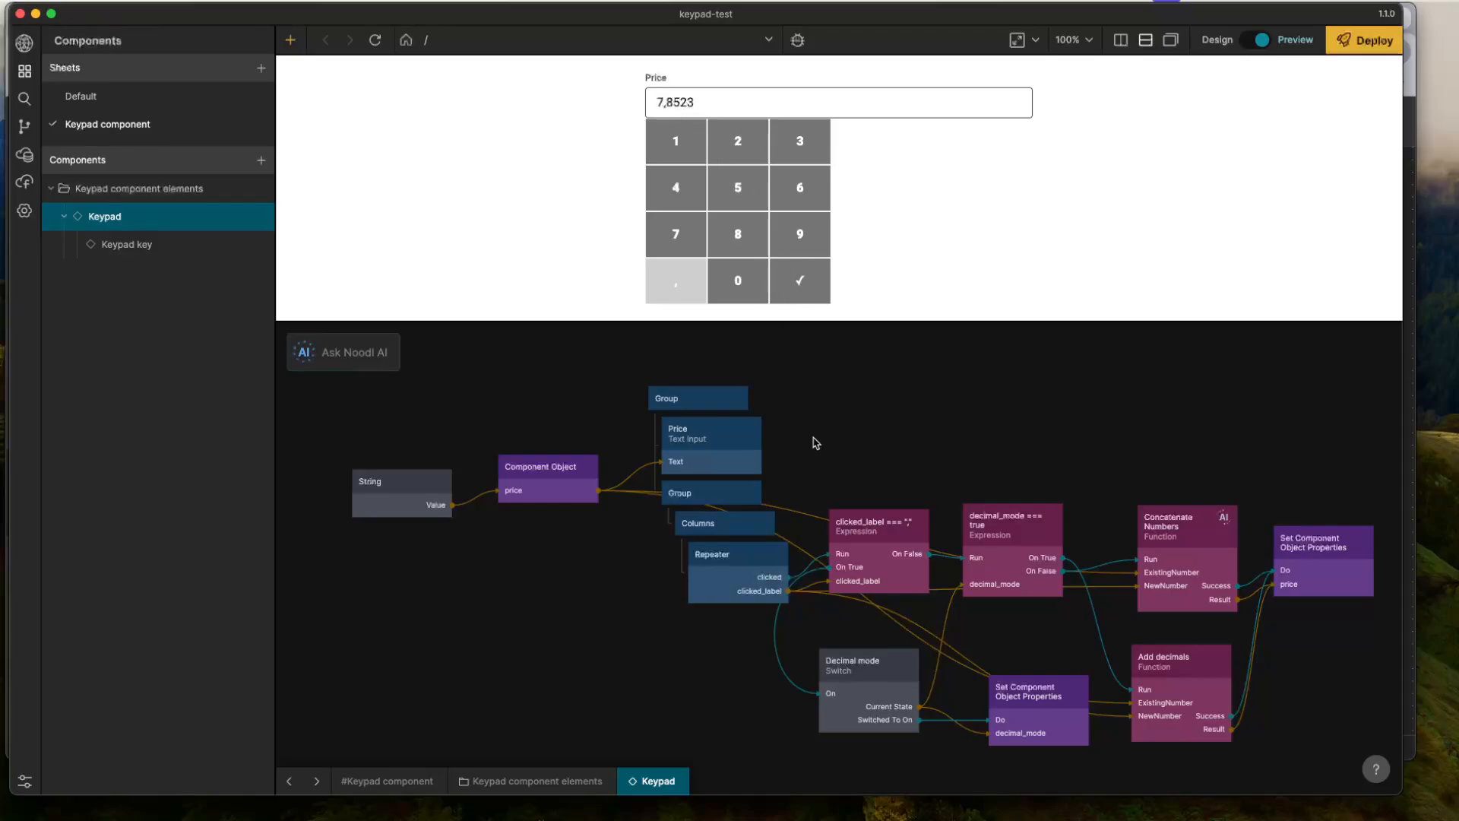
# - Duplicate the Price text input and insert the copy as the first child of the outer Group
pyautogui.click(708, 448)
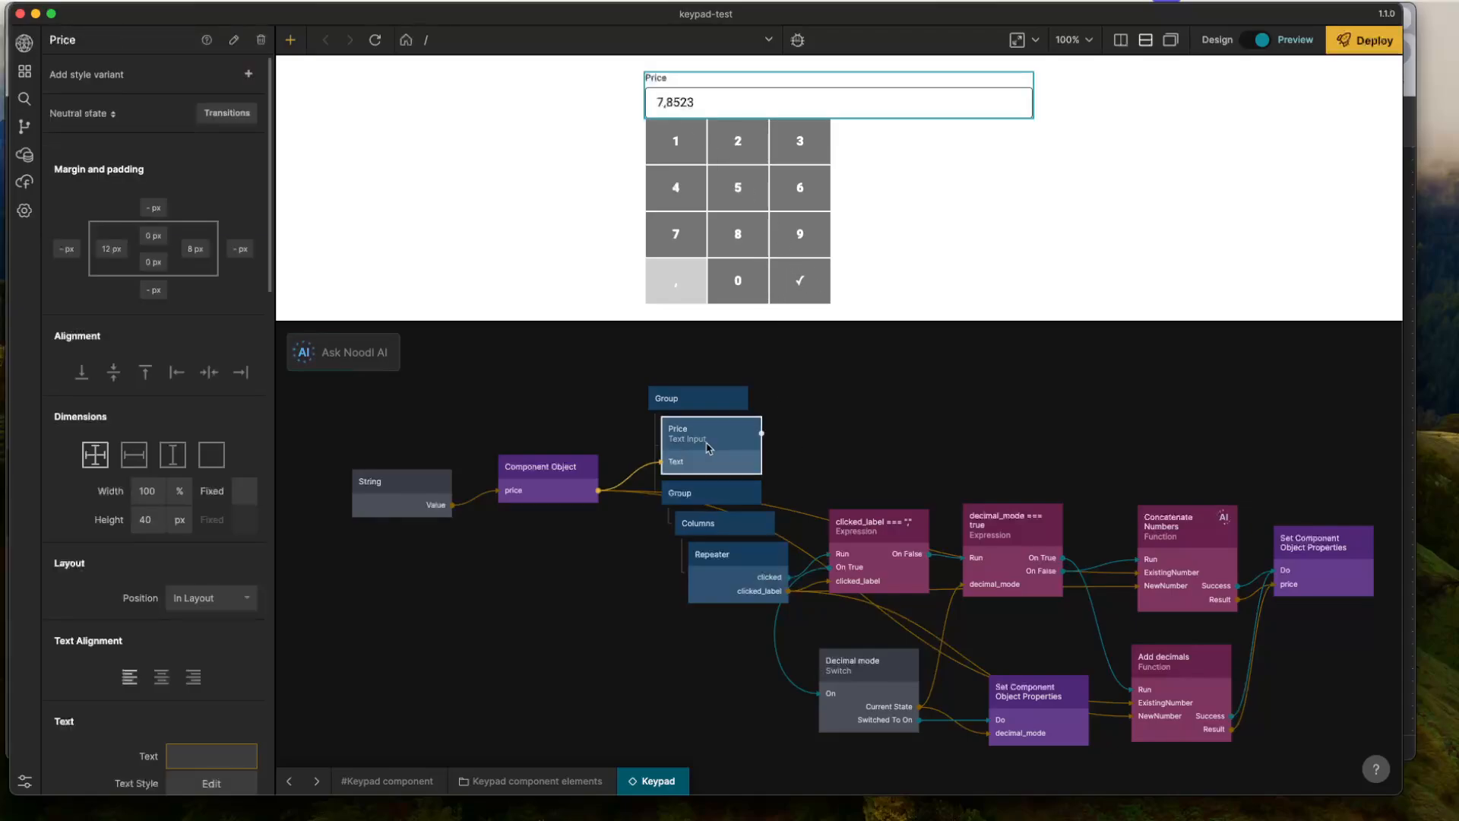
pyautogui.hotkey('ctrl', 'c')
pyautogui.hotkey('ctrl', 'v')
pyautogui.moveTo(840, 435); pyautogui.dragTo(718, 433)
pyautogui.click(741, 432)
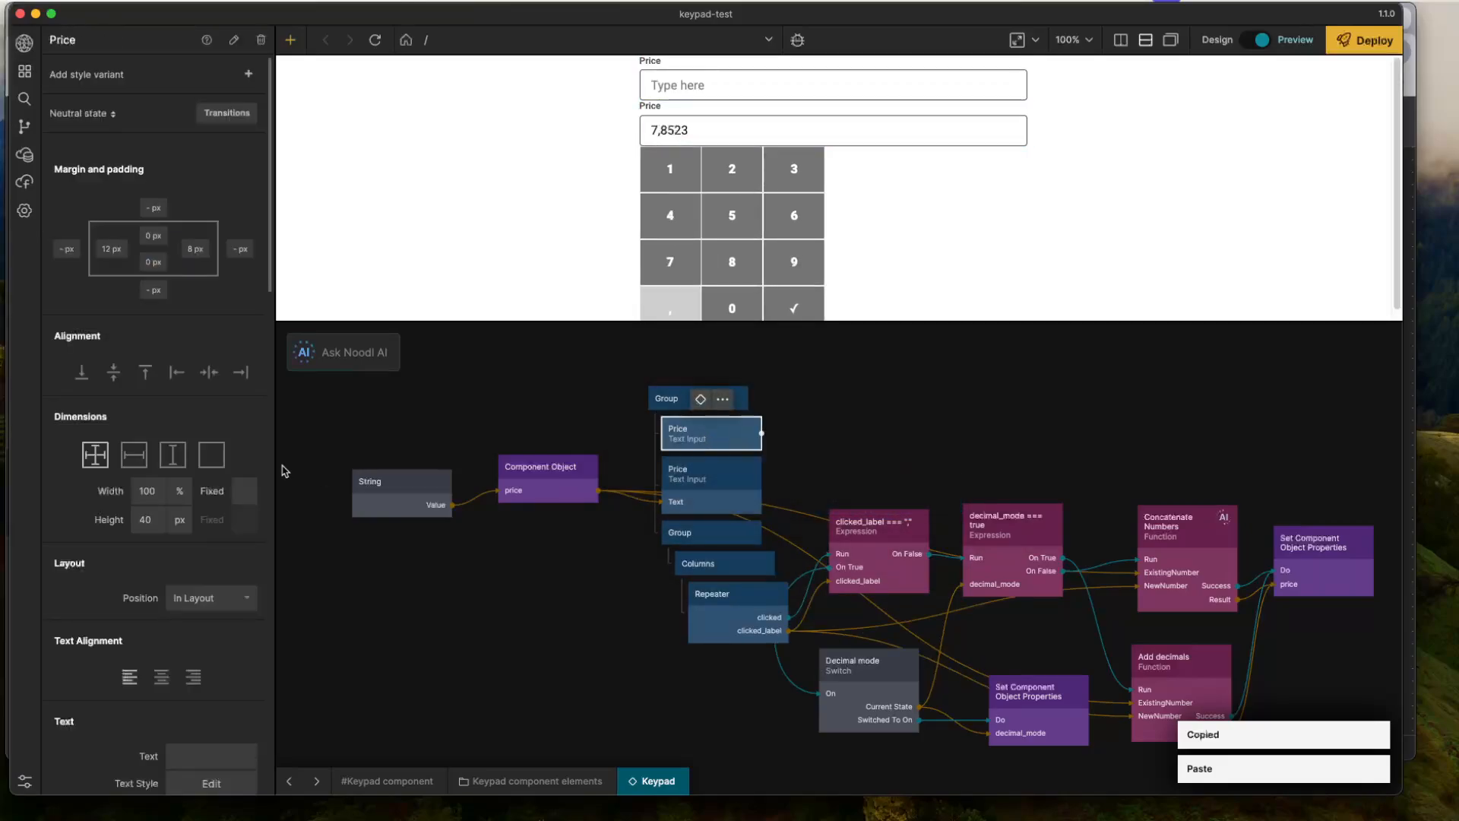
# - Change the label of the upper Price text input to "Product description"
pyautogui.scroll(-4, 206, 525)
pyautogui.scroll(-5, 206, 525)
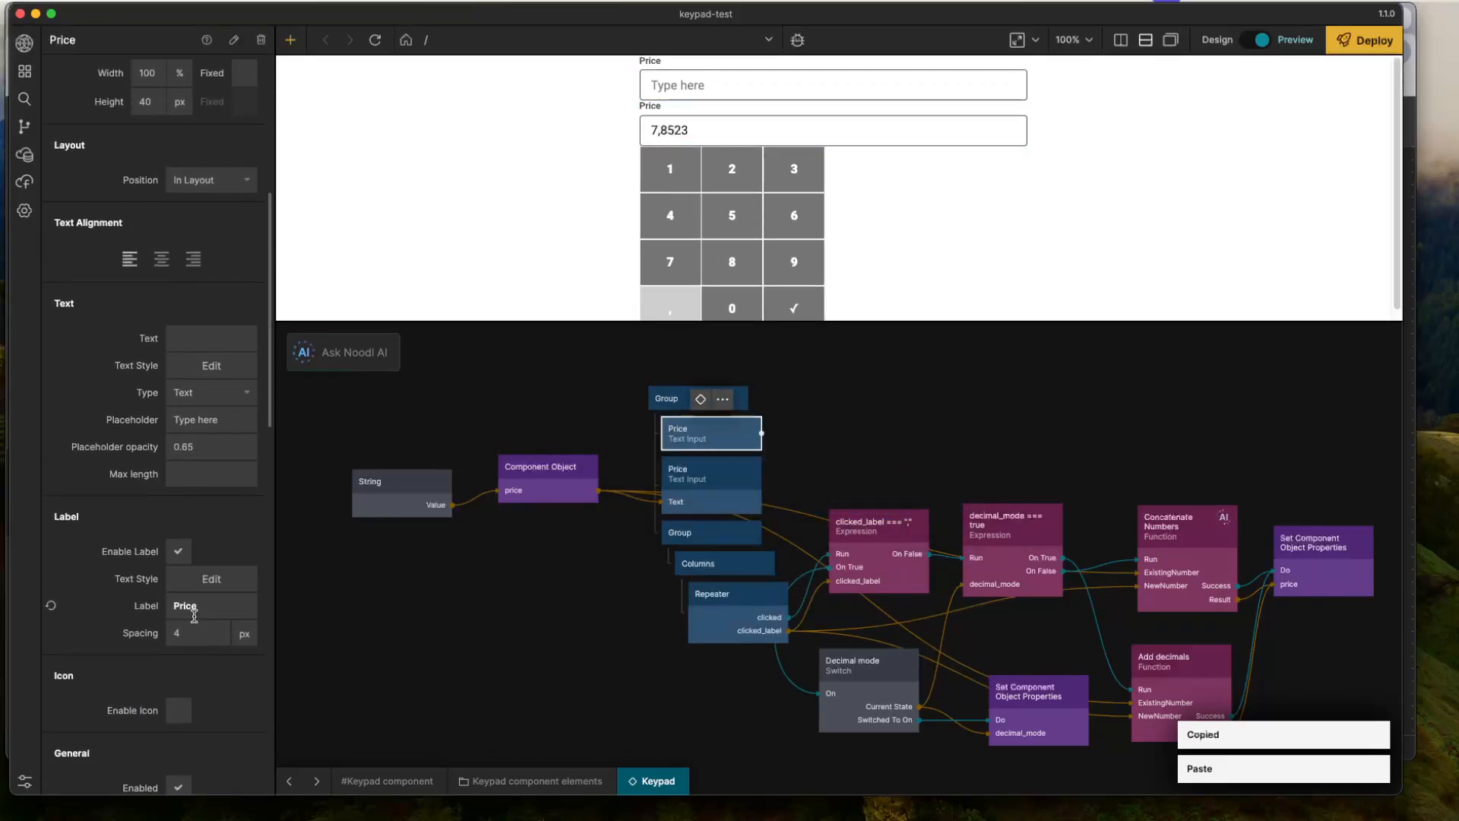
pyautogui.doubleClick(188, 606)
pyautogui.write('Product')
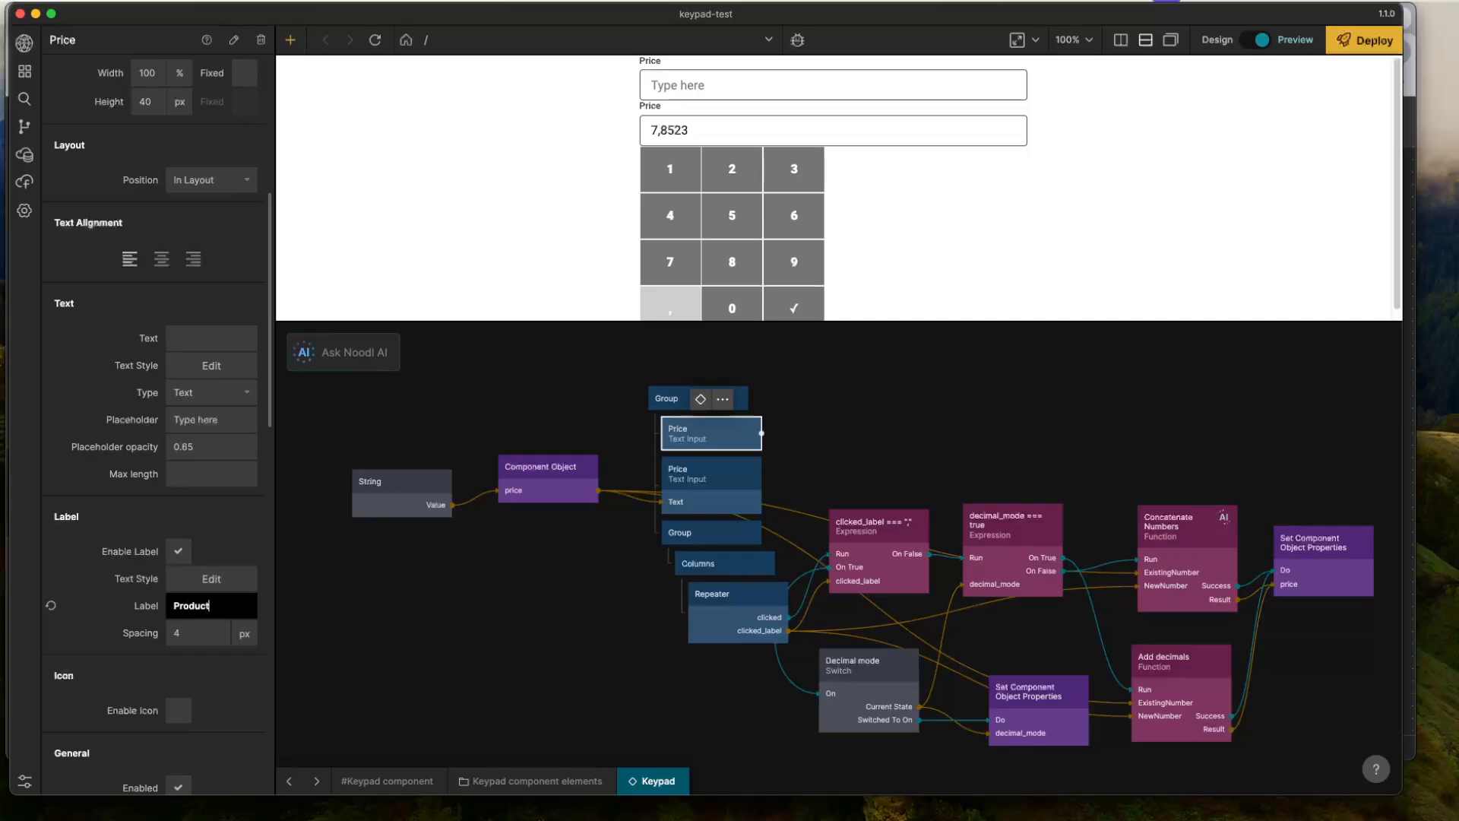
pyautogui.write(' description')
pyautogui.click(516, 644)
pyautogui.click(732, 435)
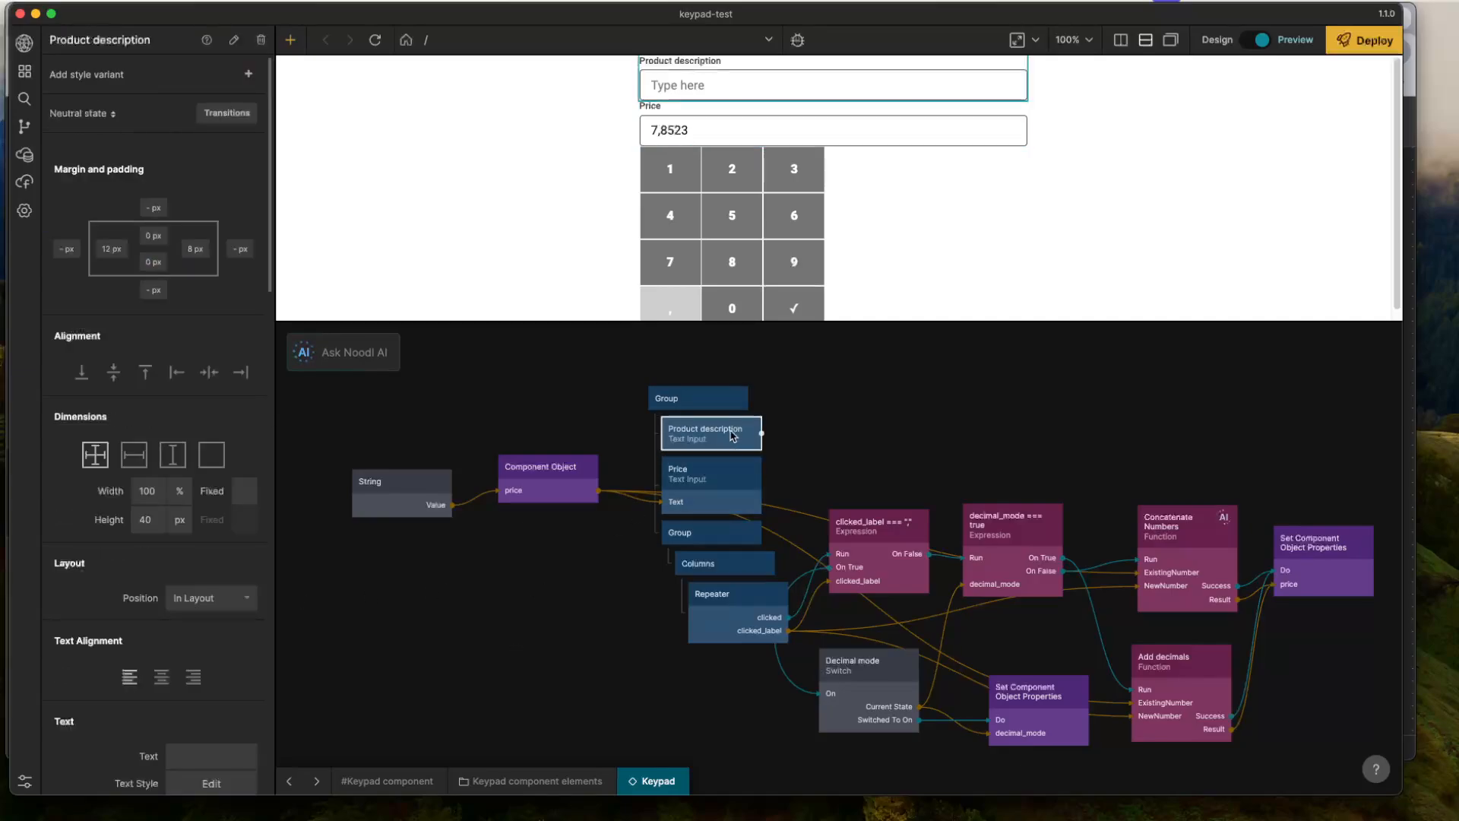
pyautogui.click(928, 435)
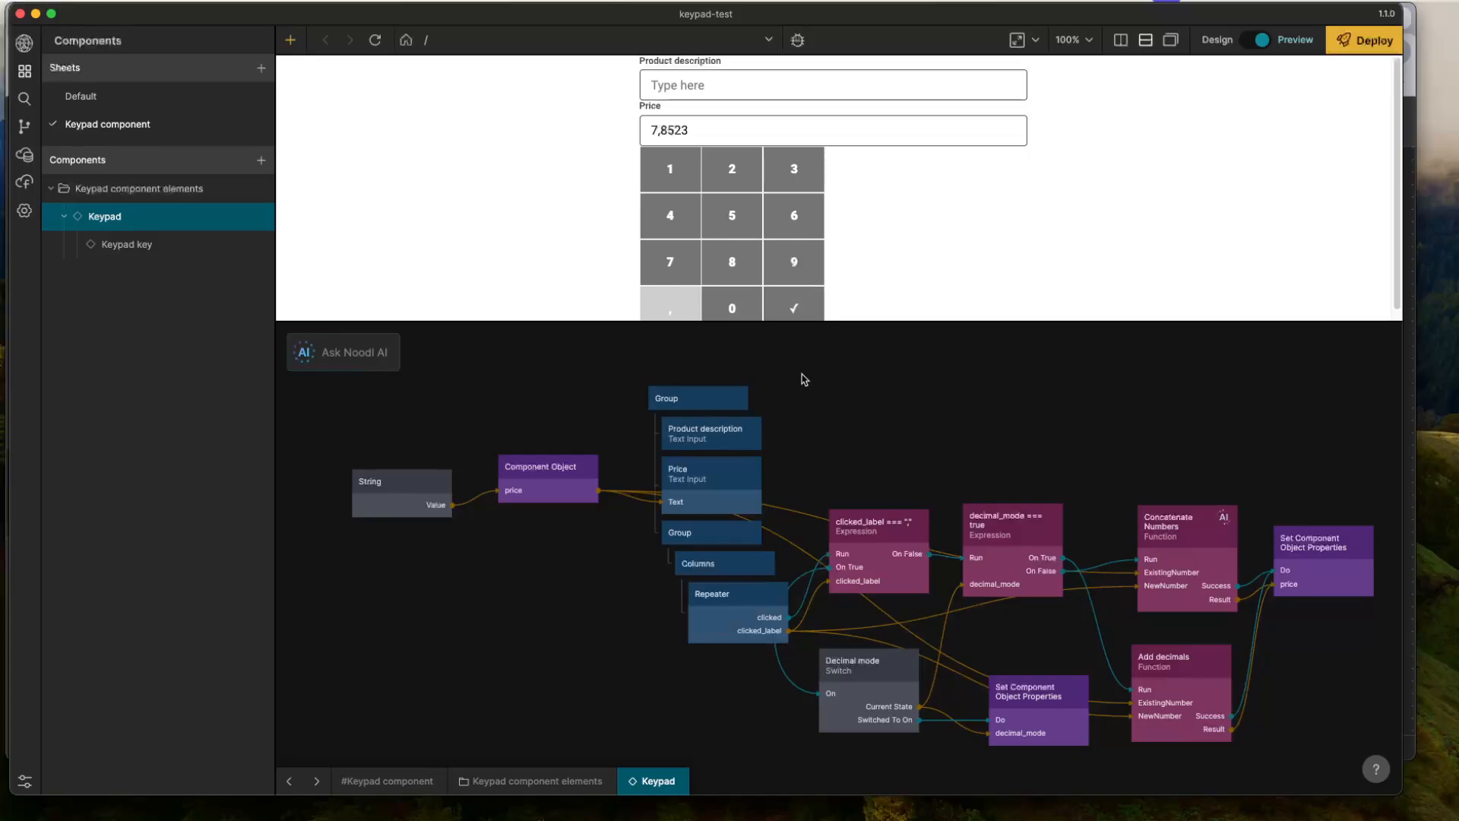
# - Place the preview beside the node graph and widen it to about 495 px
pyautogui.moveTo(876, 322); pyautogui.dragTo(869, 376)
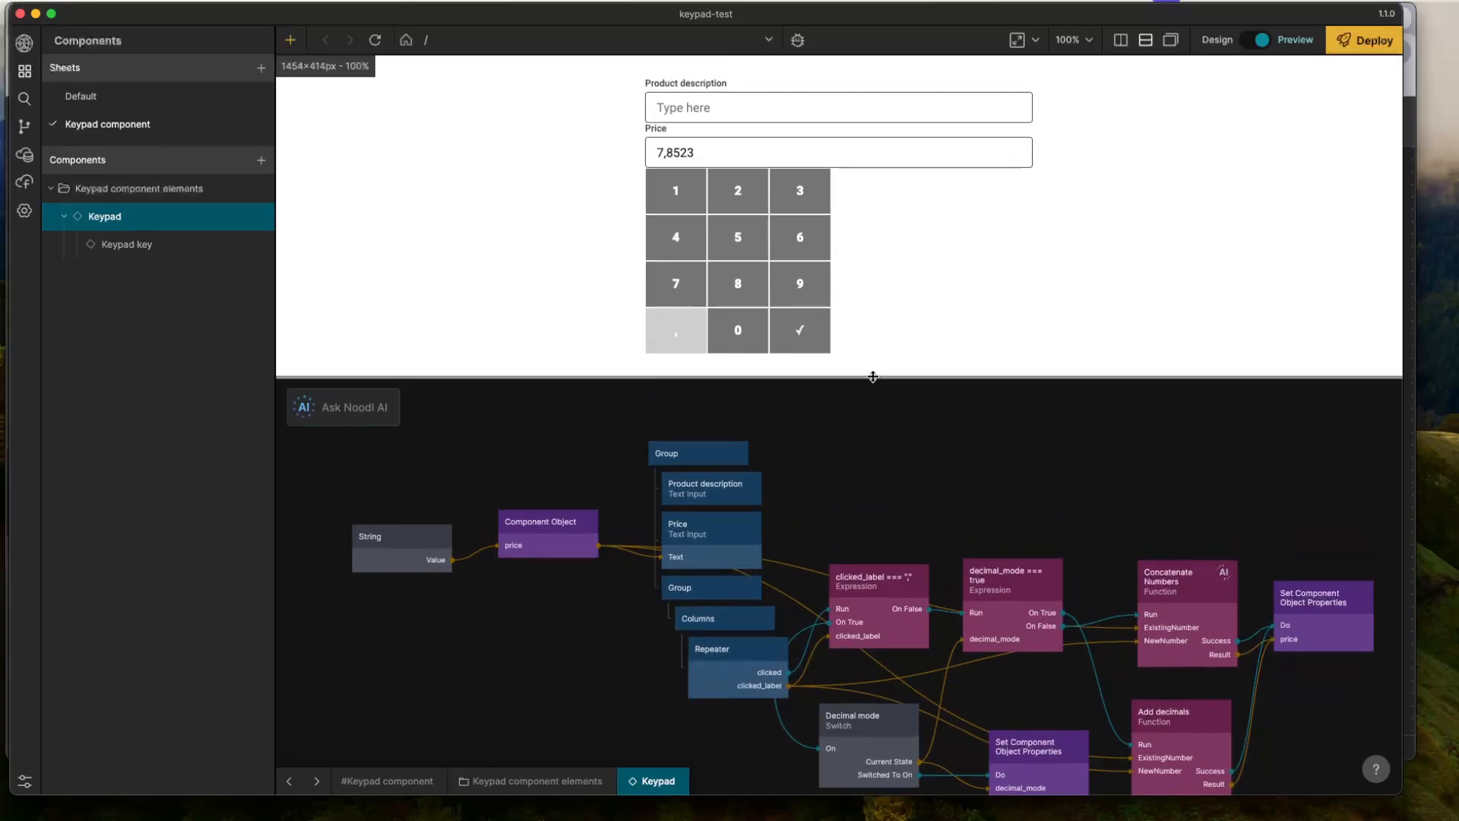
pyautogui.click(1121, 44)
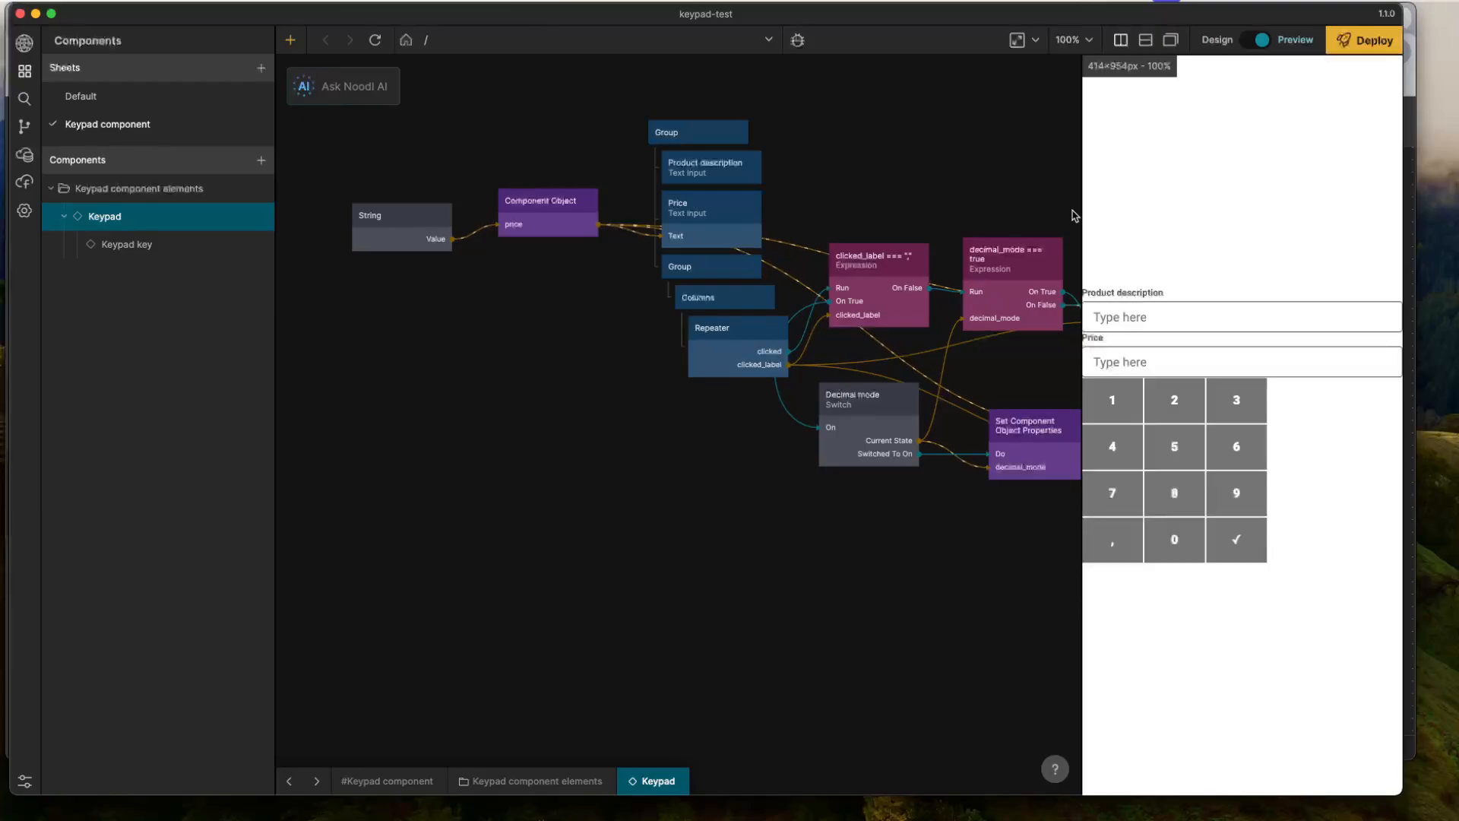
pyautogui.moveTo(1080, 186); pyautogui.dragTo(1020, 185)
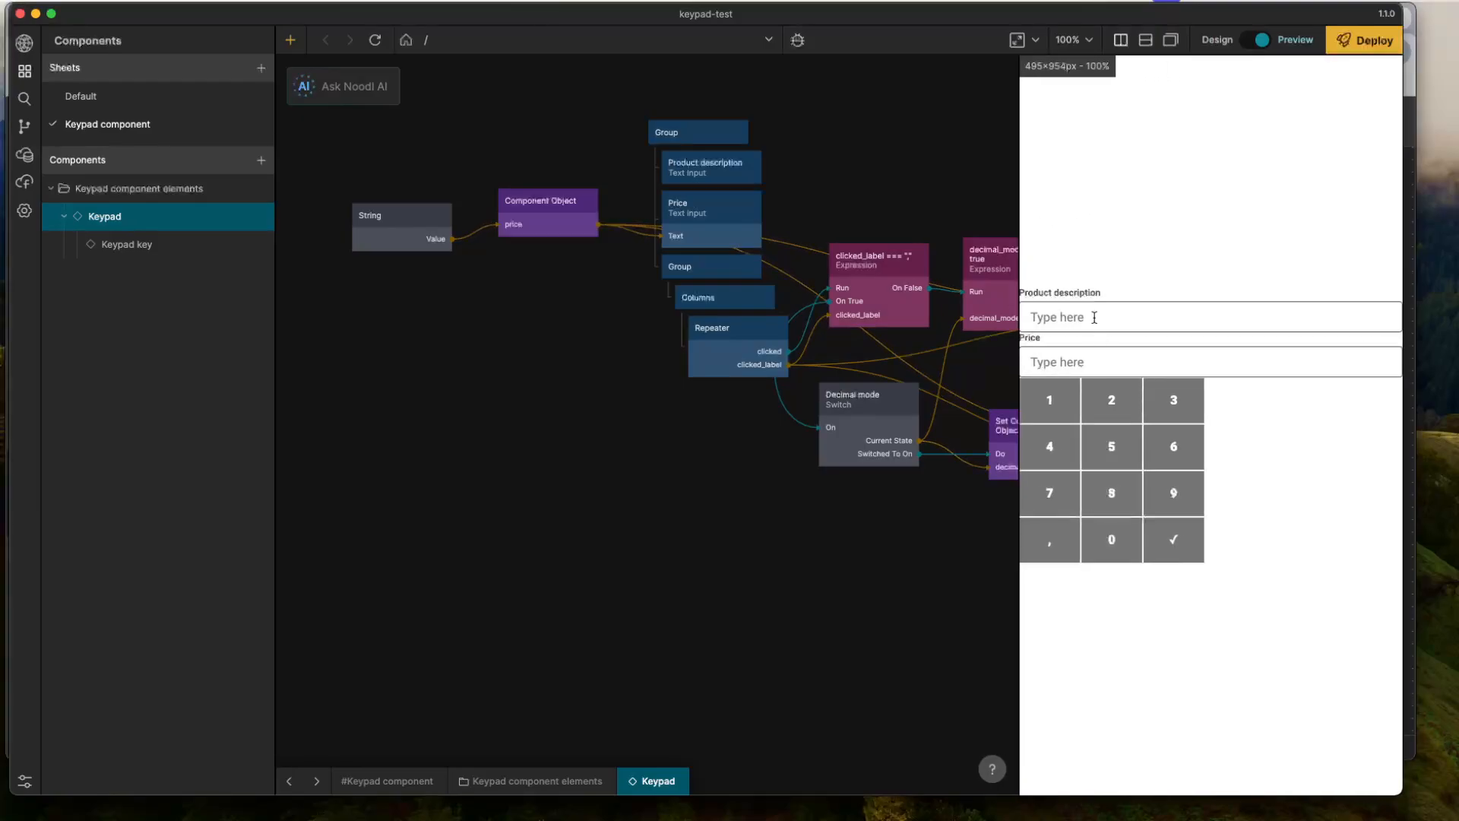
# - Set the outer Group's left and right padding to 20 px
pyautogui.click(730, 275)
pyautogui.click(695, 132)
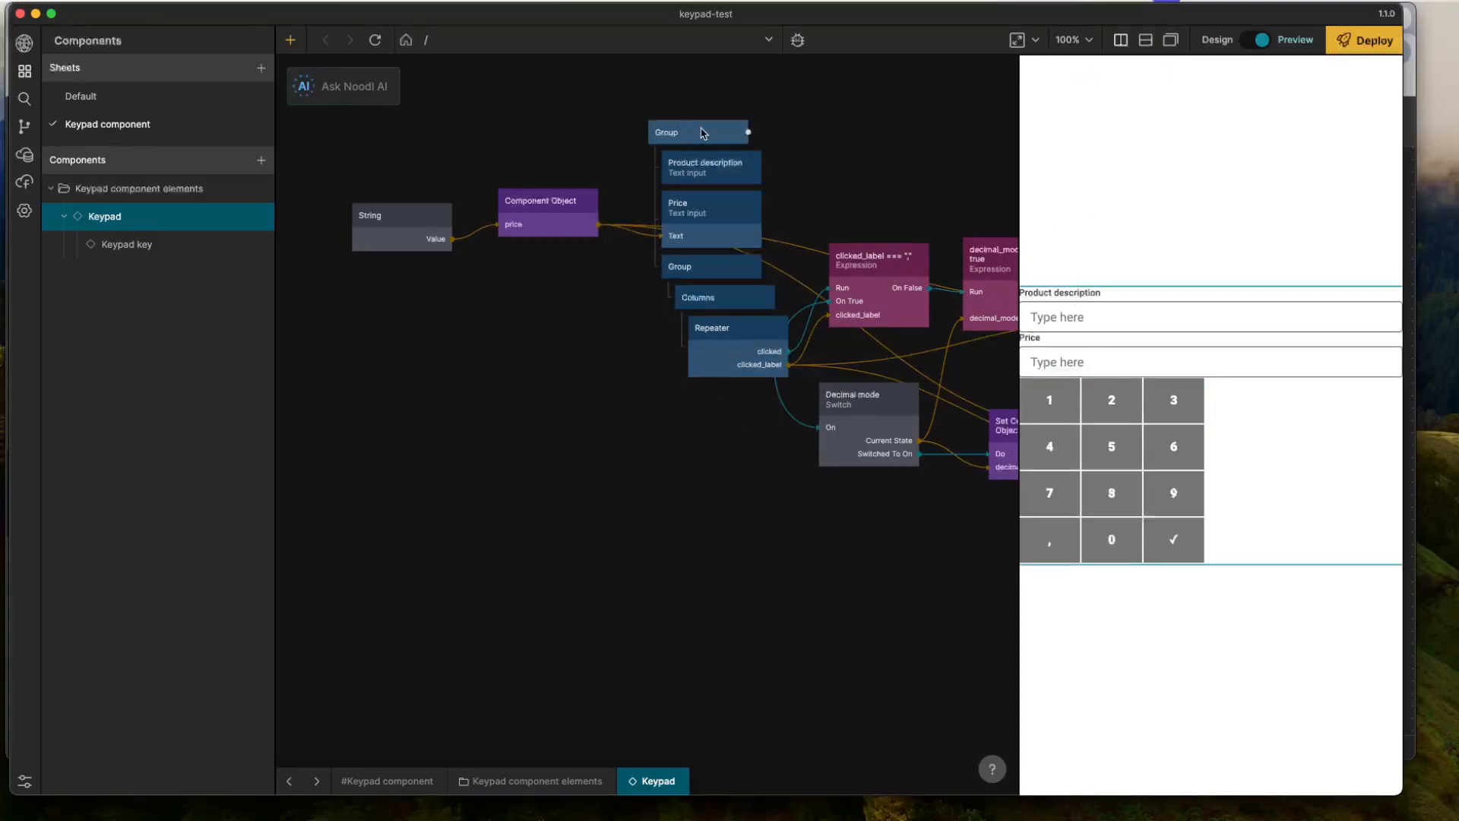
pyautogui.click(111, 249)
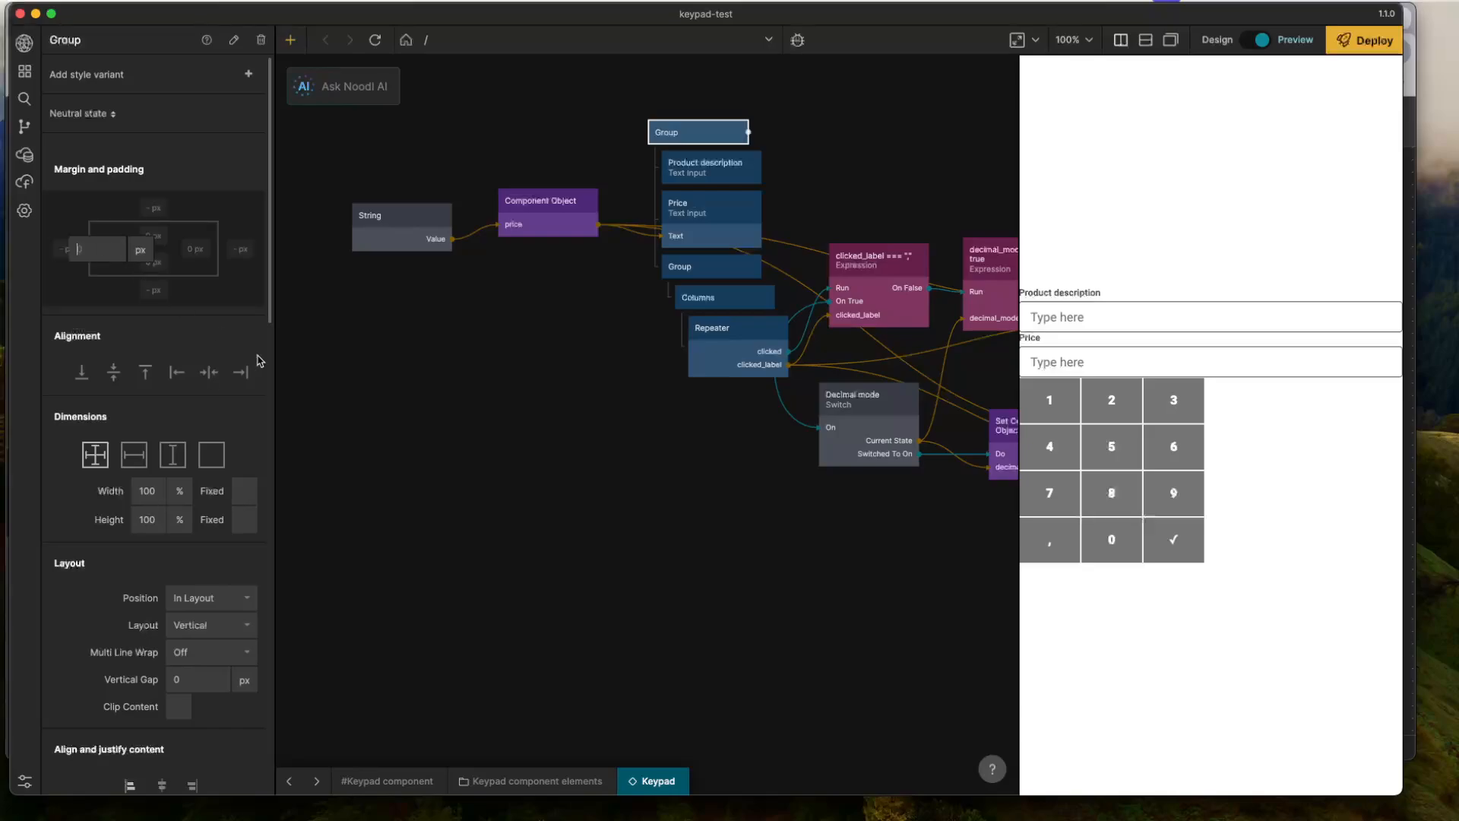
pyautogui.write('20')
pyautogui.press('Return')
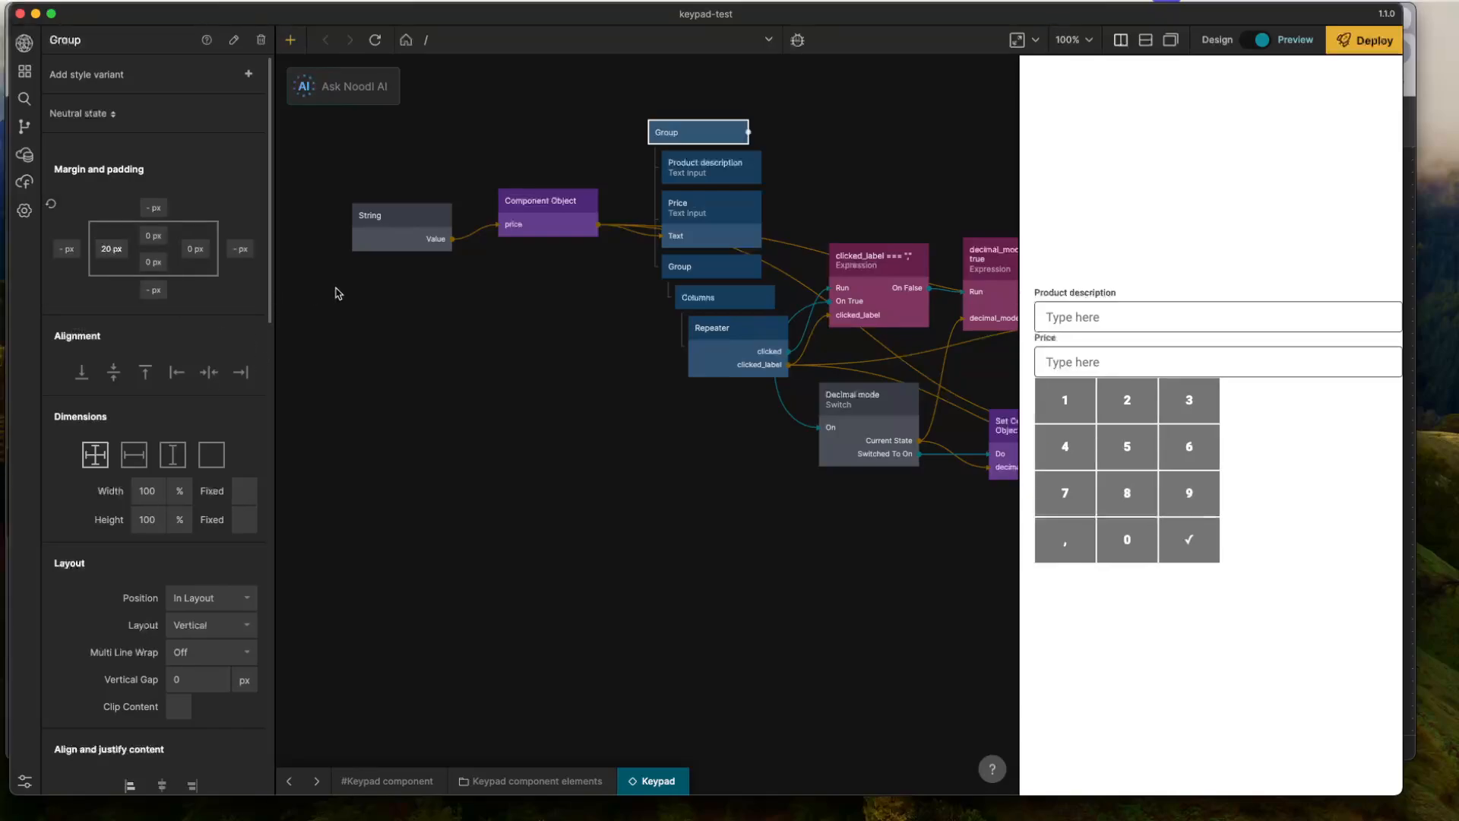
pyautogui.click(196, 249)
pyautogui.write('20')
pyautogui.press('Return')
# - Increase the outer Group's left and right padding to 40 px each
pyautogui.click(112, 249)
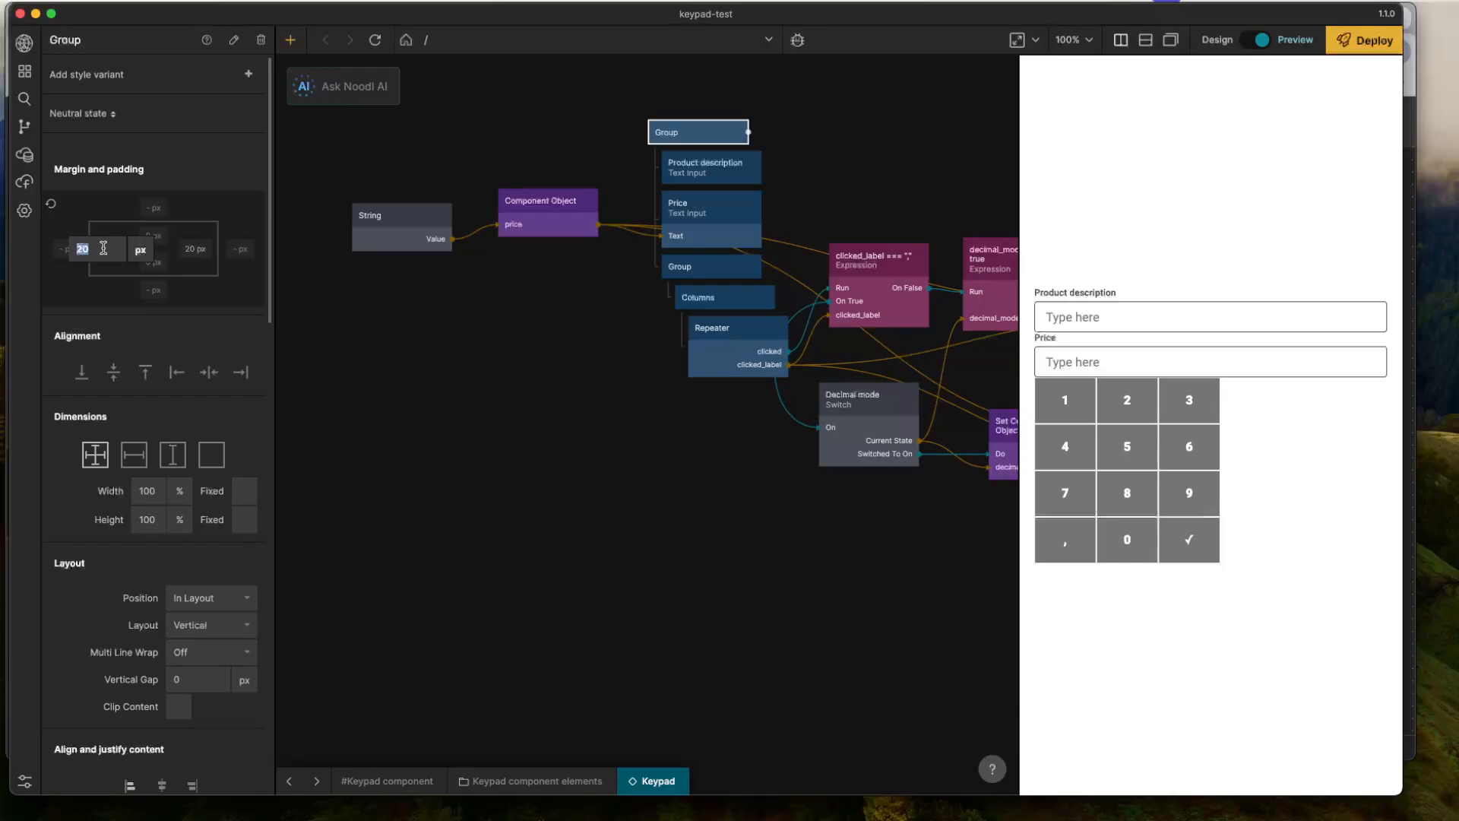
pyautogui.write('40')
pyautogui.press('Return')
pyautogui.click(196, 248)
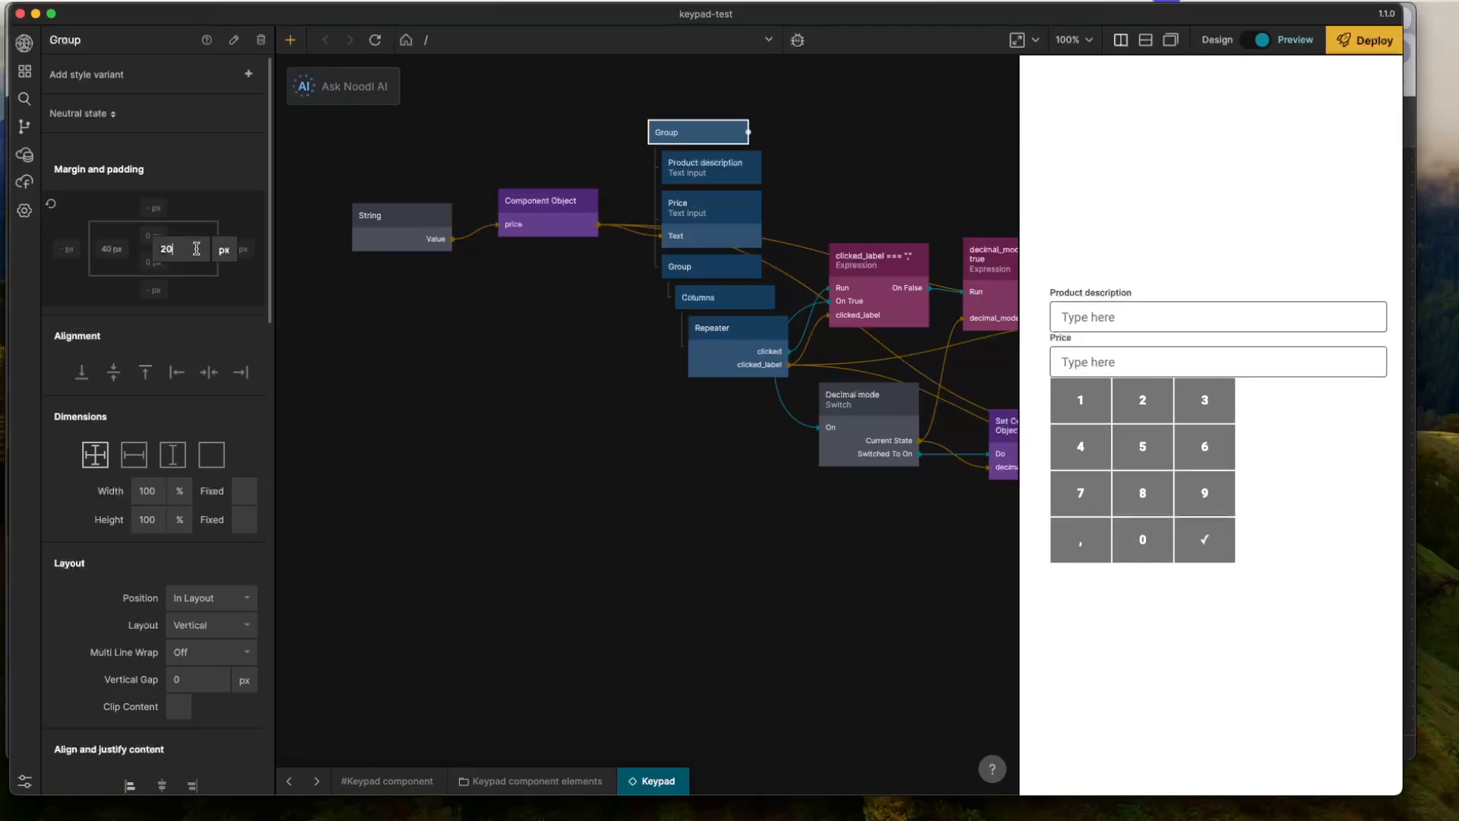
pyautogui.write('40')
pyautogui.press('Return')
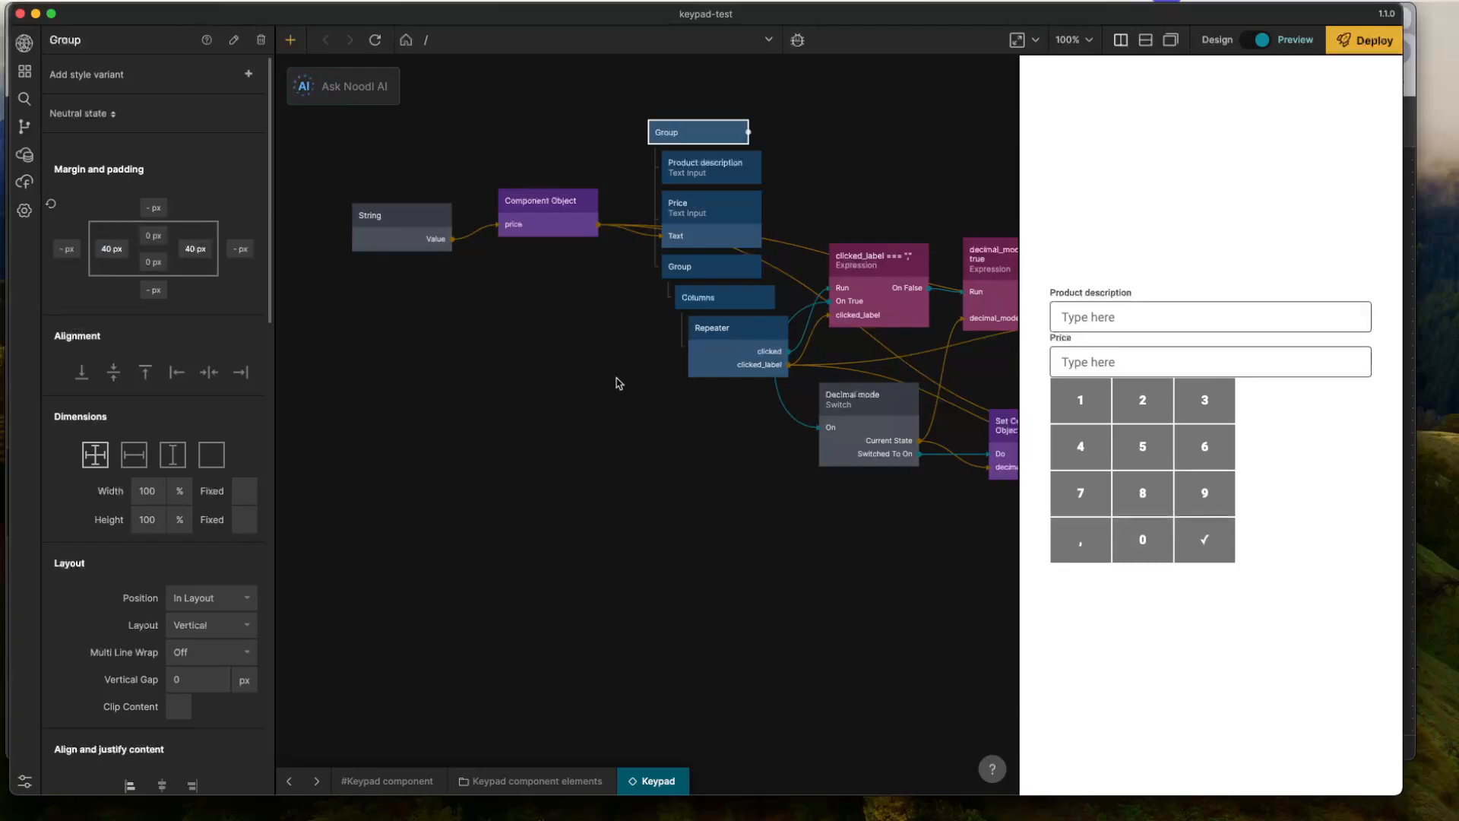
# - Set the outer Group's vertical gap to 20 px and center the inner keypad Group horizontally
pyautogui.scroll(-3, 163, 475)
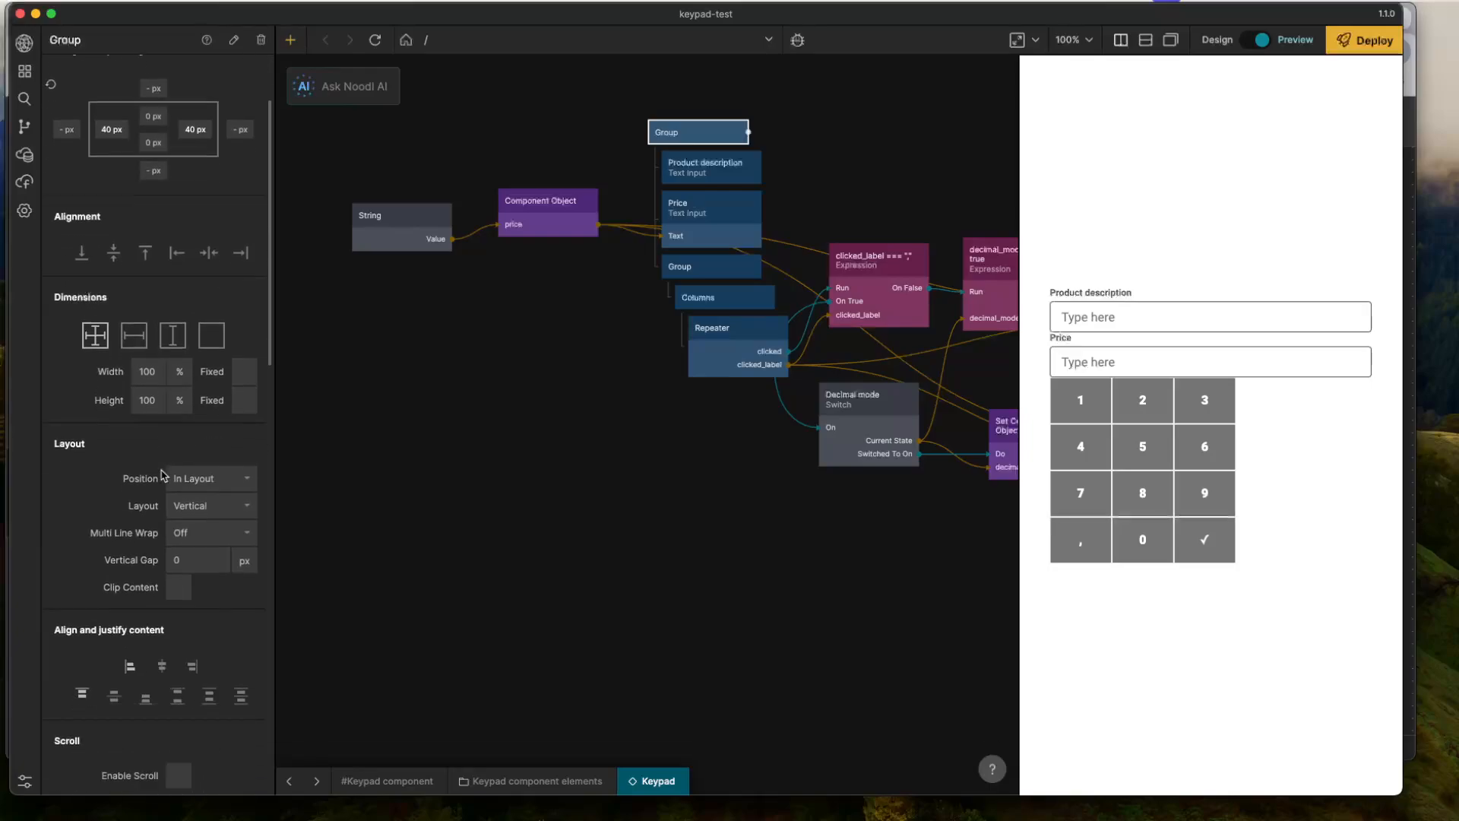
pyautogui.click(193, 558)
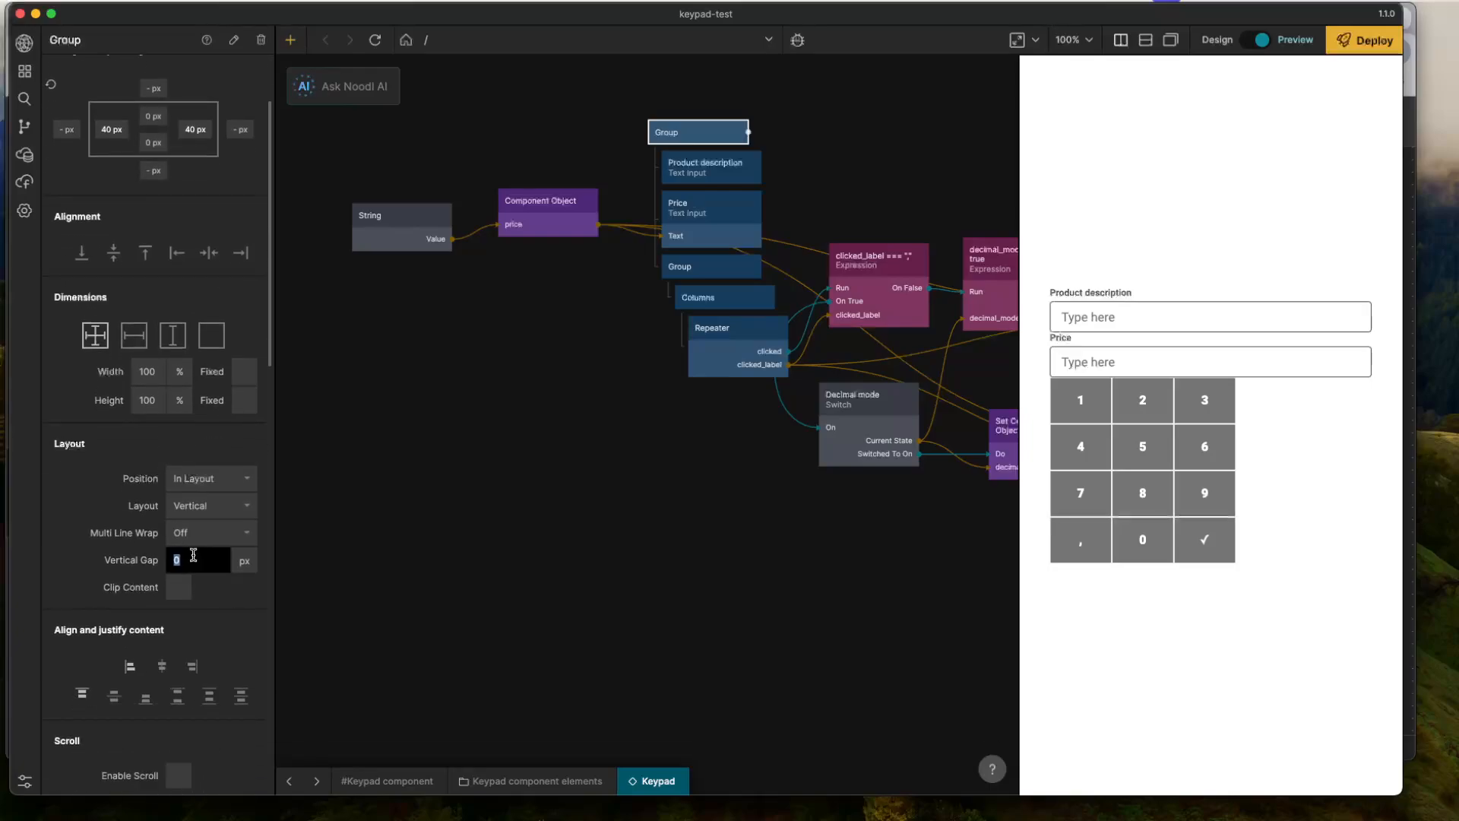
pyautogui.write('20')
pyautogui.press('Return')
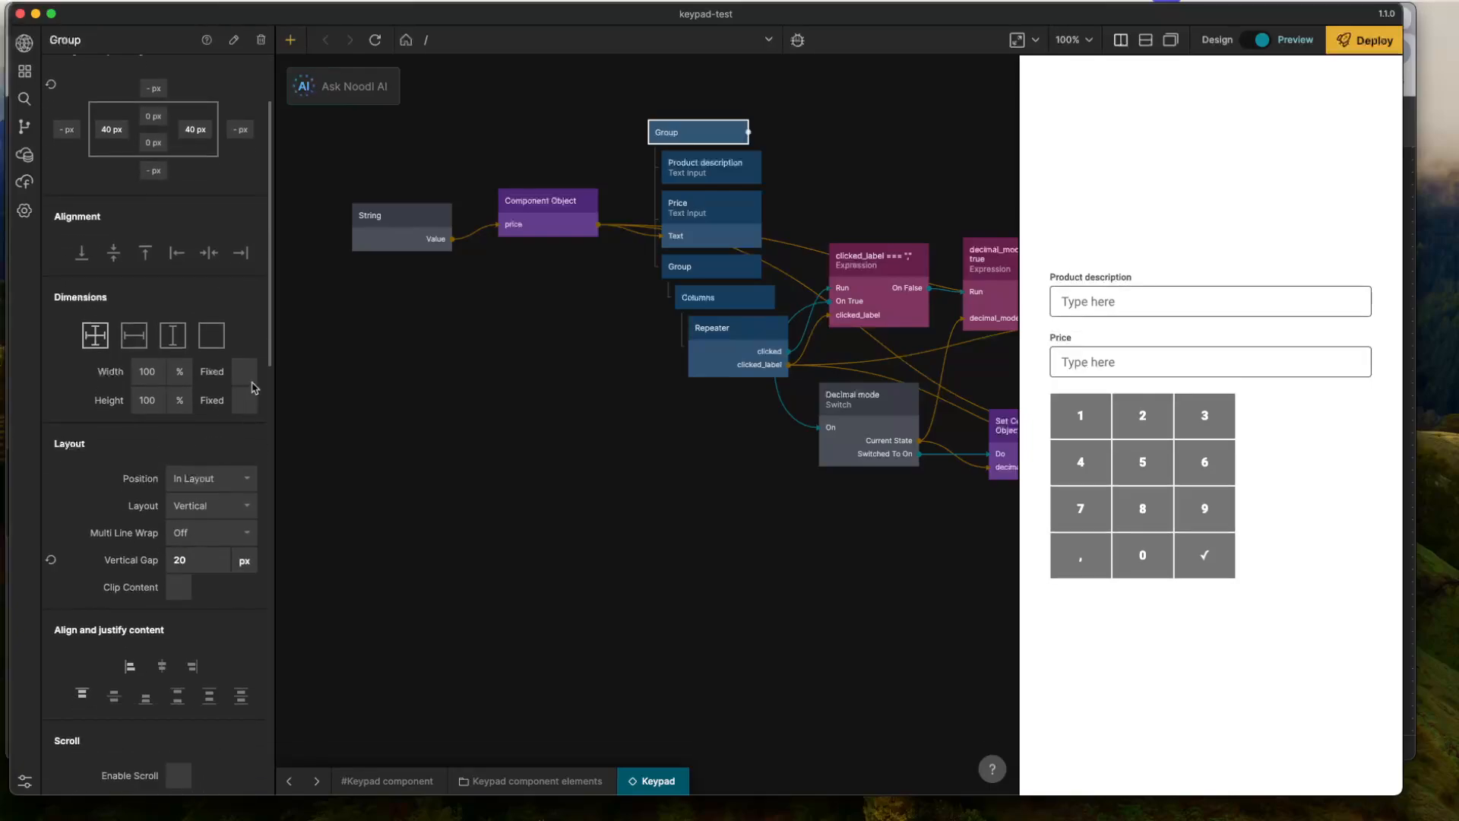
pyautogui.click(709, 268)
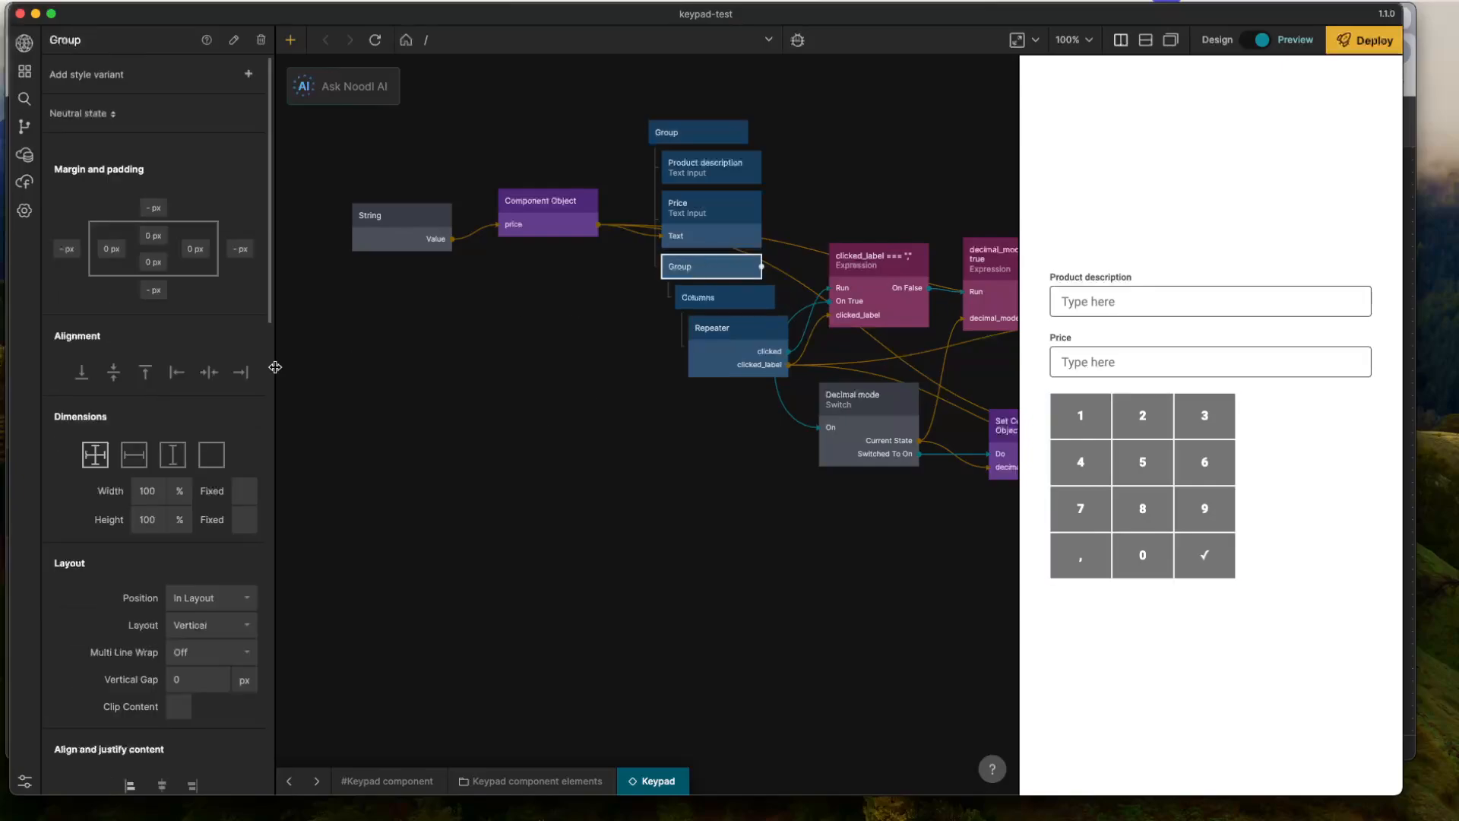
pyautogui.click(211, 374)
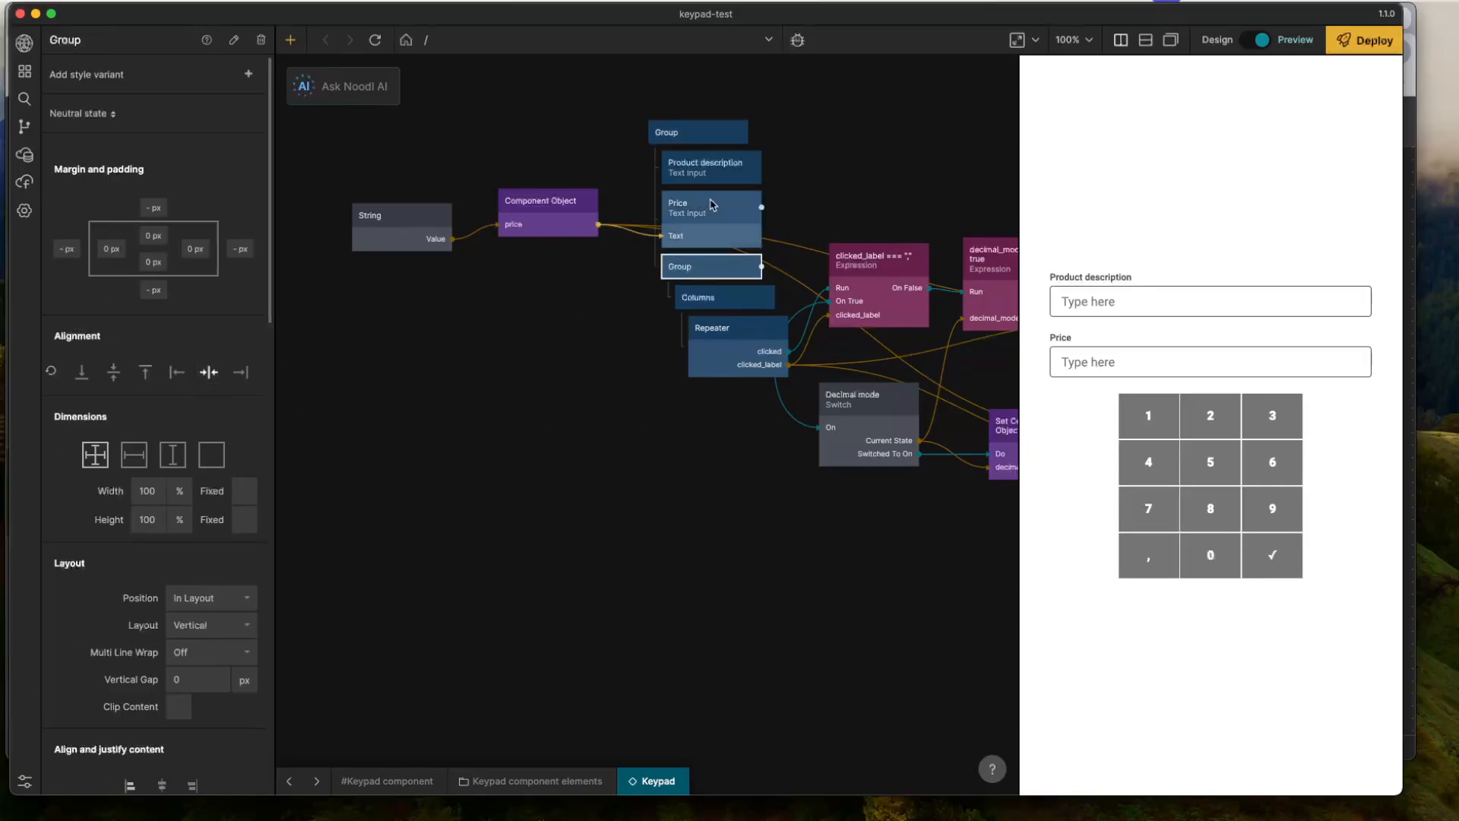
pyautogui.click(682, 139)
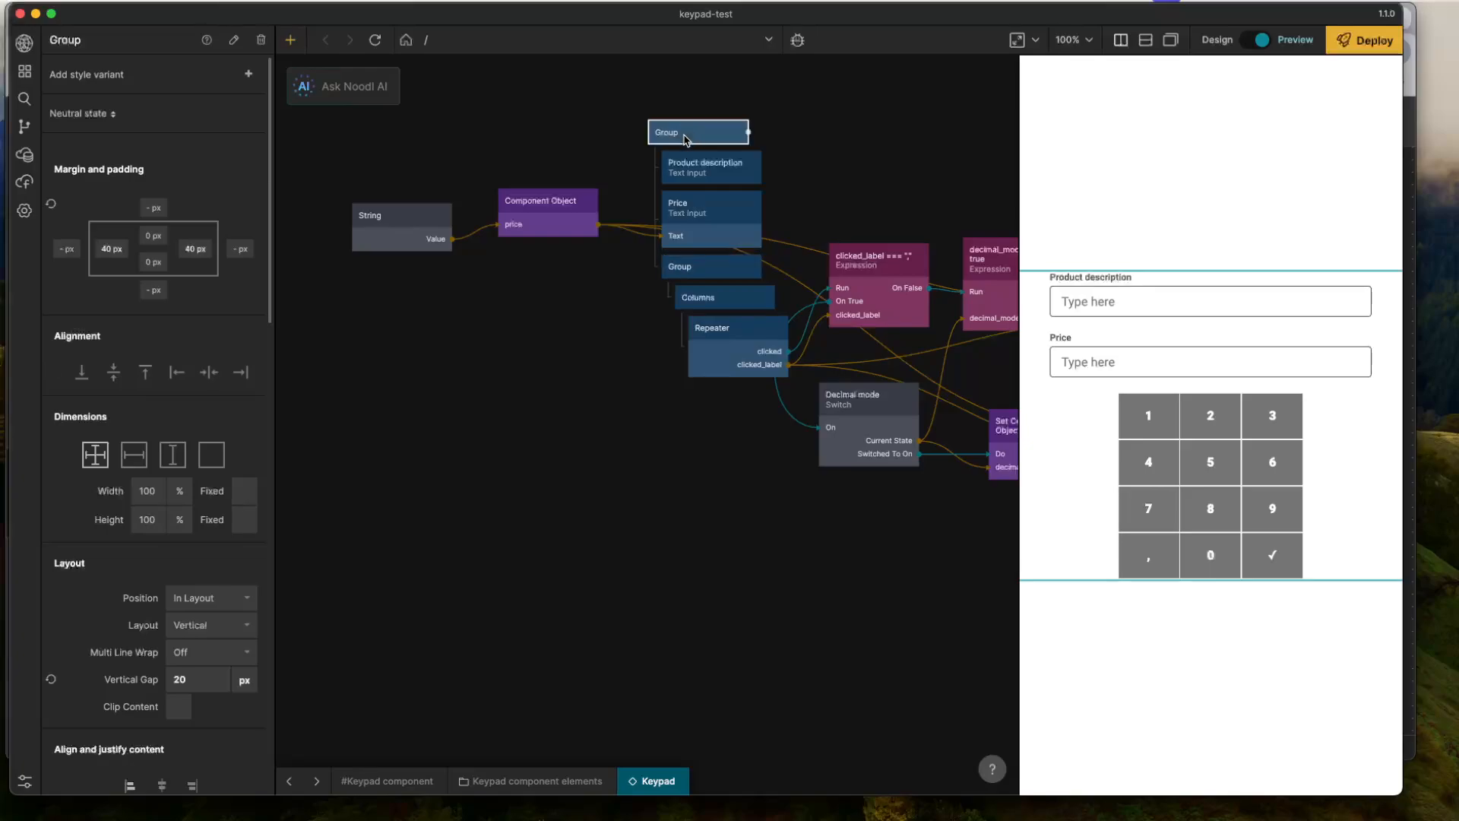
pyautogui.scroll(-10, 168, 470)
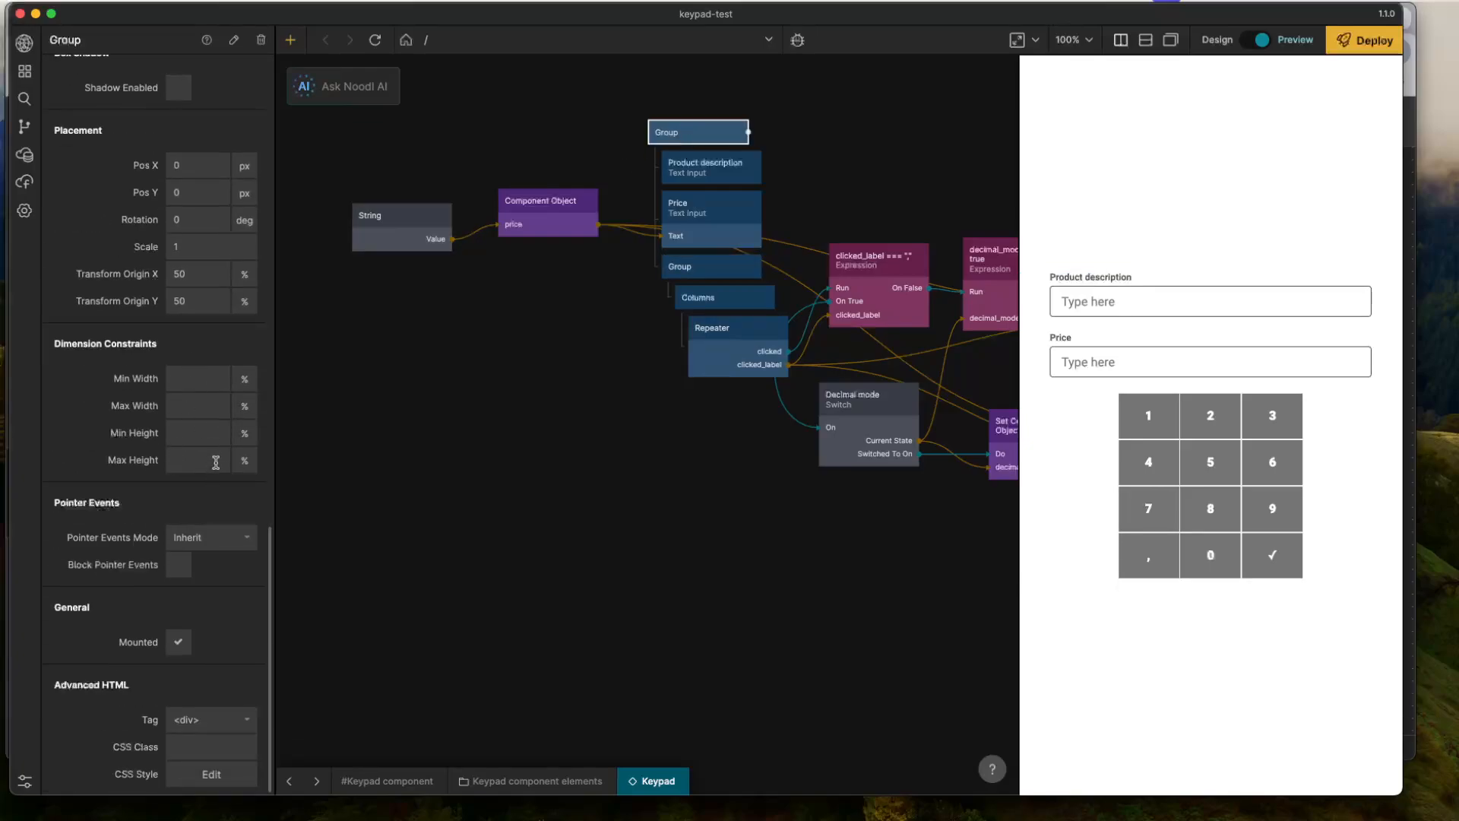
pyautogui.scroll(2, 650, 436)
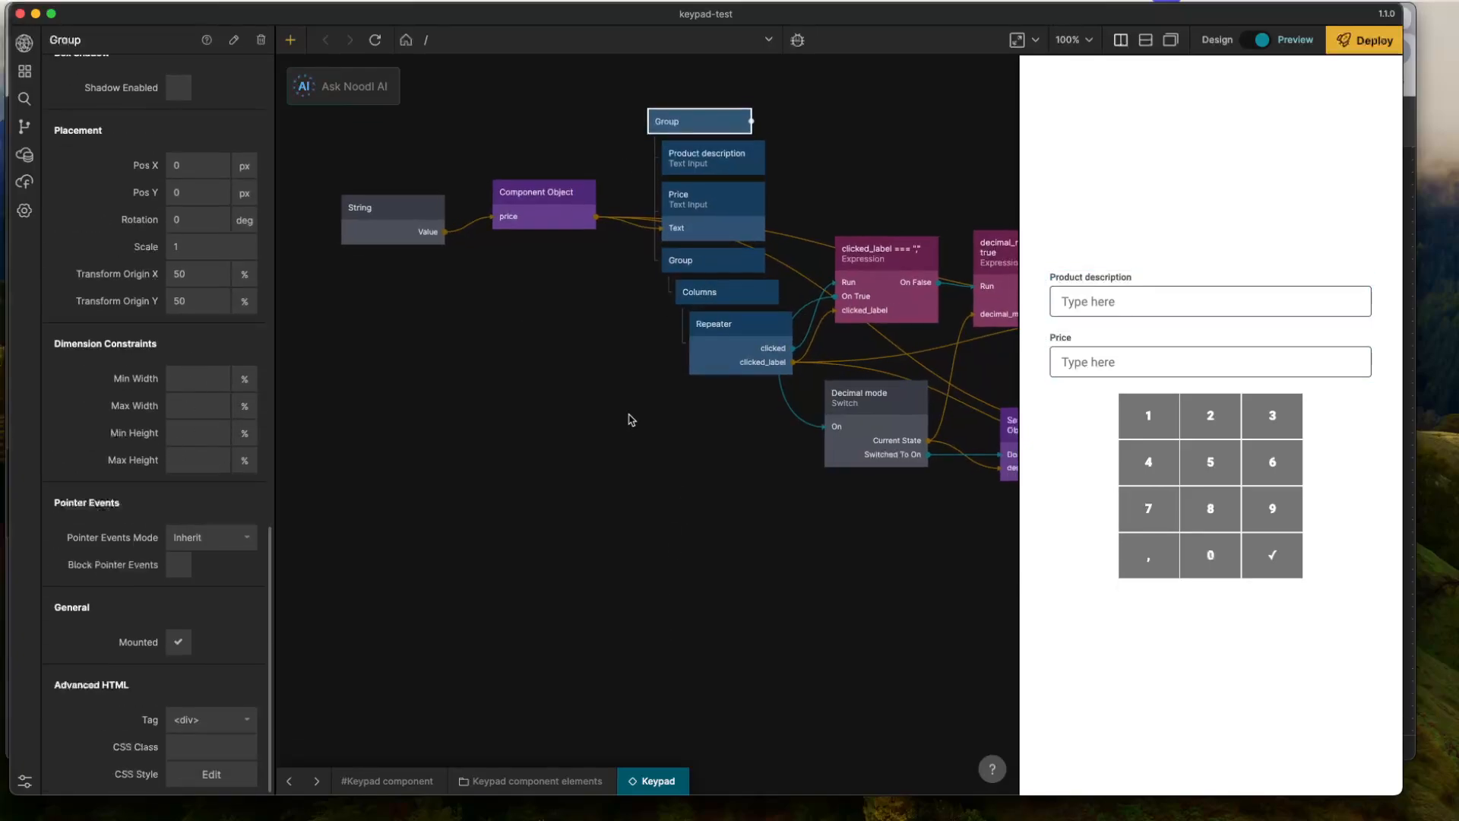
pyautogui.moveTo(708, 451); pyautogui.dragTo(570, 626)
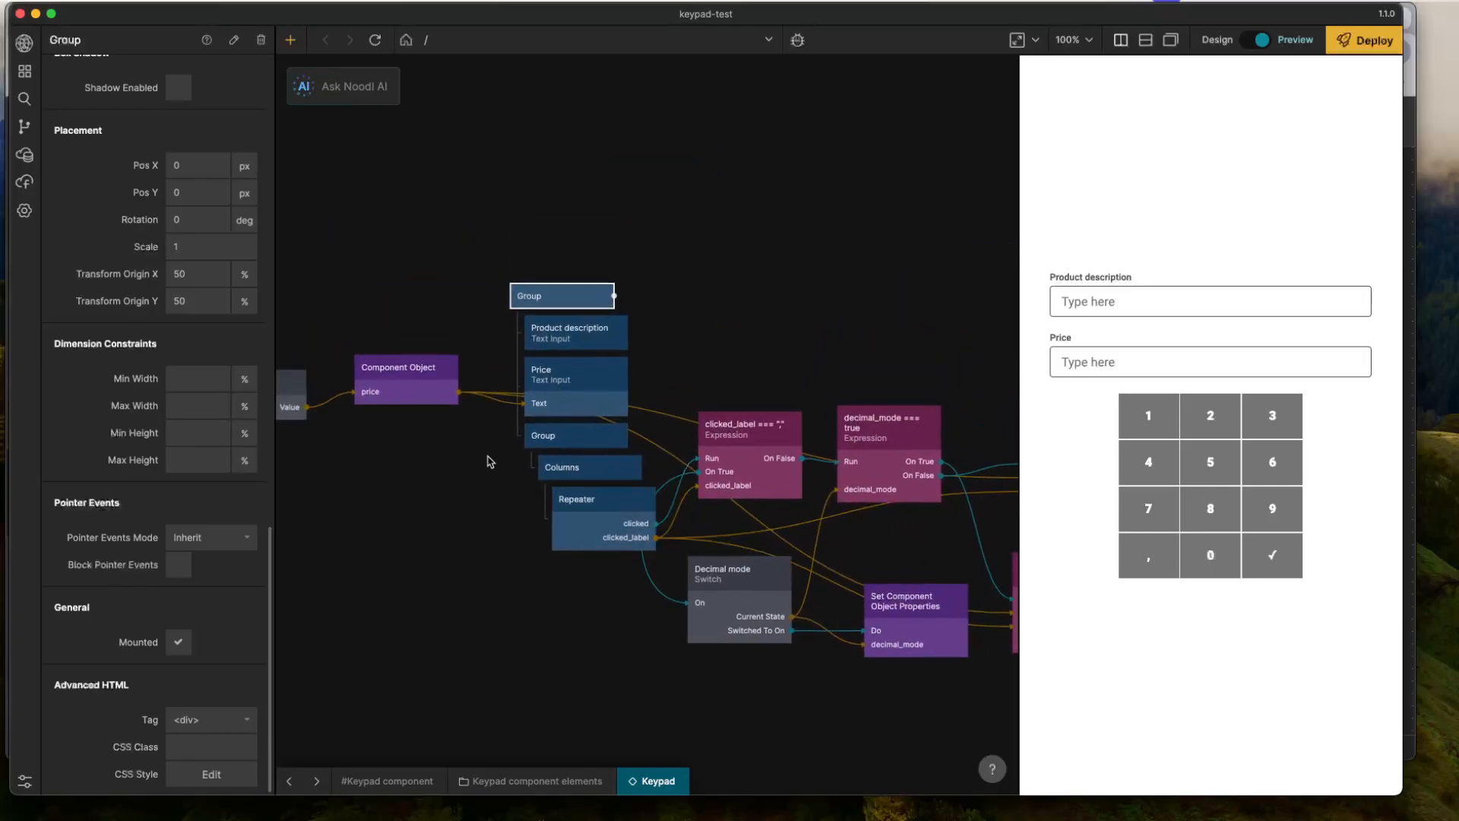
# - Change the label of the Product description text input to "SaaS description"
pyautogui.click(591, 390)
pyautogui.click(589, 335)
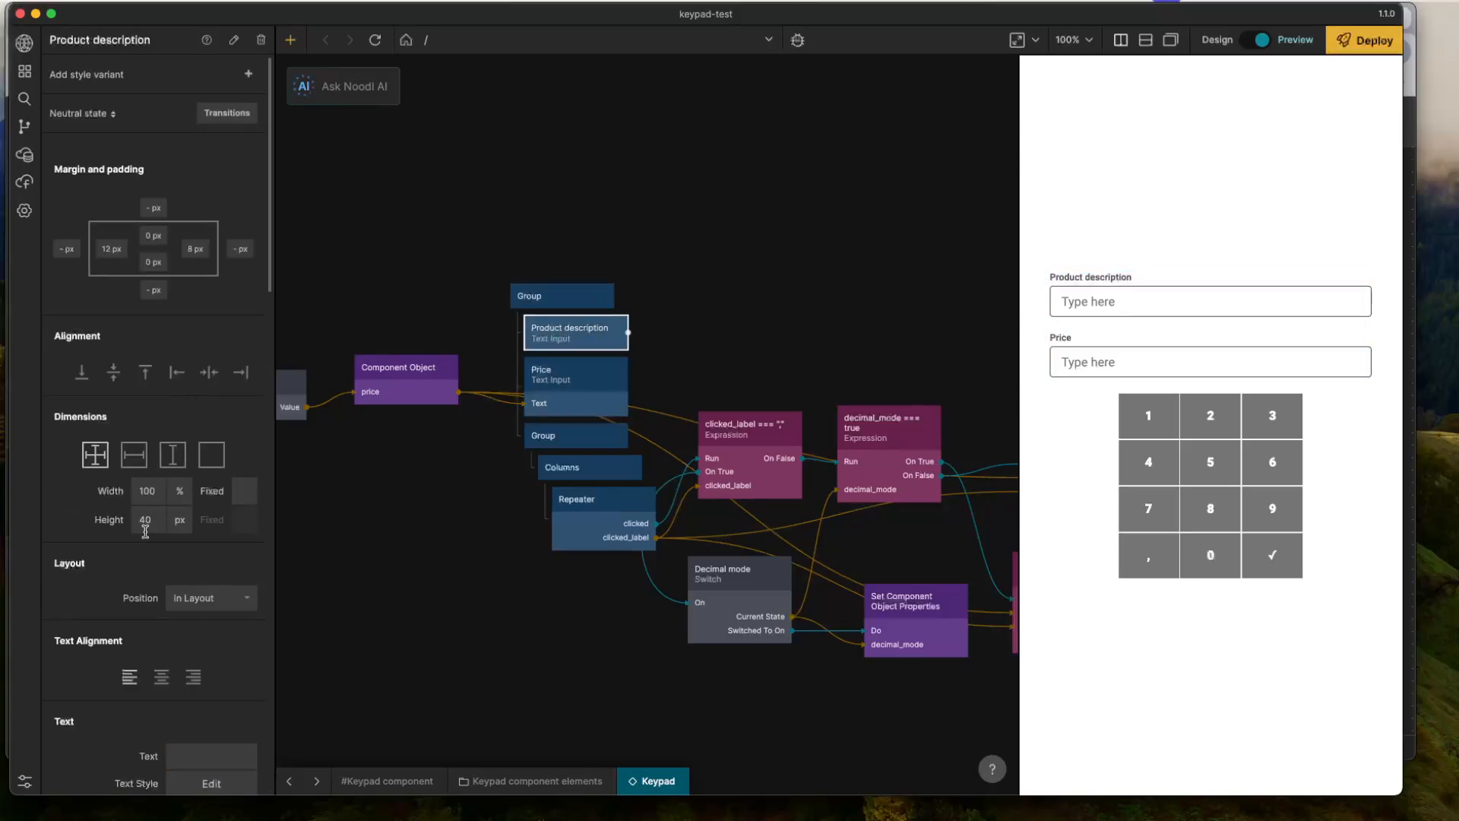
pyautogui.scroll(-4, 158, 556)
pyautogui.tripleClick(211, 380)
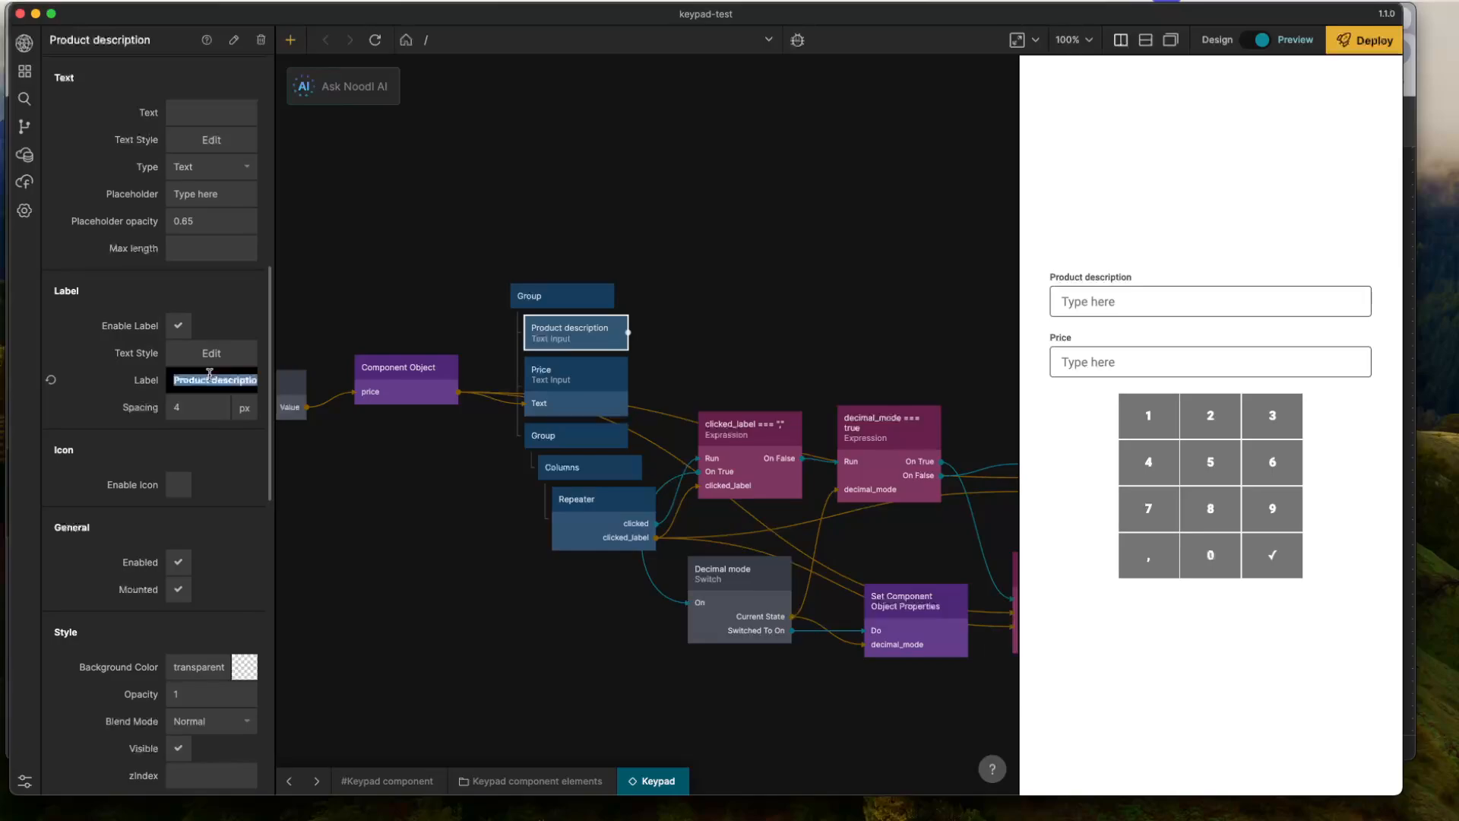
pyautogui.write('S')
pyautogui.write('aaS descrptio')
pyautogui.write('ti')
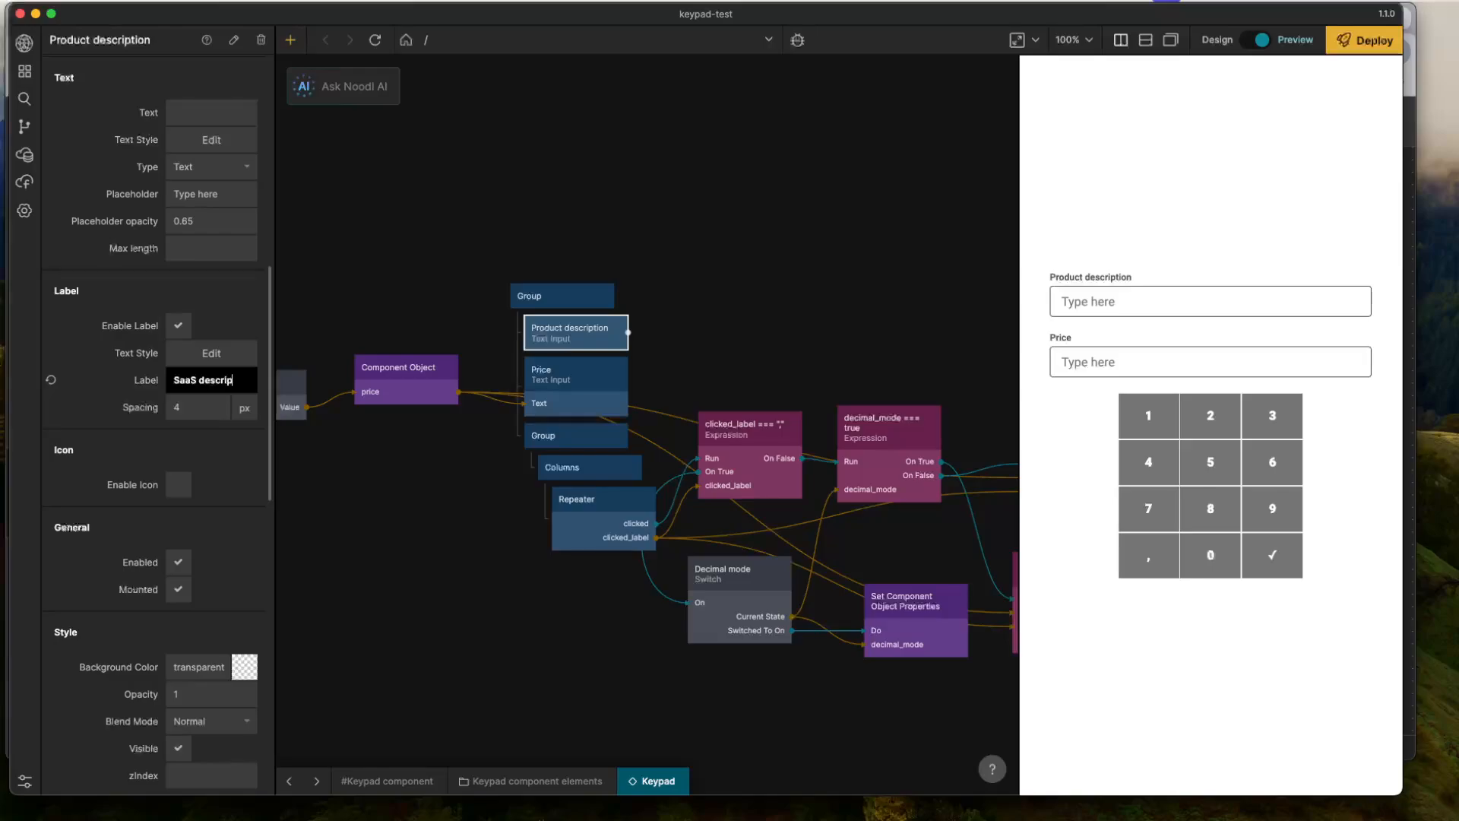
pyautogui.write('tion')
pyautogui.click(433, 459)
# - Extend the label of the Price text input to "Price per user per month"
pyautogui.click(543, 395)
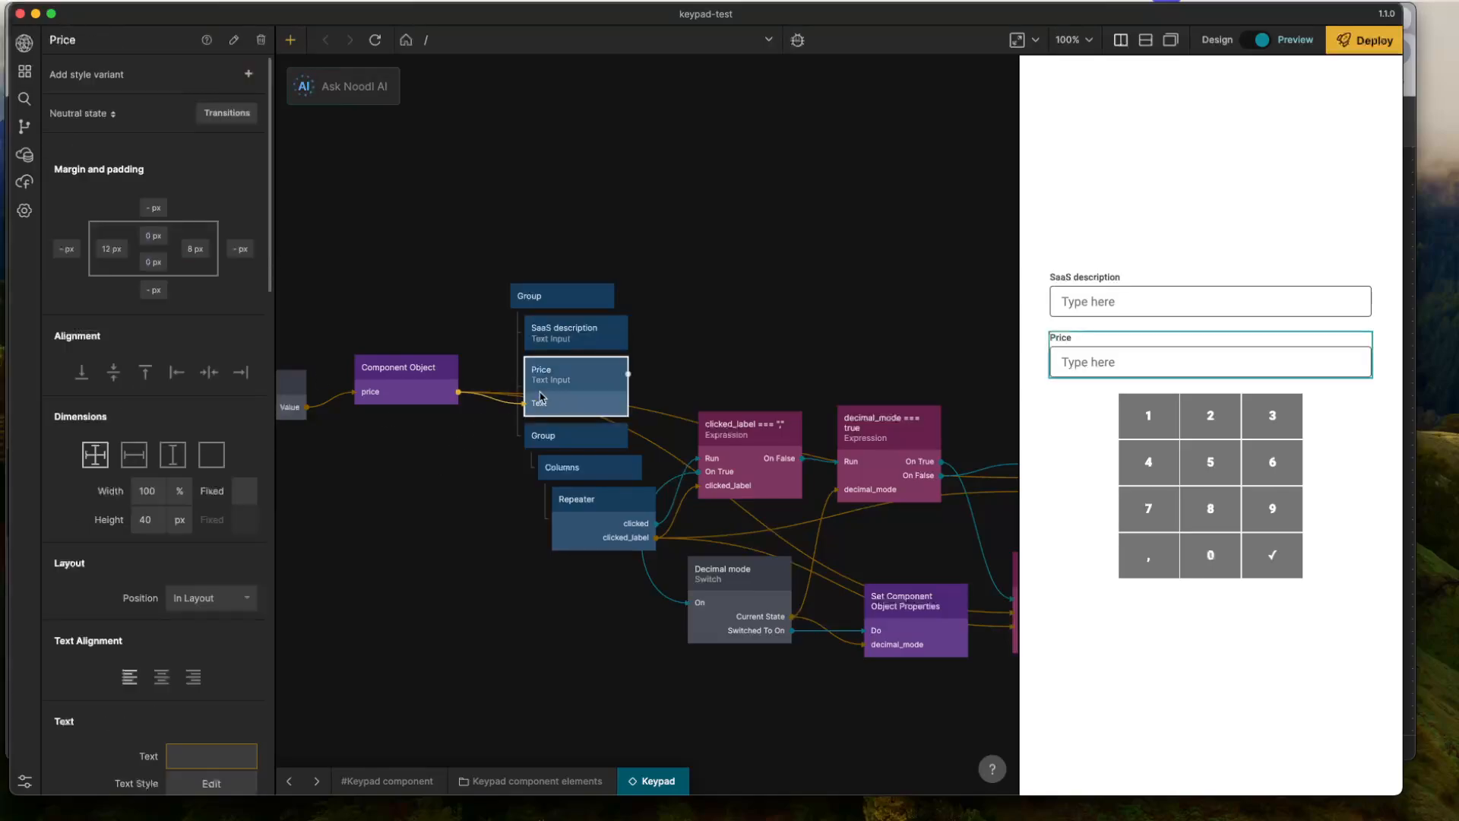
pyautogui.scroll(-10, 176, 480)
pyautogui.click(215, 488)
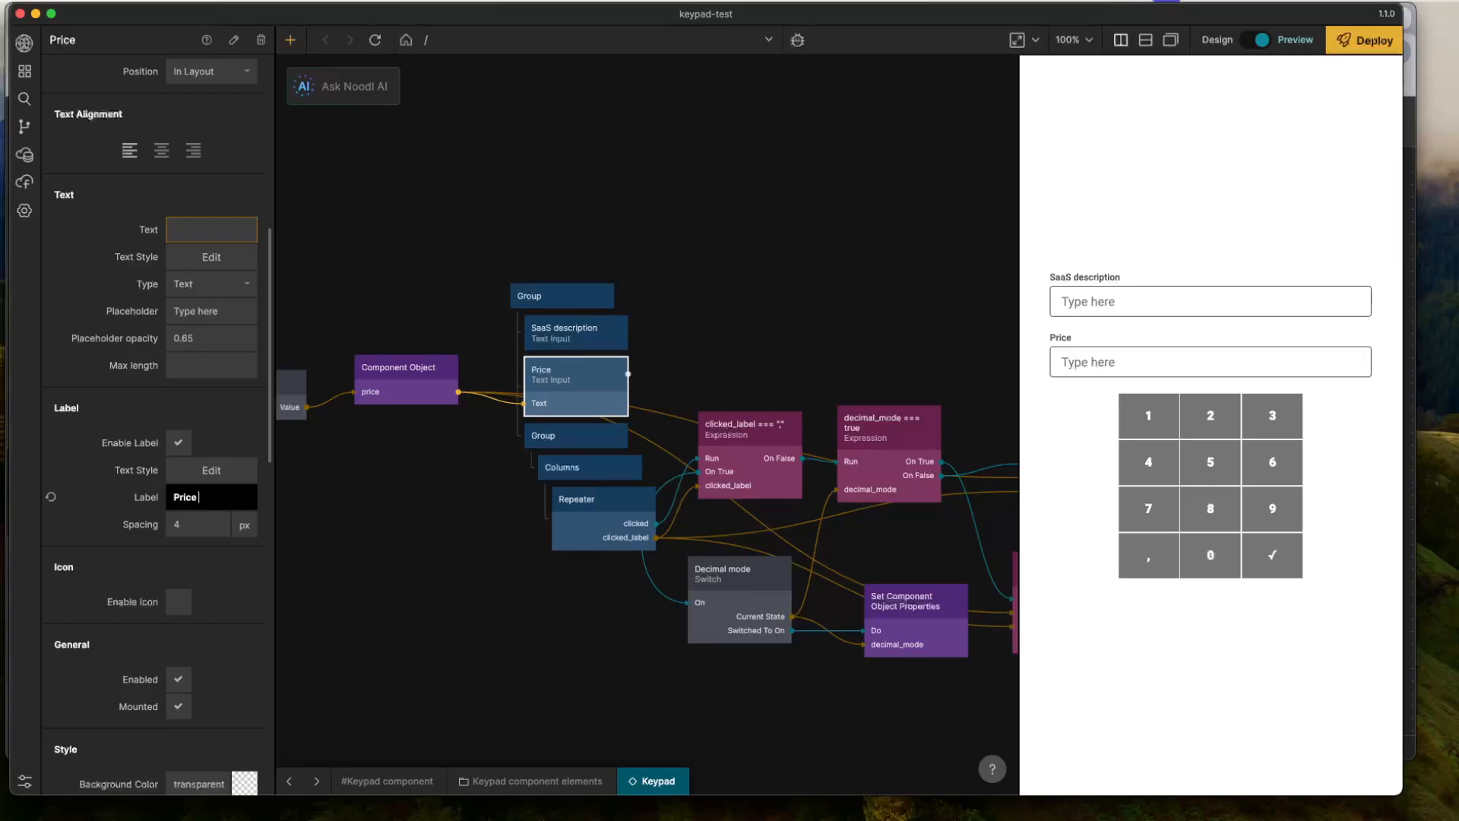
pyautogui.write('per user per month')
pyautogui.press('Return')
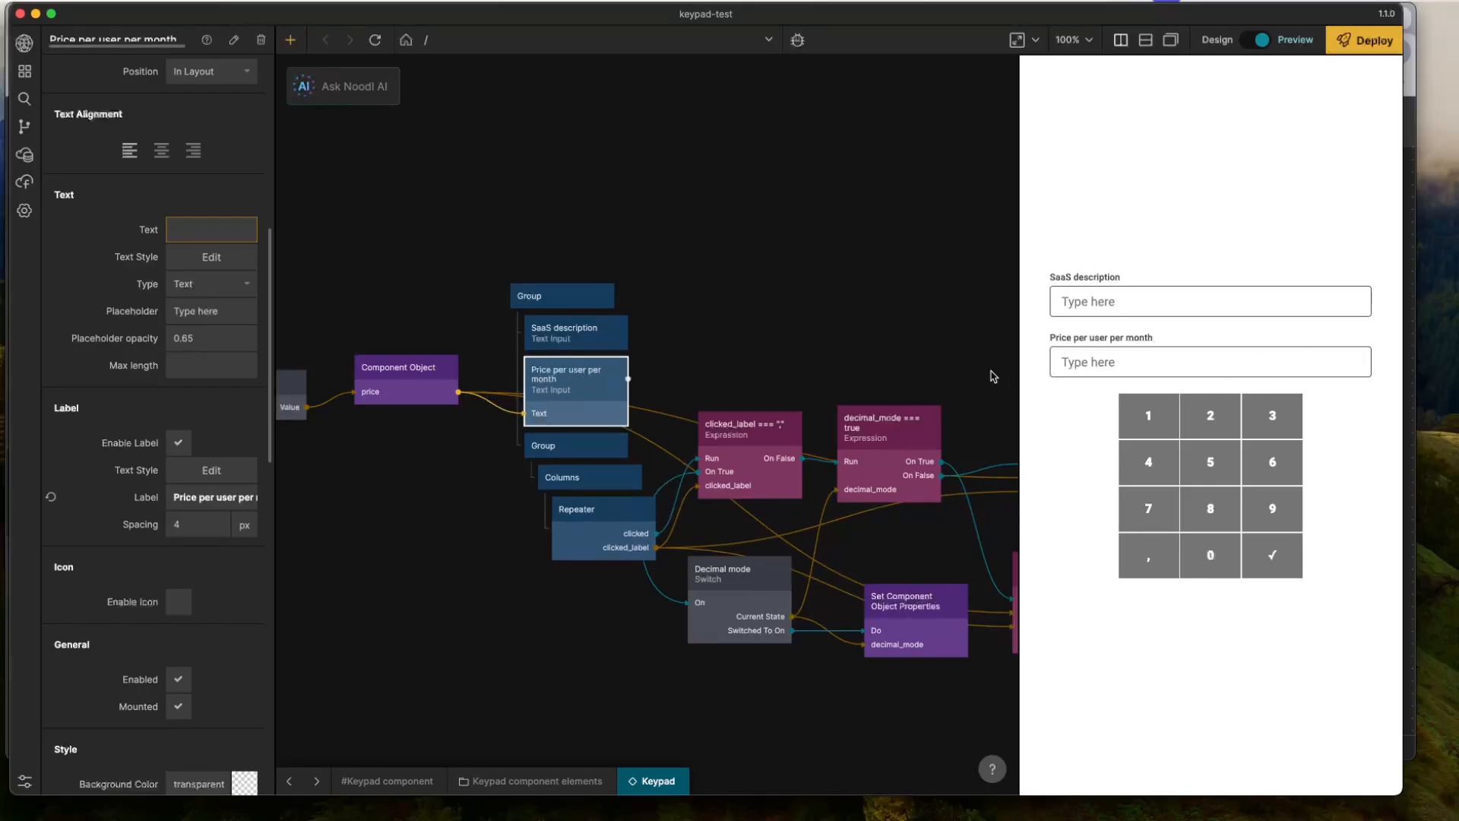
pyautogui.click(712, 333)
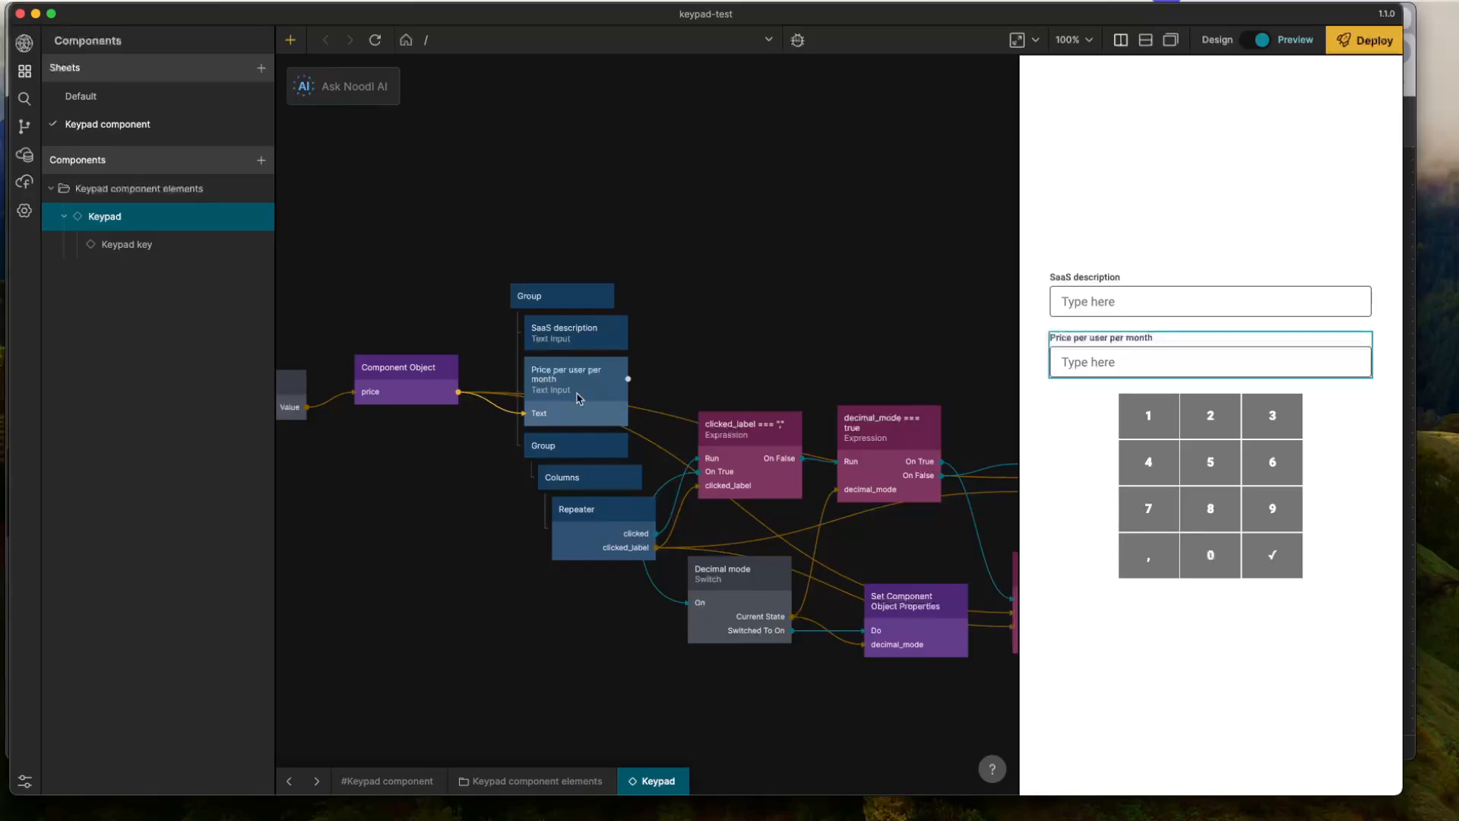
pyautogui.click(568, 339)
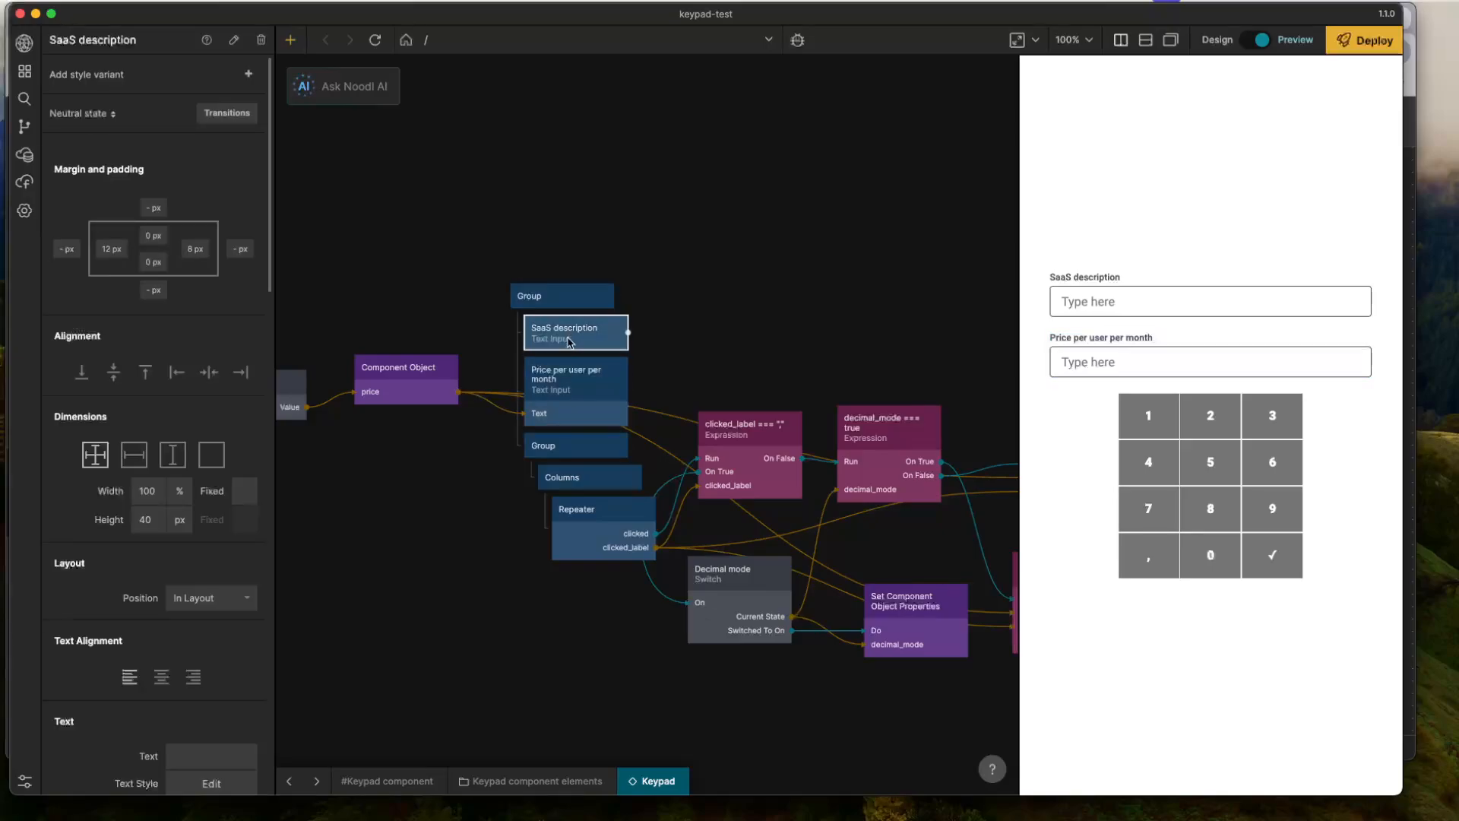
pyautogui.click(567, 394)
pyautogui.click(563, 339)
pyautogui.click(580, 386)
pyautogui.click(573, 342)
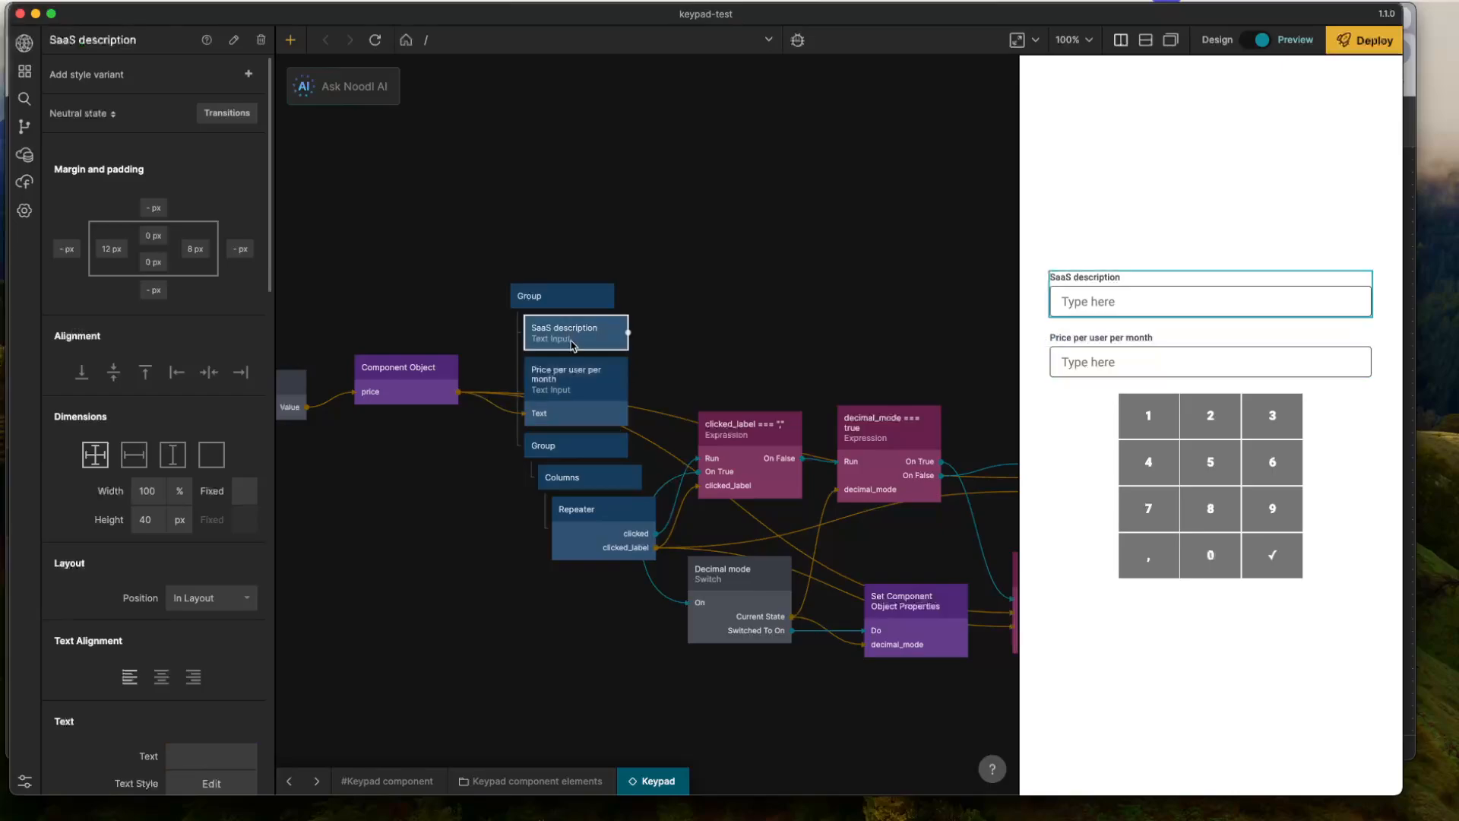
pyautogui.click(575, 376)
pyautogui.rightClick(580, 372)
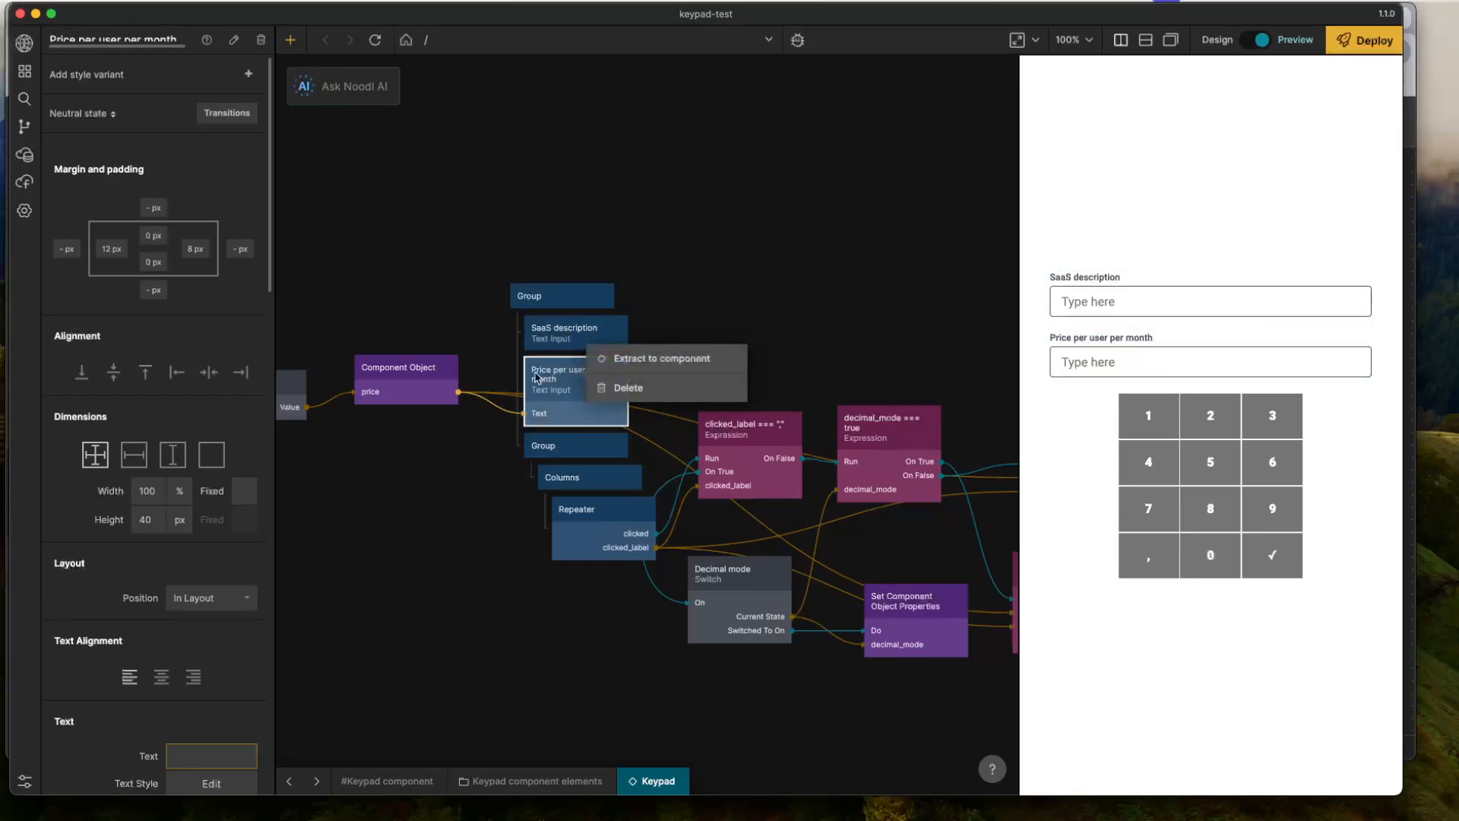
pyautogui.click(490, 346)
pyautogui.click(584, 334)
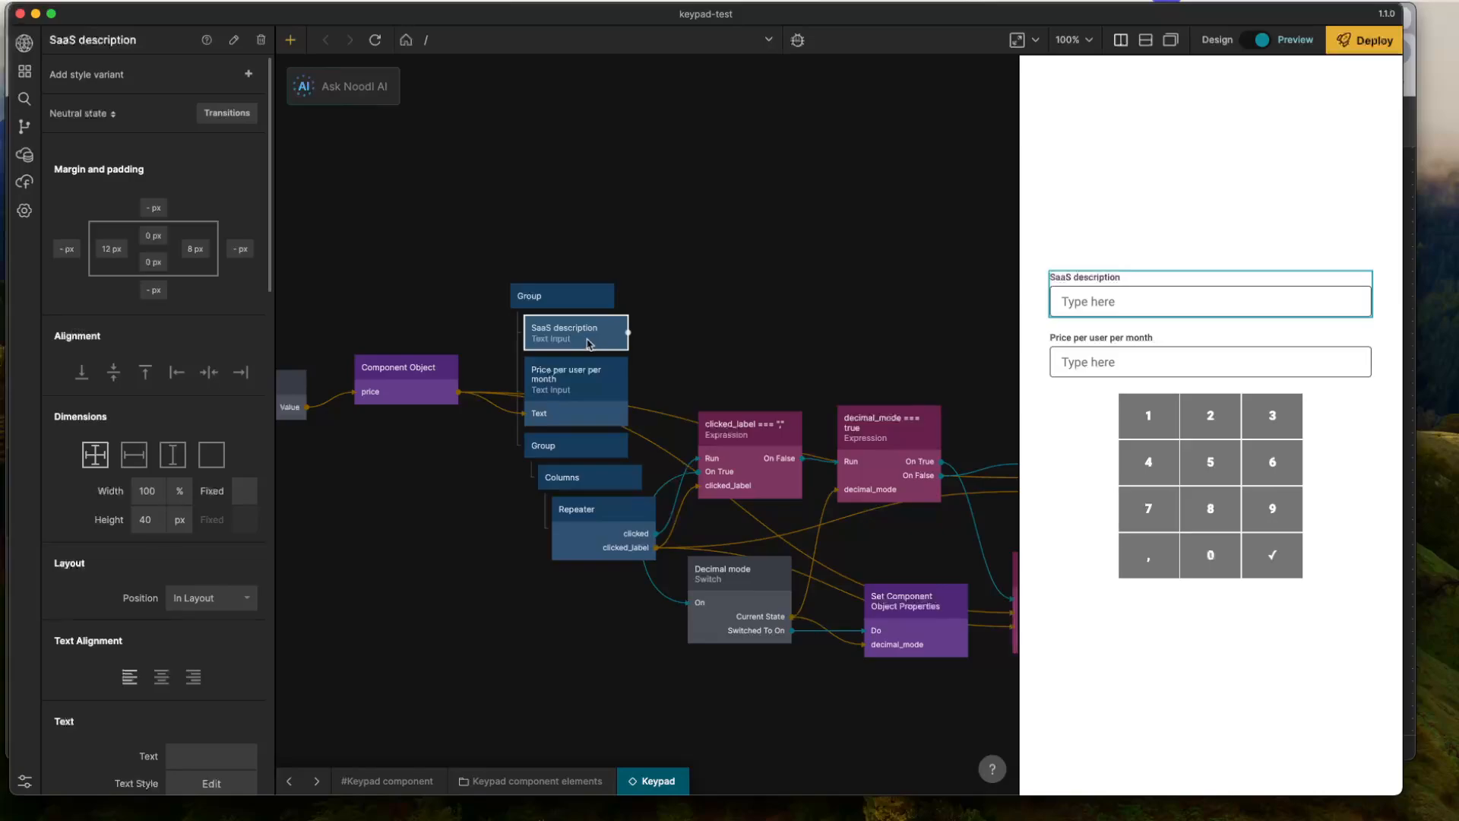
# - Duplicate the Price per user per month text input and place the copy directly beneath it, above the inner keypad Group
pyautogui.click(590, 380)
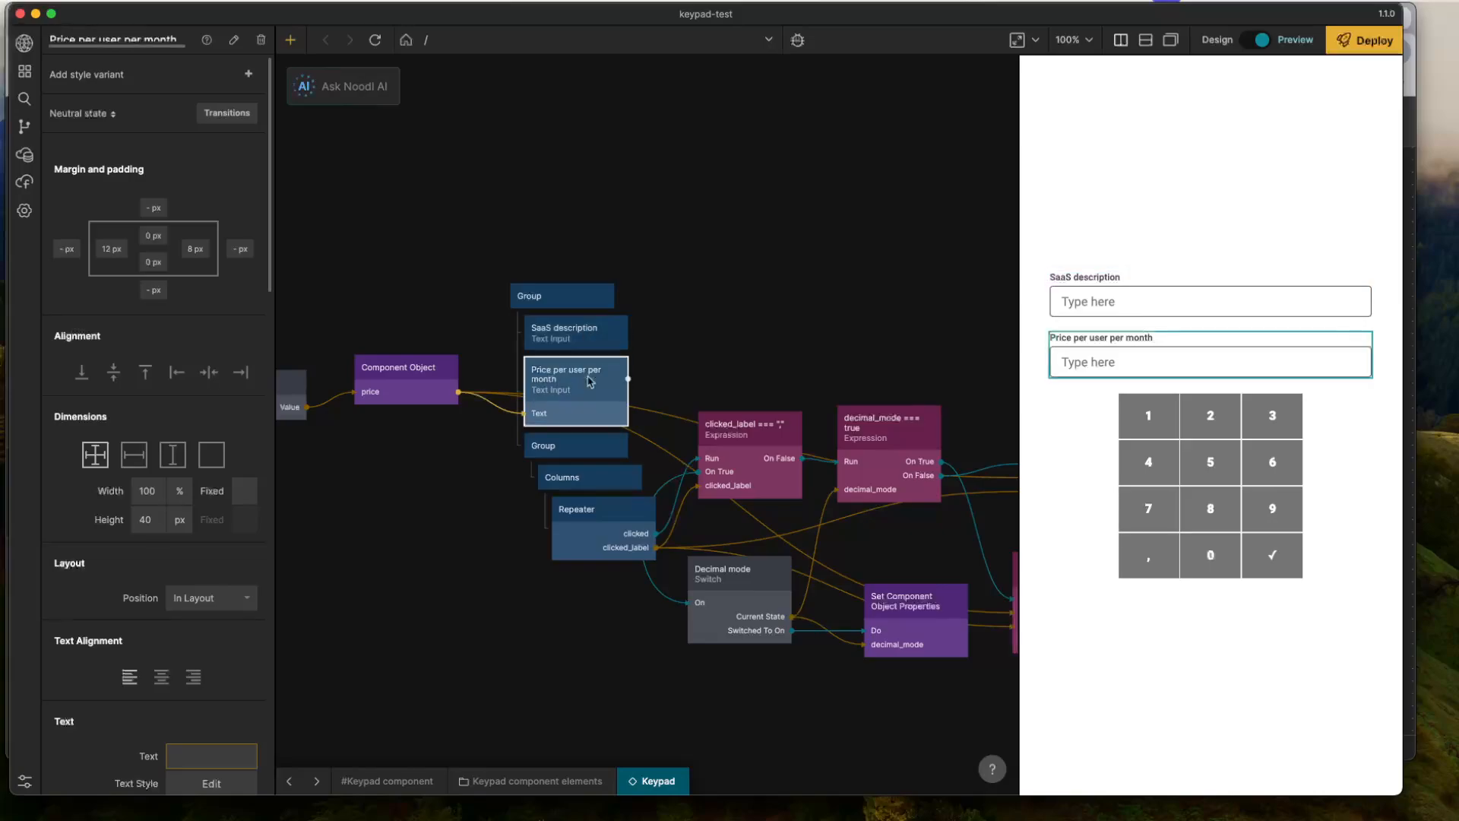
pyautogui.press('super+c')
pyautogui.press('super+v')
pyautogui.moveTo(622, 432); pyautogui.dragTo(540, 451)
pyautogui.click(540, 452)
# - Set the label of the duplicated text input to "Target monthly net revenue"
pyautogui.scroll(-5, 247, 559)
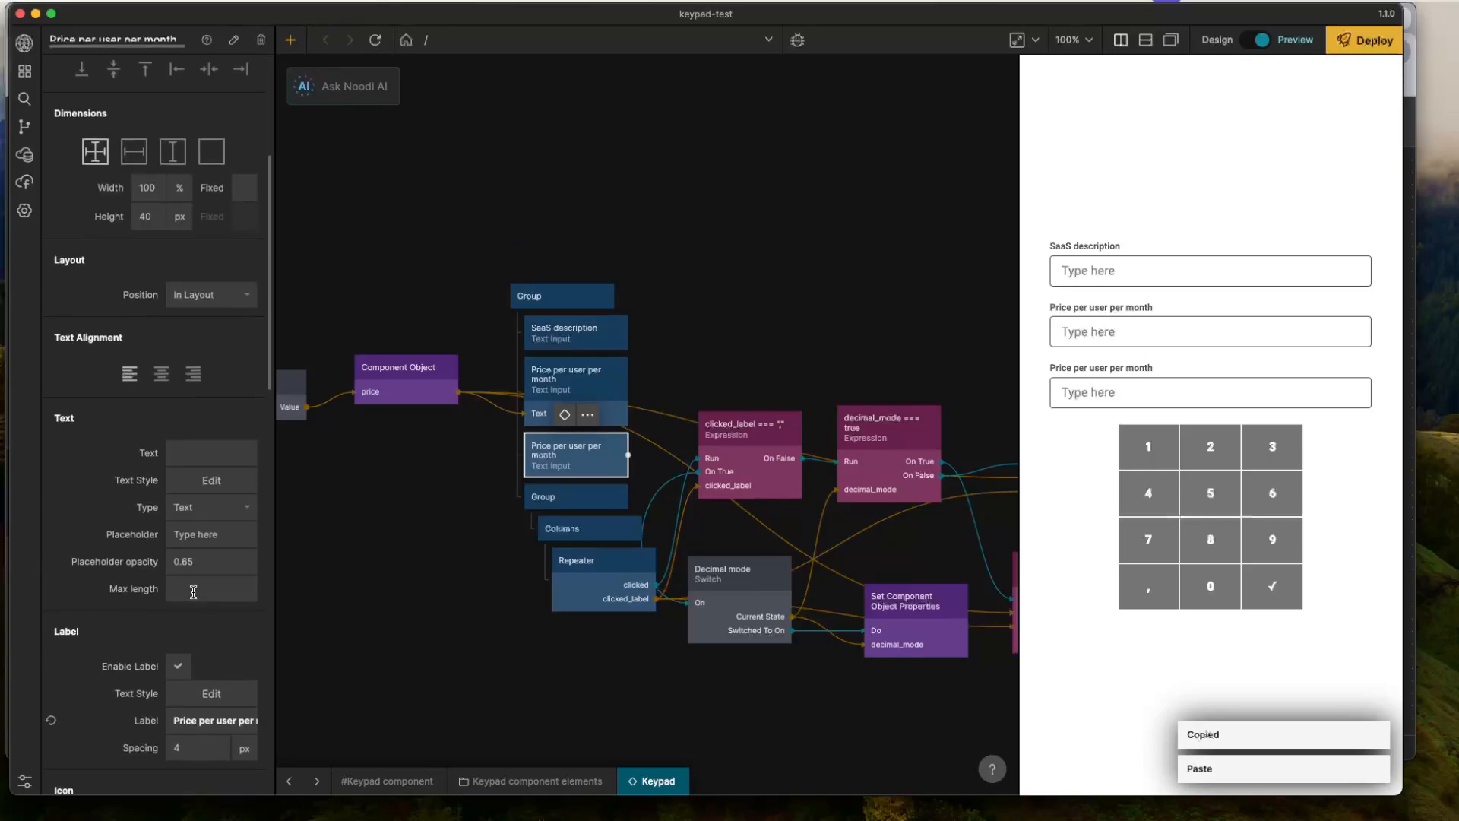
pyautogui.click(199, 721)
pyautogui.press('super+a')
pyautogui.write('T')
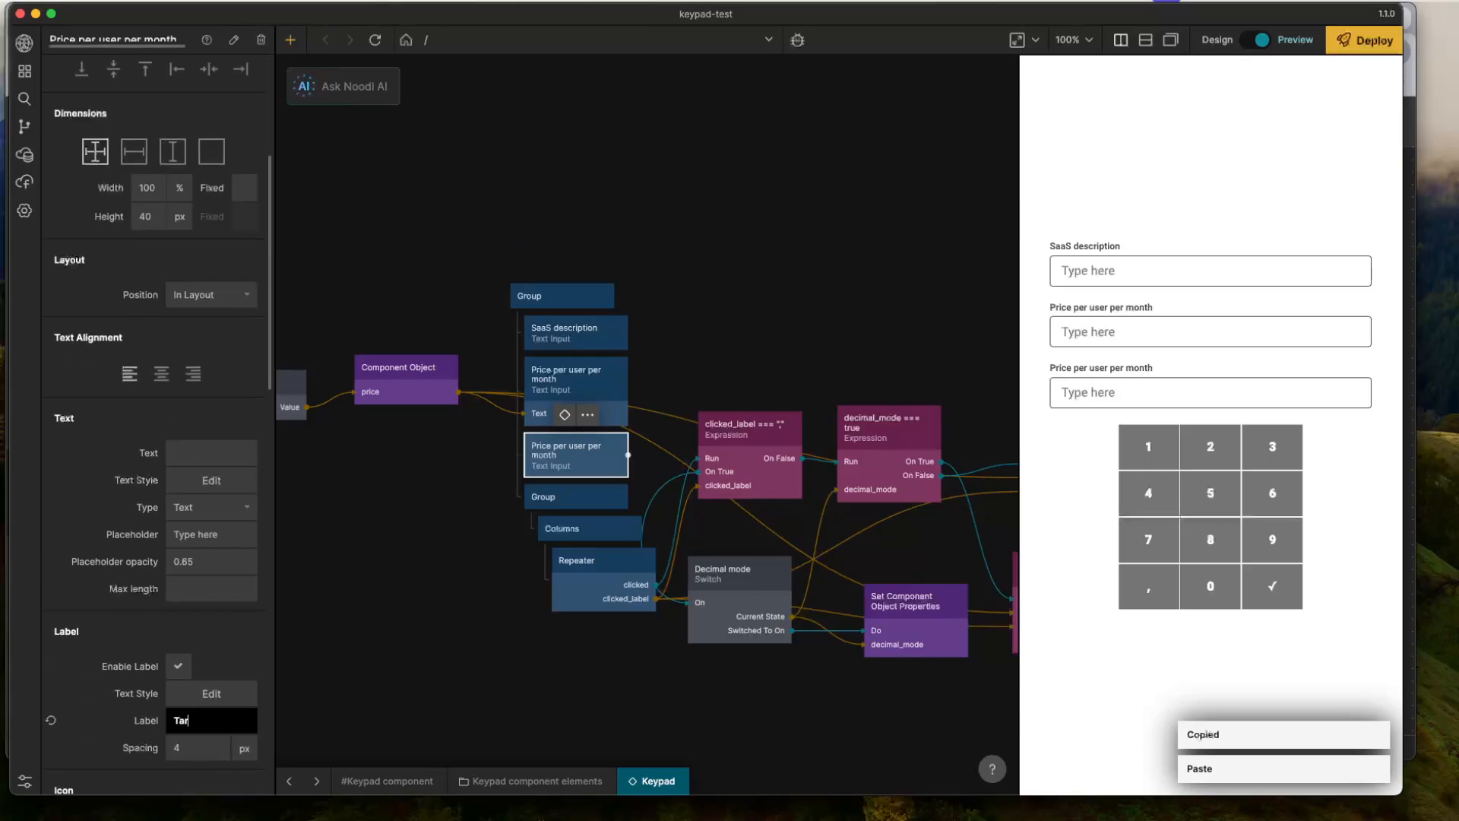
pyautogui.write('arget monthly ne')
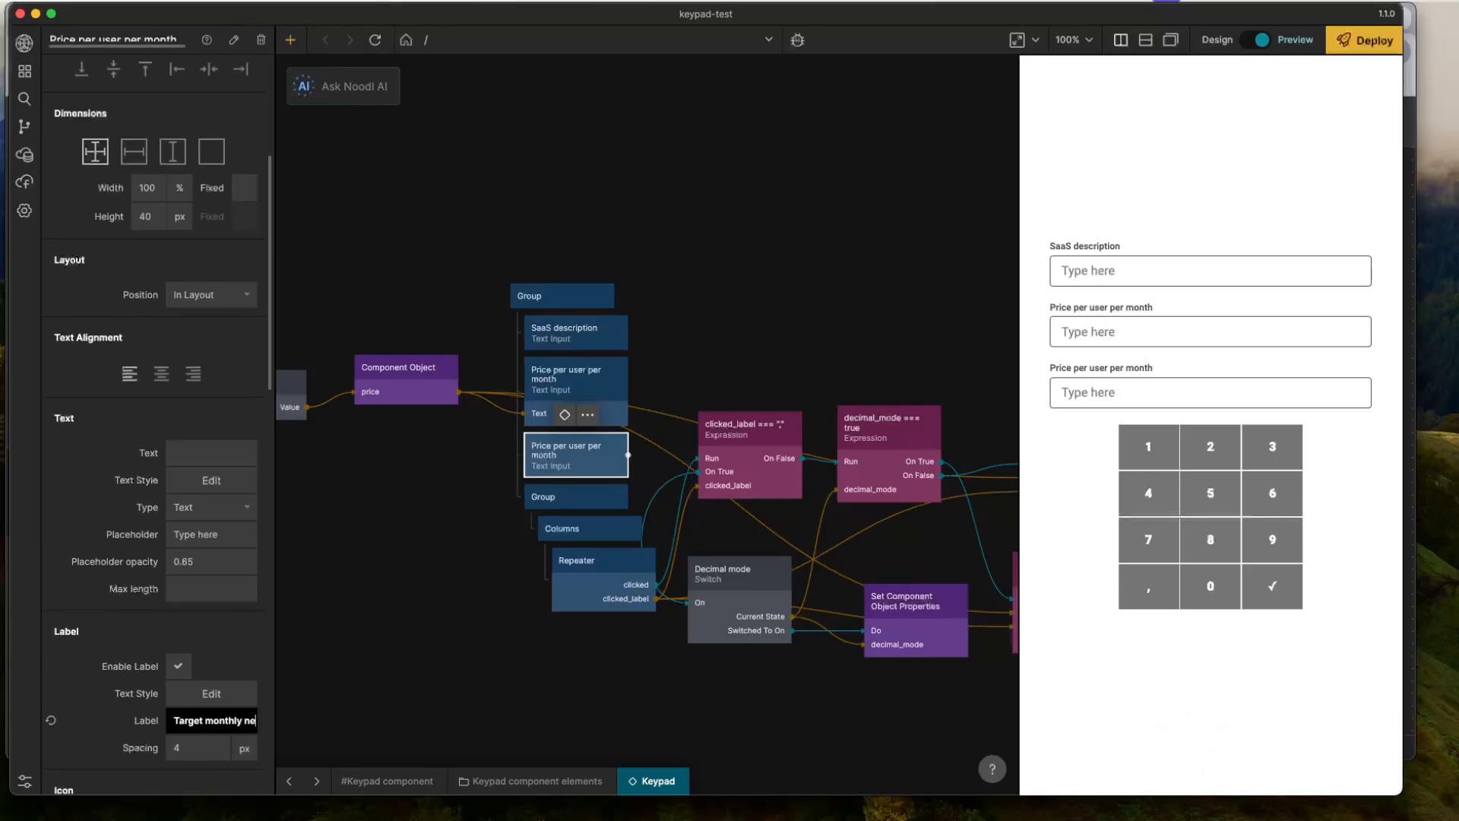
pyautogui.write('t revenue')
pyautogui.click(732, 279)
# - Duplicate the Target monthly net revenue text input and place the copy directly beneath it in the outer Group
pyautogui.click(585, 457)
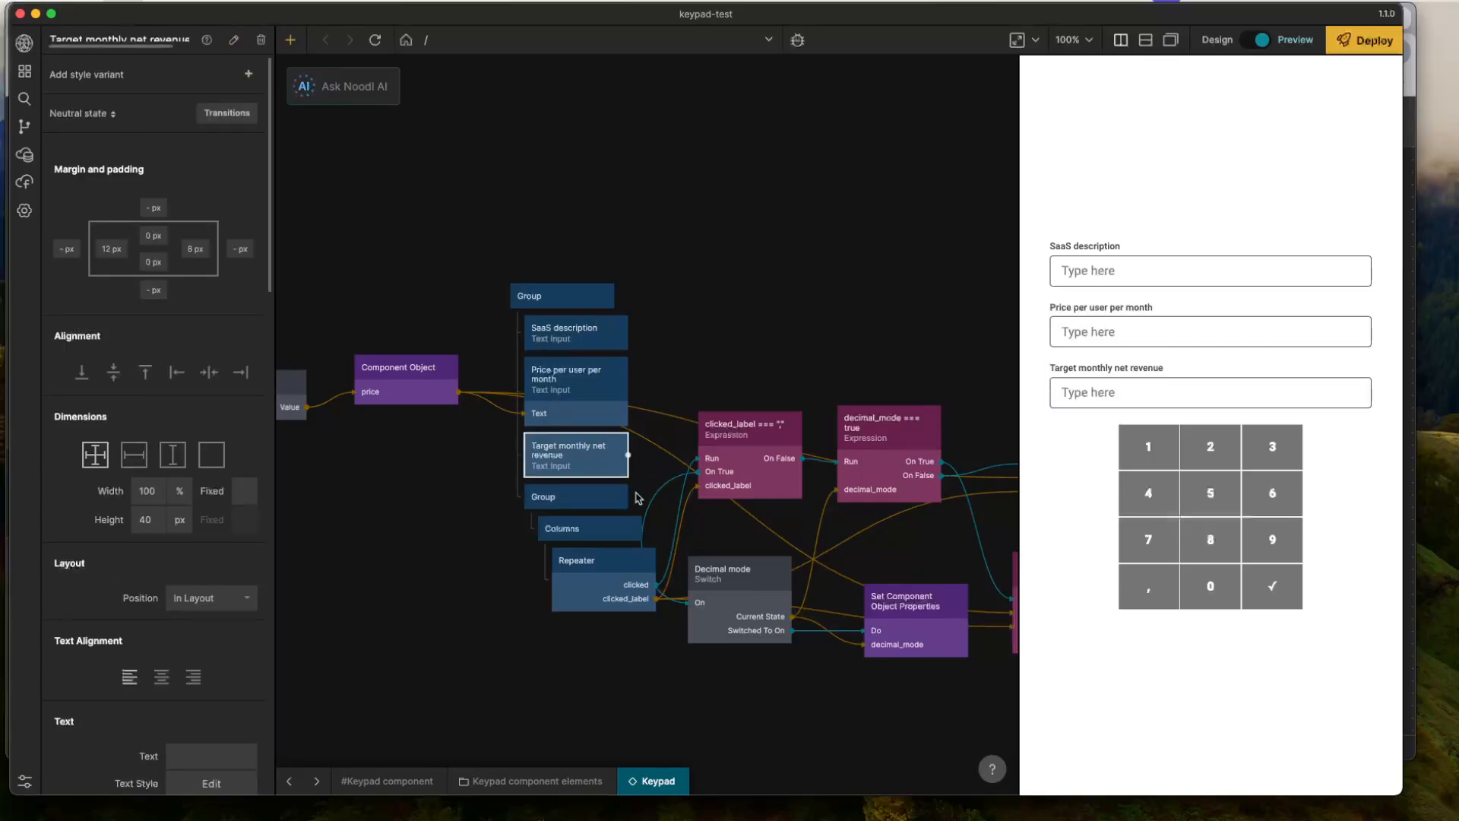
pyautogui.press('super+c')
pyautogui.press('super+v')
pyautogui.moveTo(710, 509); pyautogui.dragTo(640, 473)
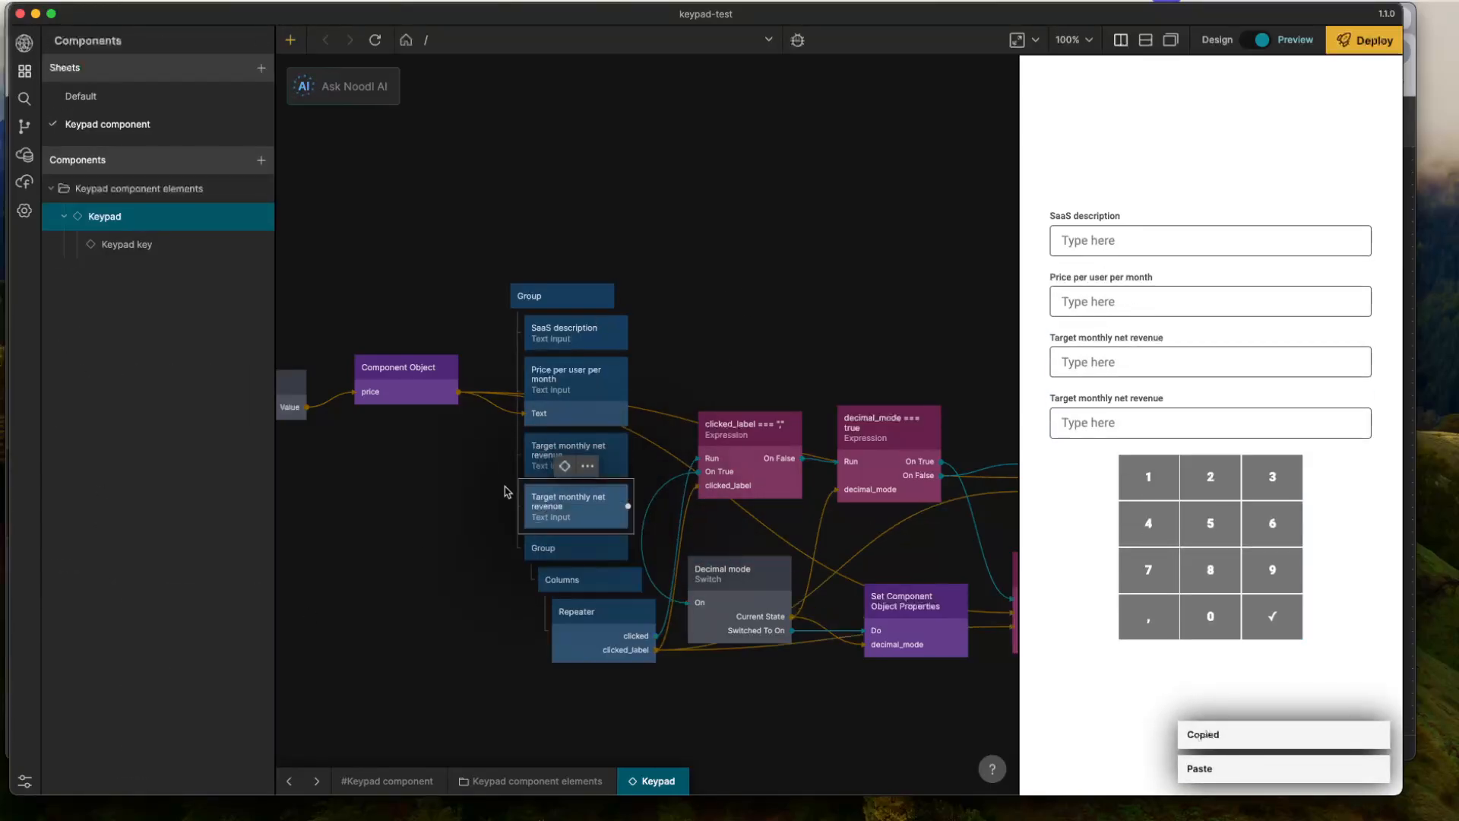
# - Change the label of the lower Target monthly net revenue copy to "Business country"
pyautogui.click(539, 505)
pyautogui.scroll(-10, 205, 456)
pyautogui.click(220, 484)
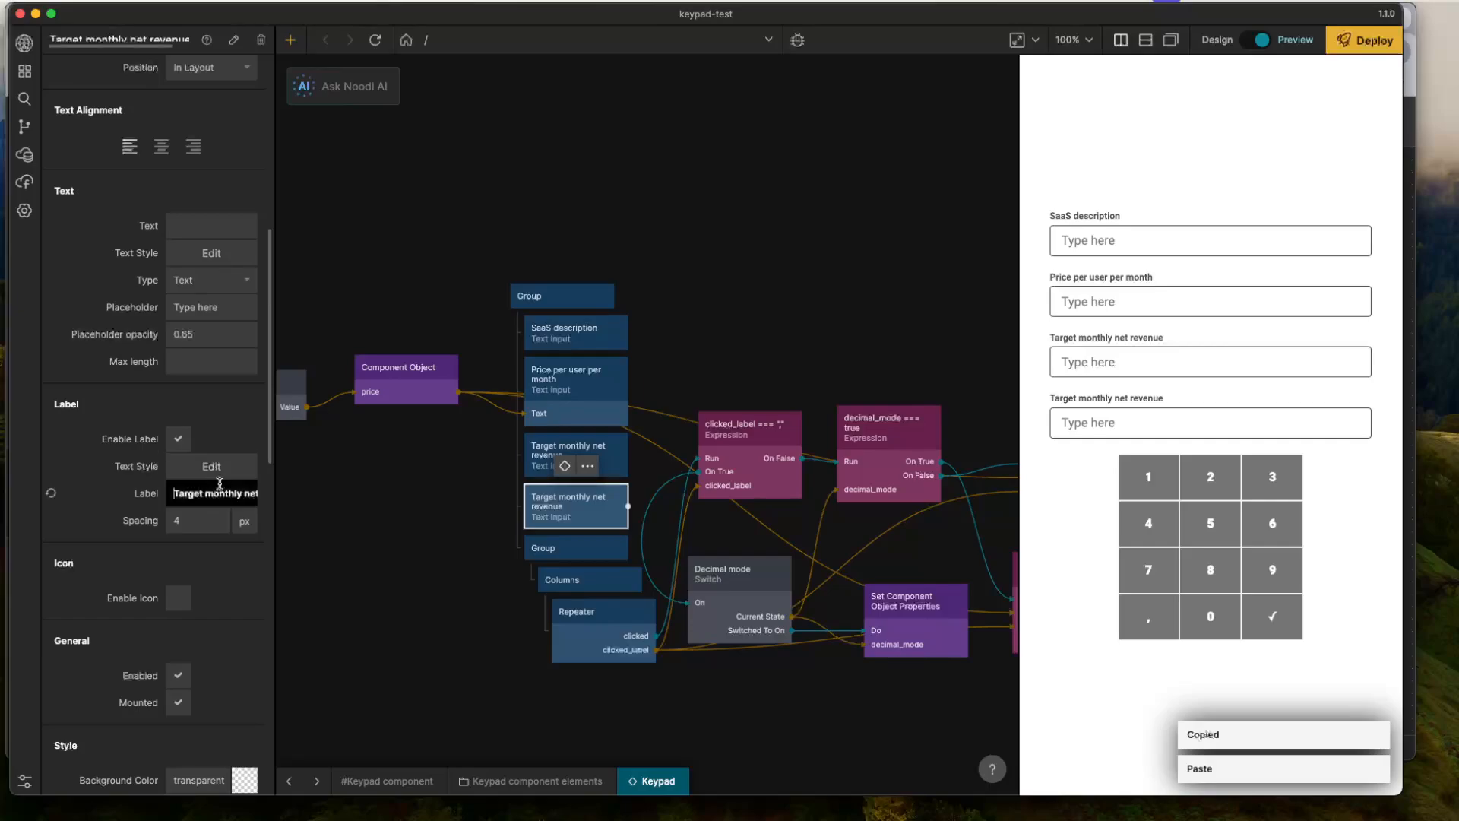
pyautogui.press('super+a')
pyautogui.write('Business country')
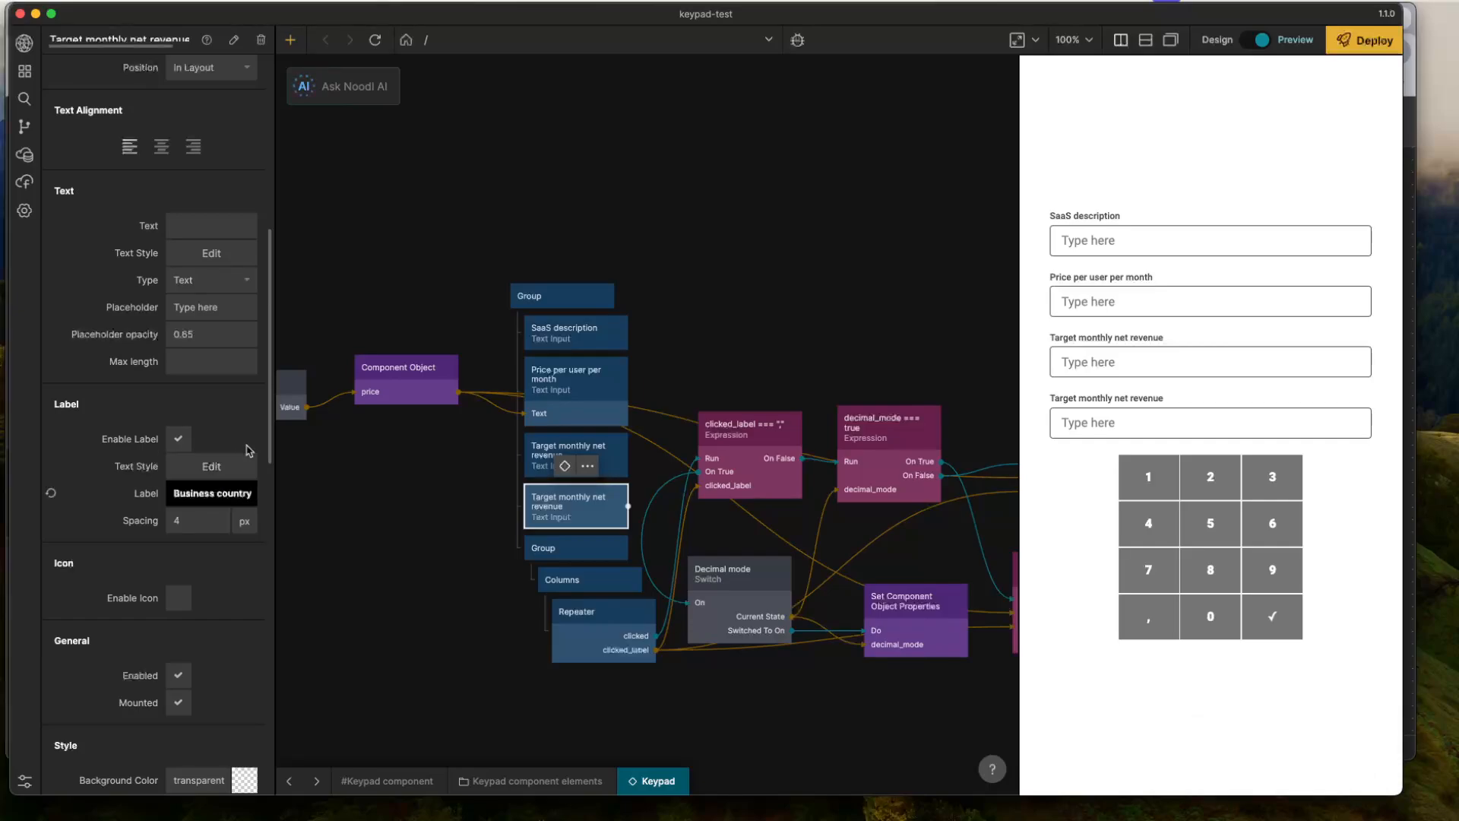
pyautogui.click(354, 517)
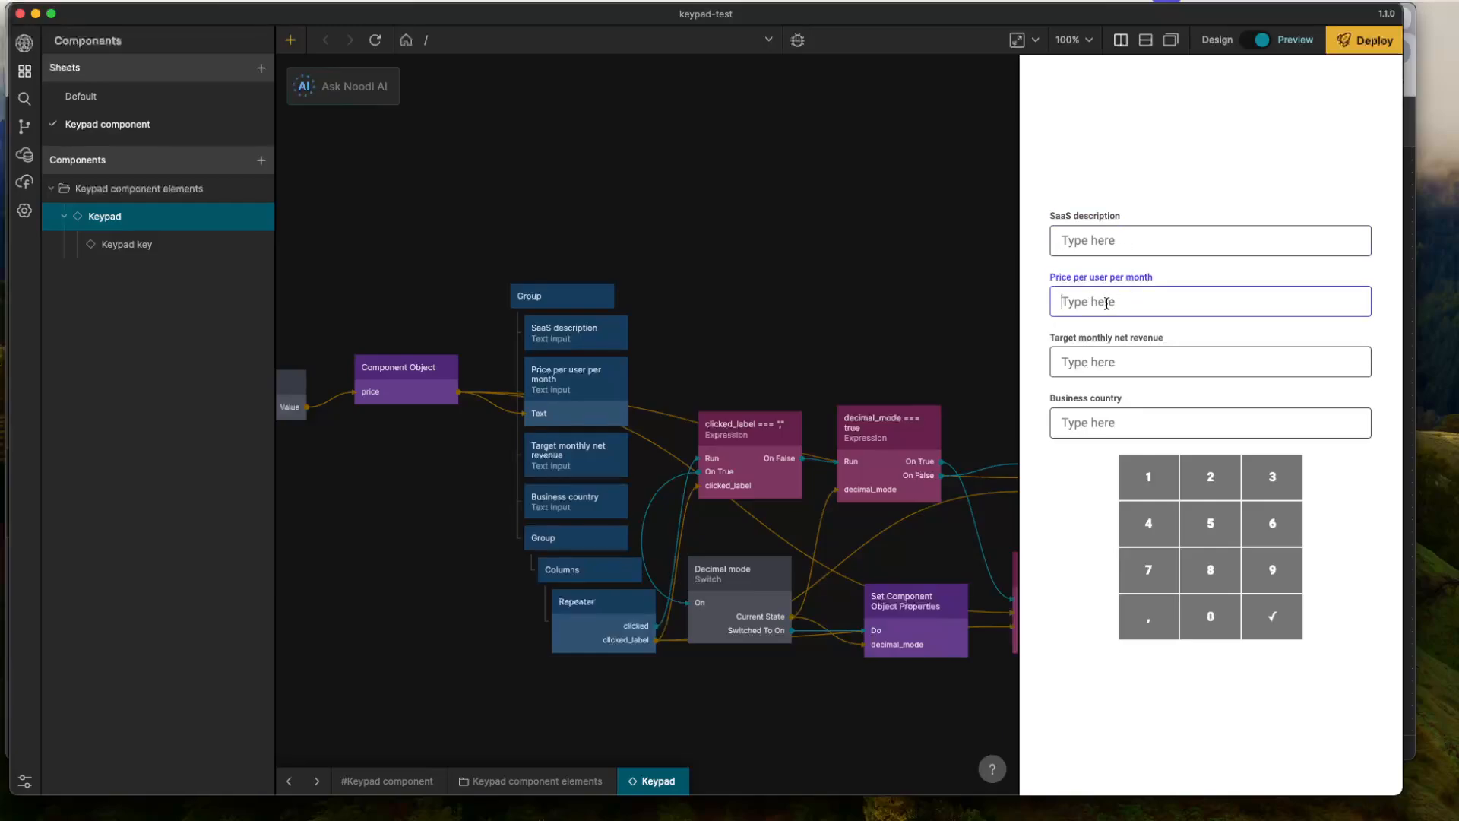
# - Move the Price per user per month text input below Business country and disable it in its General settings
pyautogui.click(558, 393)
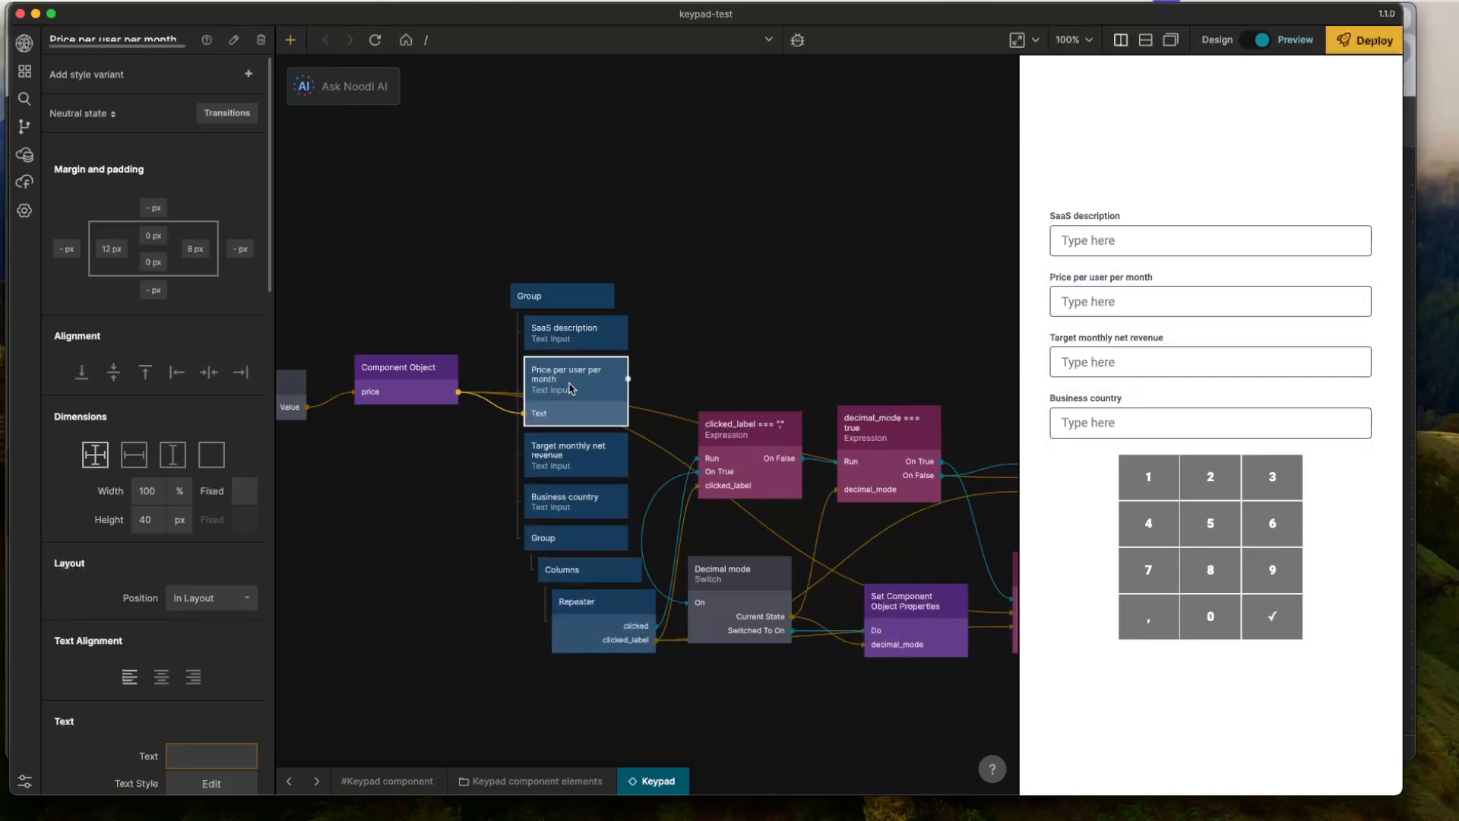
pyautogui.moveTo(575, 398); pyautogui.dragTo(574, 465)
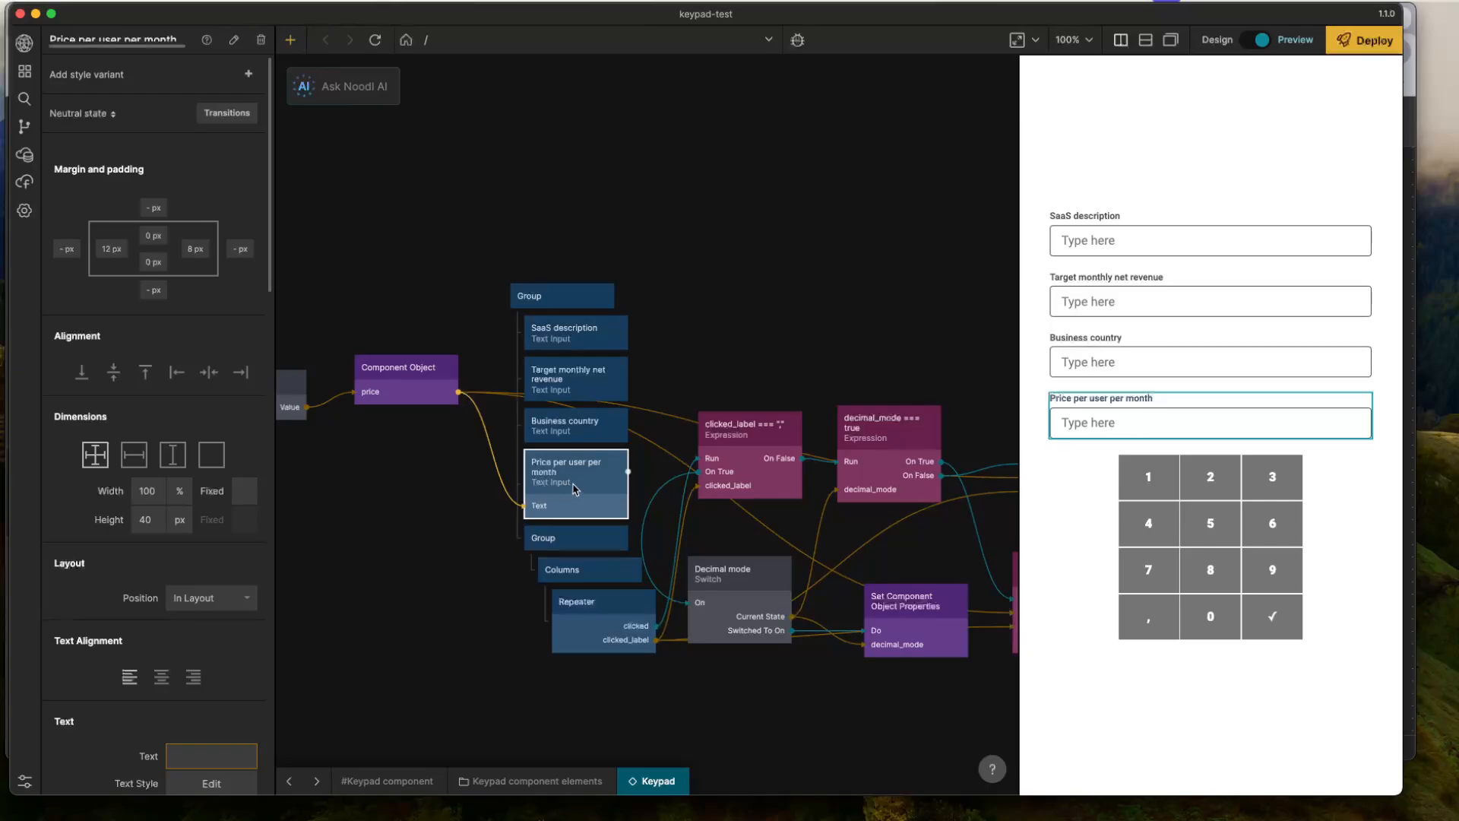
pyautogui.scroll(-3, 114, 570)
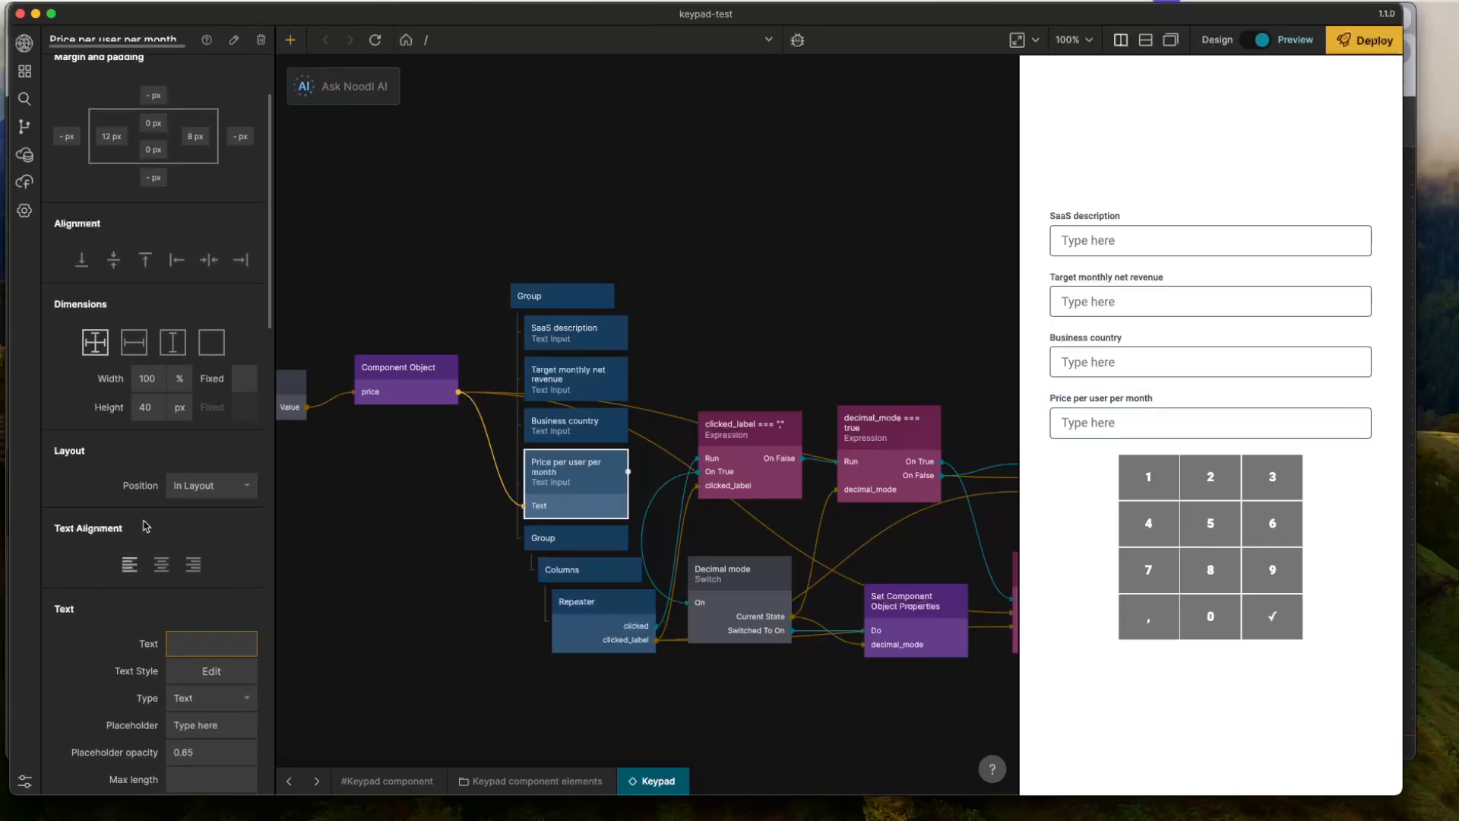
pyautogui.scroll(-9, 144, 526)
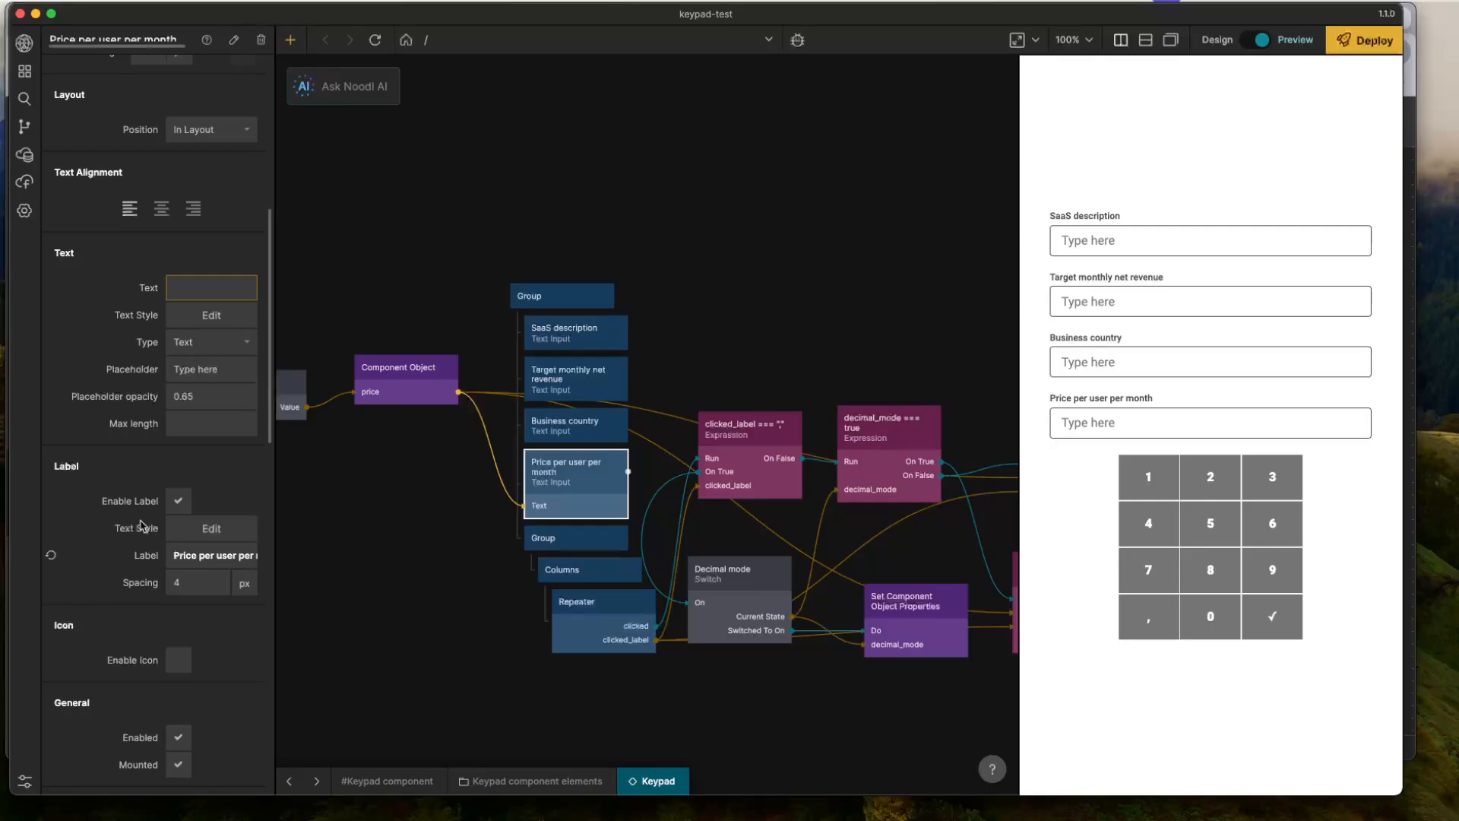
pyautogui.scroll(-12, 142, 525)
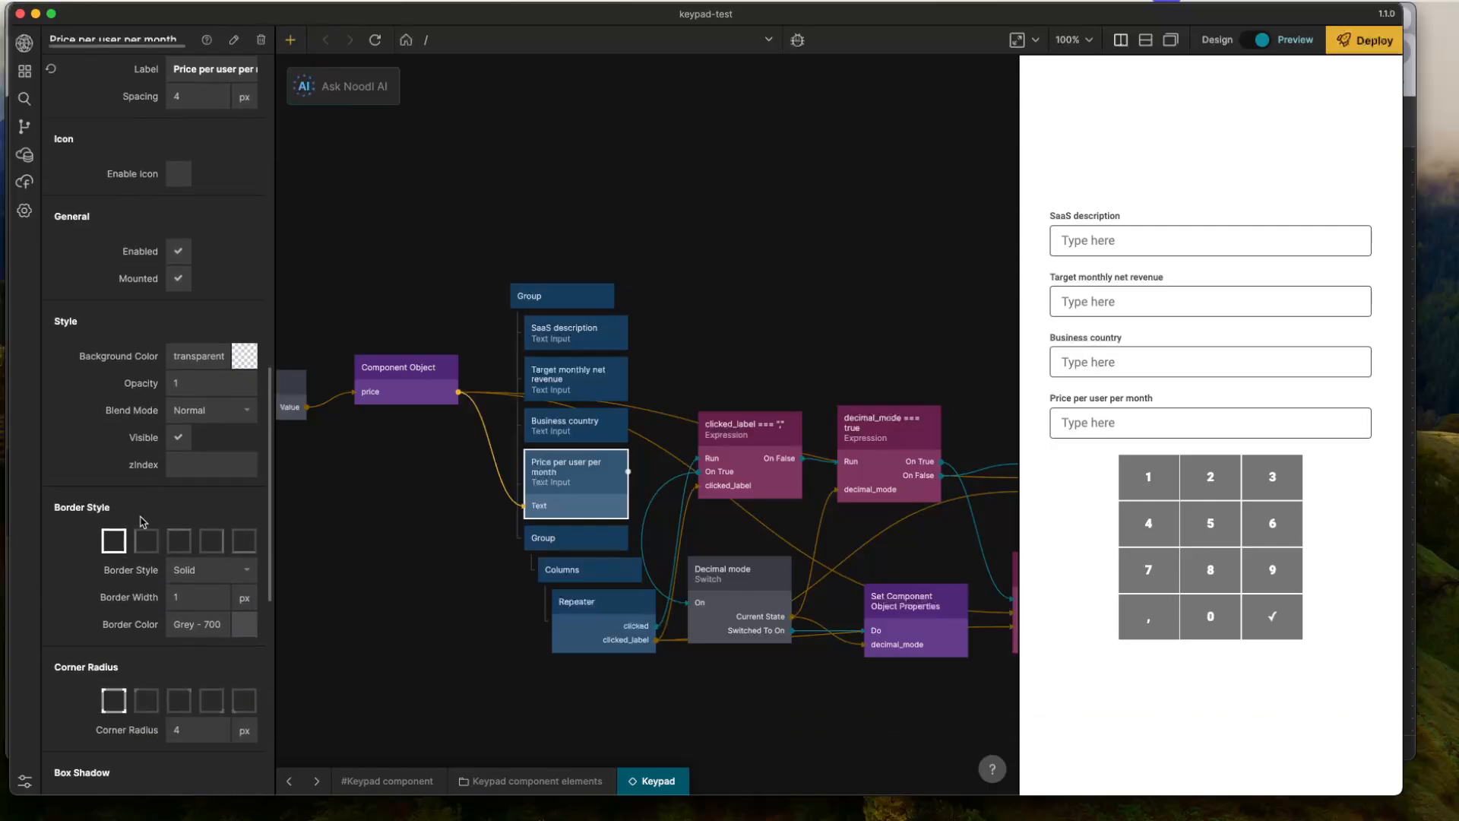
pyautogui.scroll(-2, 142, 522)
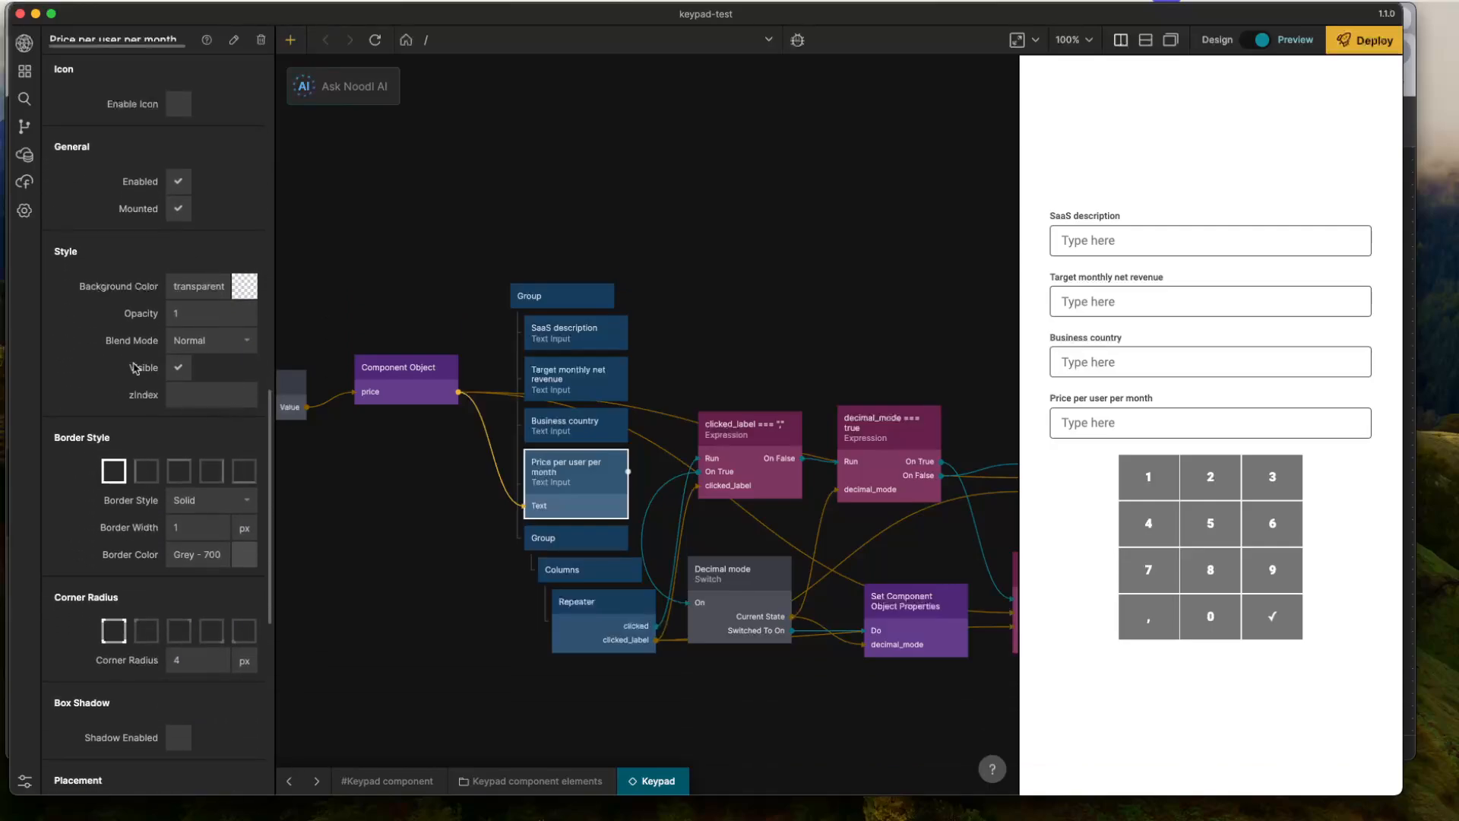
pyautogui.scroll(14, 135, 358)
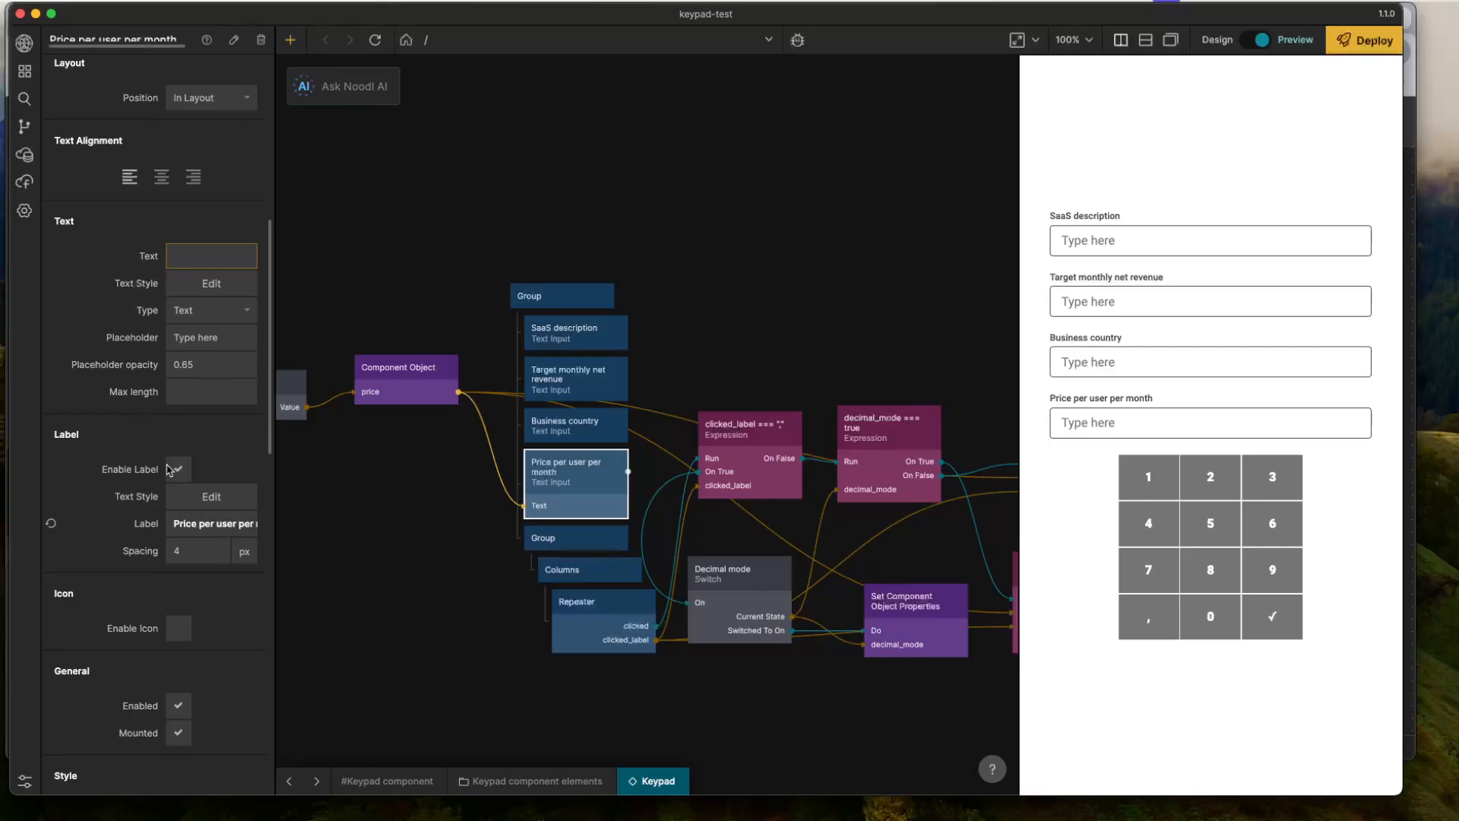
pyautogui.scroll(-8, 152, 342)
pyautogui.click(178, 426)
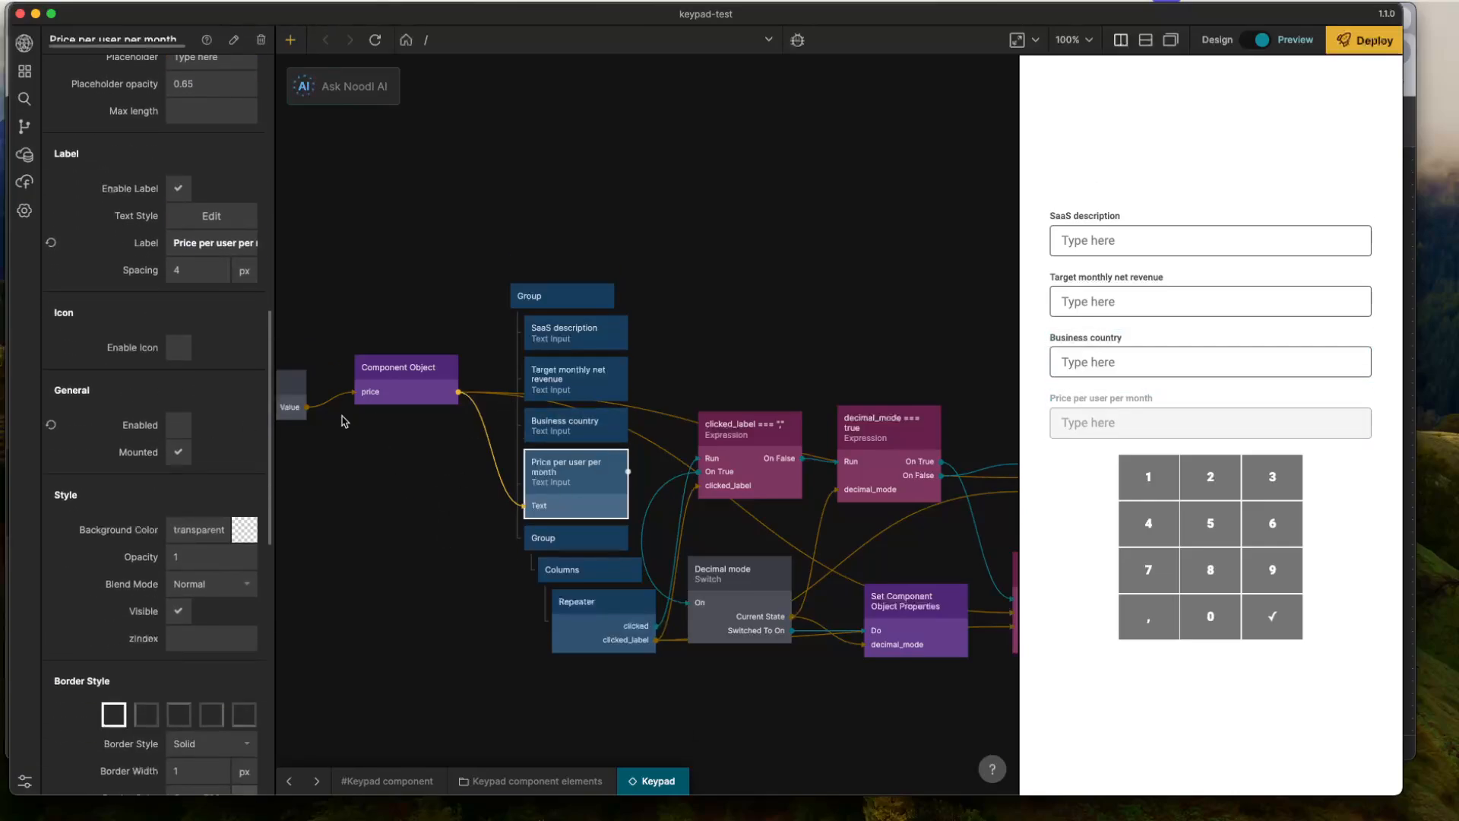
# - Set the text color of the Price per user per month input's Disabled state to Grey - 900
pyautogui.scroll(18, 94, 287)
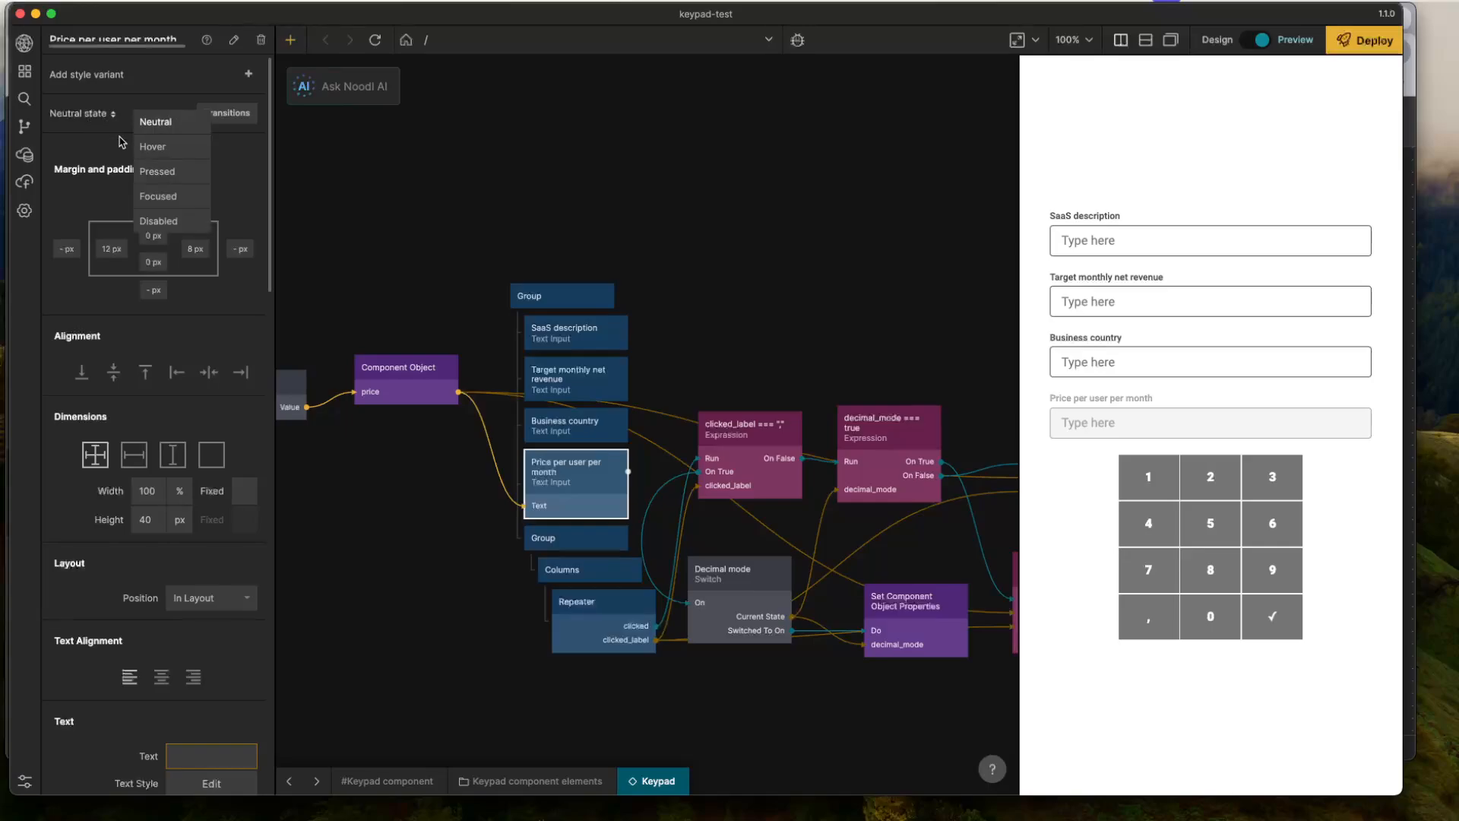
pyautogui.click(106, 115)
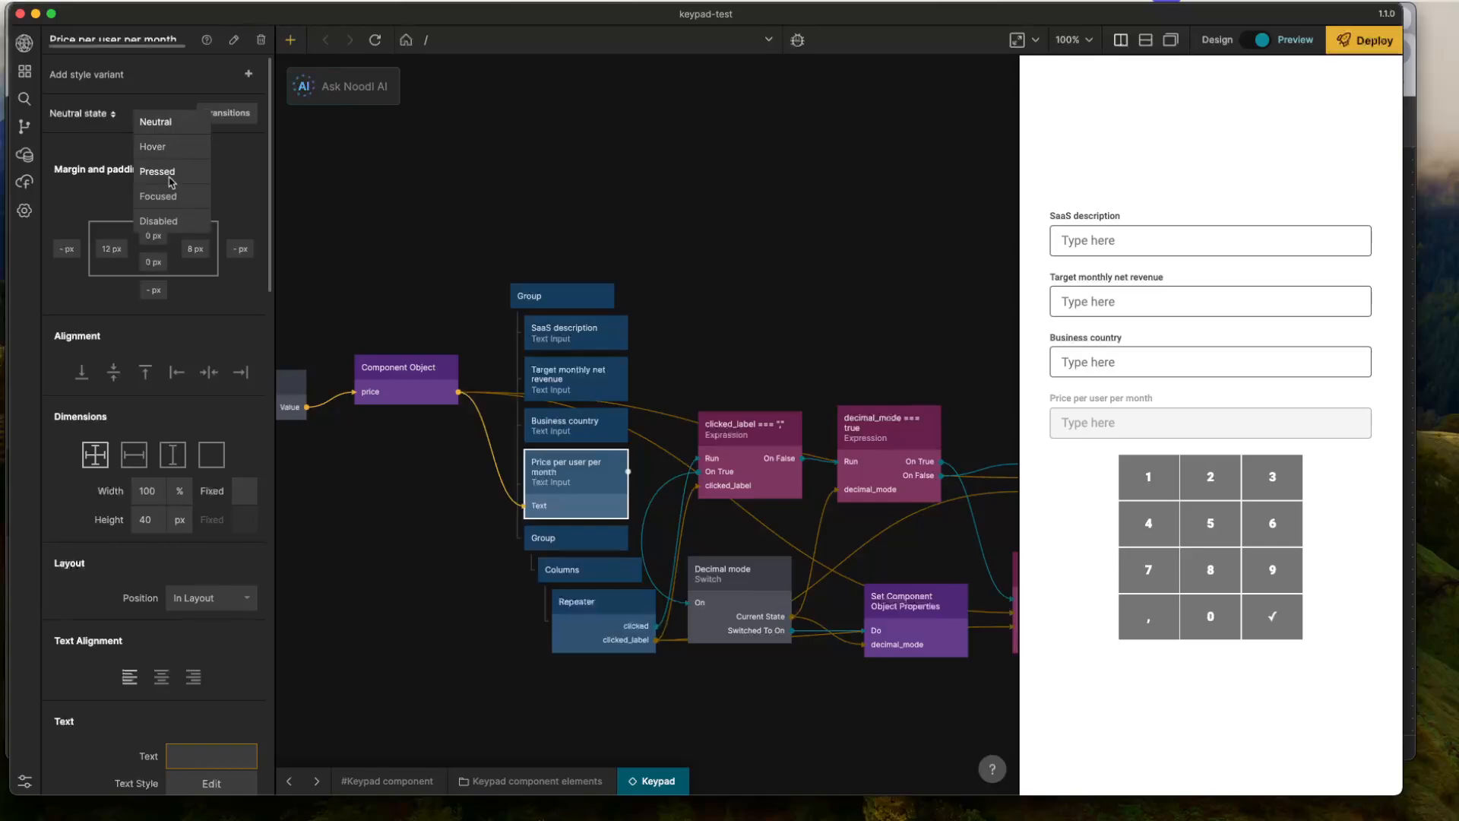
pyautogui.click(167, 222)
pyautogui.scroll(-10, 94, 352)
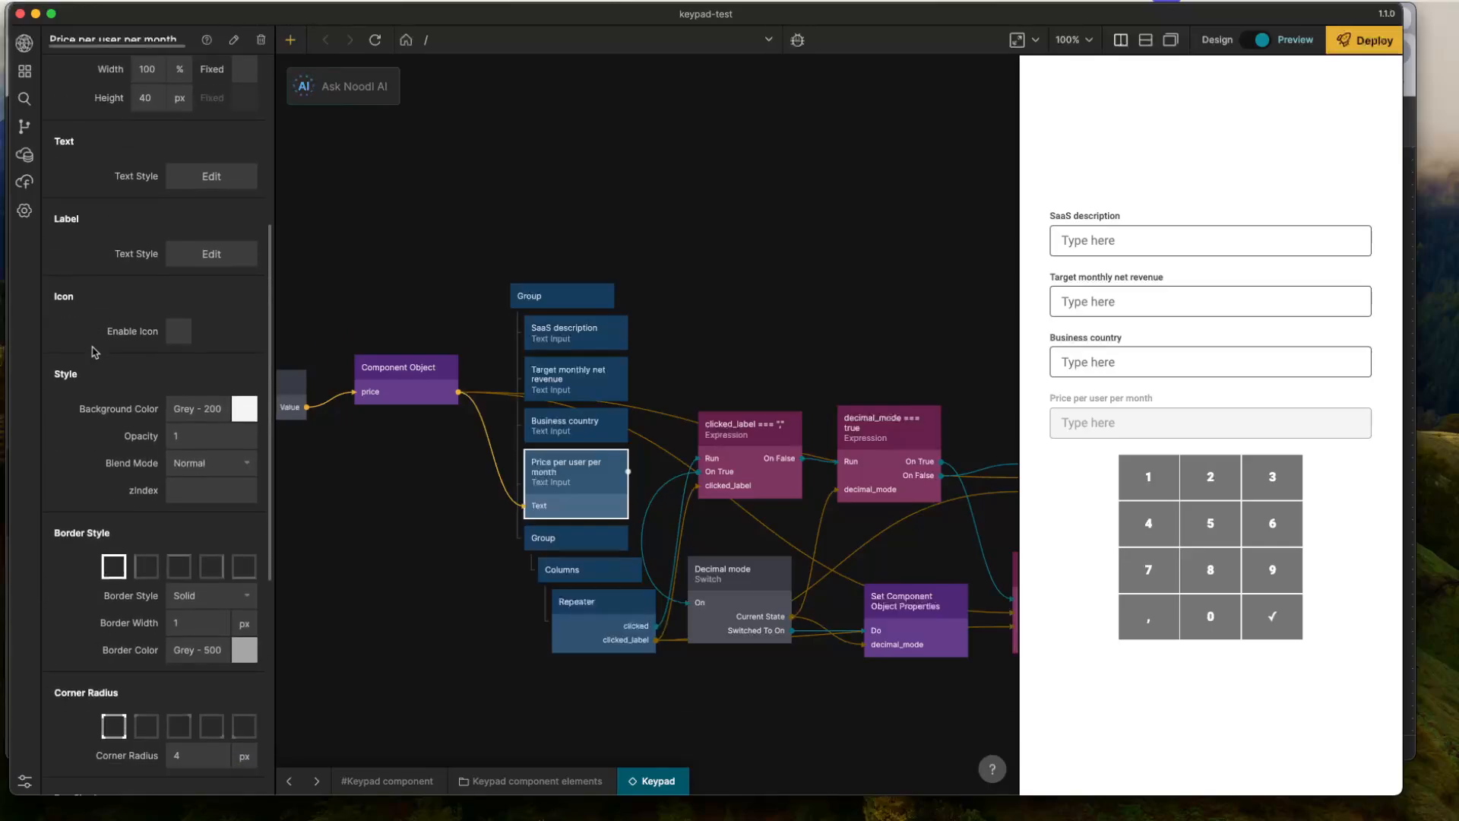
pyautogui.scroll(-3, 94, 352)
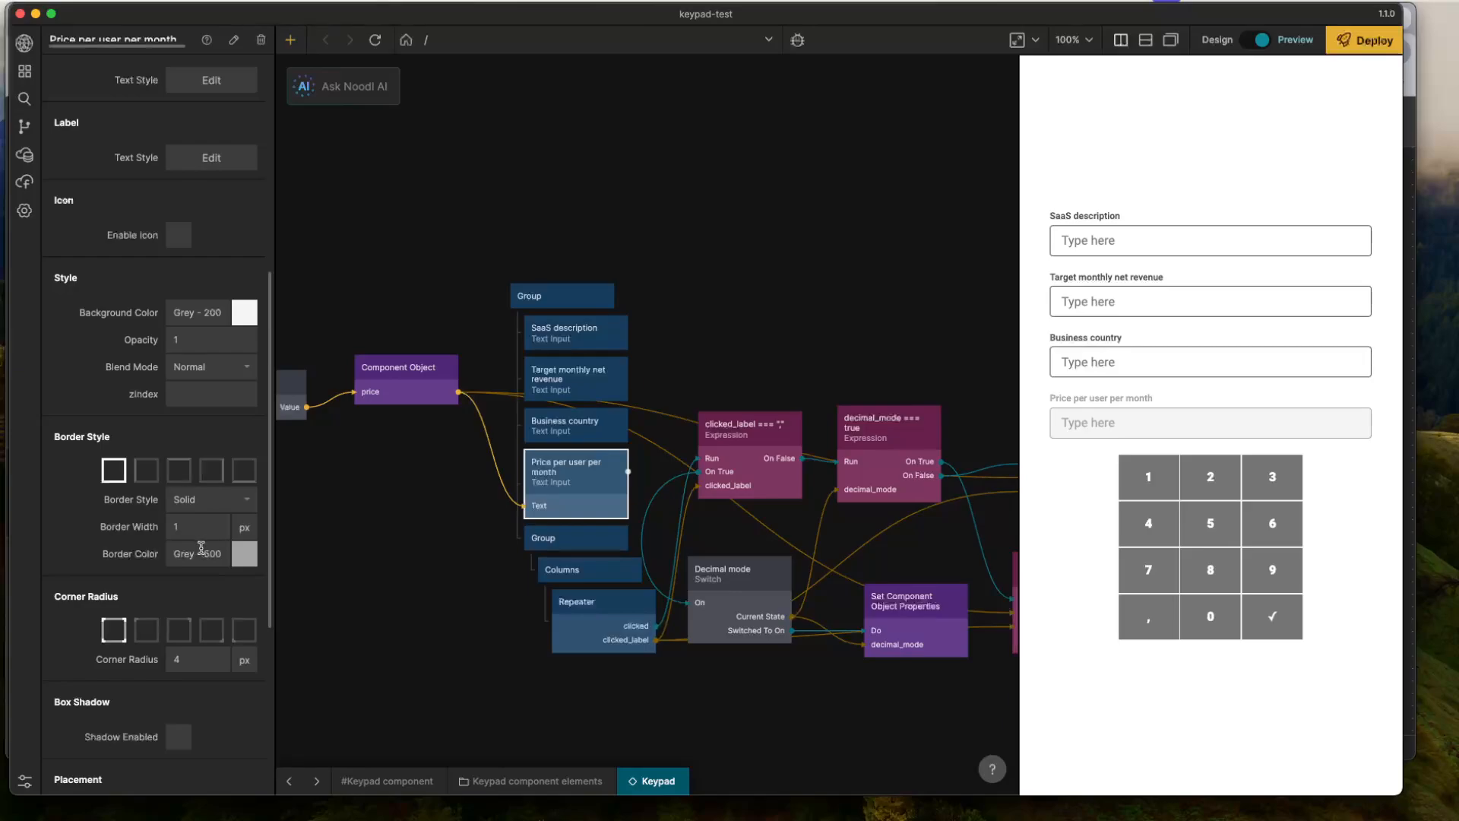
pyautogui.scroll(10, 160, 422)
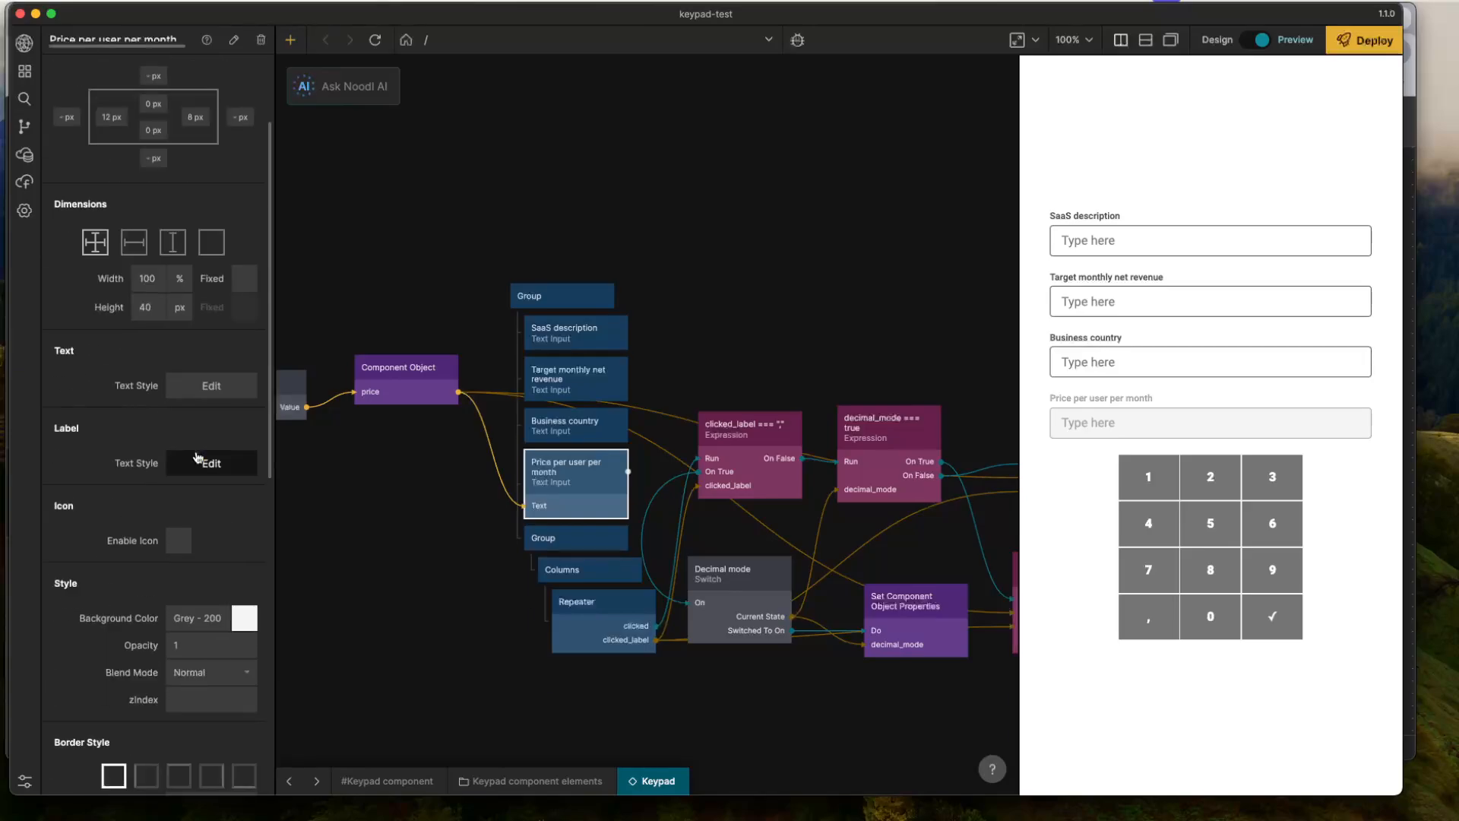
pyautogui.click(198, 461)
pyautogui.click(196, 389)
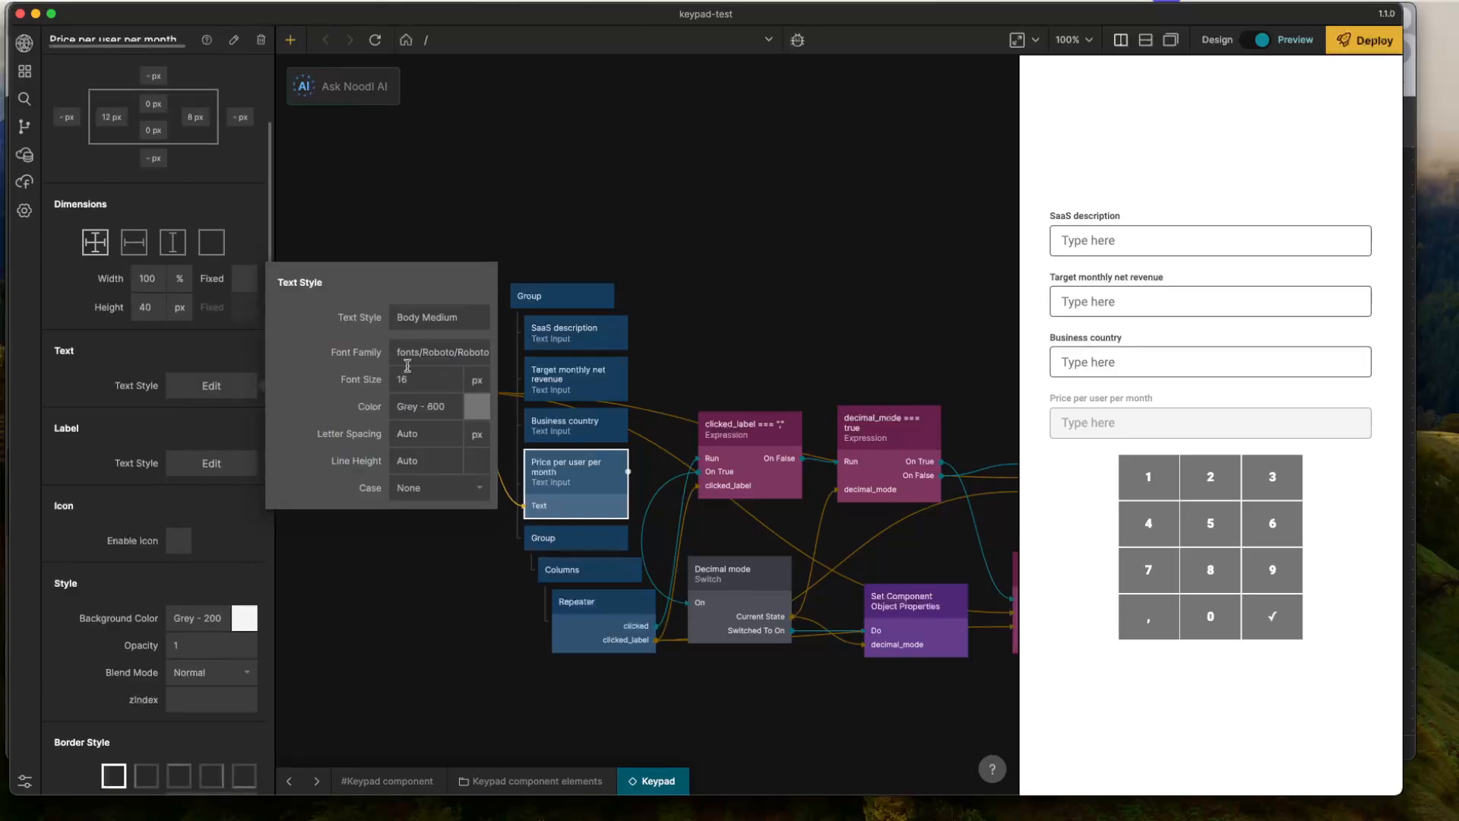
pyautogui.click(425, 406)
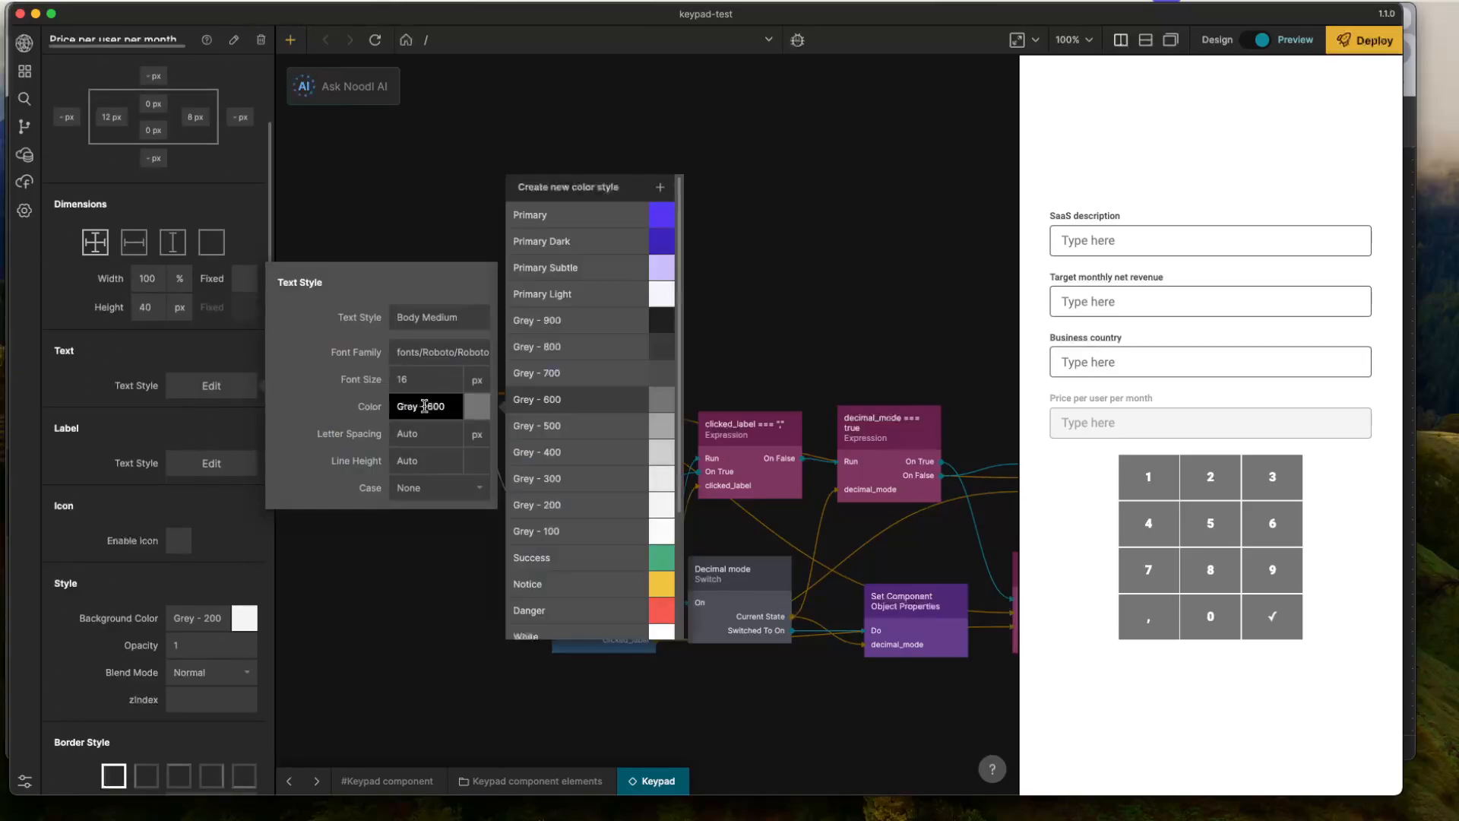
pyautogui.click(560, 320)
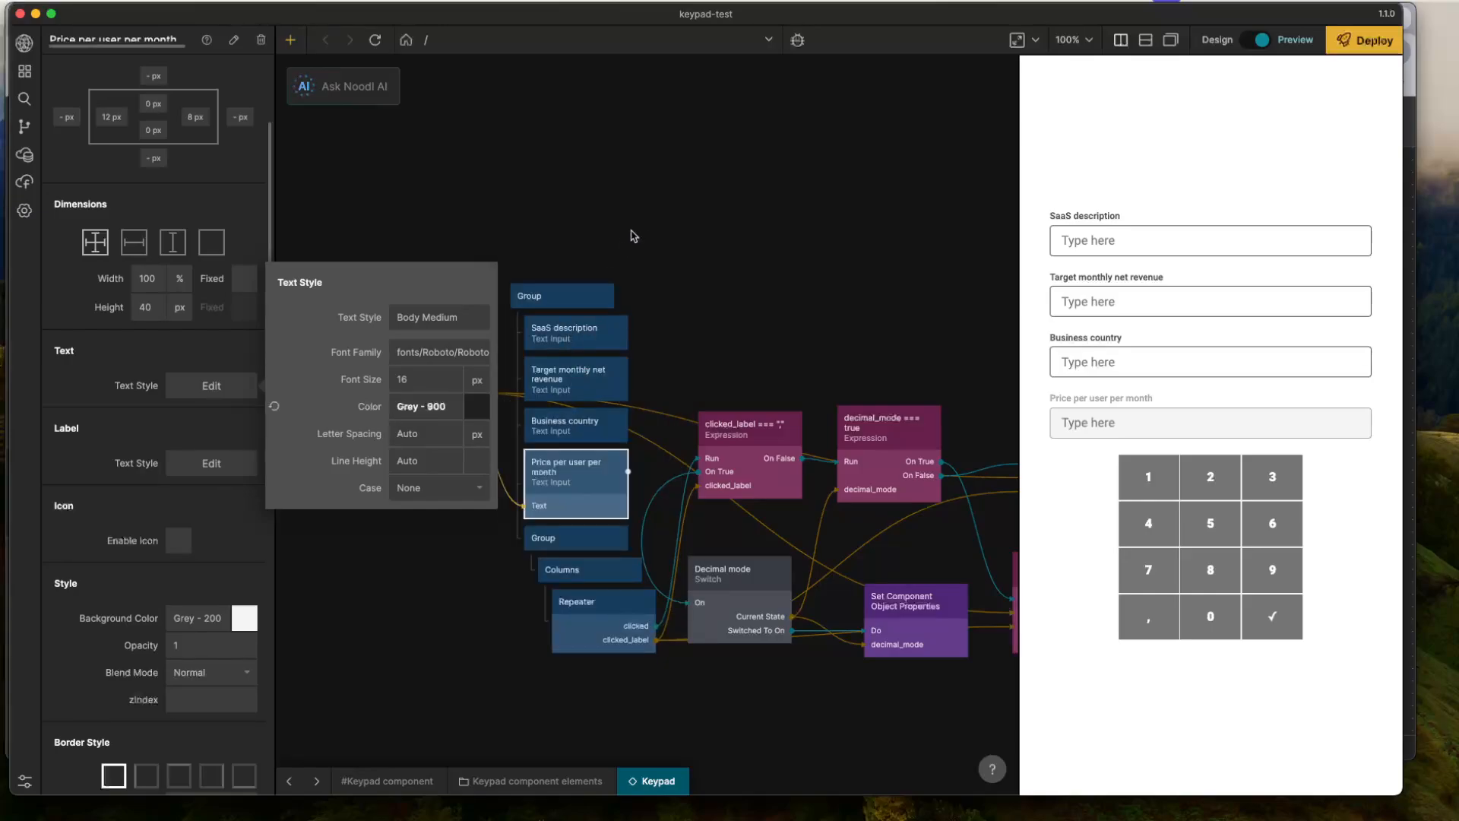
# - Change the label text color of the price input's Disabled state to a dark grey
pyautogui.click(212, 463)
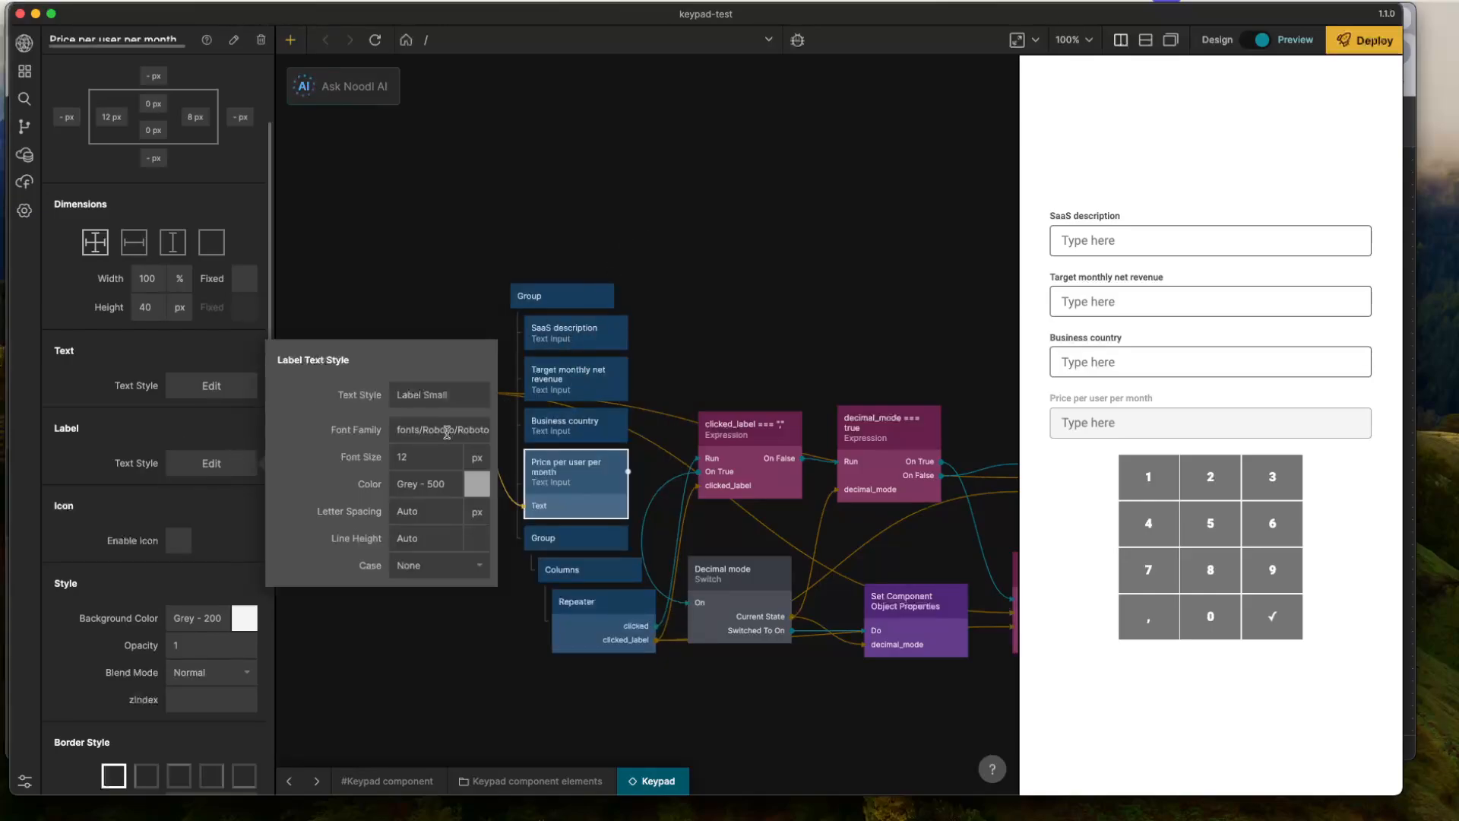
pyautogui.click(427, 484)
pyautogui.click(554, 378)
pyautogui.click(708, 273)
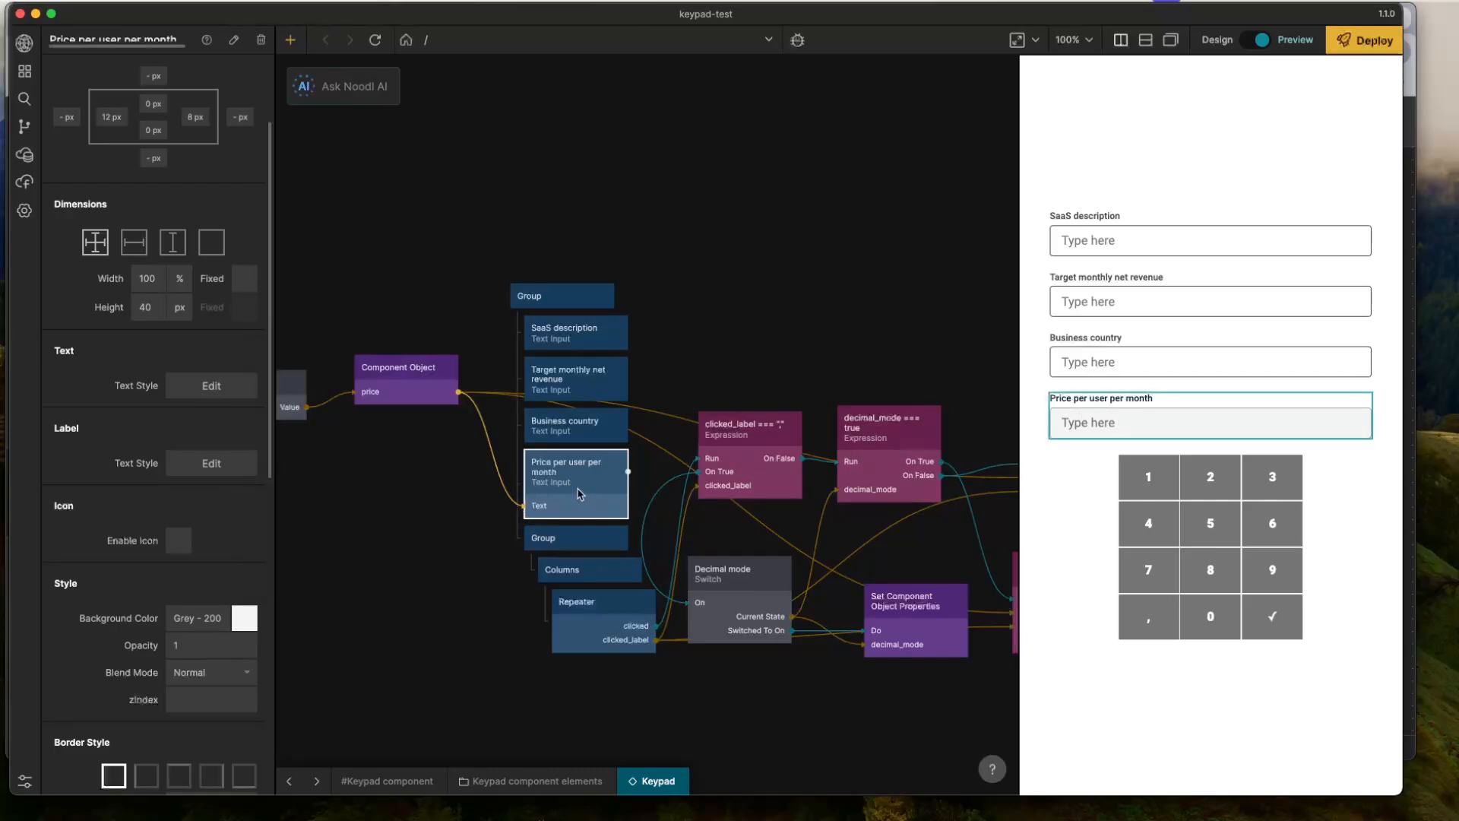
# - Move the Price per user per month text input below the keypad Group, as the last child of the outer Group
pyautogui.moveTo(577, 493); pyautogui.dragTo(572, 594)
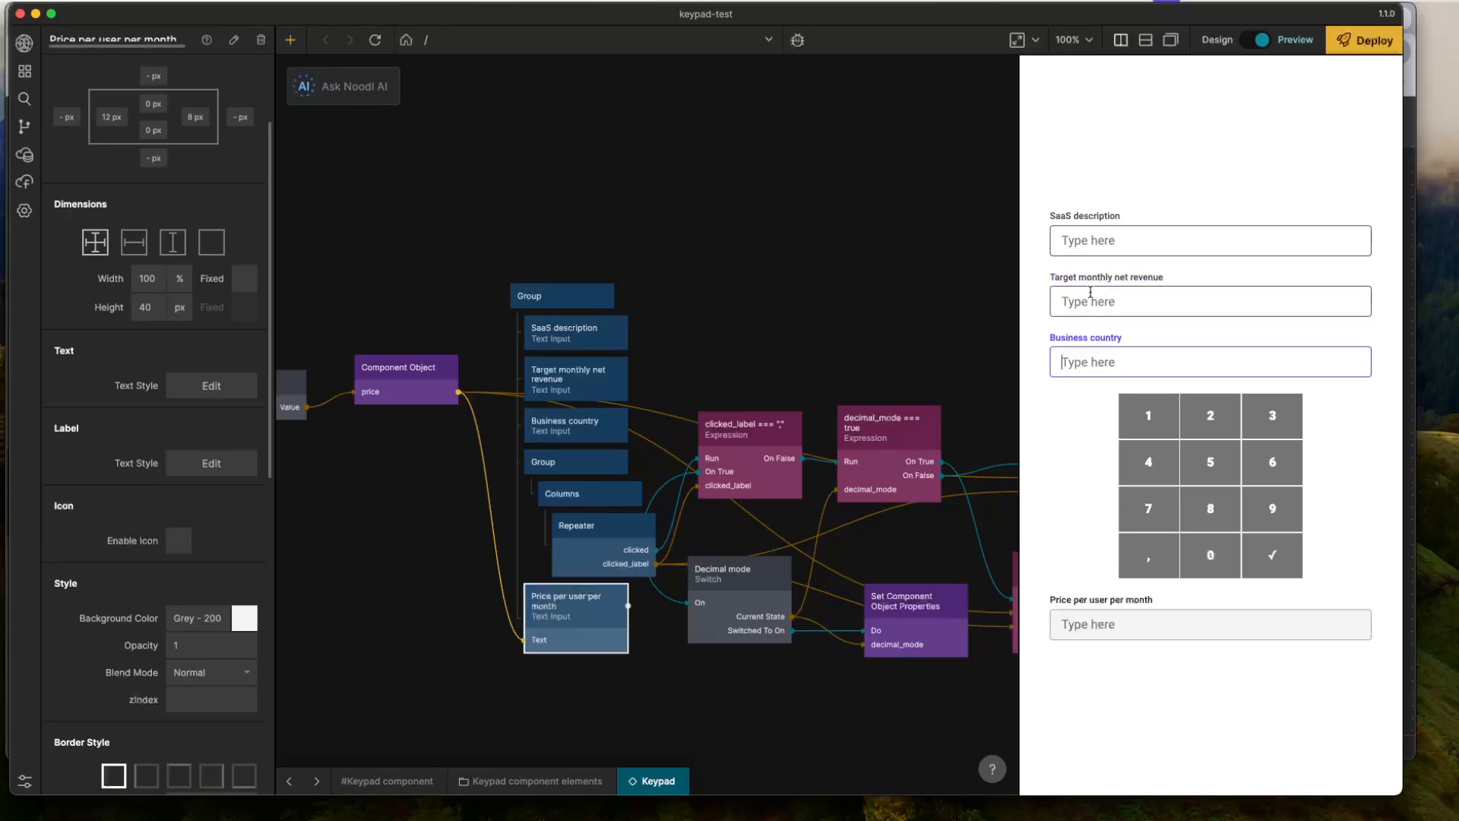
pyautogui.click(1091, 292)
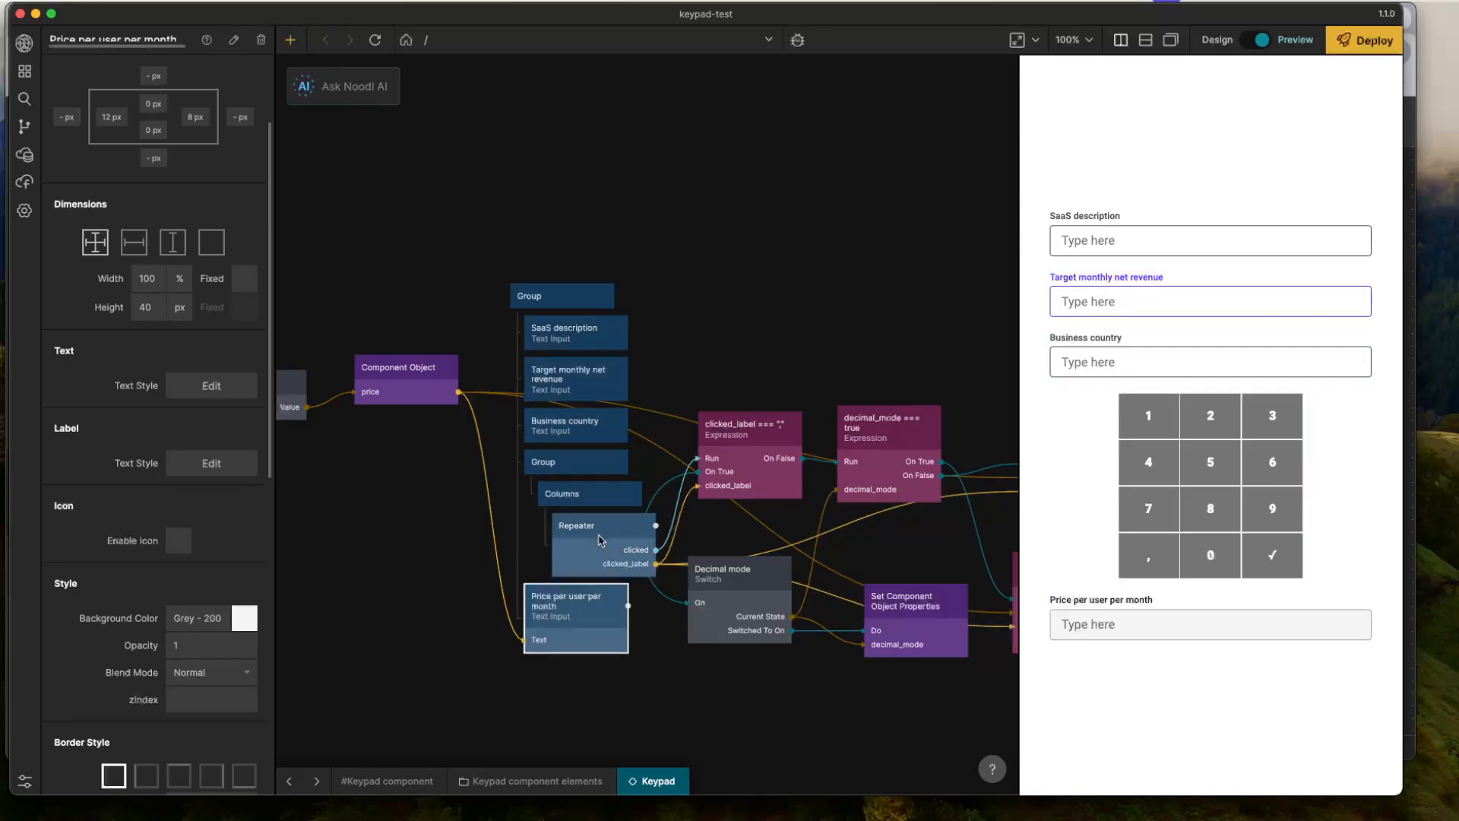
pyautogui.click(567, 428)
pyautogui.click(744, 332)
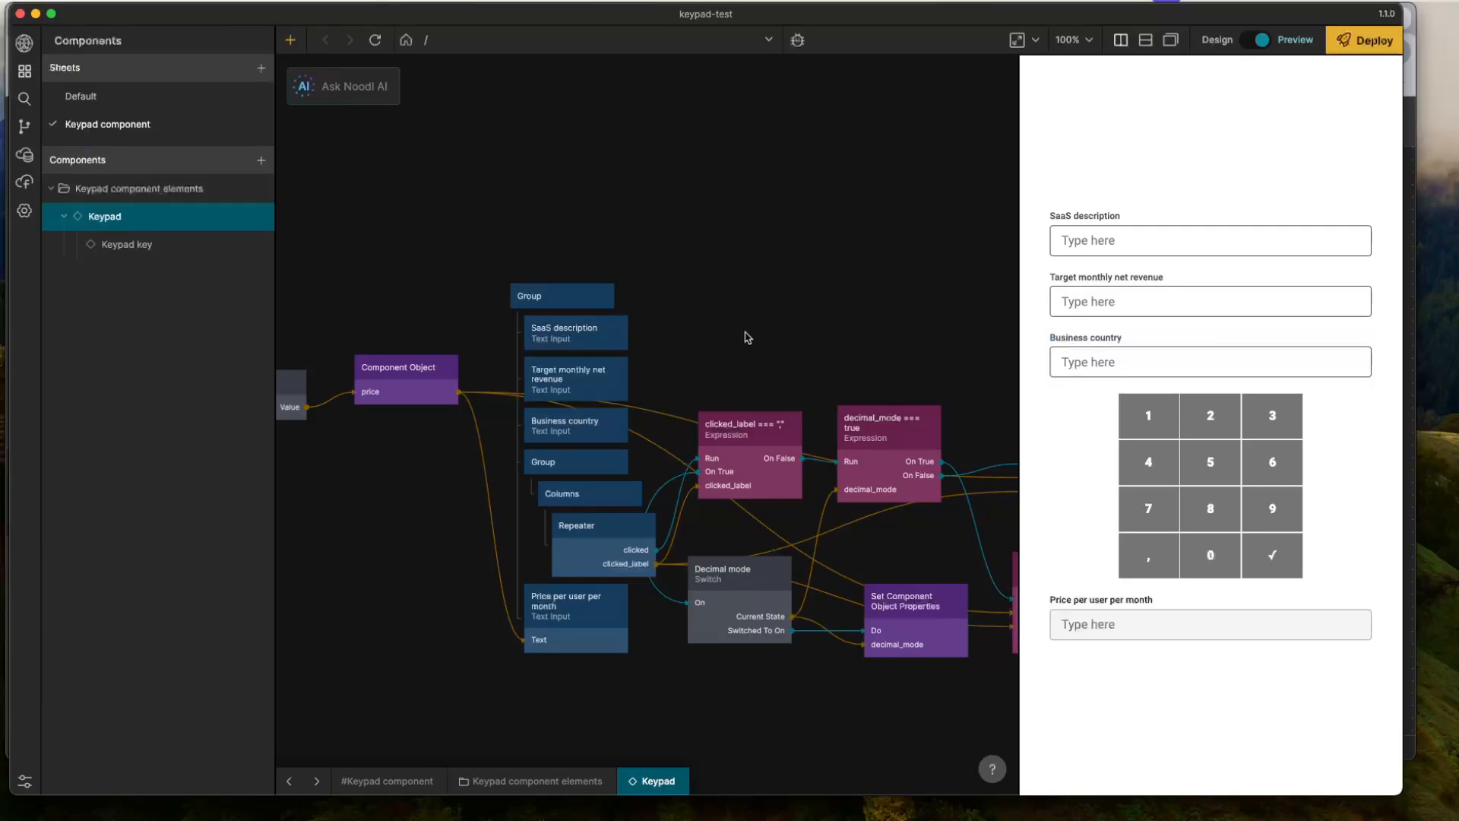
# - Shift the block of logic nodes beside the form hierarchy downward and away from it to free canvas space
pyautogui.moveTo(671, 349); pyautogui.dragTo(607, 268)
pyautogui.moveTo(603, 232); pyautogui.dragTo(988, 590)
pyautogui.moveTo(864, 546); pyautogui.dragTo(934, 675)
pyautogui.click(824, 339)
pyautogui.moveTo(737, 343); pyautogui.dragTo(809, 395)
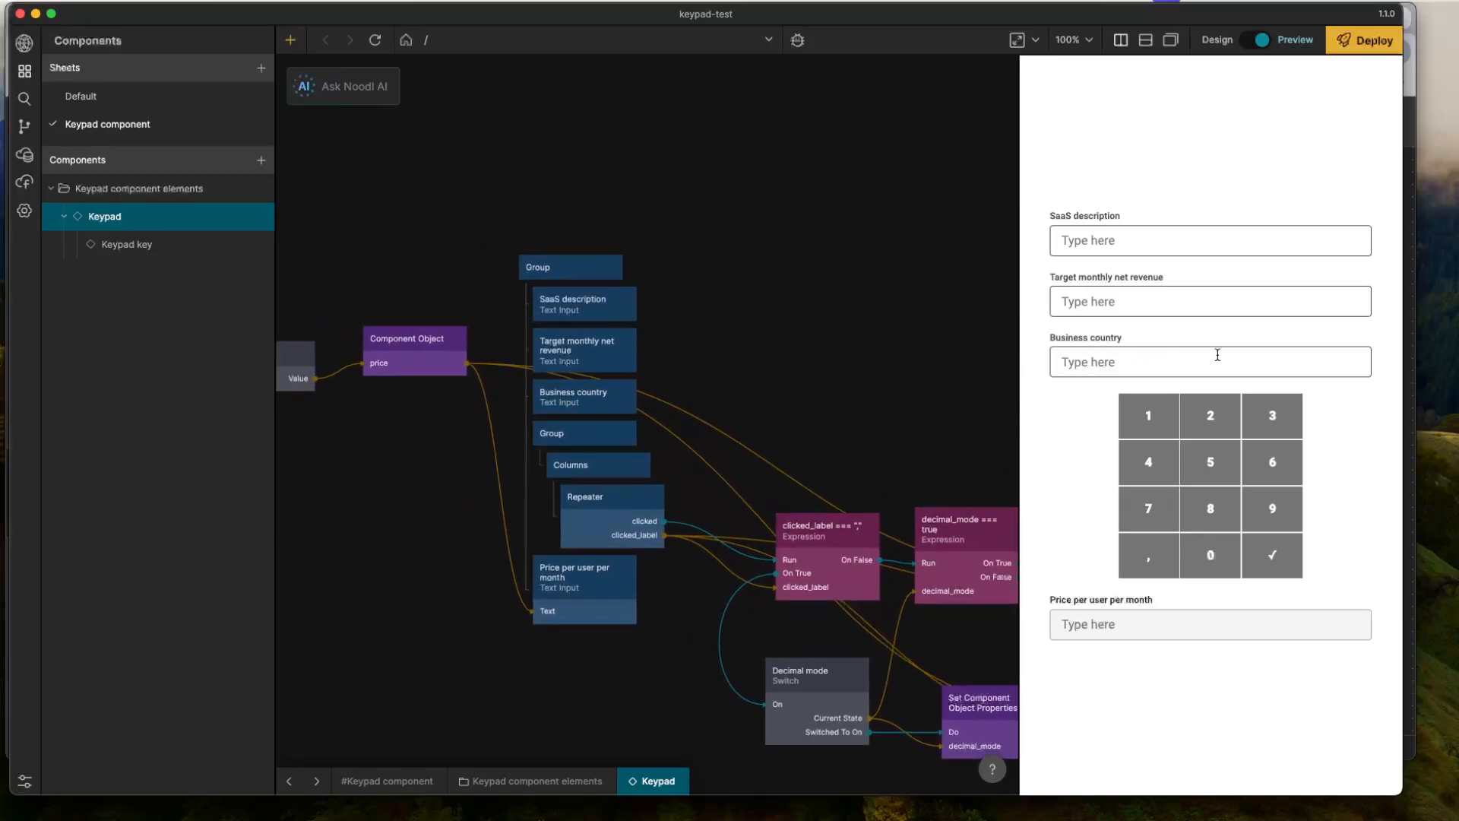
# - Add a Button node and place it in the outer Group between Business country and the keypad Group
pyautogui.rightClick(838, 331)
pyautogui.write('se')
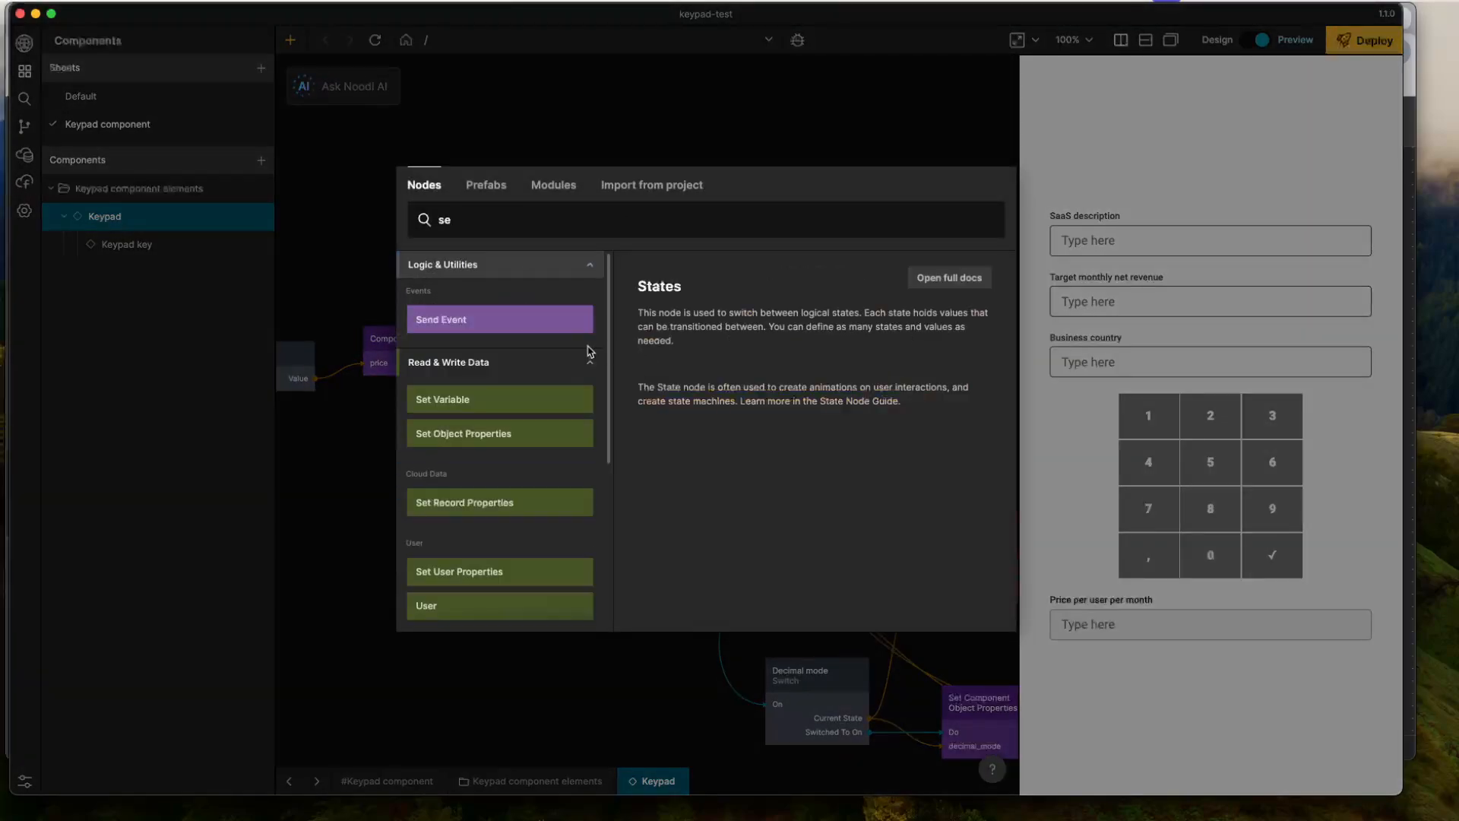
pyautogui.press('BackSpace')
pyautogui.press('BackSpace')
pyautogui.write('but')
pyautogui.press('Return')
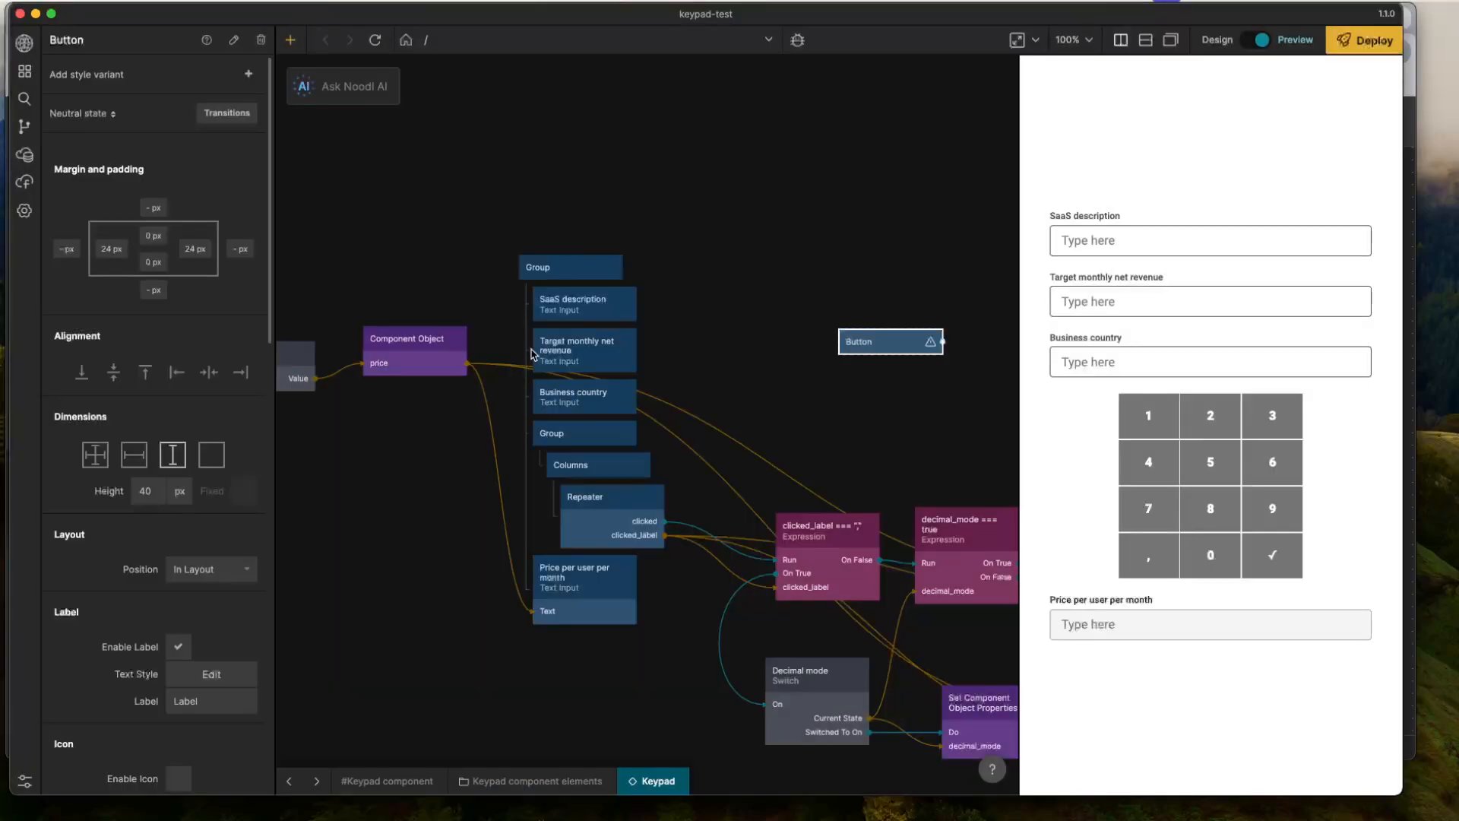
pyautogui.moveTo(844, 332); pyautogui.dragTo(646, 437)
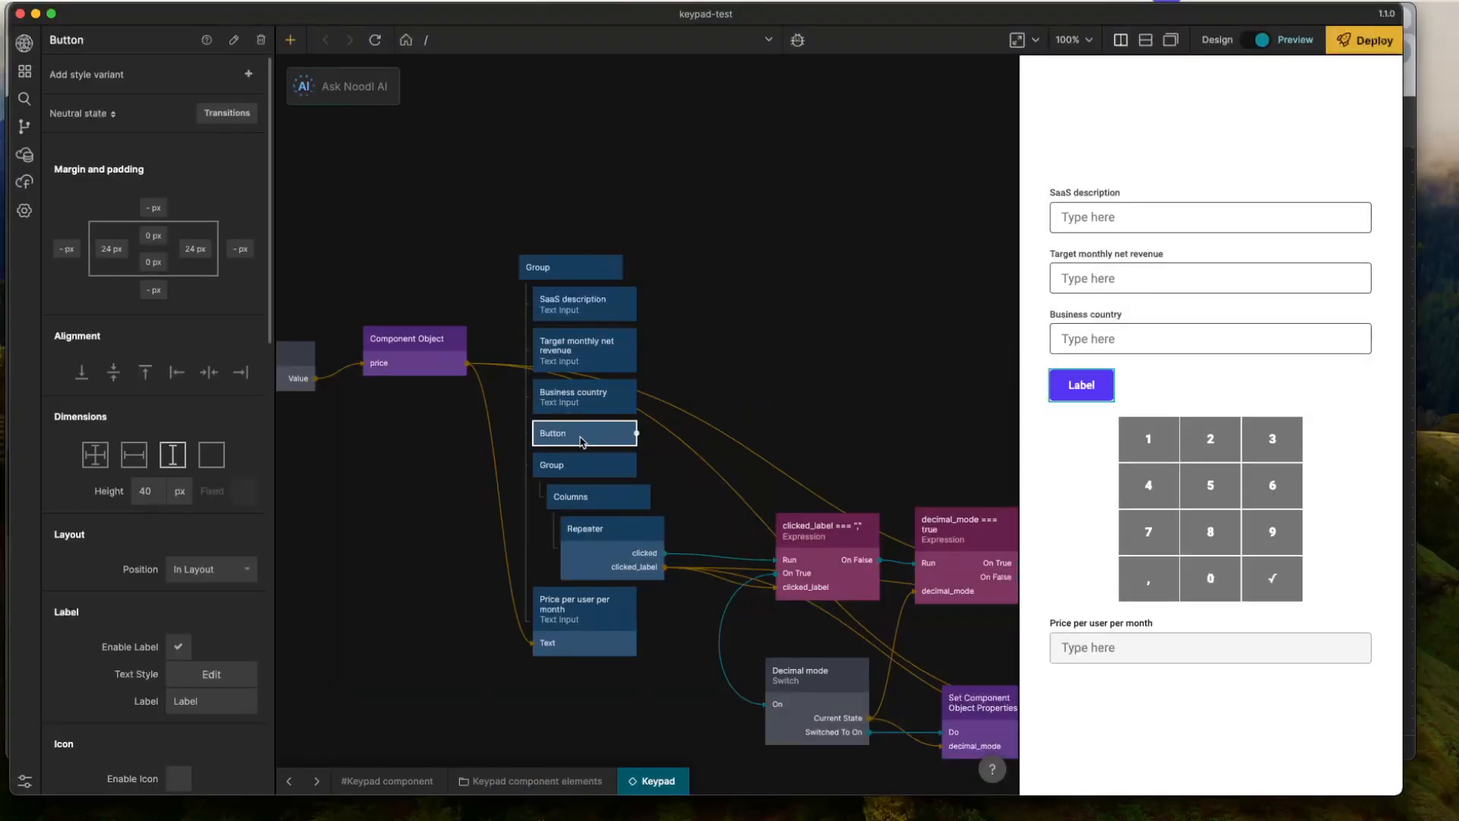
# - Set the new button's label text to "Calculate"
pyautogui.scroll(-1, 190, 646)
pyautogui.click(187, 676)
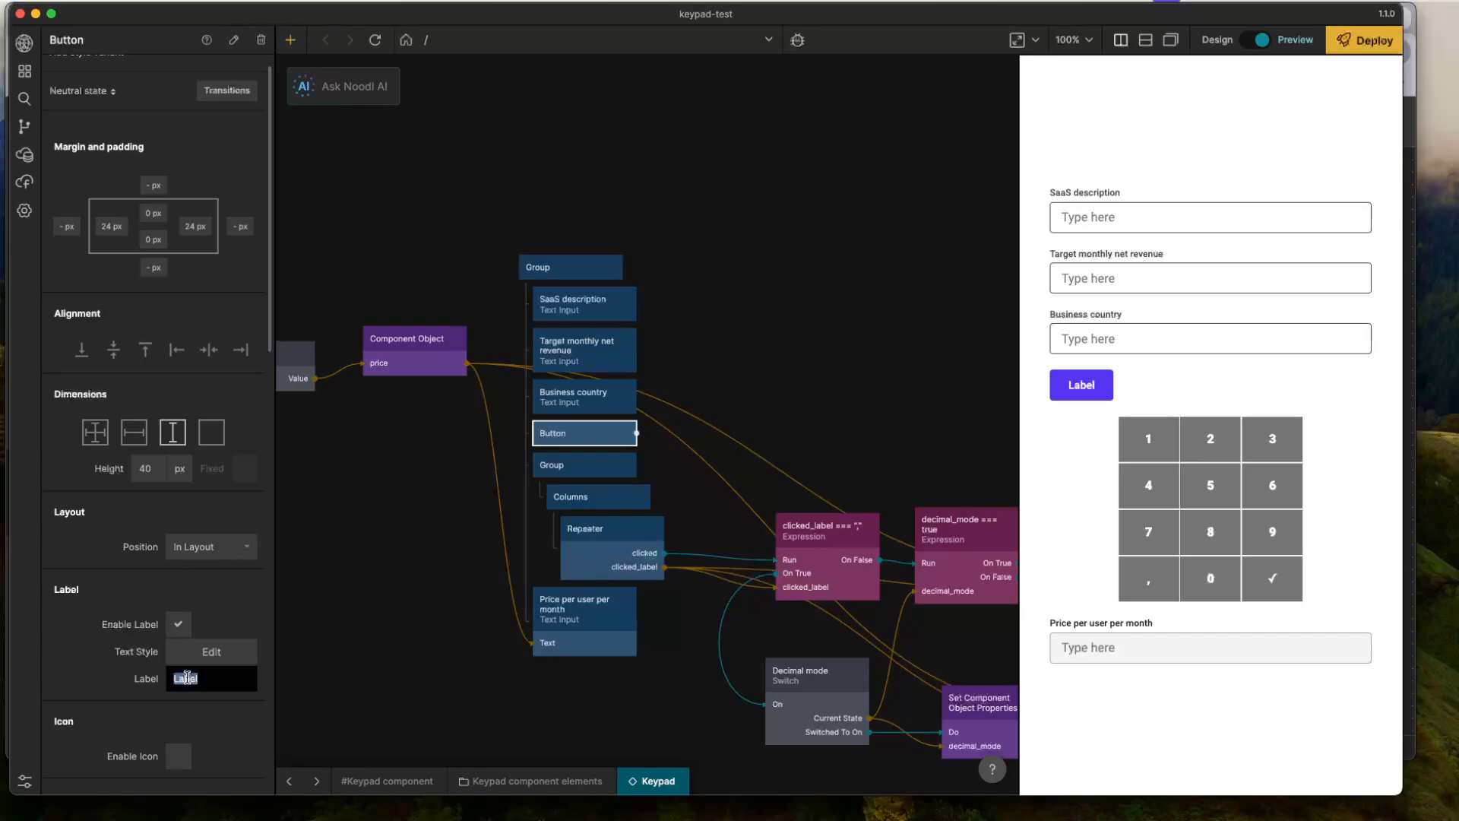
pyautogui.write('Calculate')
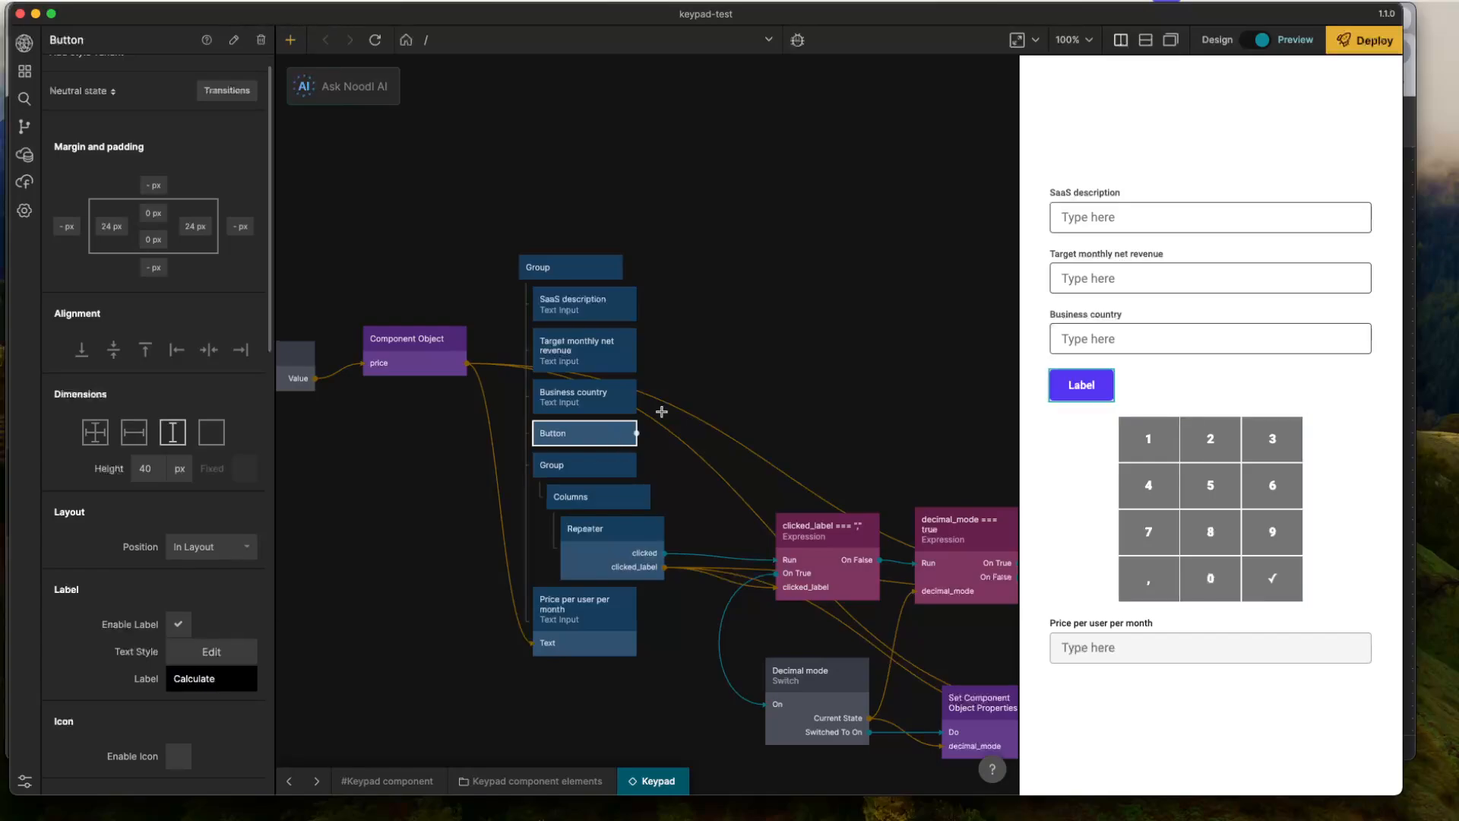
pyautogui.click(788, 327)
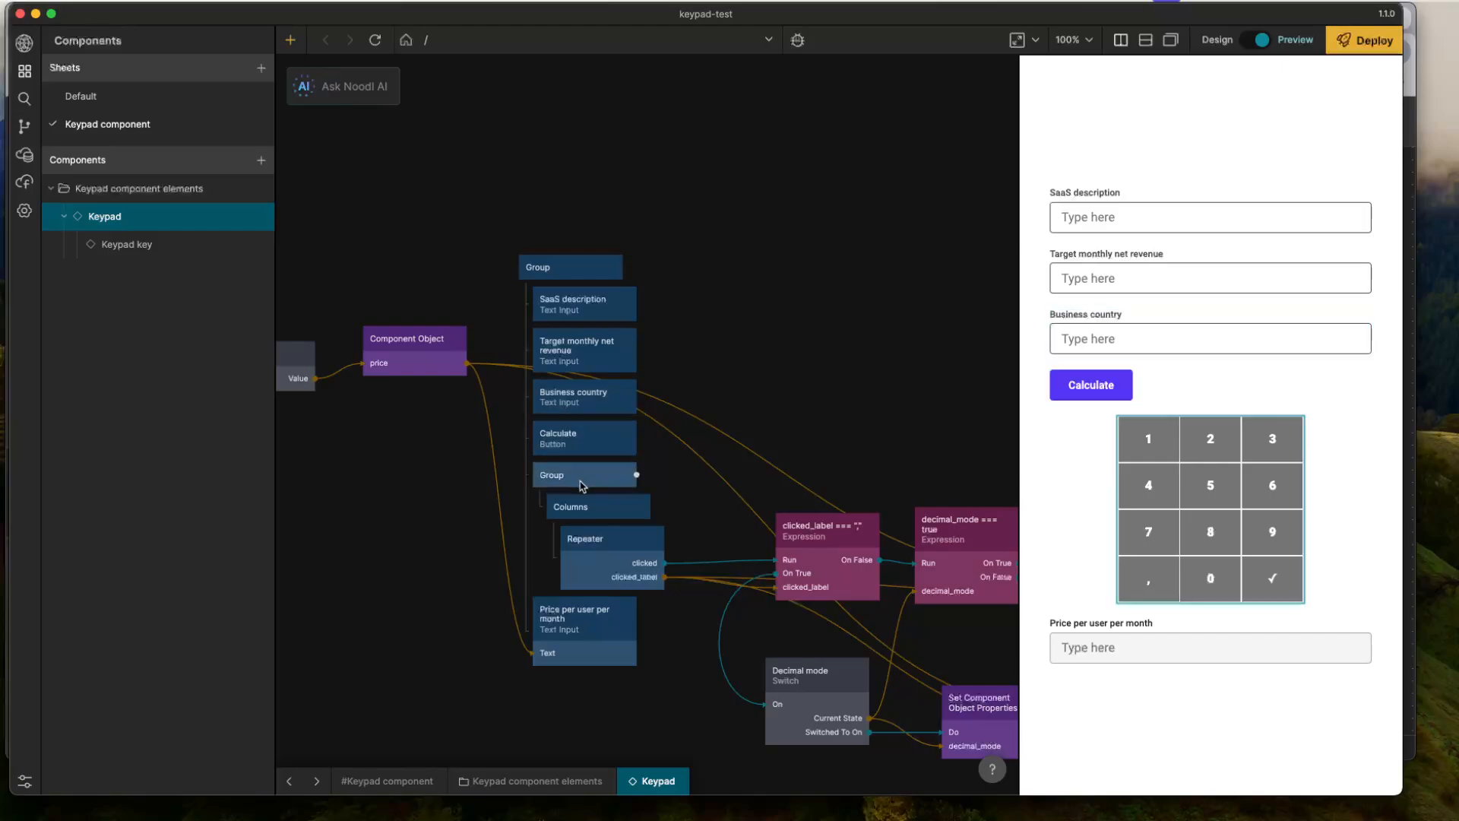
# - Duplicate the Price per user per month input as the outer Group's last child and label the copy "Average monthly users"
pyautogui.click(596, 642)
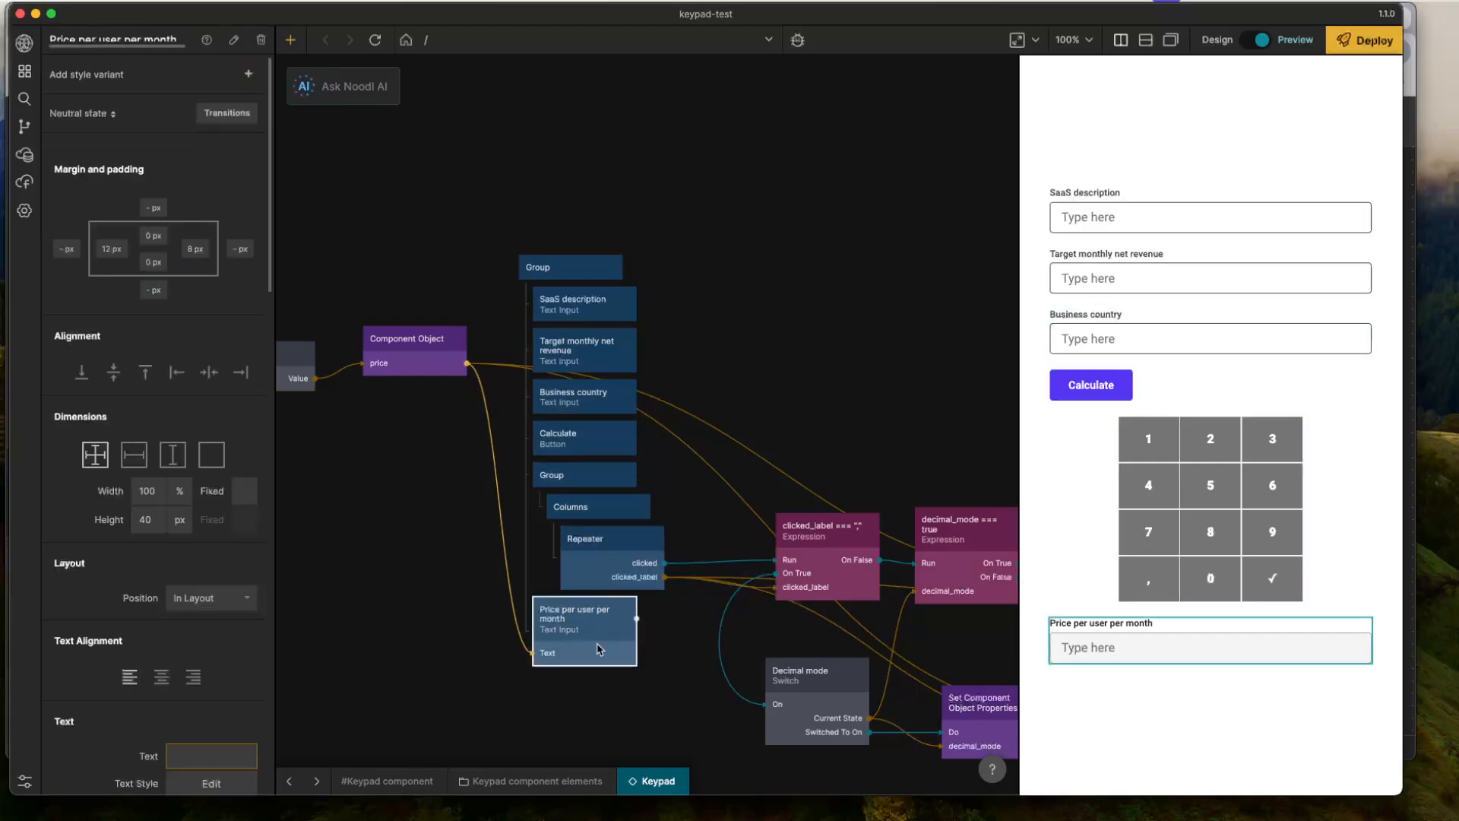
pyautogui.press('super+c')
pyautogui.press('super+v')
pyautogui.moveTo(693, 689); pyautogui.dragTo(557, 709)
pyautogui.scroll(-5, 237, 662)
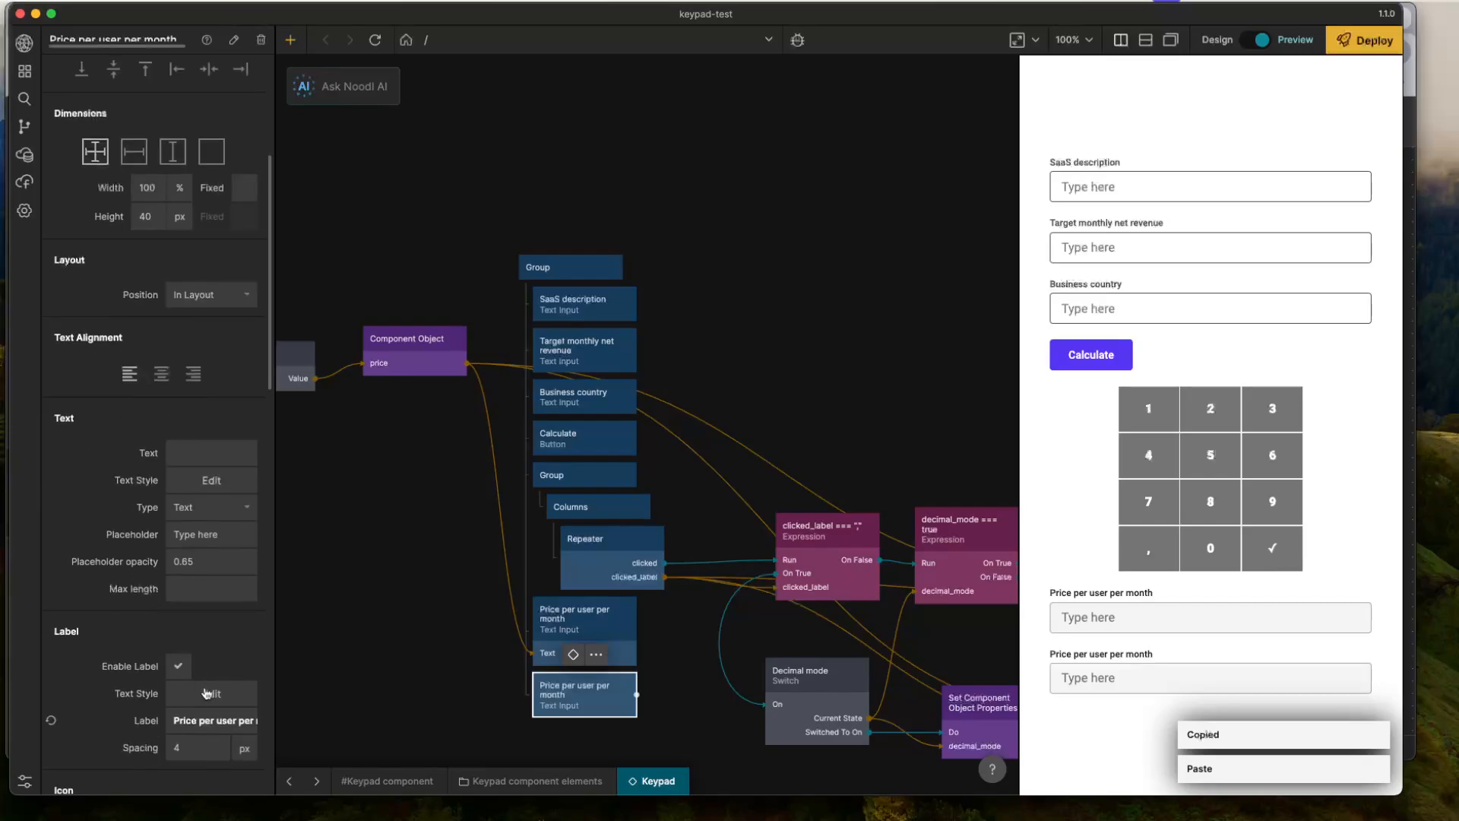
pyautogui.click(209, 721)
pyautogui.write('Average m')
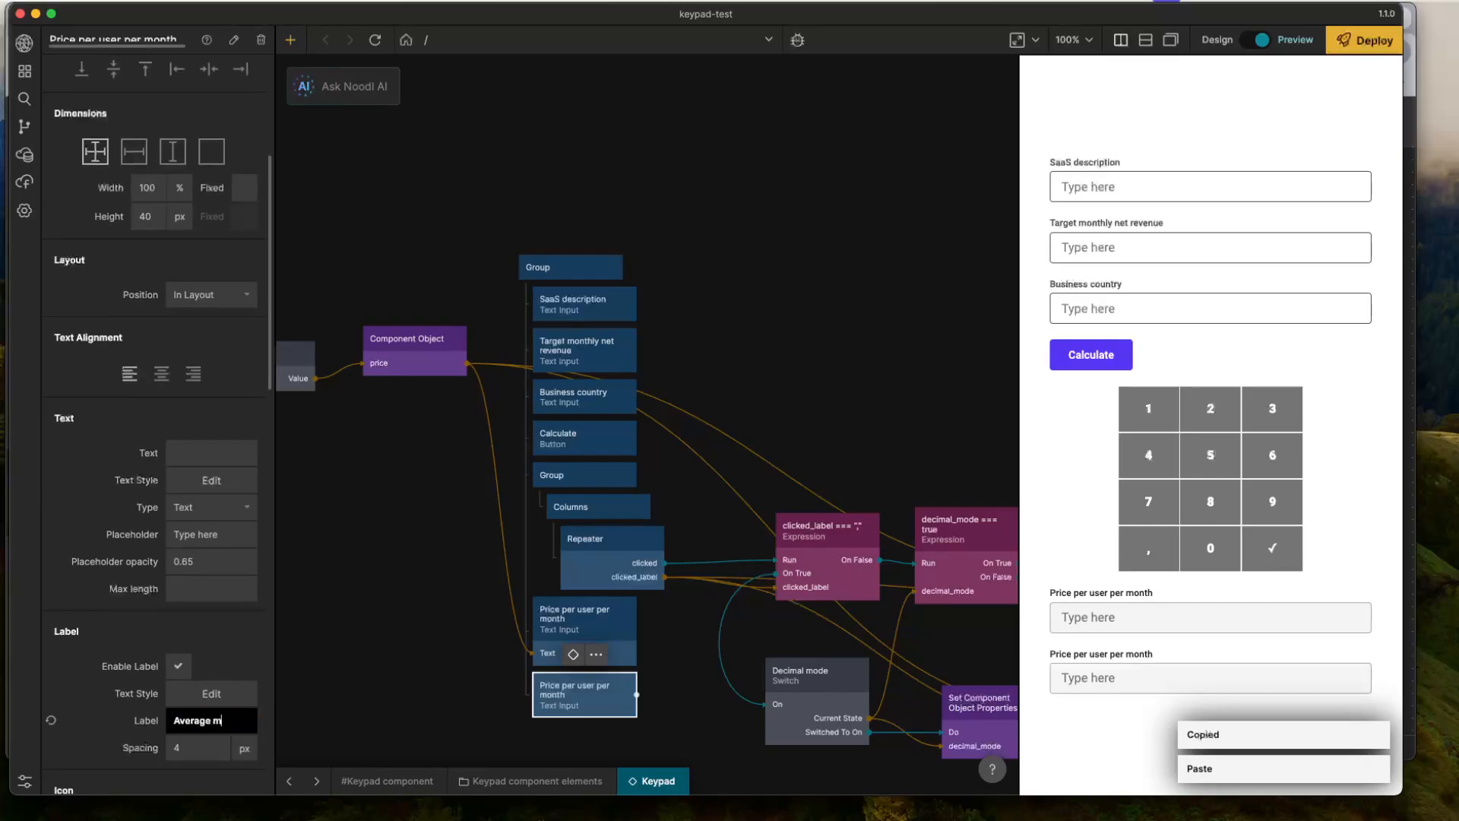
pyautogui.write('onthly users')
pyautogui.click(413, 596)
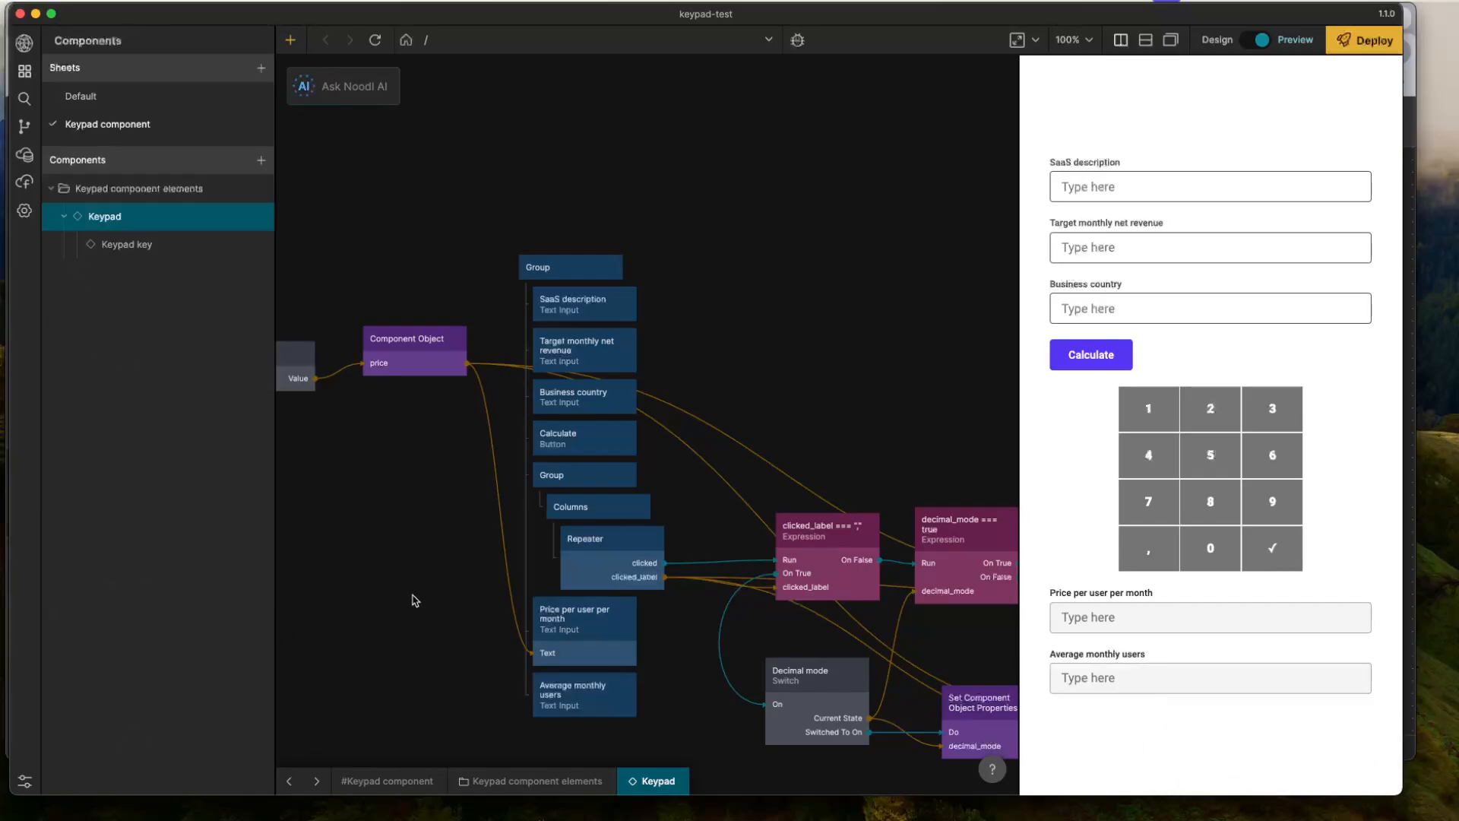
# - Duplicate the Average monthly users input directly below it in the outer Group and label the copy "Expert advice"
pyautogui.moveTo(414, 596); pyautogui.dragTo(352, 466)
pyautogui.click(515, 540)
pyautogui.hotkey('ctrl', 'c')
pyautogui.hotkey('ctrl', 'v')
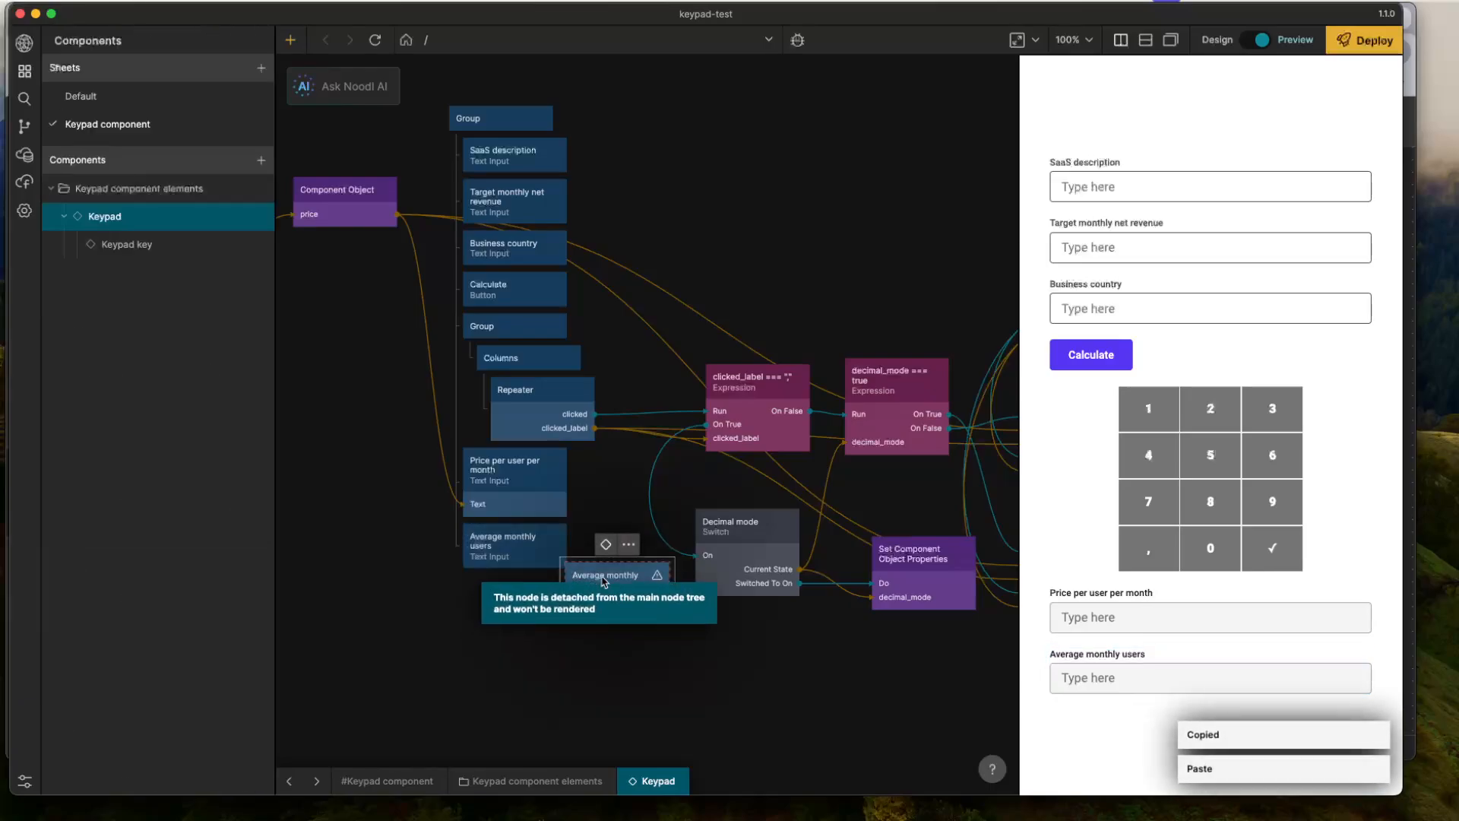
pyautogui.moveTo(604, 541); pyautogui.dragTo(514, 585)
pyautogui.click(515, 597)
pyautogui.scroll(-5, 199, 557)
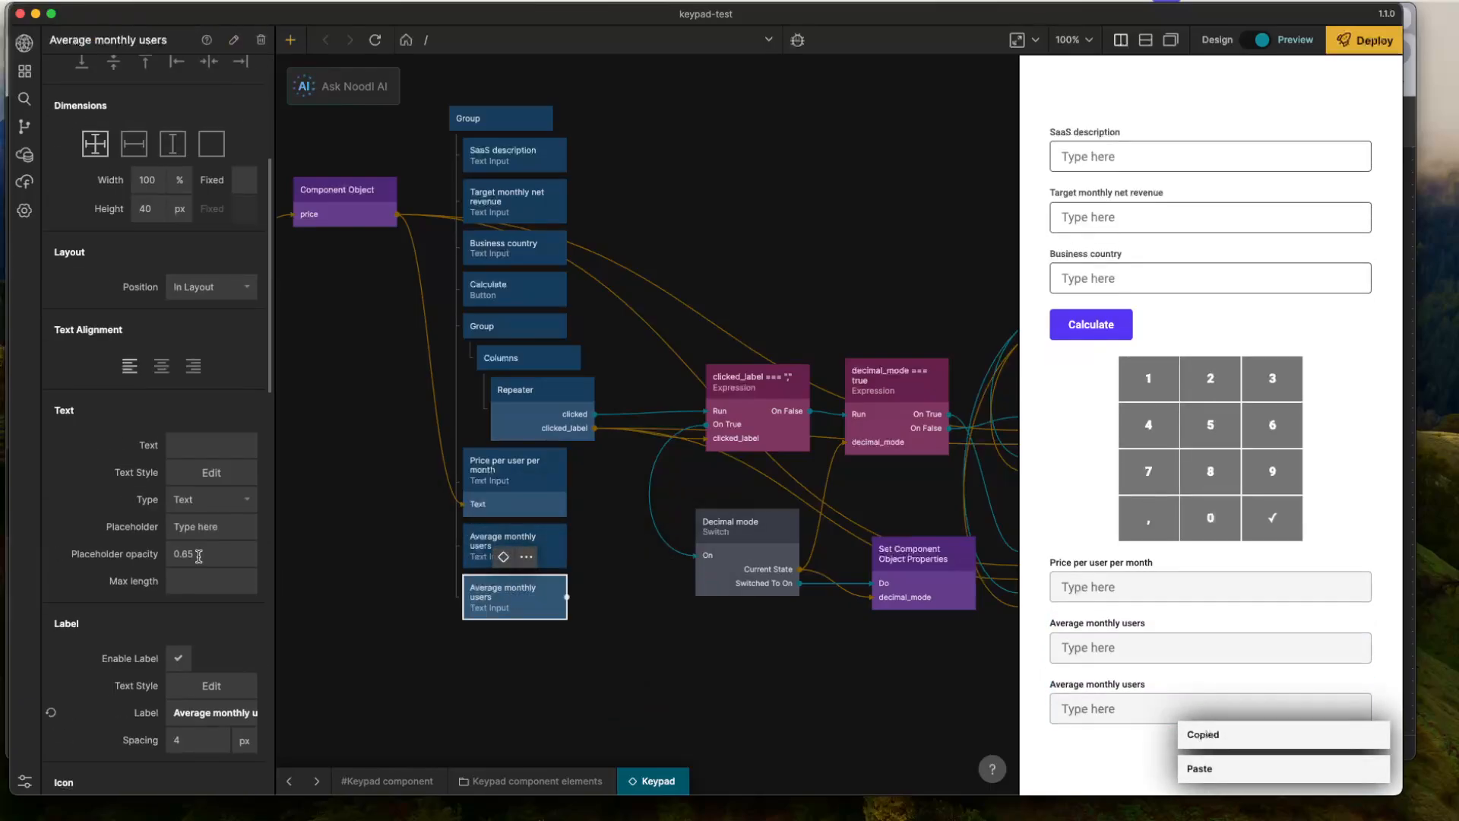
pyautogui.scroll(-3, 193, 554)
pyautogui.click(215, 585)
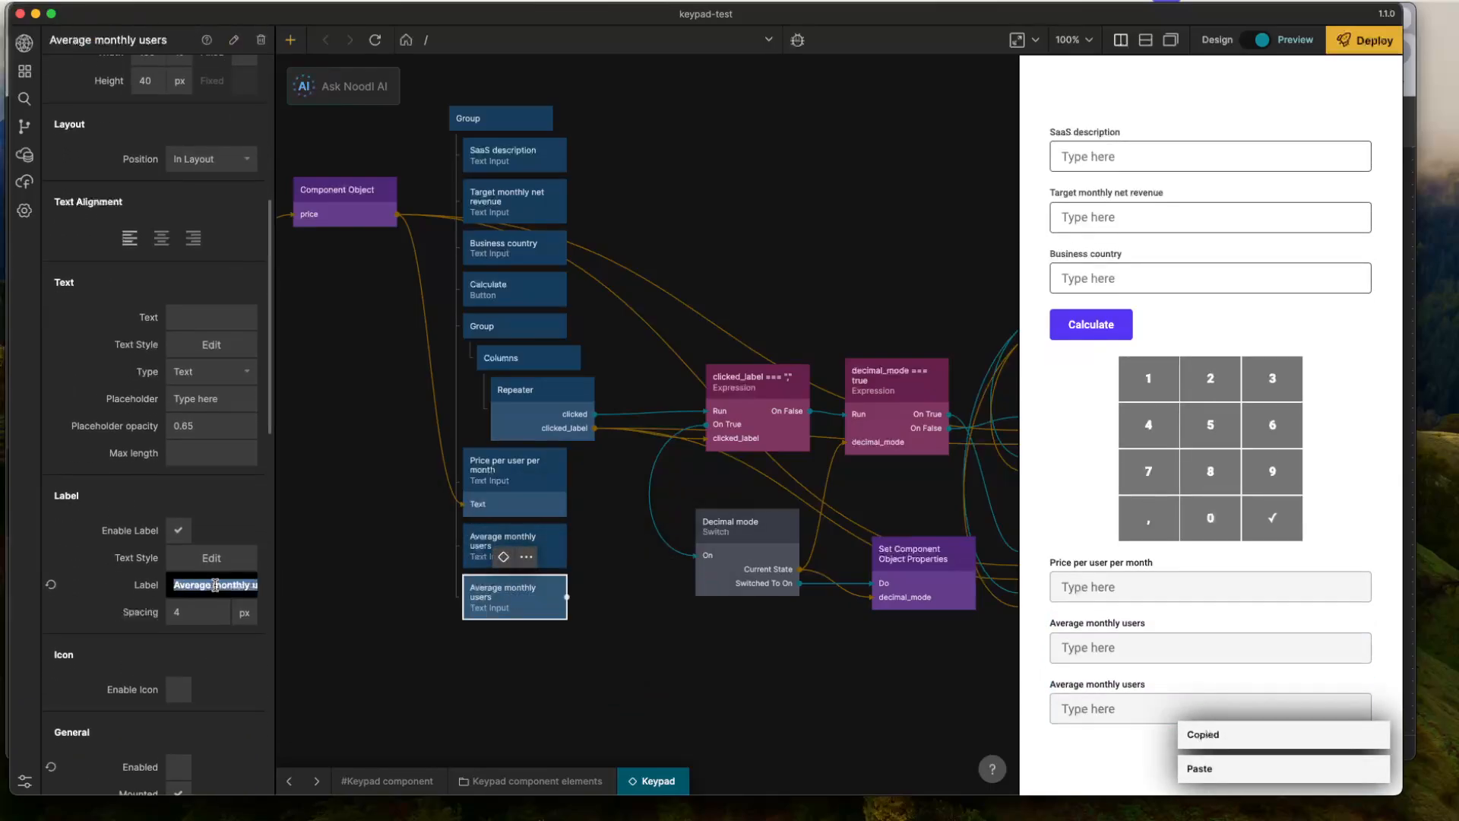
pyautogui.write('Expert advice')
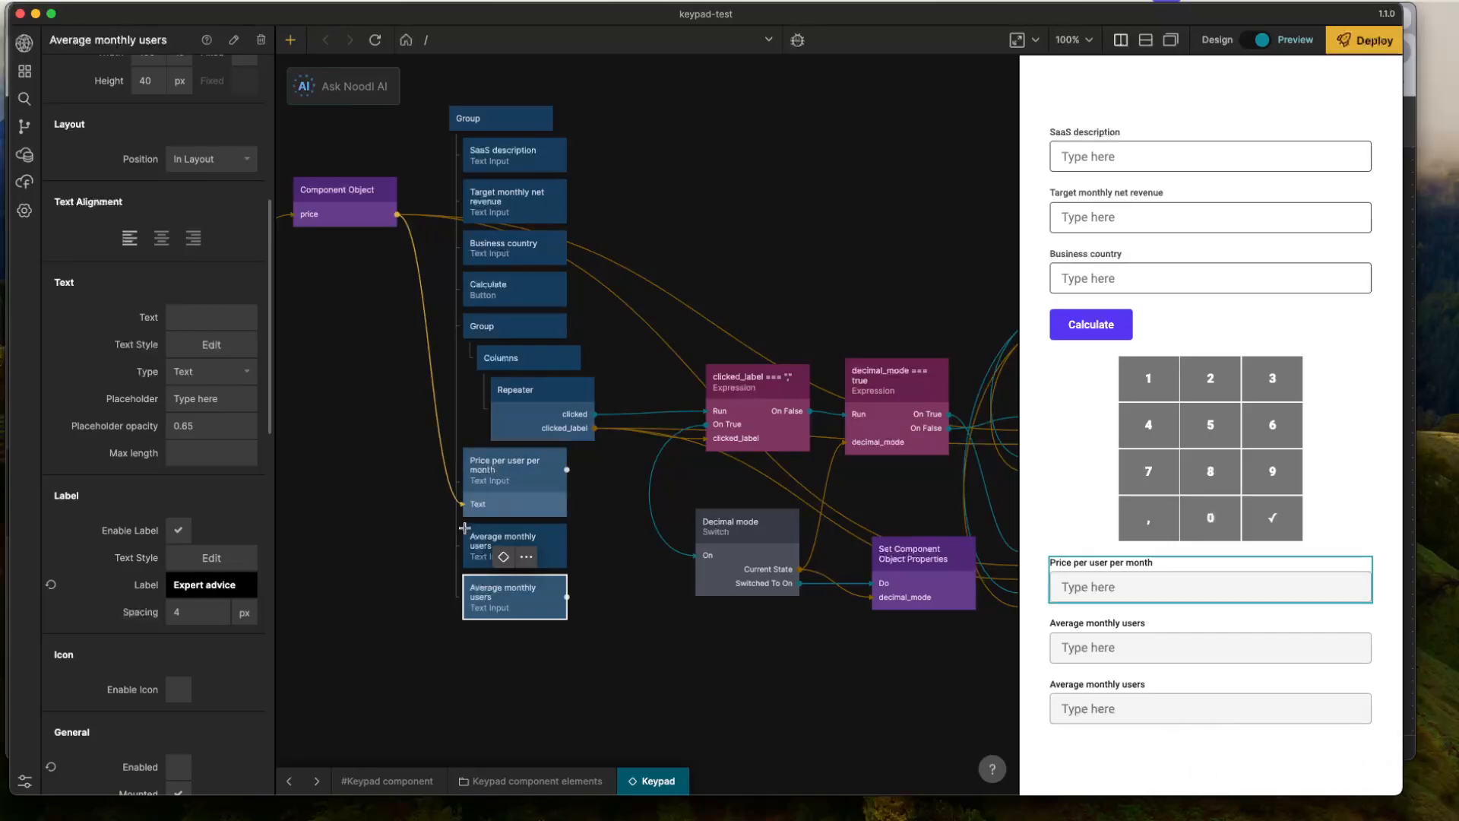
pyautogui.click(401, 595)
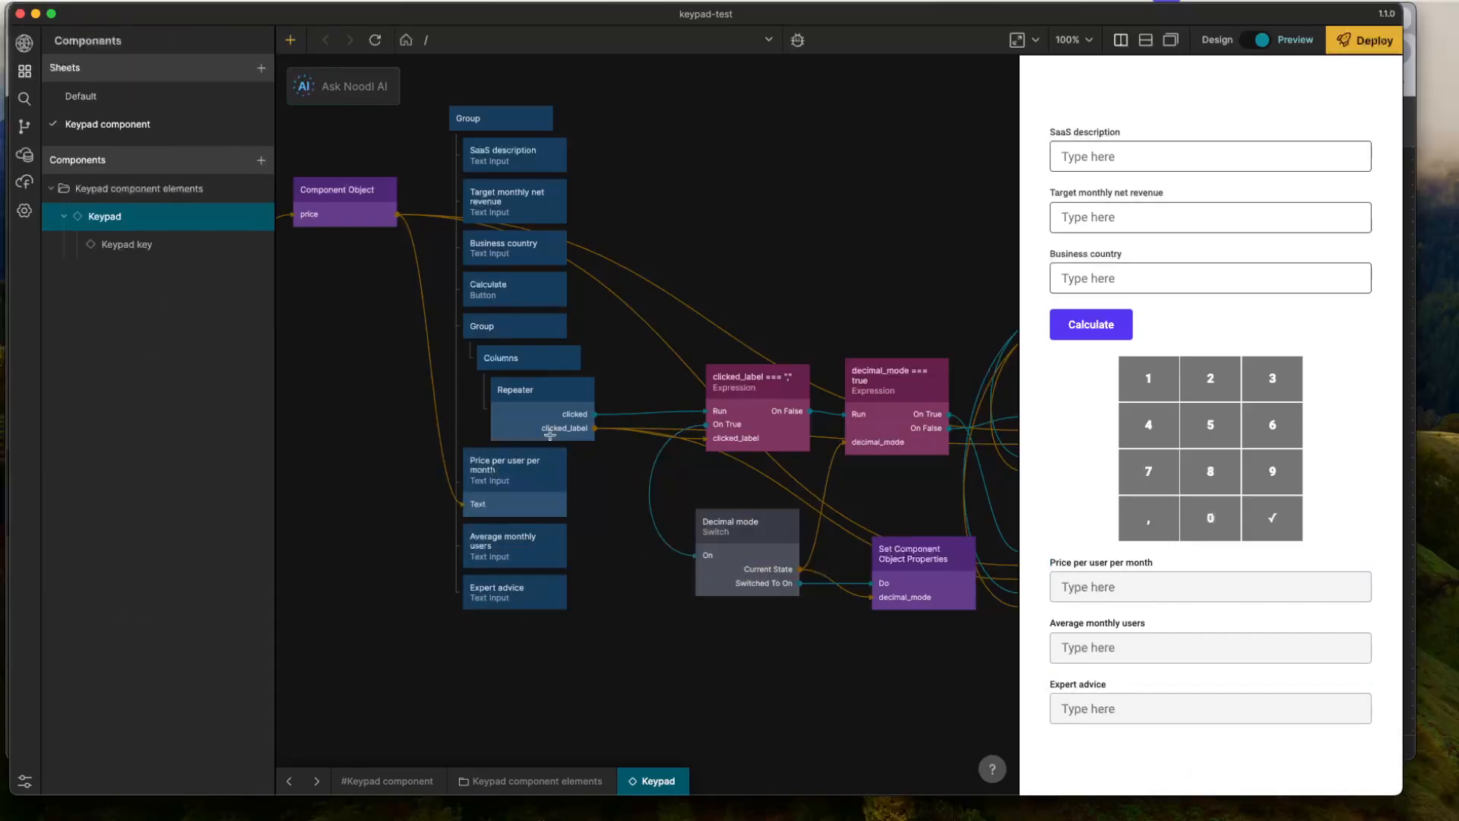
# - Detach the keypad Group with its Columns and Repeater from the outer Group and place it on empty canvas above the logic nodes
pyautogui.moveTo(526, 330); pyautogui.dragTo(863, 220)
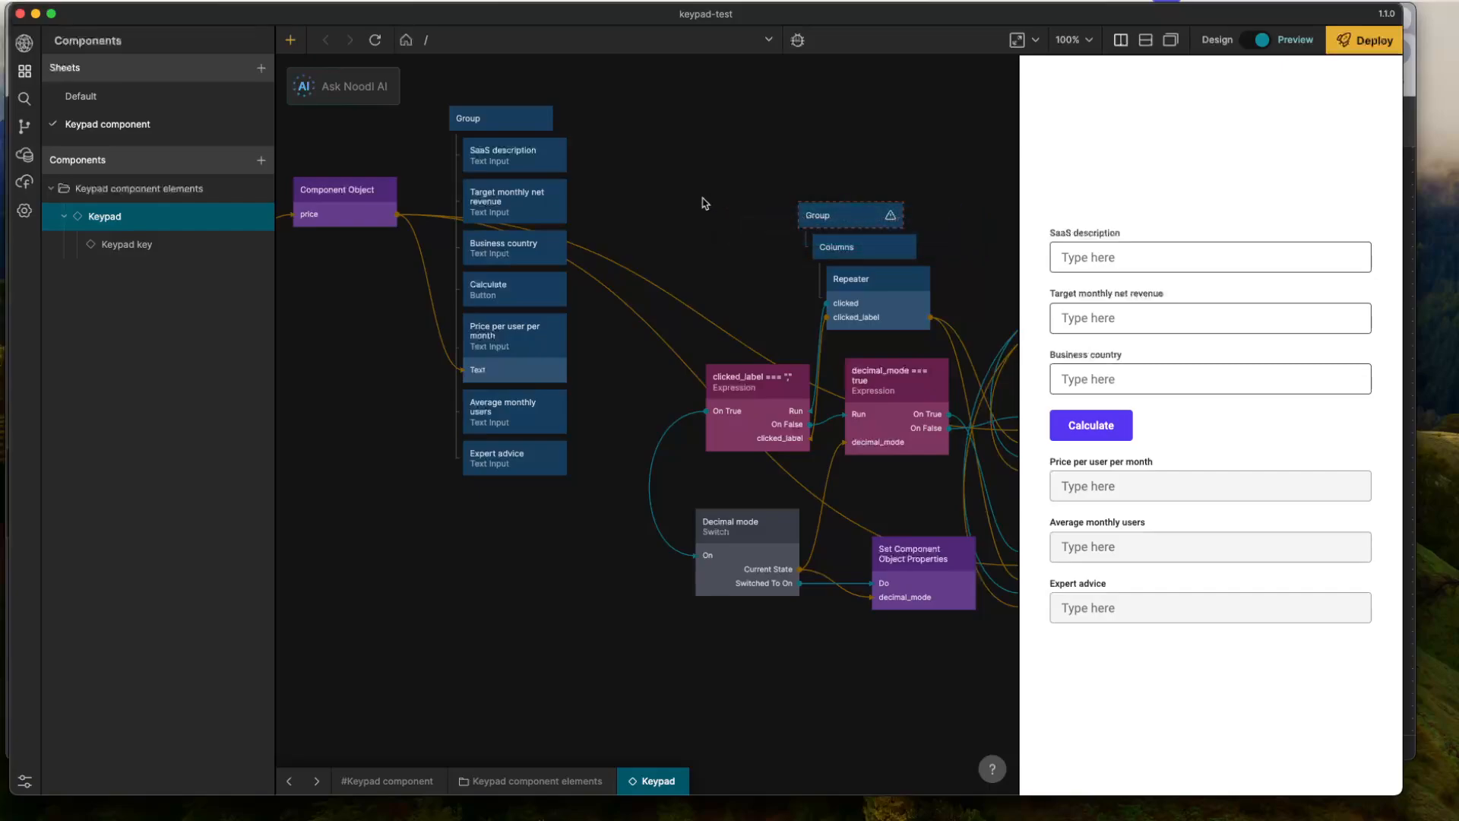
pyautogui.click(1099, 367)
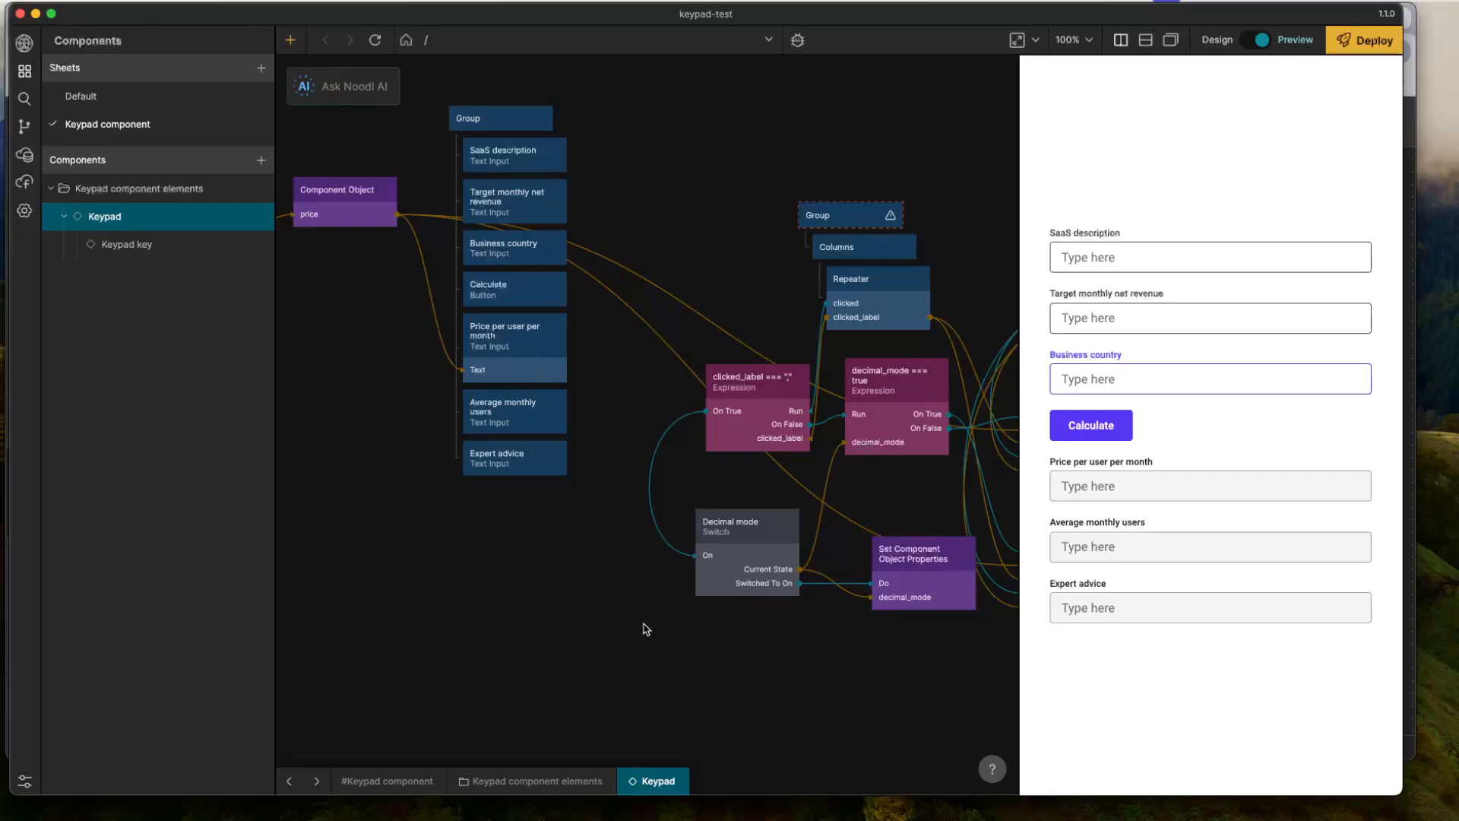
pyautogui.hscroll(-3, 644, 628)
pyautogui.scroll(3, 645, 629)
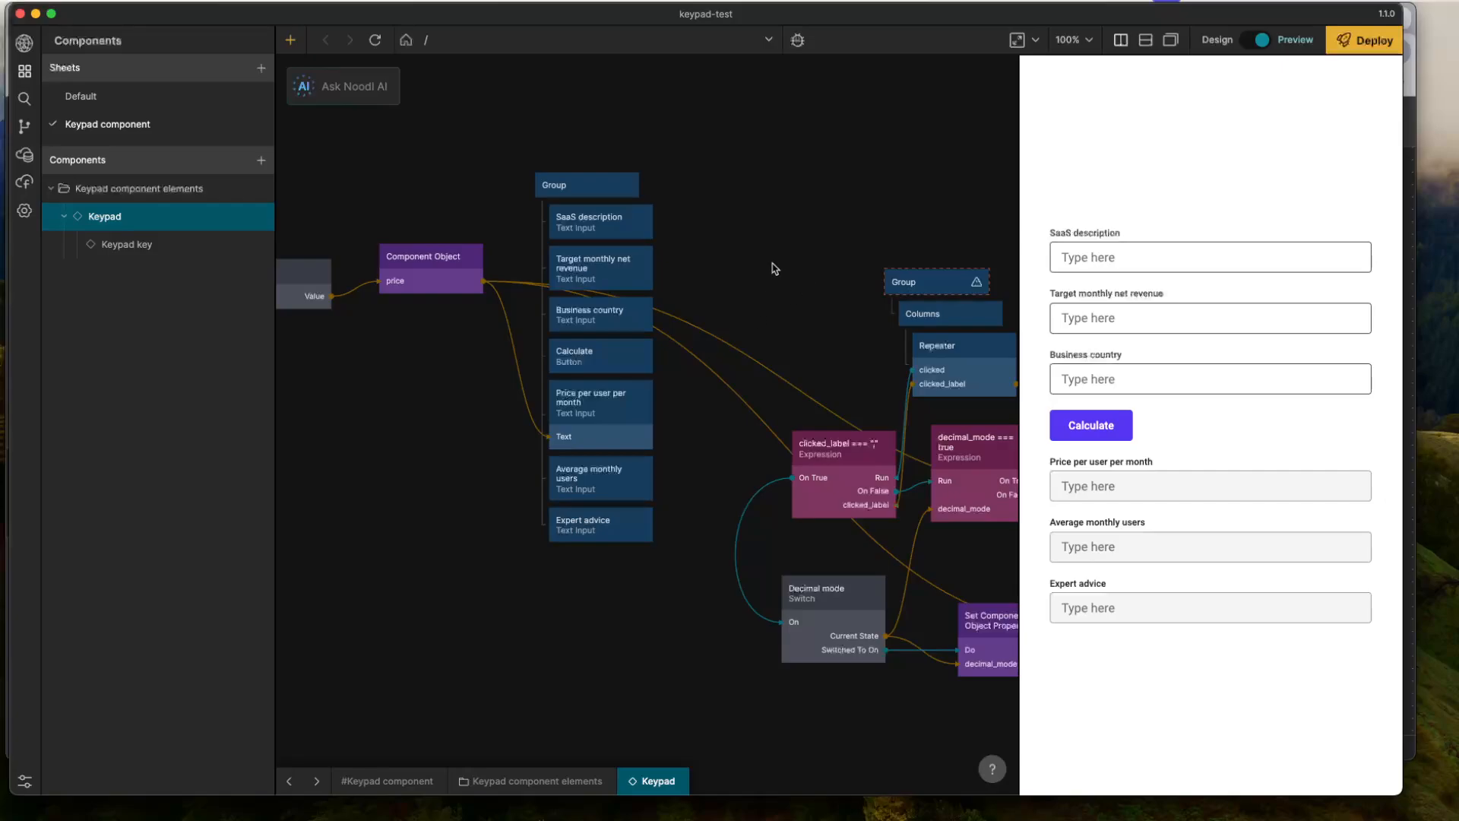
pyautogui.scroll(-2, 756, 295)
pyautogui.hscroll(2, 756, 295)
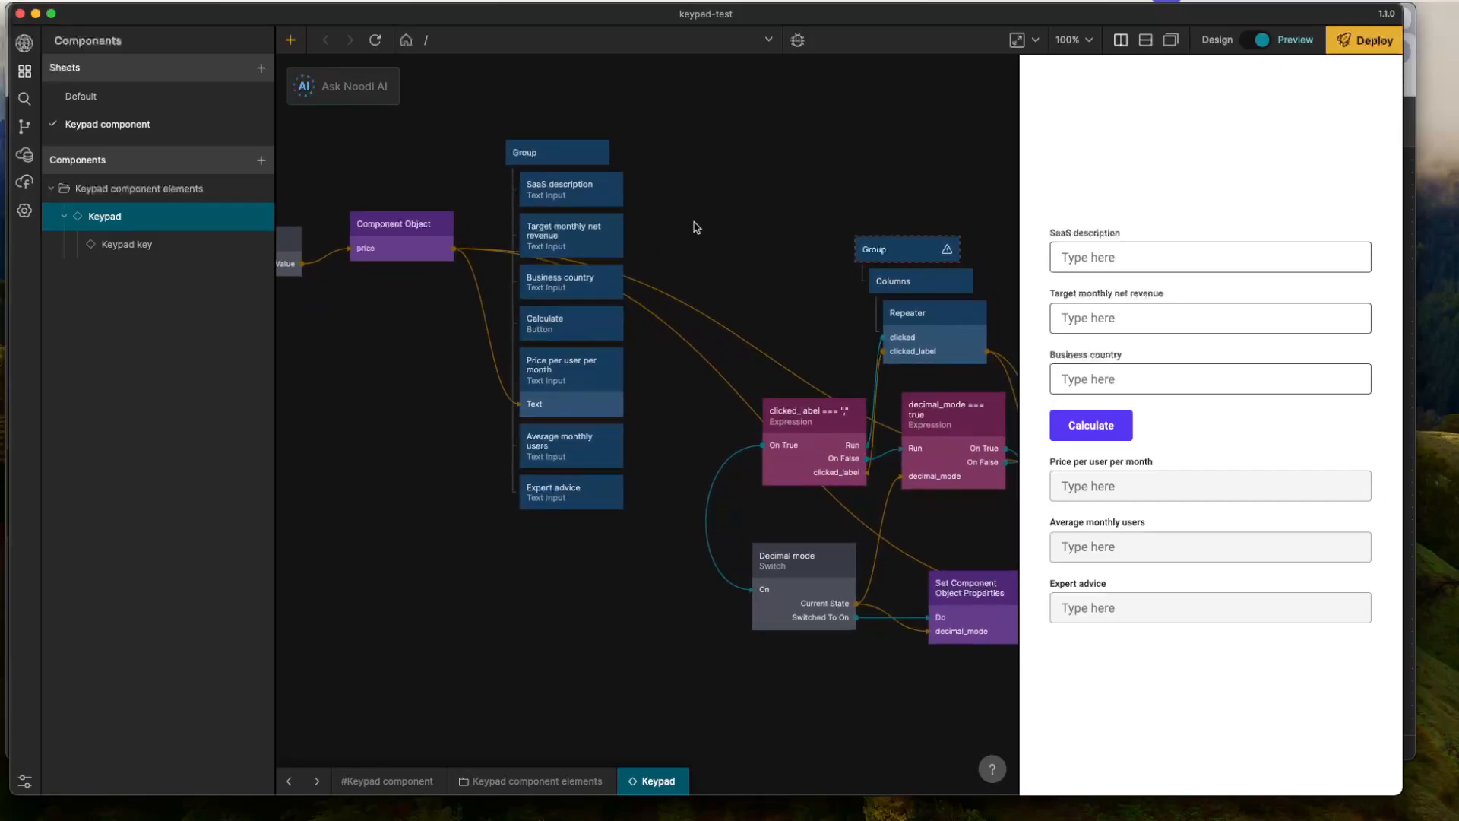
pyautogui.click(1106, 440)
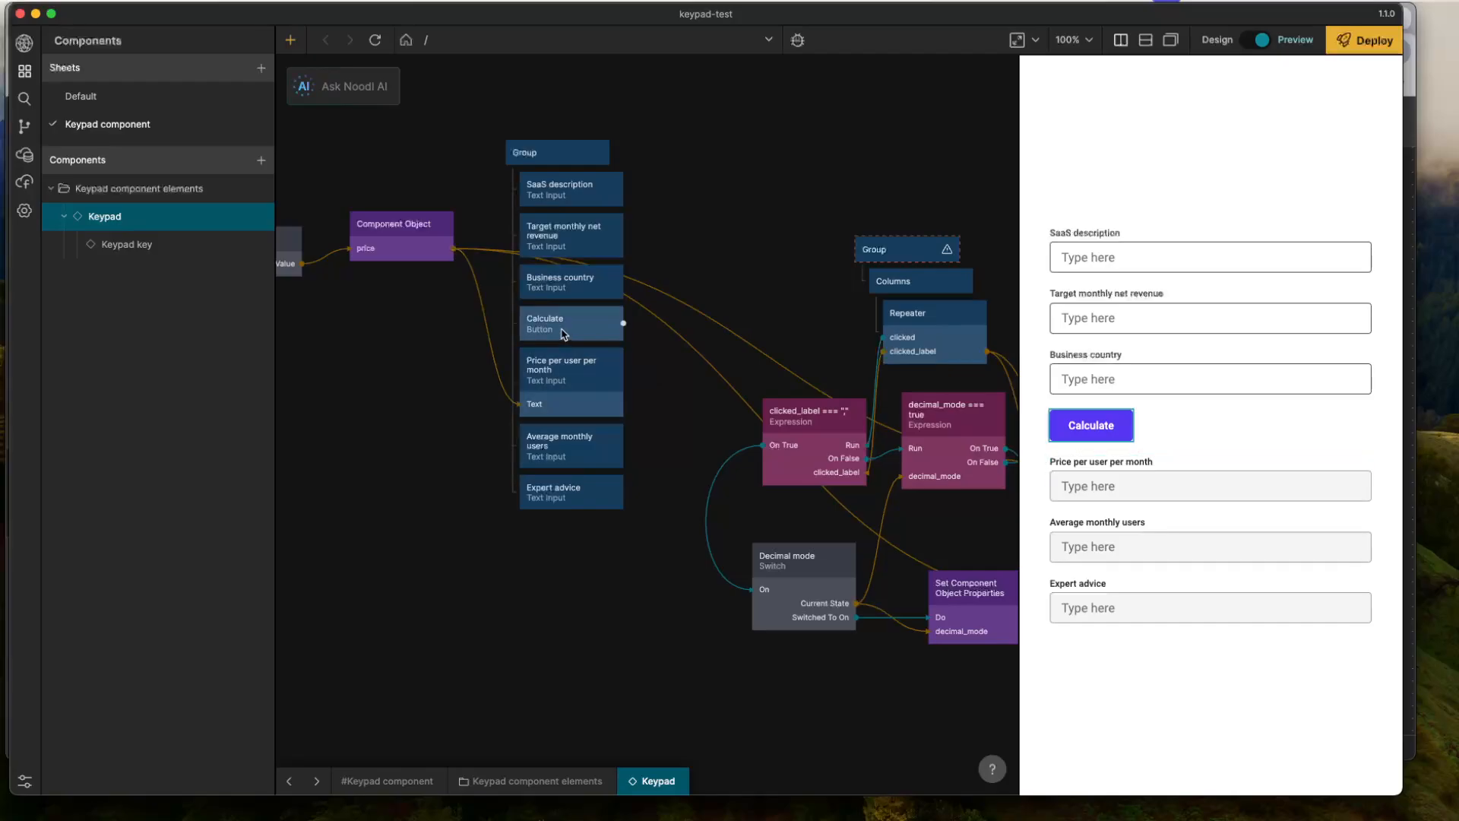
# - Add an Object node on the empty canvas beside the form hierarchy and set its Id to "n8nData"
pyautogui.moveTo(704, 238); pyautogui.dragTo(723, 322)
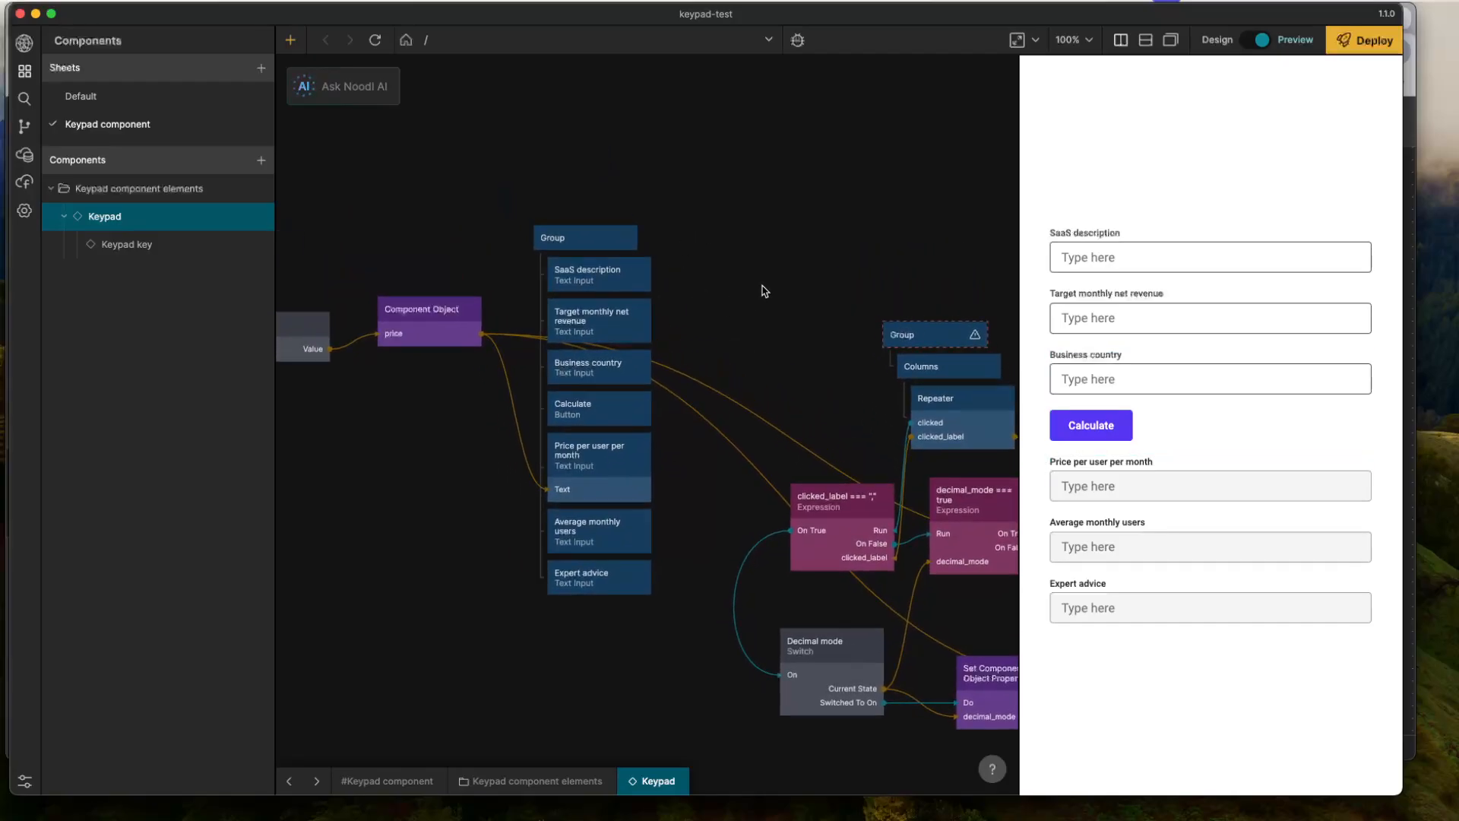
pyautogui.rightClick(749, 251)
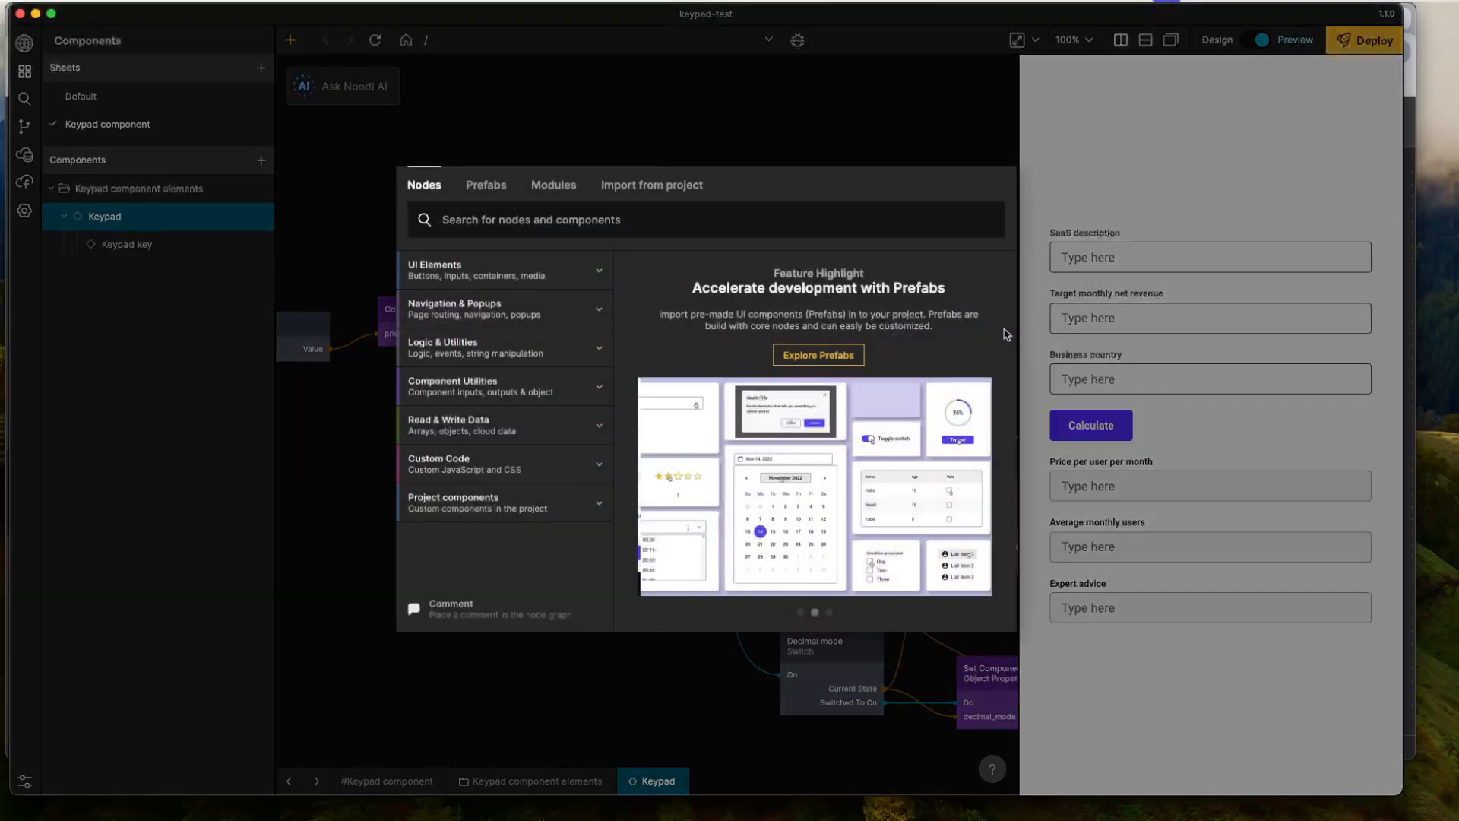
pyautogui.write('obj')
pyautogui.press('Return')
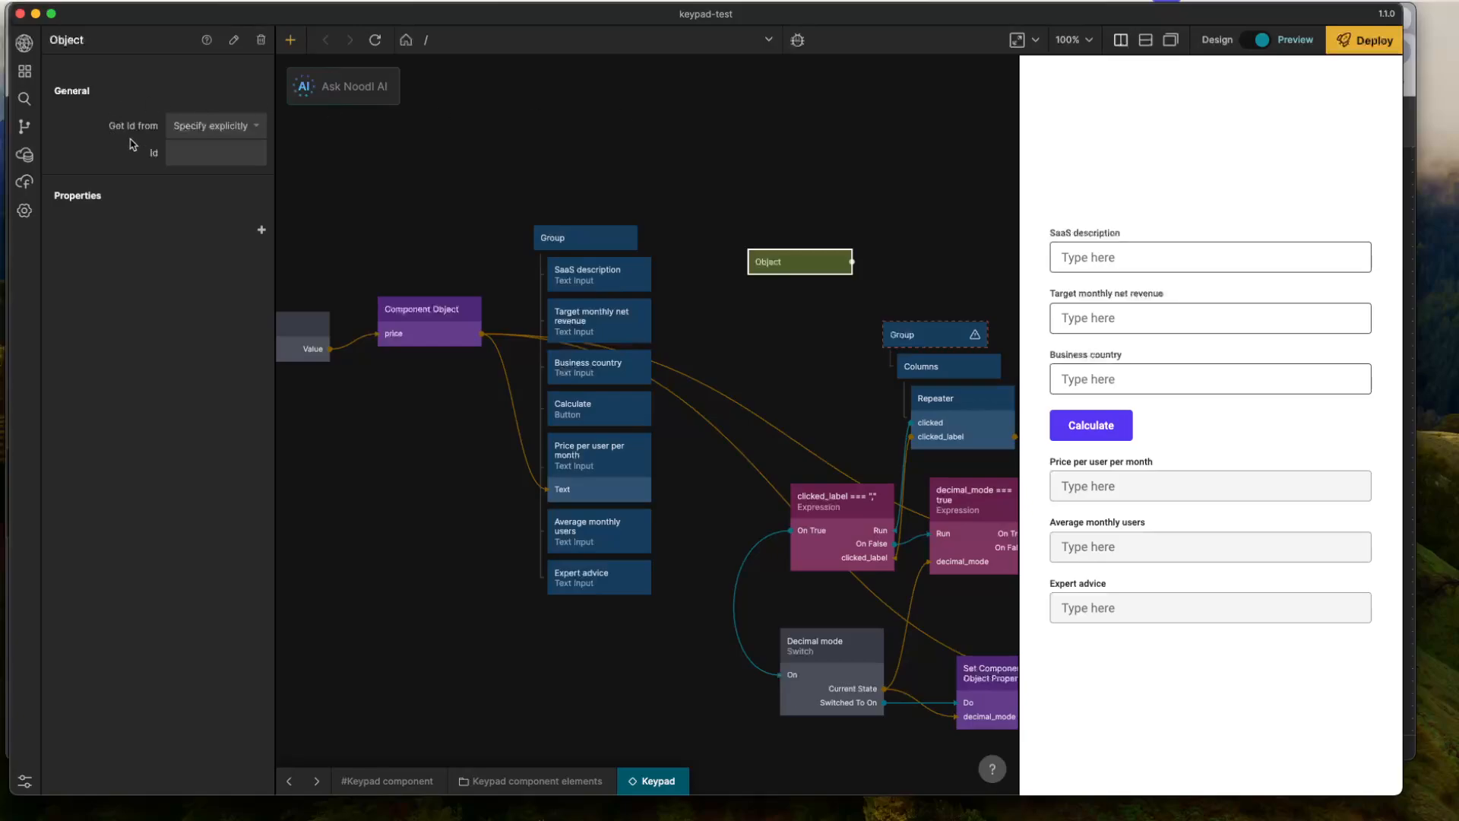
pyautogui.click(219, 153)
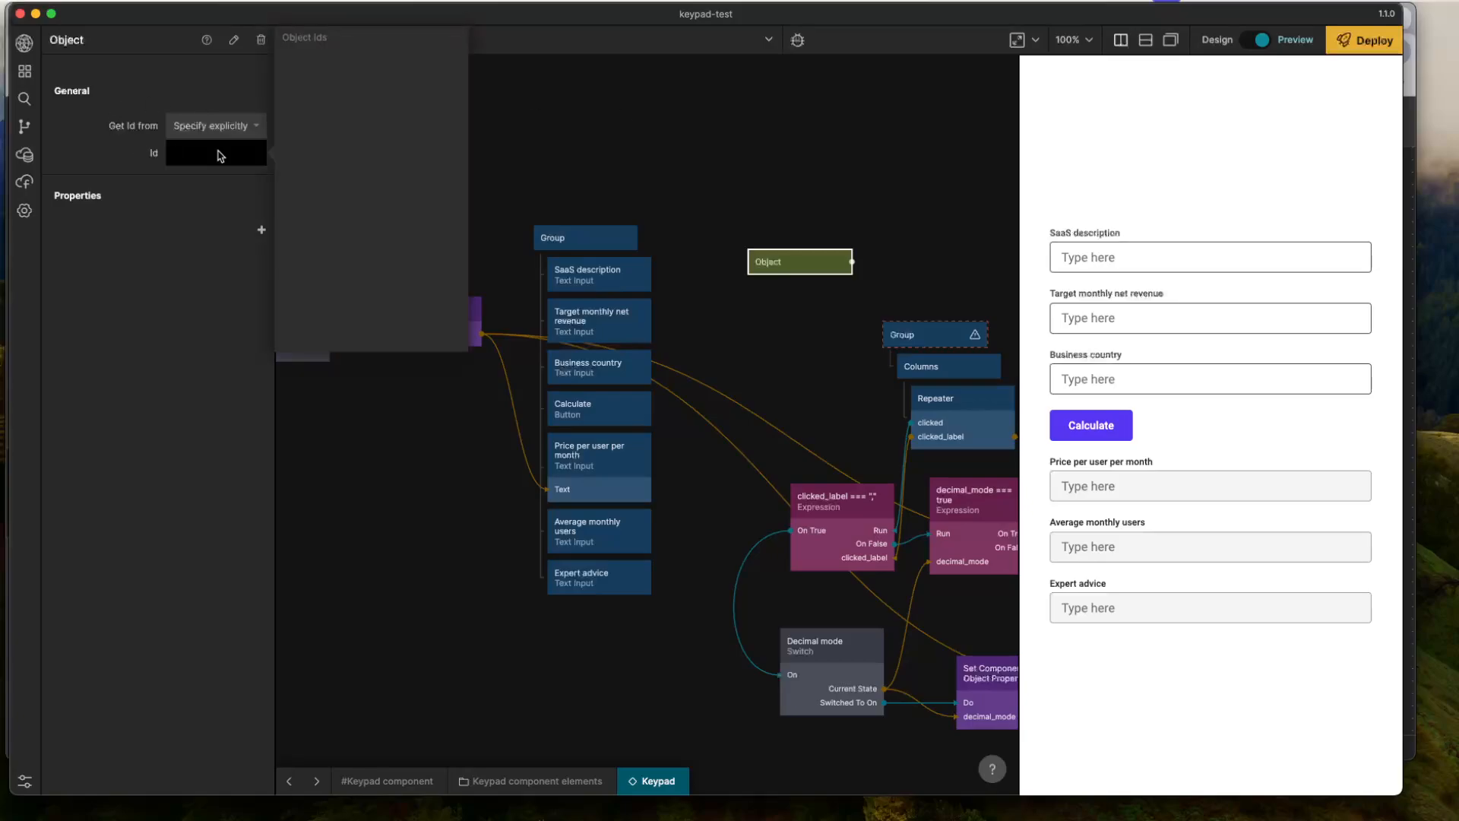
pyautogui.press('Return')
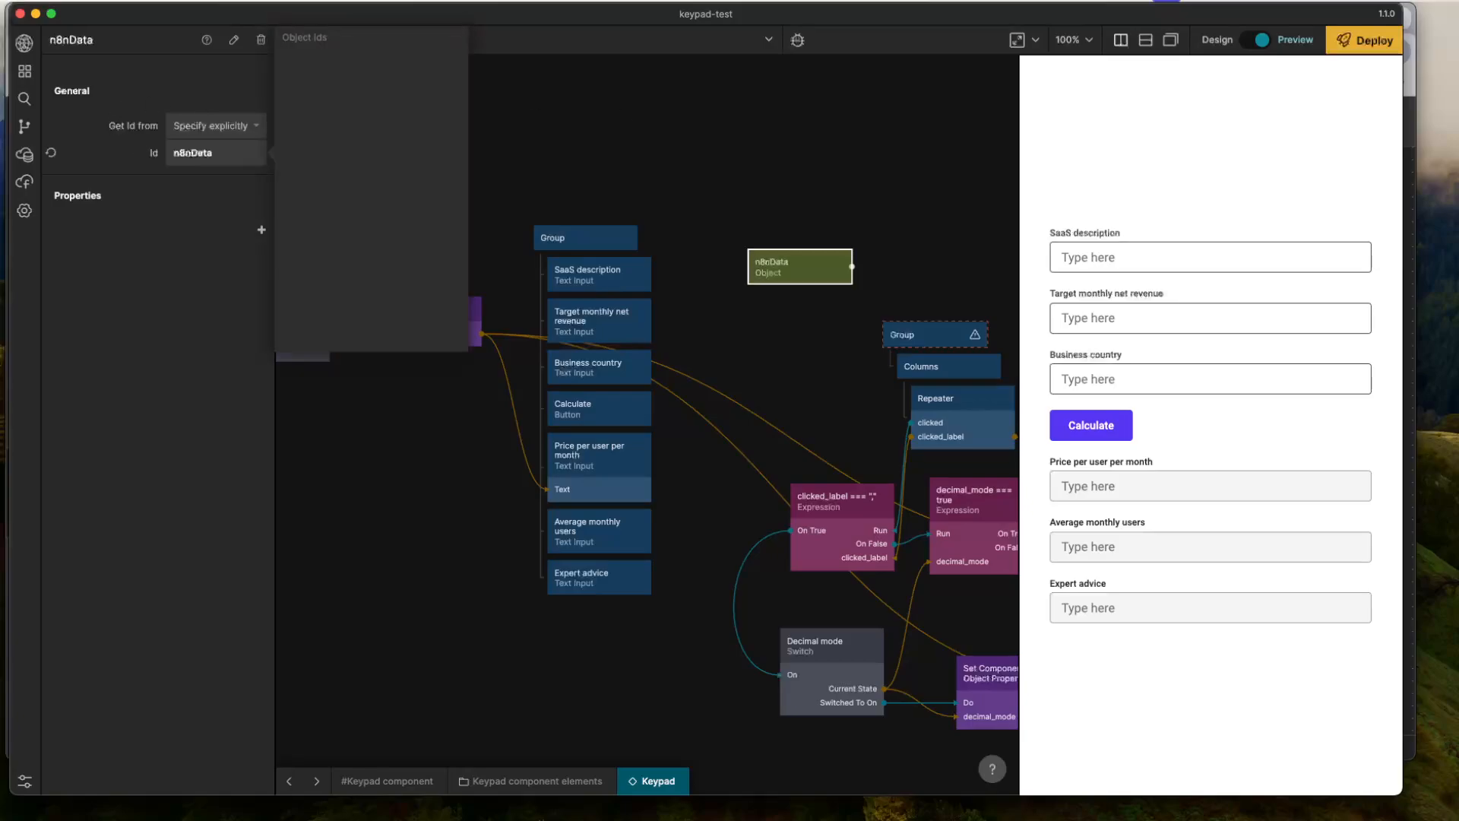
# - Add the properties description, targetRevenue and businessCountry to the n8nData Object node
pyautogui.click(260, 237)
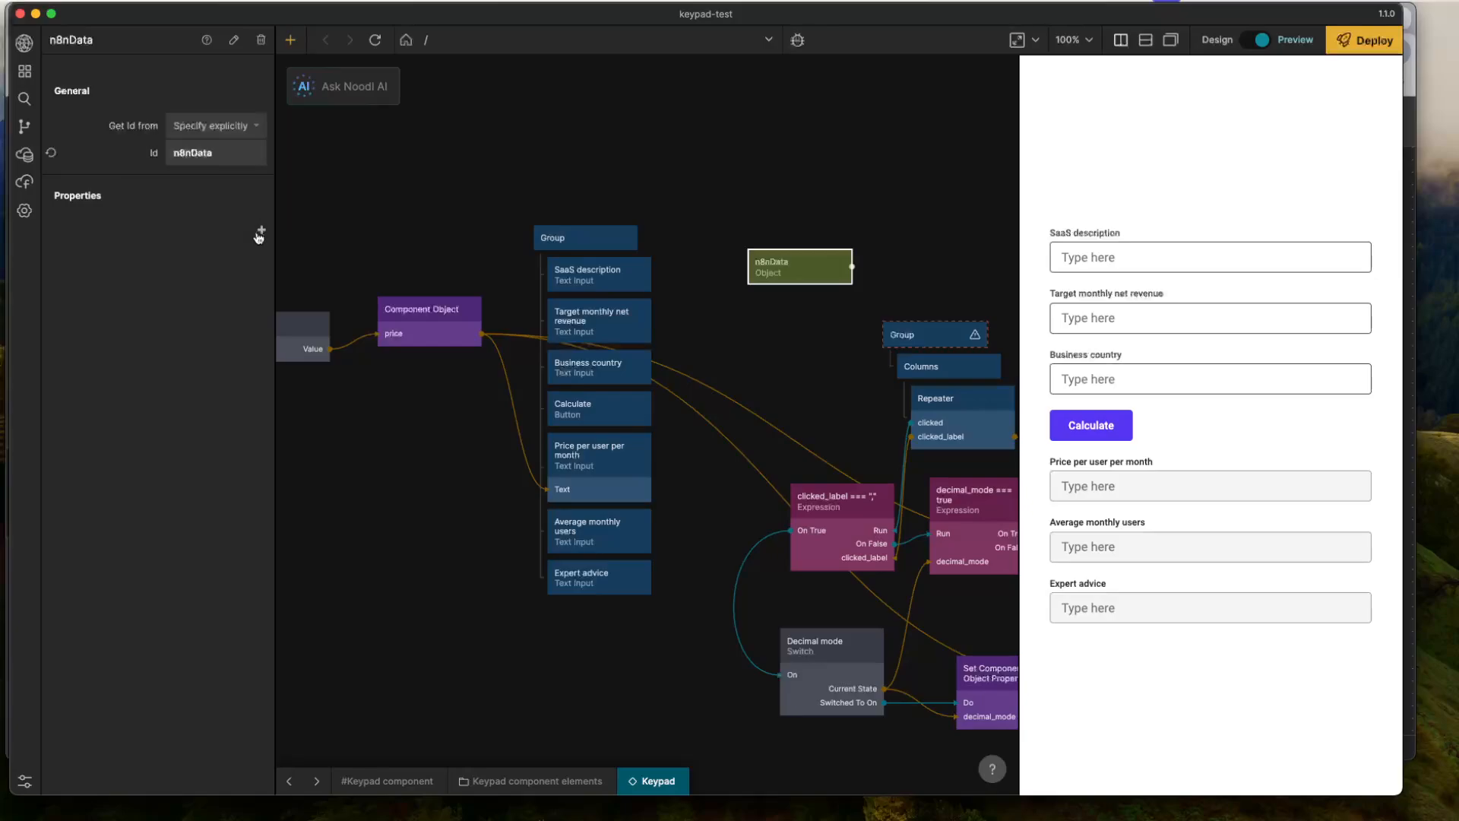
pyautogui.click(260, 234)
pyautogui.write('description')
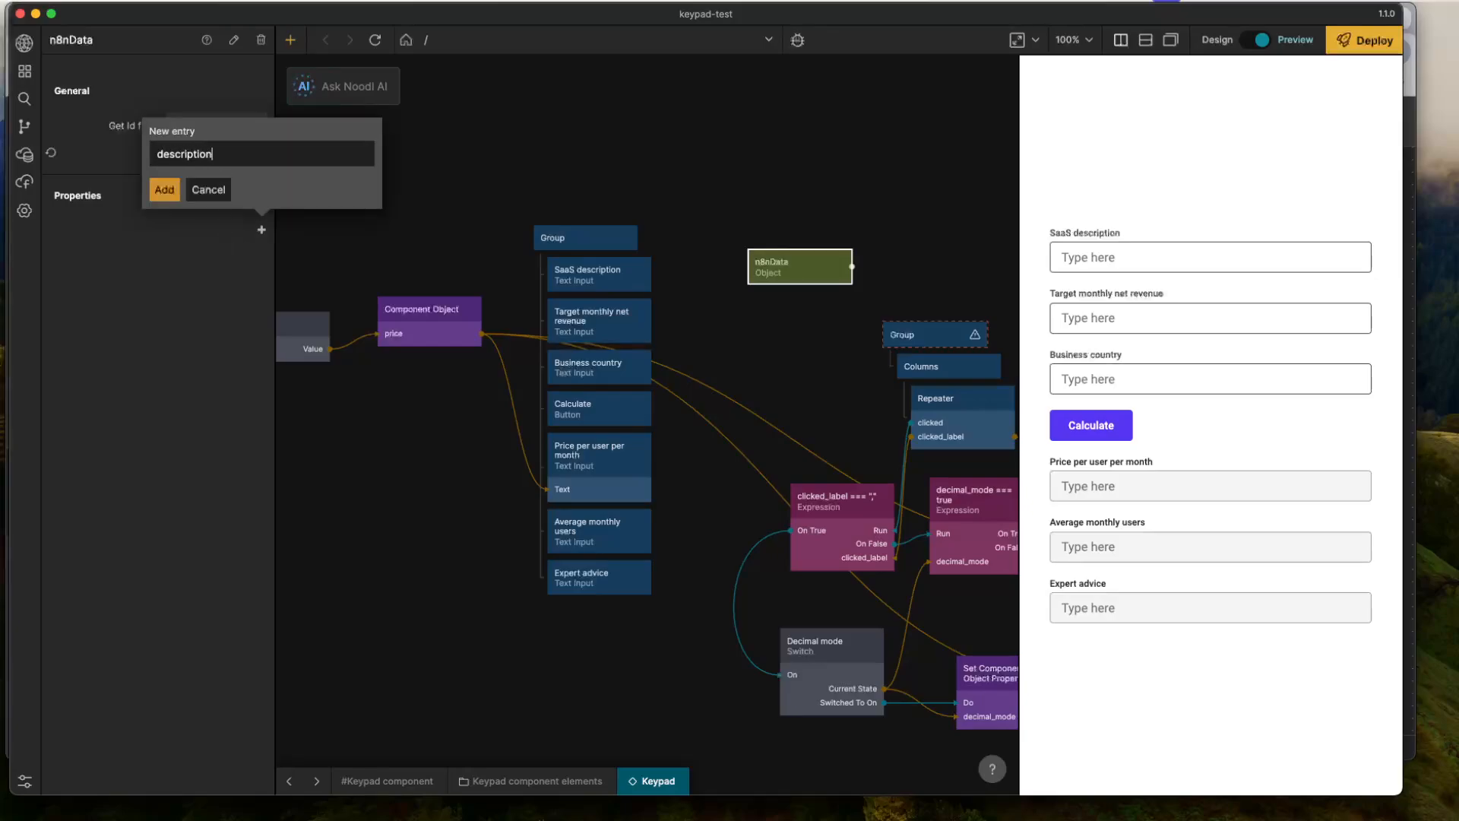
pyautogui.press('Return')
pyautogui.click(260, 256)
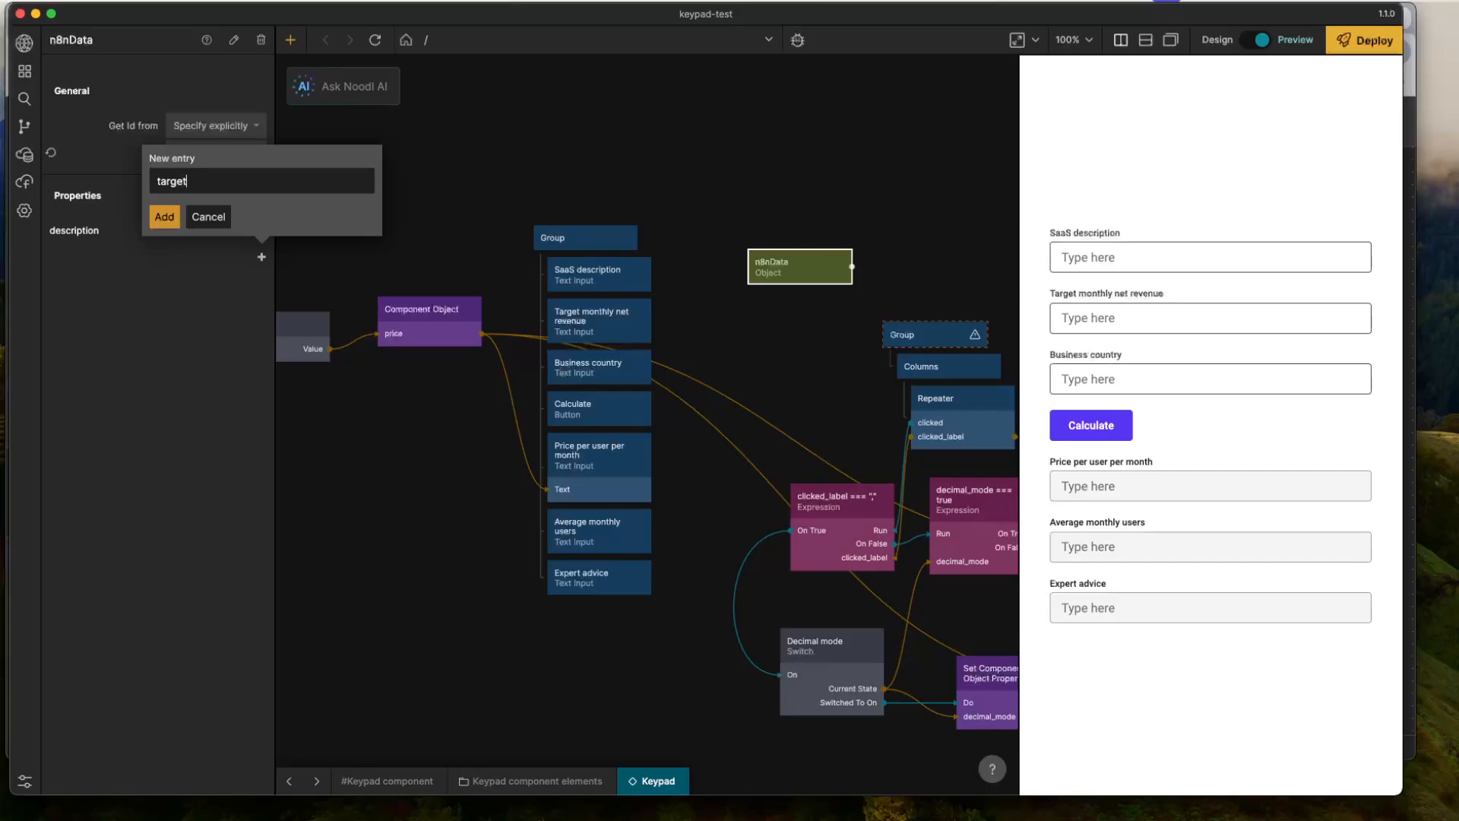
pyautogui.write('targetRevenue')
pyautogui.press('Return')
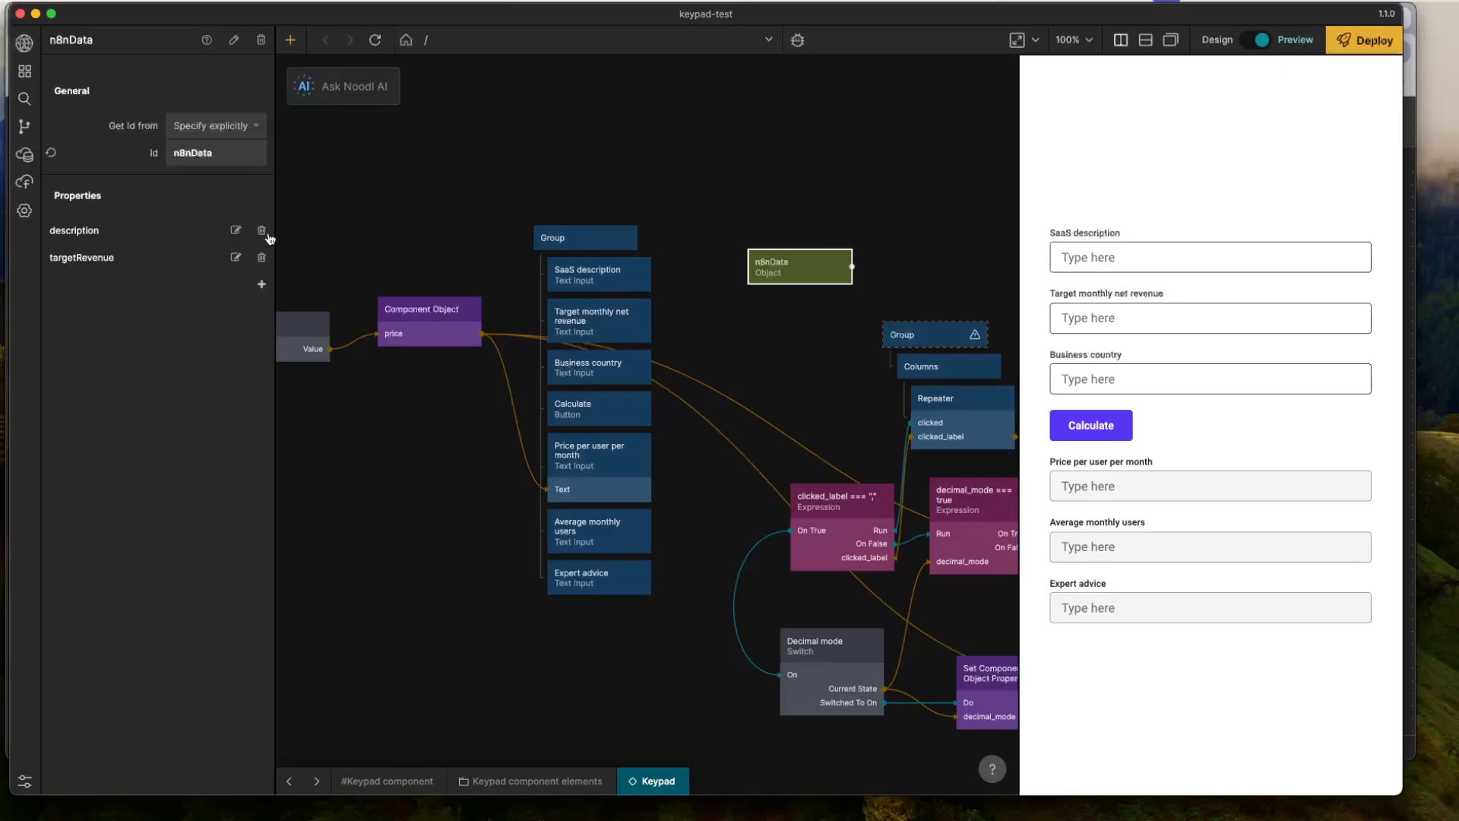
pyautogui.click(261, 283)
pyautogui.write('business')
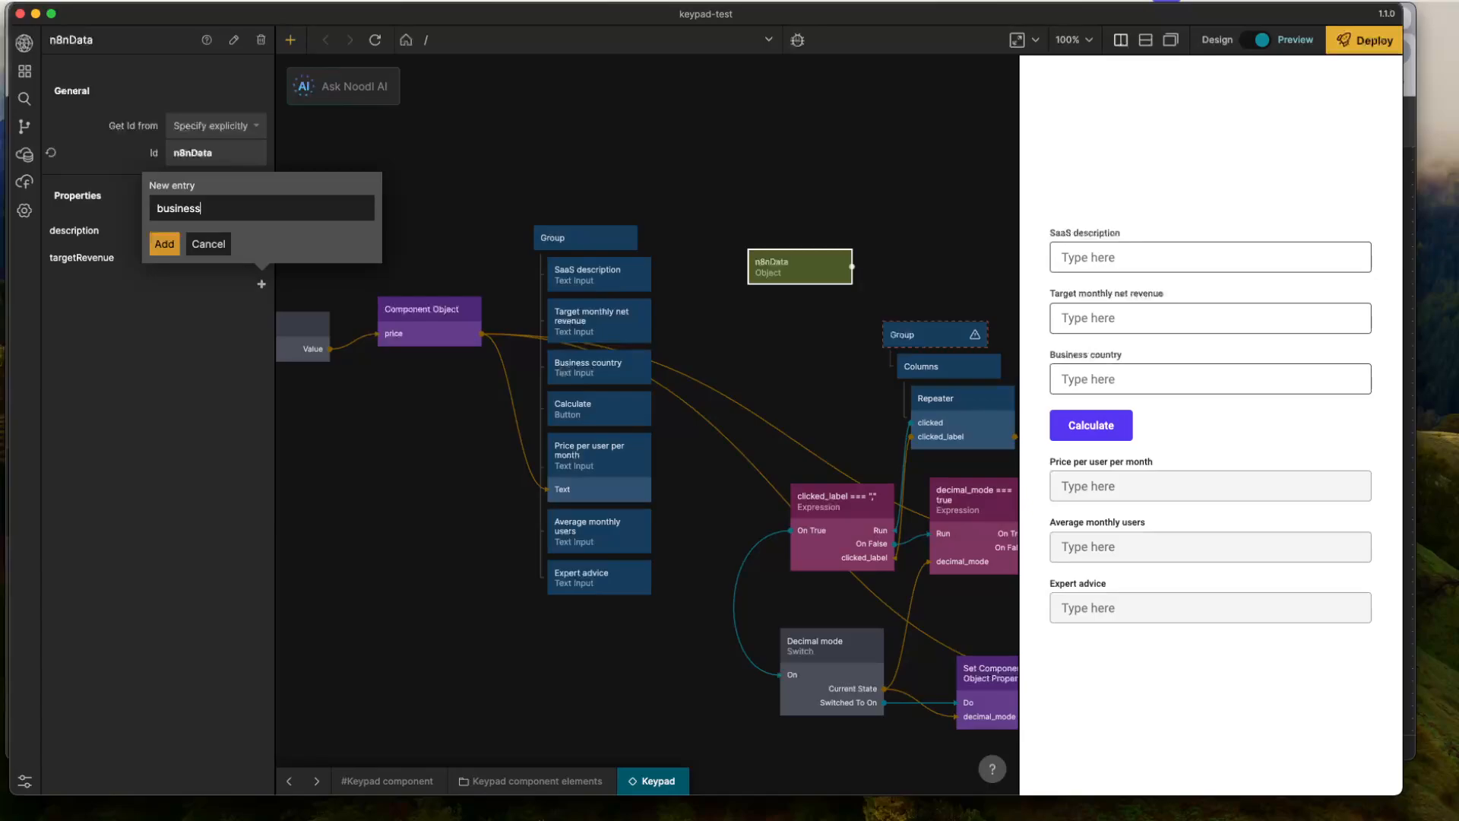
pyautogui.write('Country')
pyautogui.press('Return')
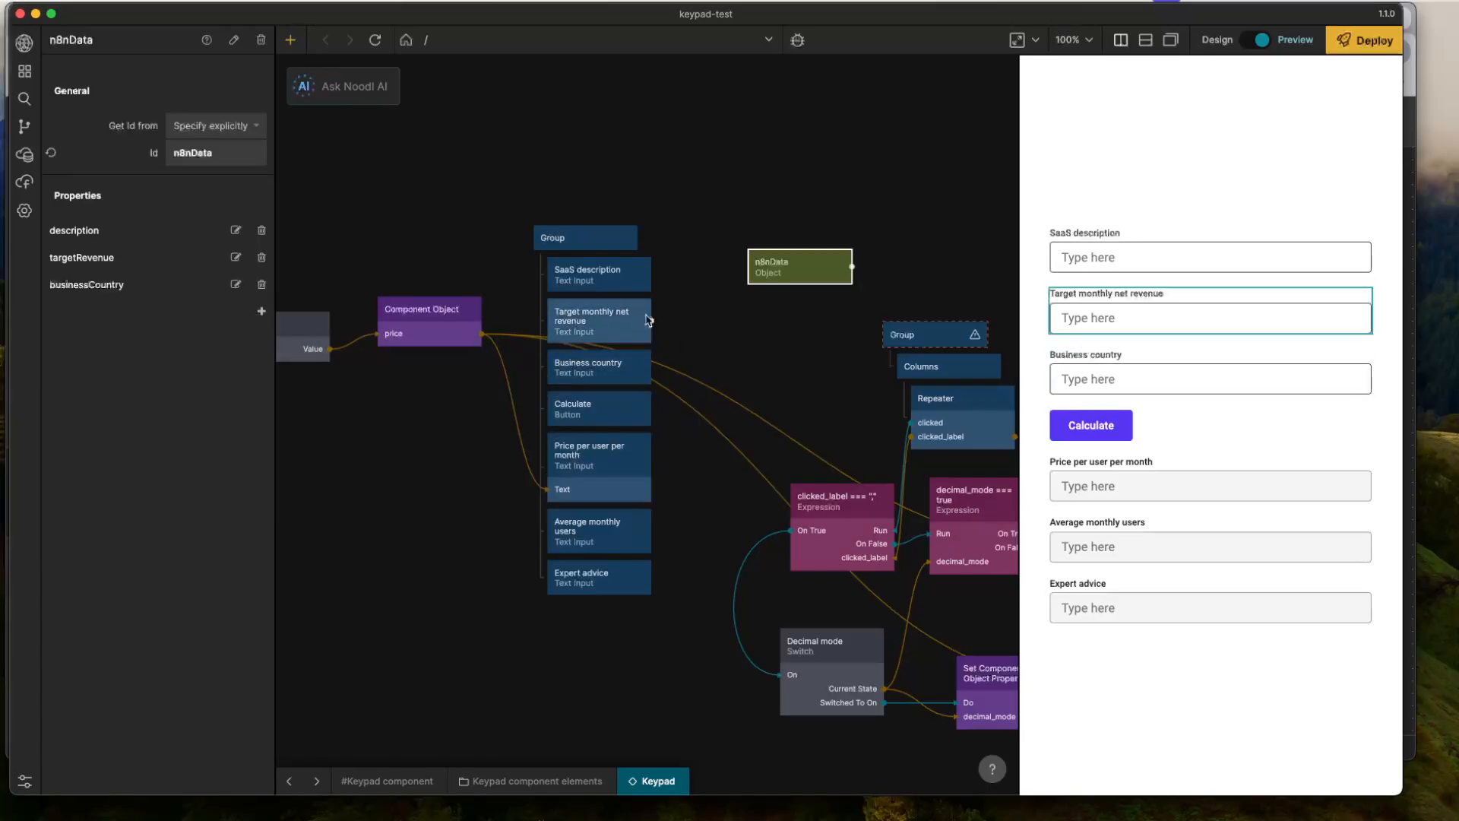
# - Connect the SaaS description input's Text output to the description property of the n8nData Object
pyautogui.moveTo(650, 274); pyautogui.dragTo(801, 267)
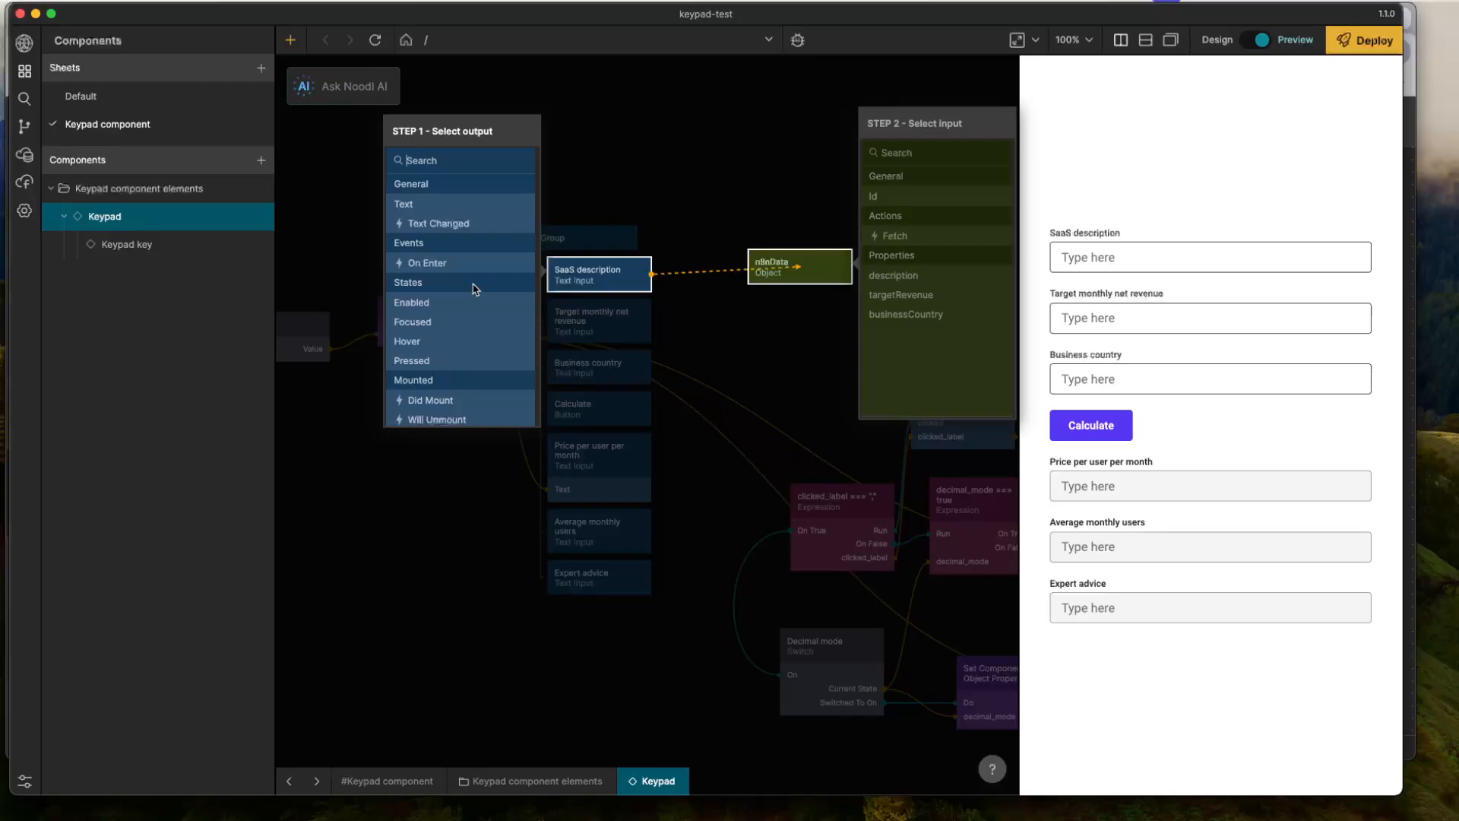
pyautogui.click(425, 204)
pyautogui.click(894, 235)
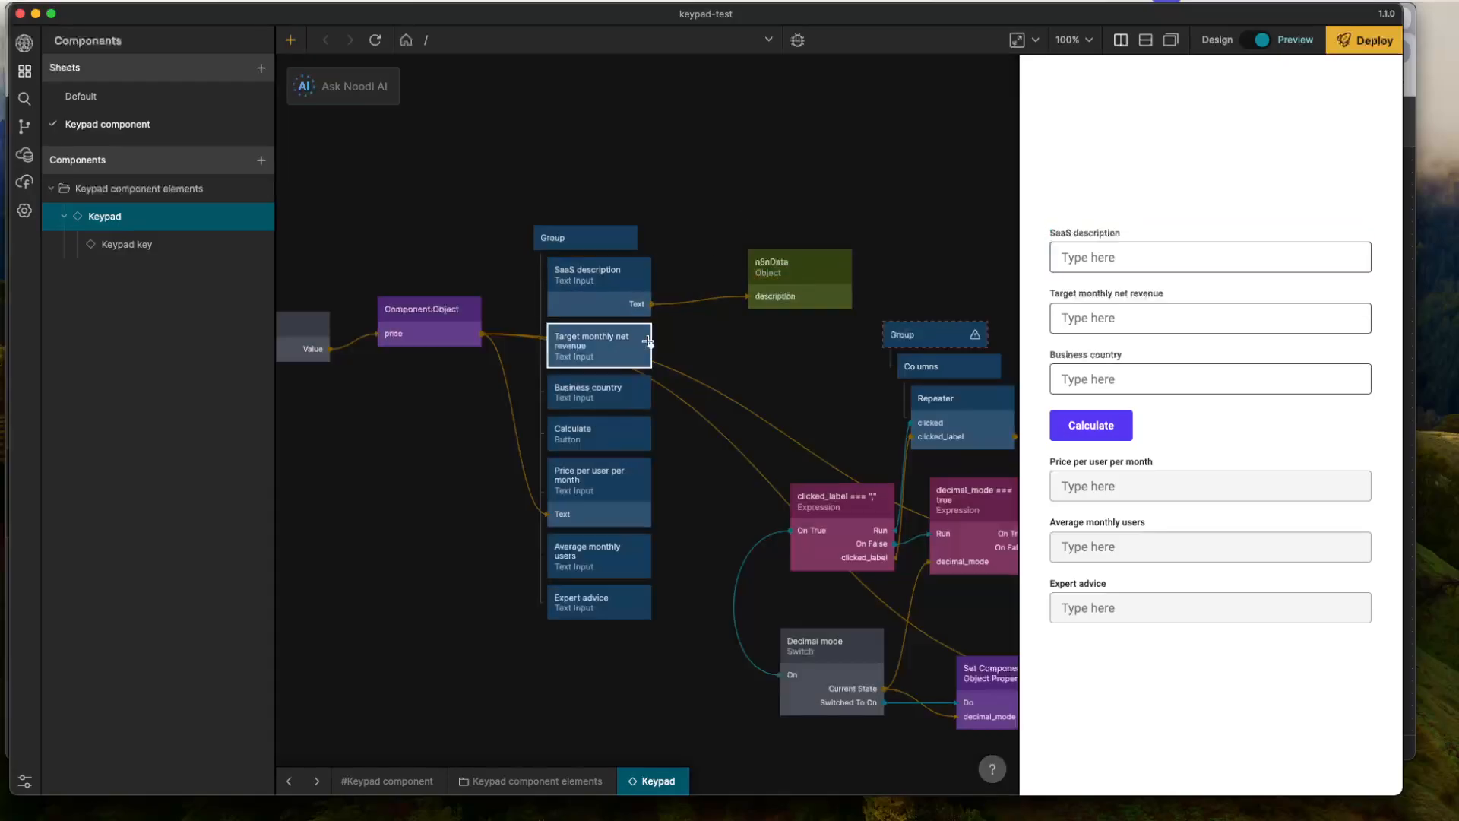
# - Connect the Target monthly net revenue input's Text output to the targetRevenue property of n8nData
pyautogui.moveTo(658, 346); pyautogui.dragTo(783, 291)
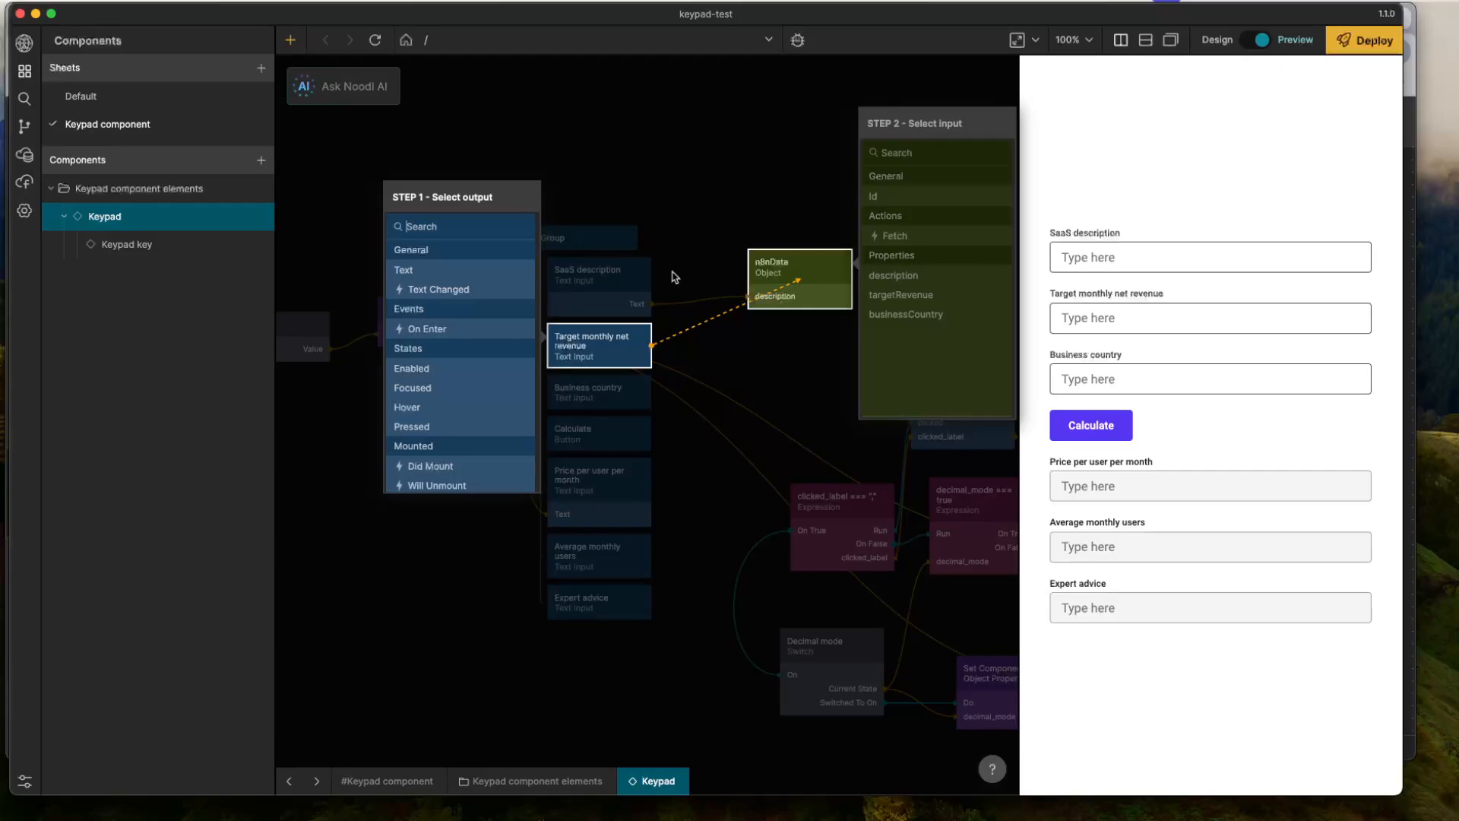
pyautogui.click(440, 272)
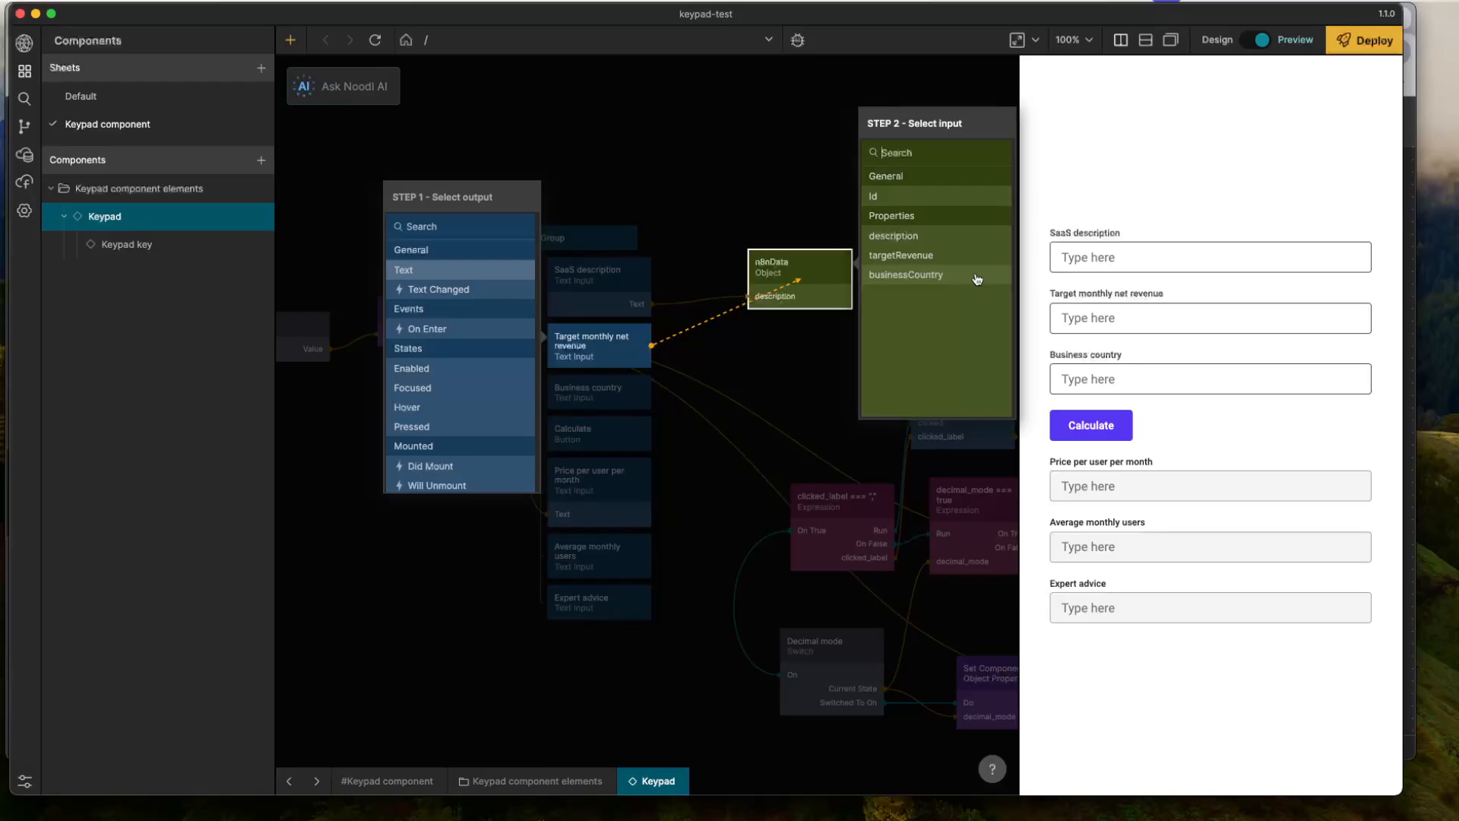
pyautogui.click(920, 261)
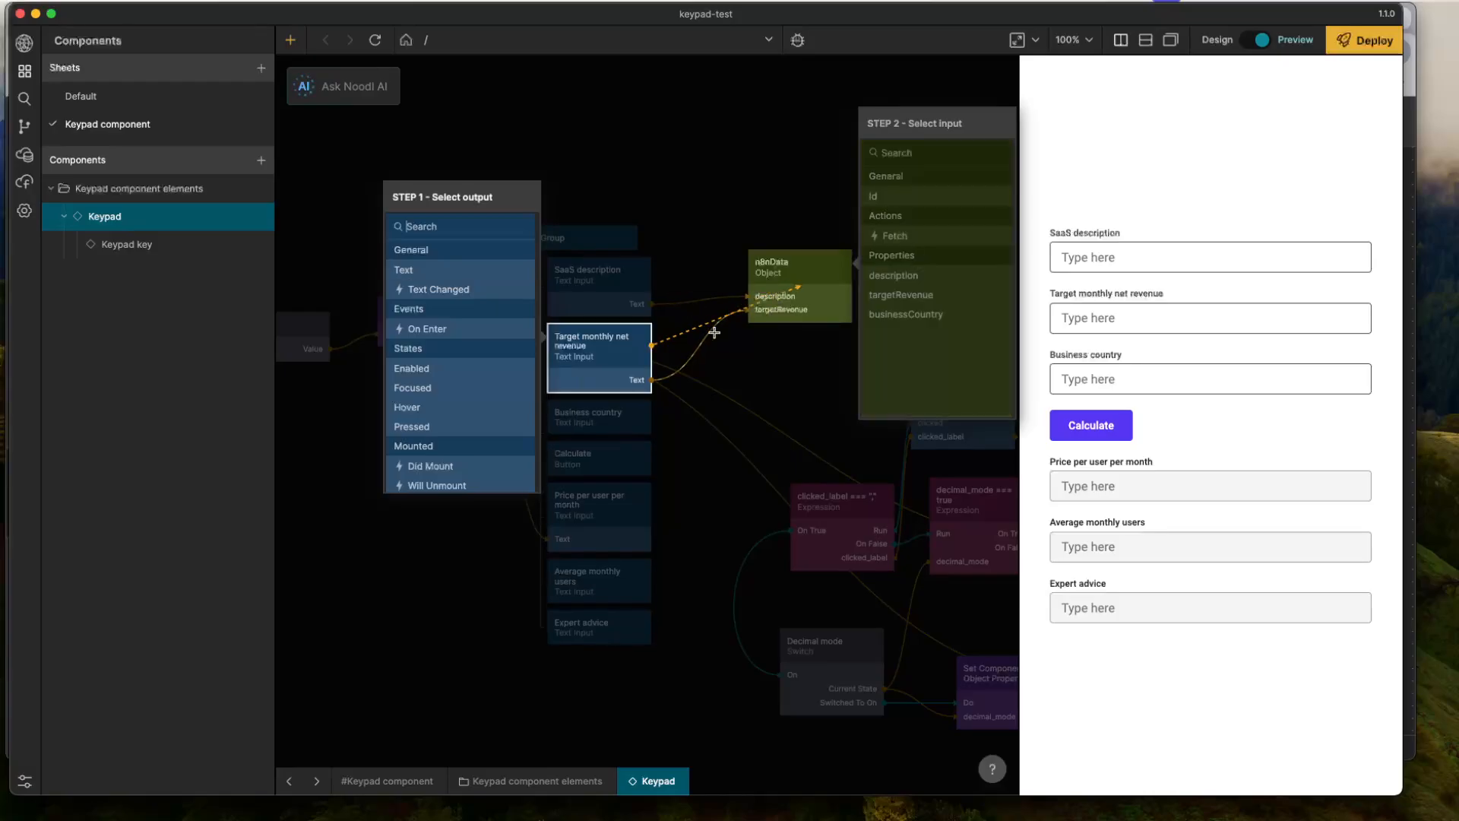
# - Connect the Business country input's Text output to n8nData's businessCountry property and move the Object node slightly closer to the form
pyautogui.moveTo(650, 417); pyautogui.dragTo(767, 306)
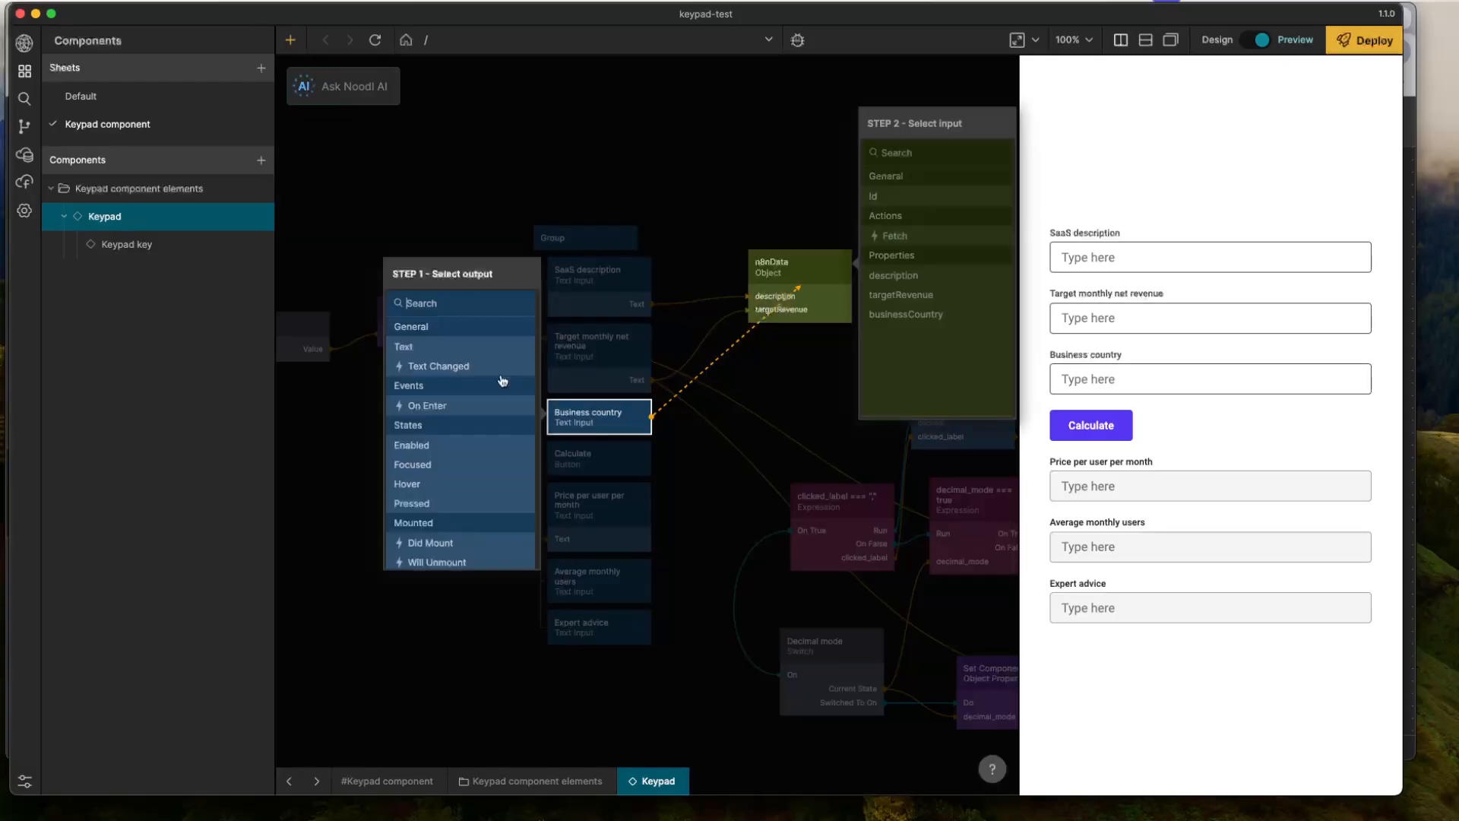
pyautogui.click(785, 265)
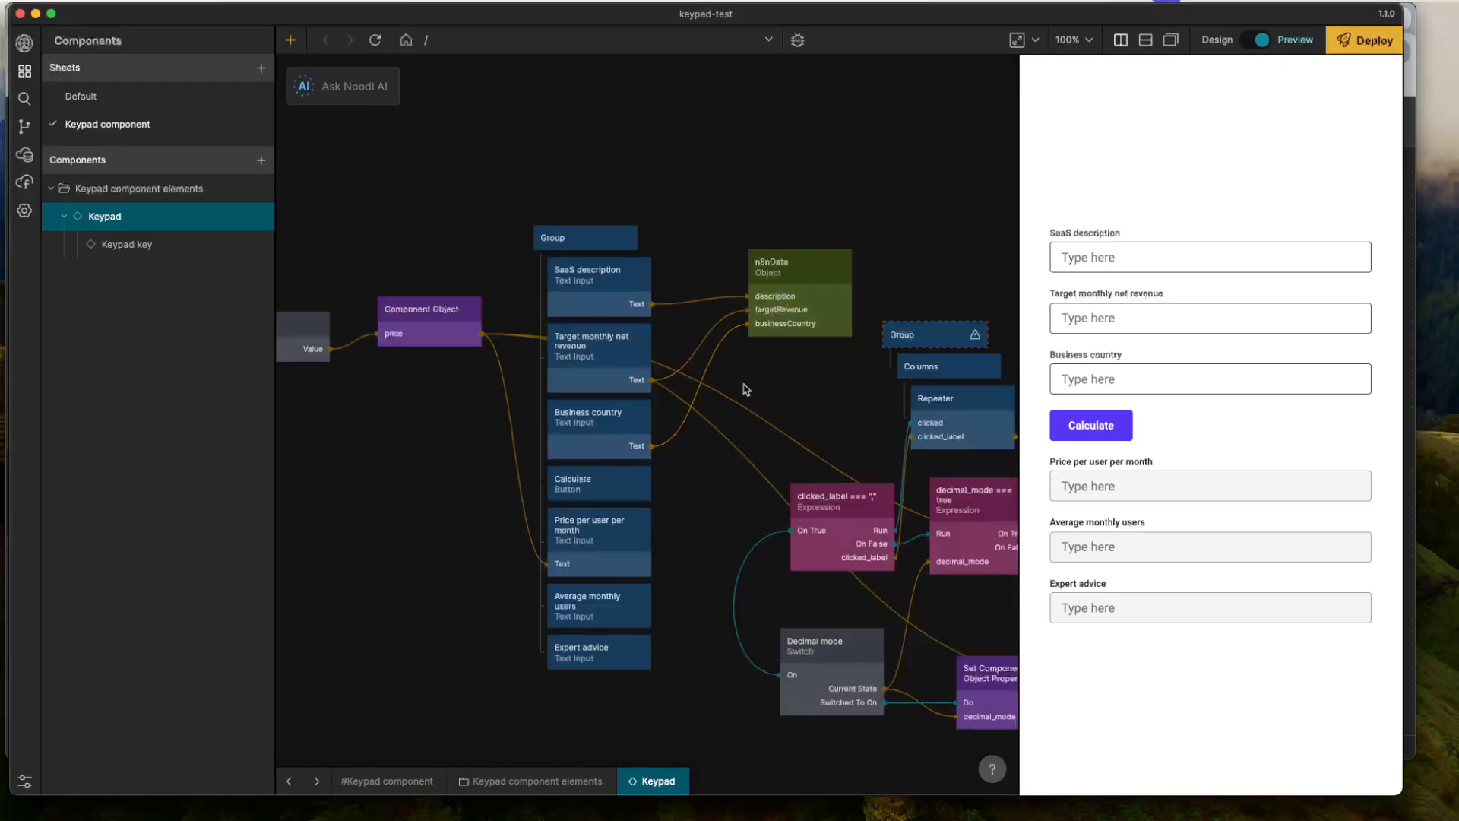
pyautogui.moveTo(799, 294); pyautogui.dragTo(766, 299)
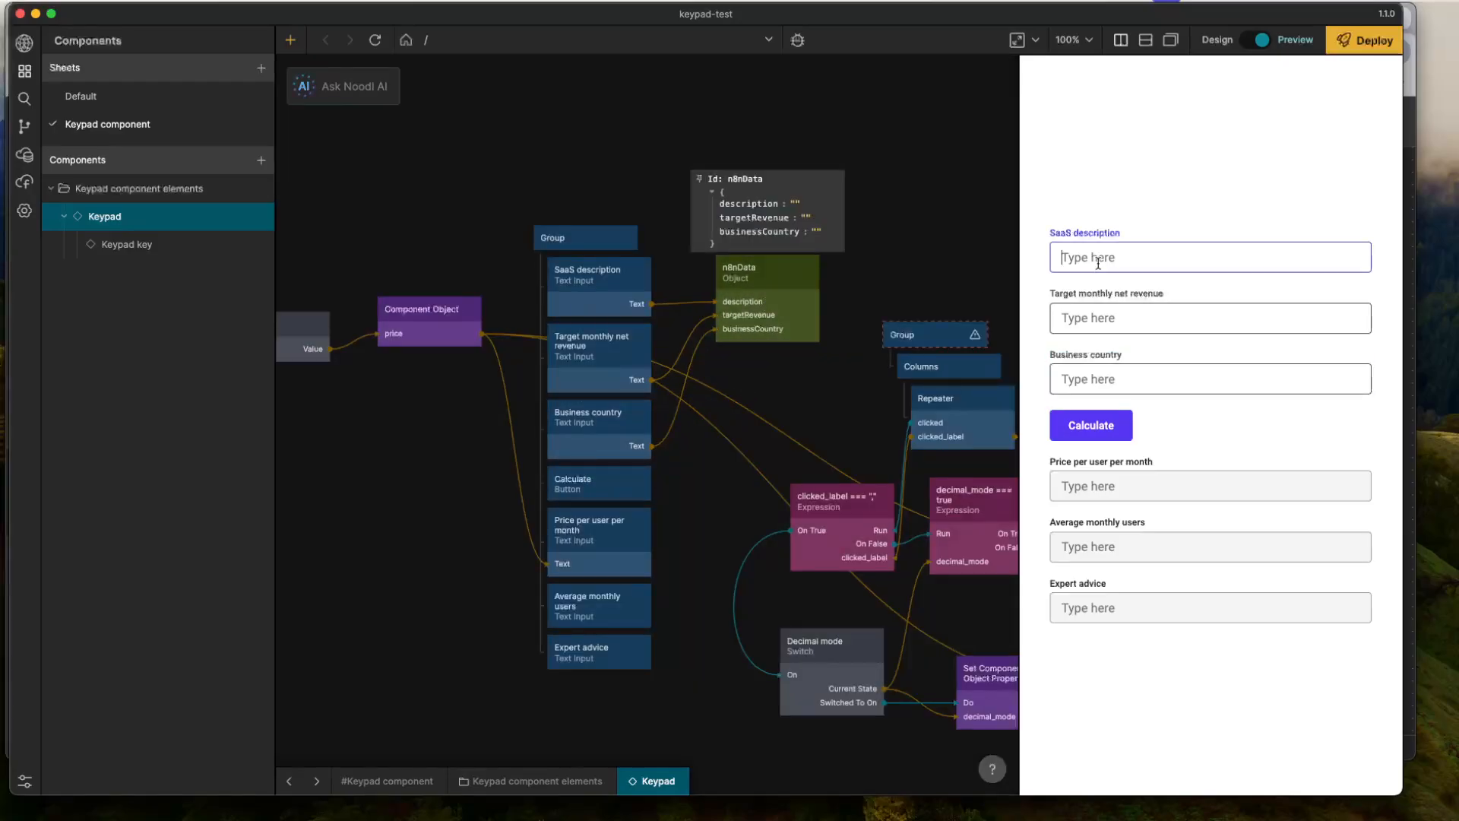
# - Enter "I want to build a dog dating app like Tinder for dog owners" as the SaaS description in the preview form
pyautogui.write('I want to build a')
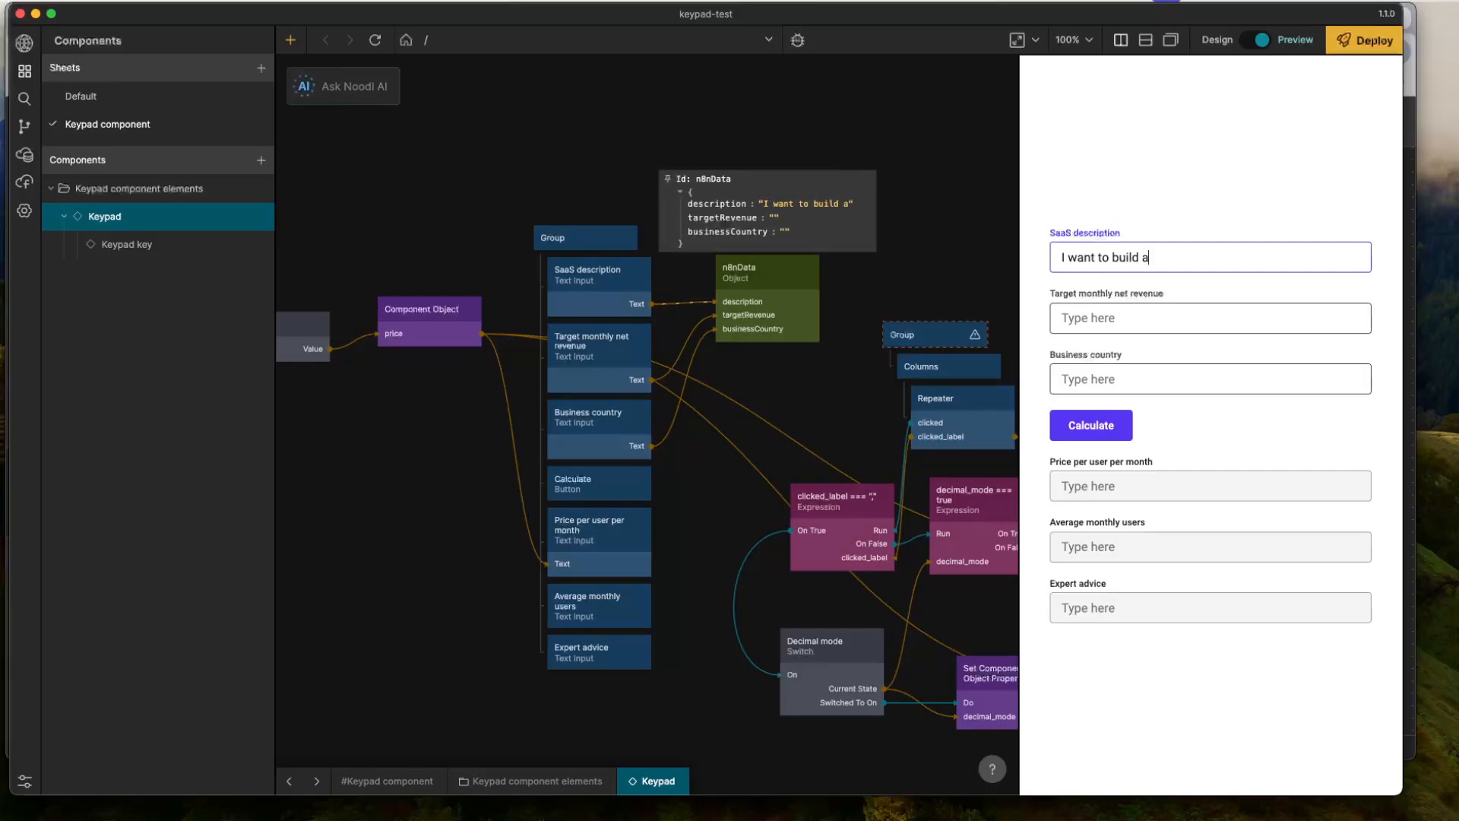
pyautogui.write(' dog ')
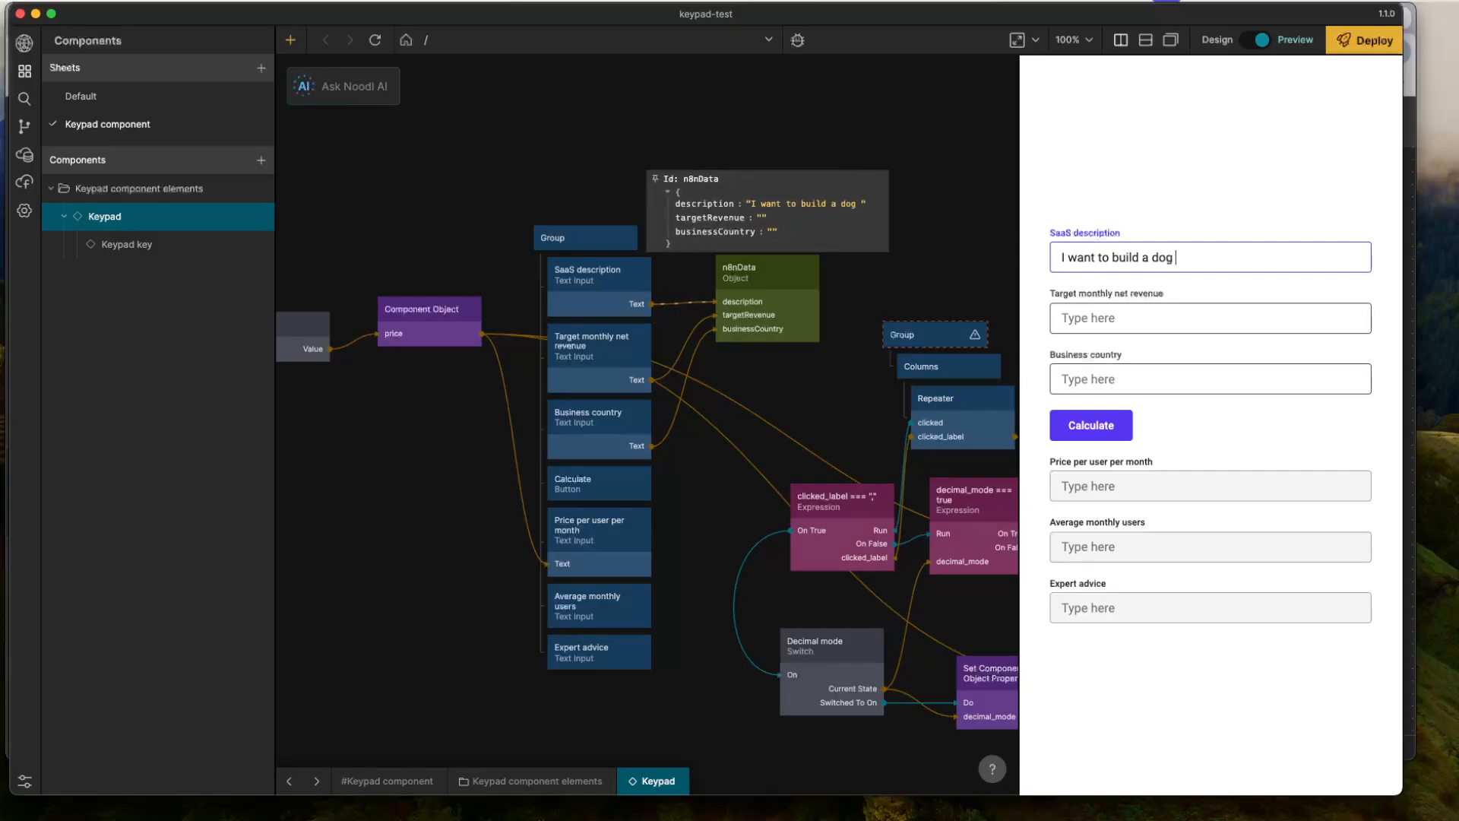
pyautogui.write('dating app like Tinder')
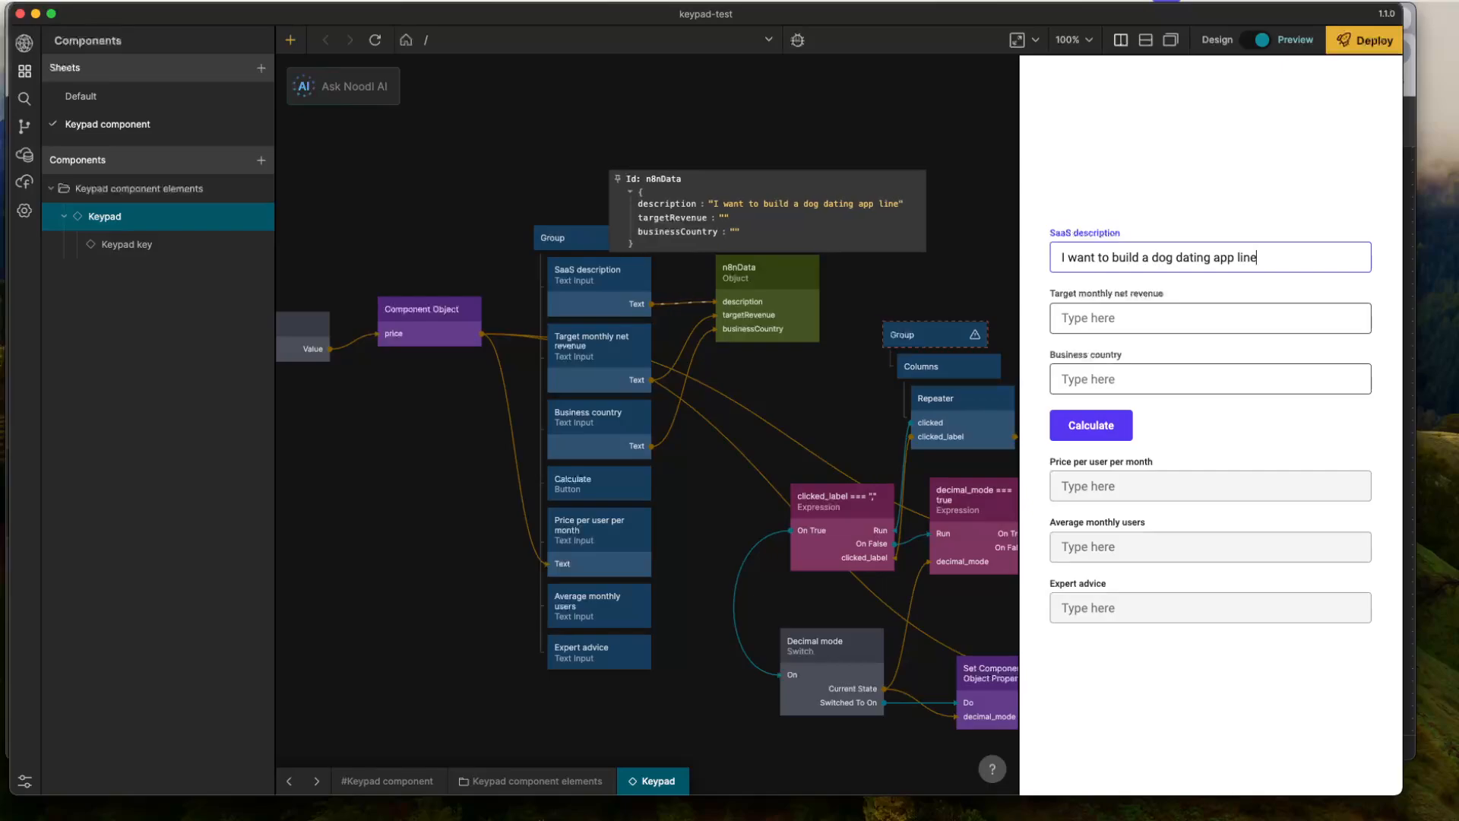
pyautogui.write(' for dog owners')
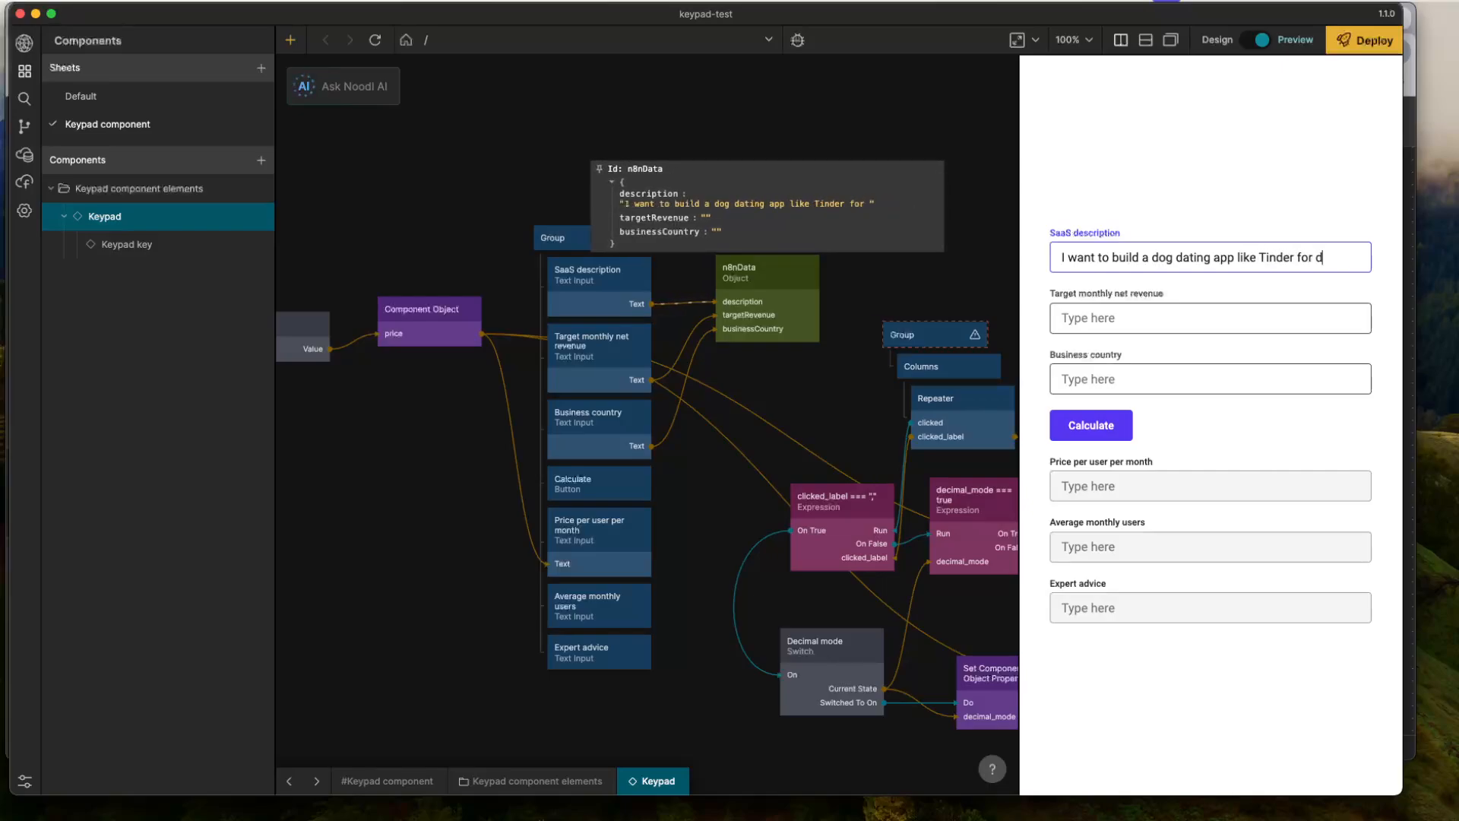
# - Fill in the preview form's target monthly net revenue with 1000 USD and the business country with France
pyautogui.click(1149, 323)
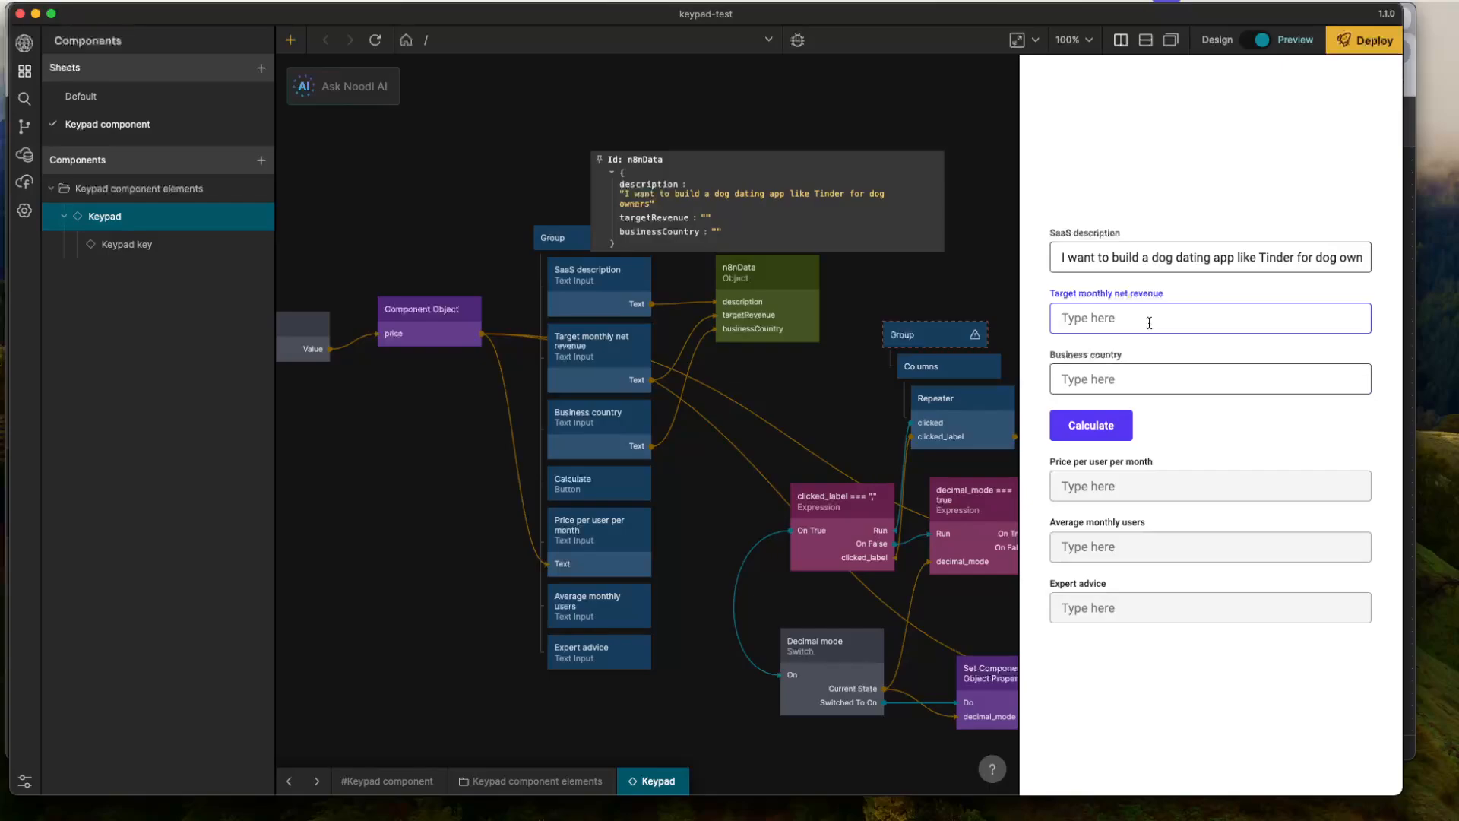
pyautogui.write('10')
pyautogui.write('00 USD')
pyautogui.write('France')
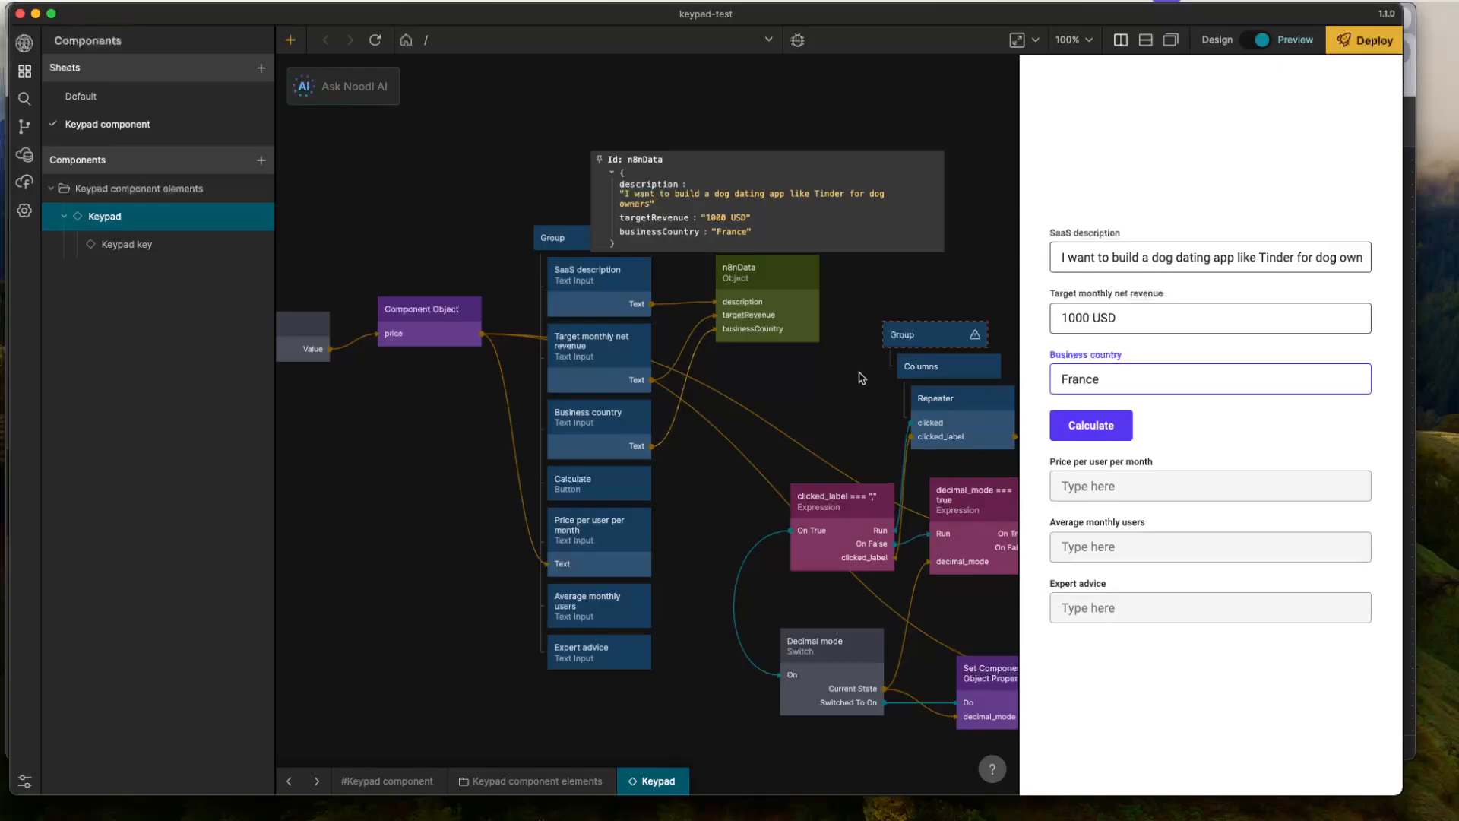
pyautogui.click(799, 383)
# - Switch to n8n in the browser and rename the new workflow "SaaS calculator"
pyautogui.moveTo(778, 303)
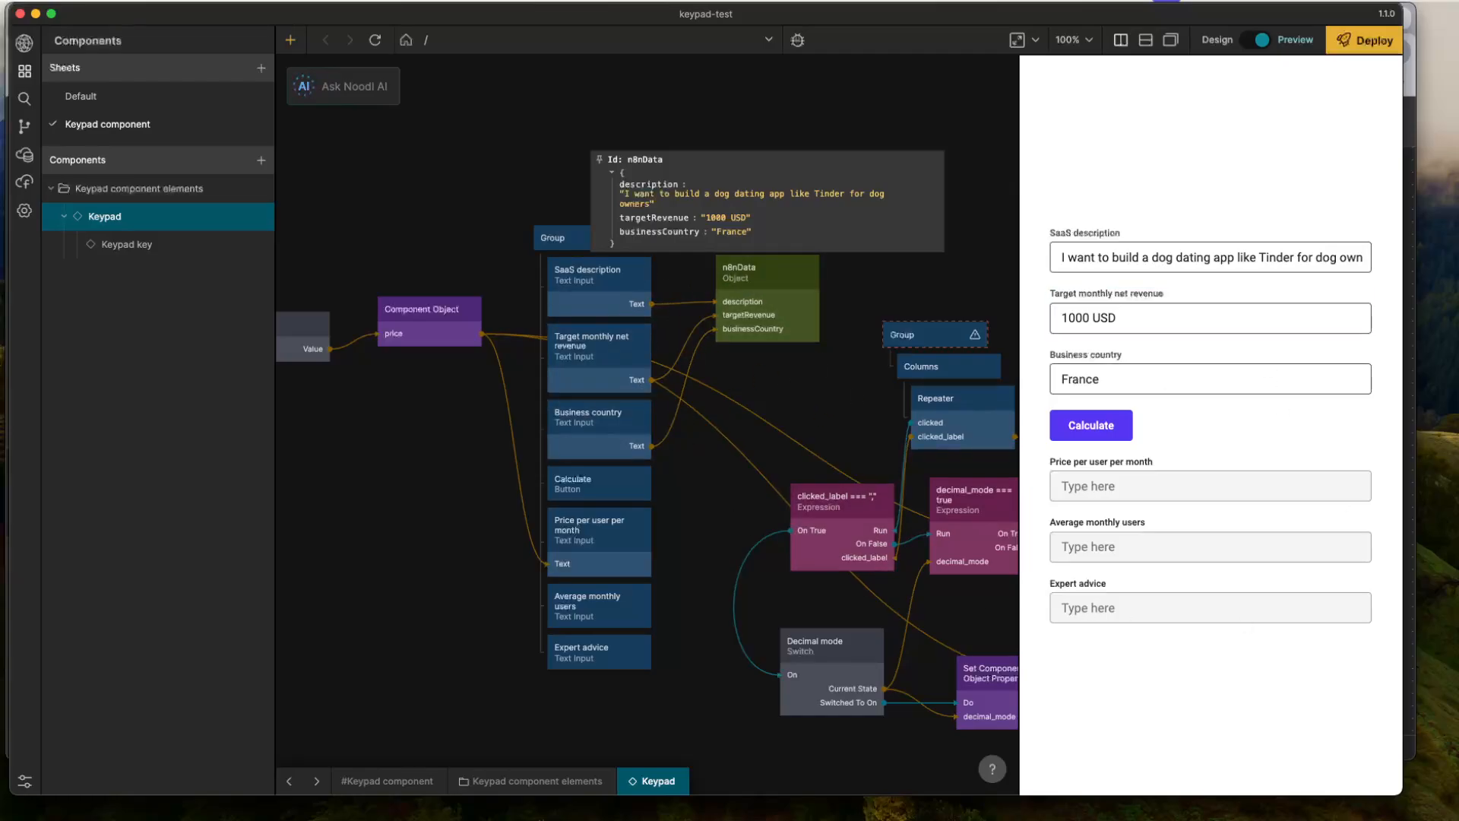
pyautogui.press('super+Tab')
pyautogui.click(788, 427)
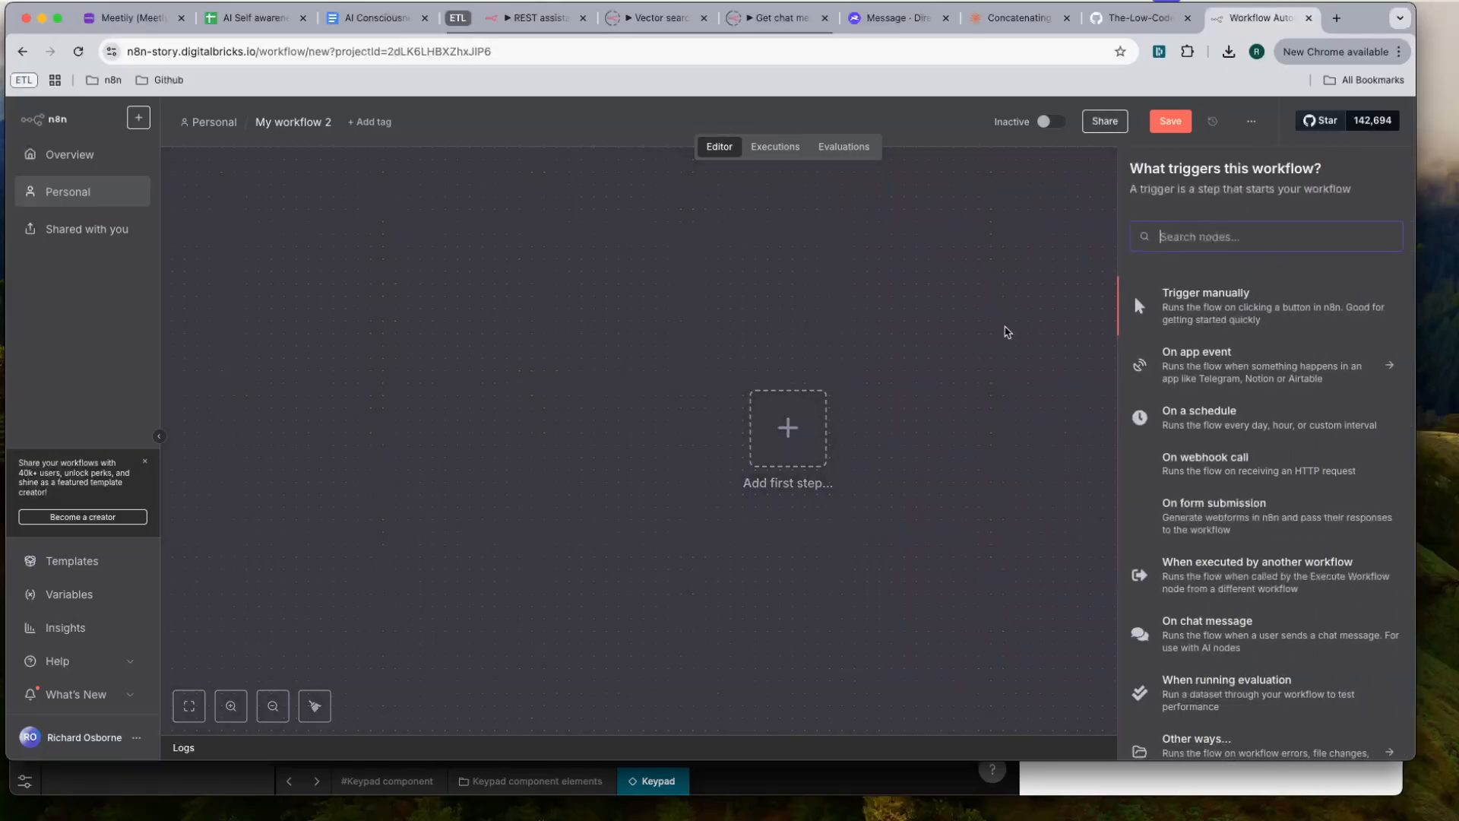
pyautogui.click(619, 190)
pyautogui.click(294, 121)
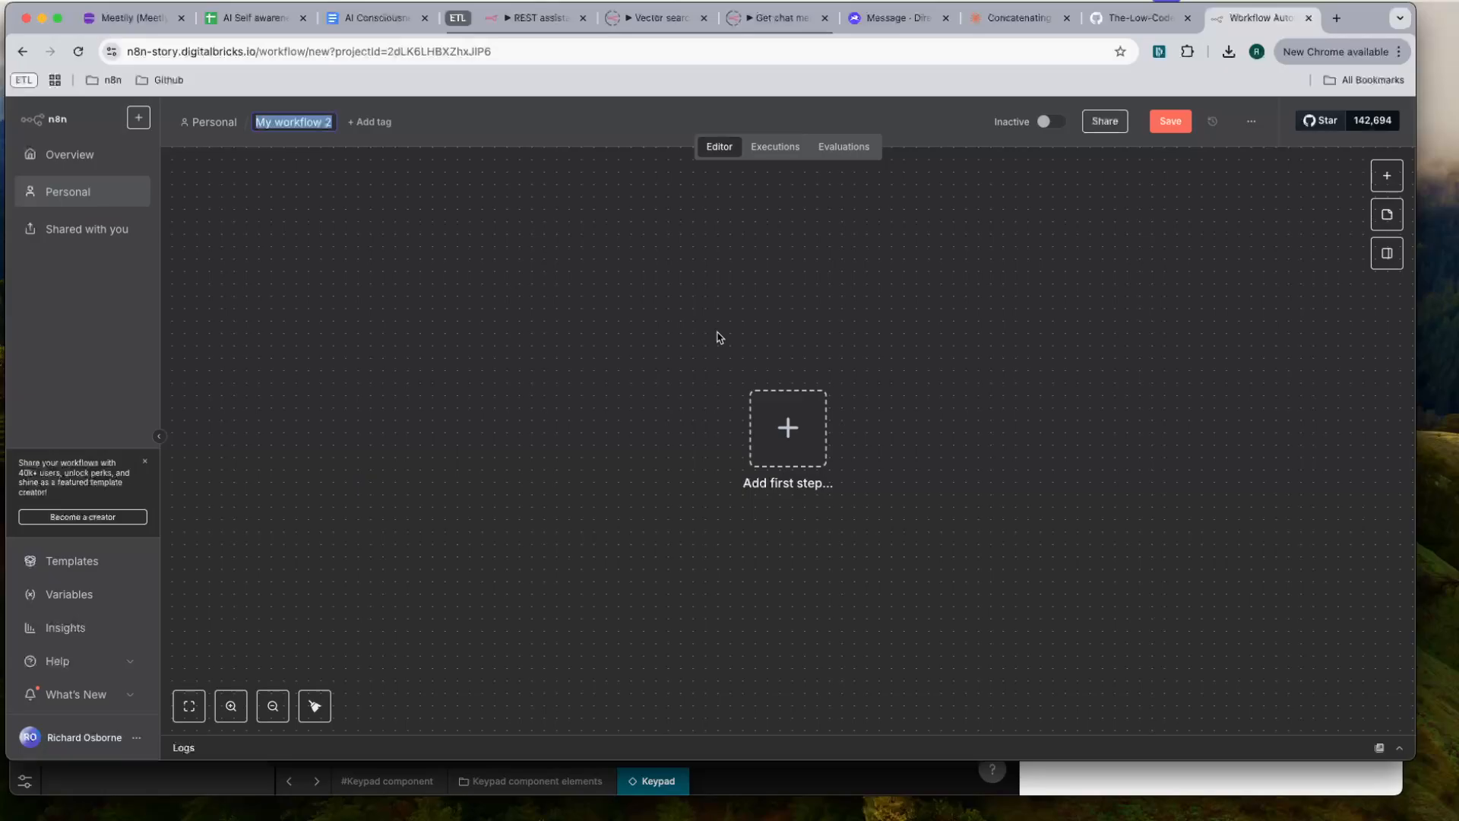
pyautogui.write('Ca')
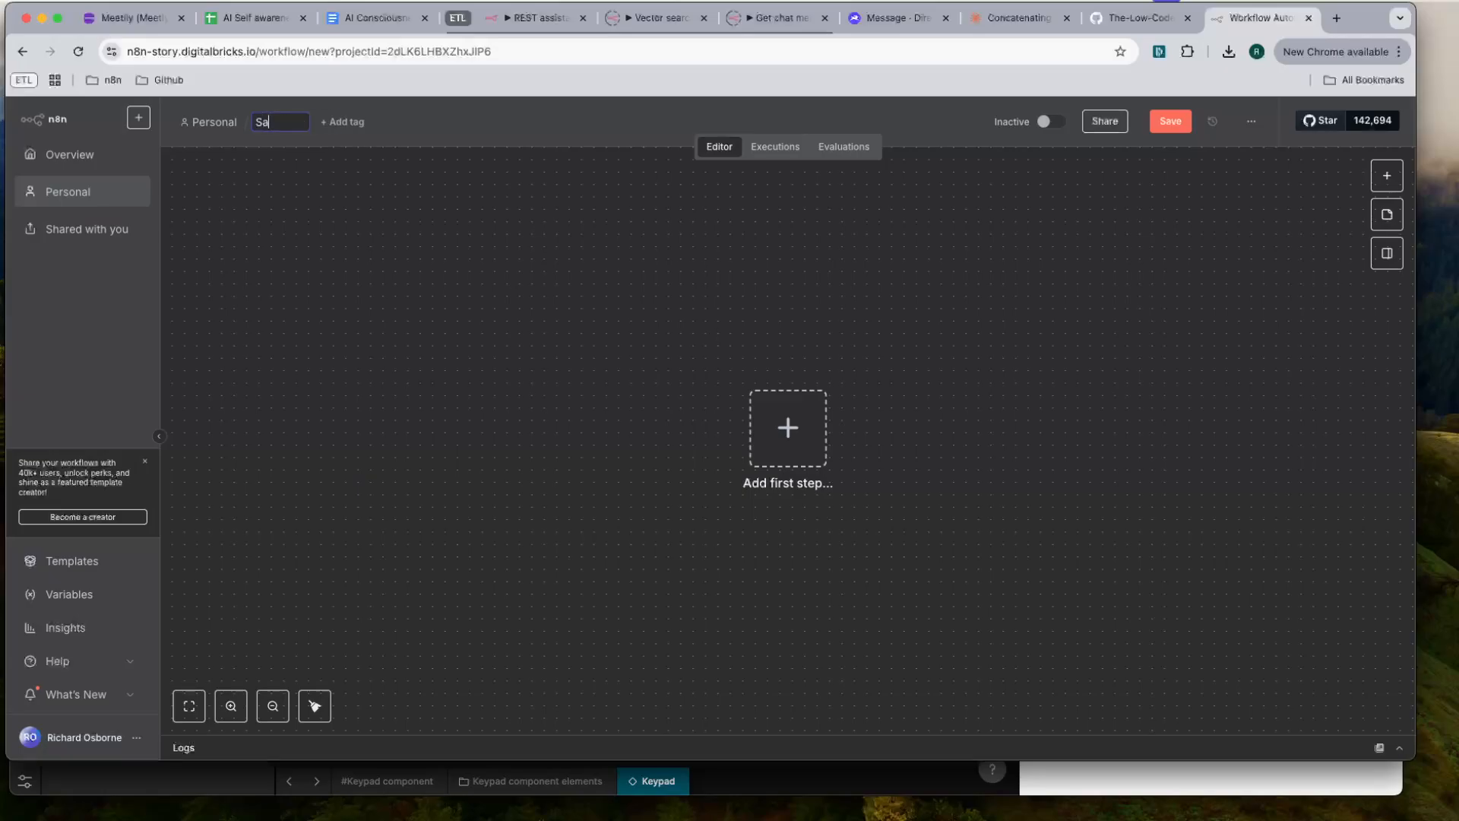
pyautogui.write('aS calculator')
pyautogui.press('Return')
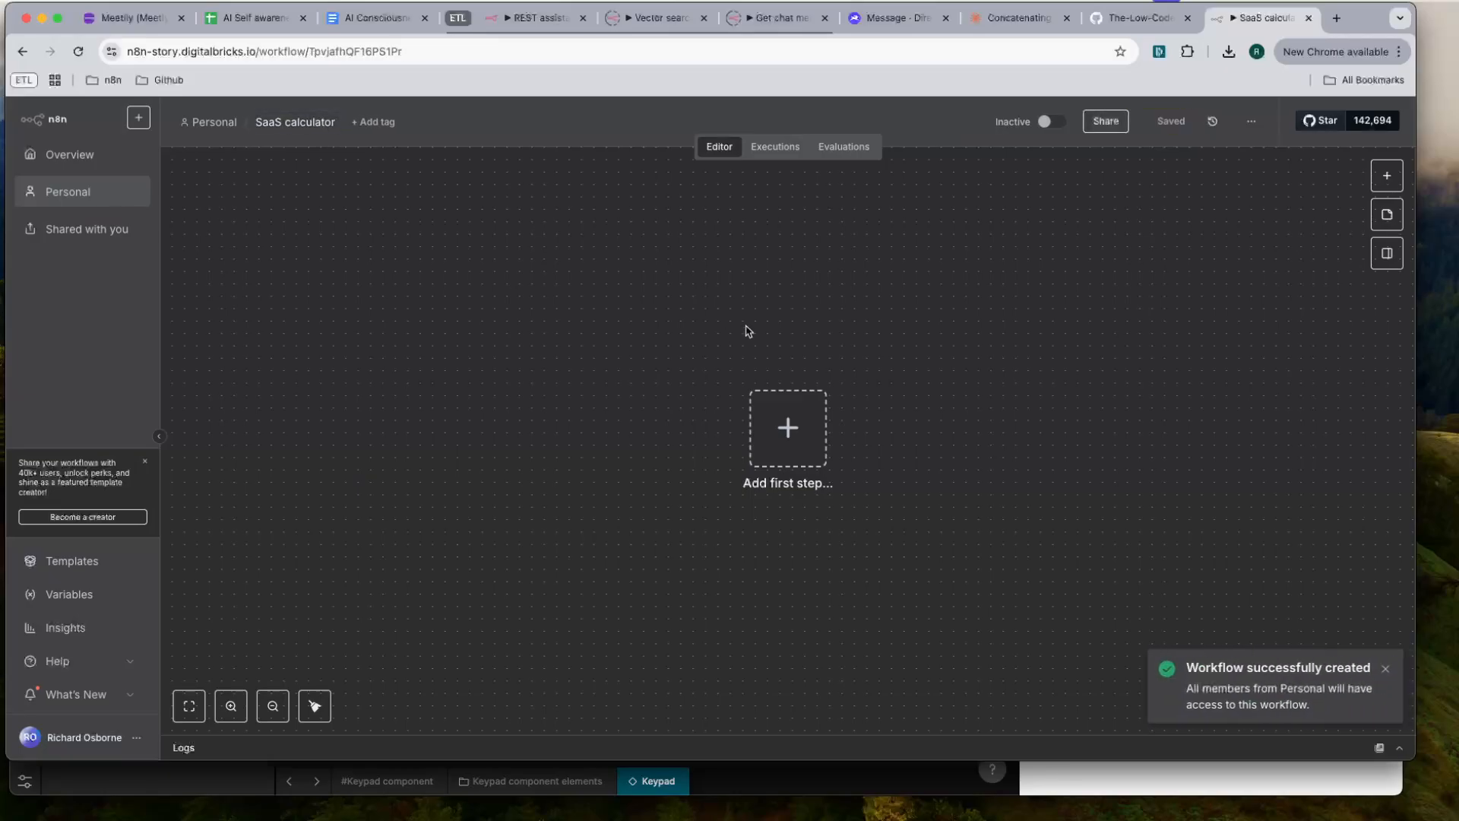
# - Add a Webhook trigger as the first step of the SaaS calculator workflow
pyautogui.click(779, 441)
pyautogui.write('webi')
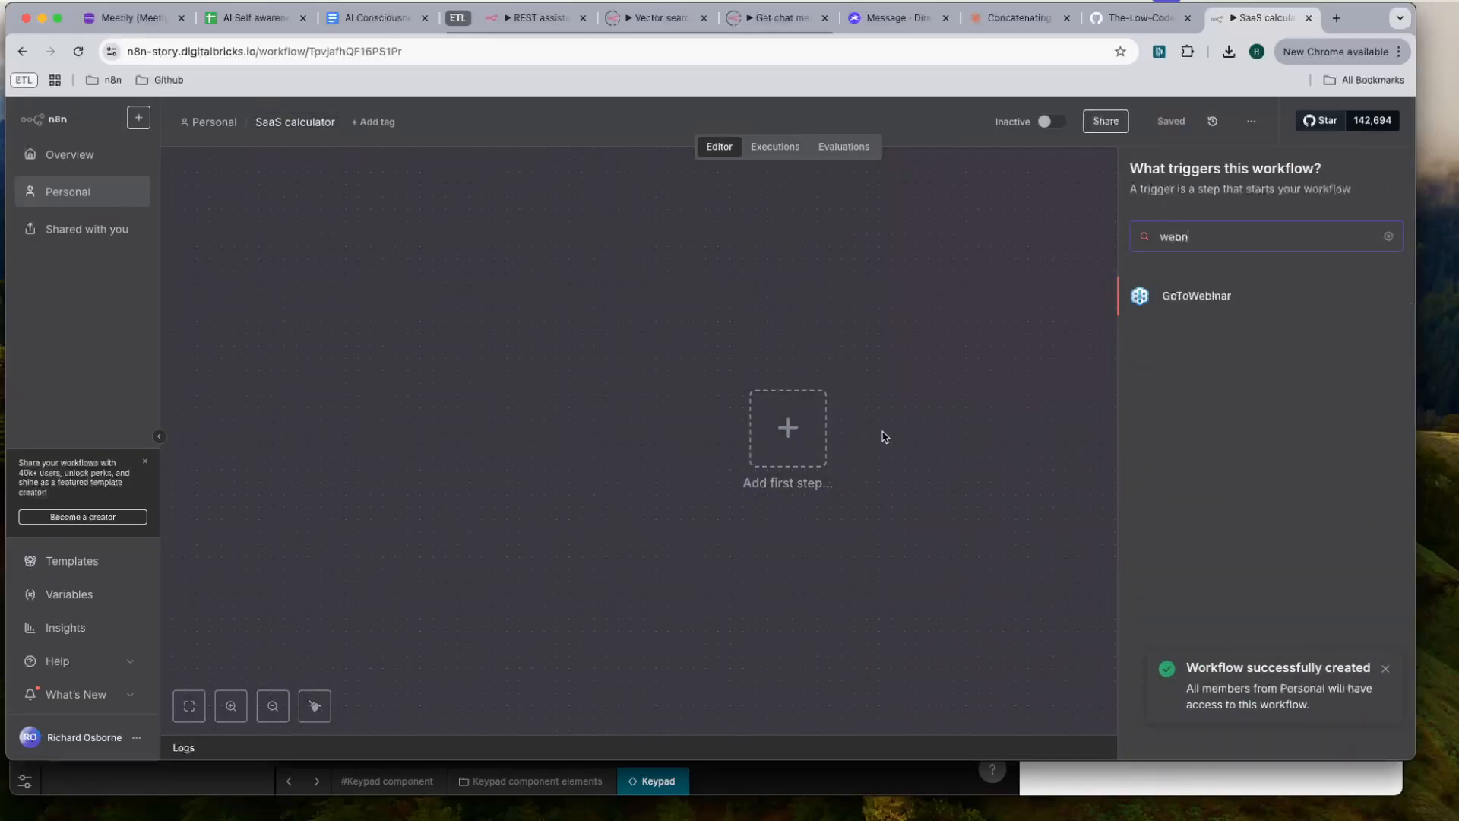
pyautogui.press('BackSpace')
pyautogui.write('jh')
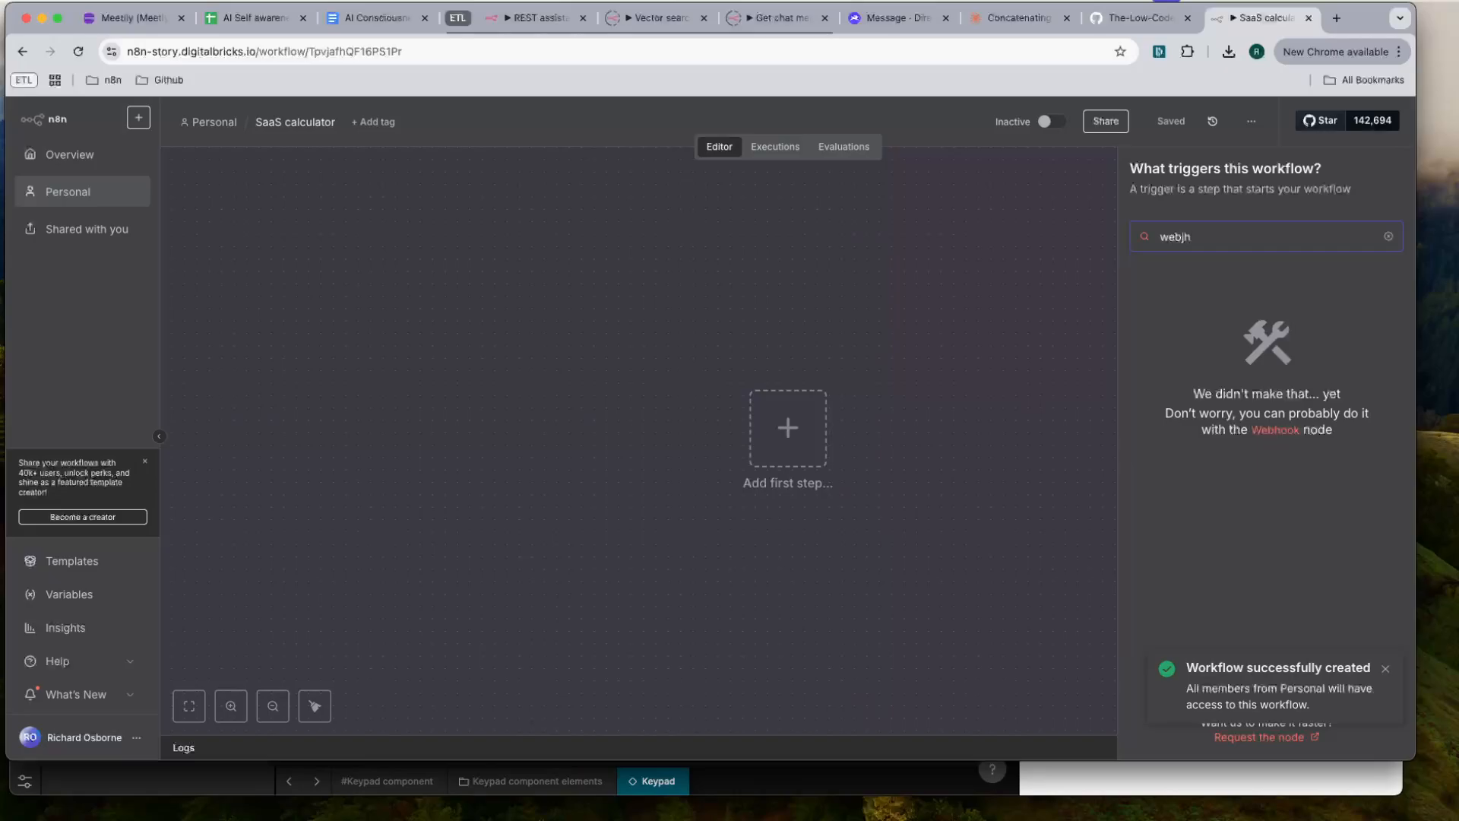
pyautogui.press('BackSpace')
pyautogui.press('BackSpace')
pyautogui.write('h')
pyautogui.click(1219, 308)
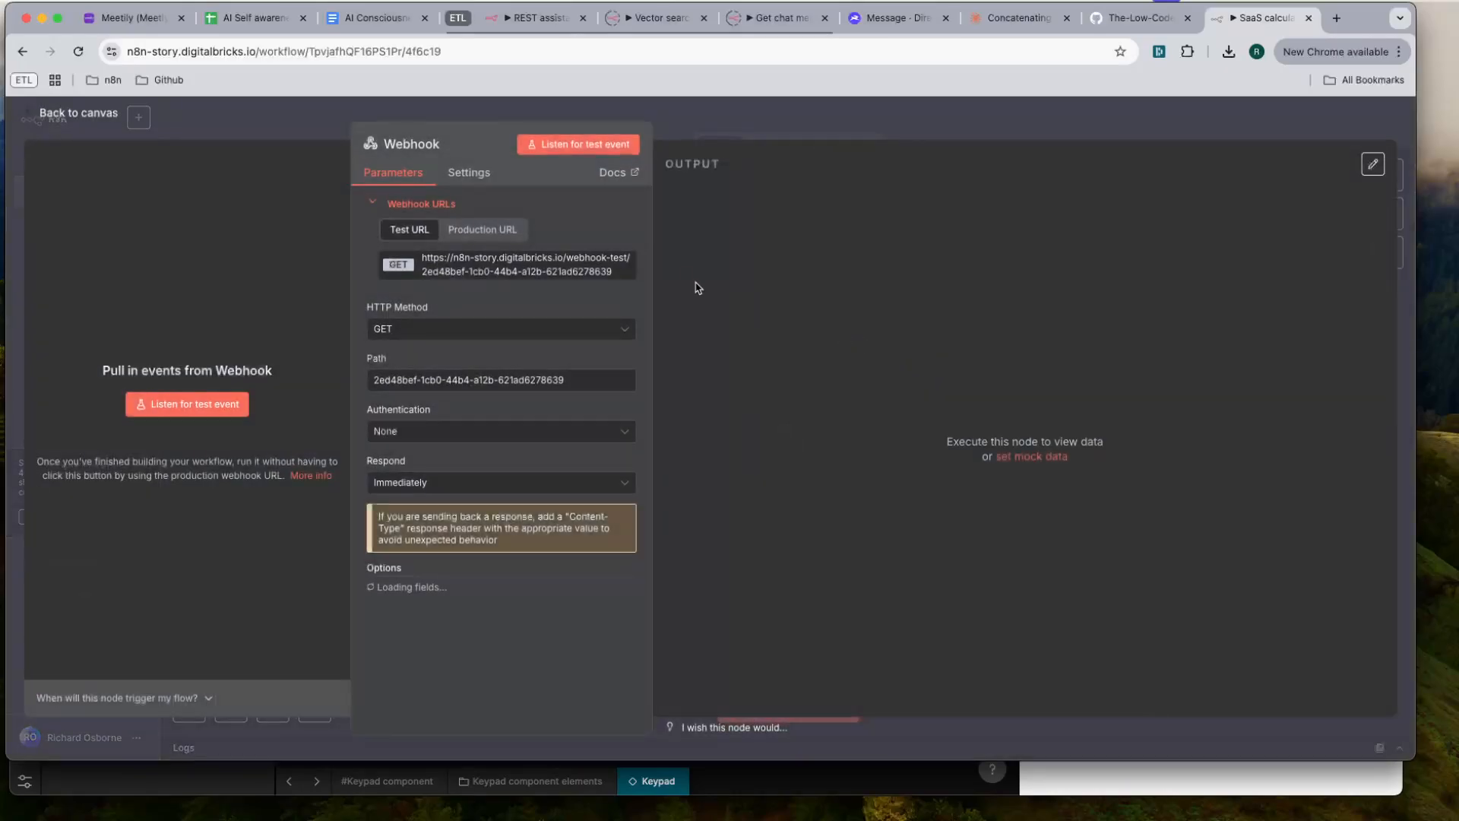
# - Set the Webhook's HTTP method to POST and its path to saas_calculator
pyautogui.click(498, 332)
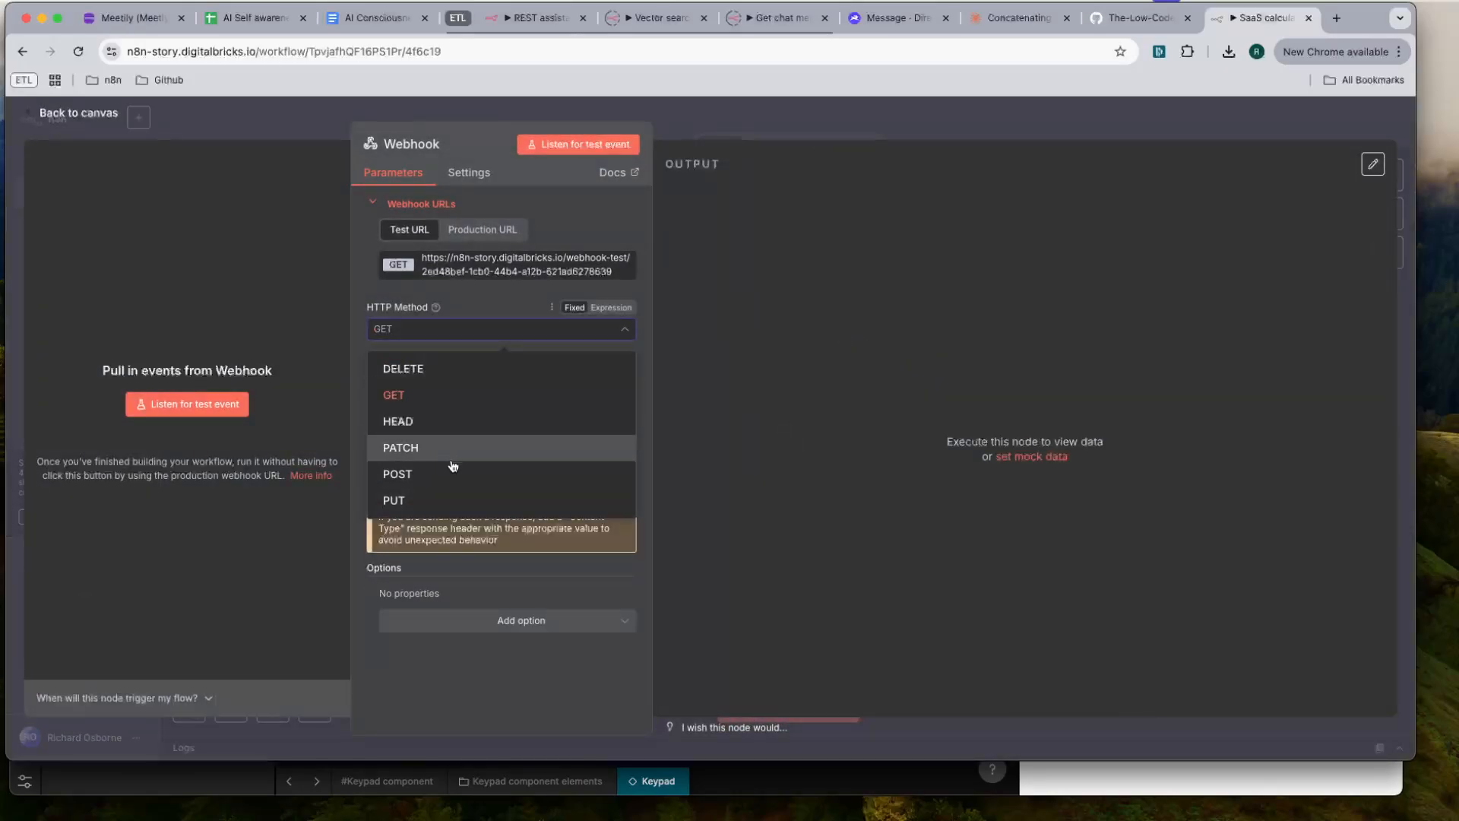
pyautogui.click(453, 474)
pyautogui.tripleClick(454, 380)
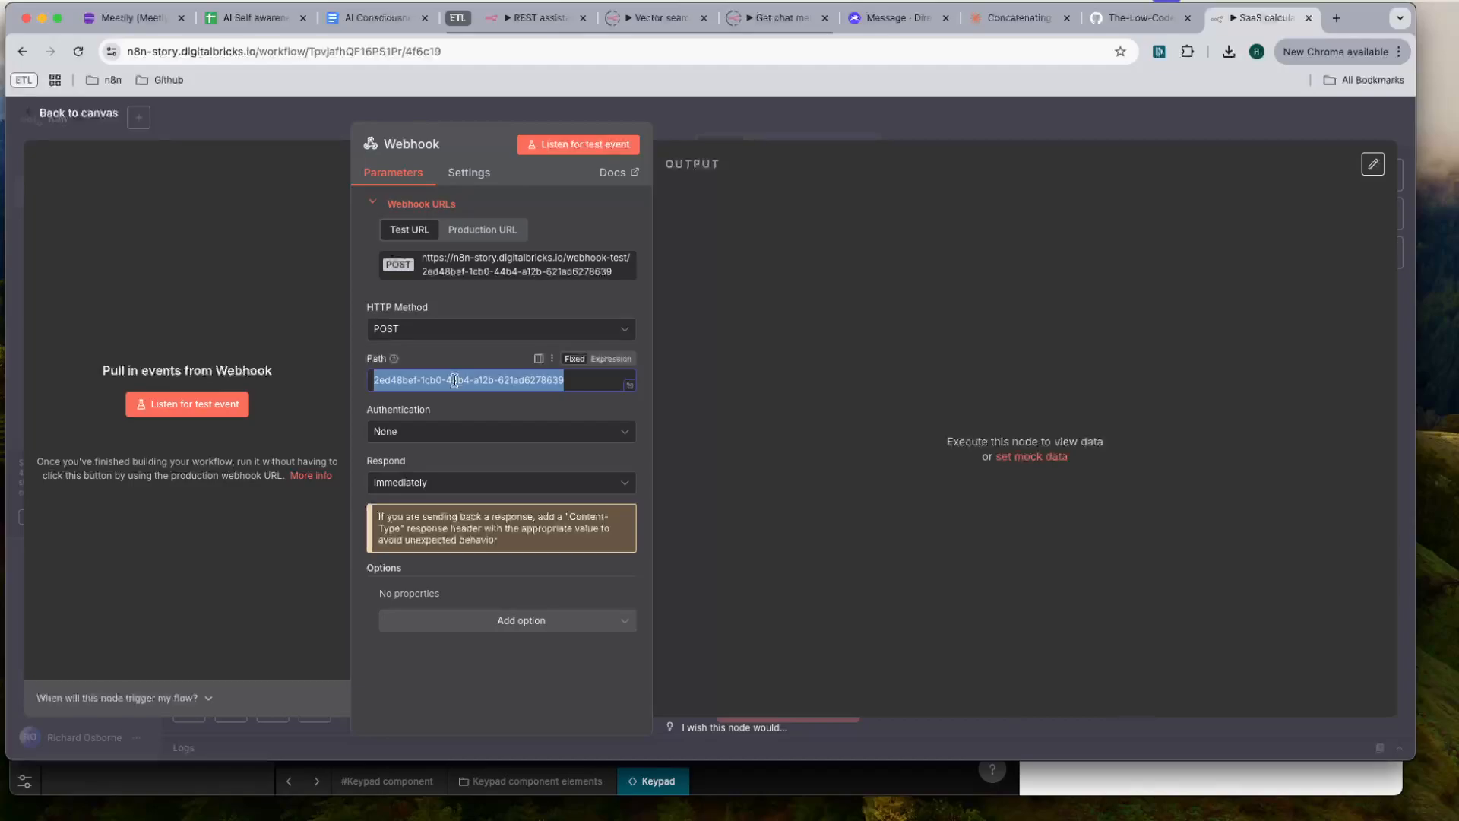
pyautogui.write('saas')
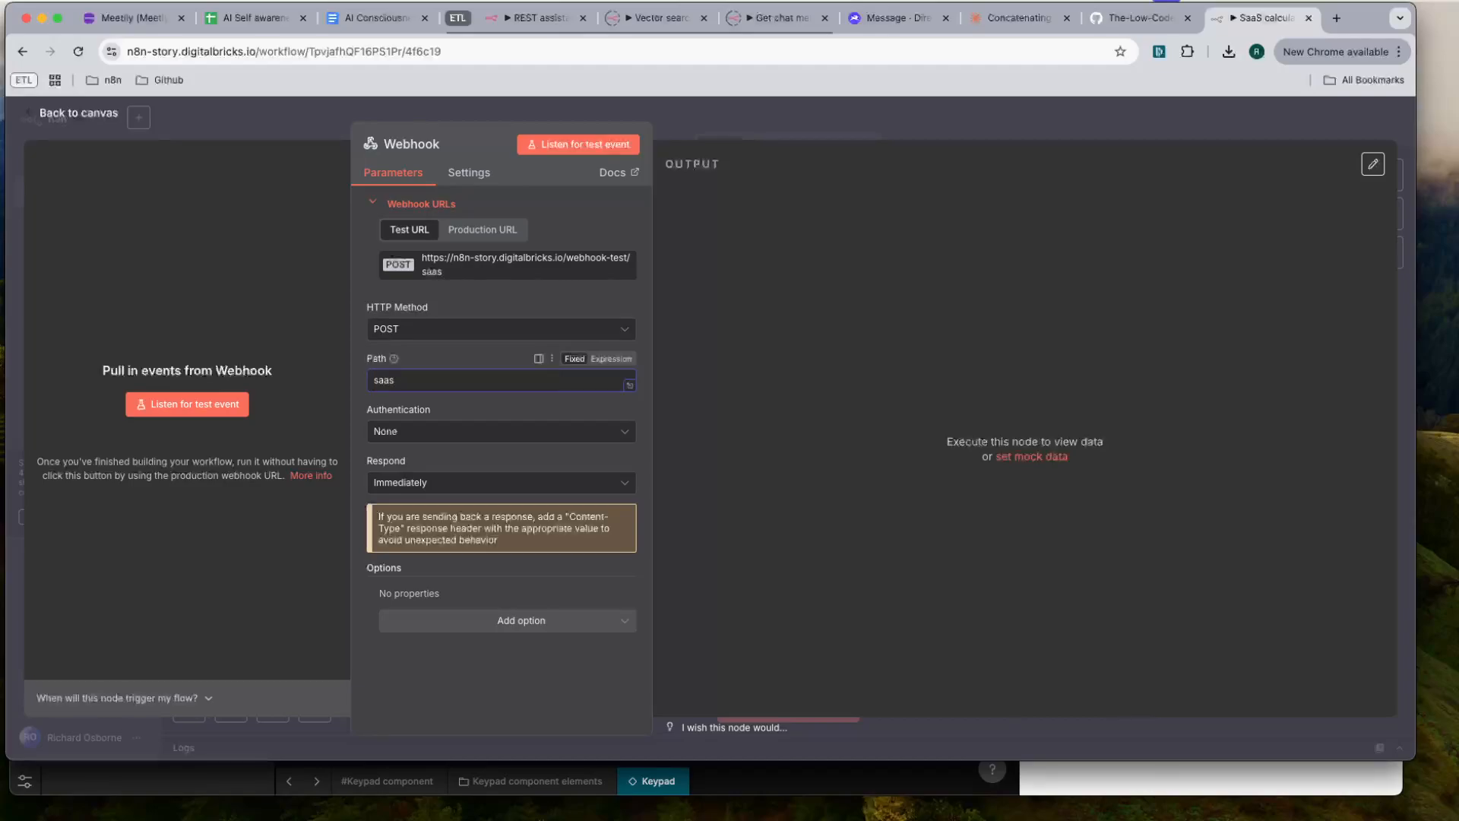
pyautogui.write('_calculator')
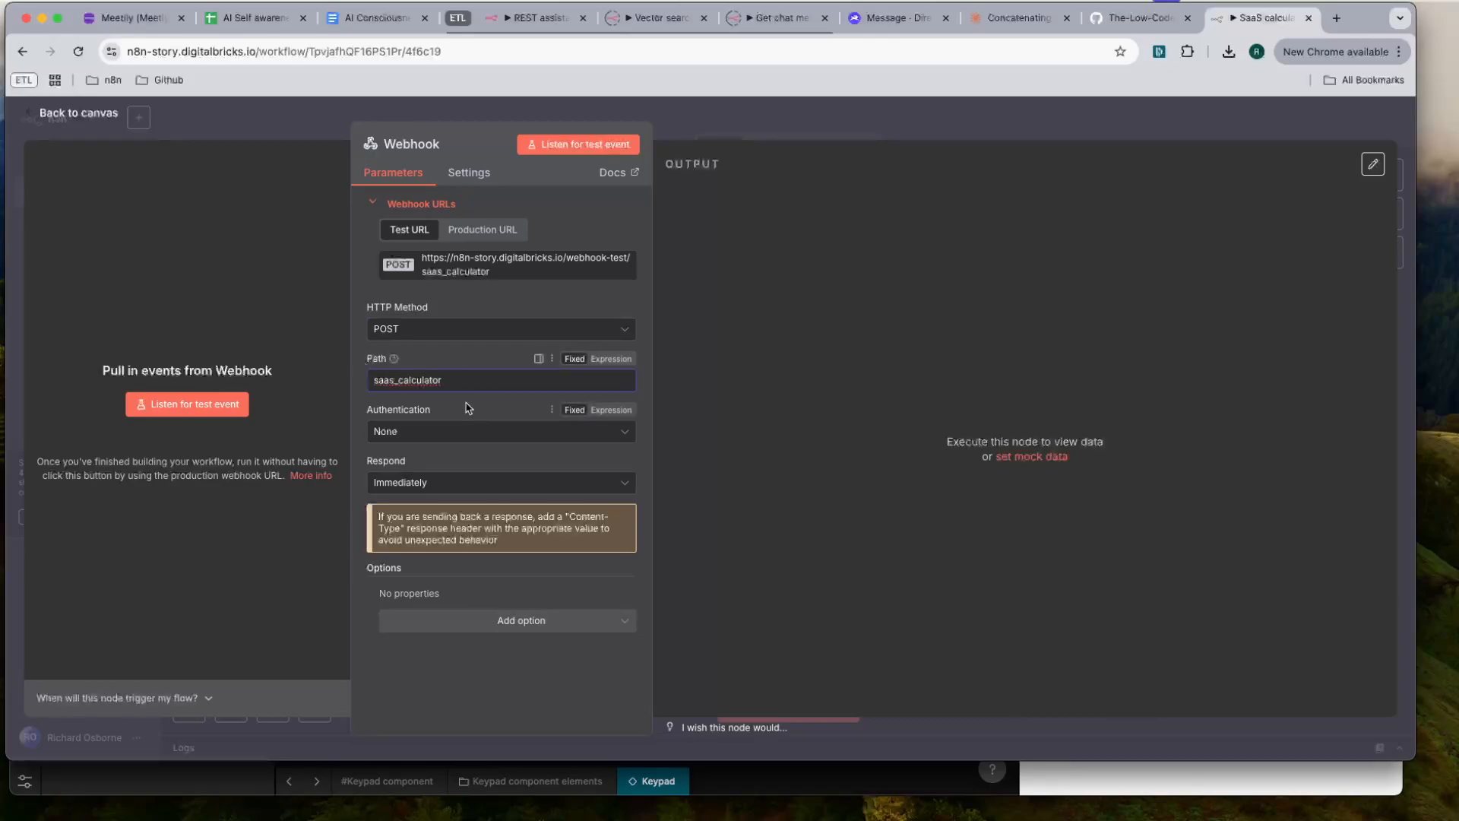
# - Make the Webhook respond When Last Node Finishes and return to the canvas
pyautogui.click(460, 482)
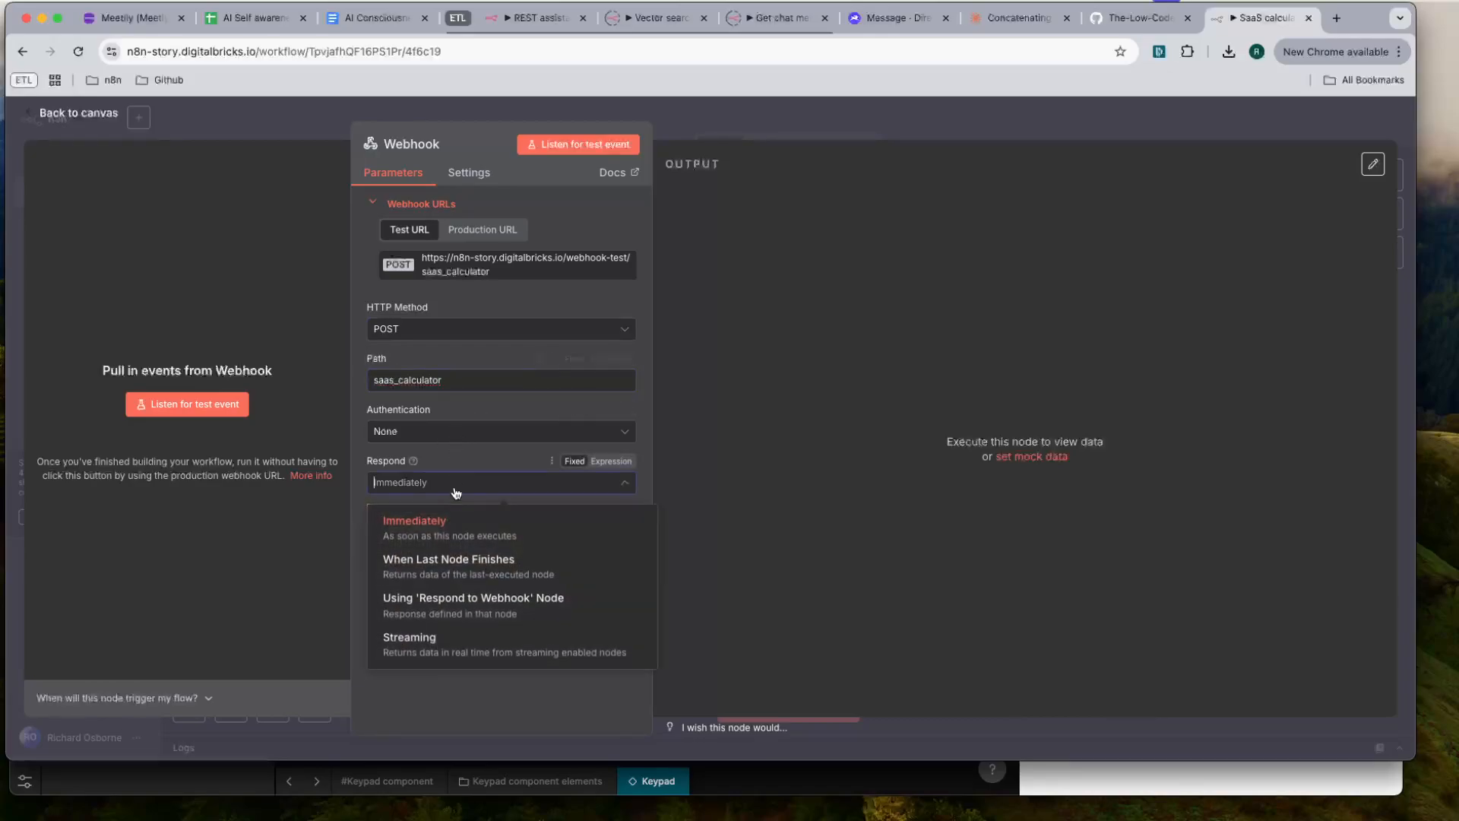
pyautogui.click(454, 565)
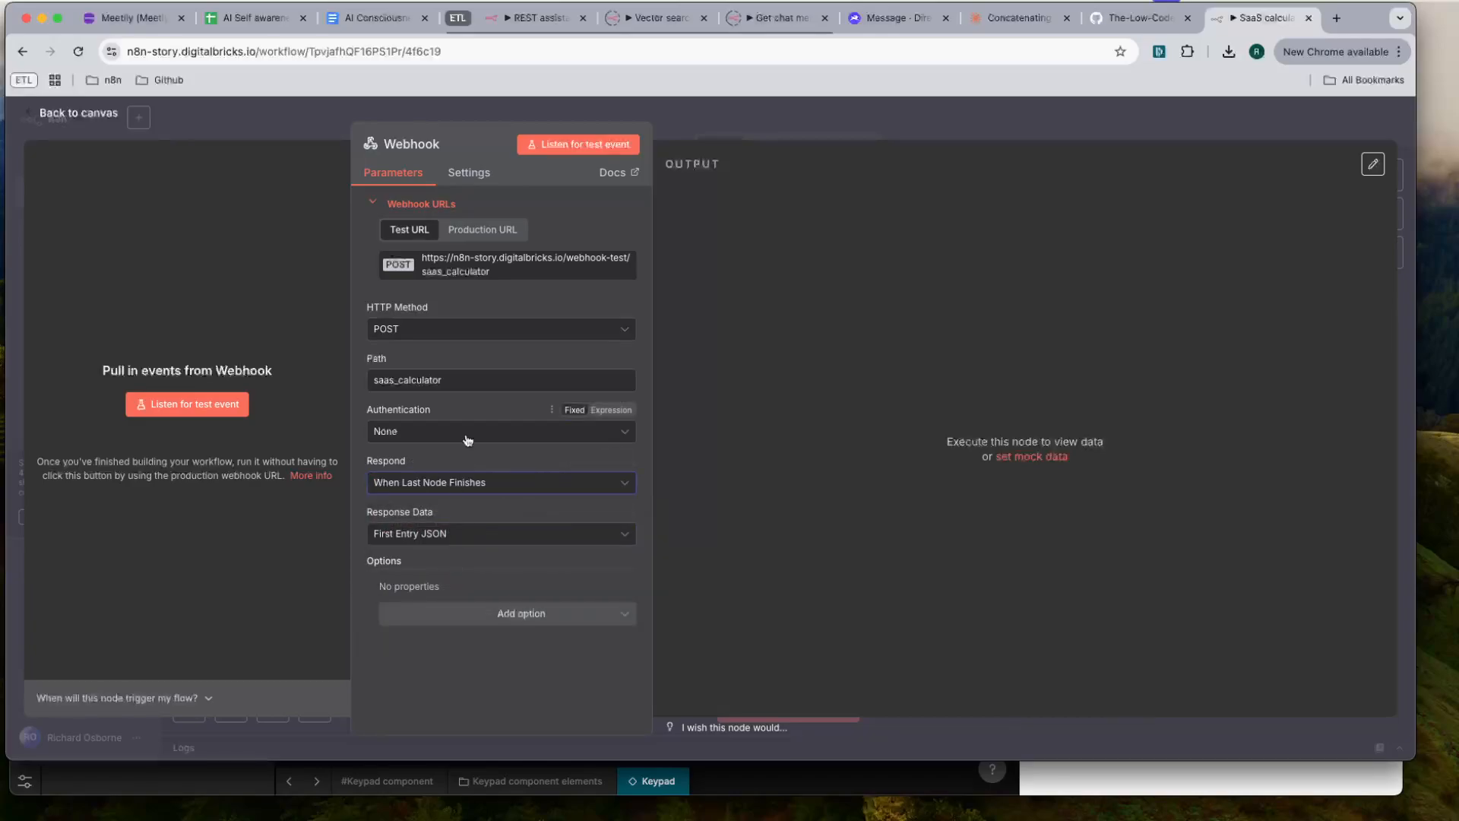
pyautogui.click(874, 114)
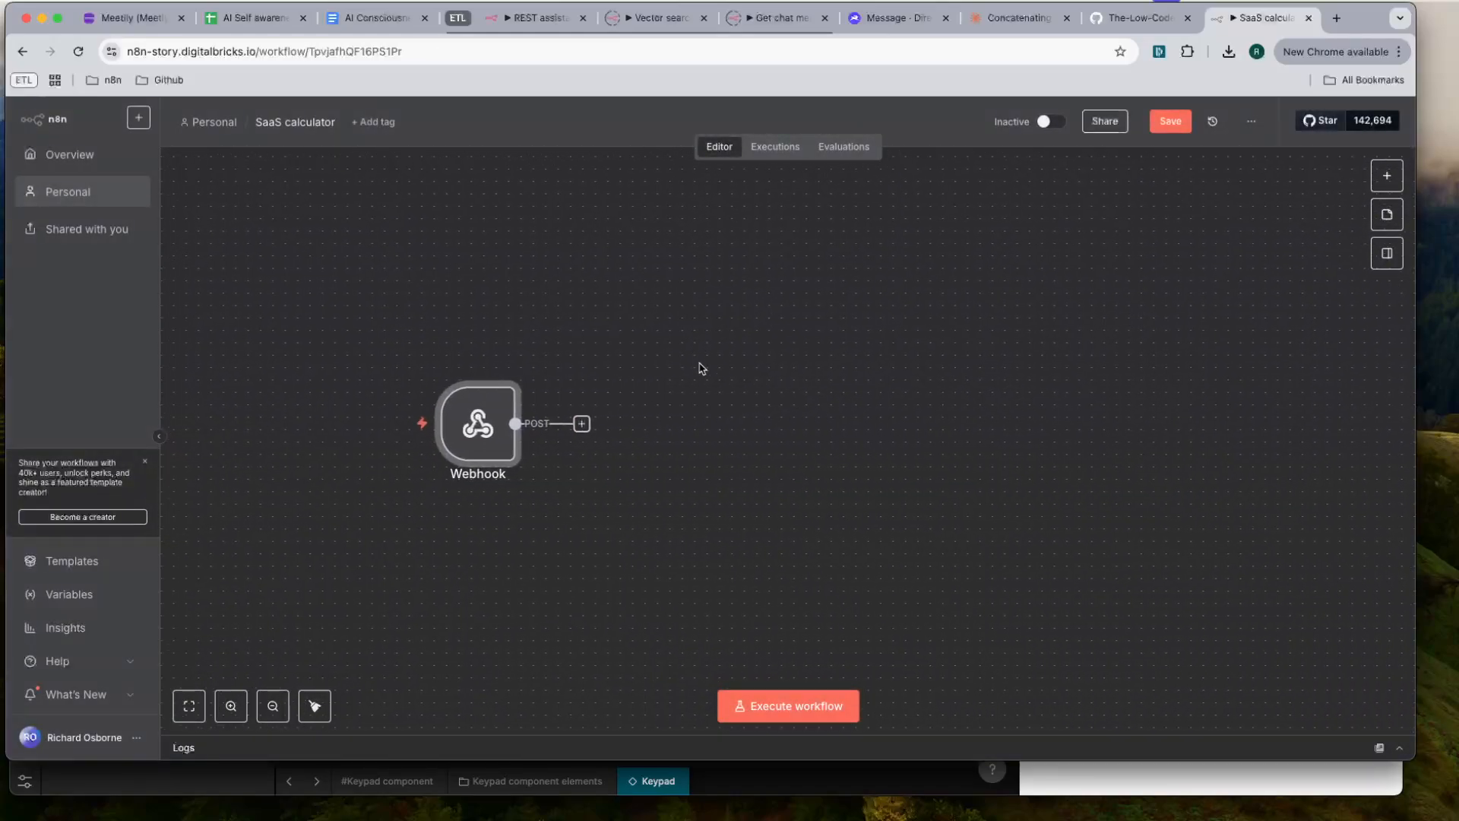
# - Add a Basic LLM Chain after the Webhook and set its user message prompt source to Define below
pyautogui.click(582, 423)
pyautogui.write('llm')
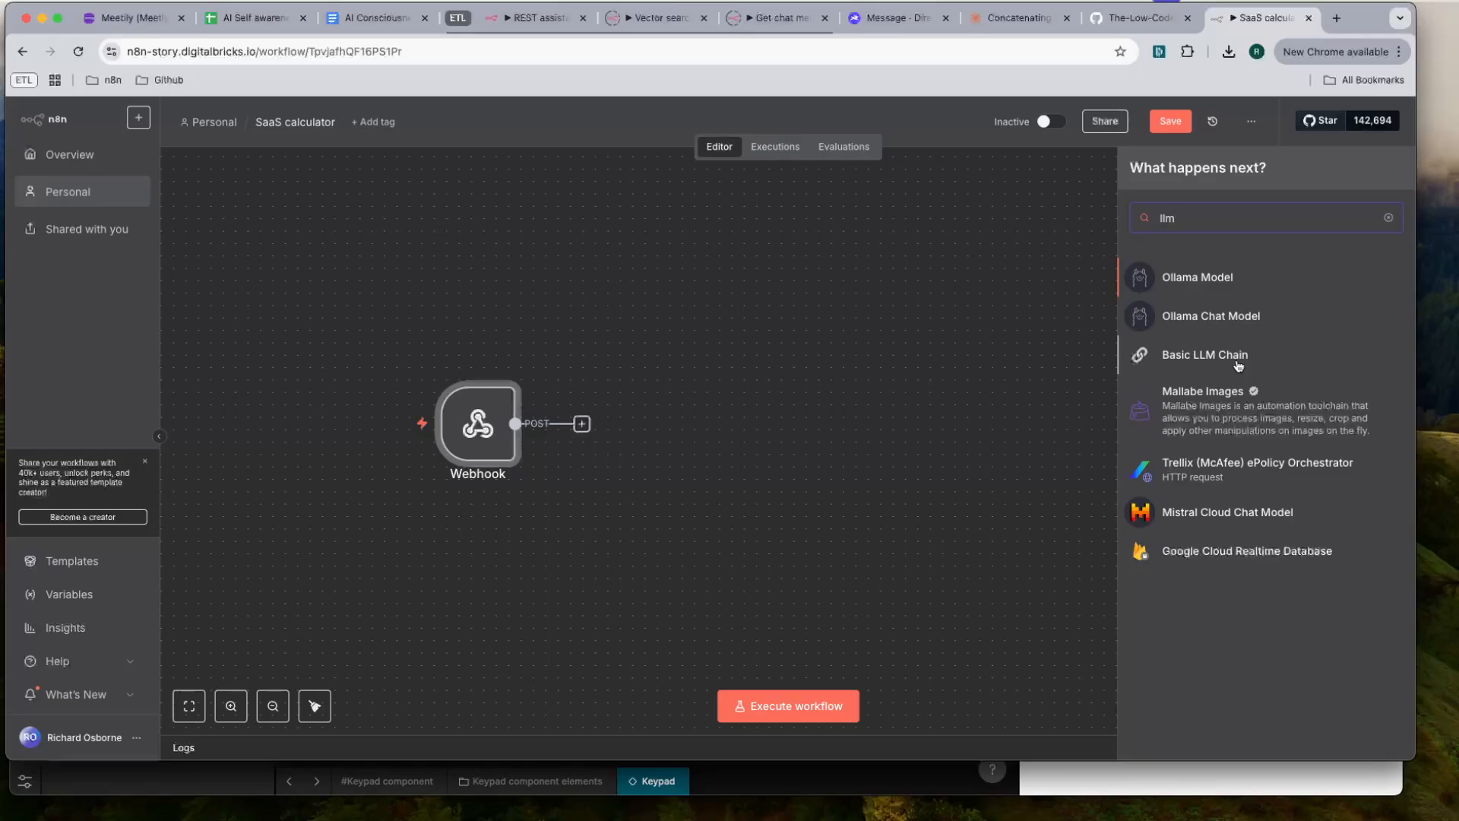
pyautogui.click(1216, 355)
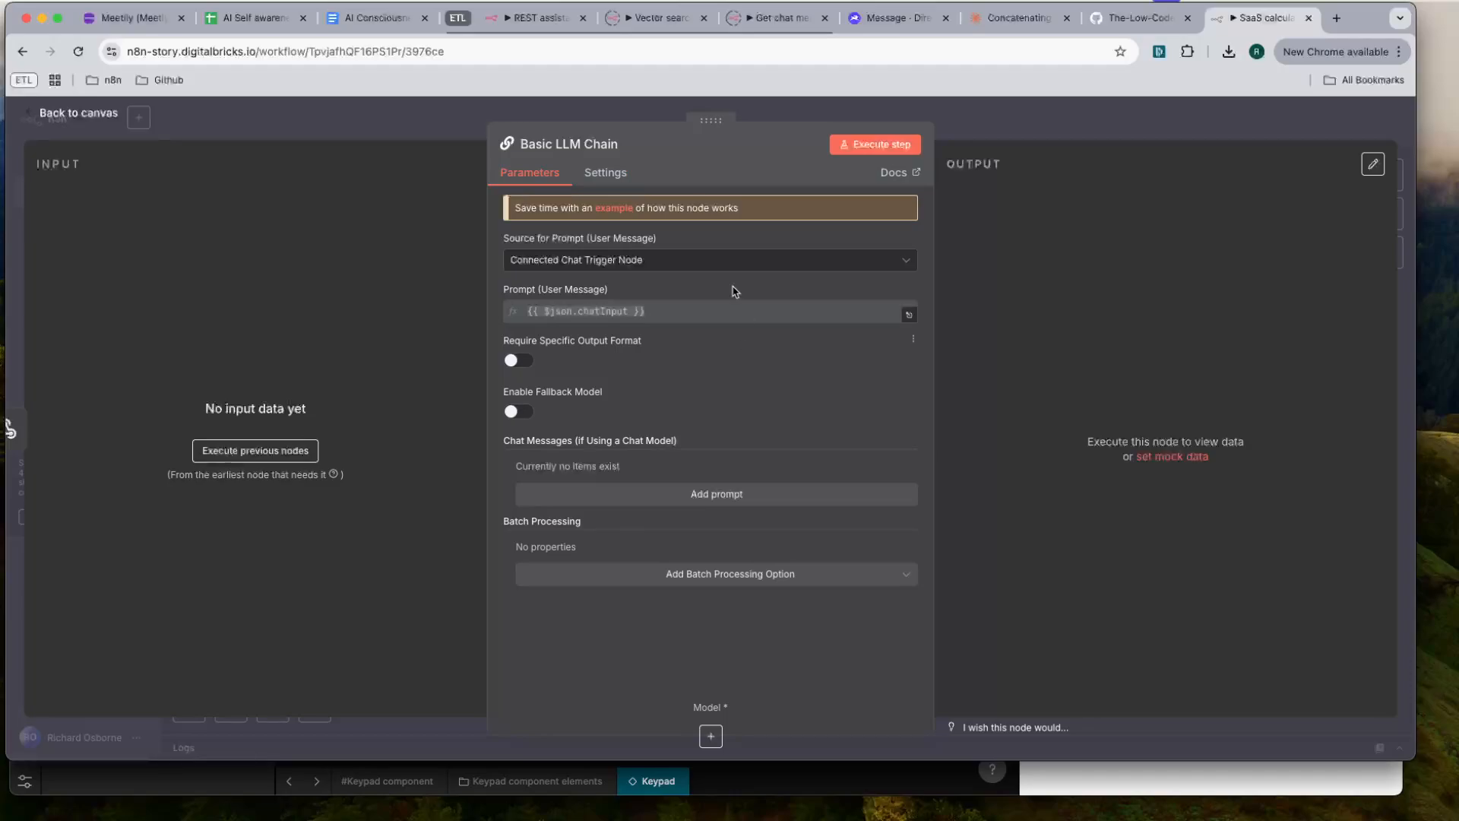
pyautogui.click(708, 266)
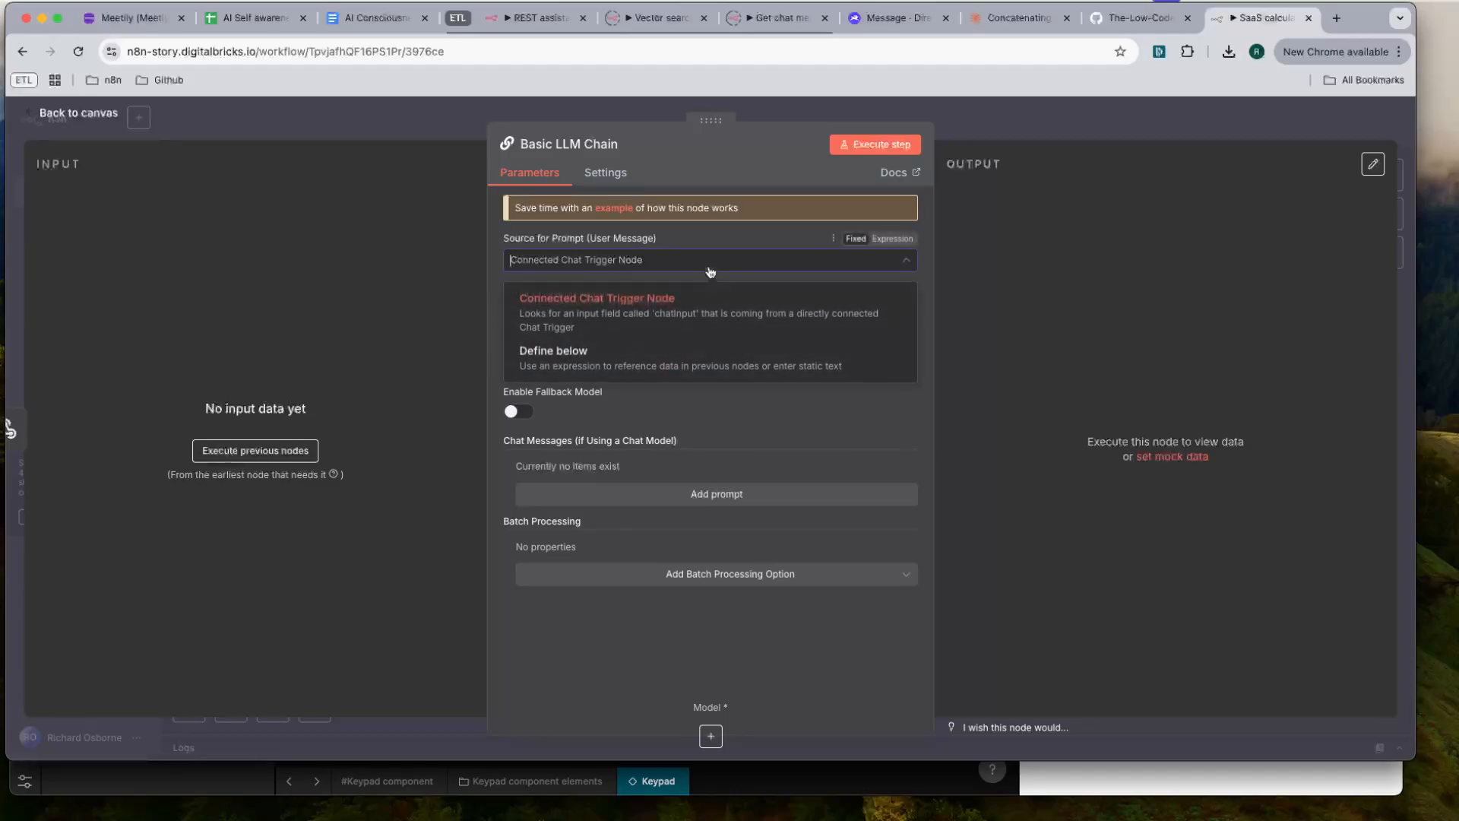
pyautogui.click(676, 370)
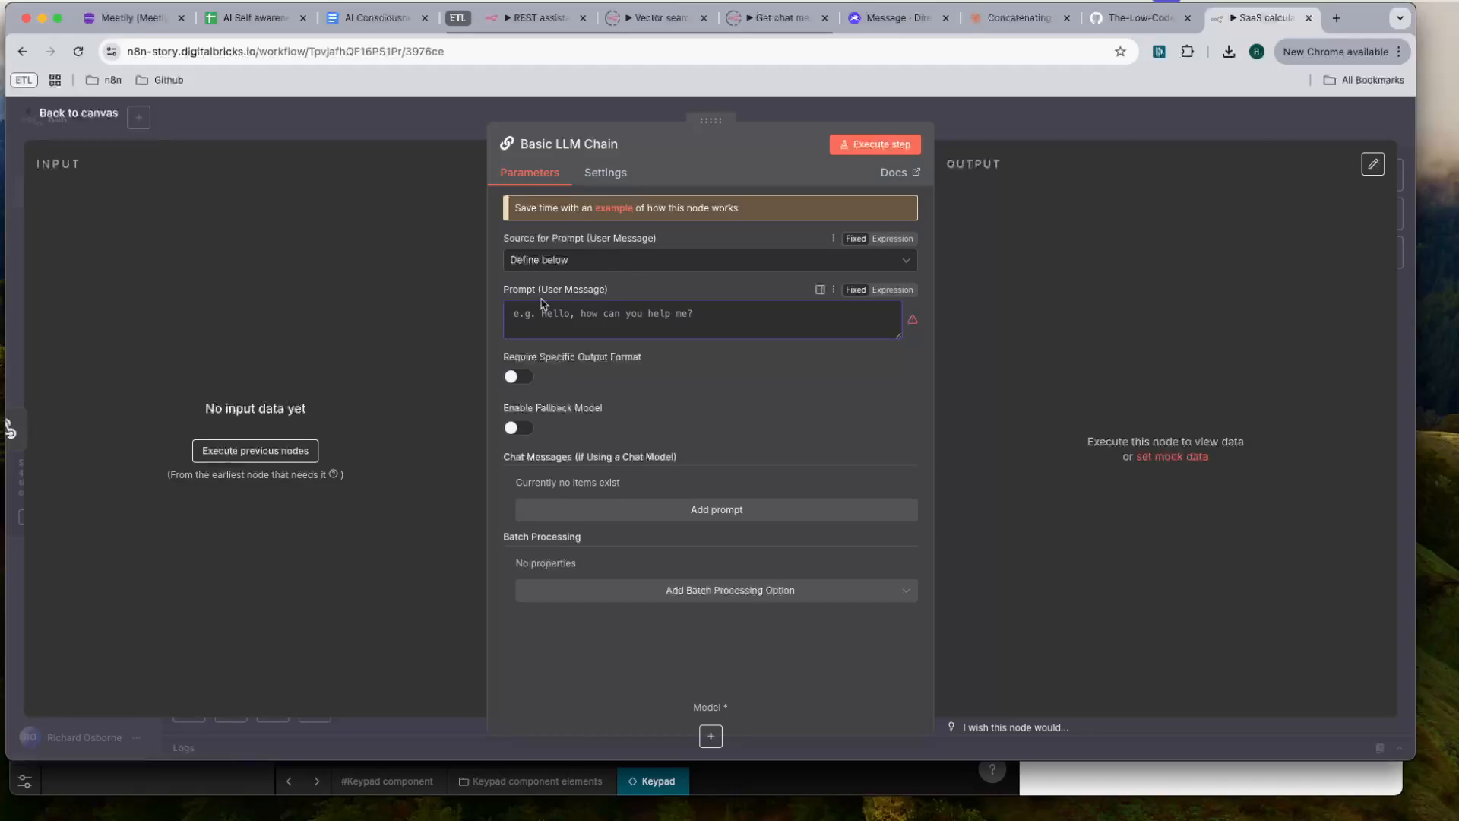
pyautogui.click(615, 318)
# - Rename the Basic LLM Chain node "Calculate SaaS stuff" and return to the canvas
pyautogui.click(570, 143)
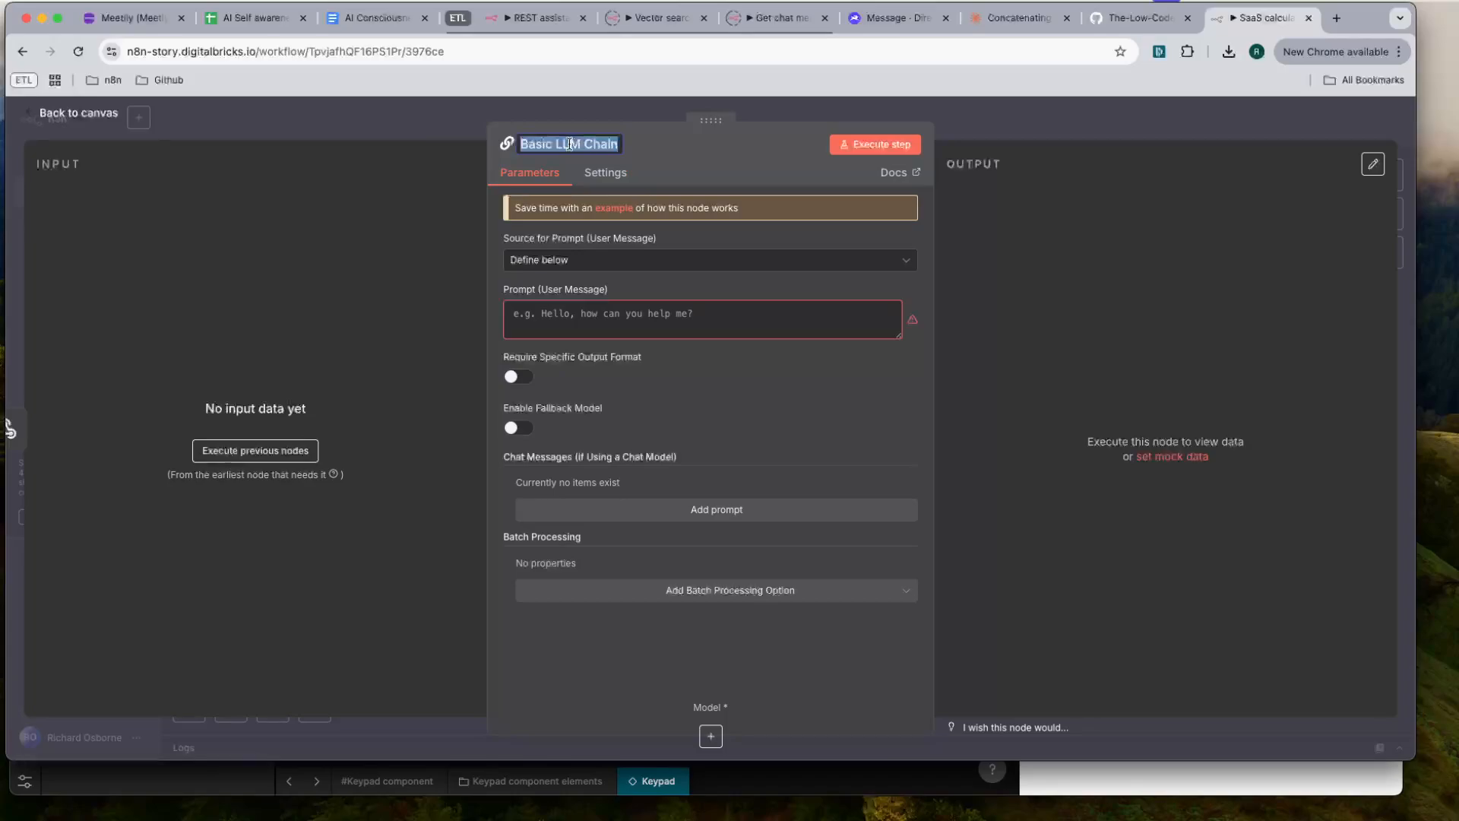
pyautogui.write('Calculate Sa')
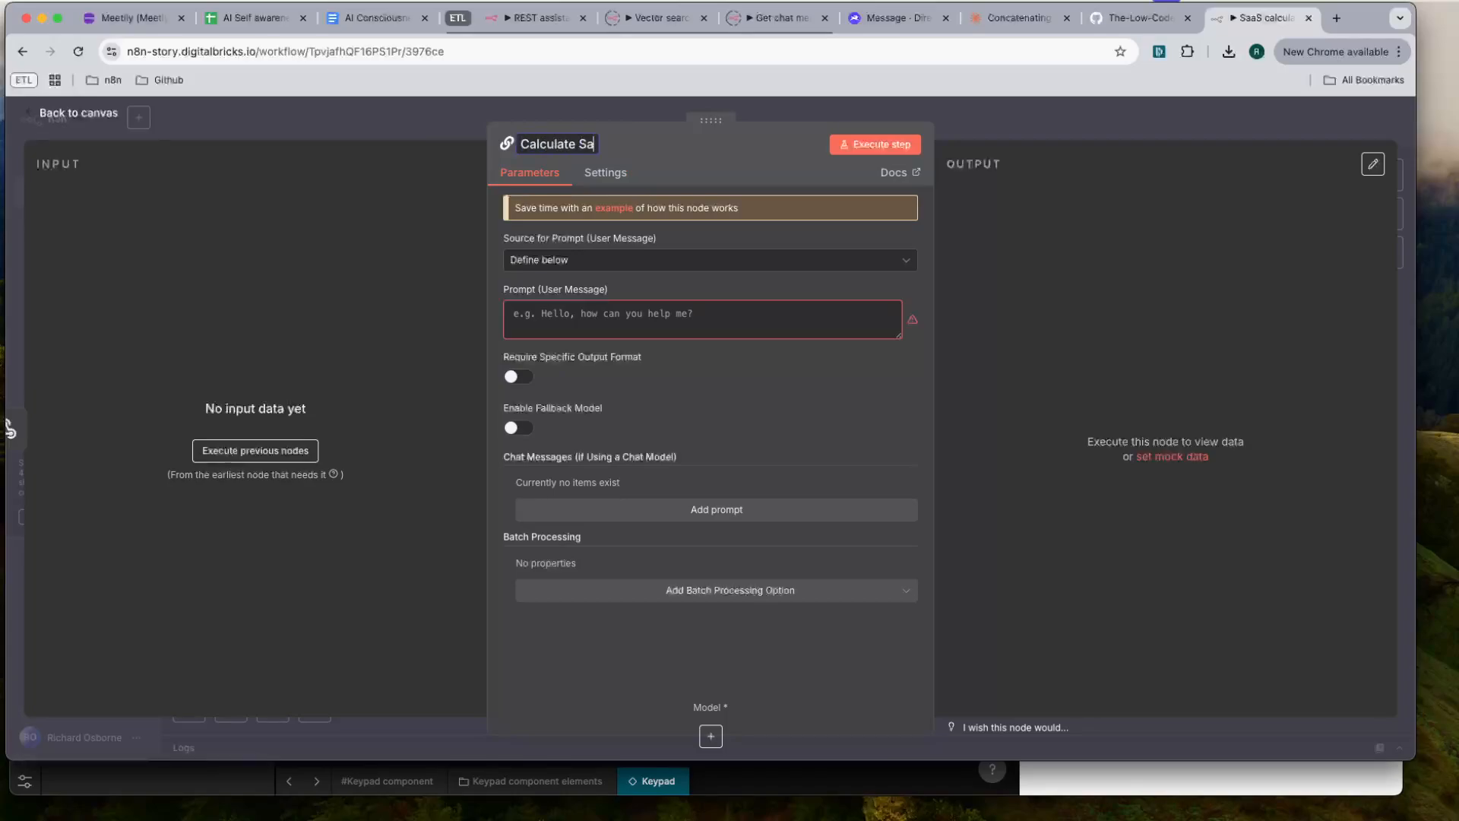
pyautogui.write('as stuff')
pyautogui.press('Return')
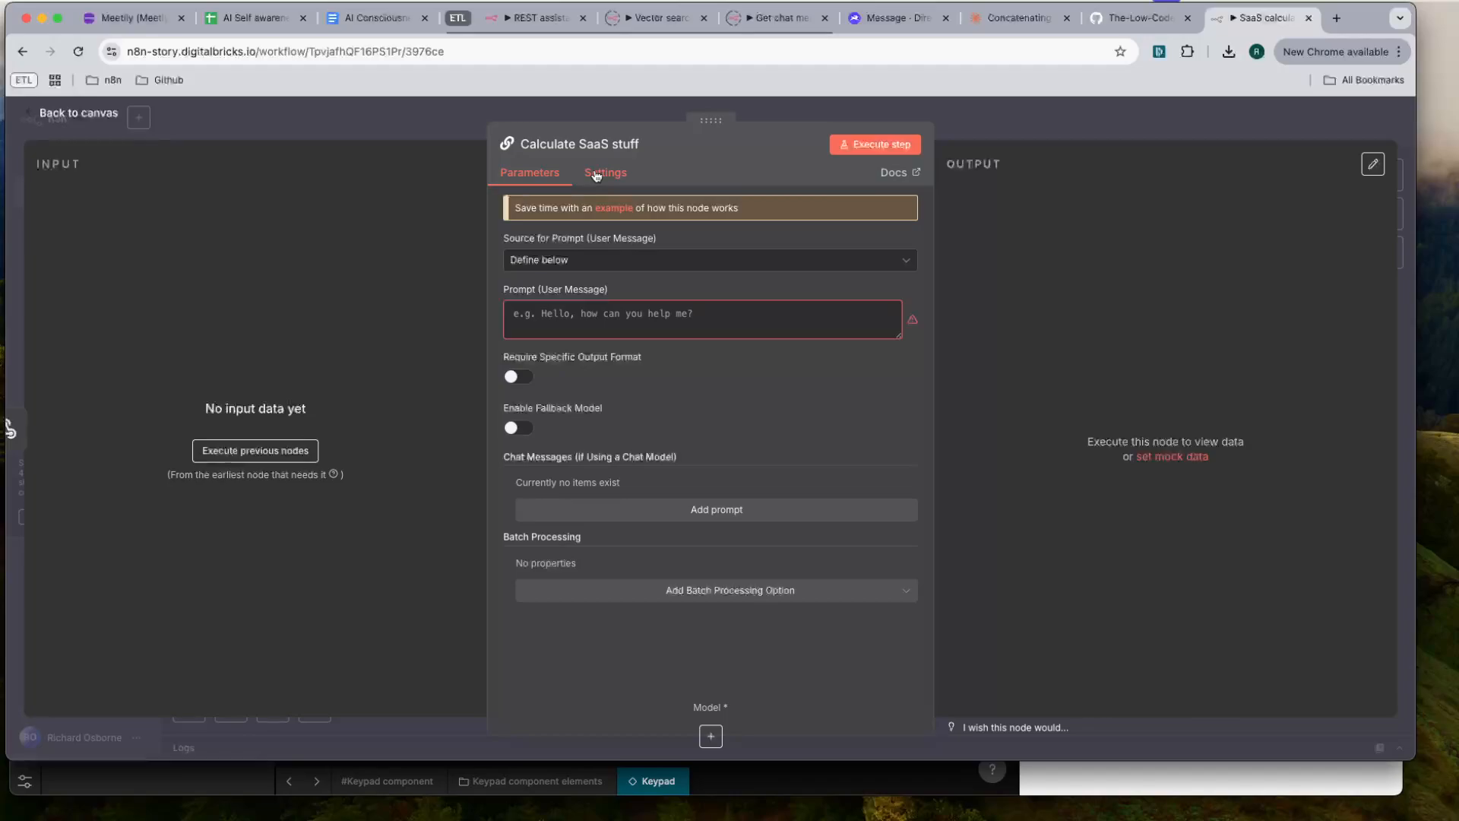
pyautogui.click(1054, 112)
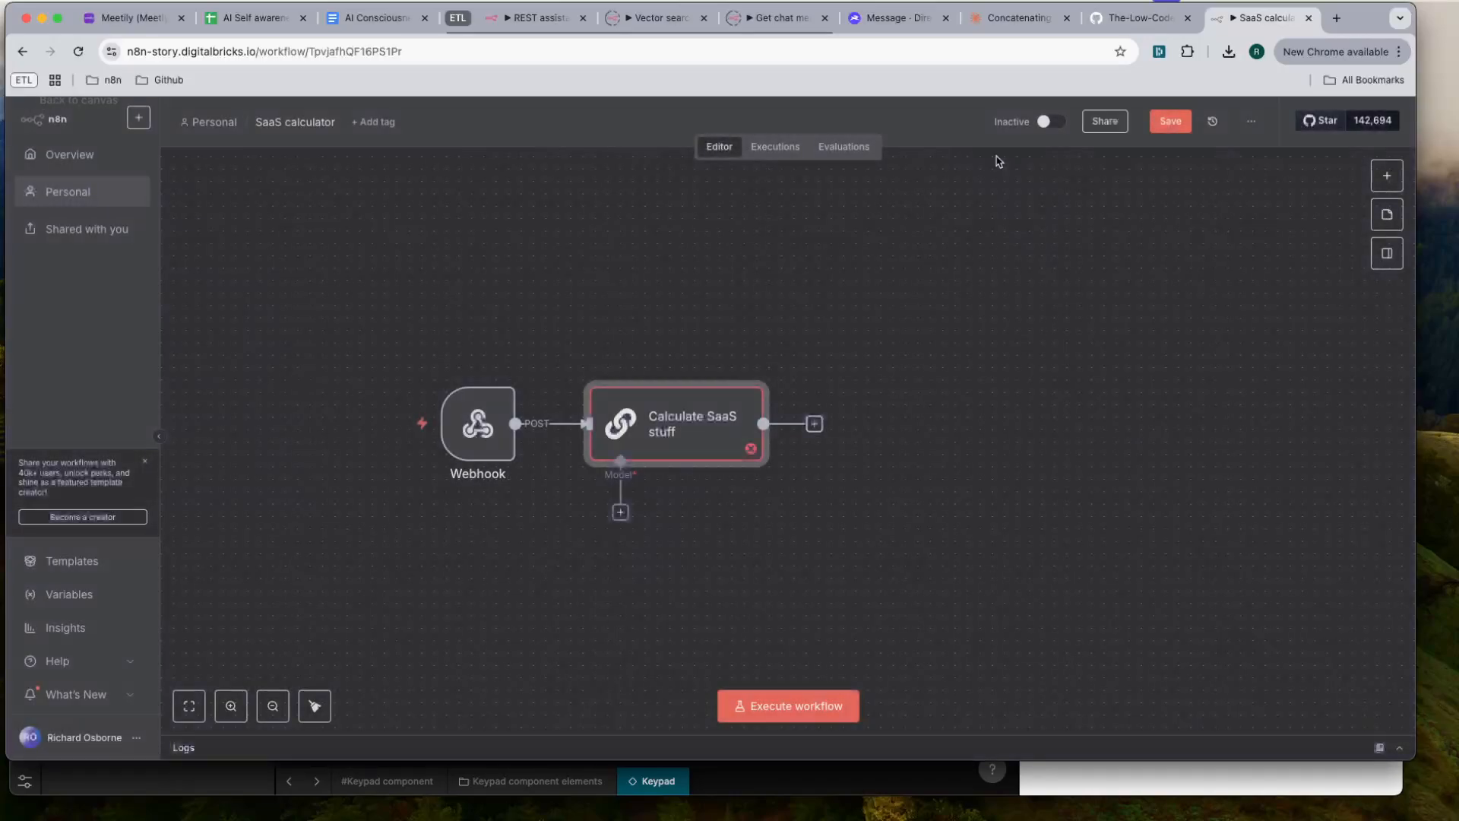
# - Save the SaaS calculator workflow and try to execute it
pyautogui.hscroll(-1, 485, 464)
pyautogui.scroll(-1, 484, 464)
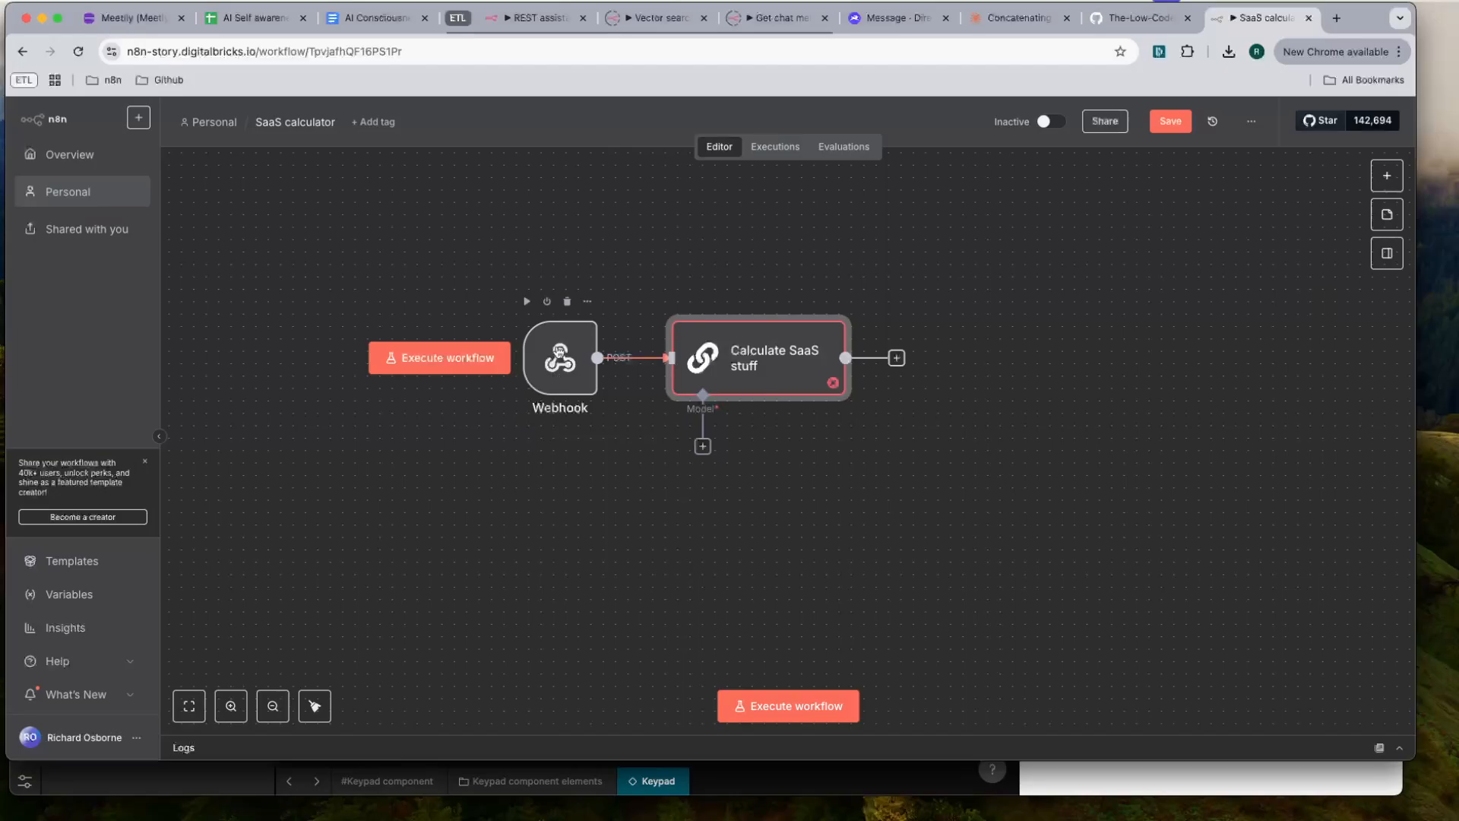
pyautogui.click(1170, 121)
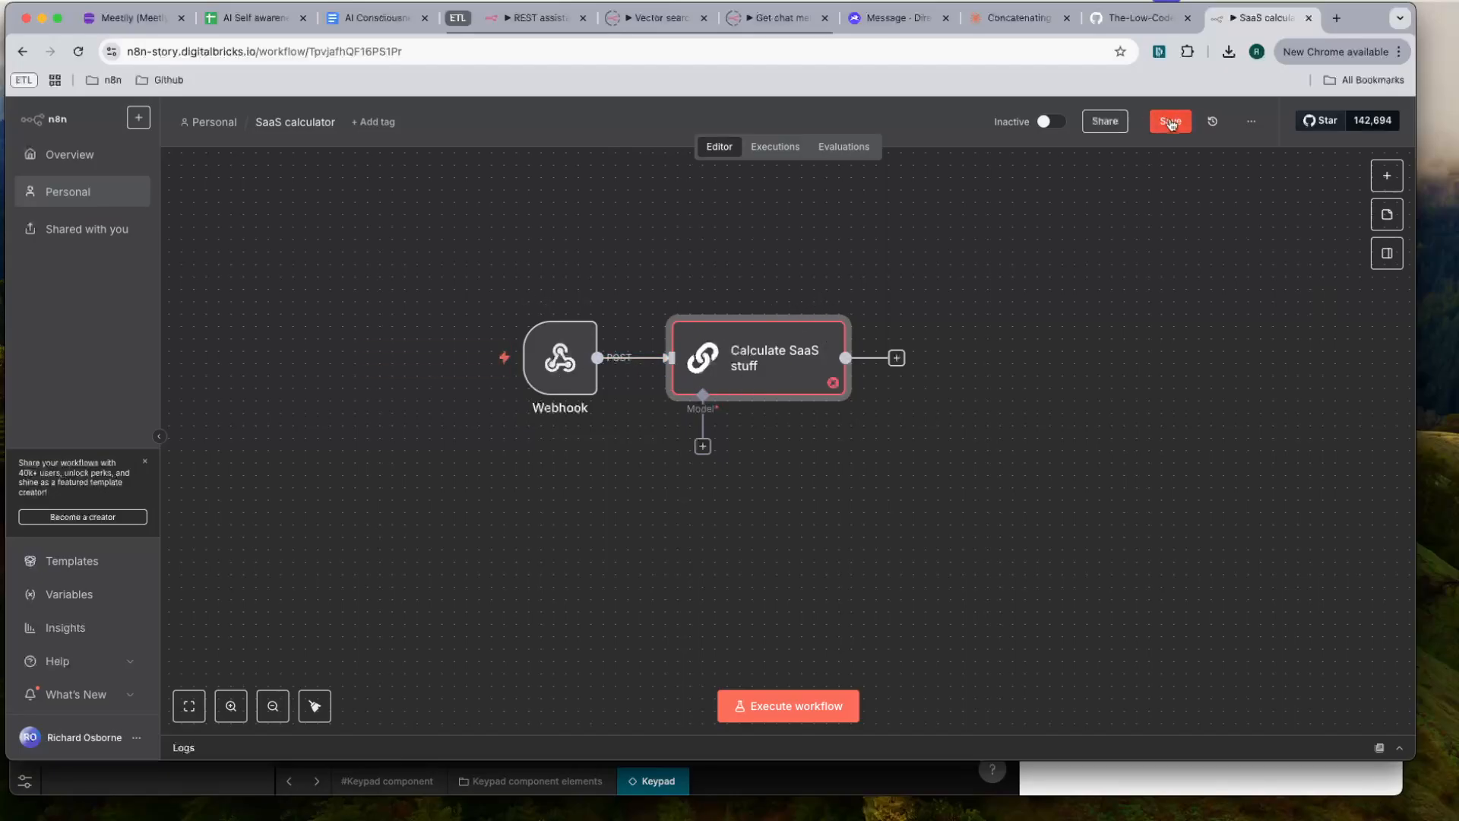
pyautogui.click(797, 709)
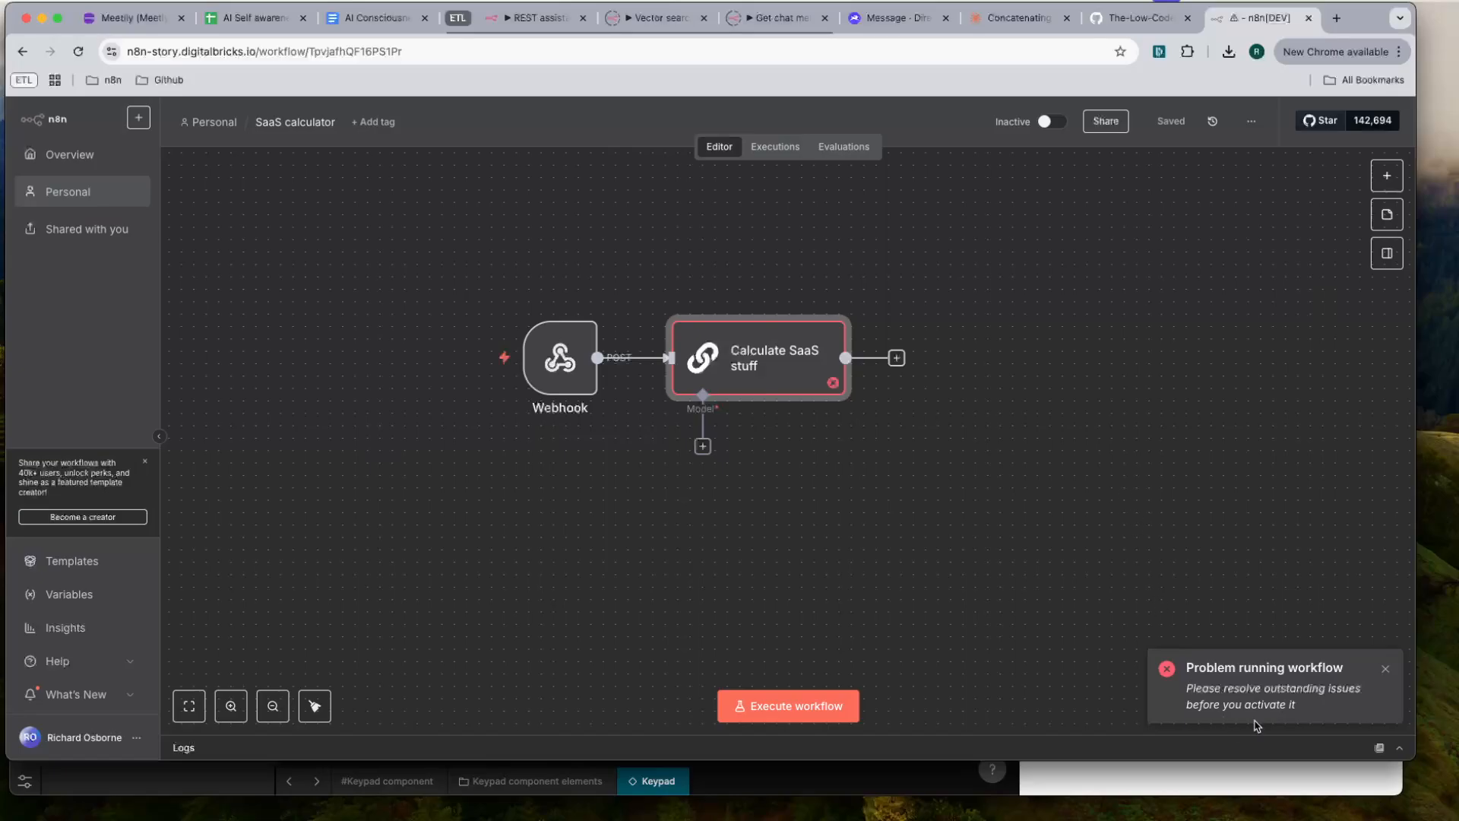
# - Enter "test" as the user message prompt of the Calculate SaaS stuff node and return to the canvas
pyautogui.doubleClick(746, 359)
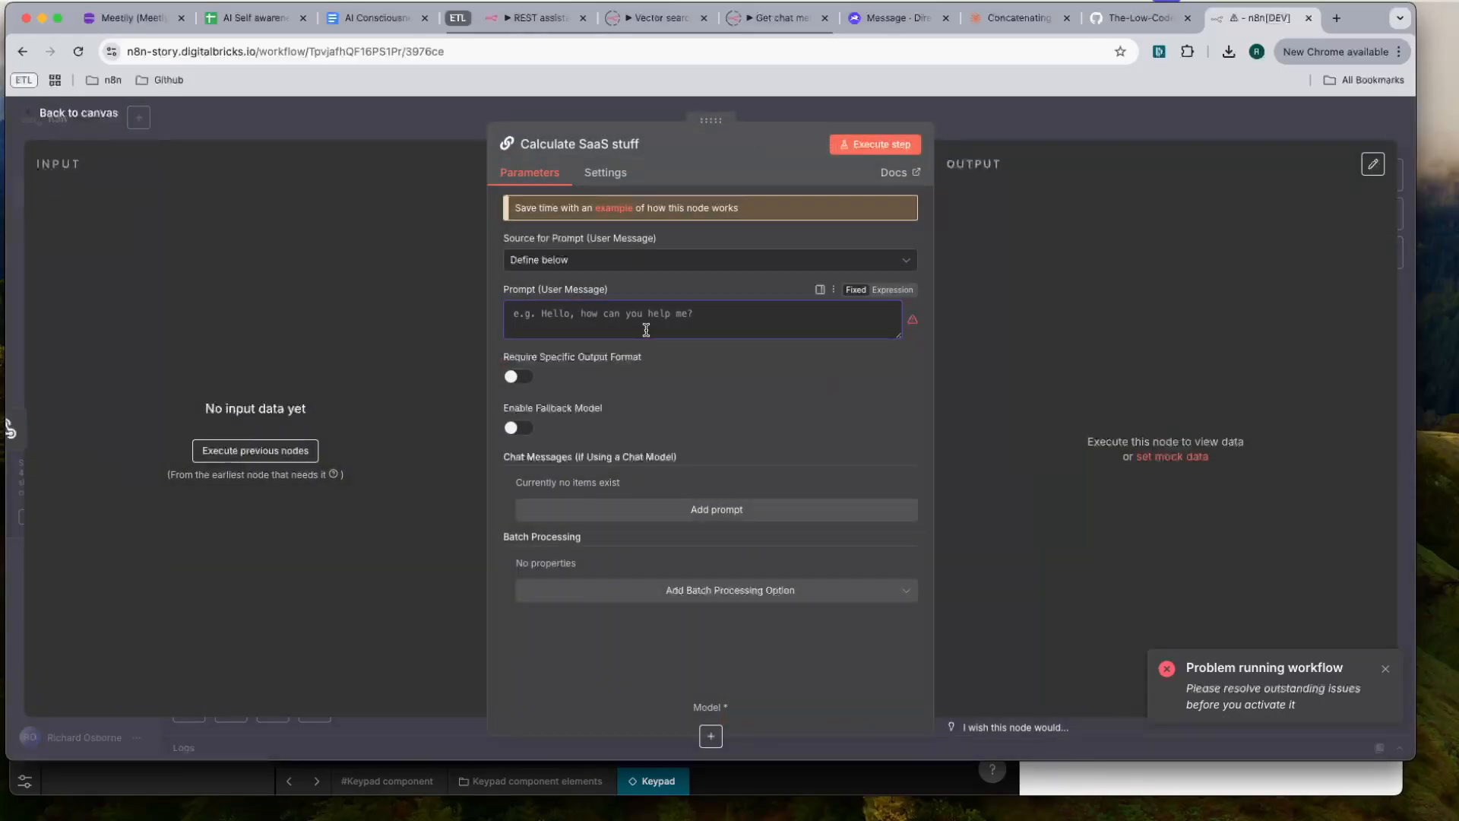
pyautogui.write('test')
pyautogui.click(749, 361)
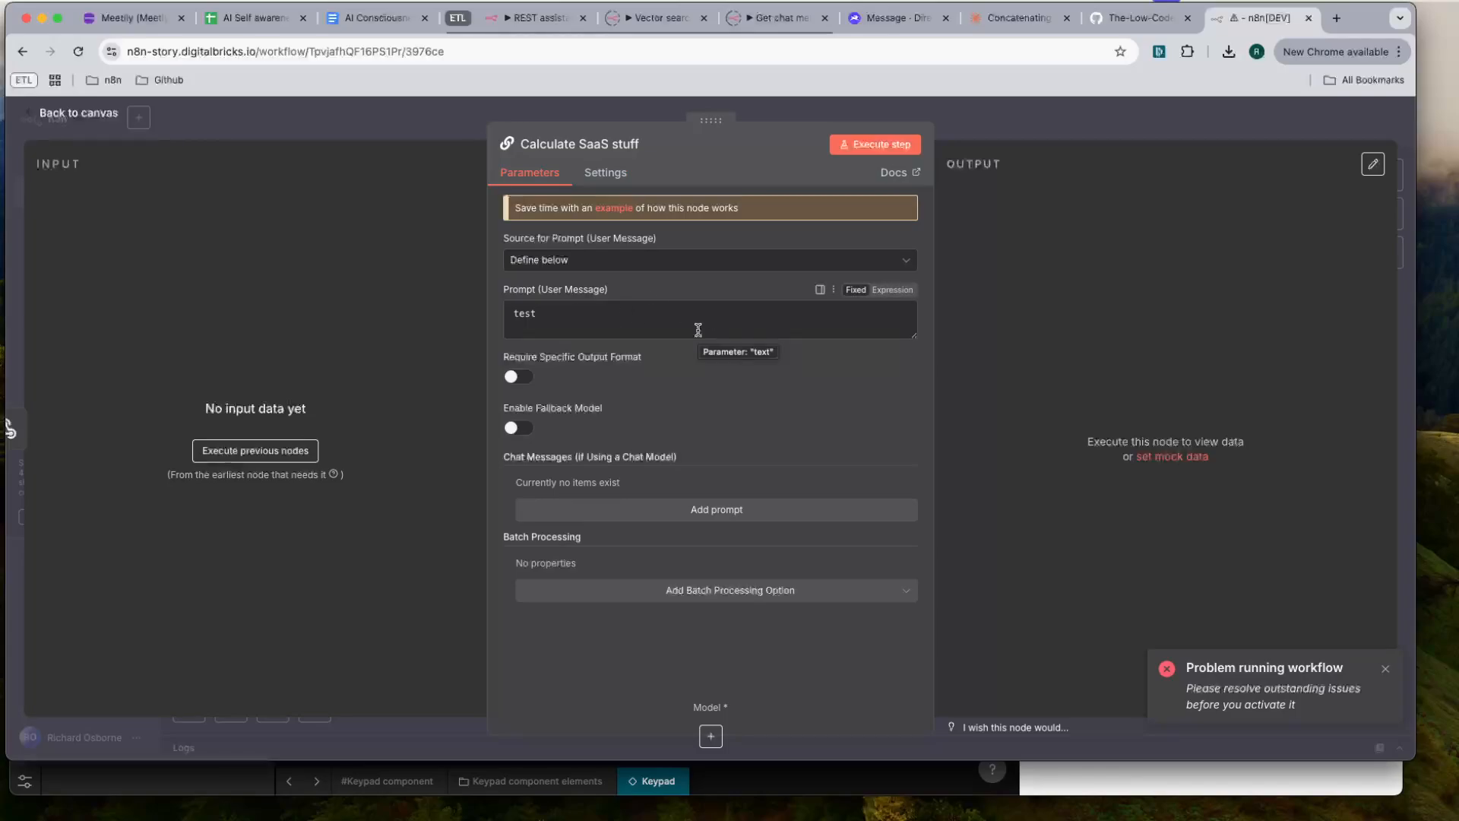
pyautogui.click(1077, 122)
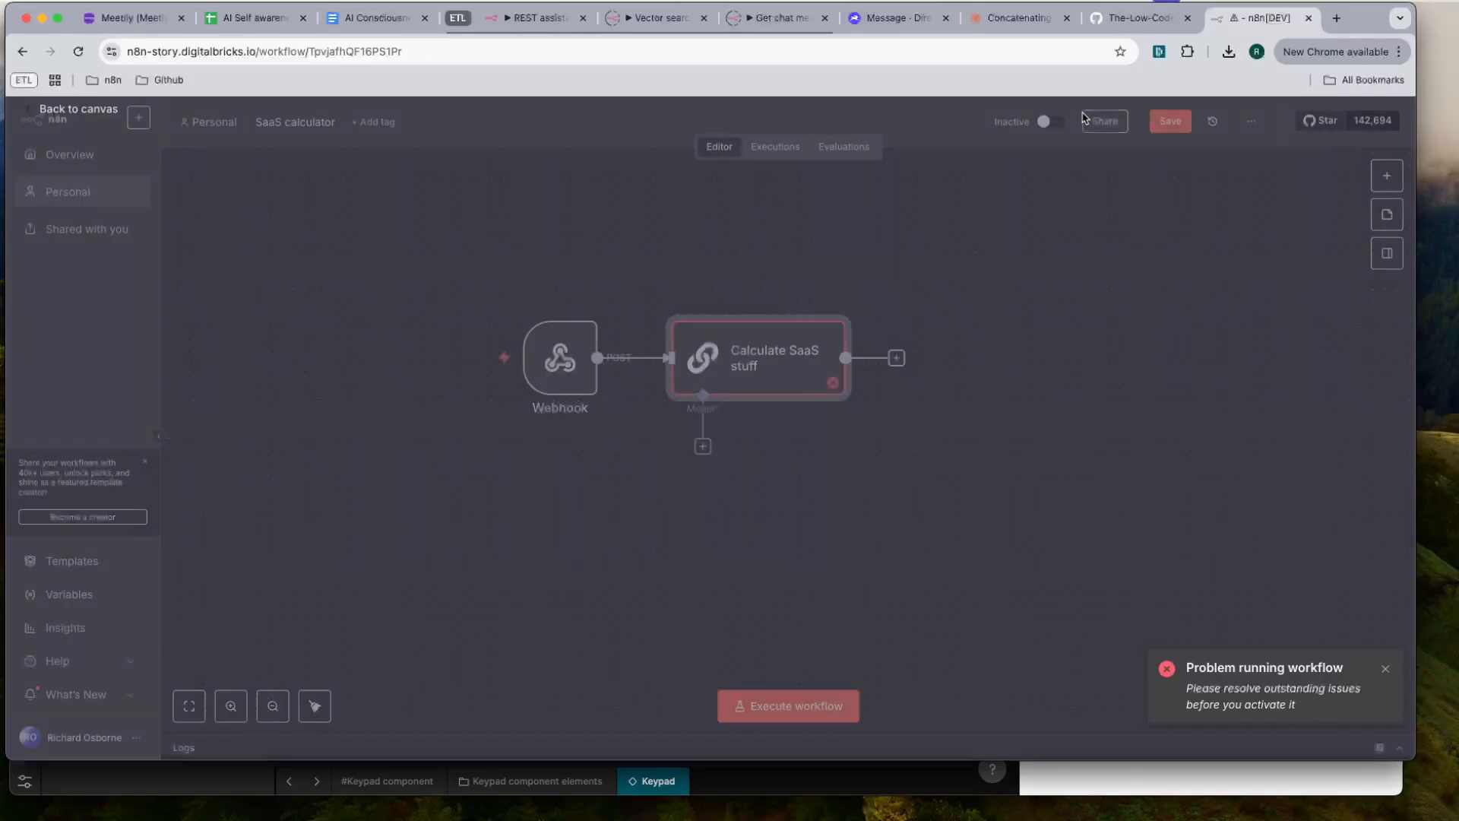
# - Attach a Groq Chat Model to the Calculate SaaS stuff node as its language model and return to the canvas
pyautogui.click(703, 447)
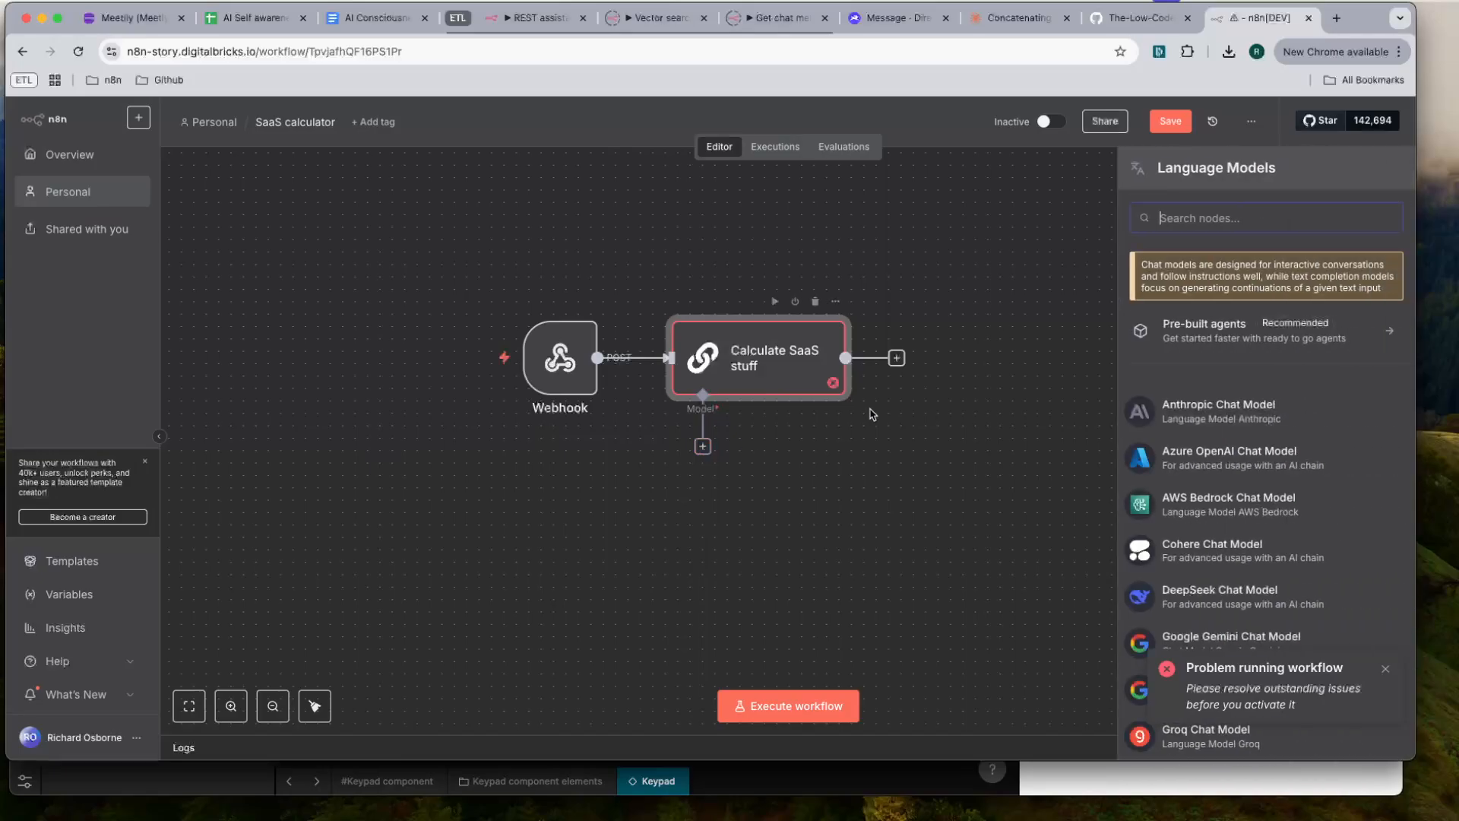
pyautogui.write('groq')
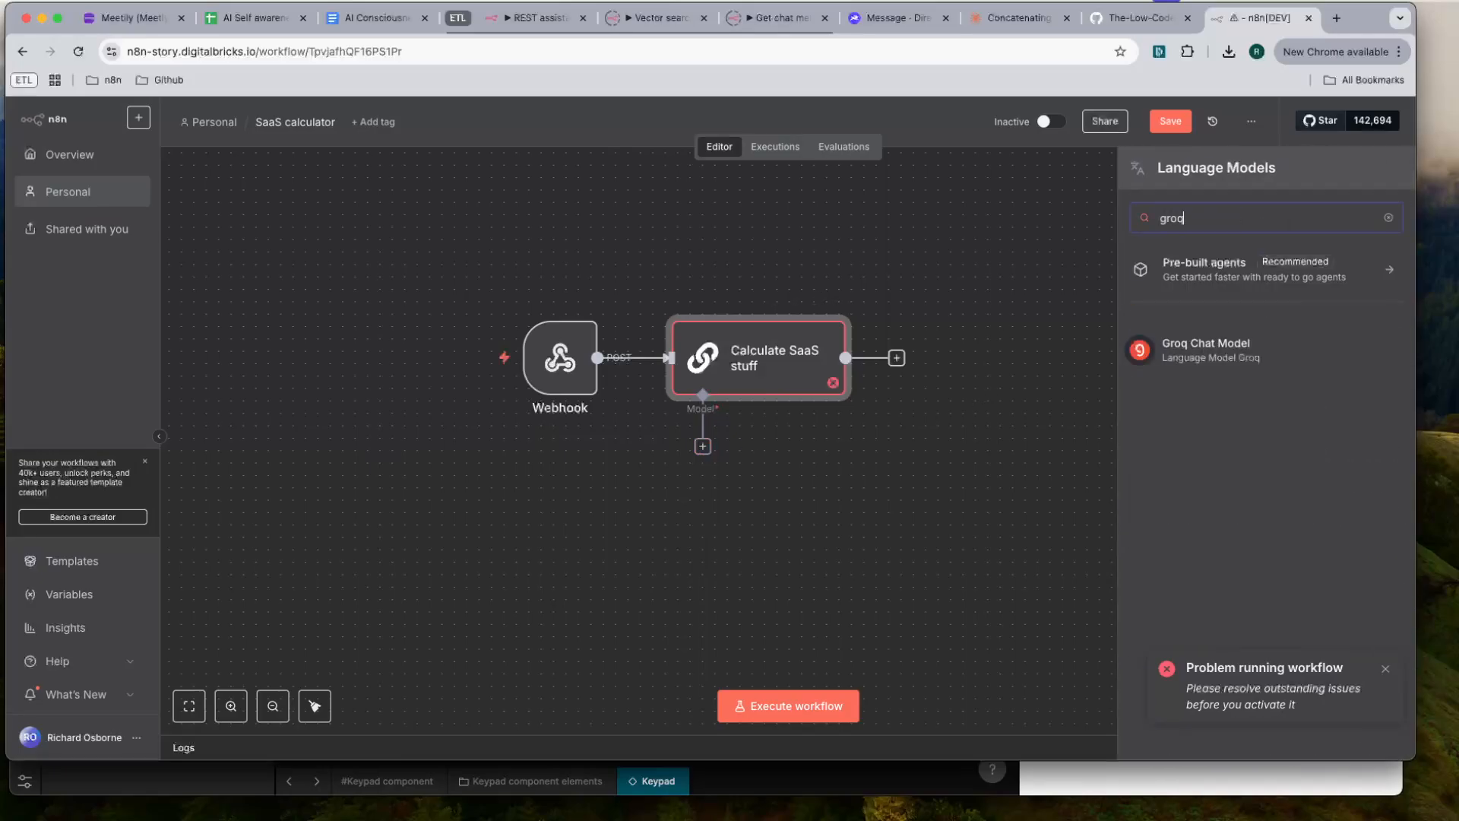
pyautogui.click(1218, 357)
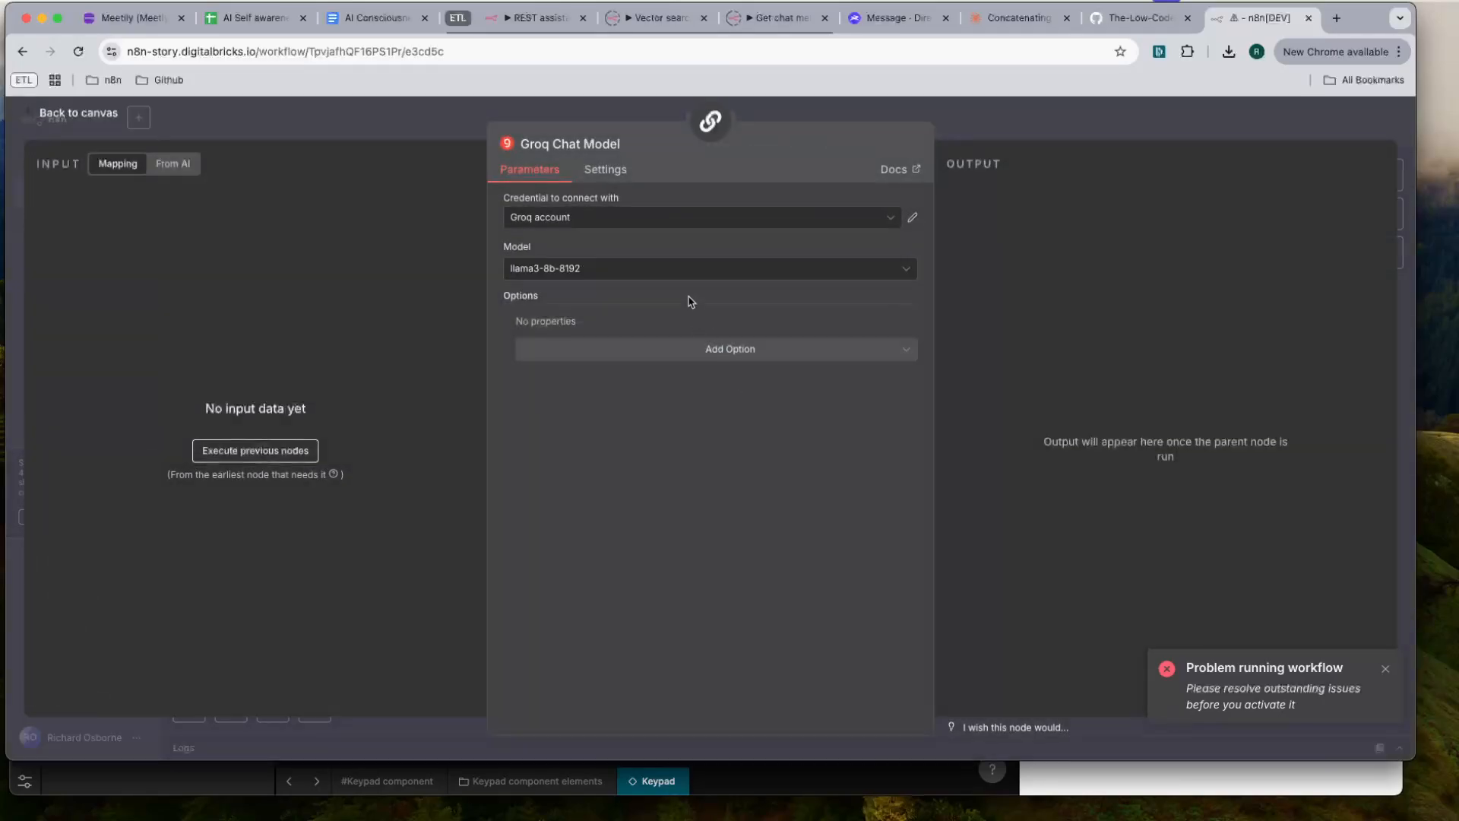
pyautogui.click(1081, 111)
# - Move the Webhook node away from the chain and insert a Perplexity "Message a model" action between Webhook and Calculate SaaS stuff
pyautogui.moveTo(448, 364)
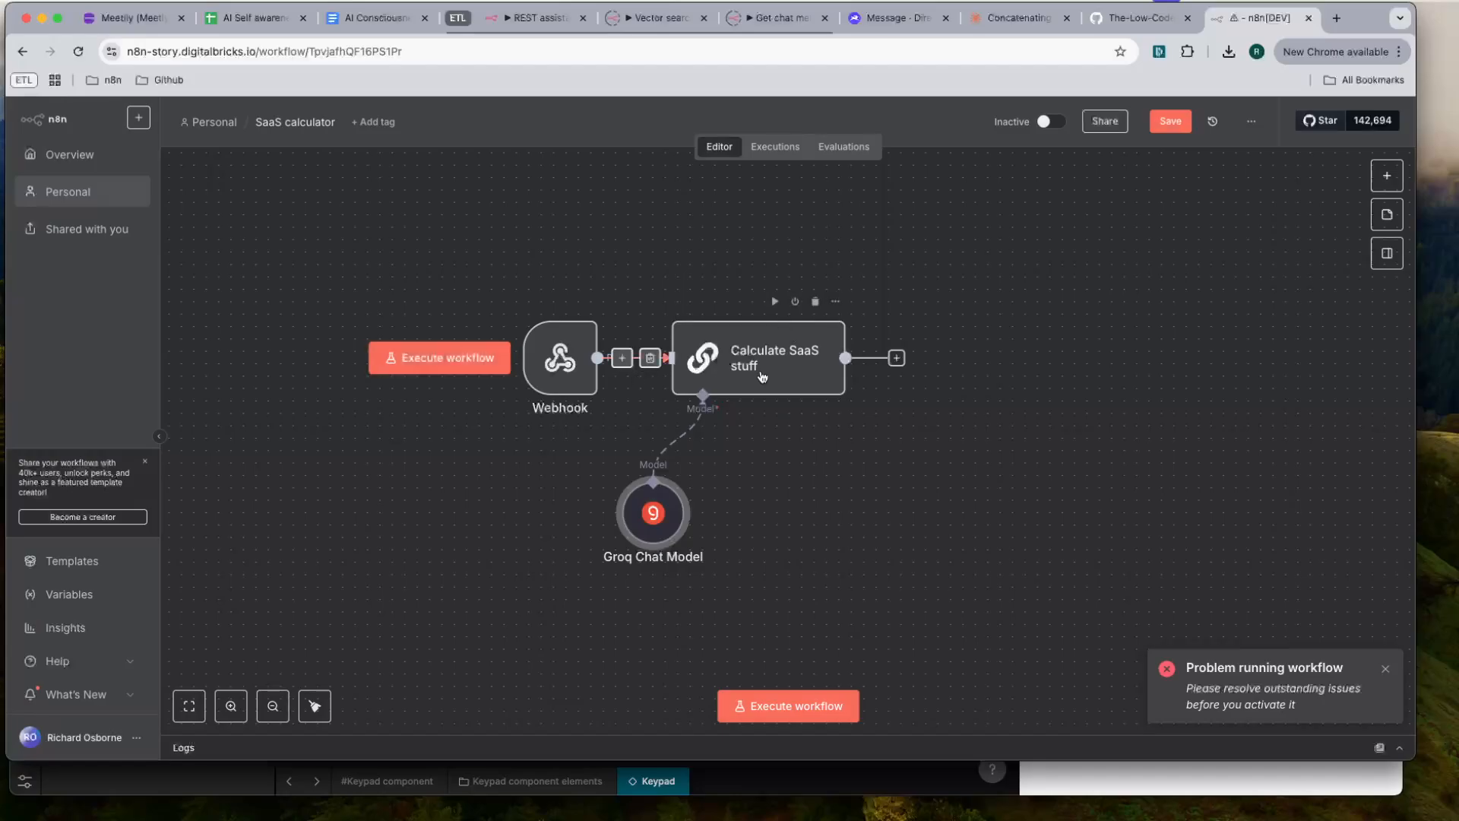
pyautogui.moveTo(560, 362); pyautogui.dragTo(312, 361)
pyautogui.click(498, 357)
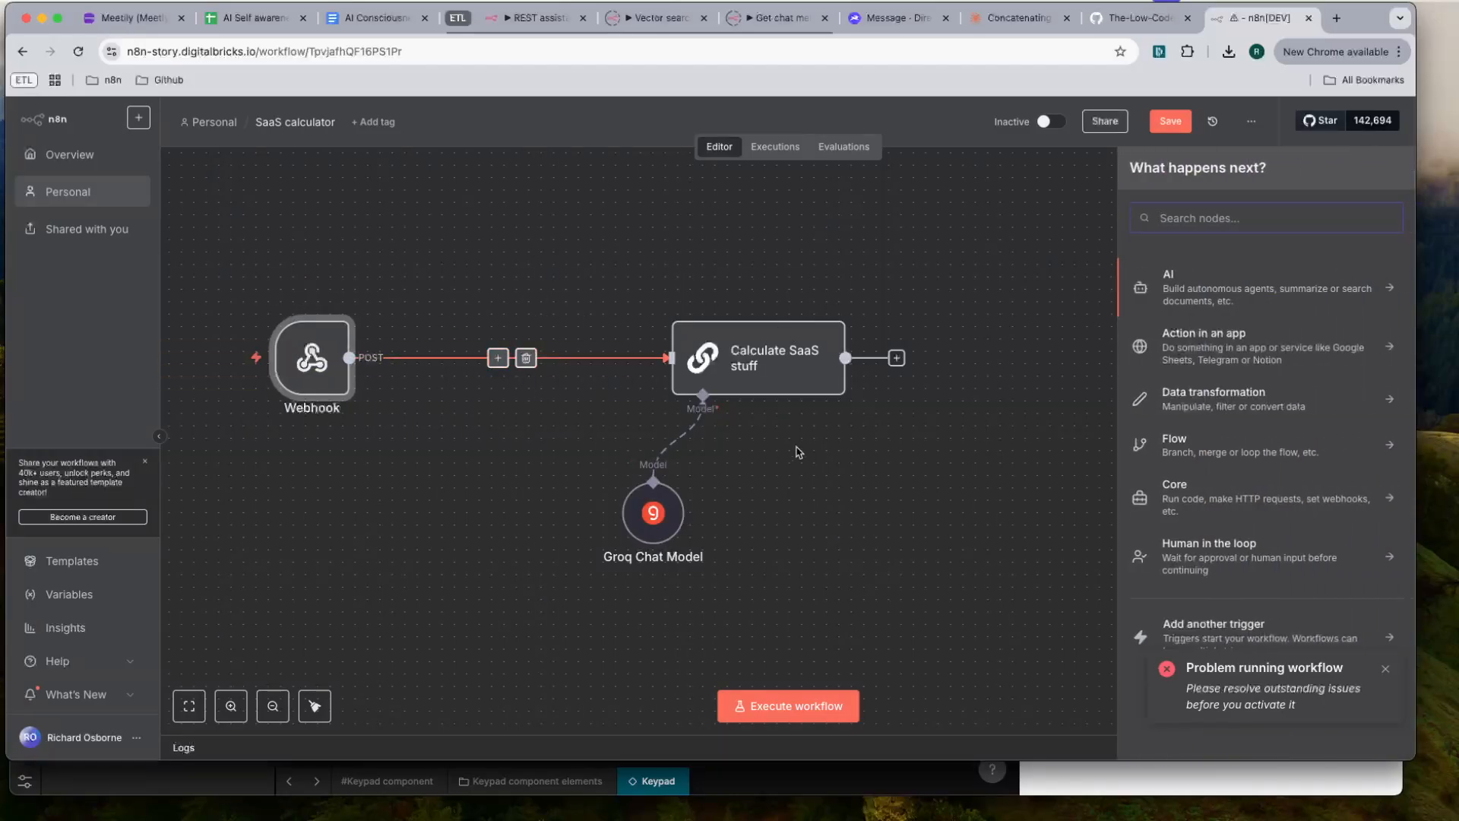
pyautogui.write('perple')
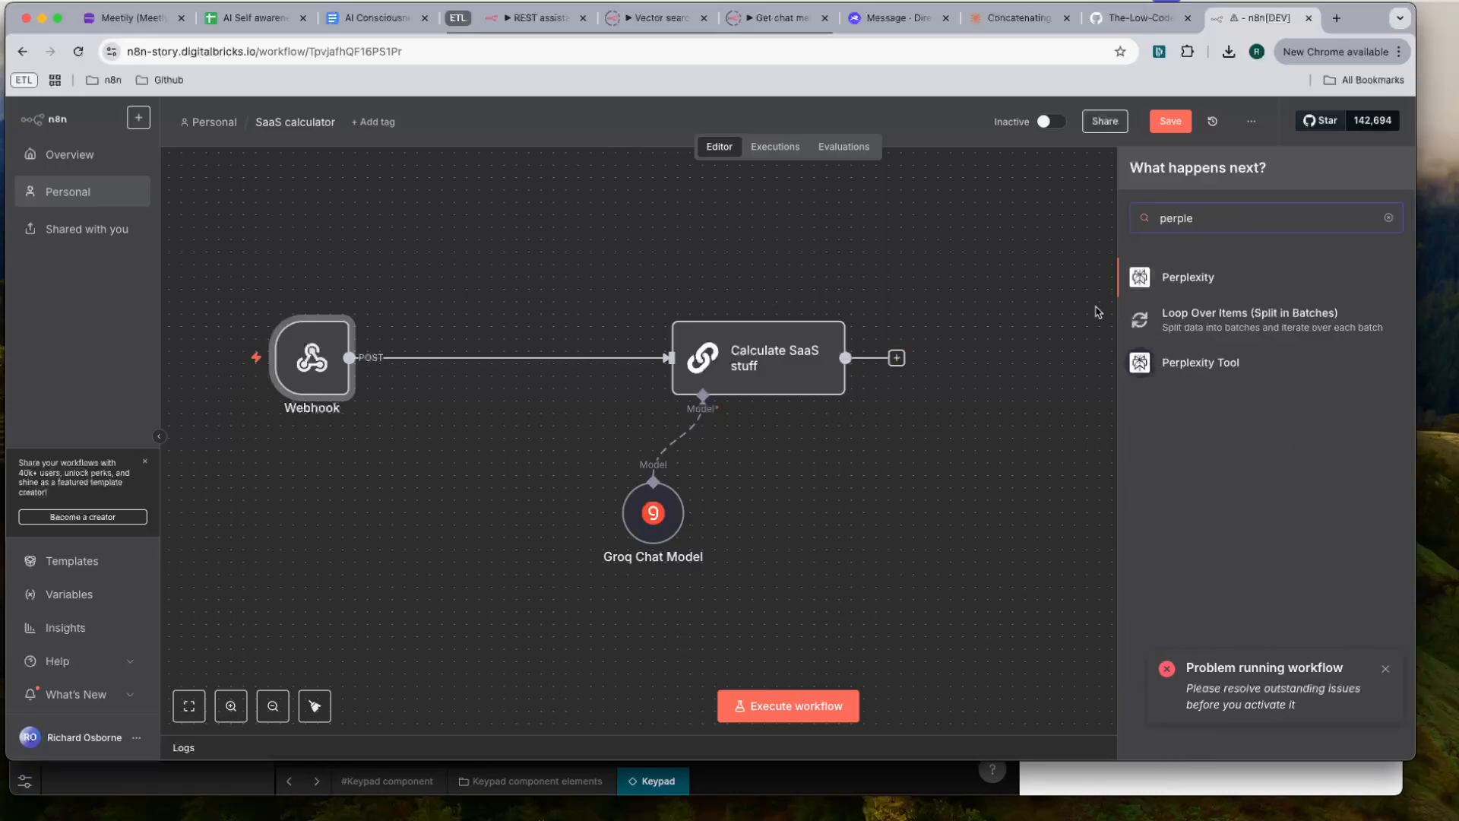
pyautogui.click(1220, 275)
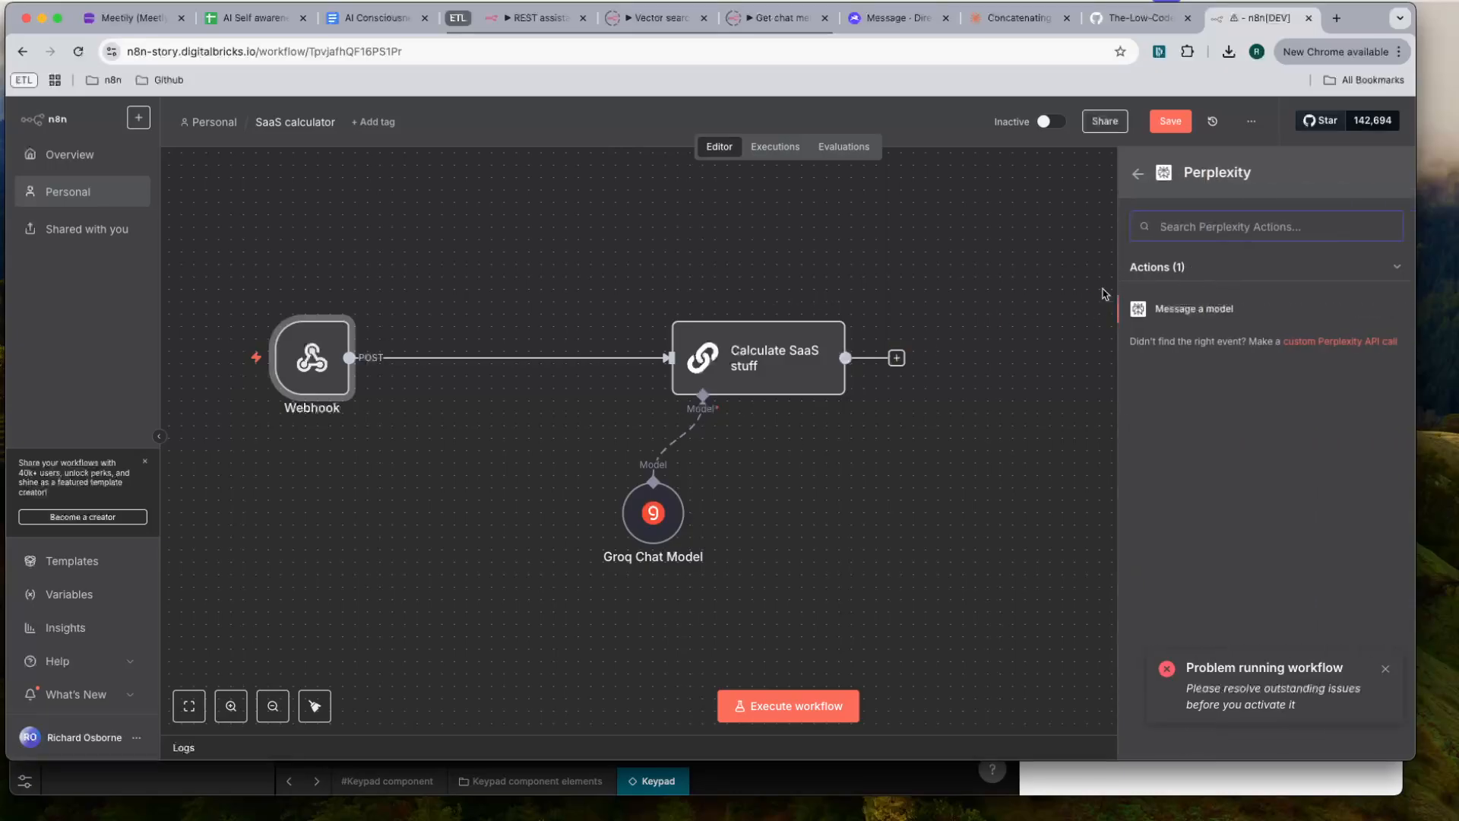
pyautogui.click(1220, 306)
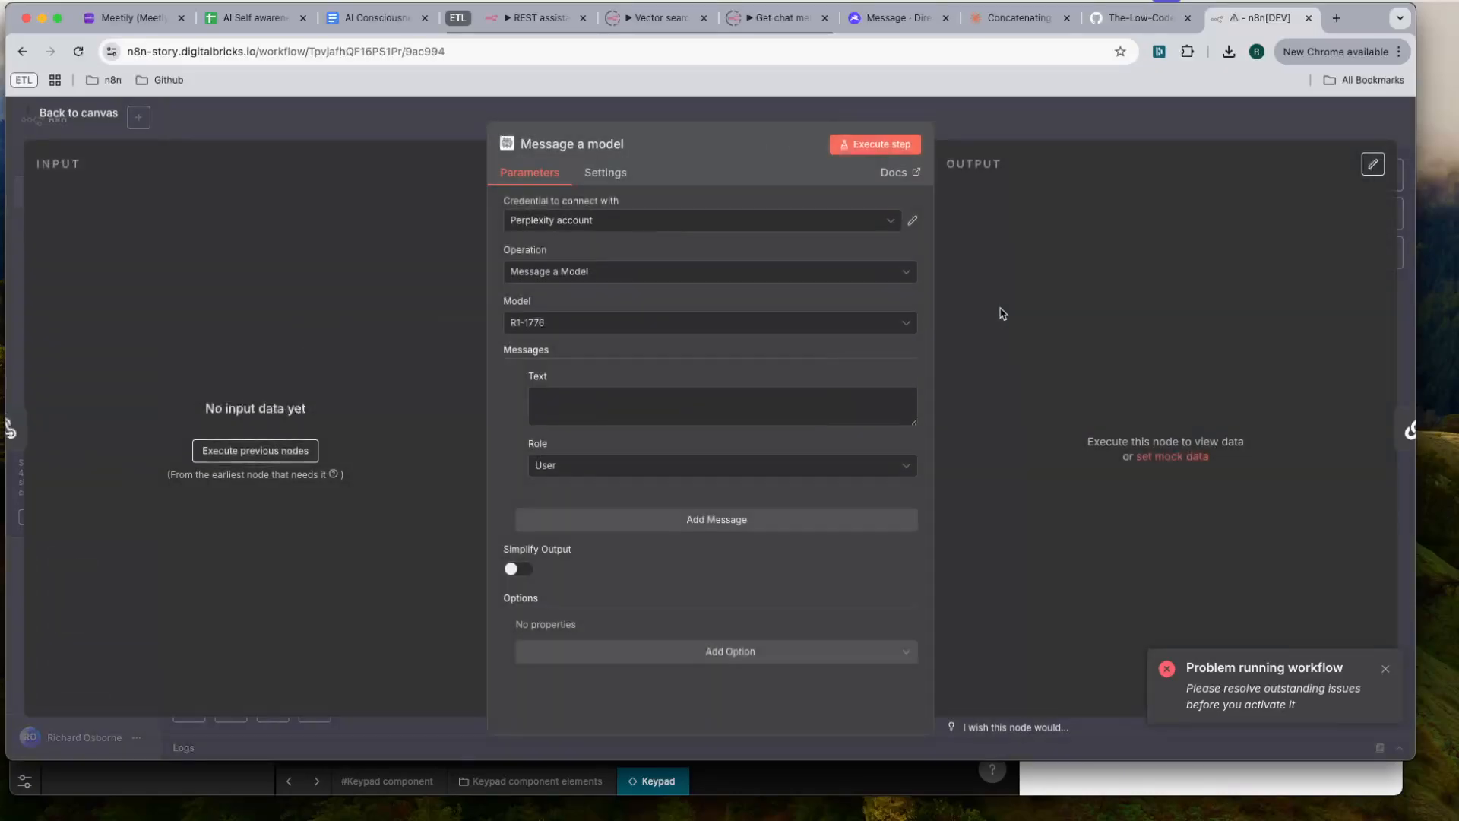
# - Keep the Perplexity node's operation as Message a Model, set its model to Sonar, and return to the canvas
pyautogui.click(606, 280)
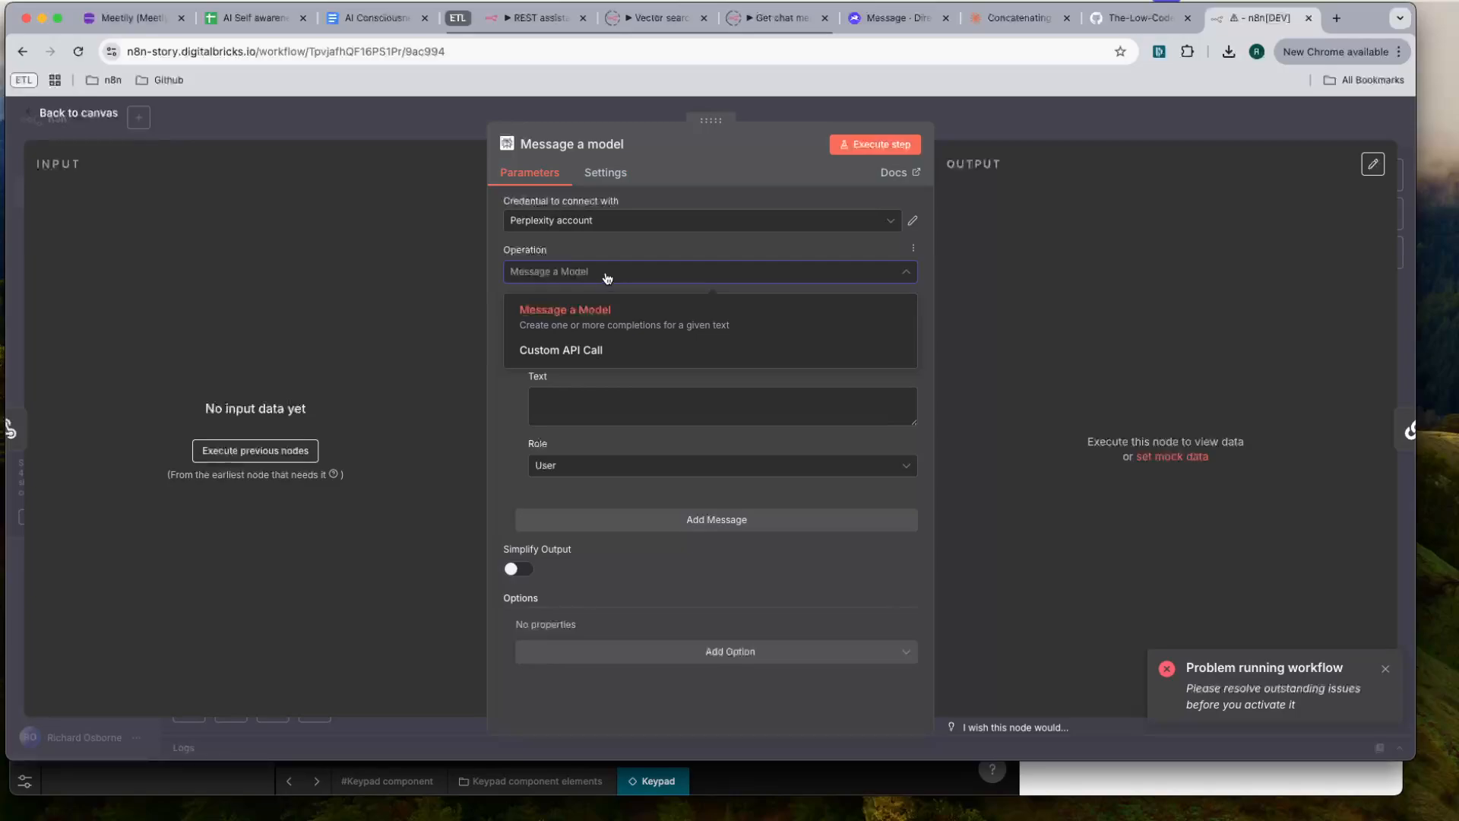
pyautogui.click(596, 316)
pyautogui.click(597, 320)
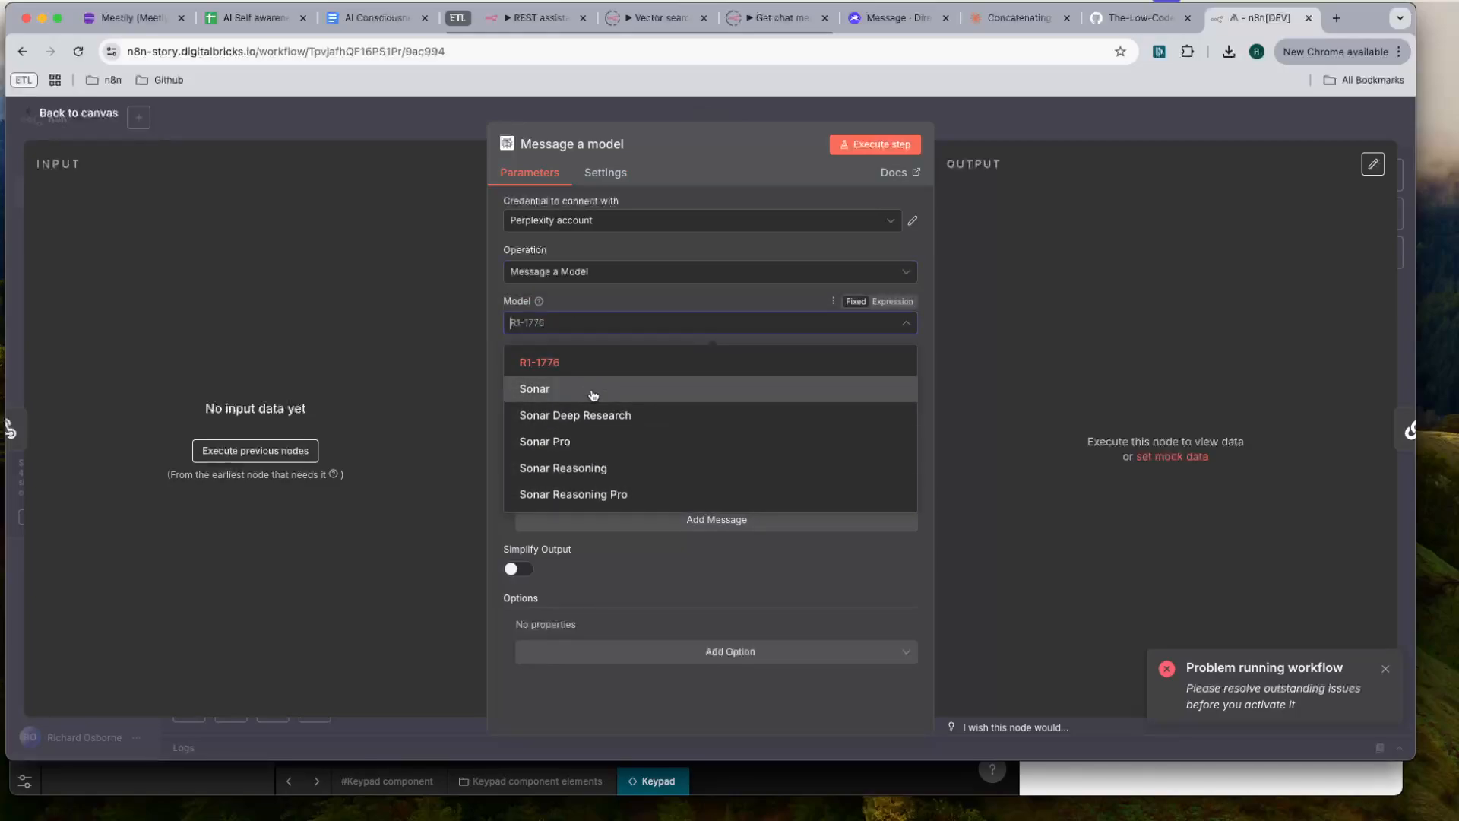
pyautogui.click(594, 392)
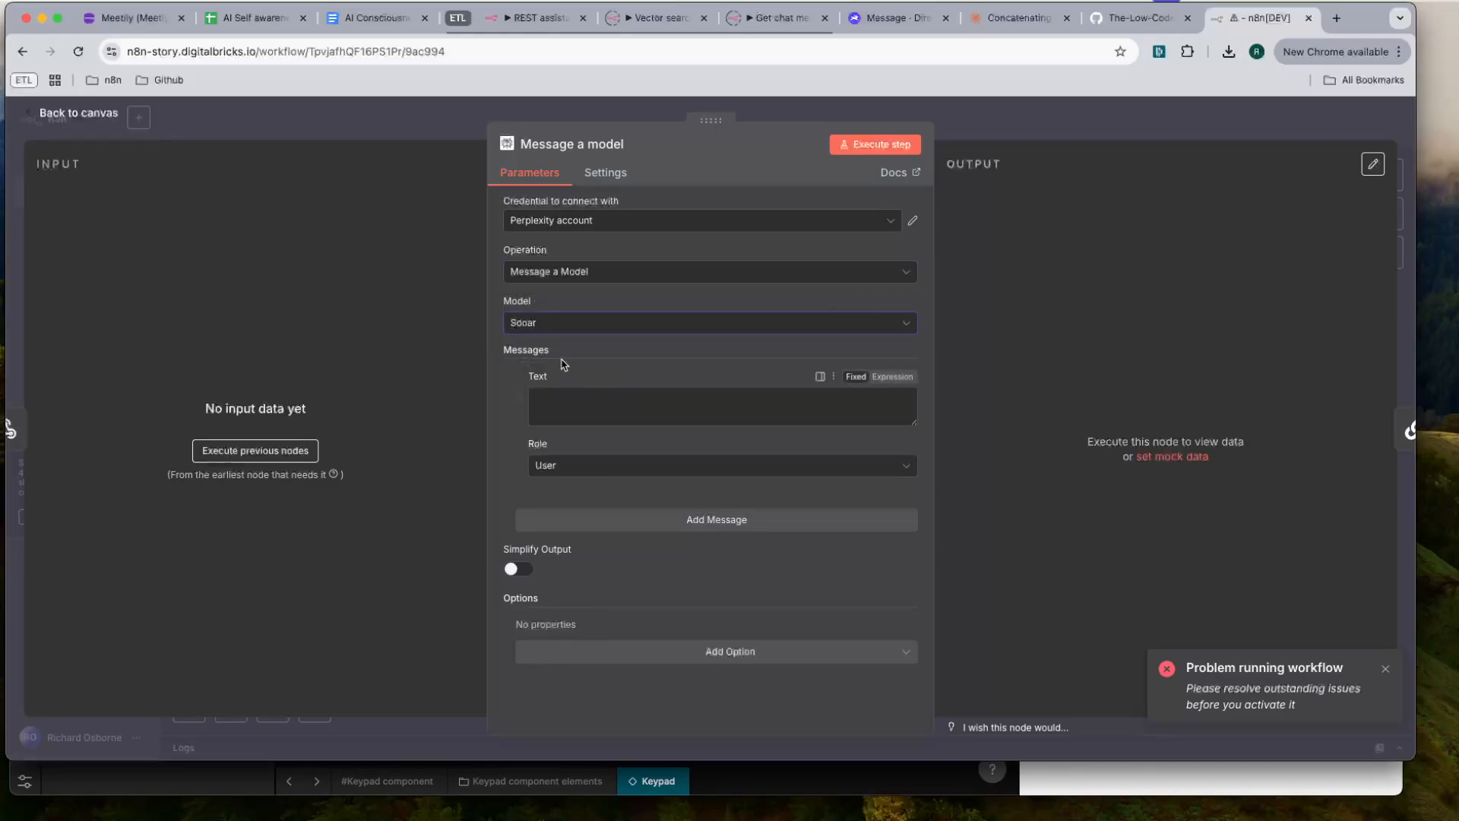
pyautogui.click(1032, 116)
# - Rename the Perplexity node "Scrape pricing data" and reposition the Groq Chat Model beneath the Calculate SaaS stuff node
pyautogui.doubleClick(476, 352)
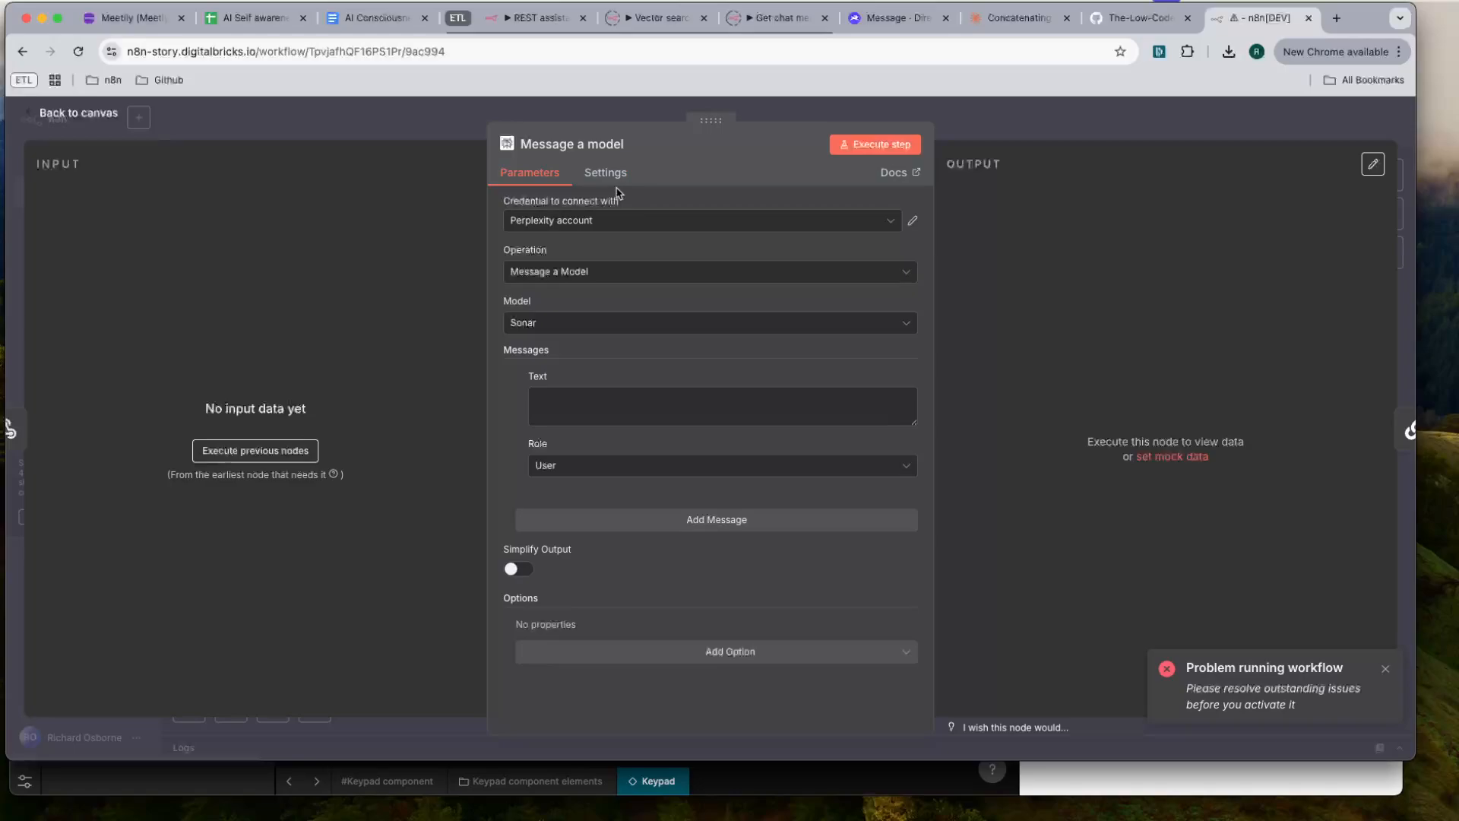
pyautogui.click(575, 146)
pyautogui.write('Scrape pricing data')
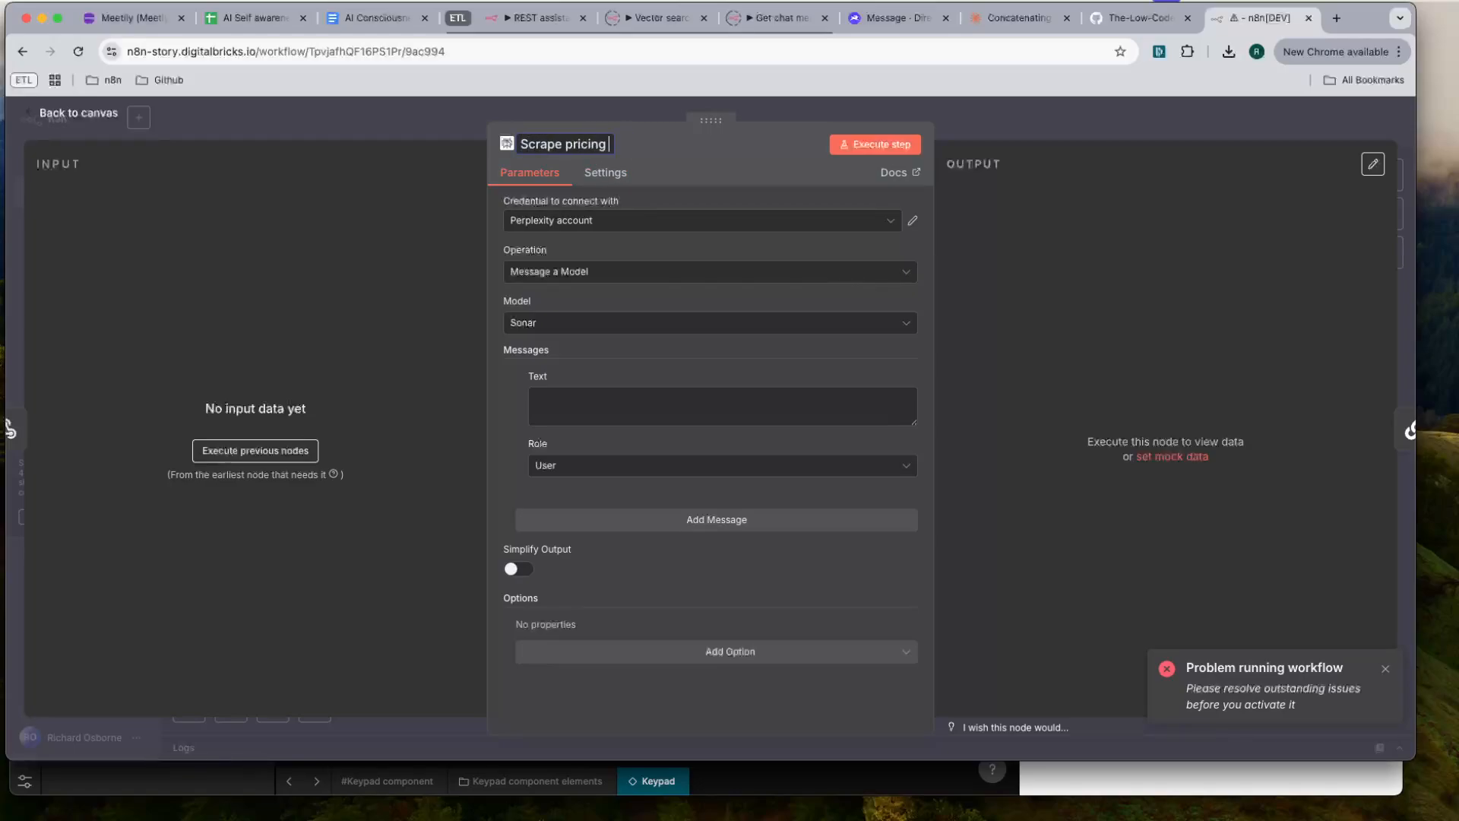
pyautogui.press('Return')
pyautogui.click(1100, 133)
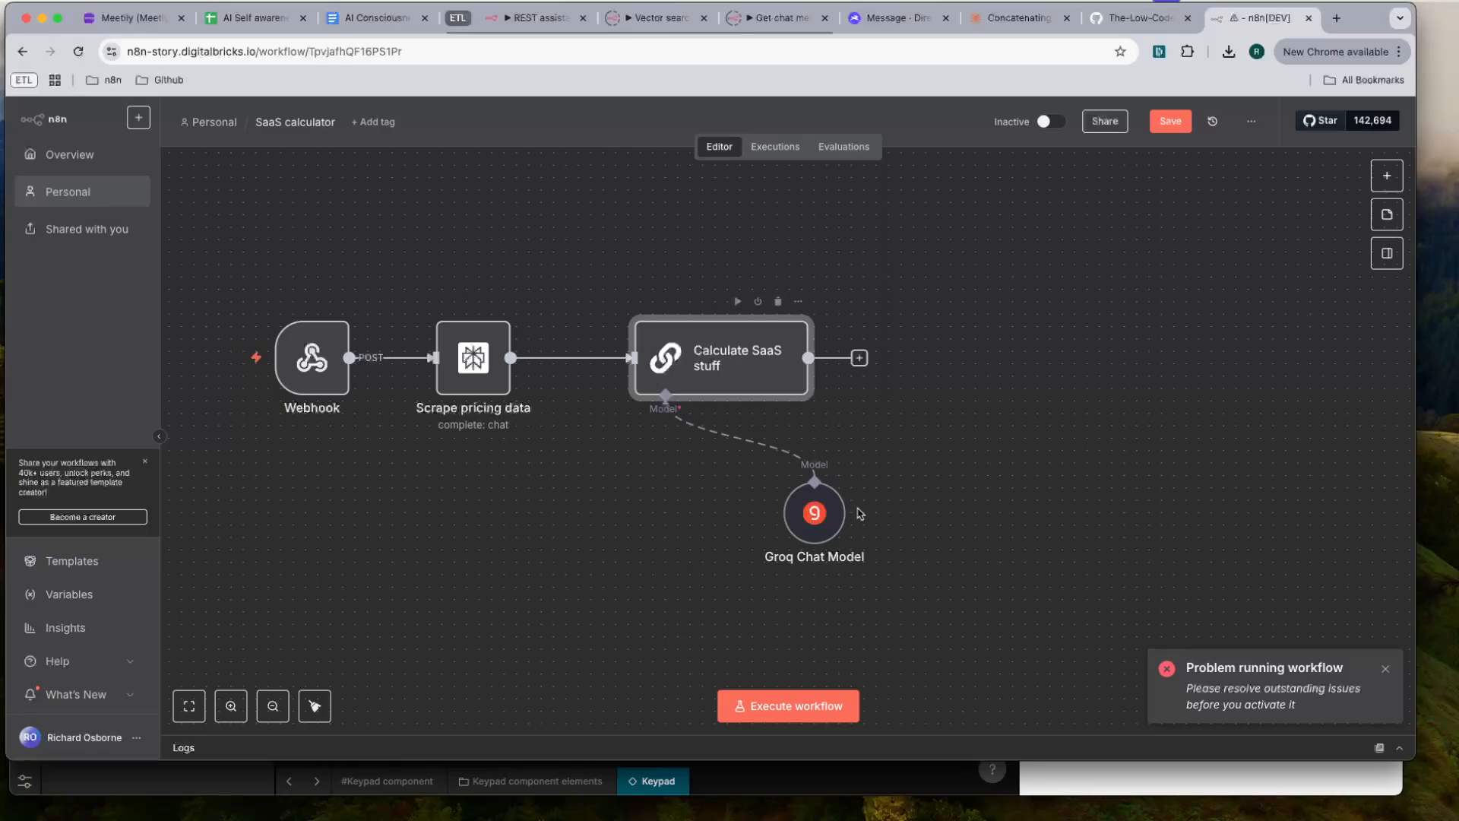
pyautogui.moveTo(815, 533); pyautogui.dragTo(643, 545)
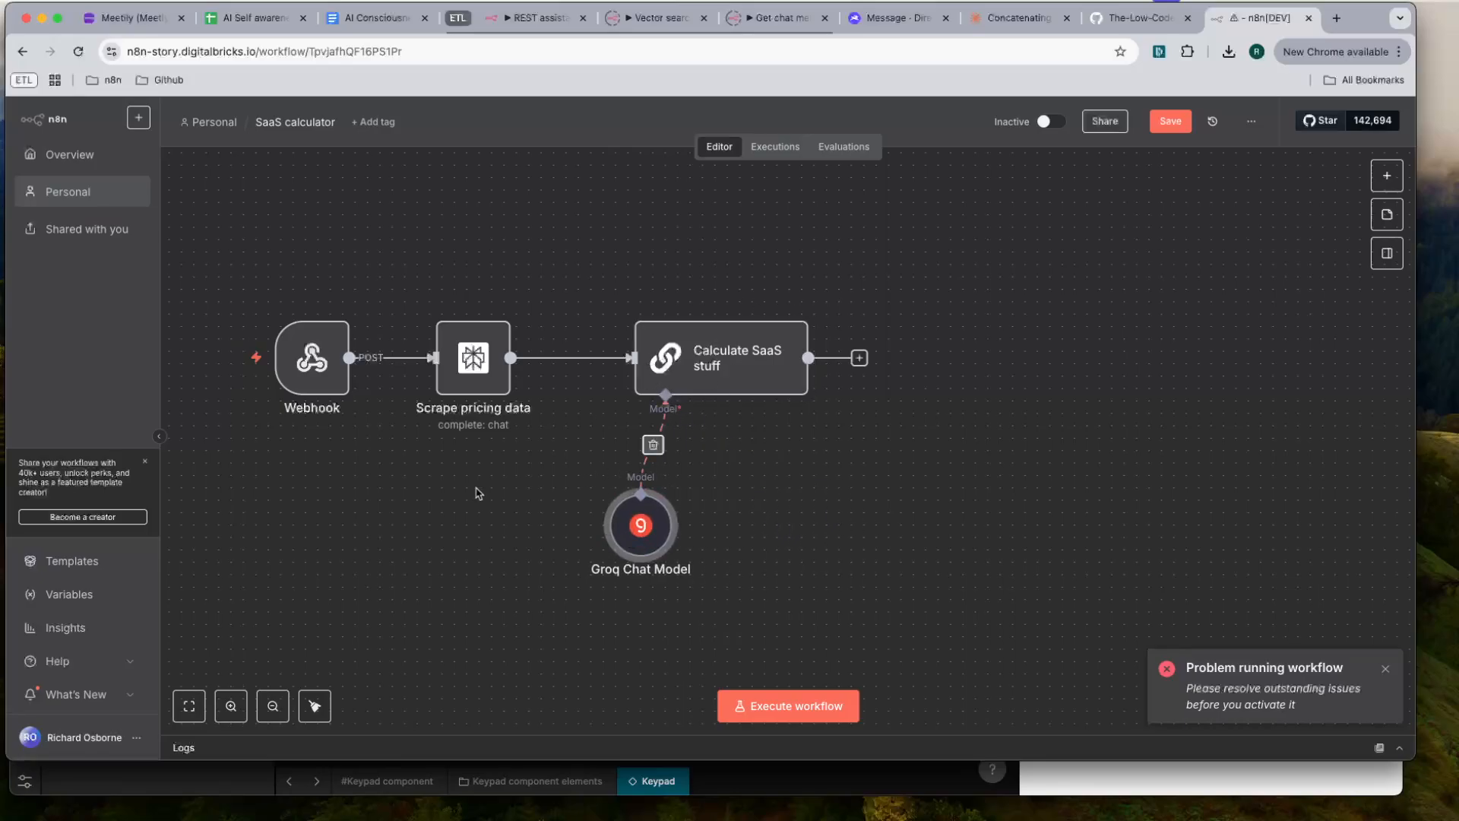
pyautogui.moveTo(479, 491); pyautogui.dragTo(636, 466)
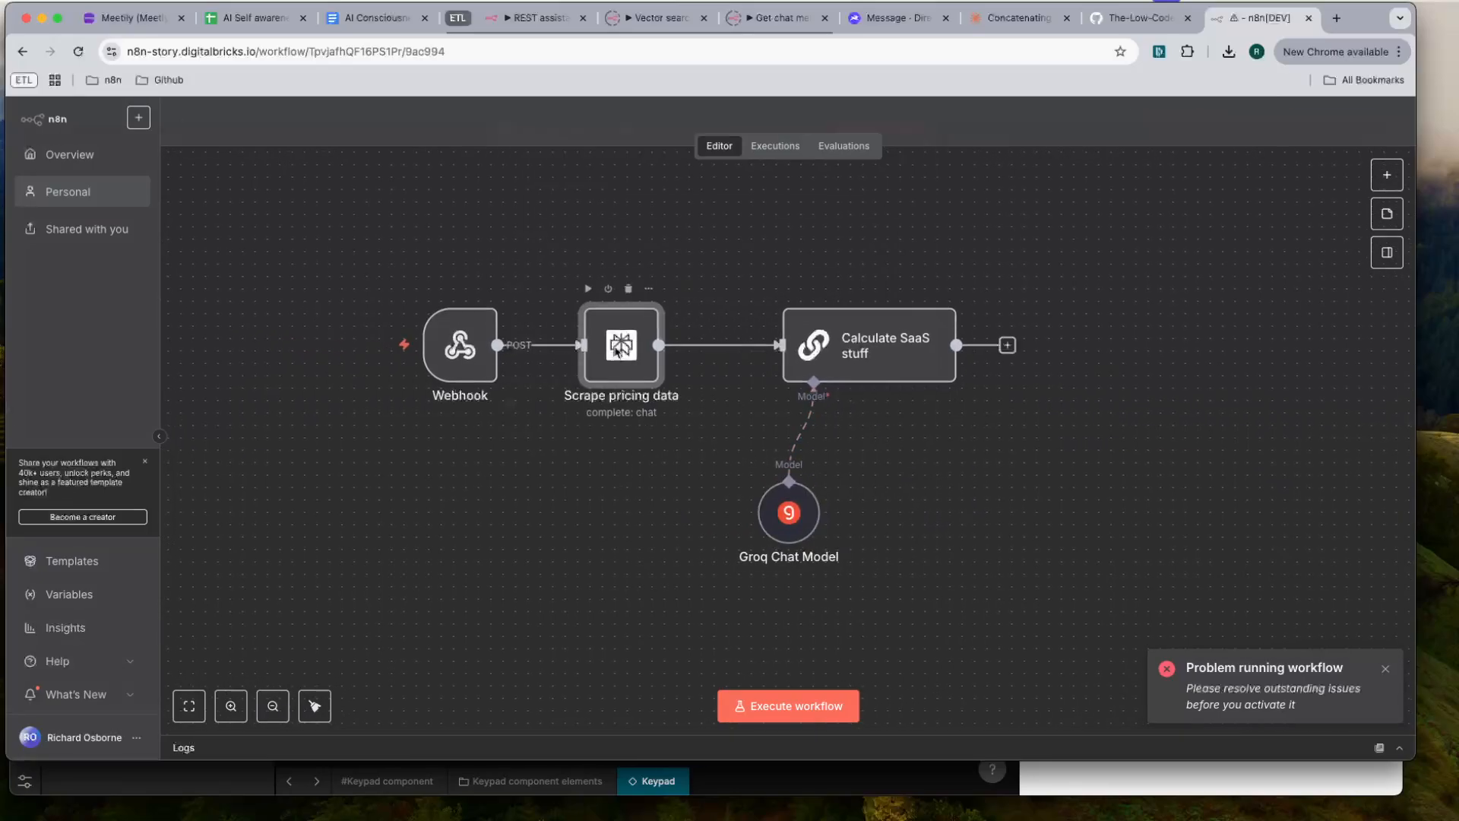
# - In the Scrape pricing data node, set the first message's role to System and add a second message
pyautogui.doubleClick(621, 345)
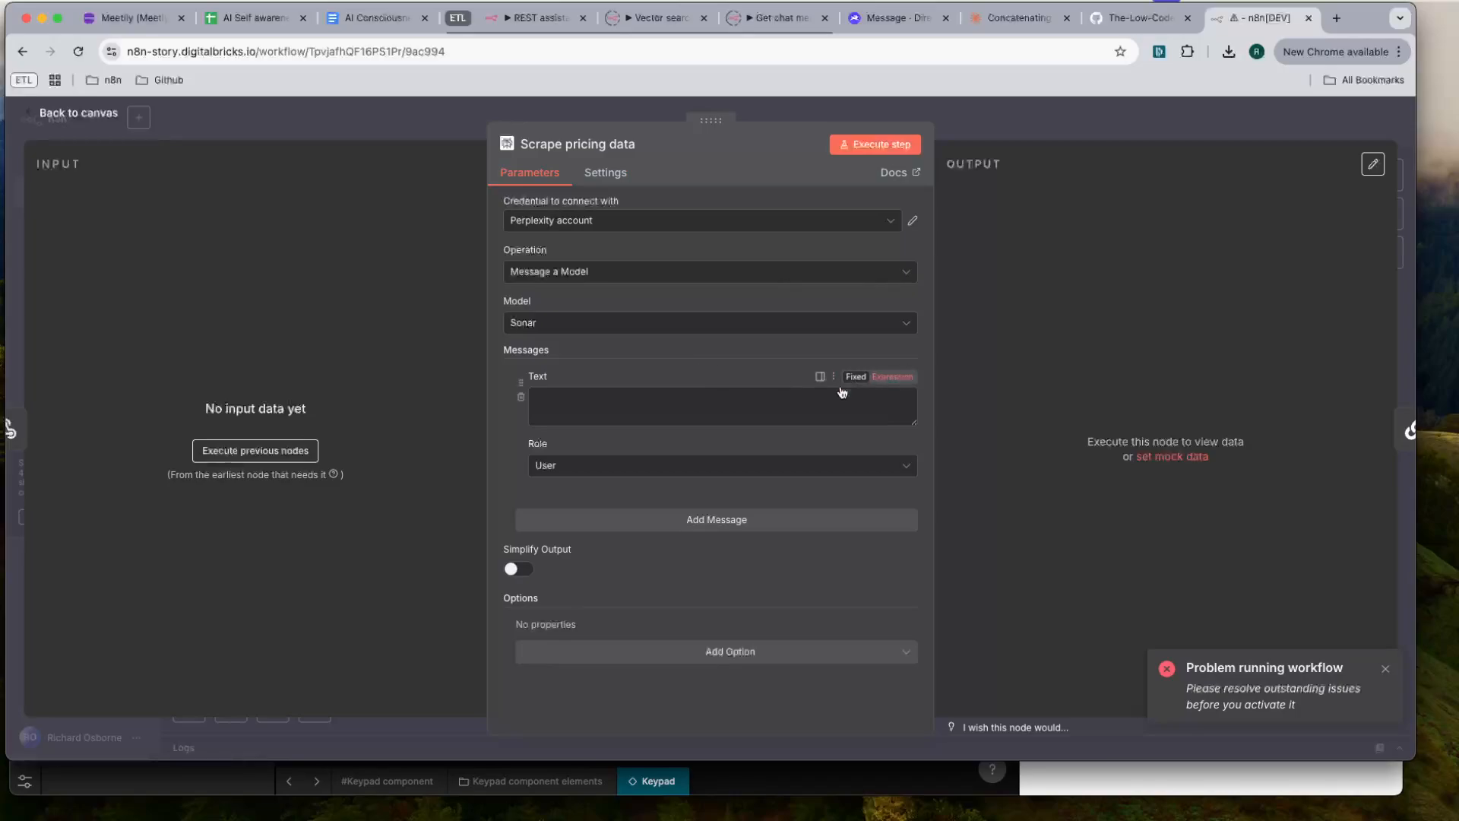
pyautogui.click(608, 466)
pyautogui.click(580, 556)
pyautogui.click(608, 517)
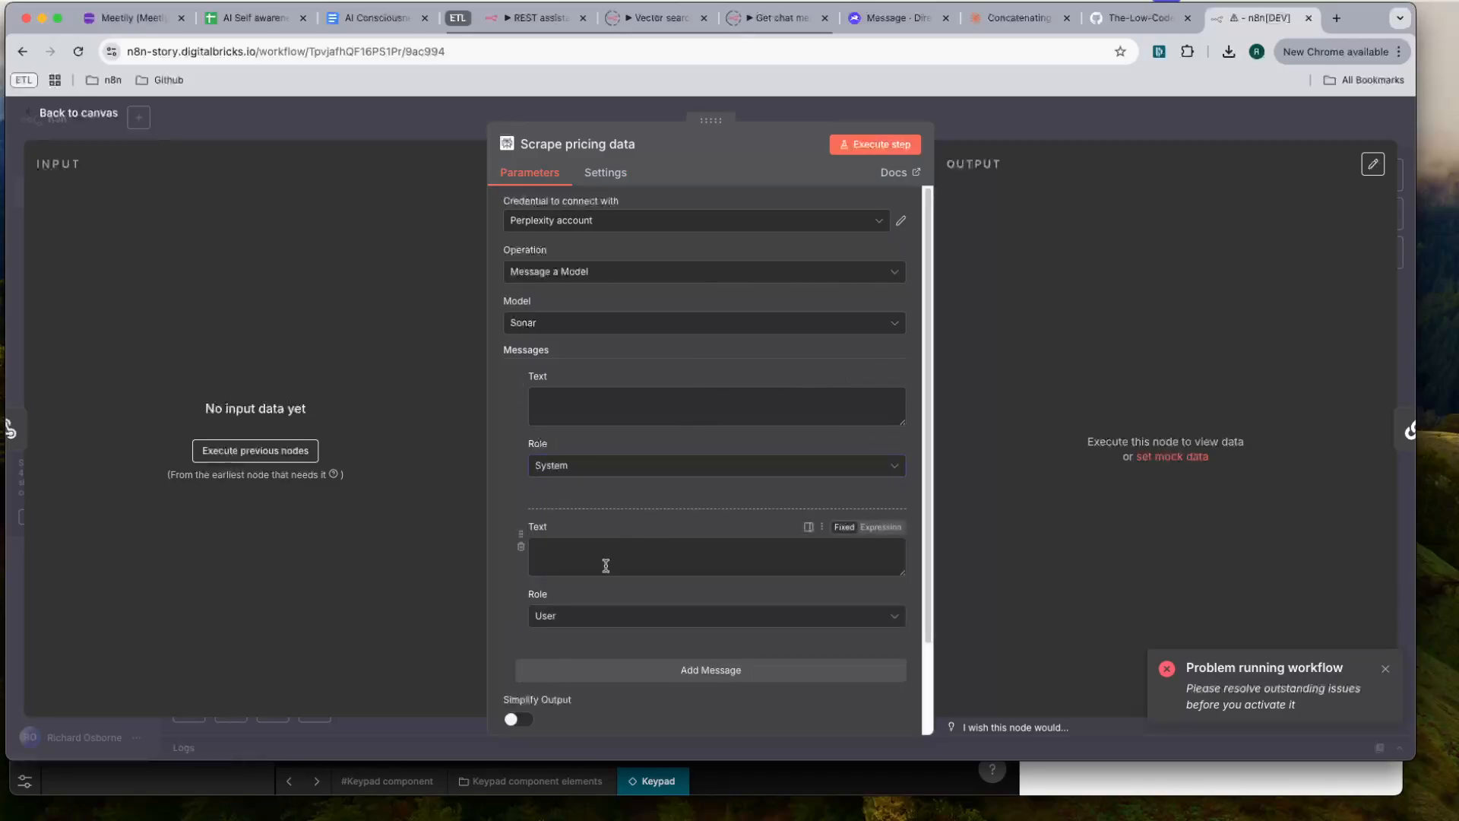
# - Enable Simplify Output on the Scrape pricing data node and review its additional options without adding one
pyautogui.scroll(-3, 546, 408)
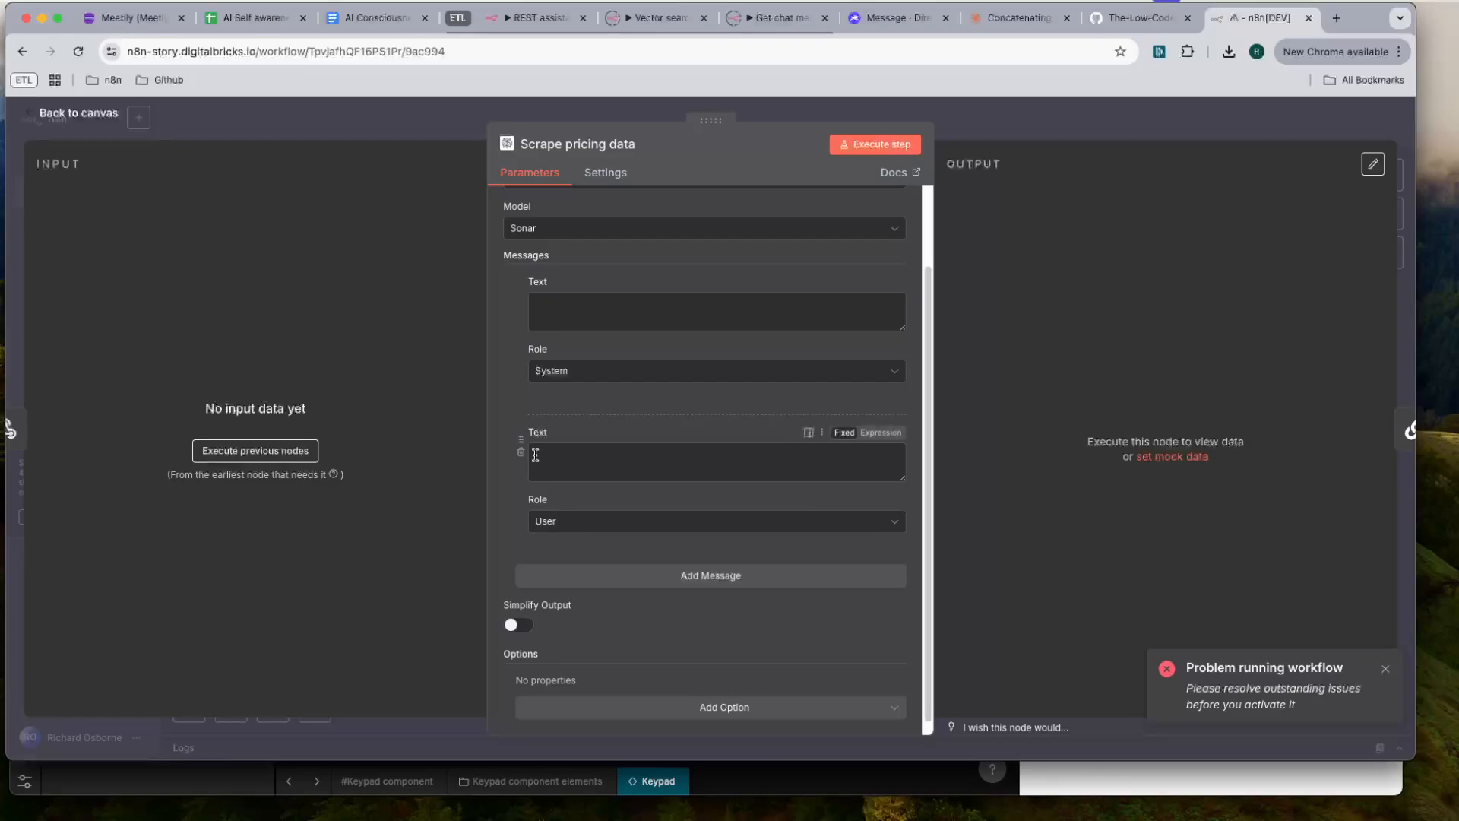
pyautogui.scroll(-1, 532, 453)
pyautogui.click(522, 619)
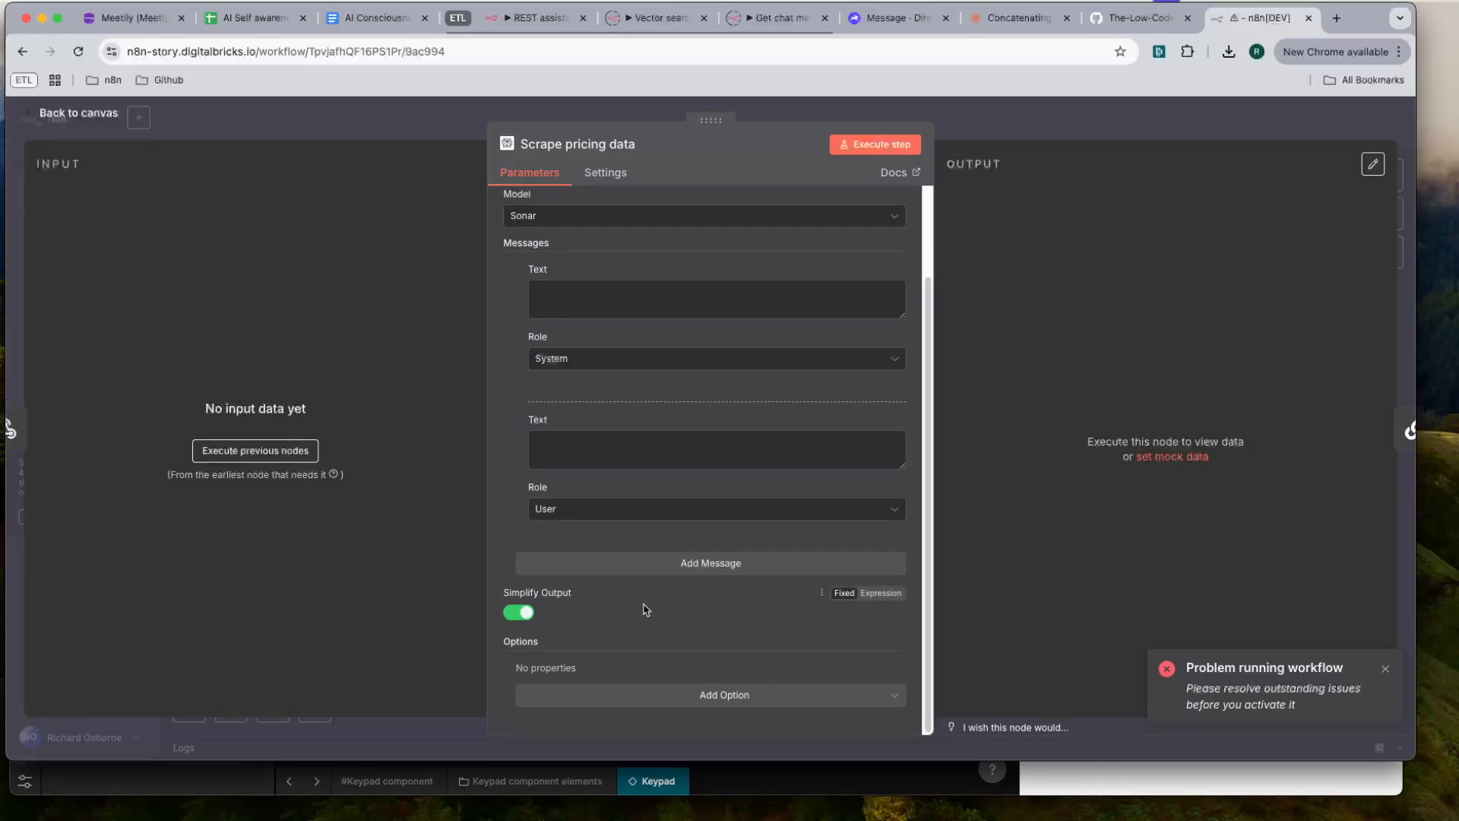
pyautogui.click(670, 694)
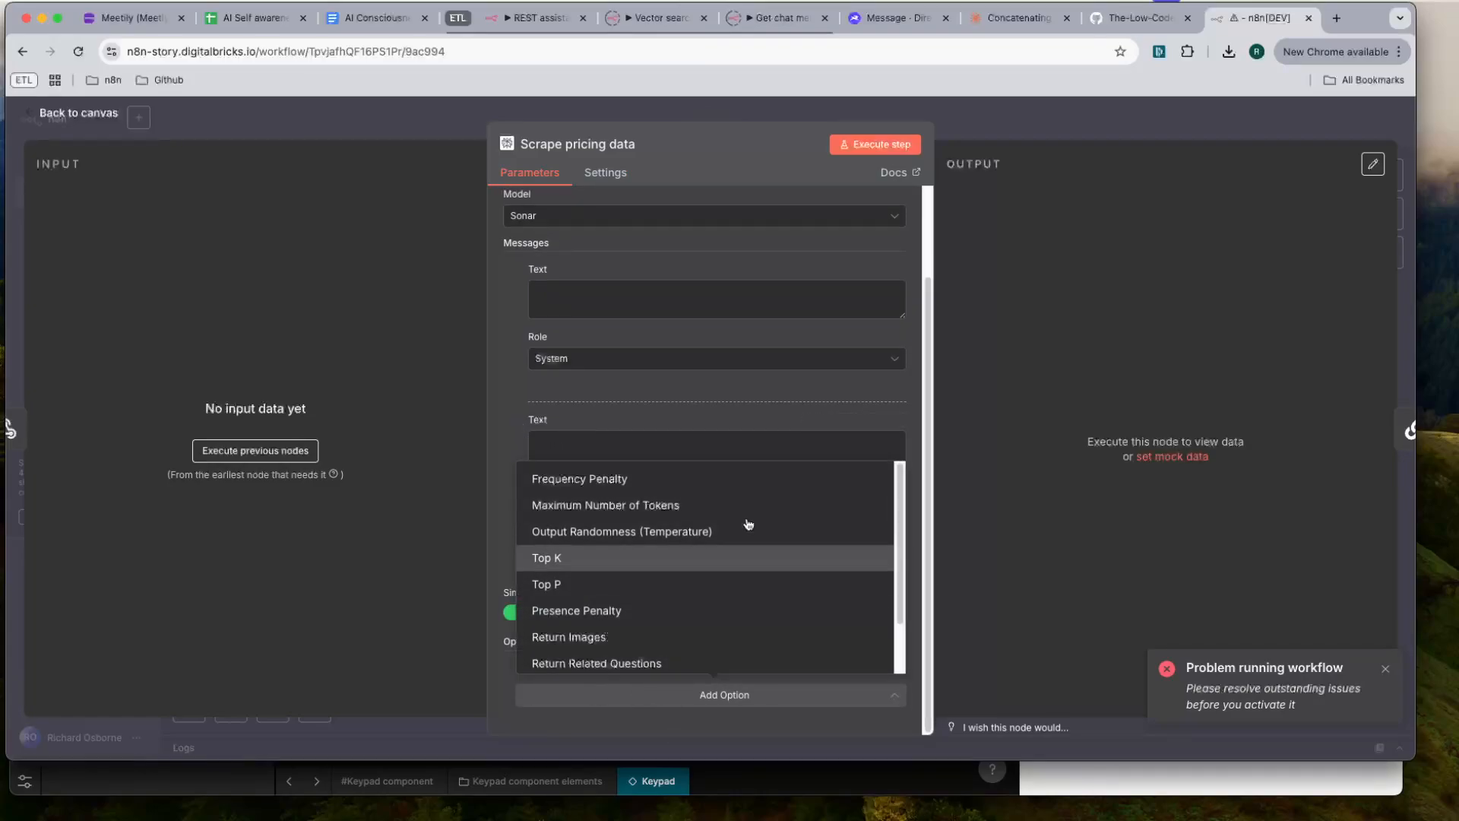
pyautogui.click(499, 540)
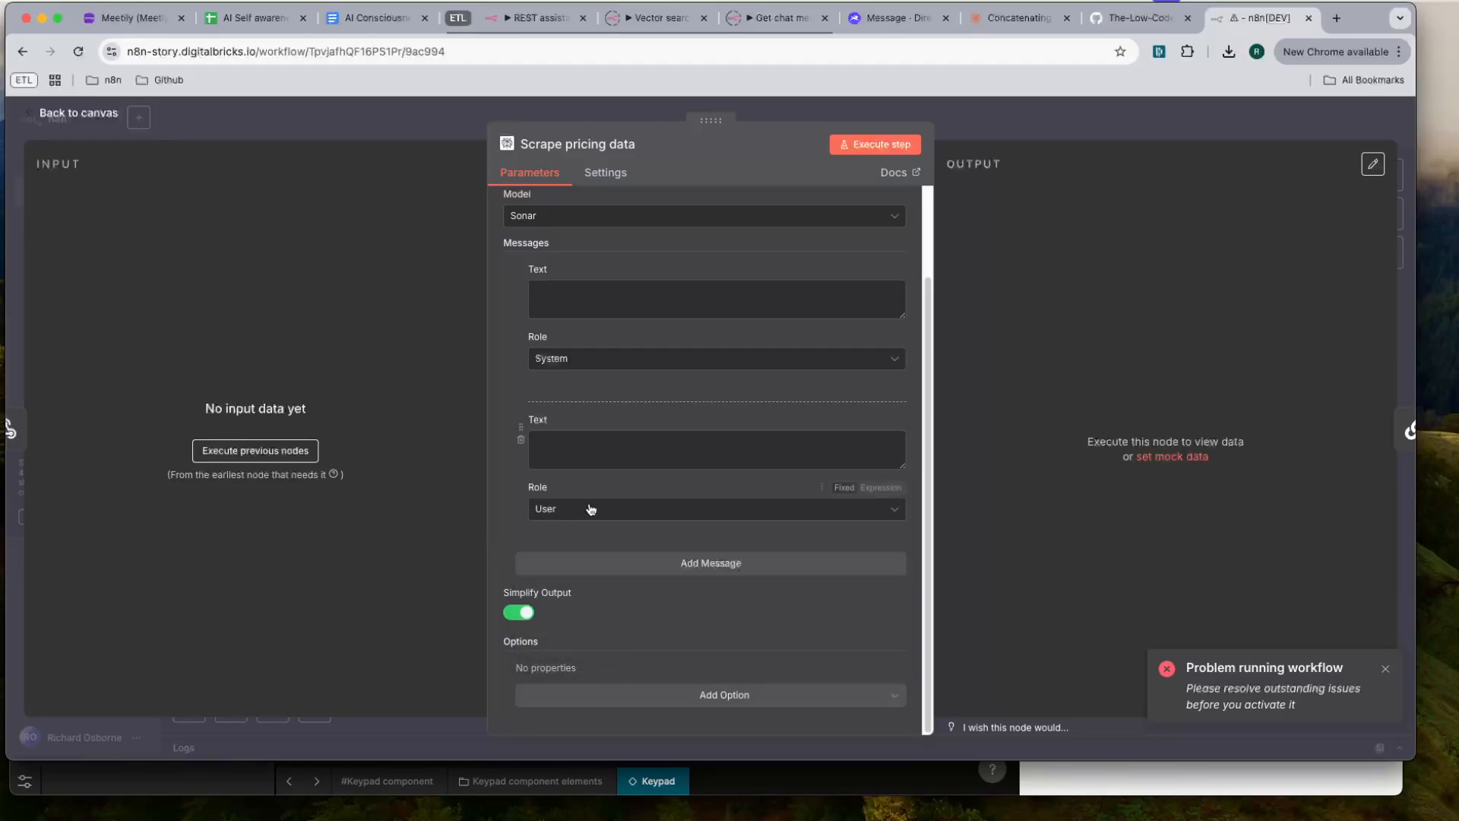
pyautogui.scroll(3, 591, 509)
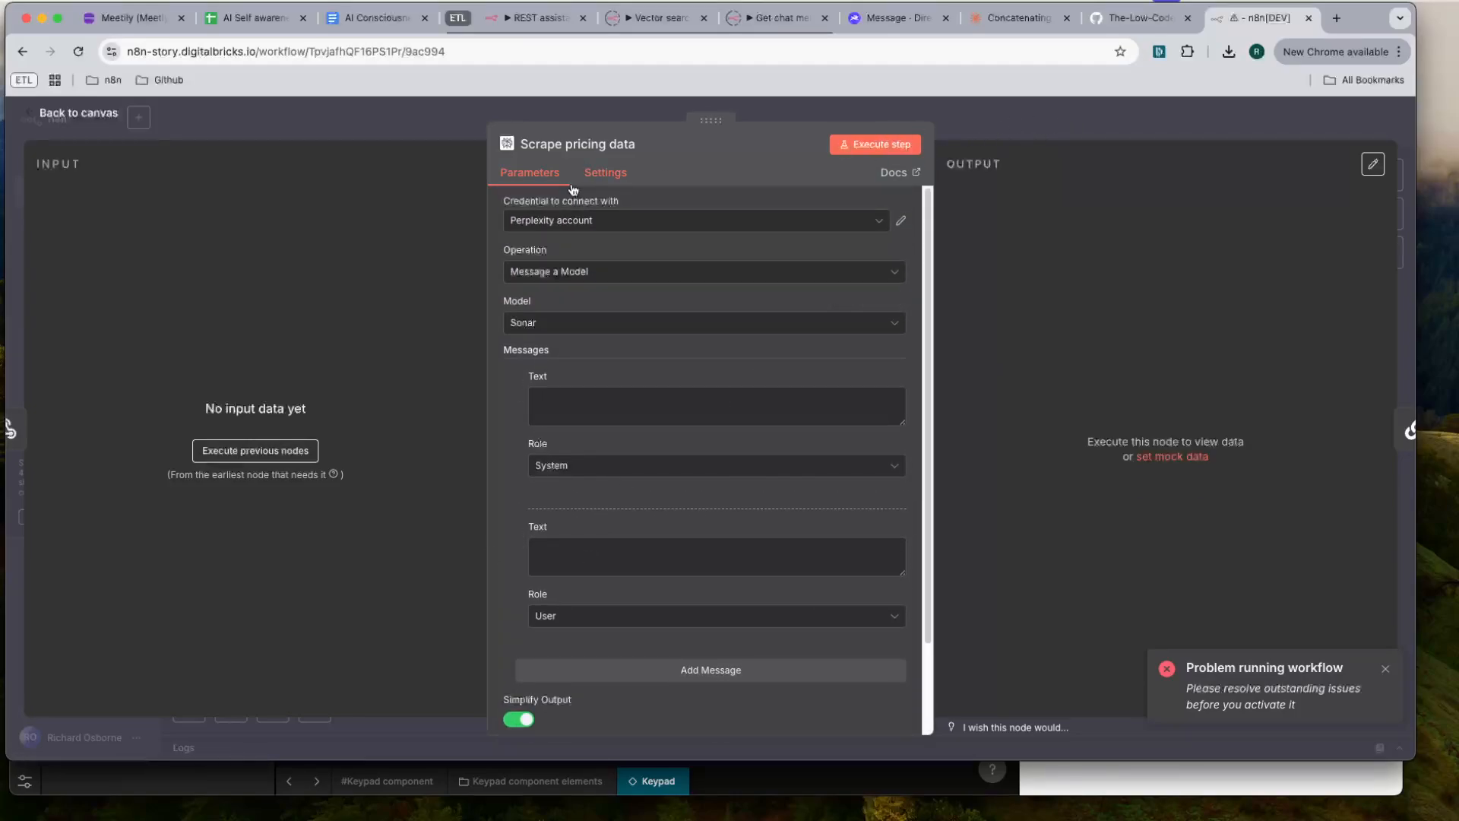
# - Set the Scrape pricing data node's On Error behaviour to Continue, leaving Retry On Fail off, and return to the canvas
pyautogui.click(613, 174)
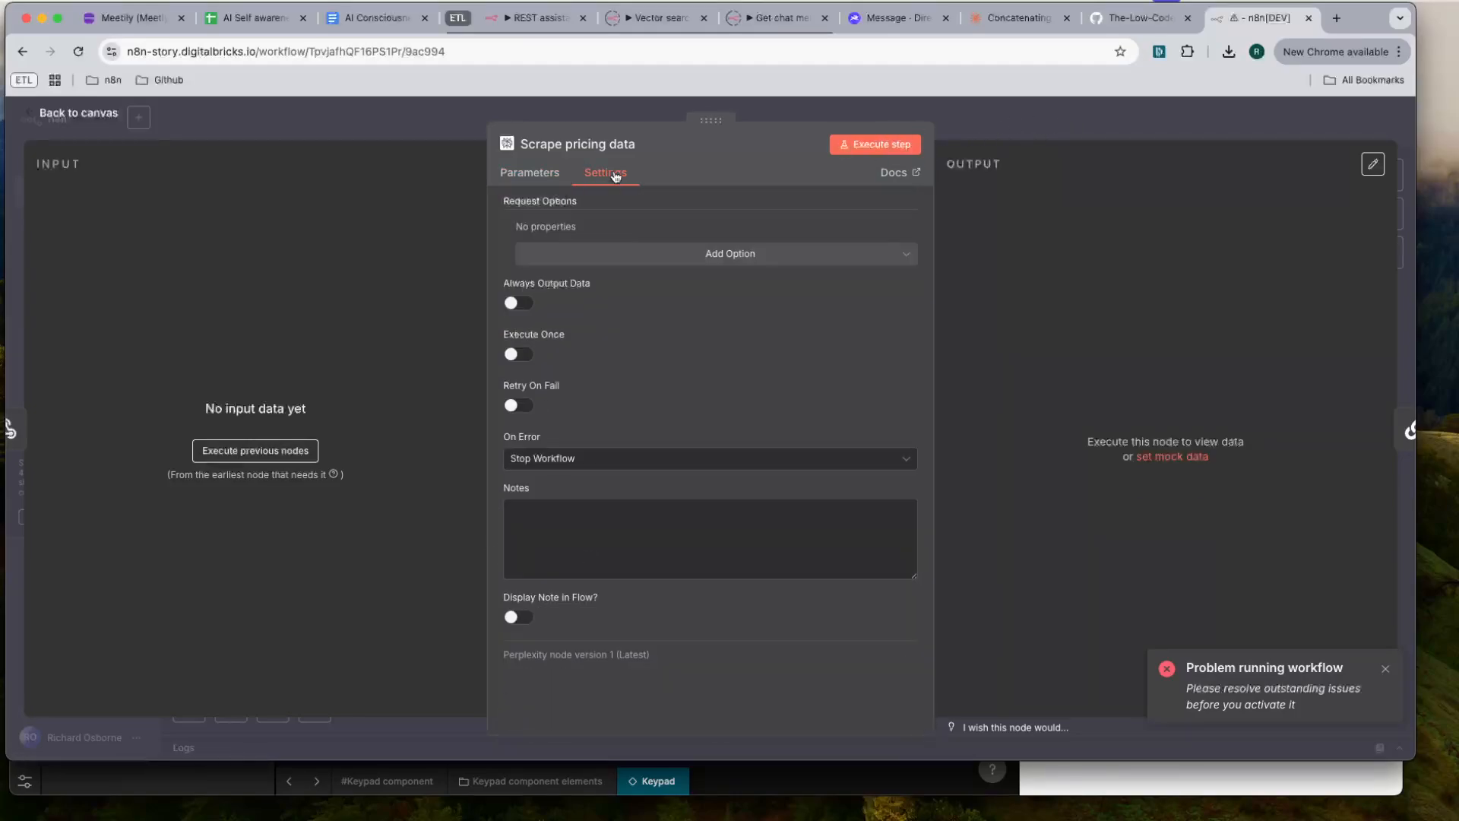
pyautogui.click(517, 406)
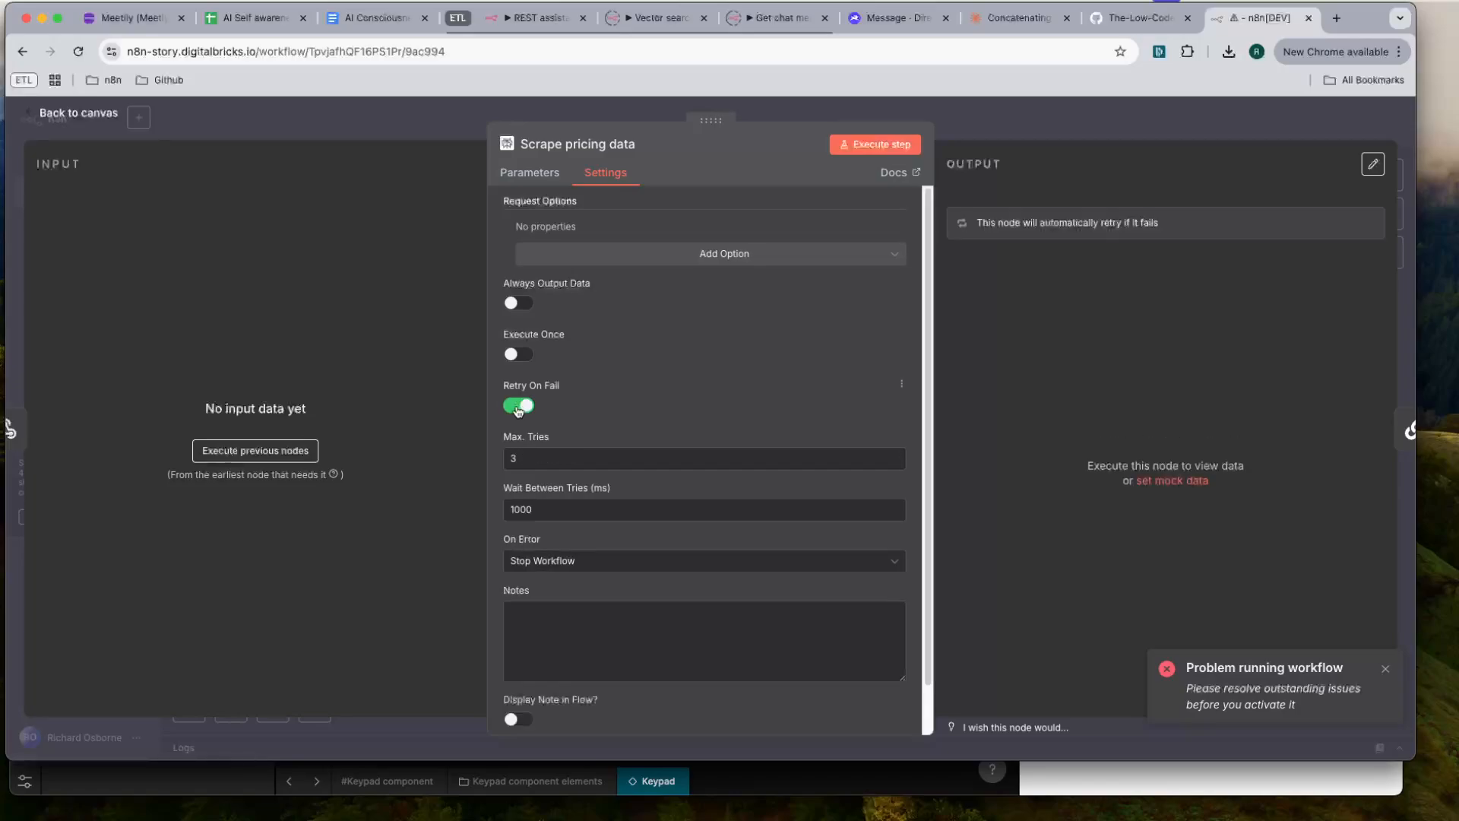
pyautogui.click(526, 409)
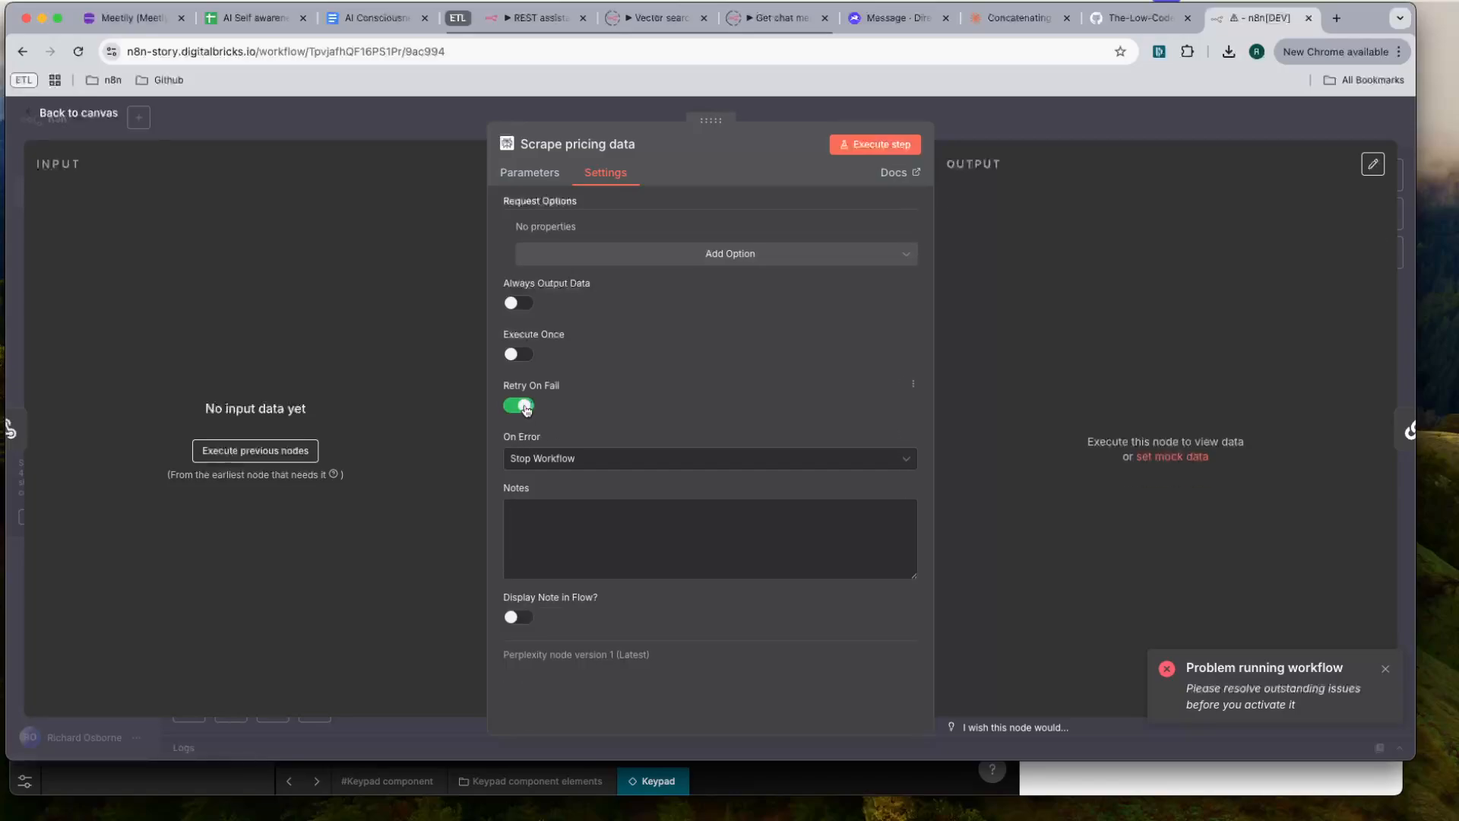
pyautogui.click(560, 461)
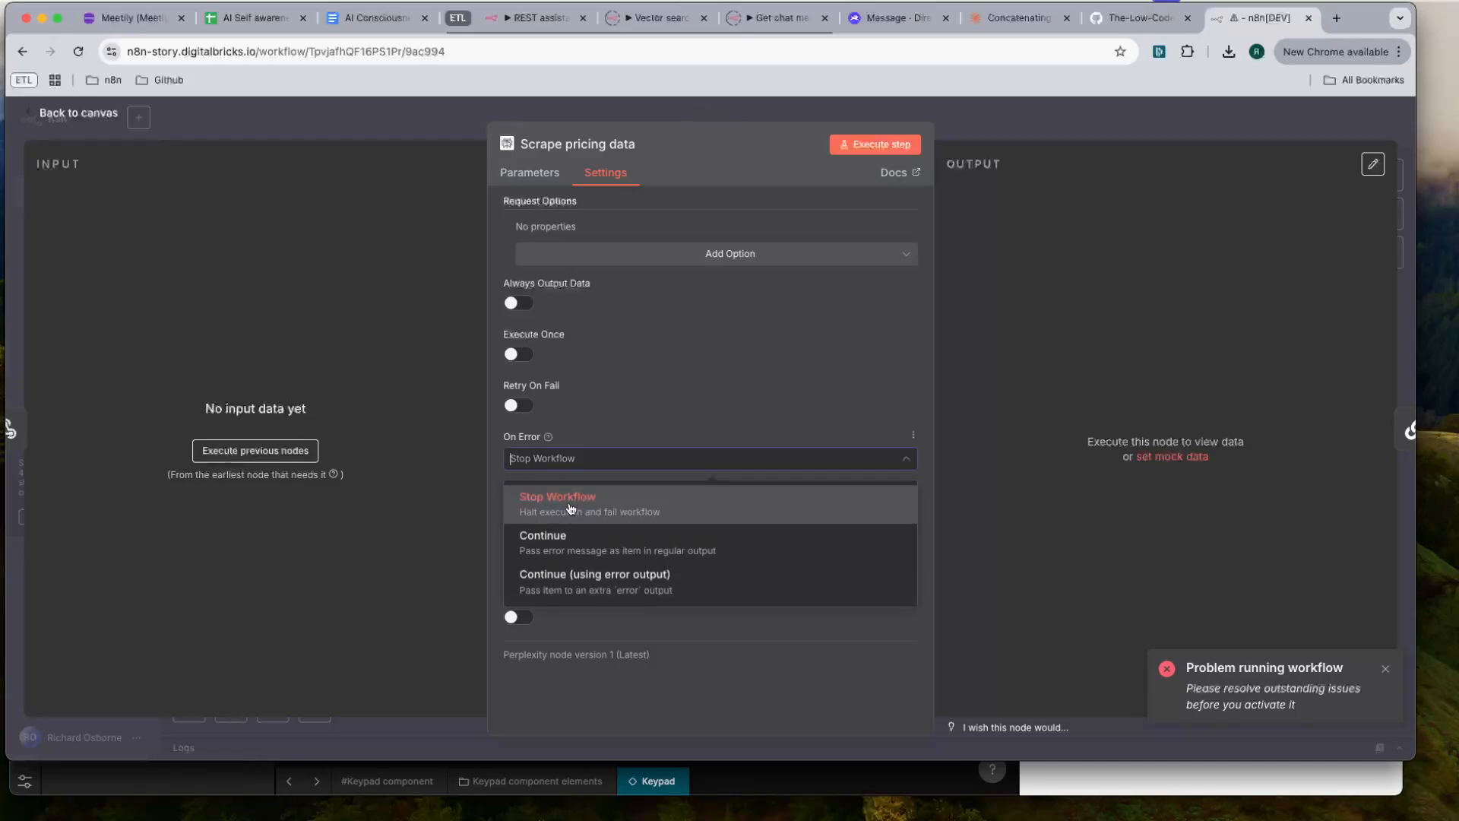
pyautogui.click(581, 545)
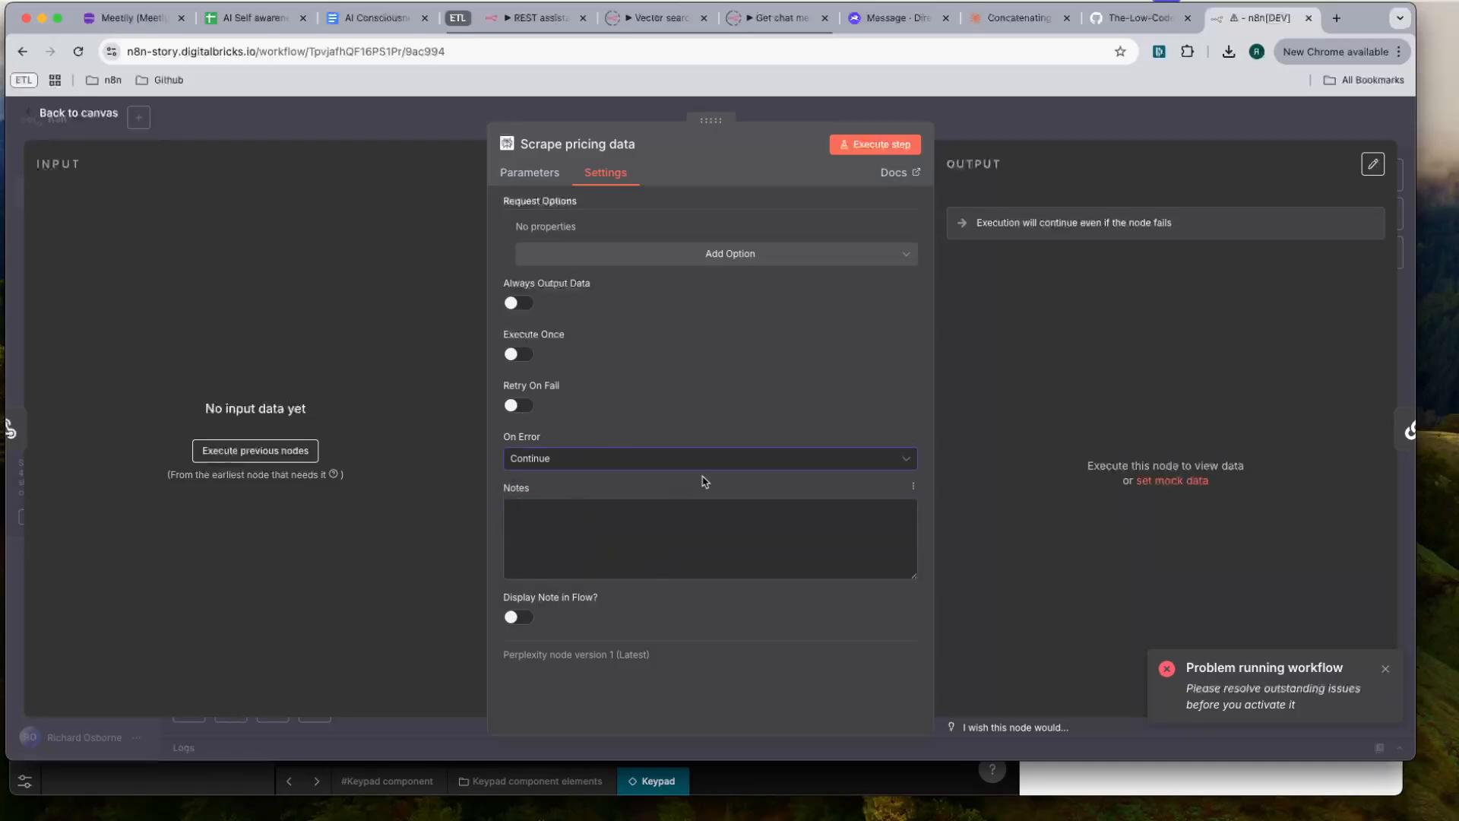
pyautogui.click(1047, 127)
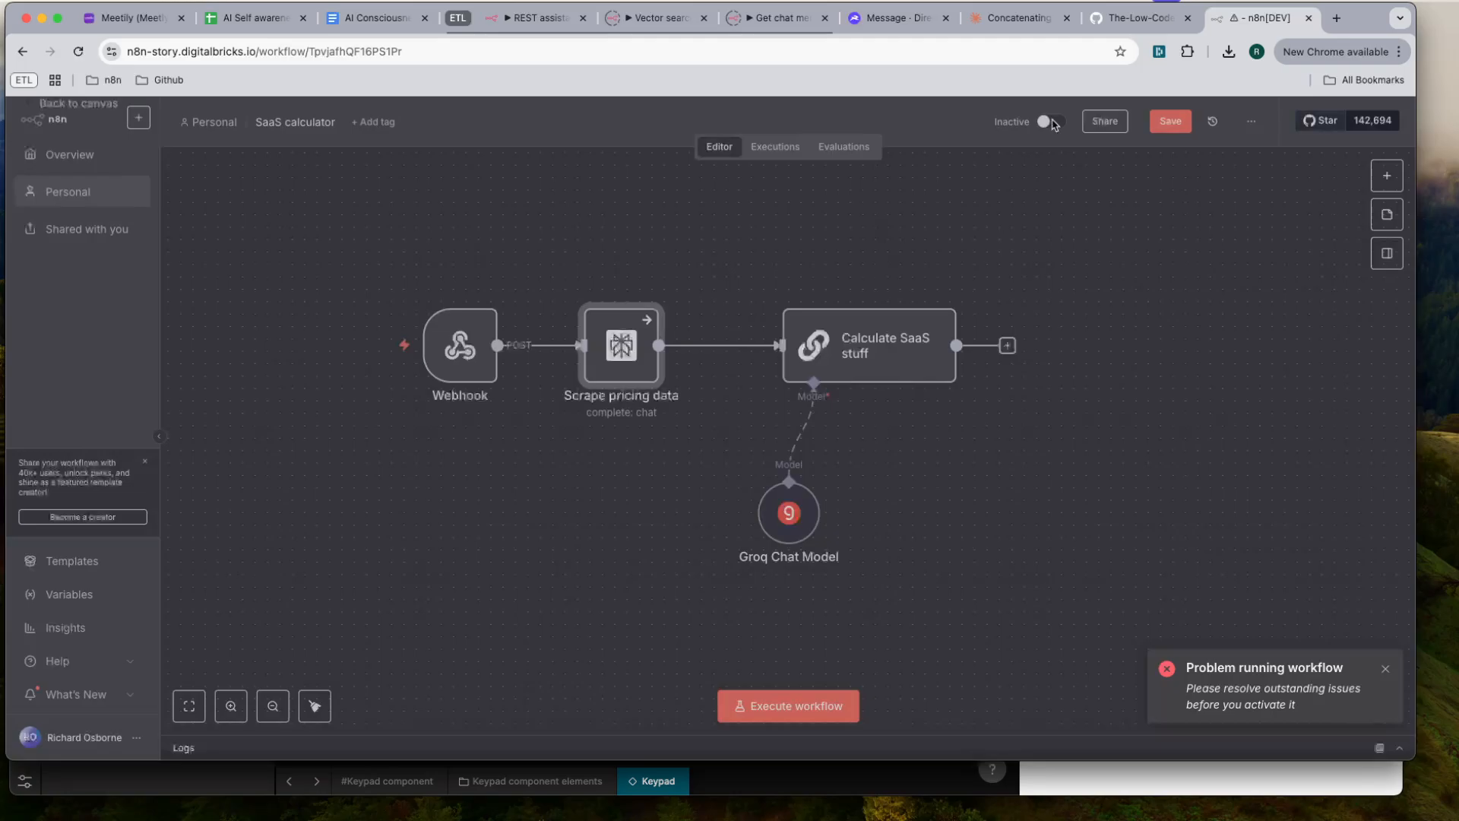
# - Set Calculate SaaS stuff to Continue on error and retry on fail with a 500 ms wait between tries, then return to the canvas
pyautogui.doubleClick(873, 343)
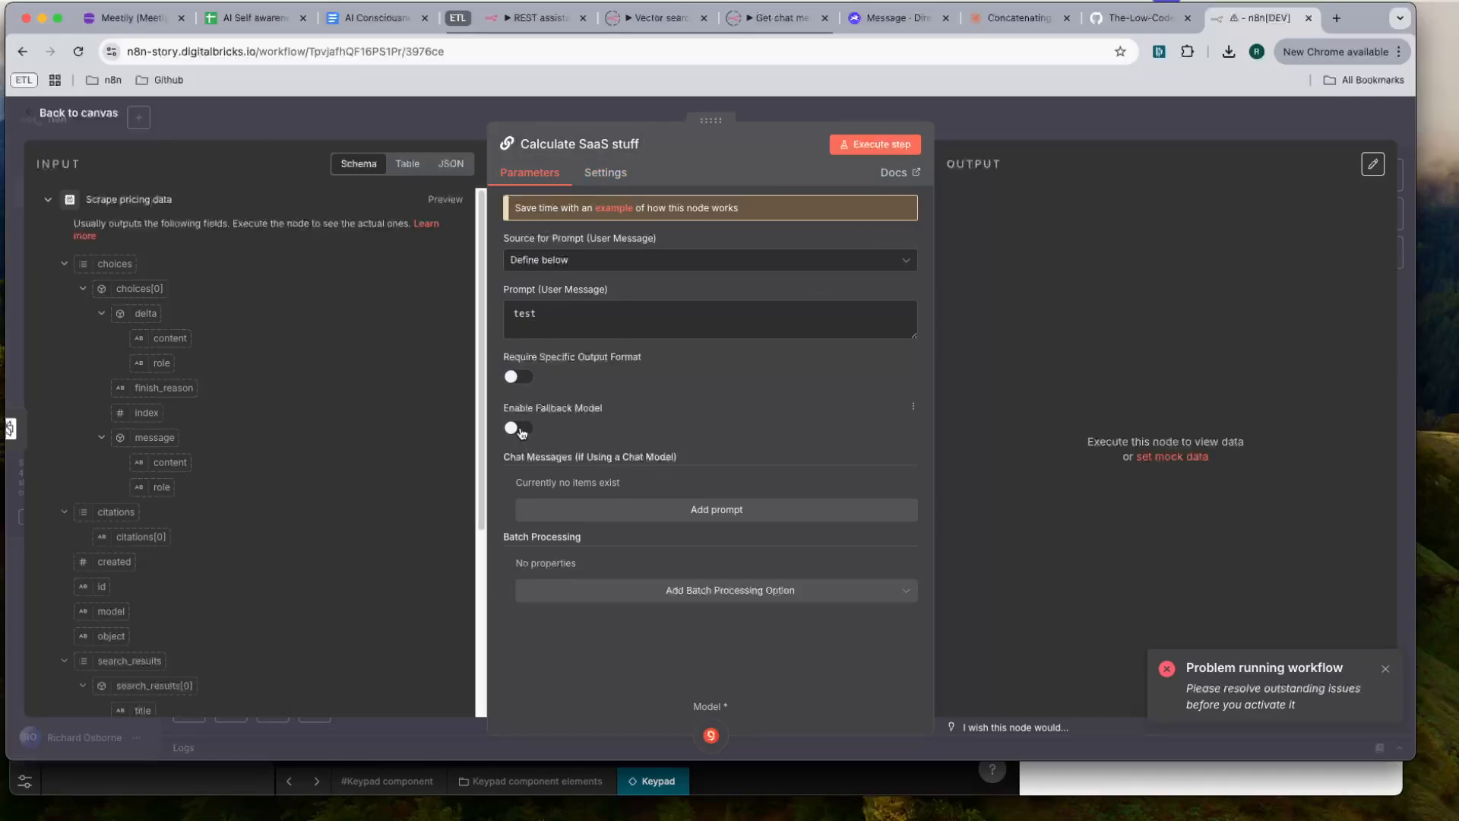
pyautogui.click(599, 173)
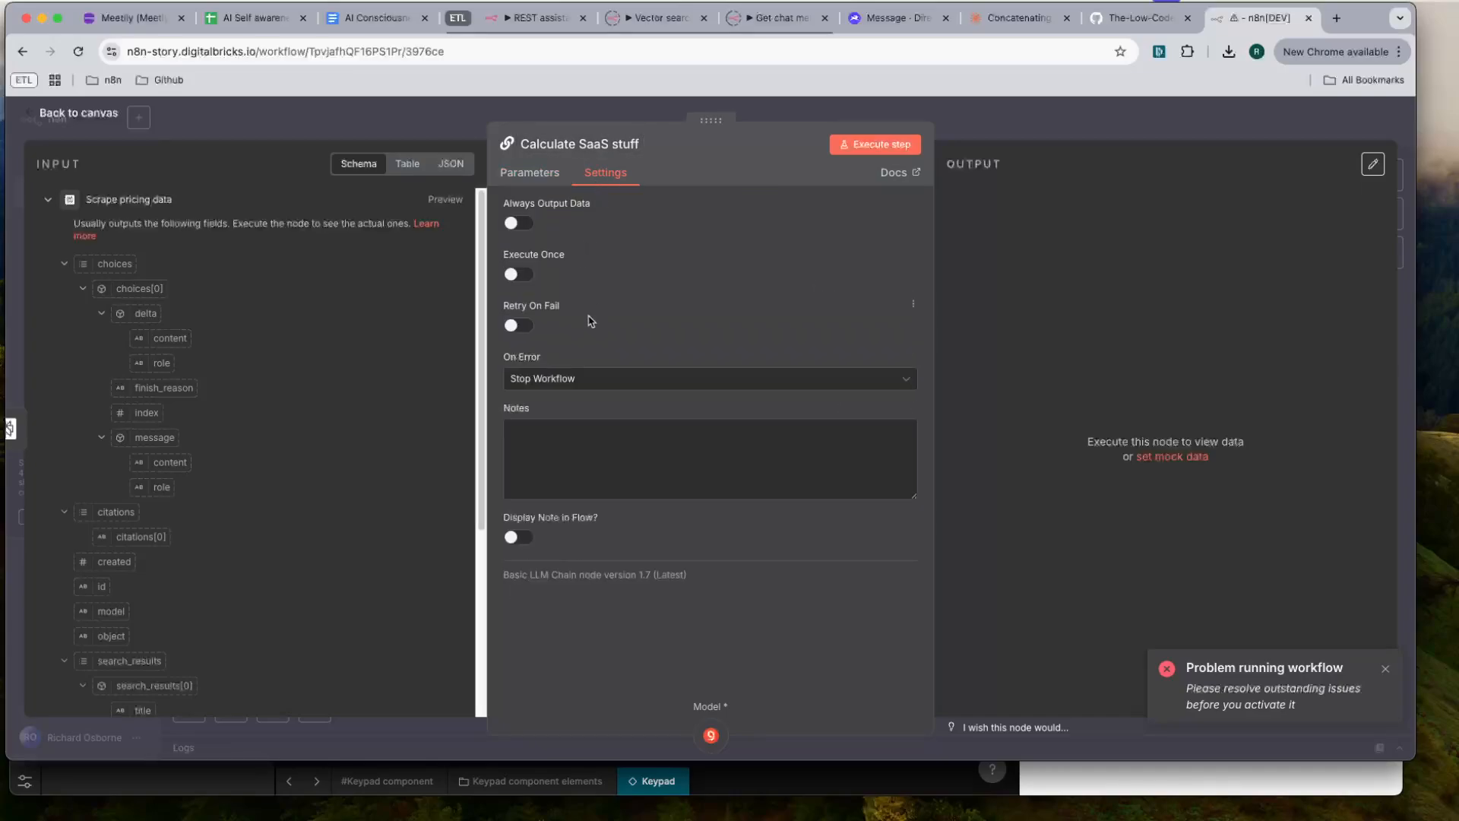
pyautogui.click(563, 378)
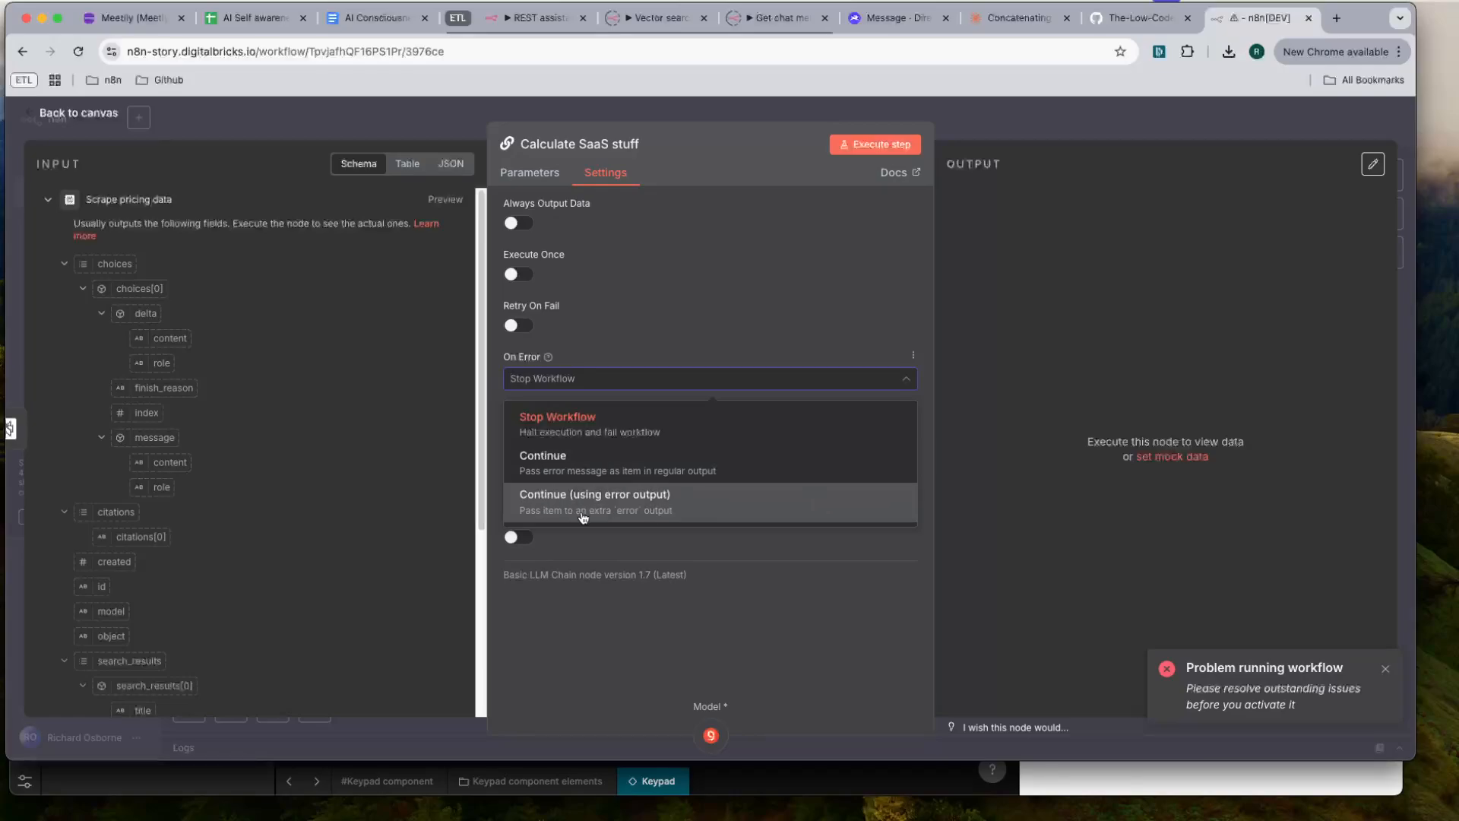
pyautogui.click(596, 465)
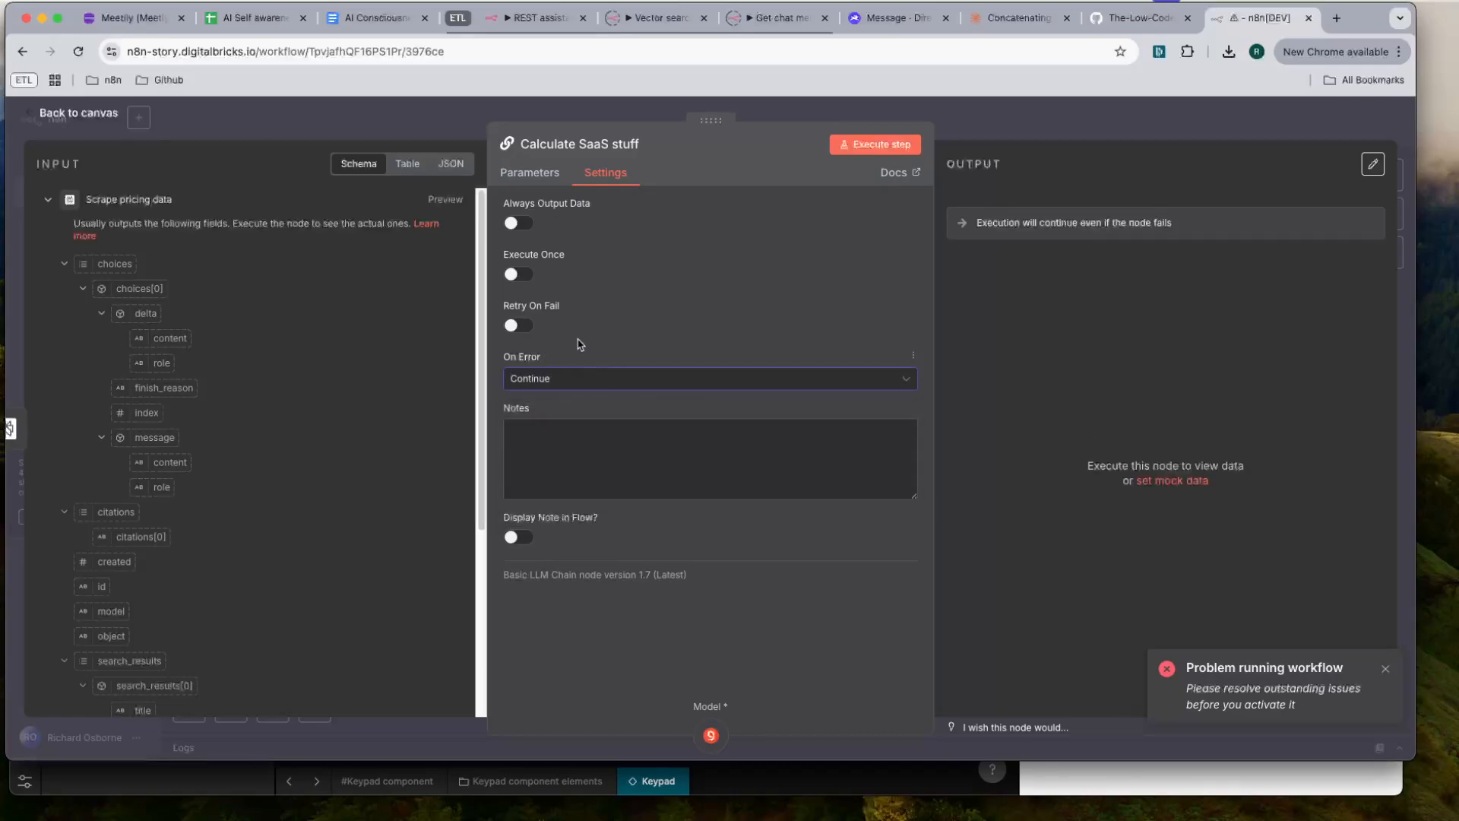
pyautogui.click(527, 330)
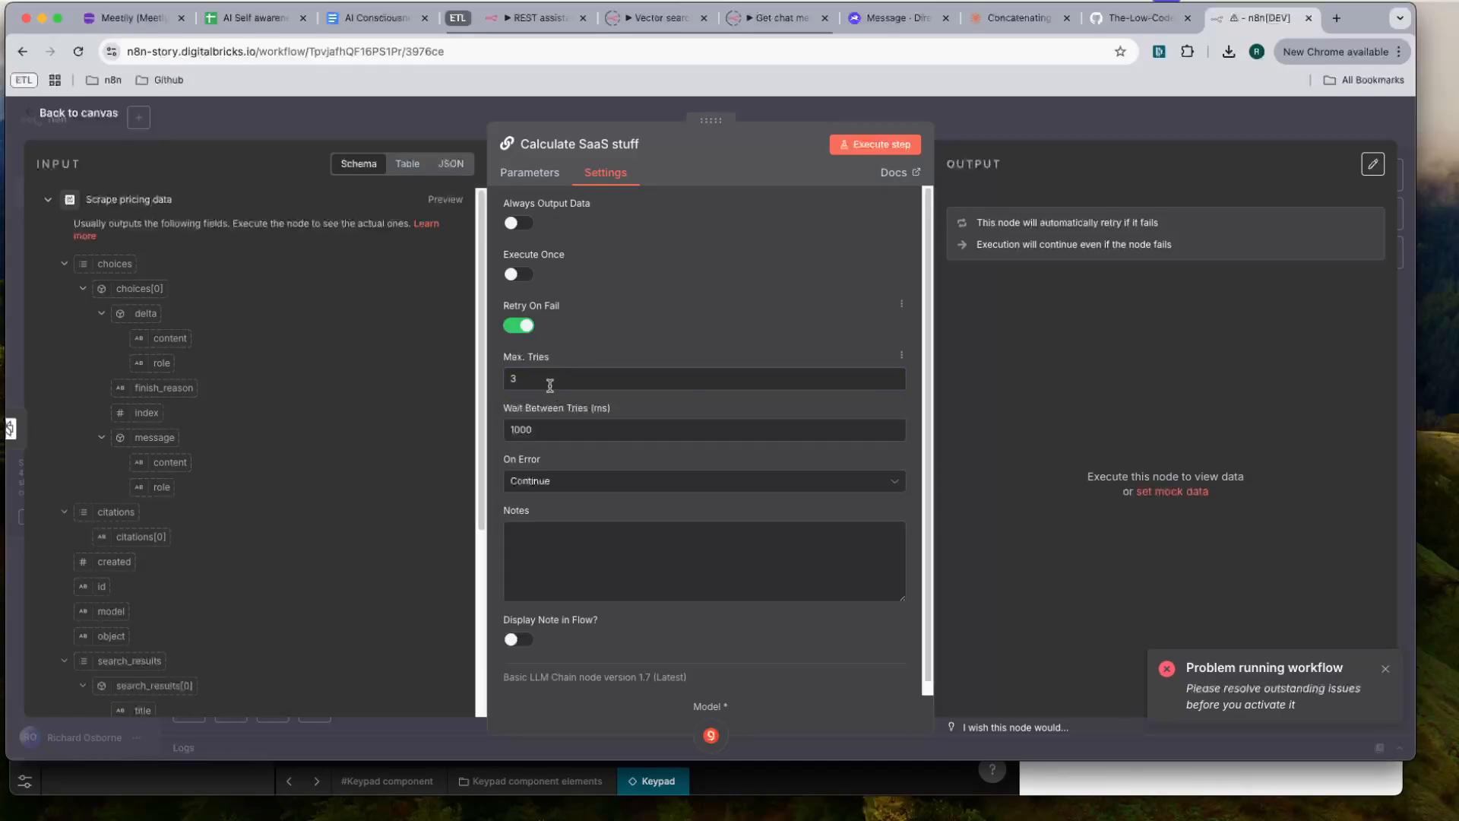
pyautogui.doubleClick(518, 426)
pyautogui.write('500')
pyautogui.click(1077, 119)
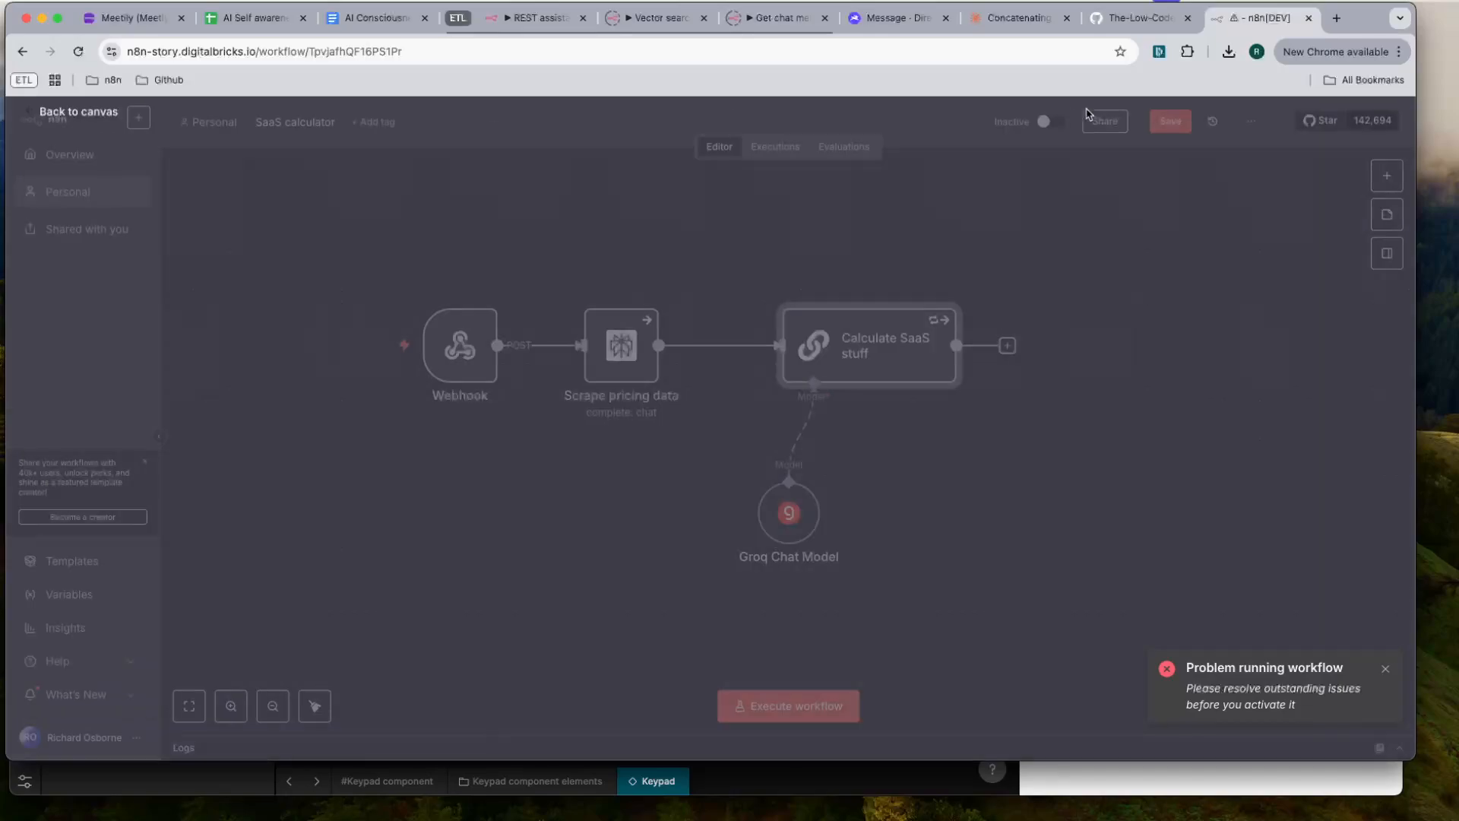
# - Close the Calculate SaaS stuff node and save the SaaS calculator workflow
pyautogui.doubleClick(886, 350)
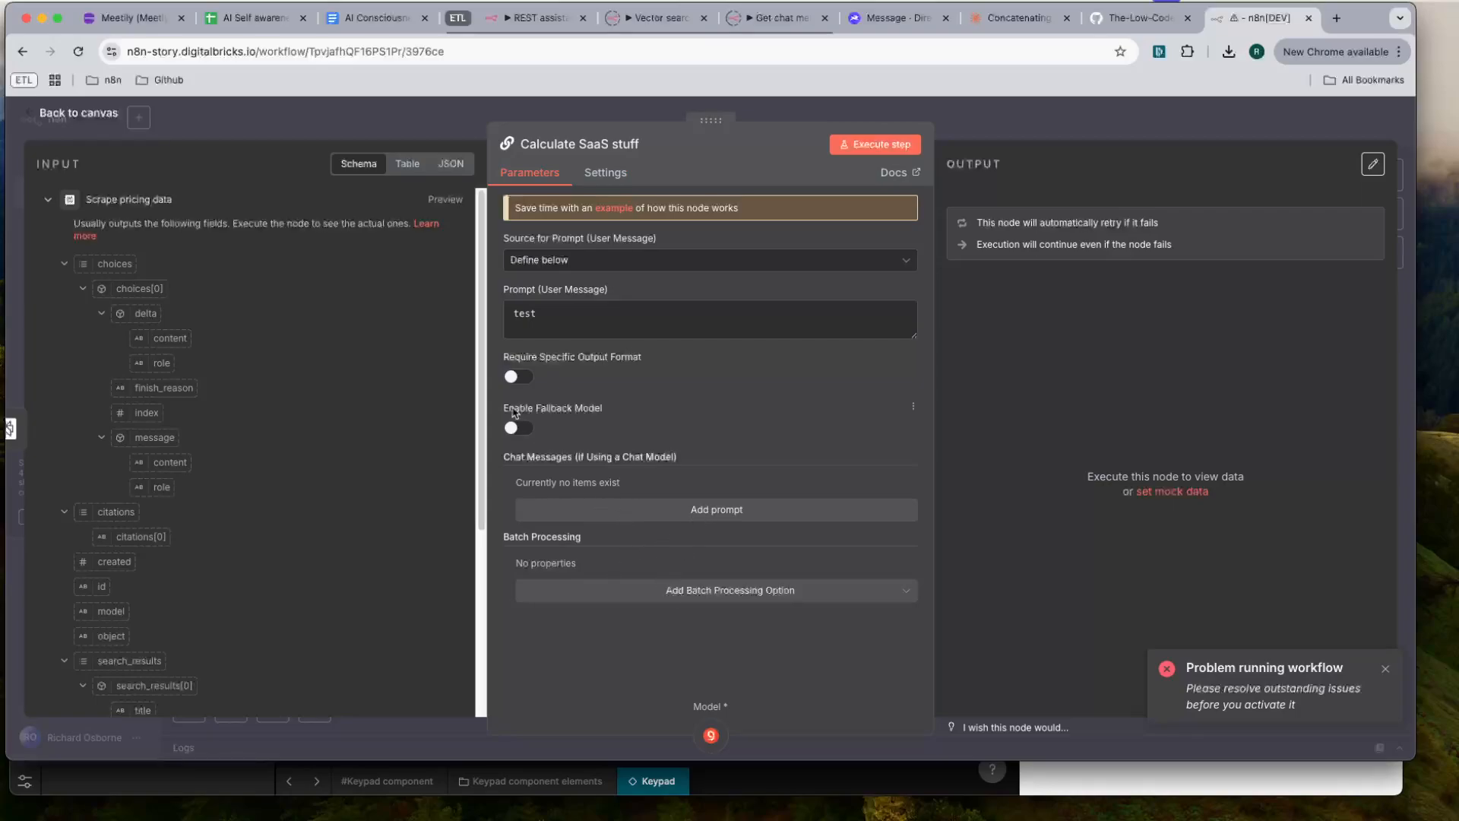
pyautogui.press('Escape')
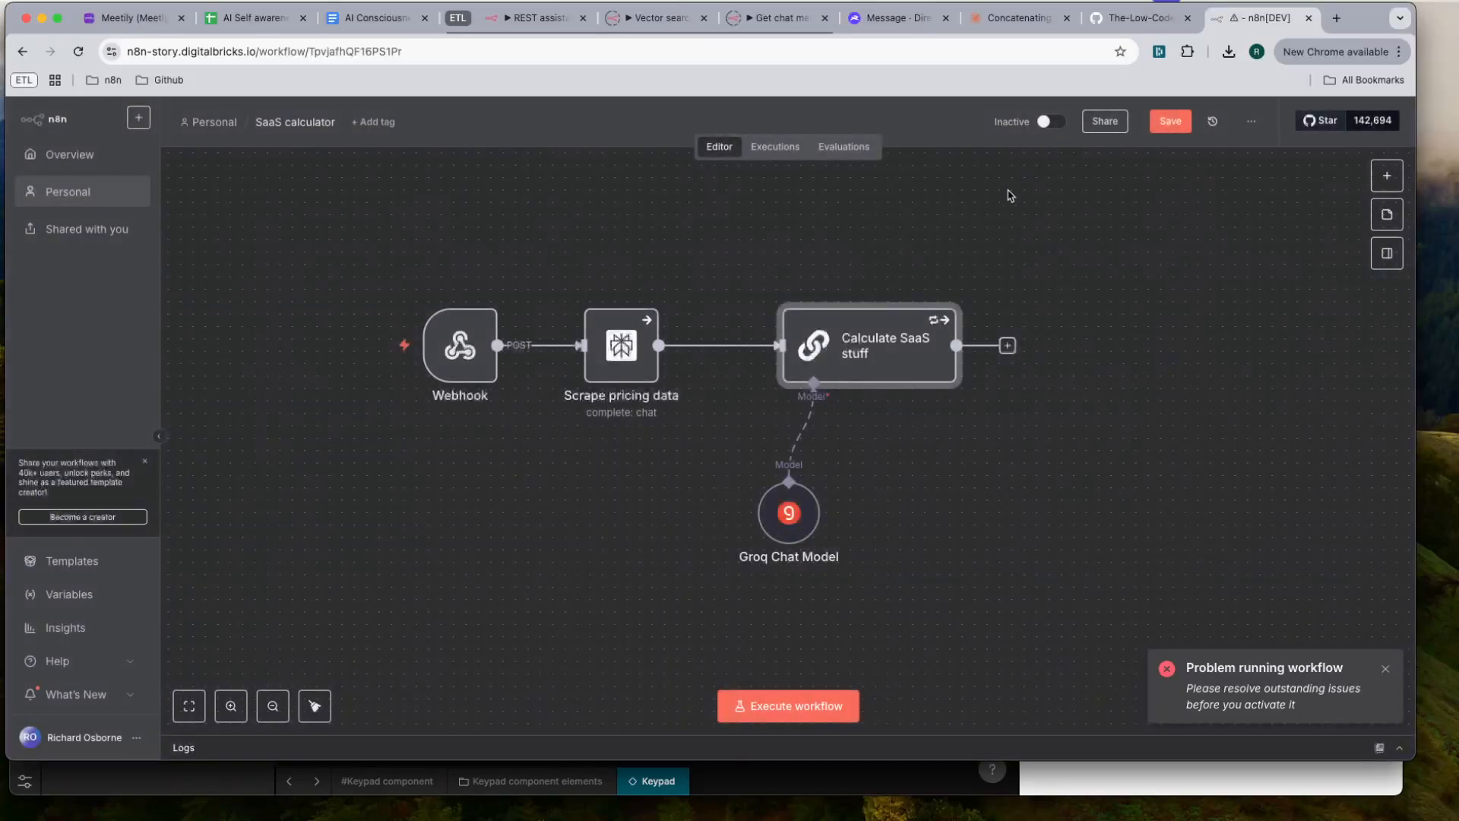
pyautogui.click(1166, 119)
pyautogui.moveTo(437, 358)
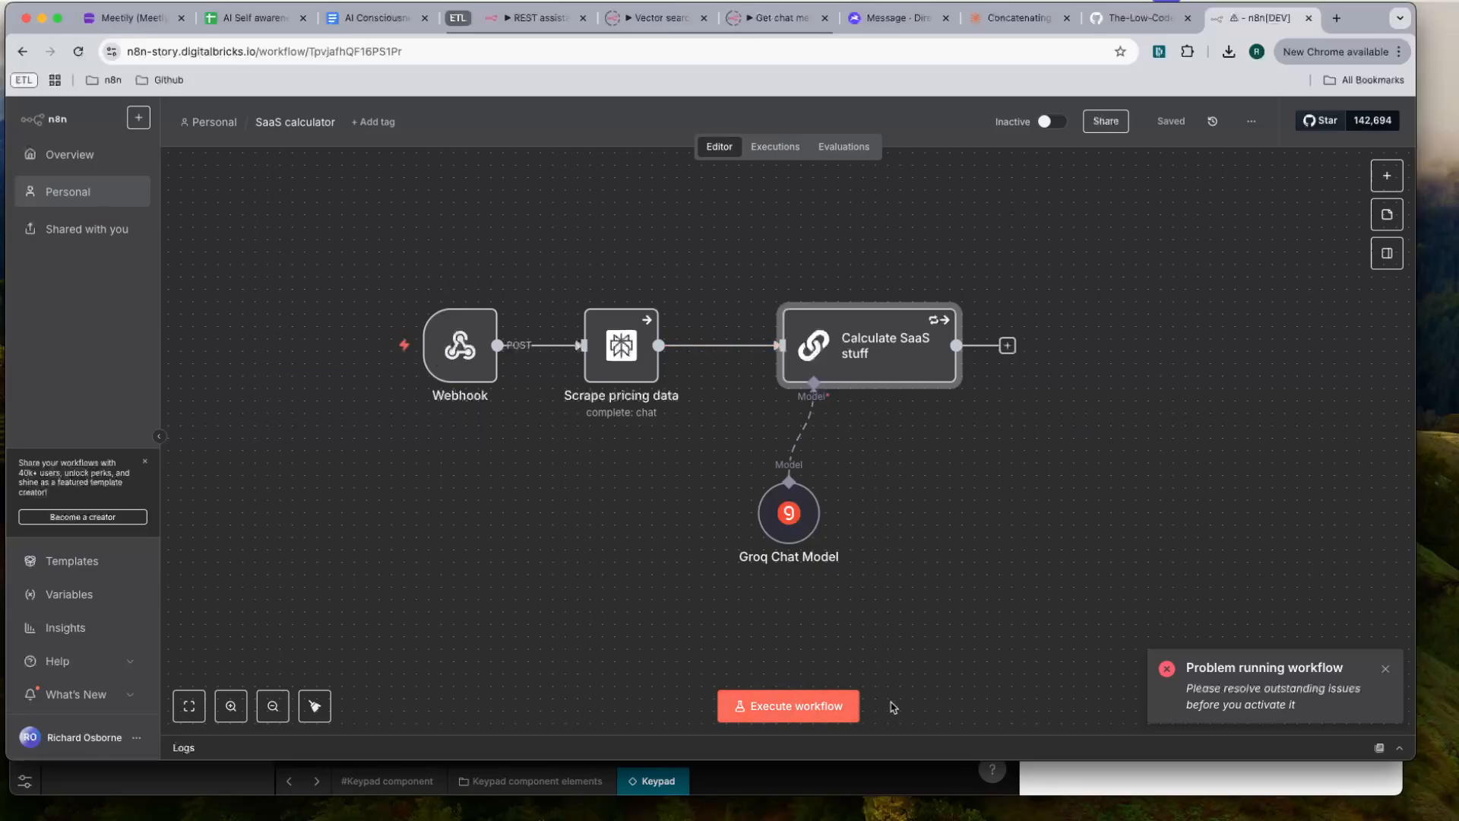
# - Switch to the Noodl keypad-test project and start a Function request with Noodl AI
pyautogui.click(834, 790)
pyautogui.hscroll(5, 578, 340)
pyautogui.scroll(2, 577, 340)
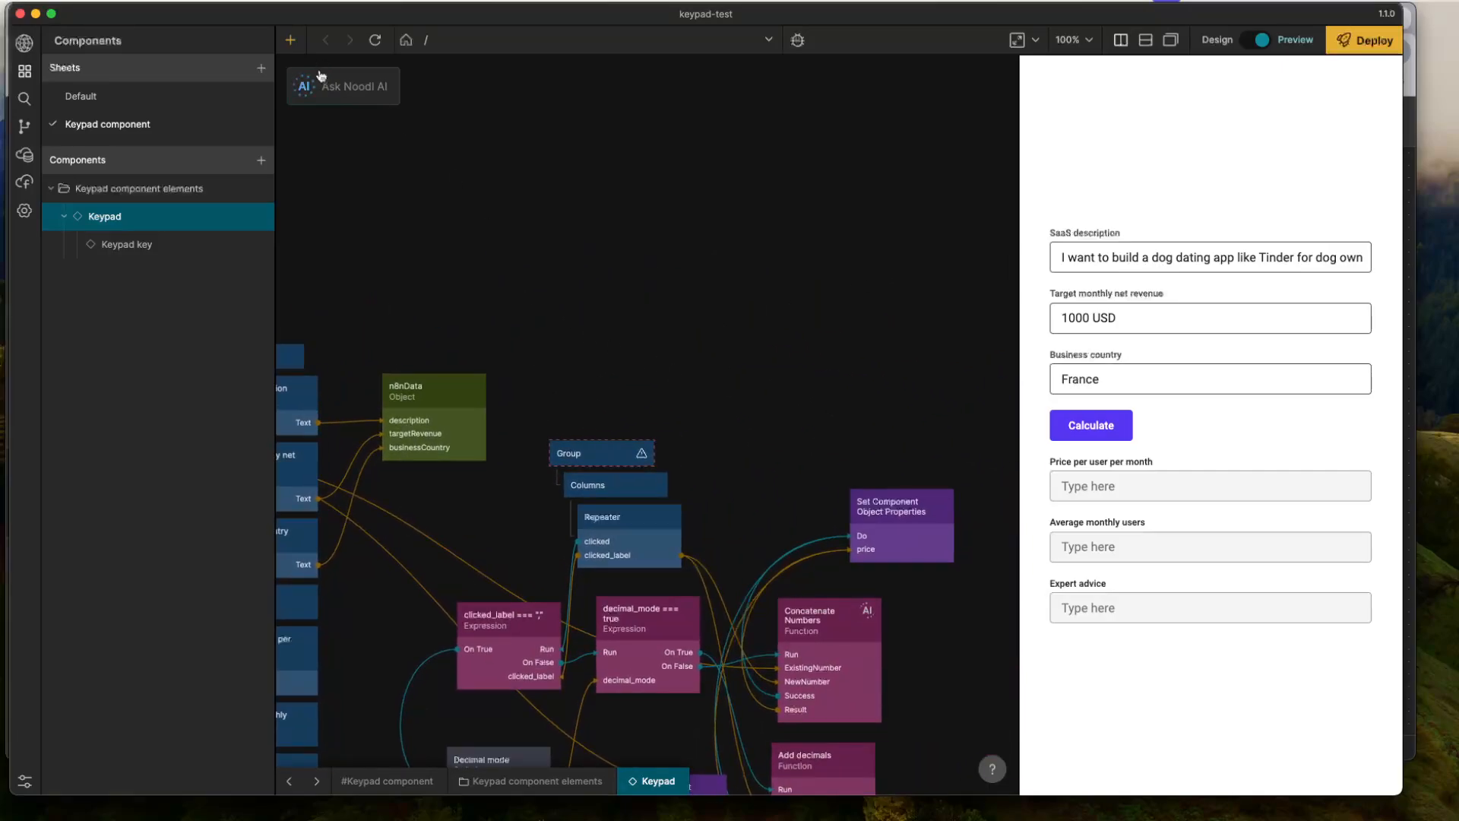
pyautogui.click(347, 88)
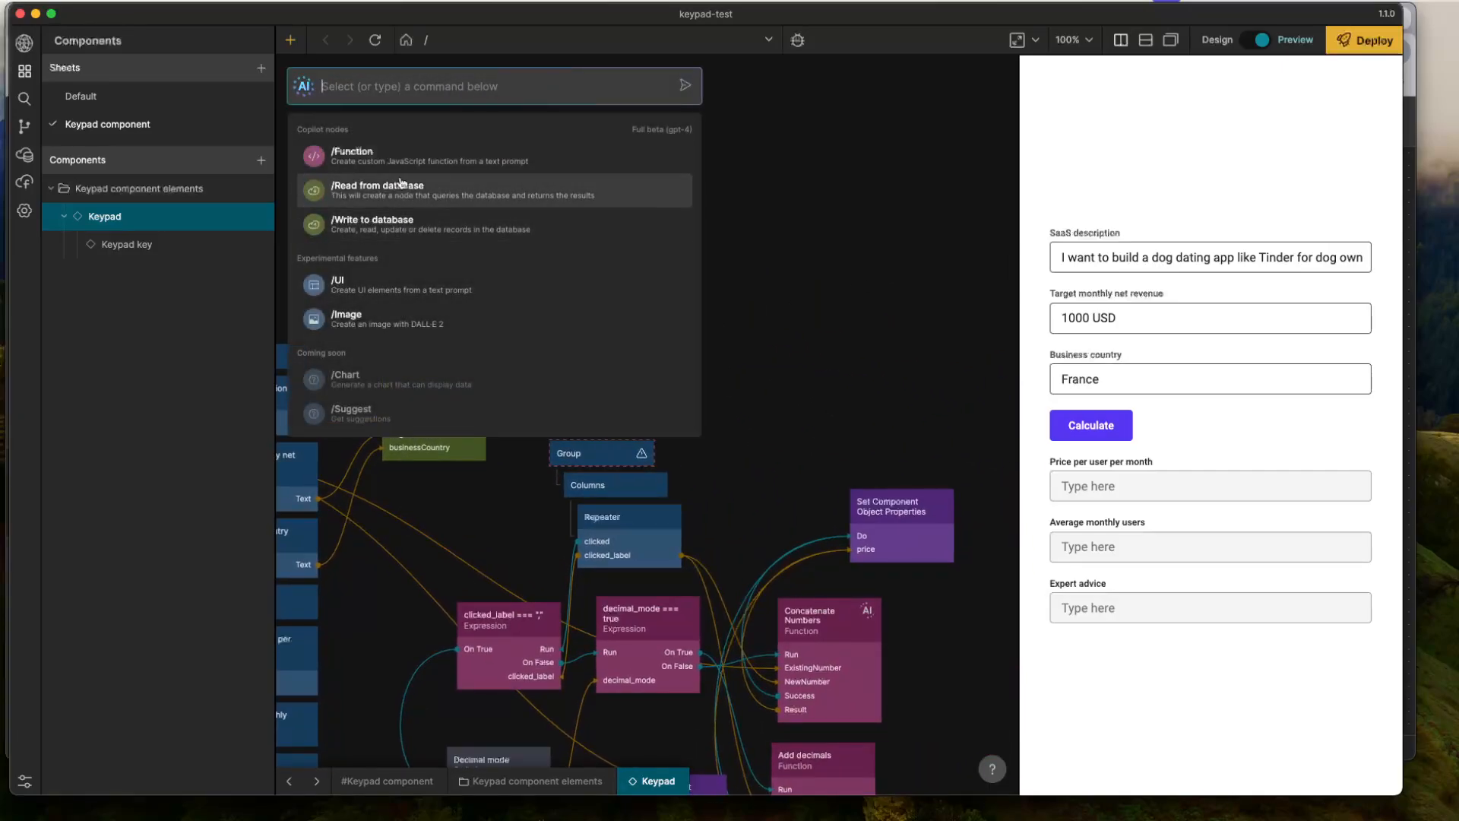
pyautogui.click(383, 161)
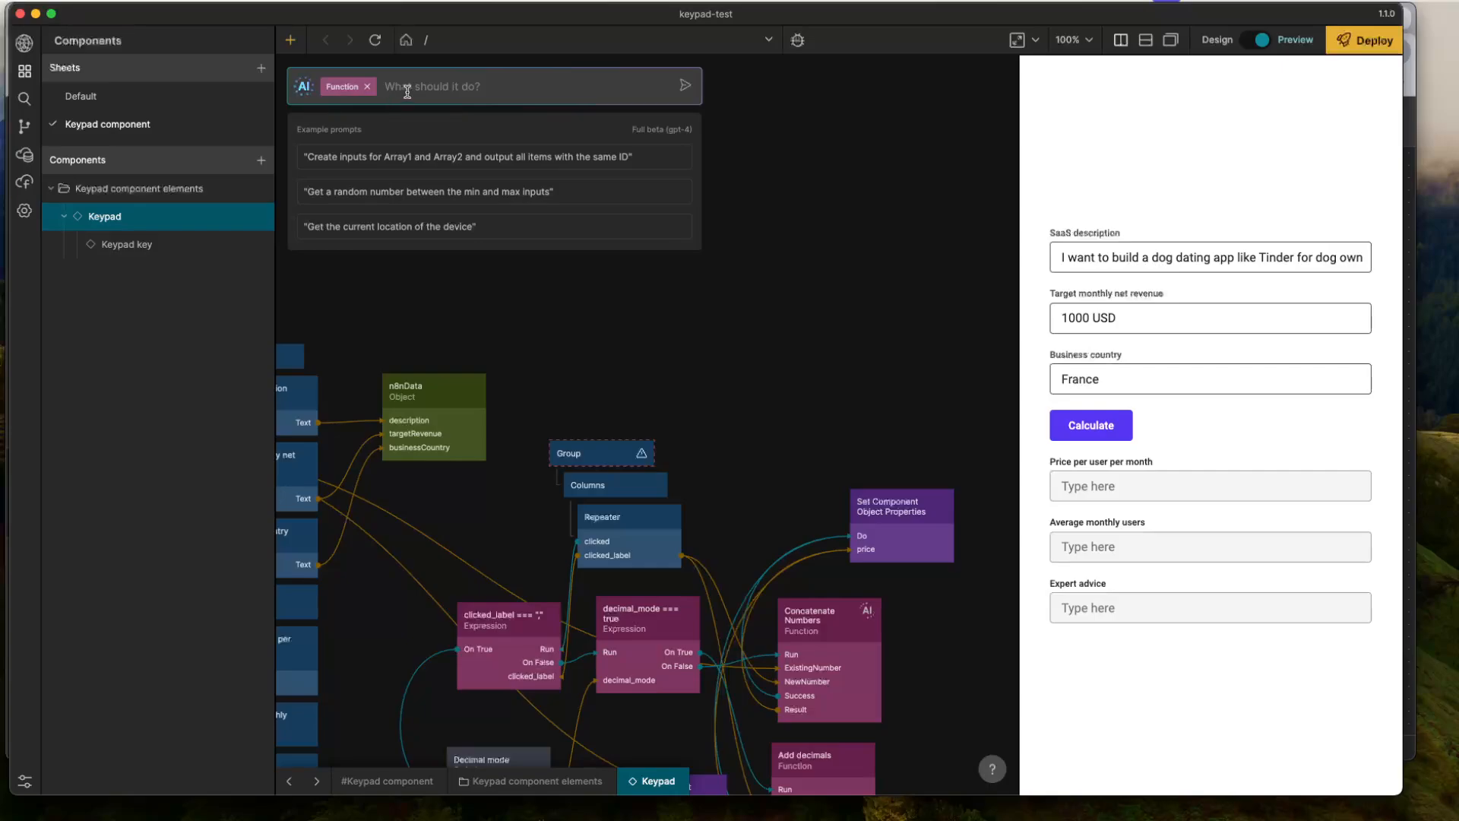
# - Write the function prompt "Please send the Noodl object 'n8nData' to my n8n workflow POST request to"
pyautogui.write('Pl')
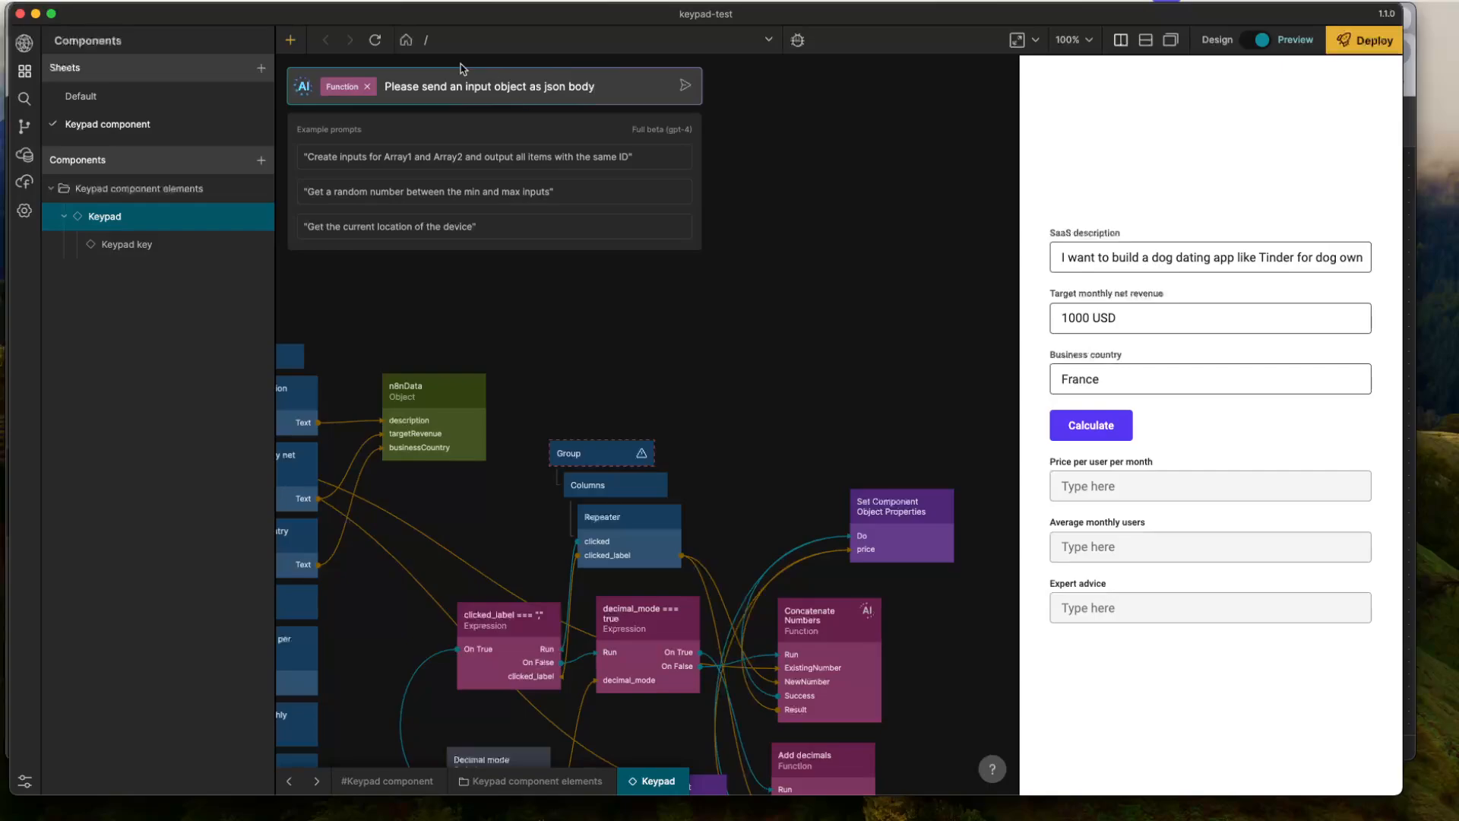
pyautogui.write('Noodl')
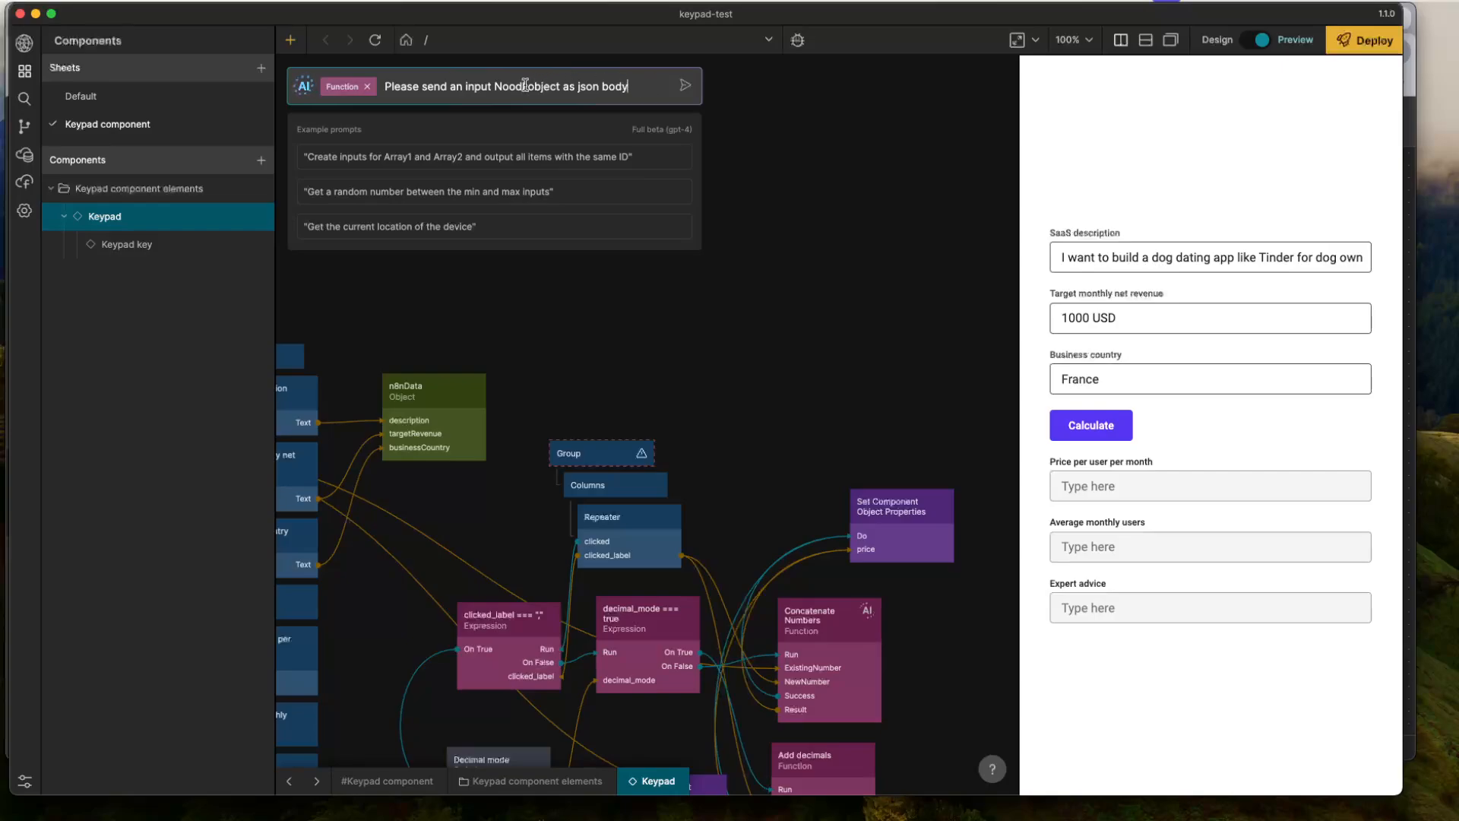
pyautogui.moveTo(624, 86); pyautogui.dragTo(457, 89)
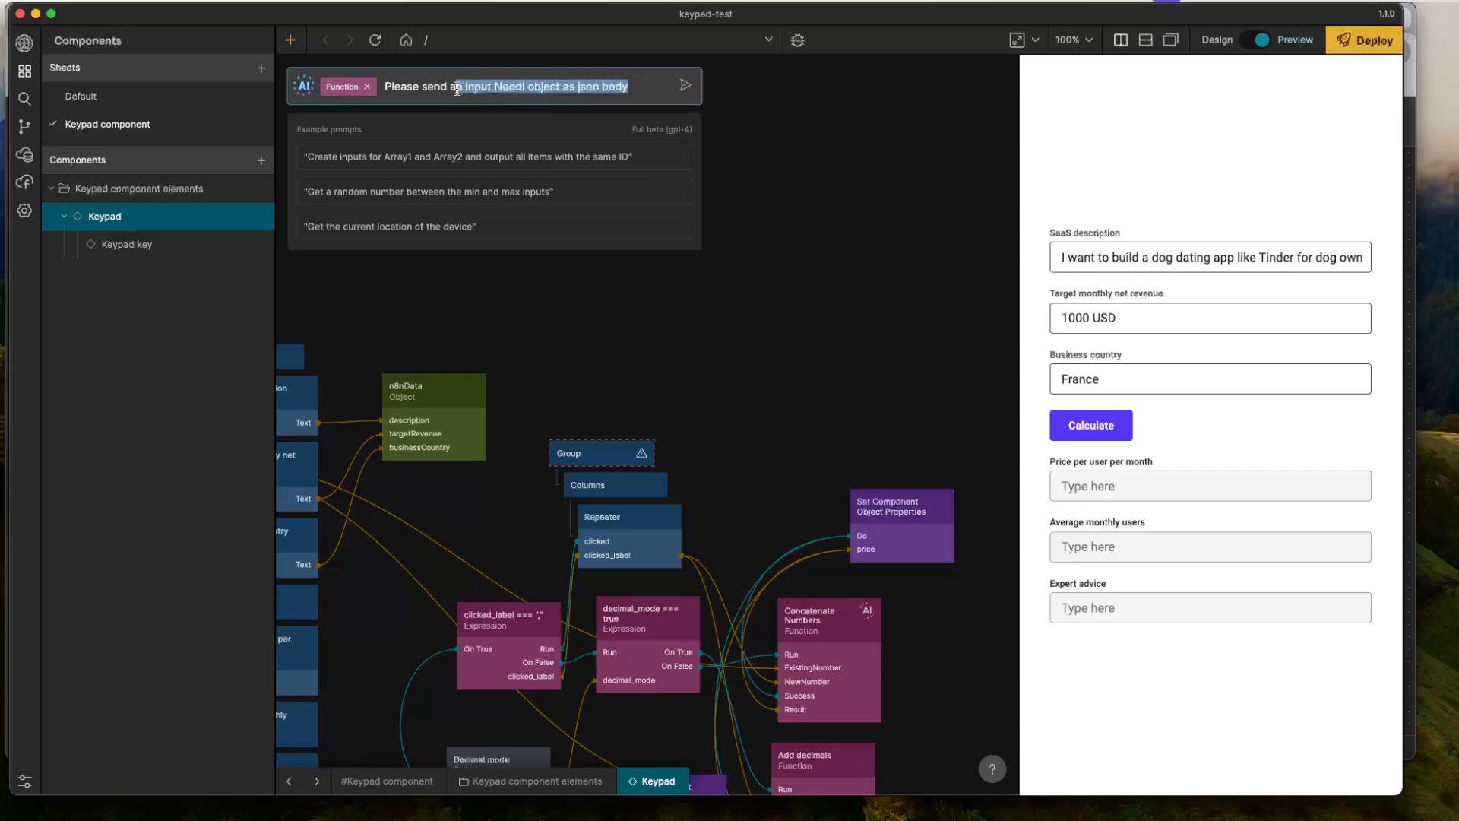
pyautogui.press('BackSpace')
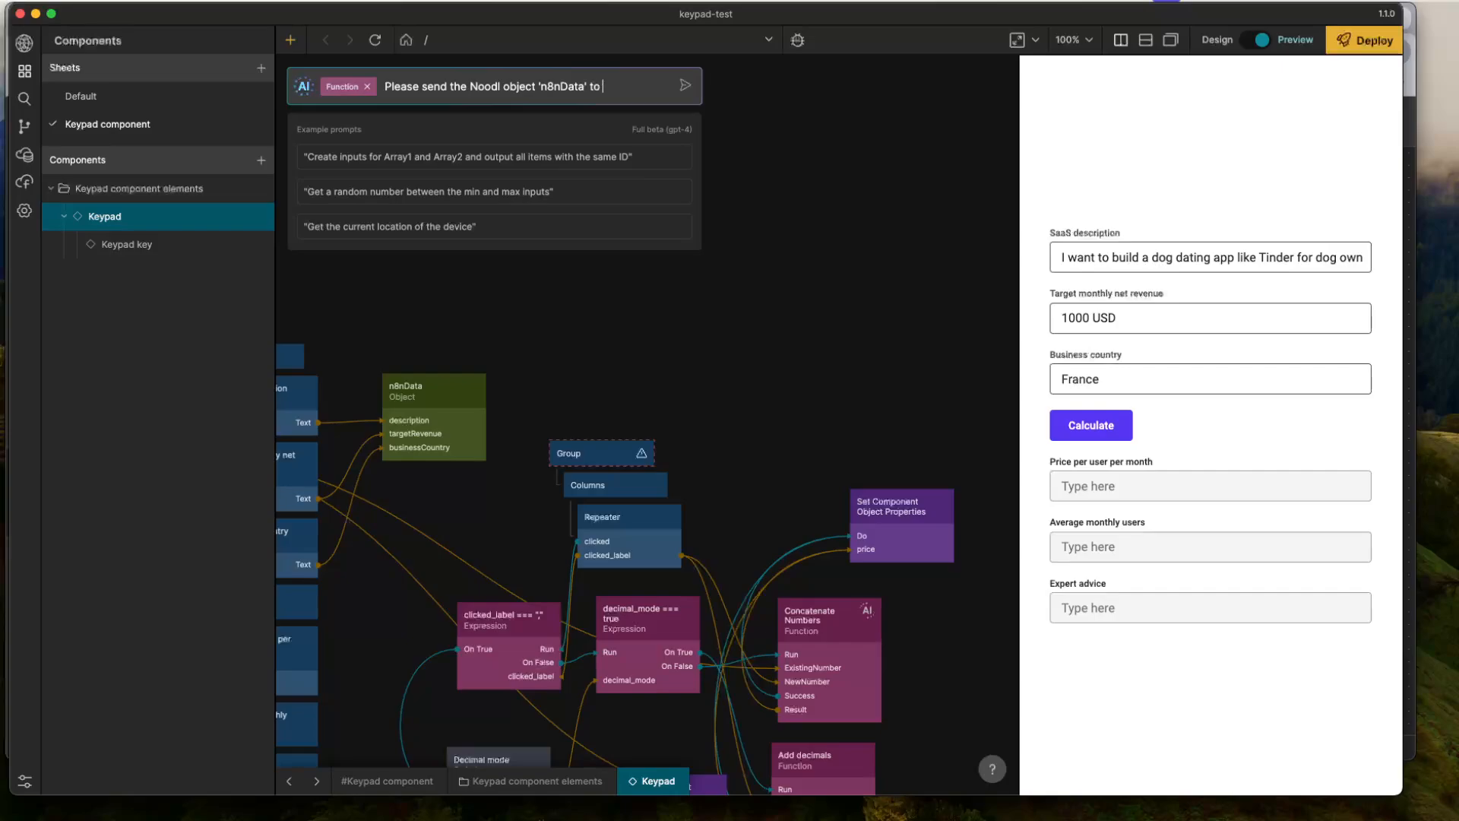
pyautogui.write('workf')
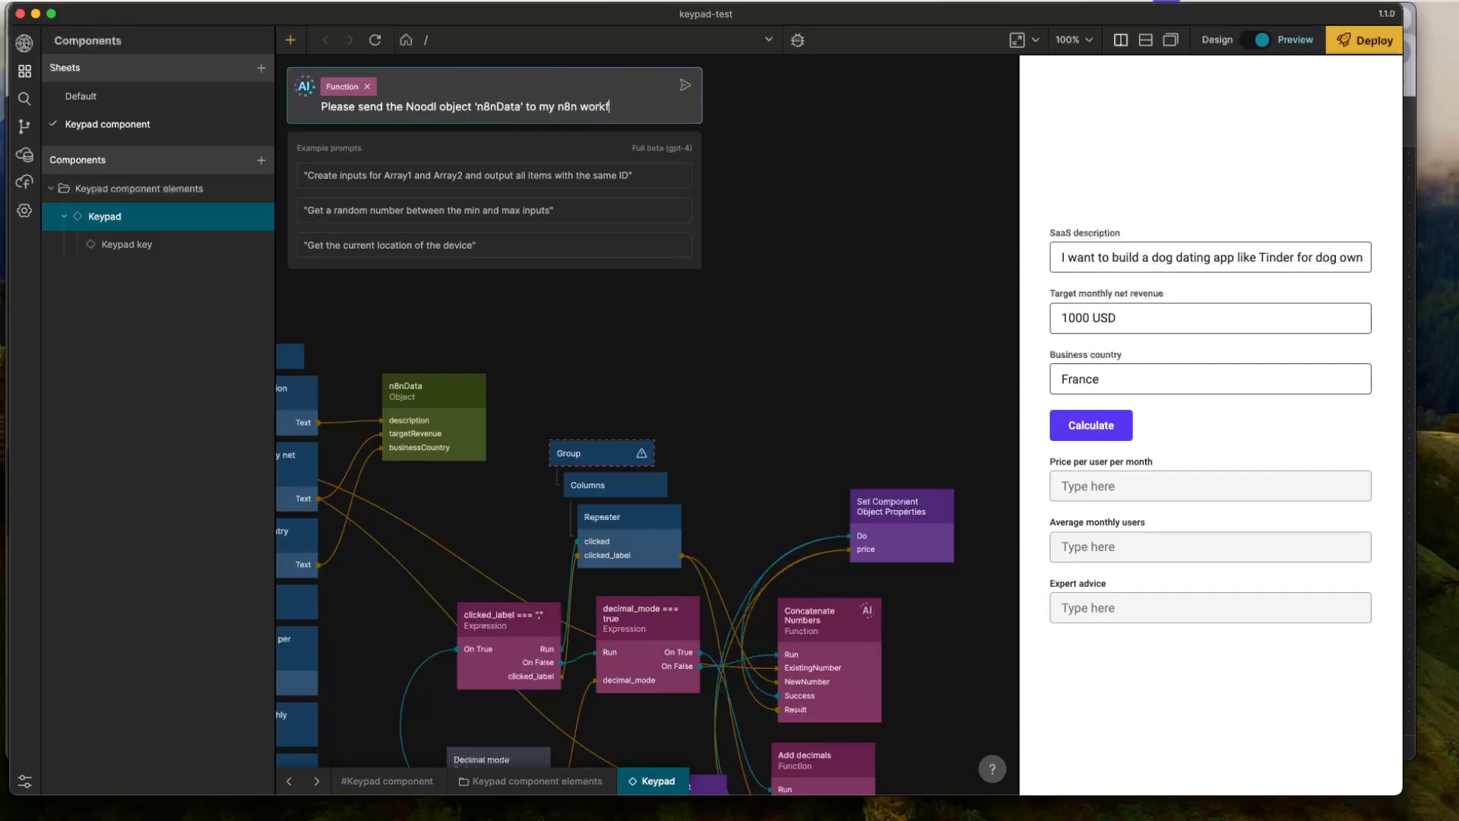
pyautogui.write('low POST request to')
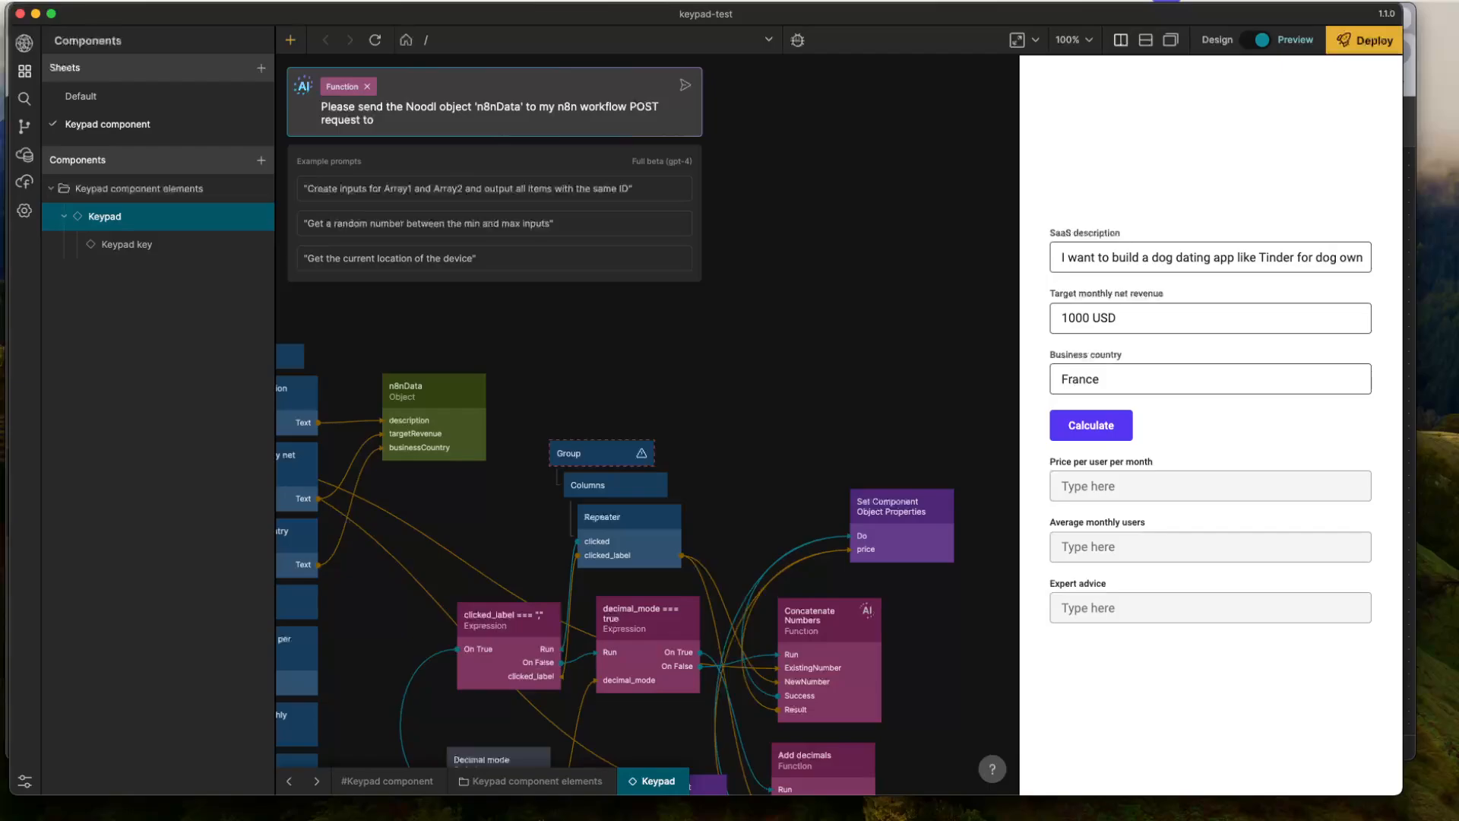
# - Copy the Webhook node's test URL from n8n, append it to the Noodl AI prompt and submit the request
pyautogui.press('super+Tab')
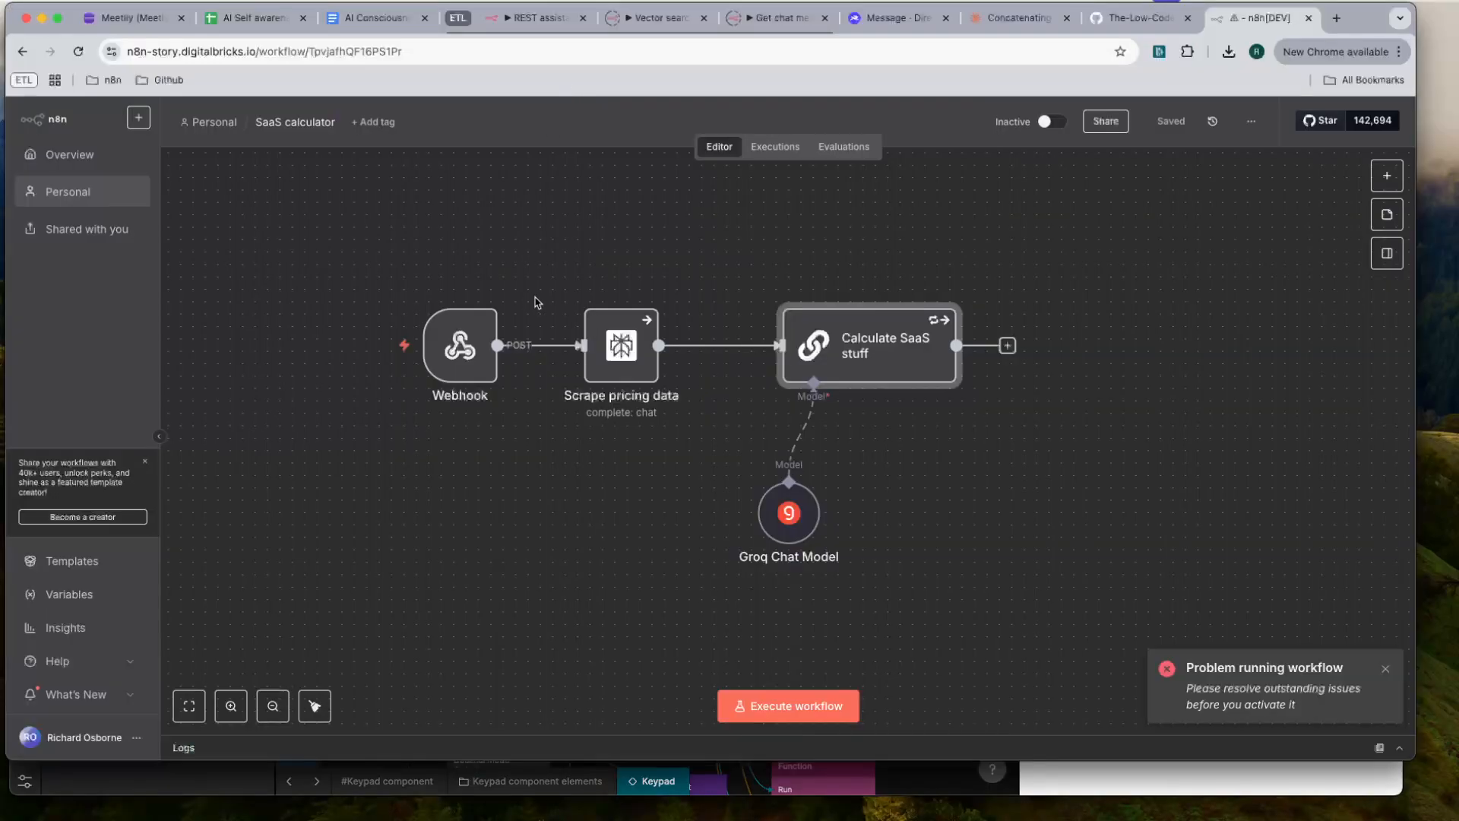
pyautogui.doubleClick(453, 350)
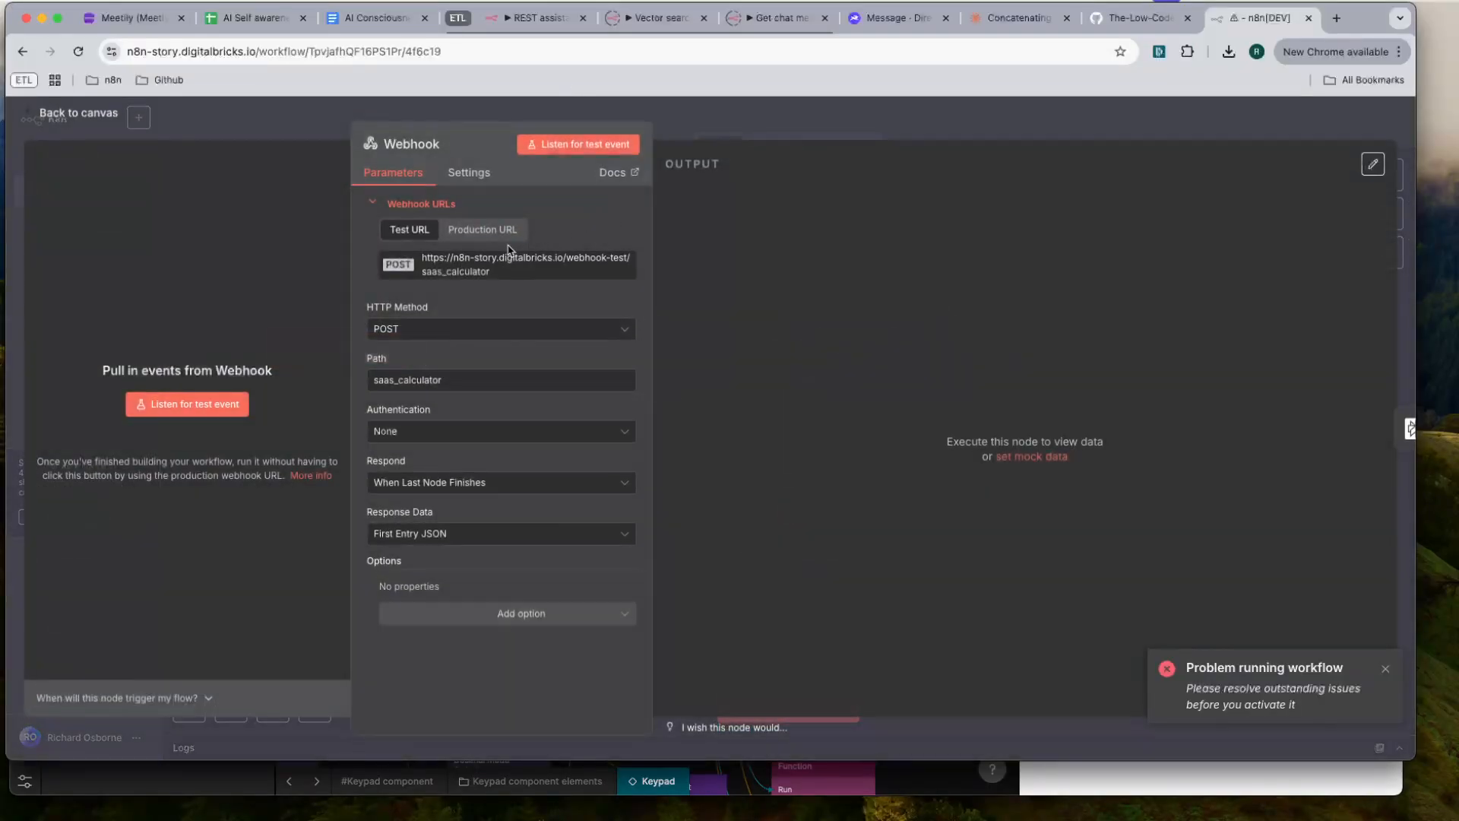
pyautogui.click(473, 264)
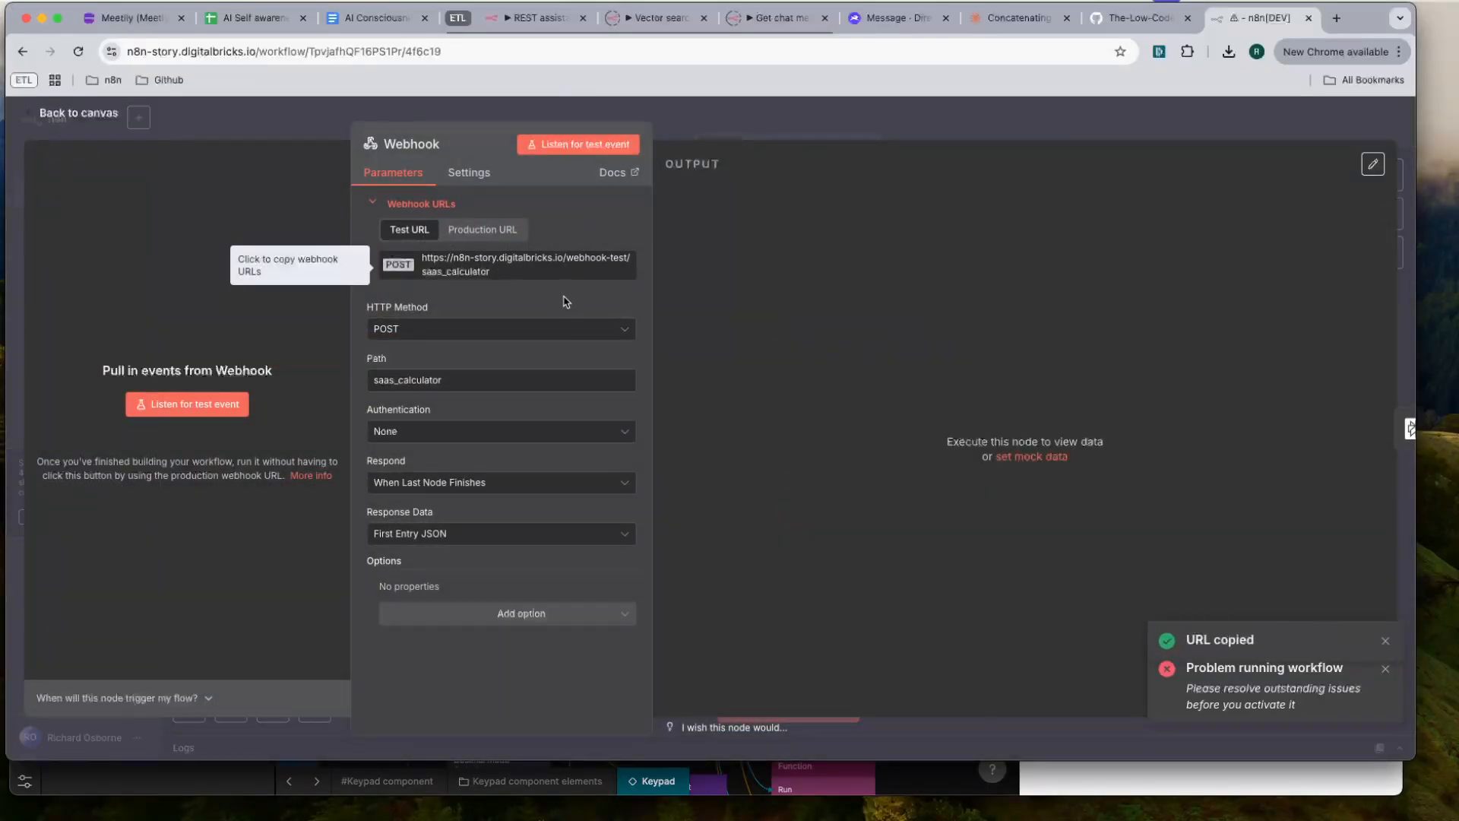
pyautogui.press('super+Tab')
pyautogui.press('super+v')
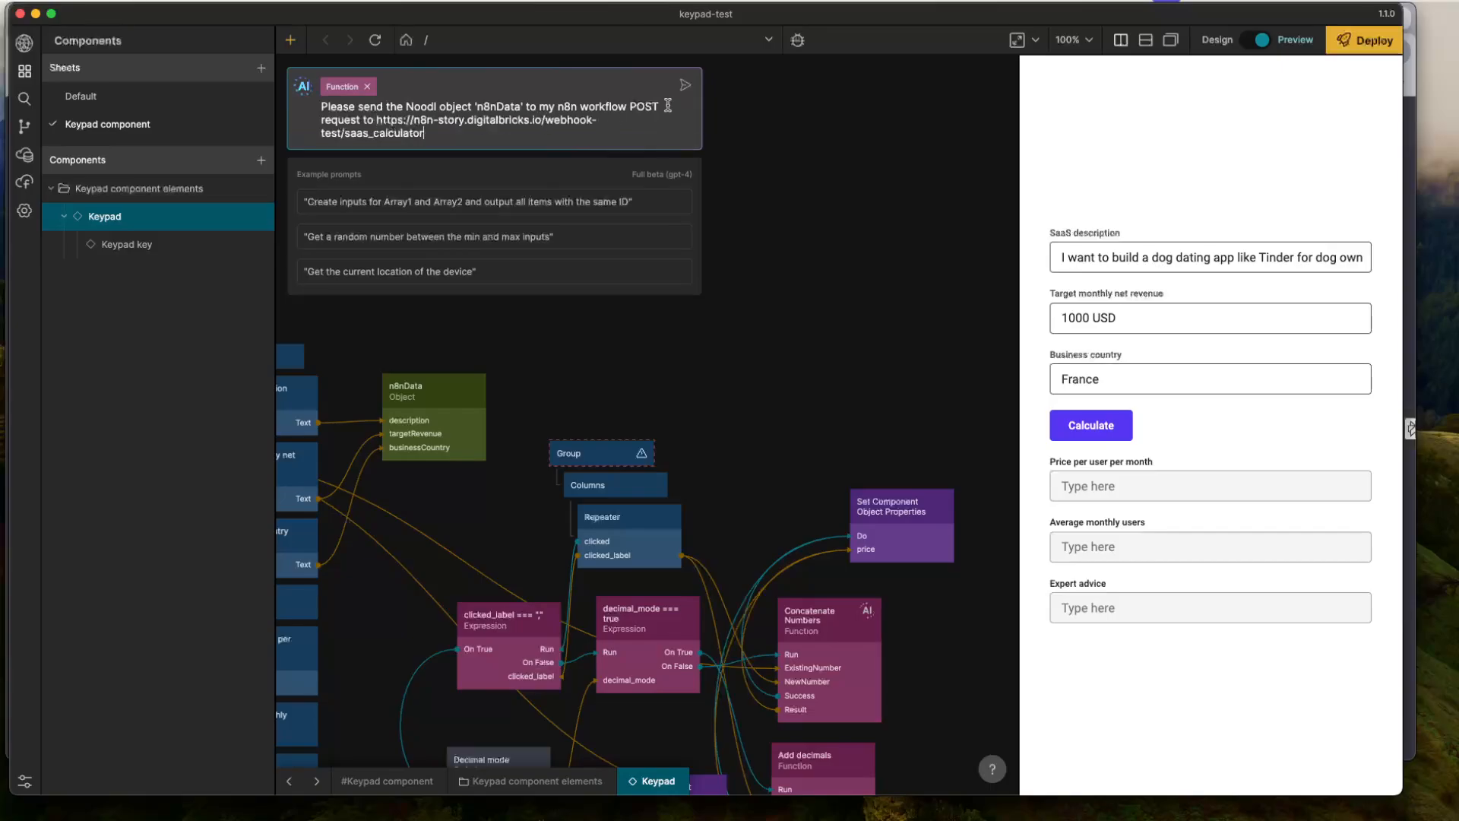
pyautogui.click(684, 85)
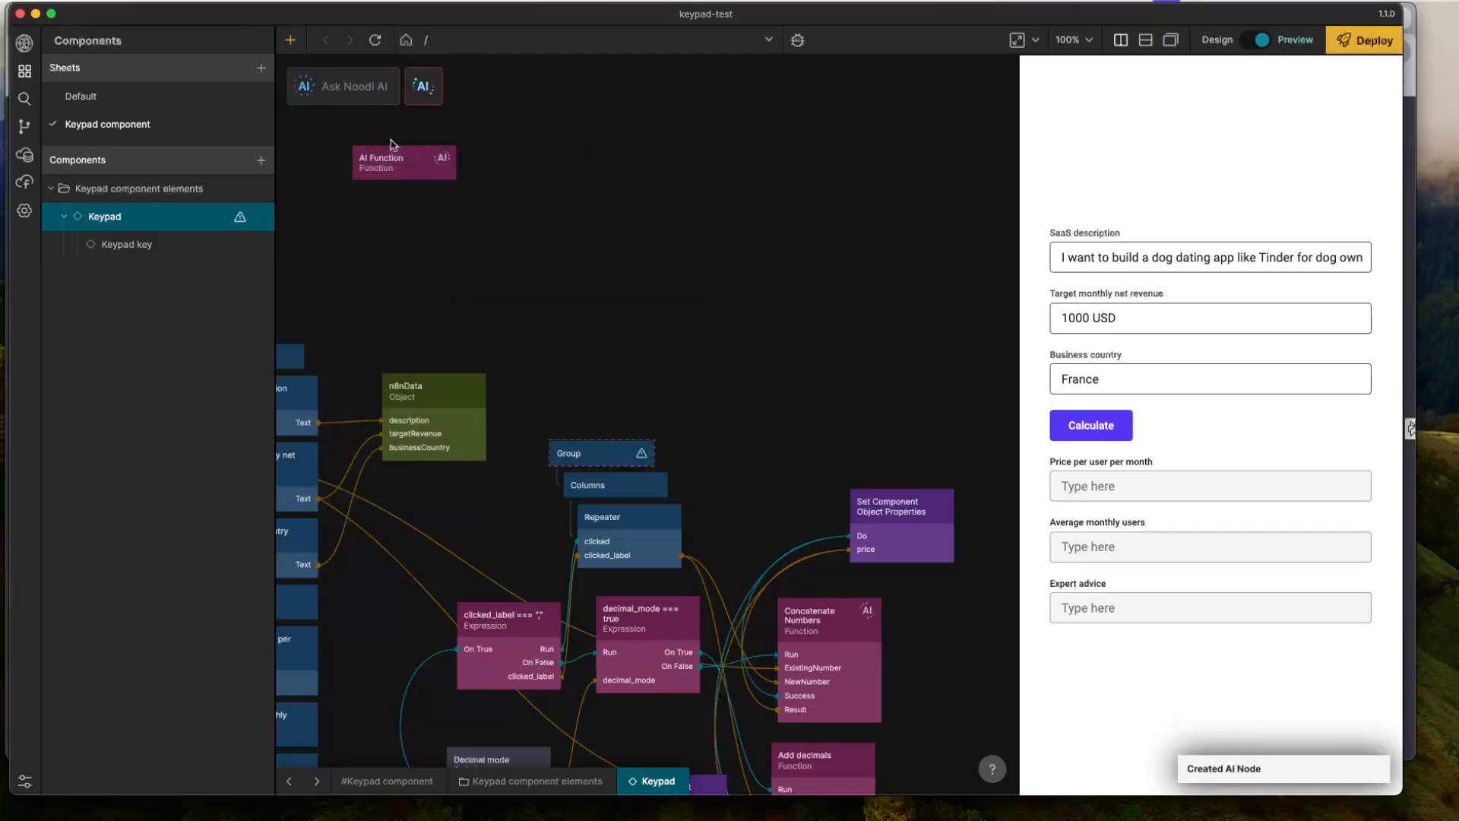
# - Place the AI function node beside the n8nData object and connect the Calculate button's Click output to its Run input
pyautogui.moveTo(396, 165); pyautogui.dragTo(582, 381)
pyautogui.moveTo(453, 311); pyautogui.dragTo(636, 209)
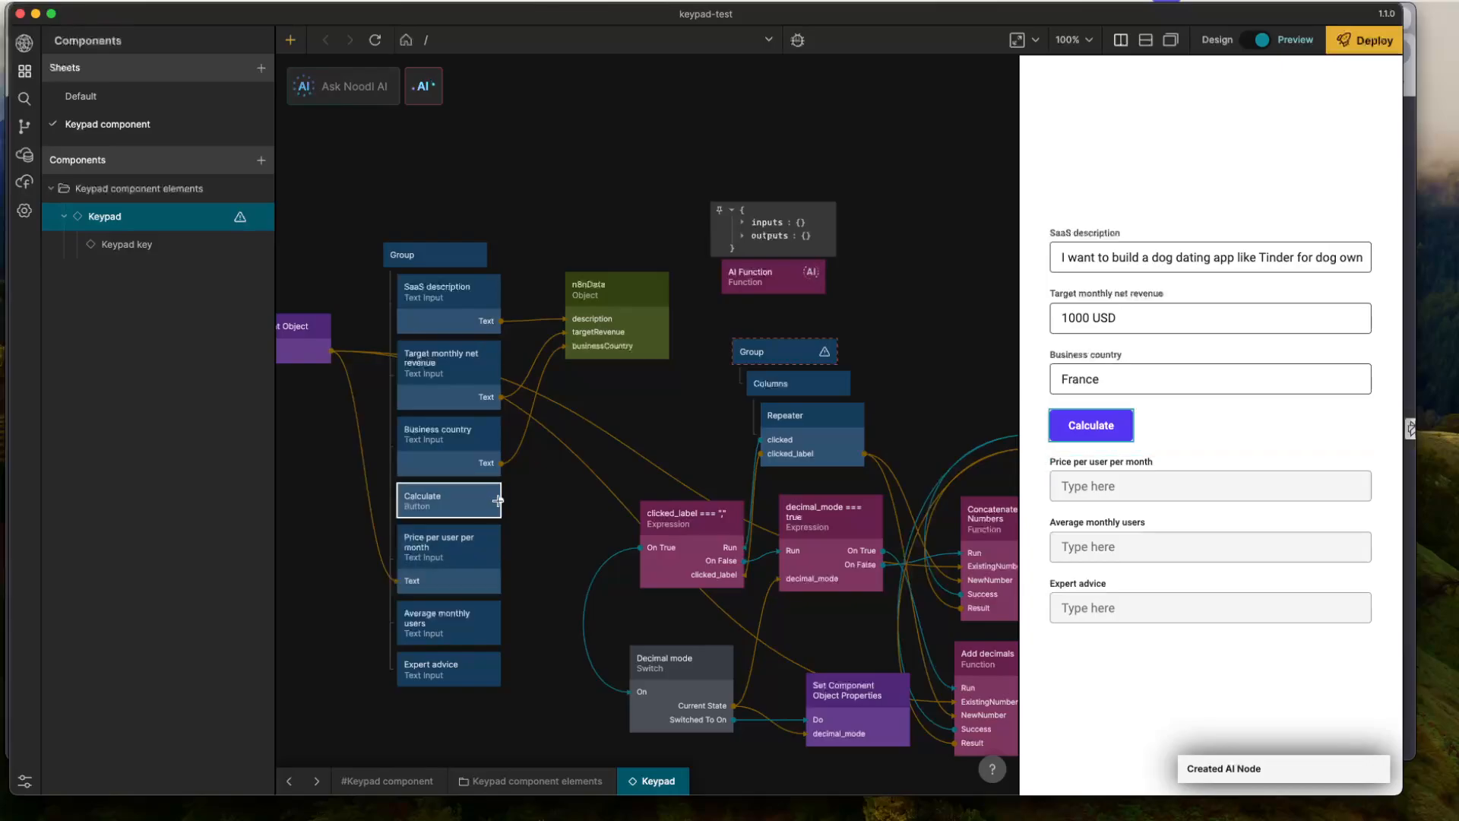
pyautogui.moveTo(499, 500); pyautogui.dragTo(769, 278)
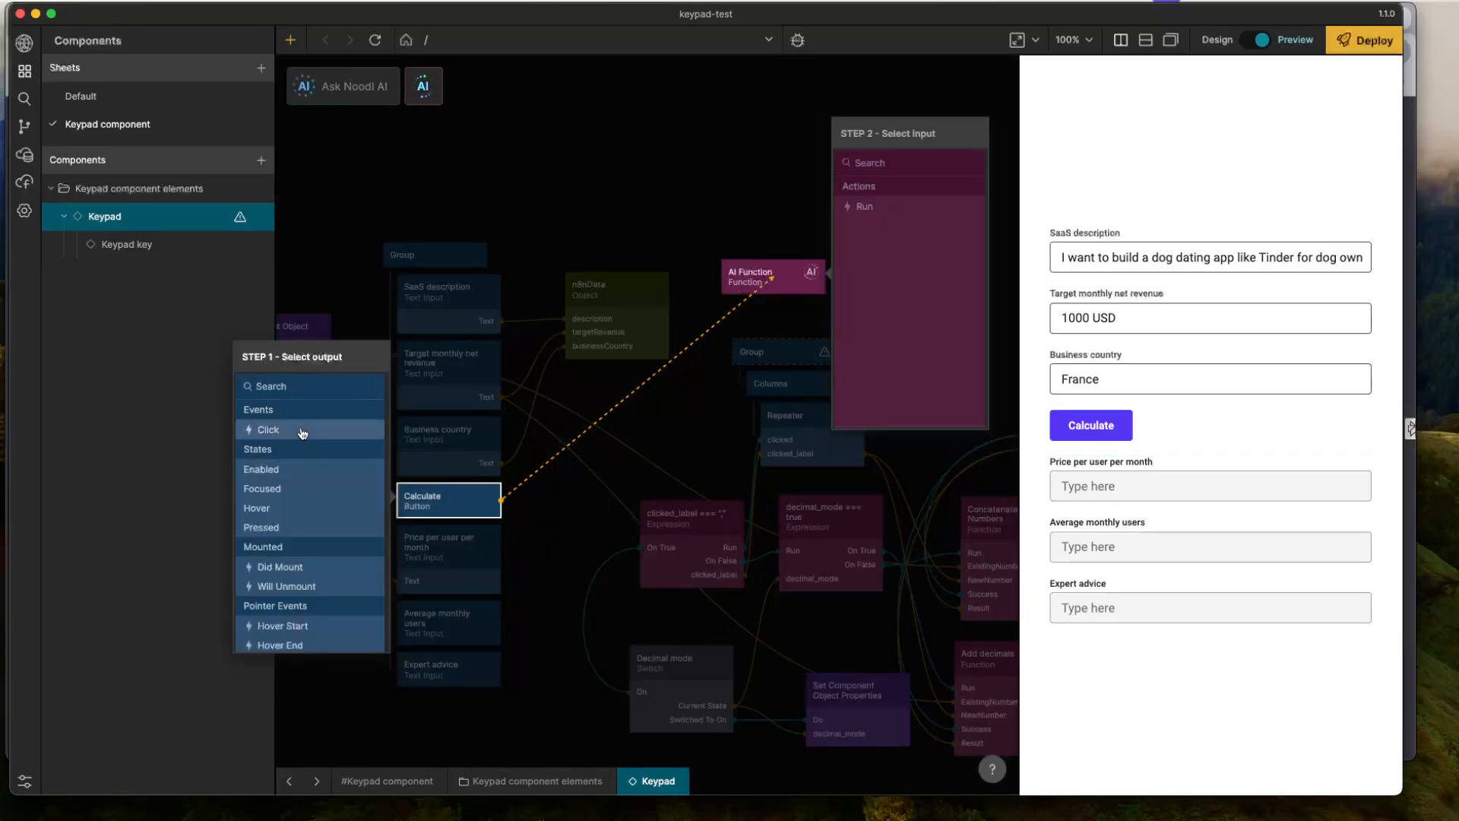
pyautogui.click(268, 429)
pyautogui.click(864, 206)
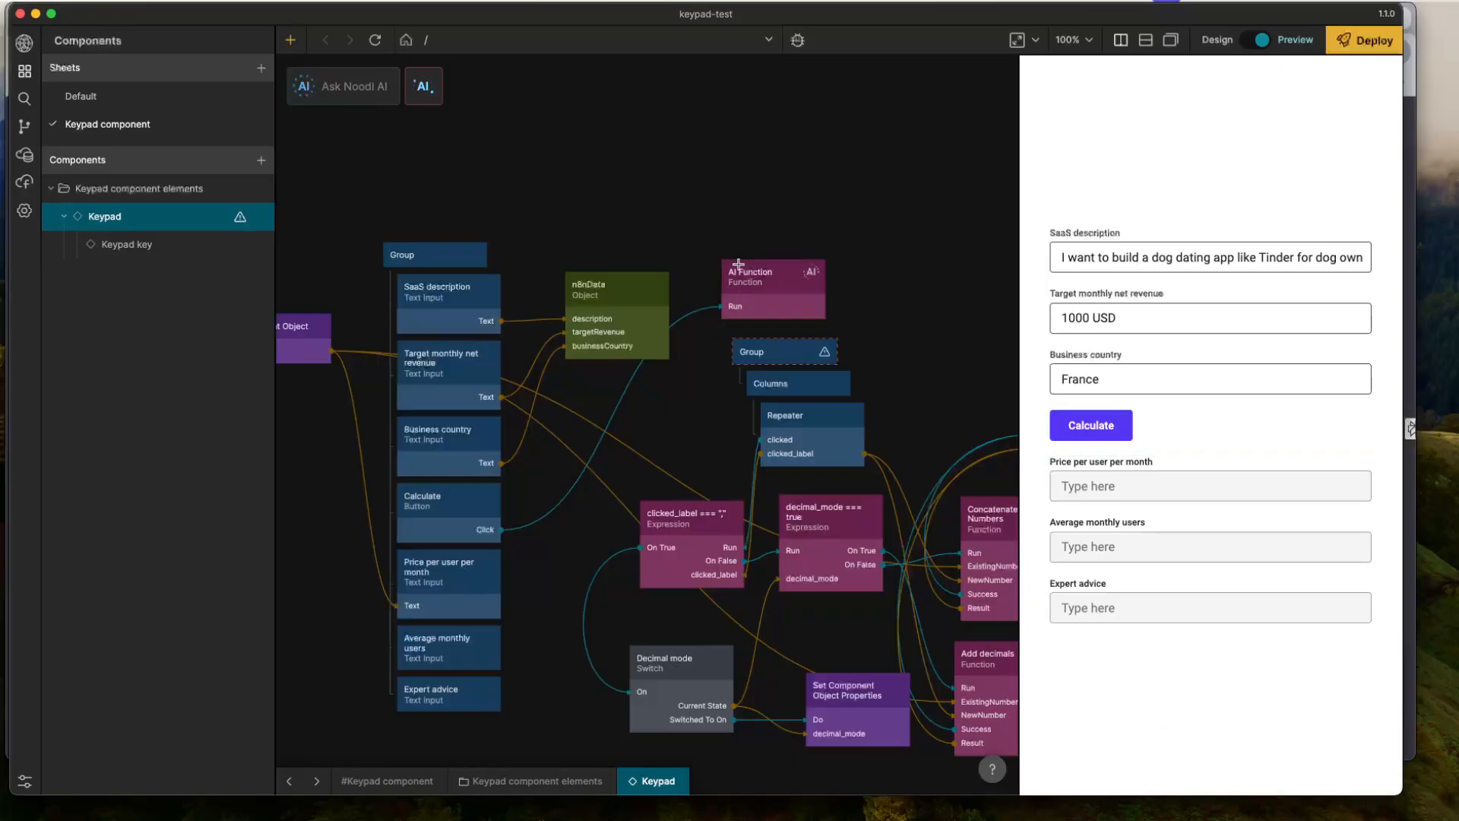
pyautogui.rightClick(774, 283)
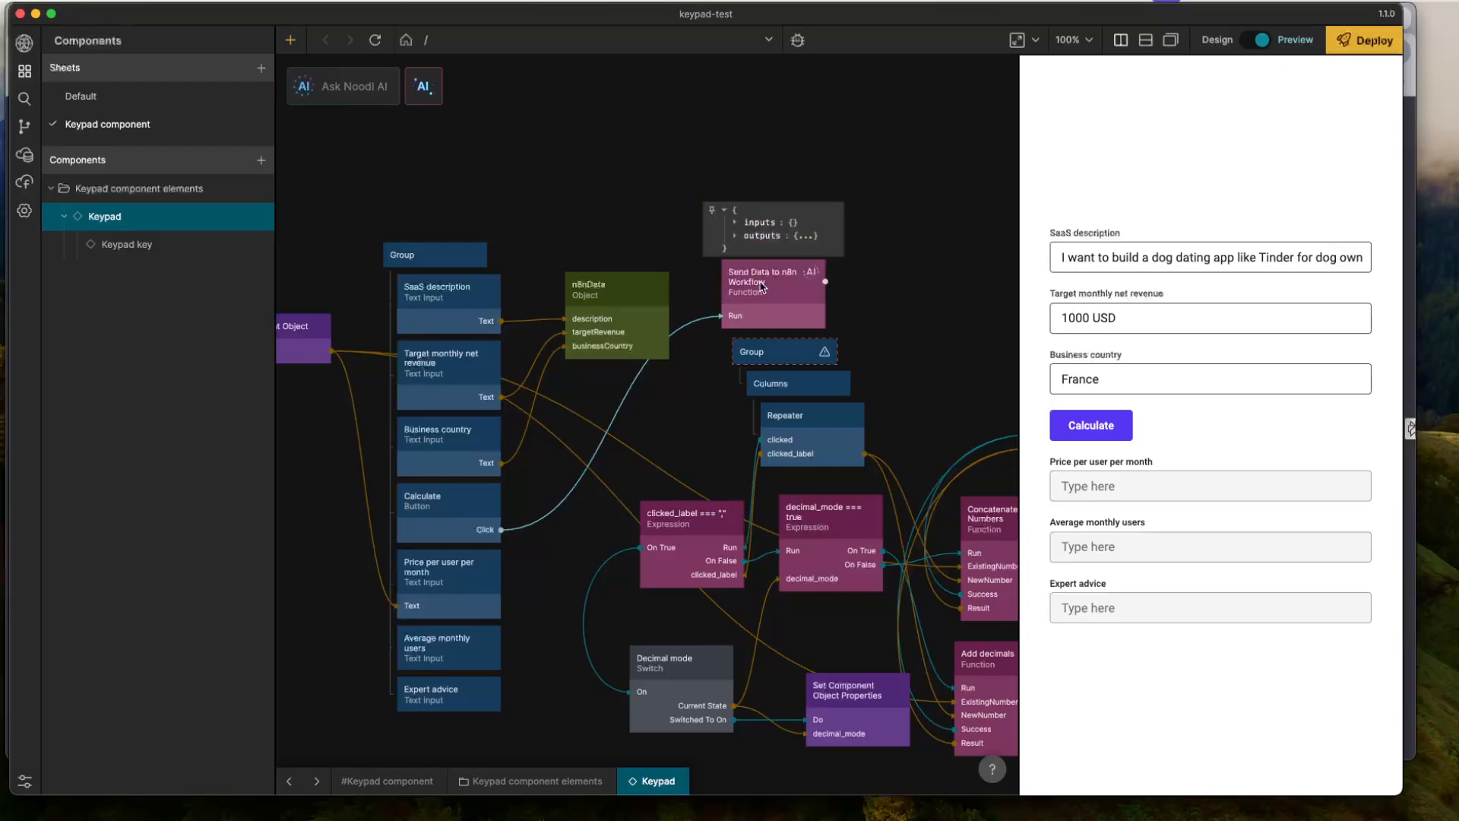
pyautogui.moveTo(763, 289); pyautogui.dragTo(751, 266)
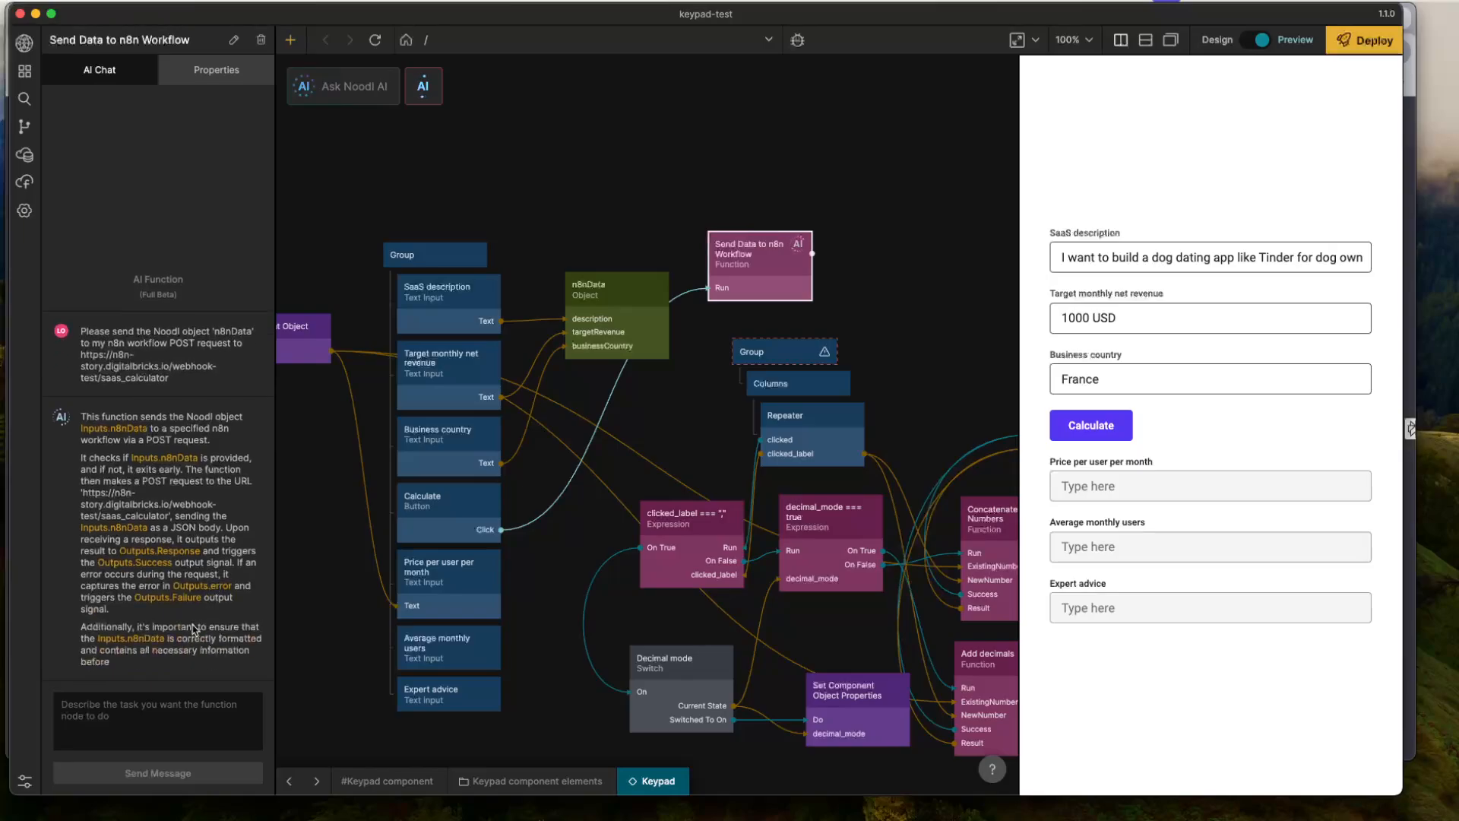
# - In the code of Send Data to n8n Workflow, replace Inputs.n8nData with Noodl.Objects.n8nData on line 1
pyautogui.click(186, 656)
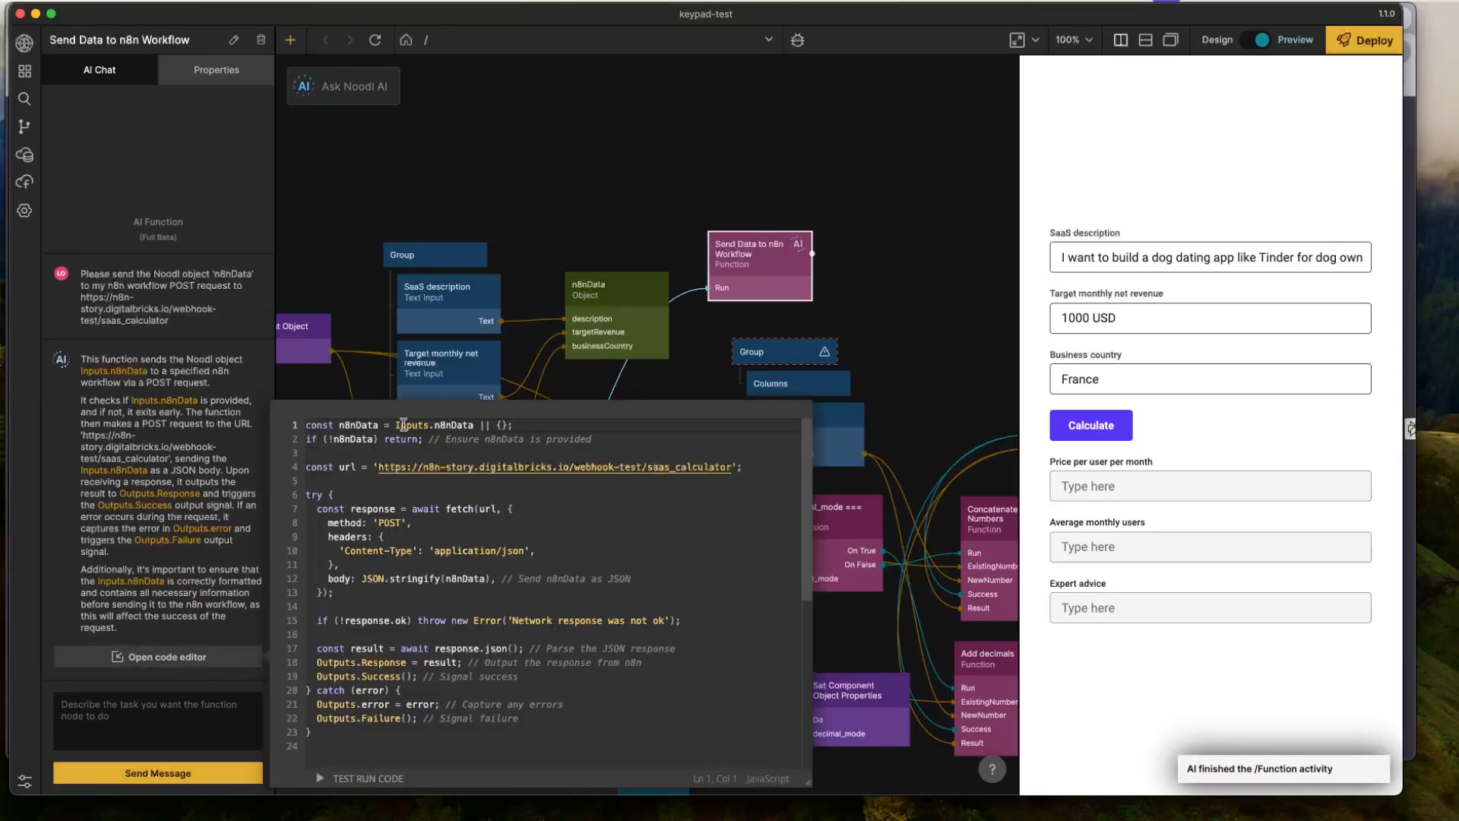
pyautogui.click(440, 424)
pyautogui.moveTo(476, 424); pyautogui.dragTo(391, 427)
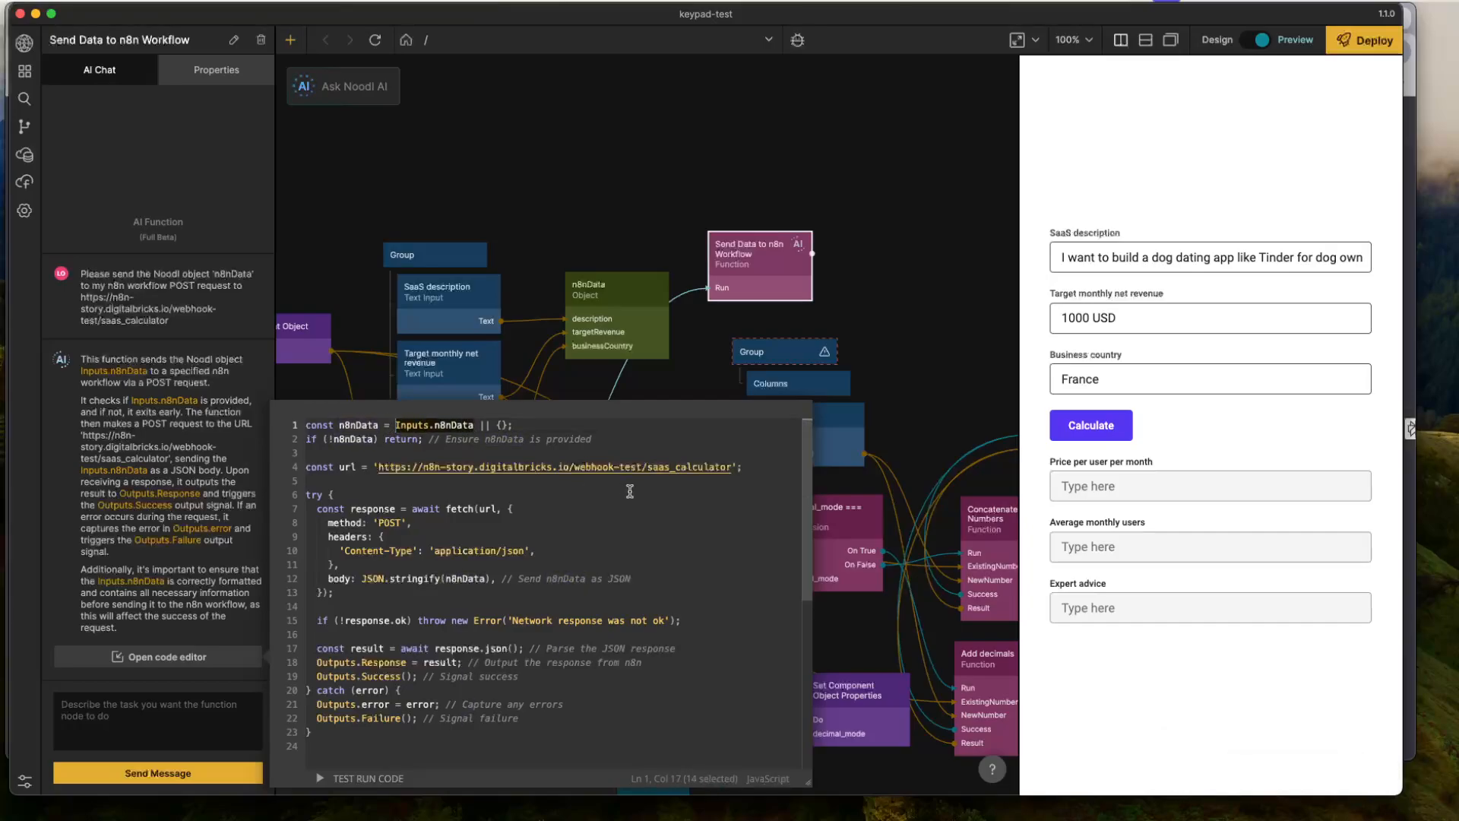
pyautogui.write('Noodl.Obje')
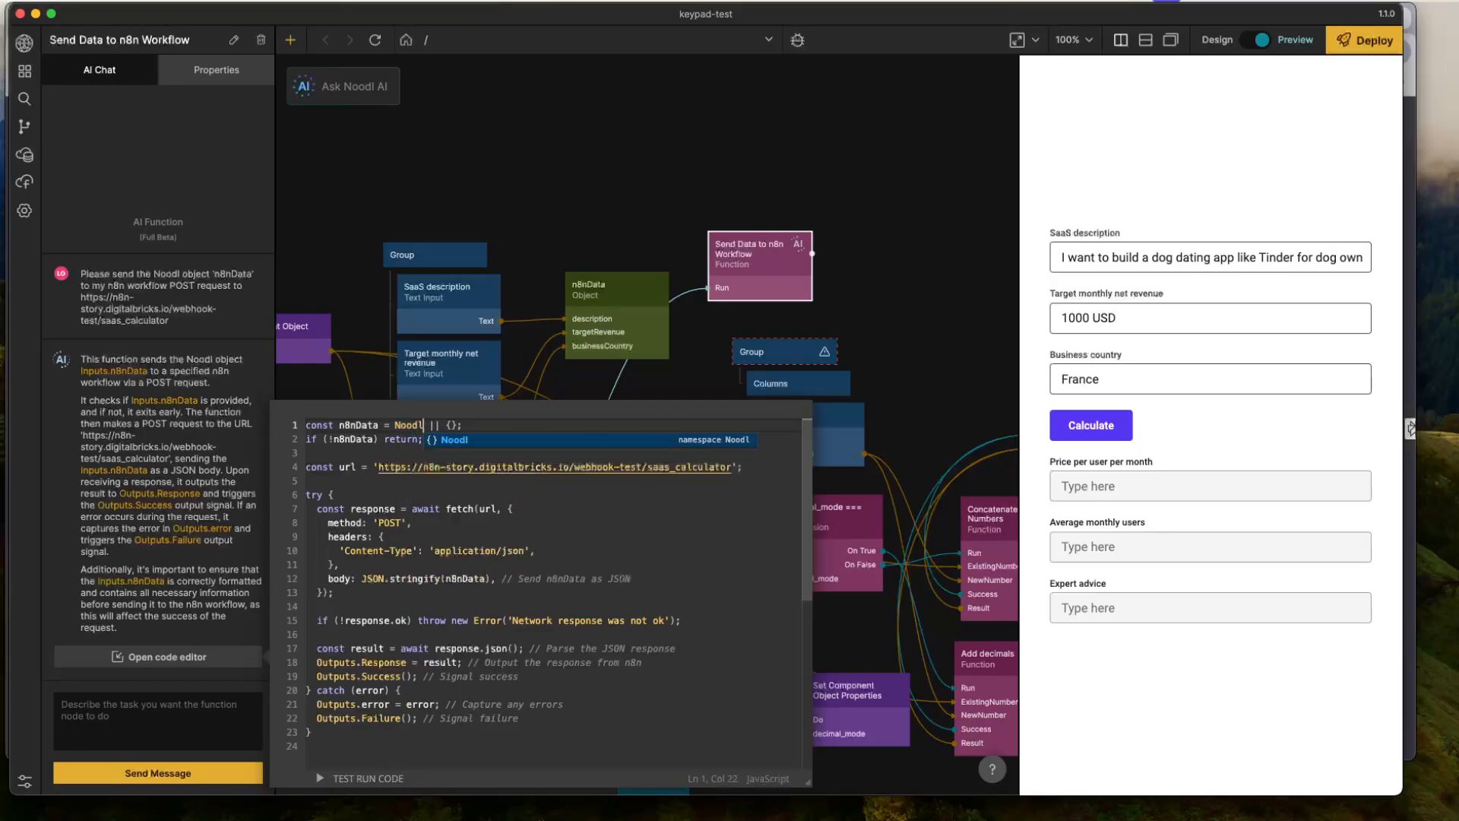
pyautogui.write('cts.n8n')
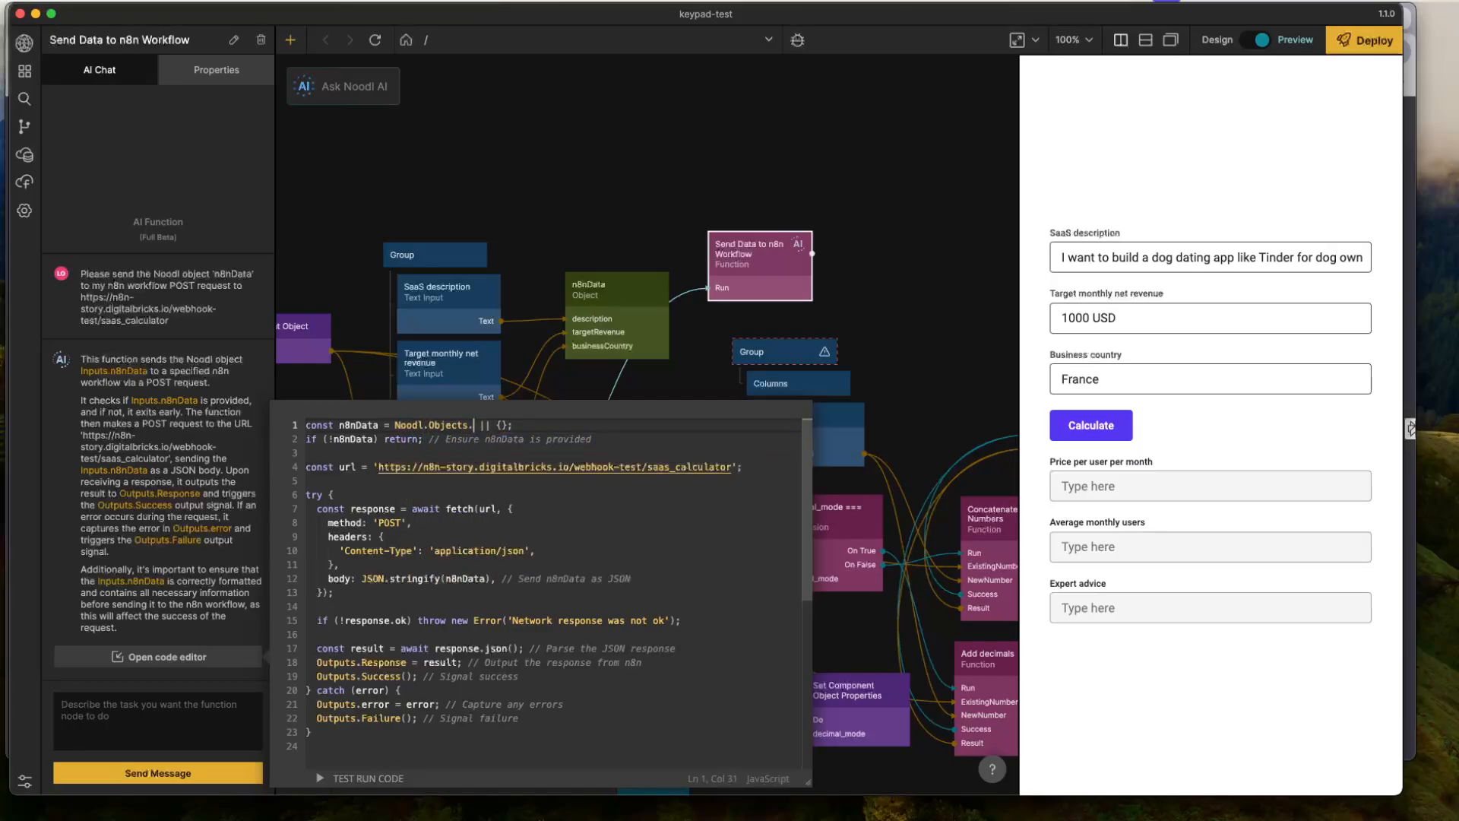
pyautogui.write('Data')
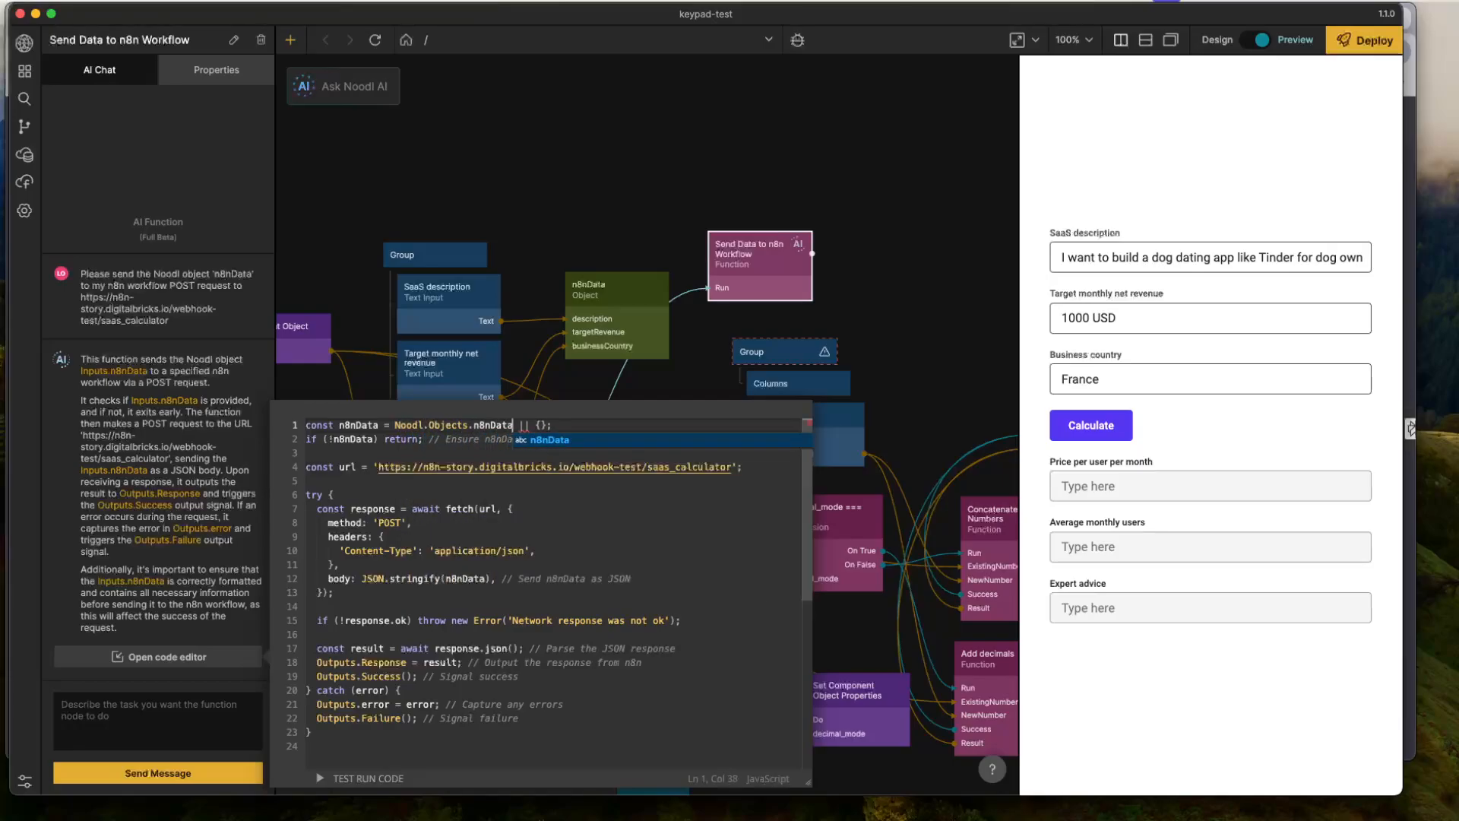
pyautogui.click(762, 496)
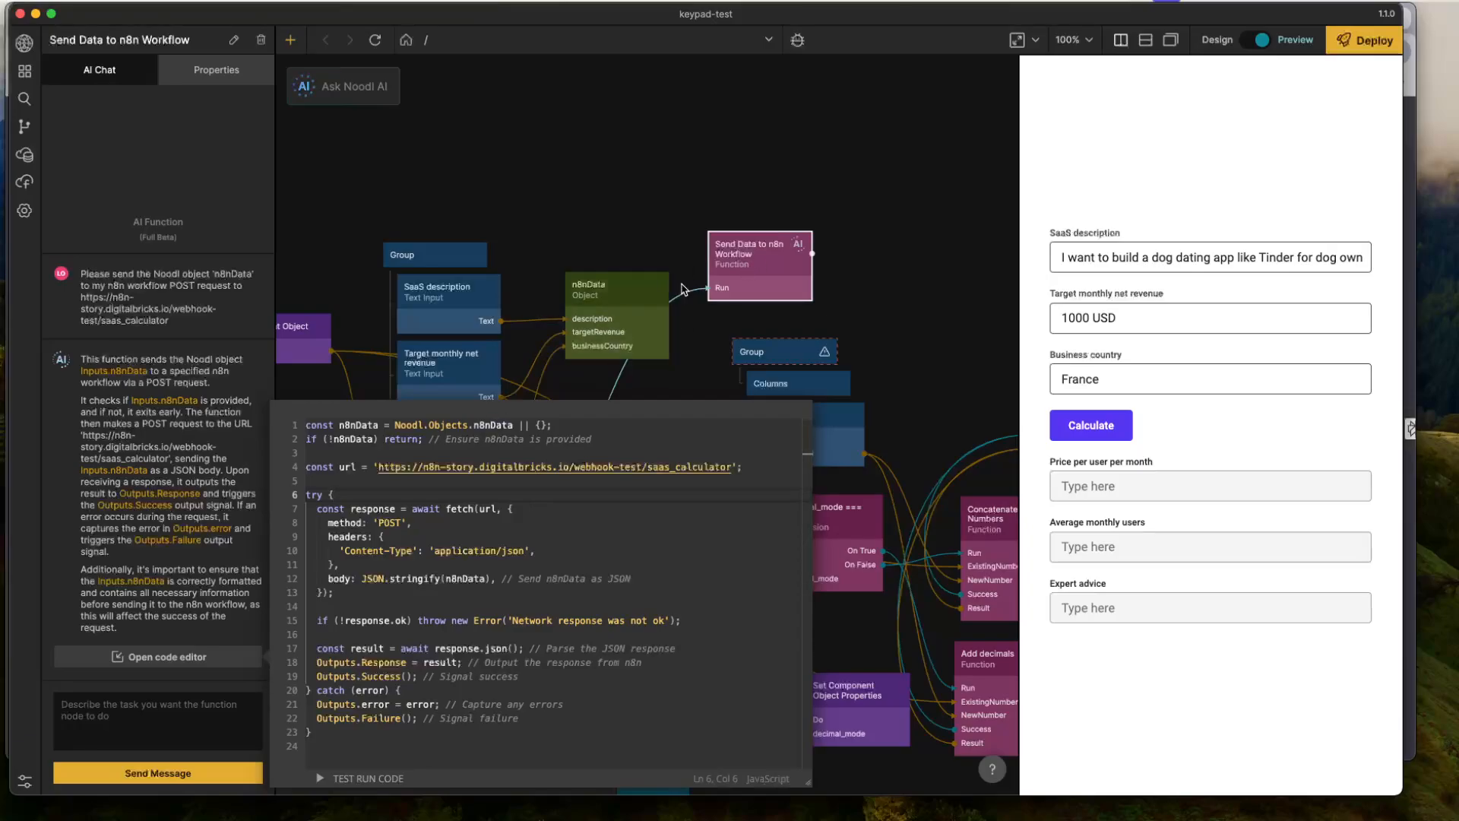
pyautogui.moveTo(671, 292)
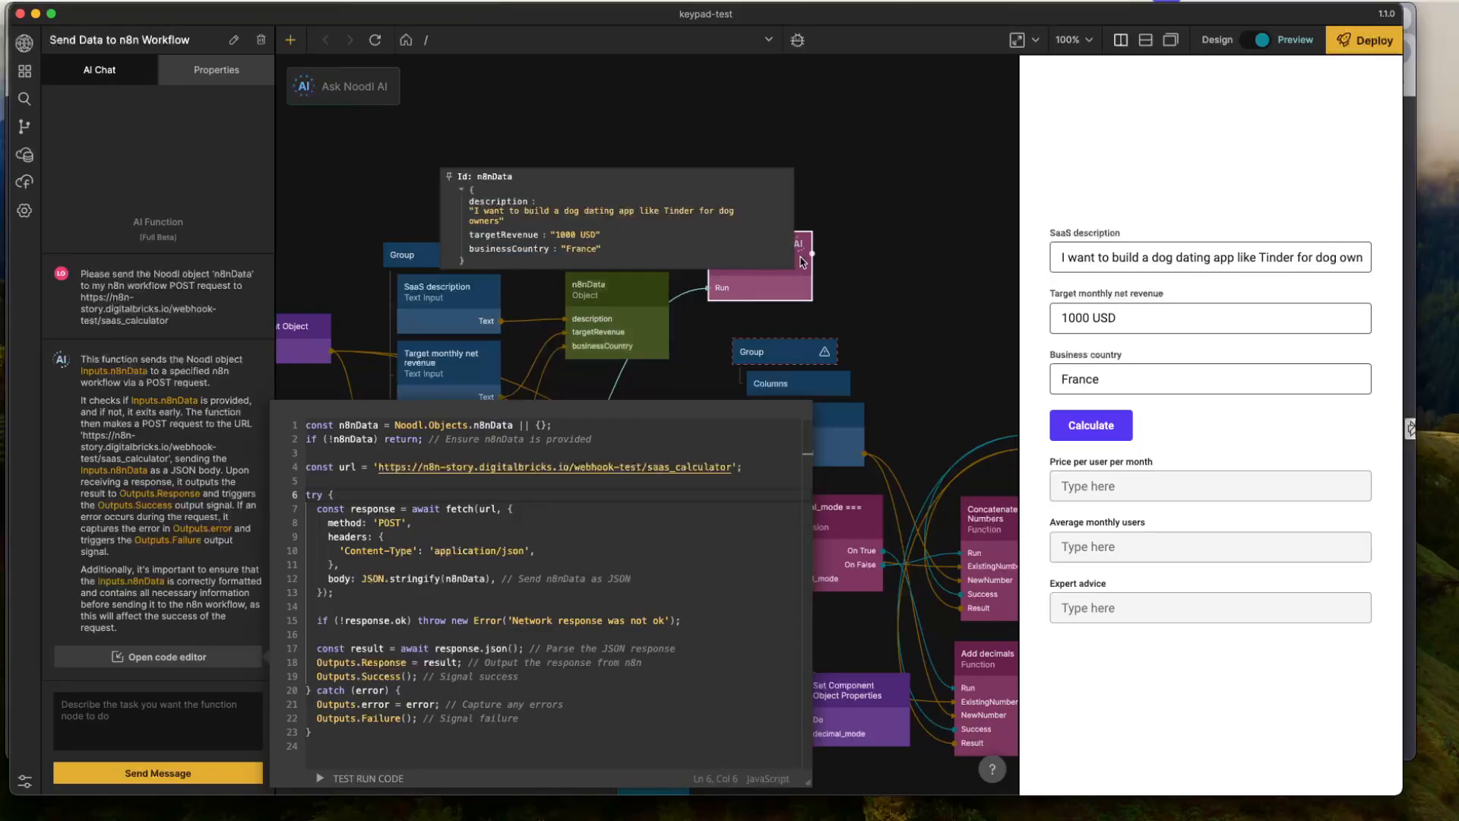
pyautogui.moveTo(671, 291); pyautogui.dragTo(760, 274)
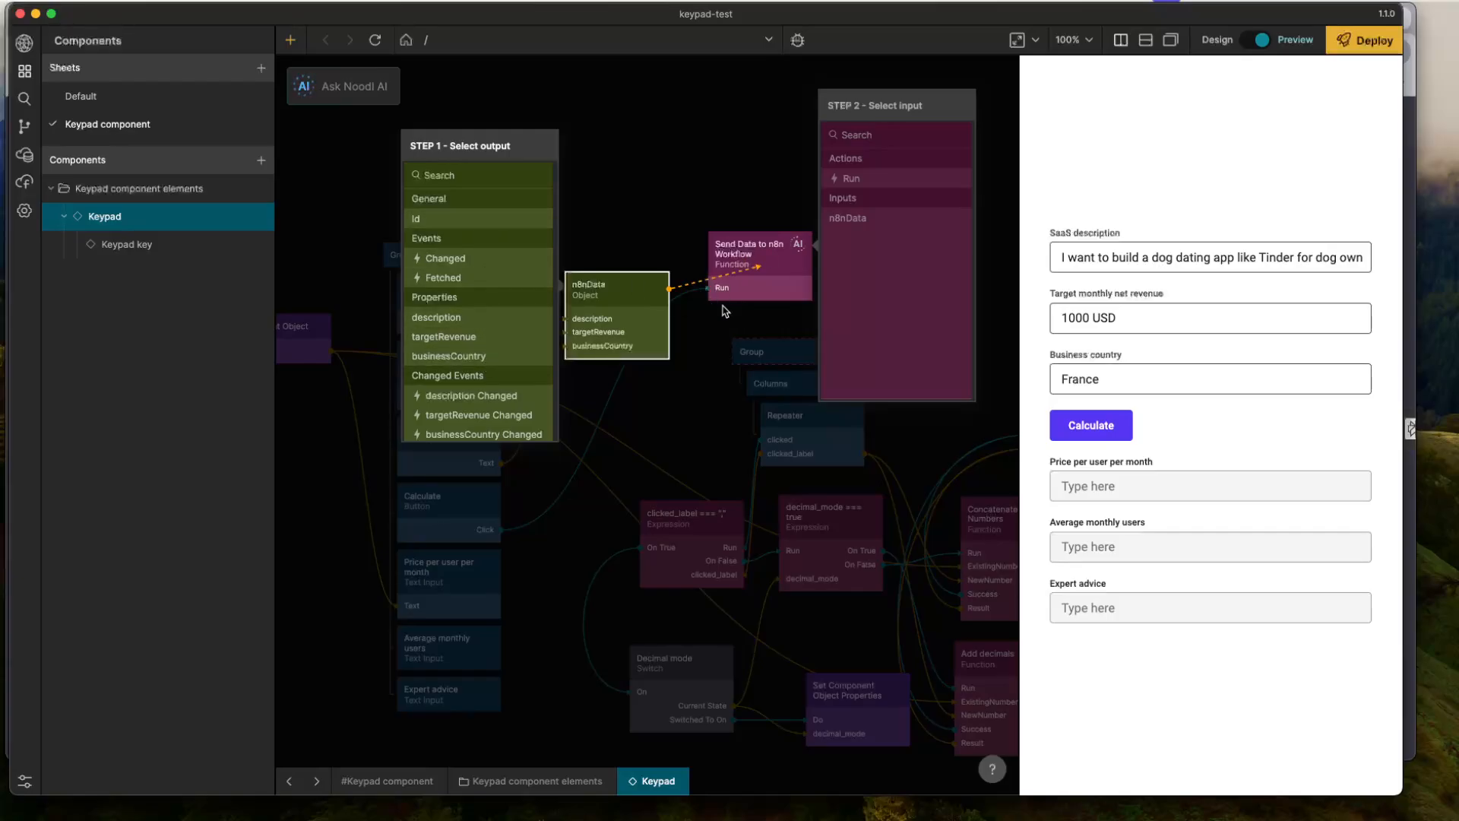
pyautogui.click(647, 220)
# - Examine the Send Data to n8n Workflow code, especially the POST headers, the JSON.stringify body and the outputs
pyautogui.click(753, 258)
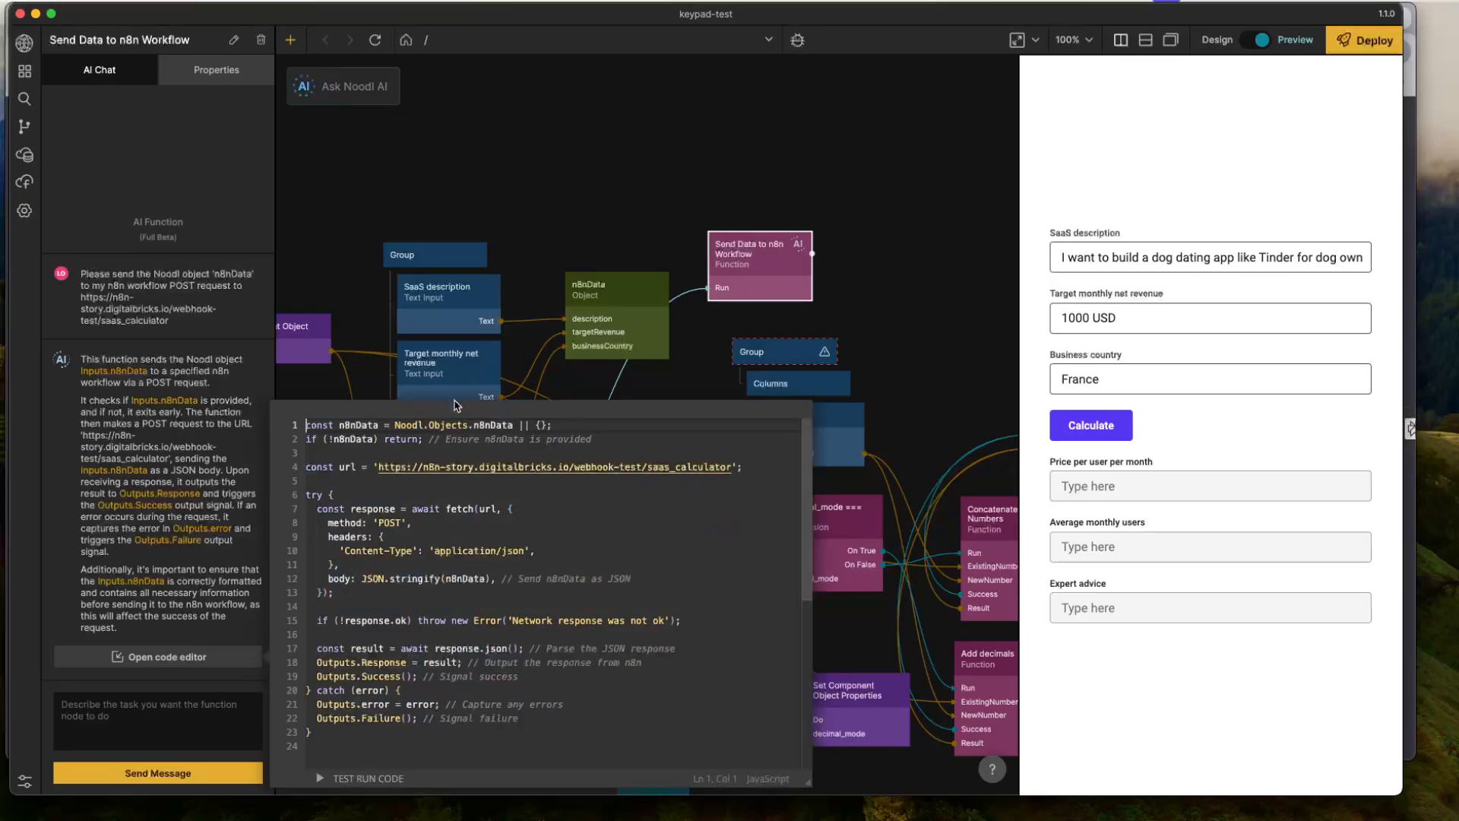
pyautogui.click(479, 585)
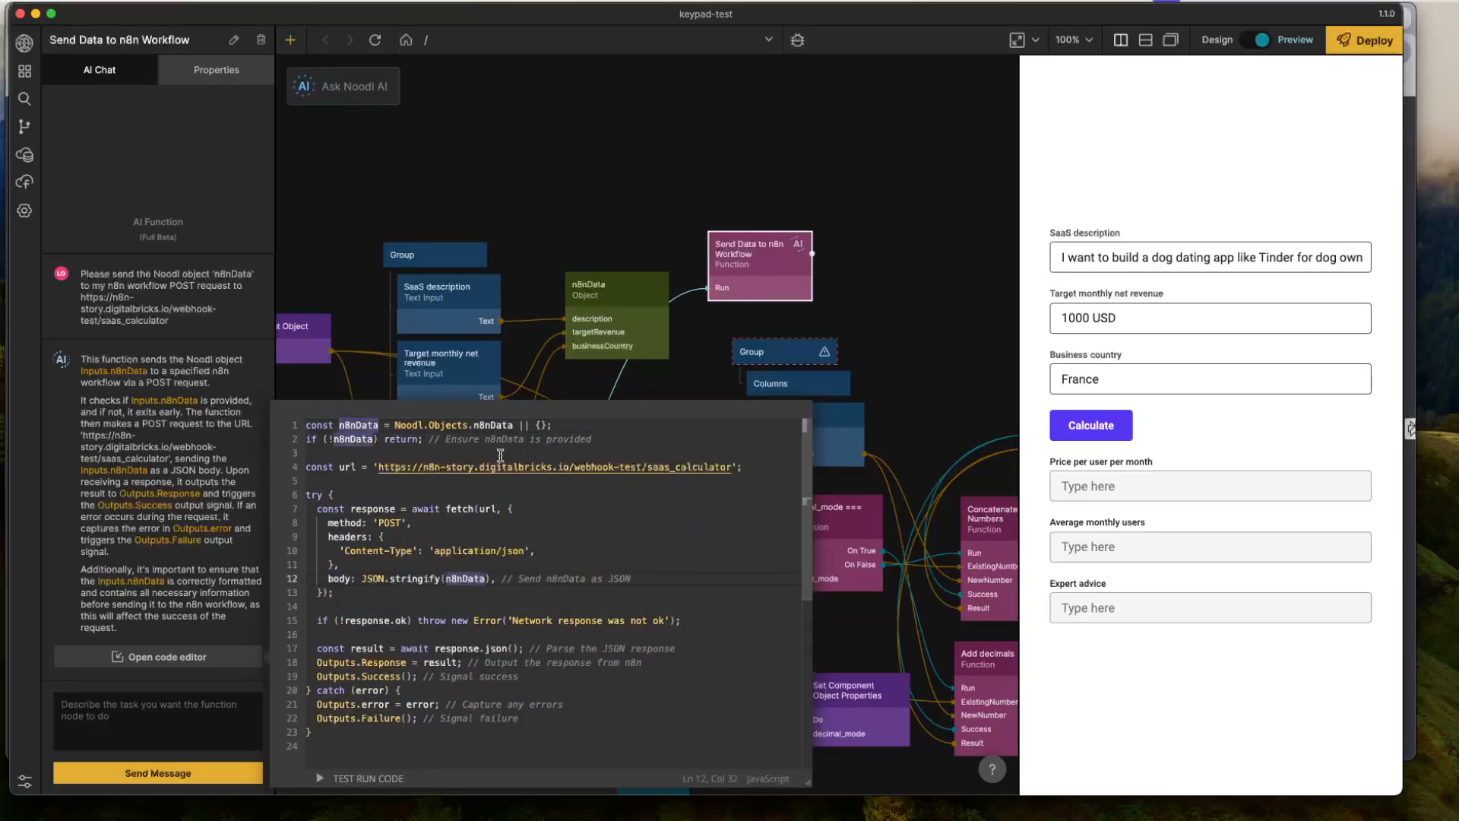
pyautogui.click(413, 537)
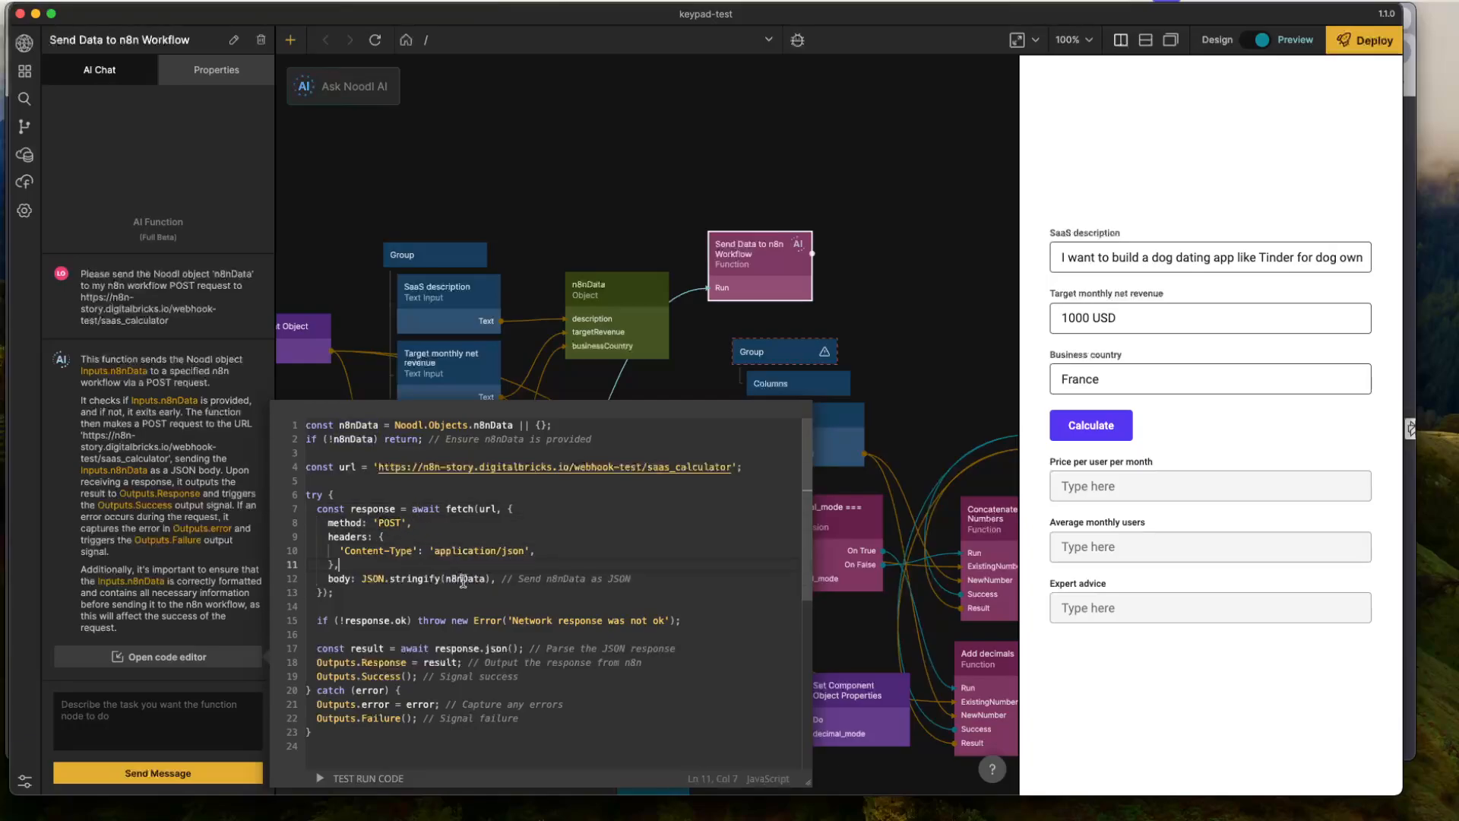
pyautogui.moveTo(507, 579); pyautogui.dragTo(447, 574)
pyautogui.click(541, 552)
pyautogui.scroll(-2, 505, 557)
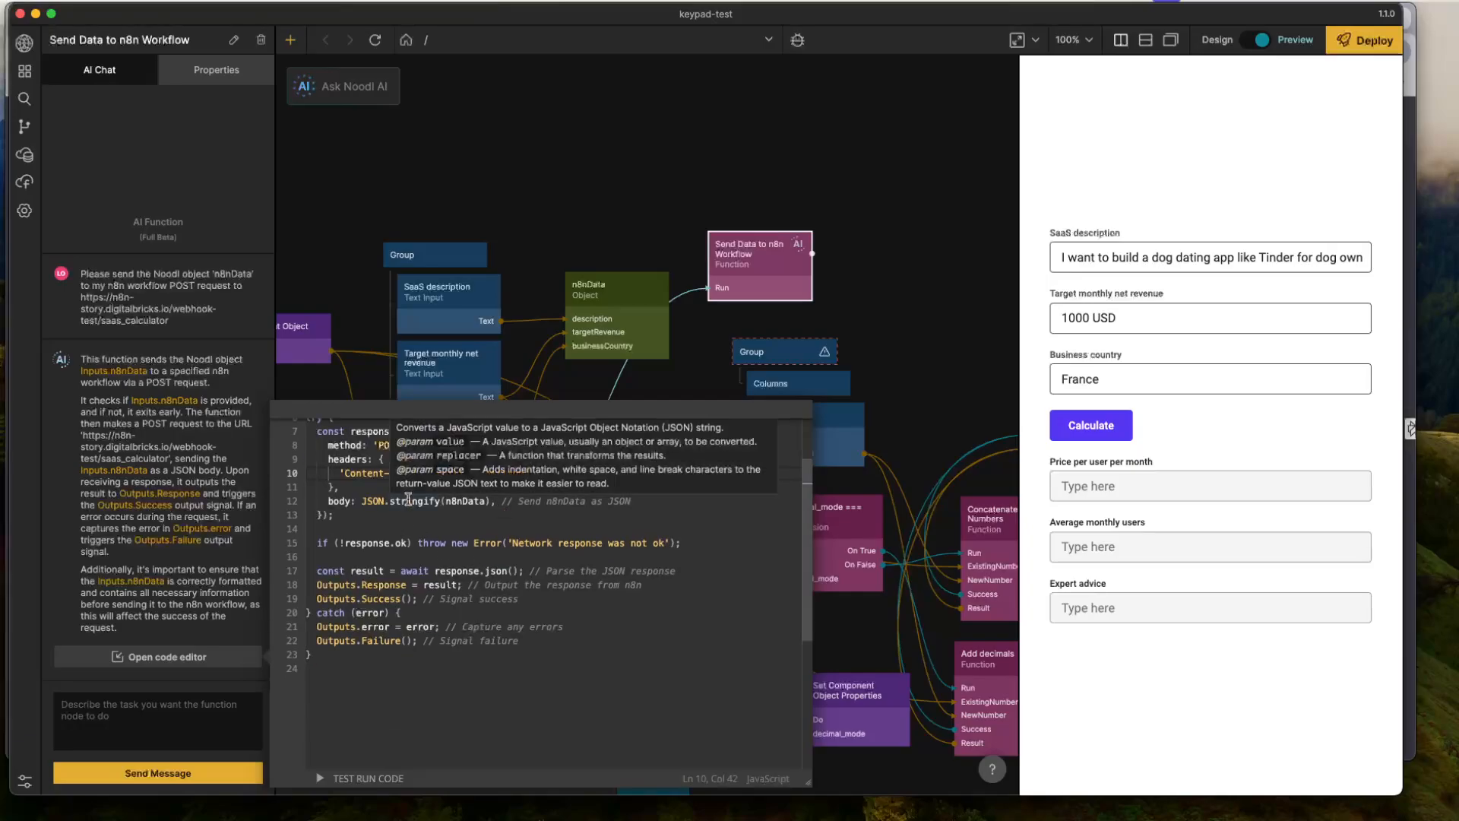
pyautogui.scroll(3, 576, 526)
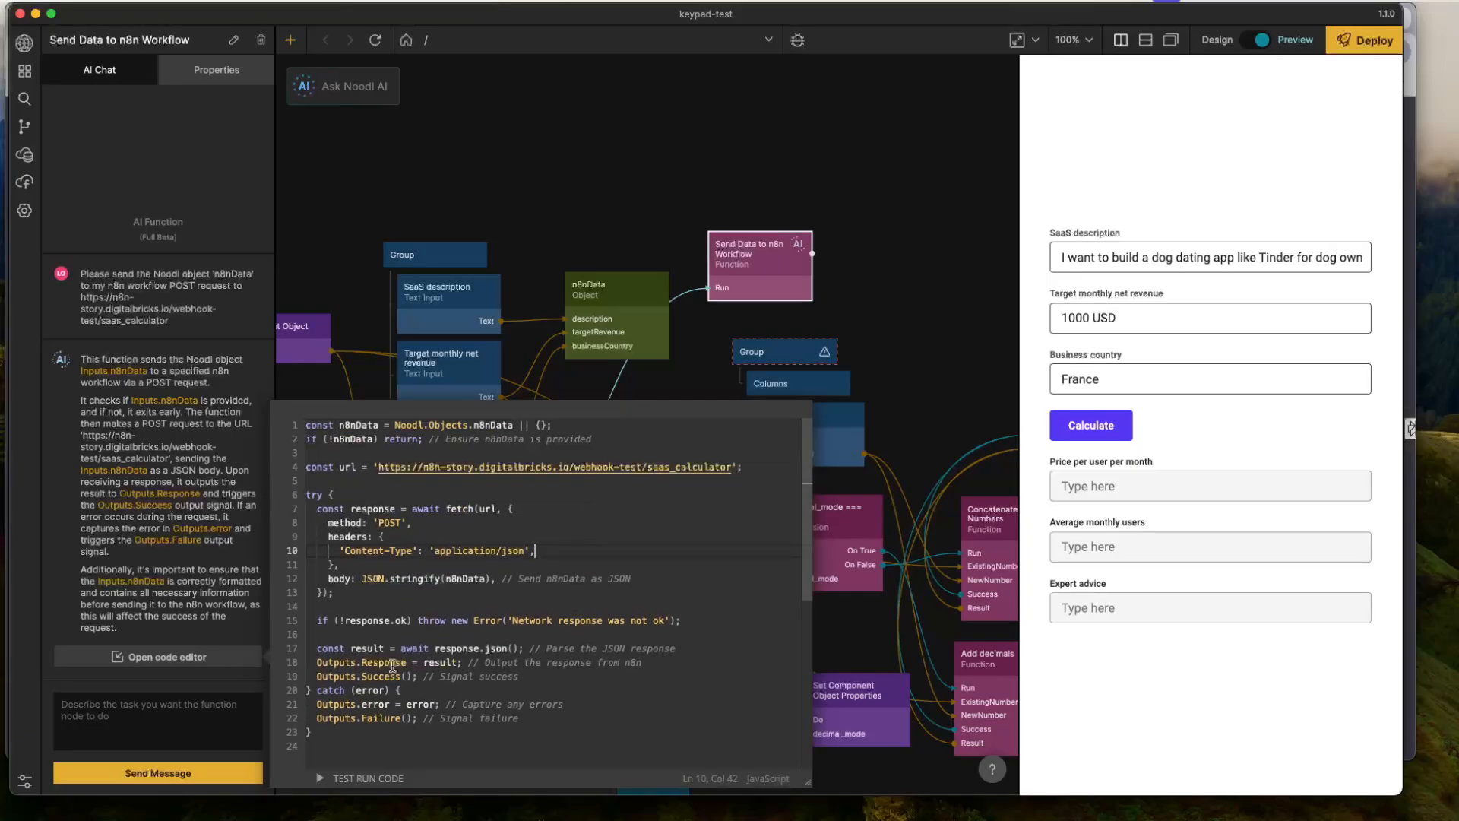
pyautogui.click(664, 183)
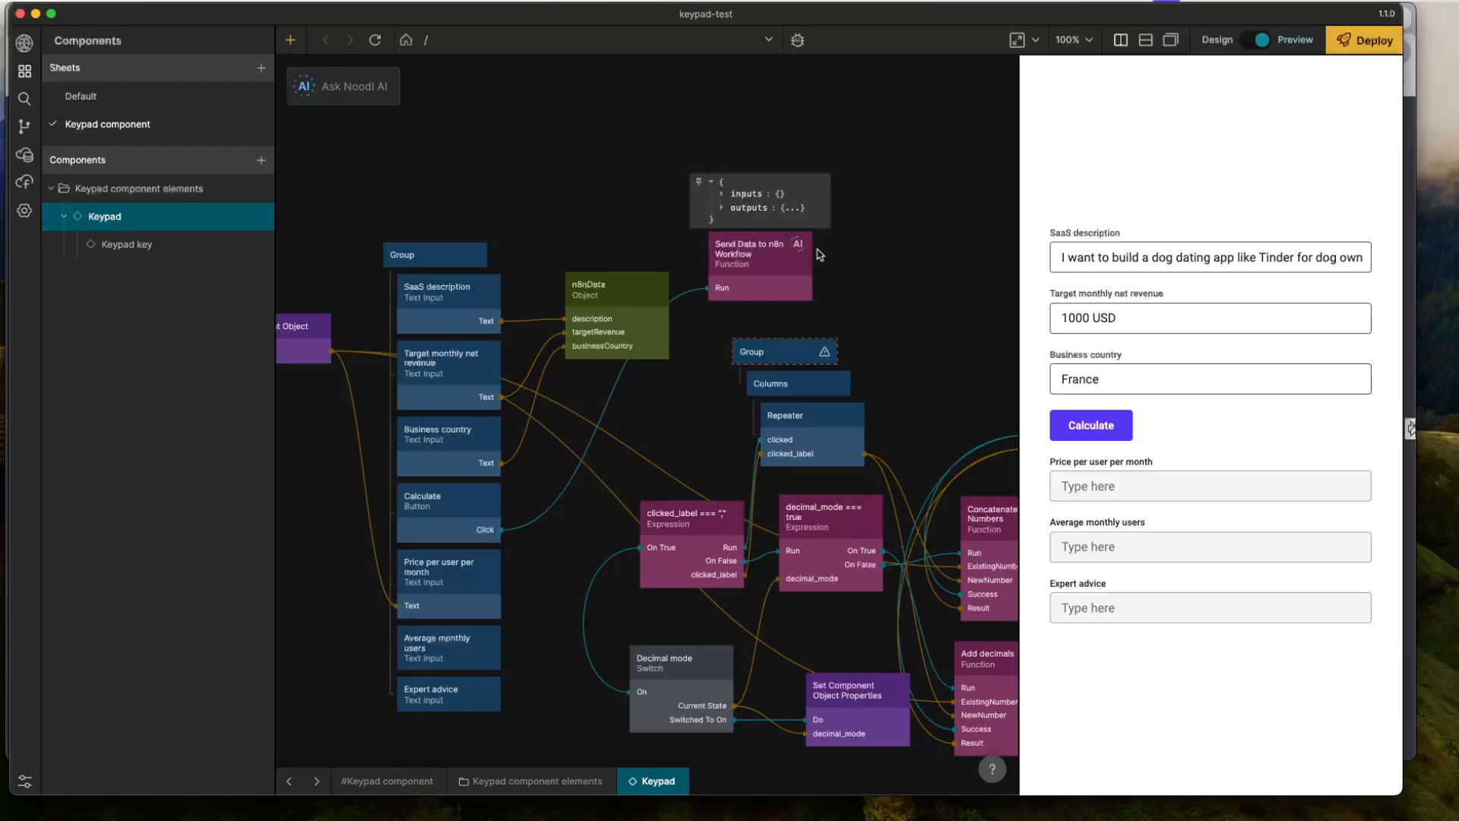
# - Add a String node next to Send Data to n8n Workflow and connect the function's Response output to its Value
pyautogui.rightClick(849, 270)
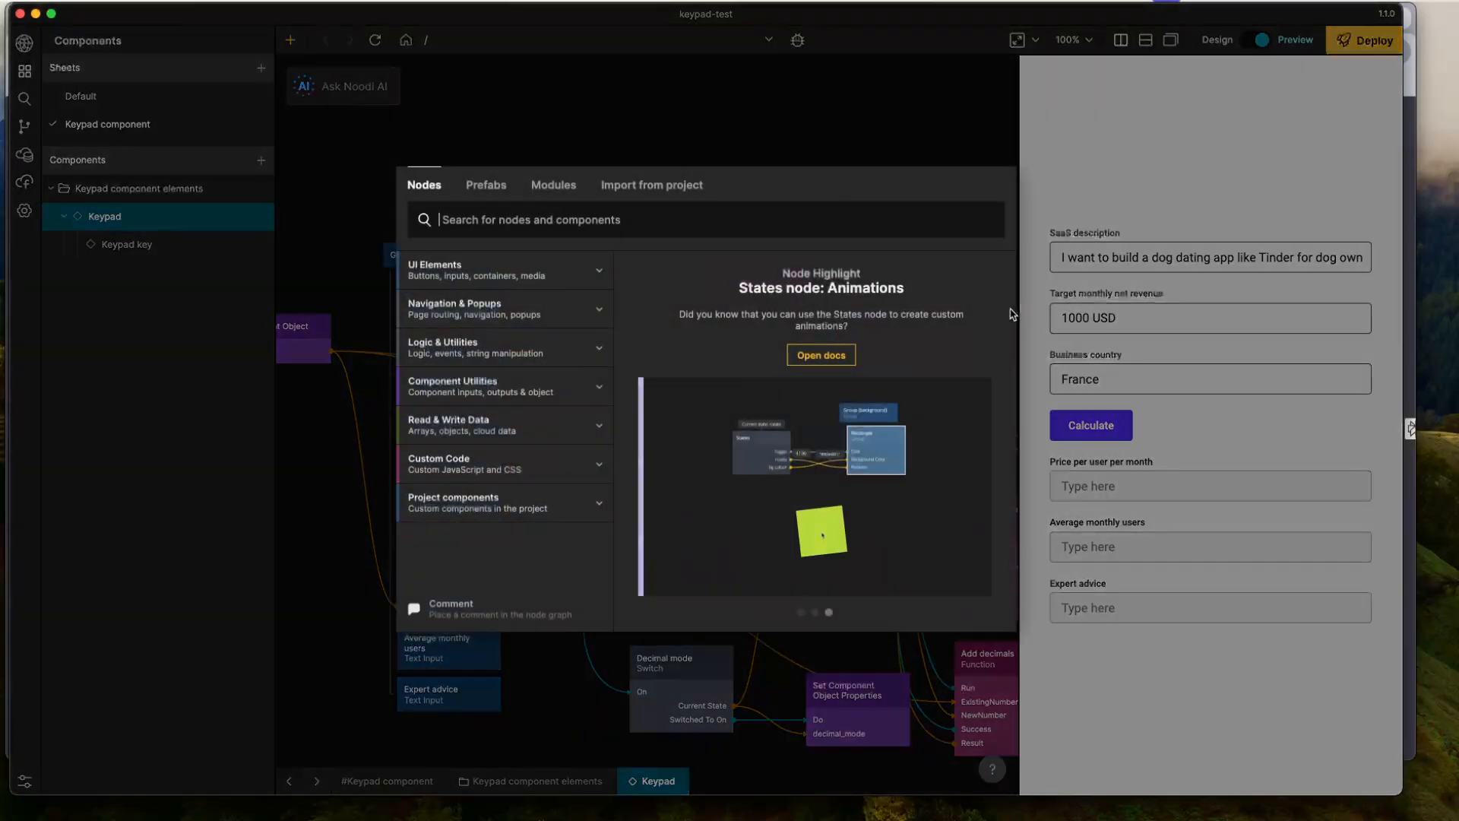
pyautogui.write('string')
pyautogui.press('Return')
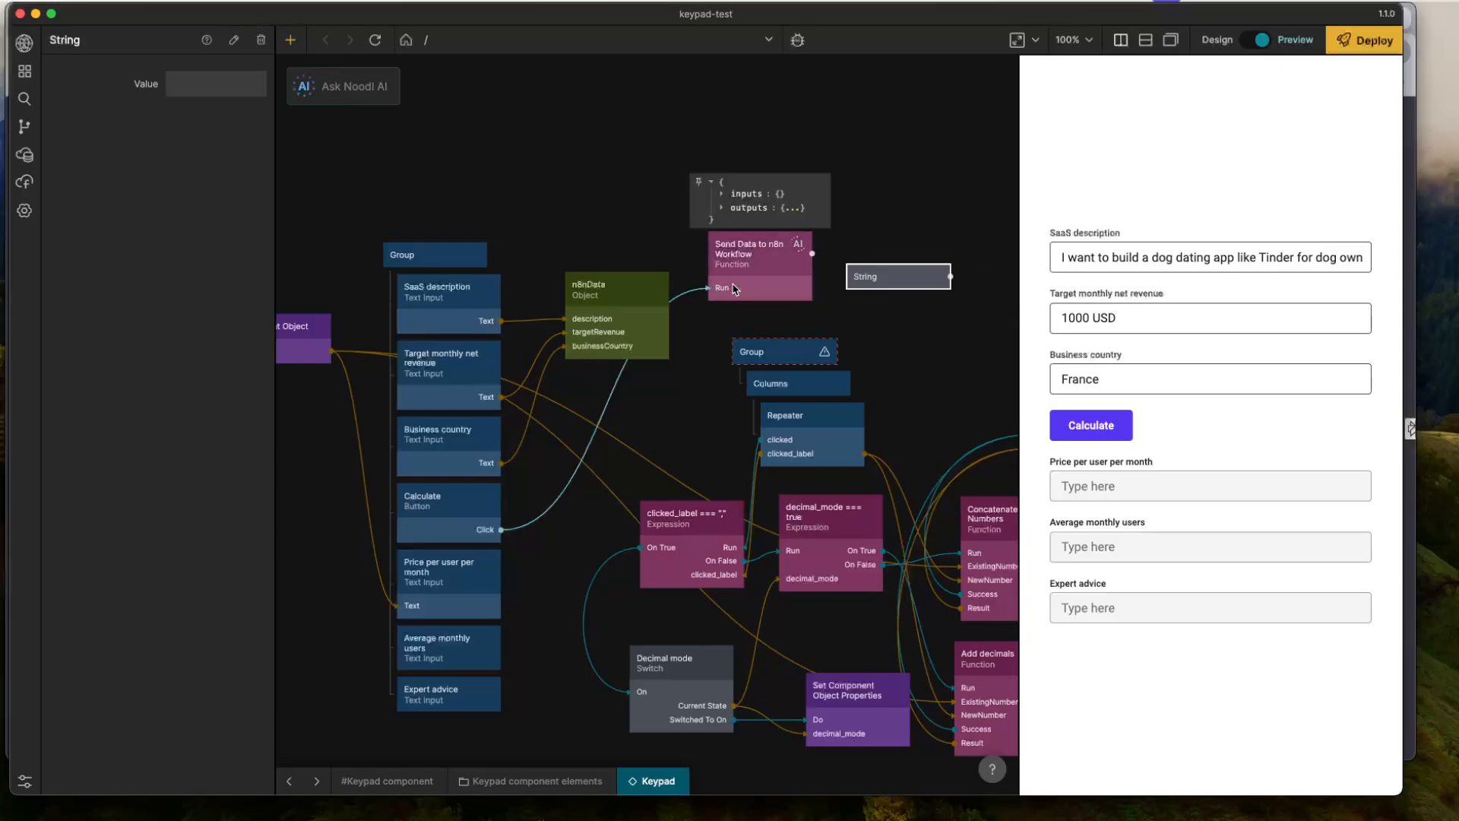
pyautogui.moveTo(804, 258); pyautogui.dragTo(910, 284)
pyautogui.click(596, 219)
pyautogui.click(1007, 212)
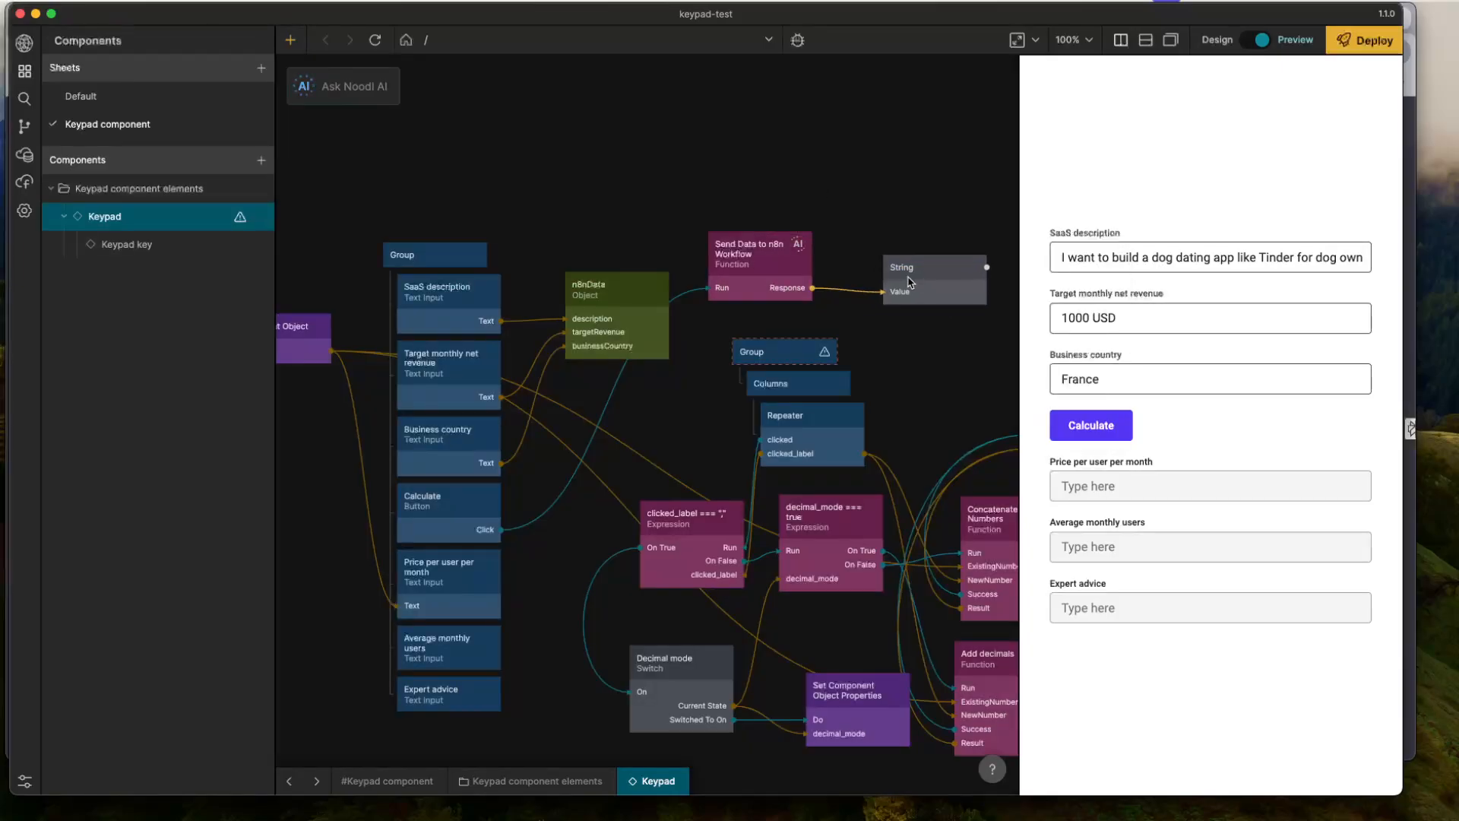
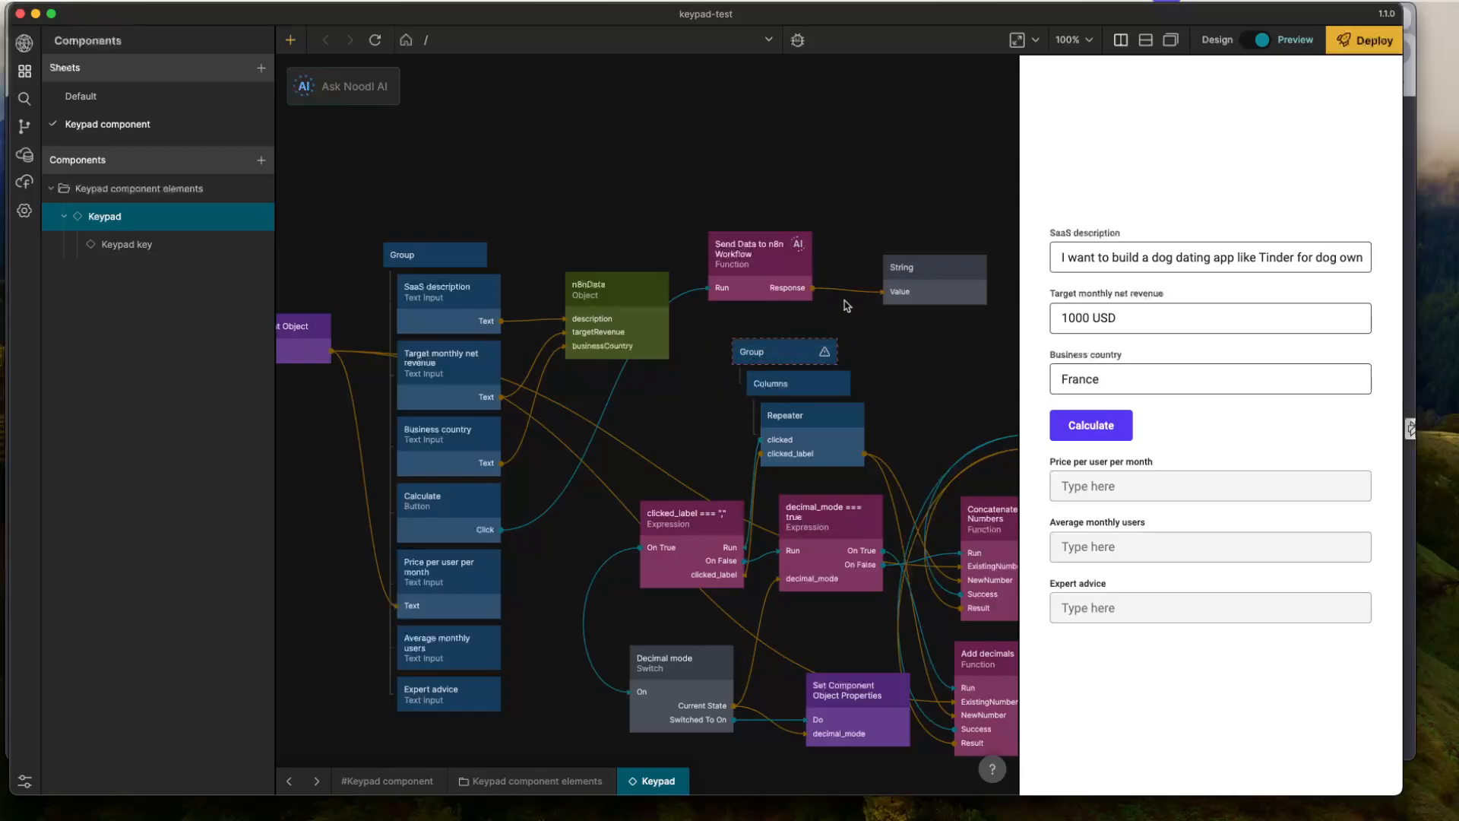
# - Switch to n8n, execute the SaaS calculator workflow in test mode, and trigger its webhook with Calculate in the Noodl preview
pyautogui.press('super+Tab')
pyautogui.click(883, 133)
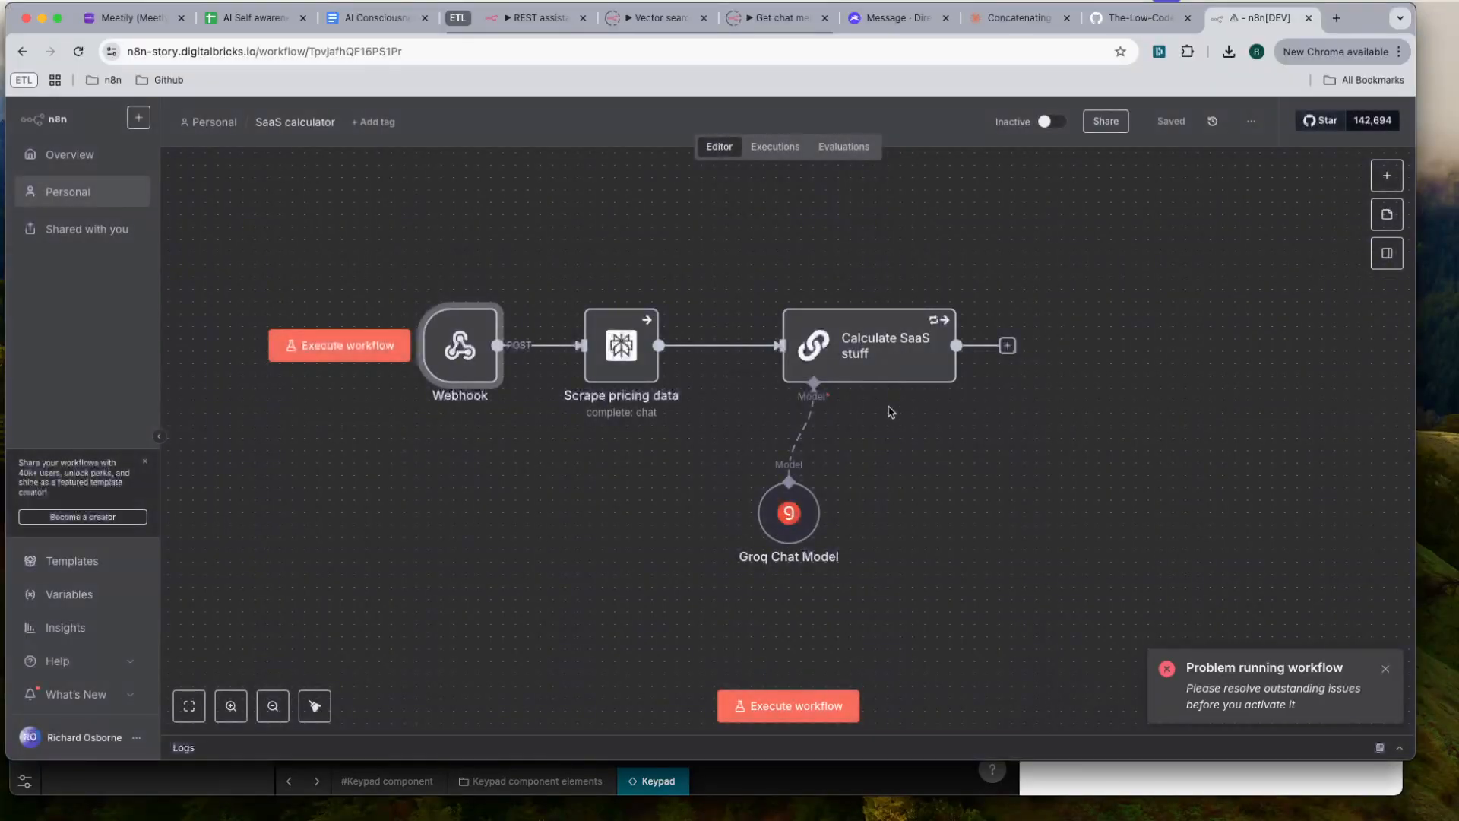
pyautogui.click(794, 704)
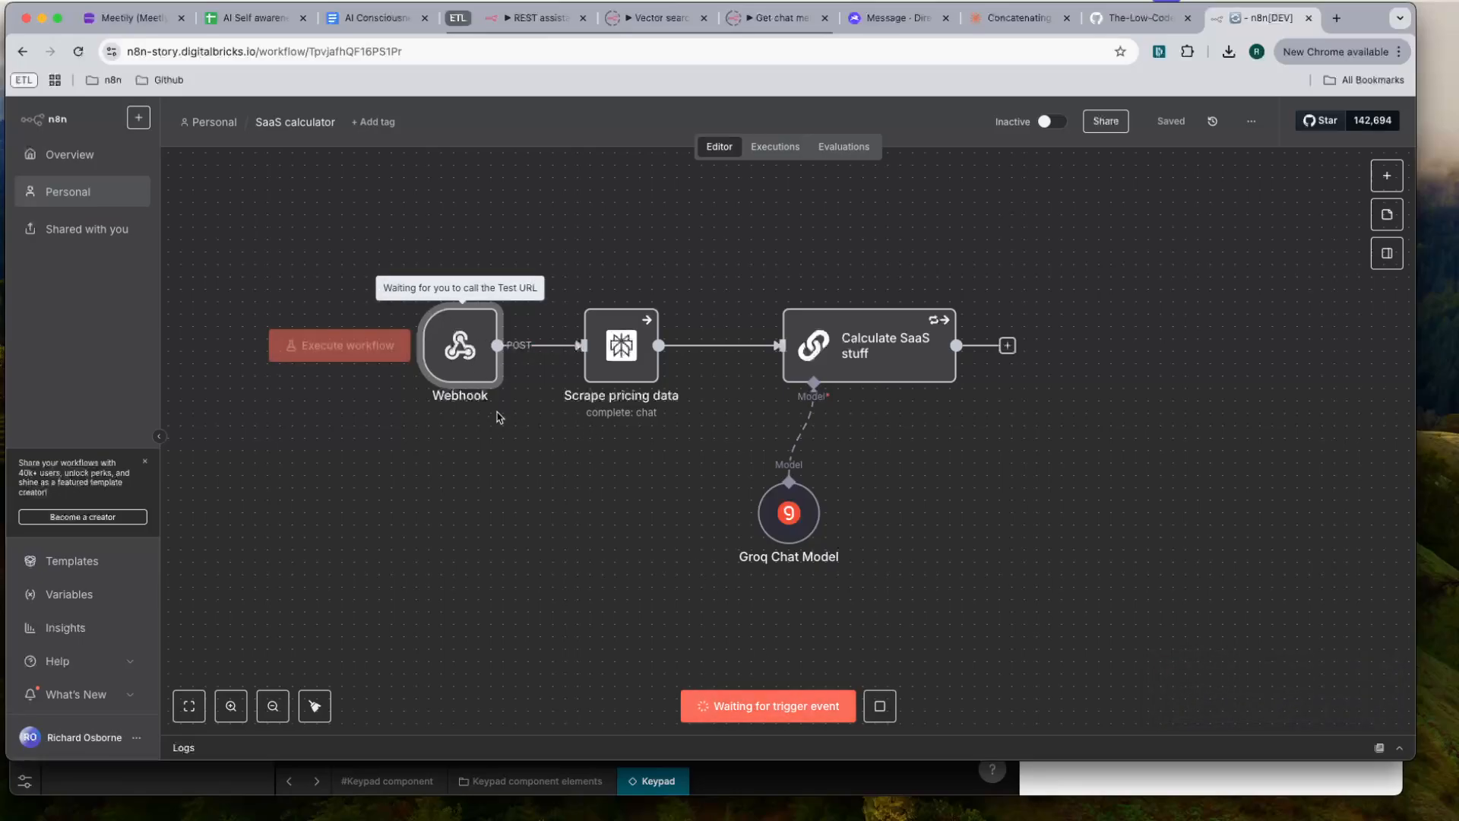
pyautogui.press('super+Tab')
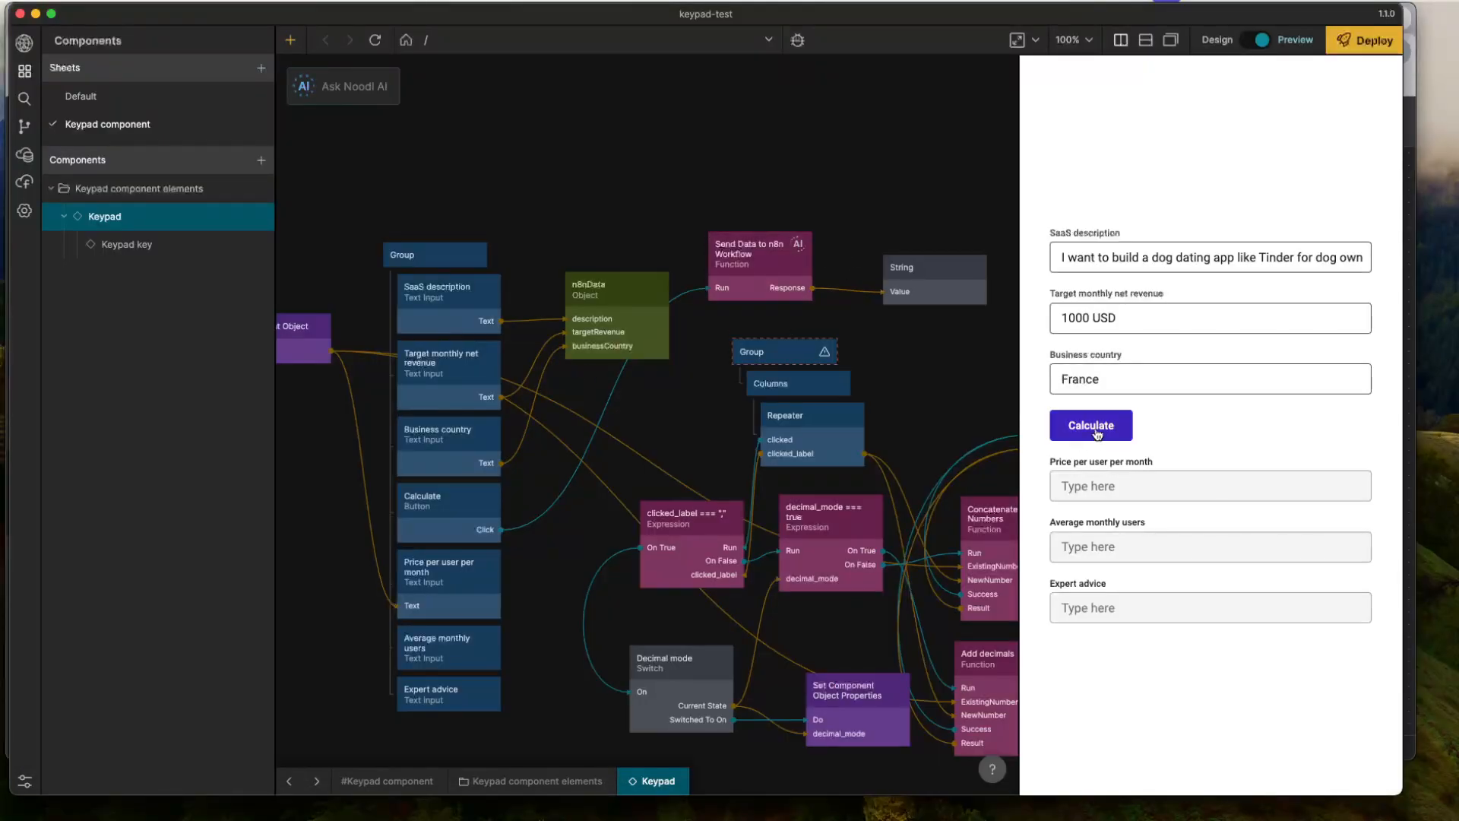
pyautogui.click(1097, 432)
pyautogui.press('super+Tab')
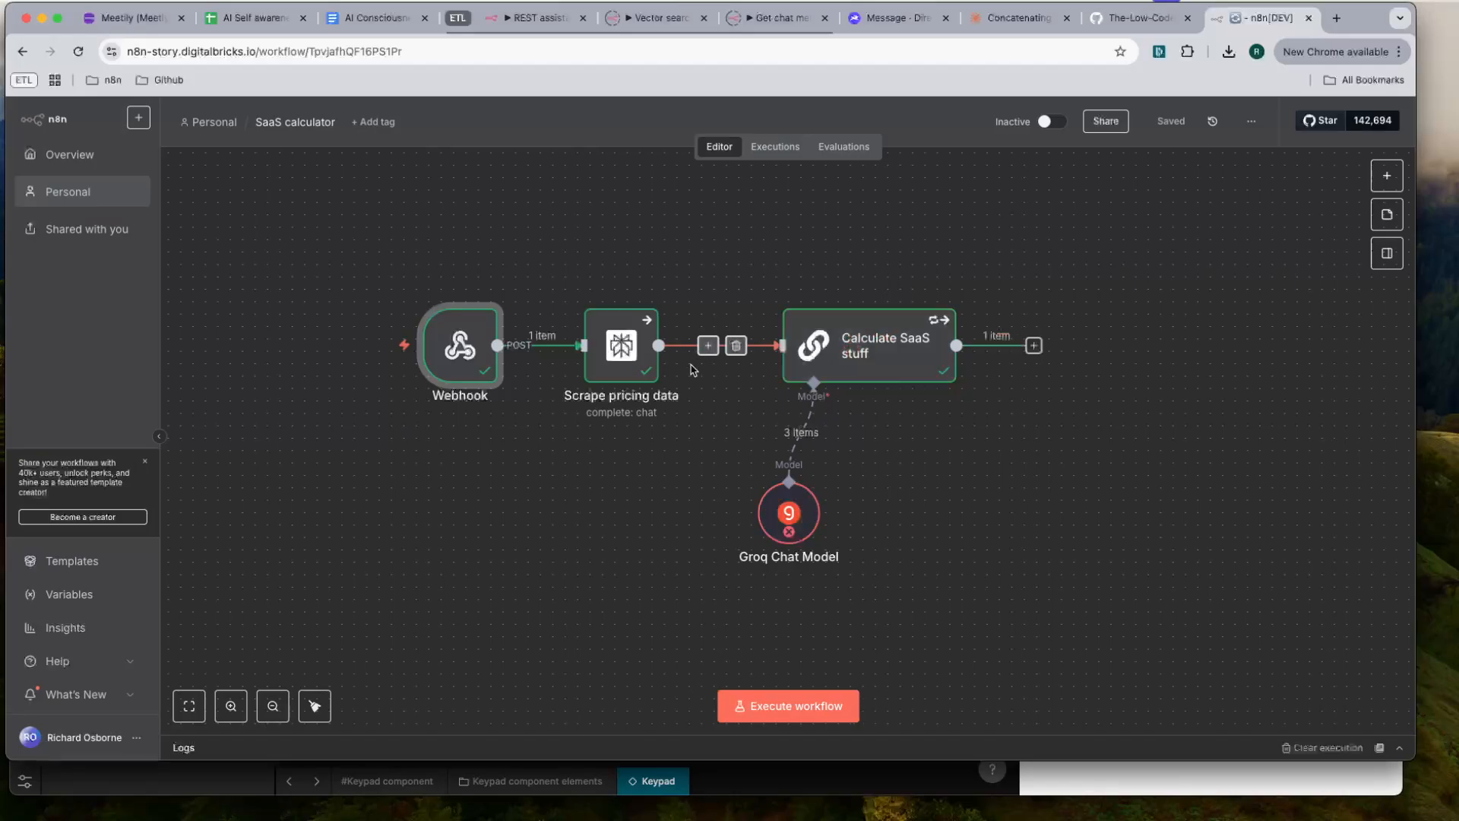
# - Switch to Noodl and inspect the response value passed from Send Data to n8n Workflow to the String node
pyautogui.press('super+Tab')
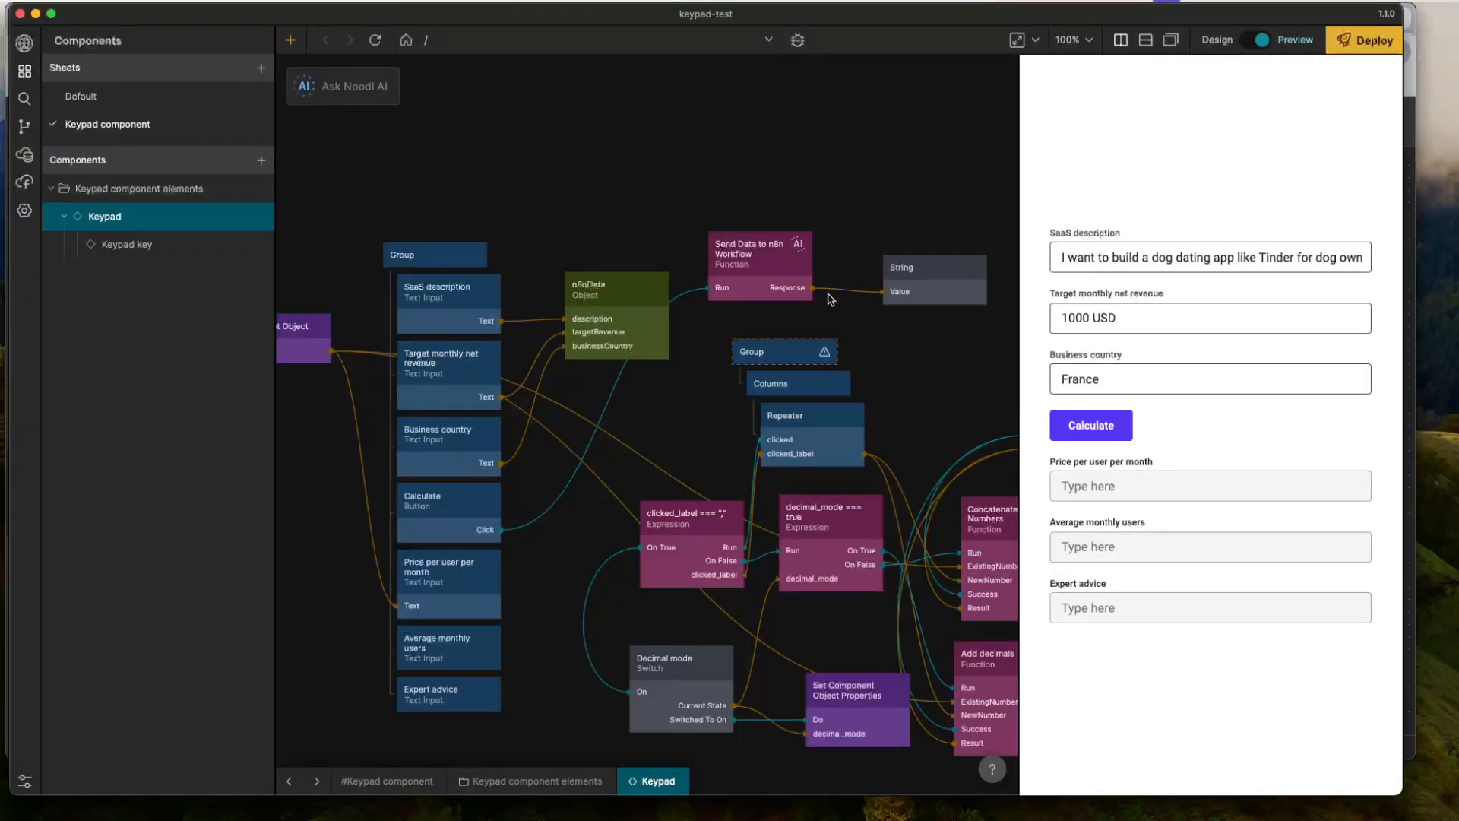
pyautogui.moveTo(840, 291)
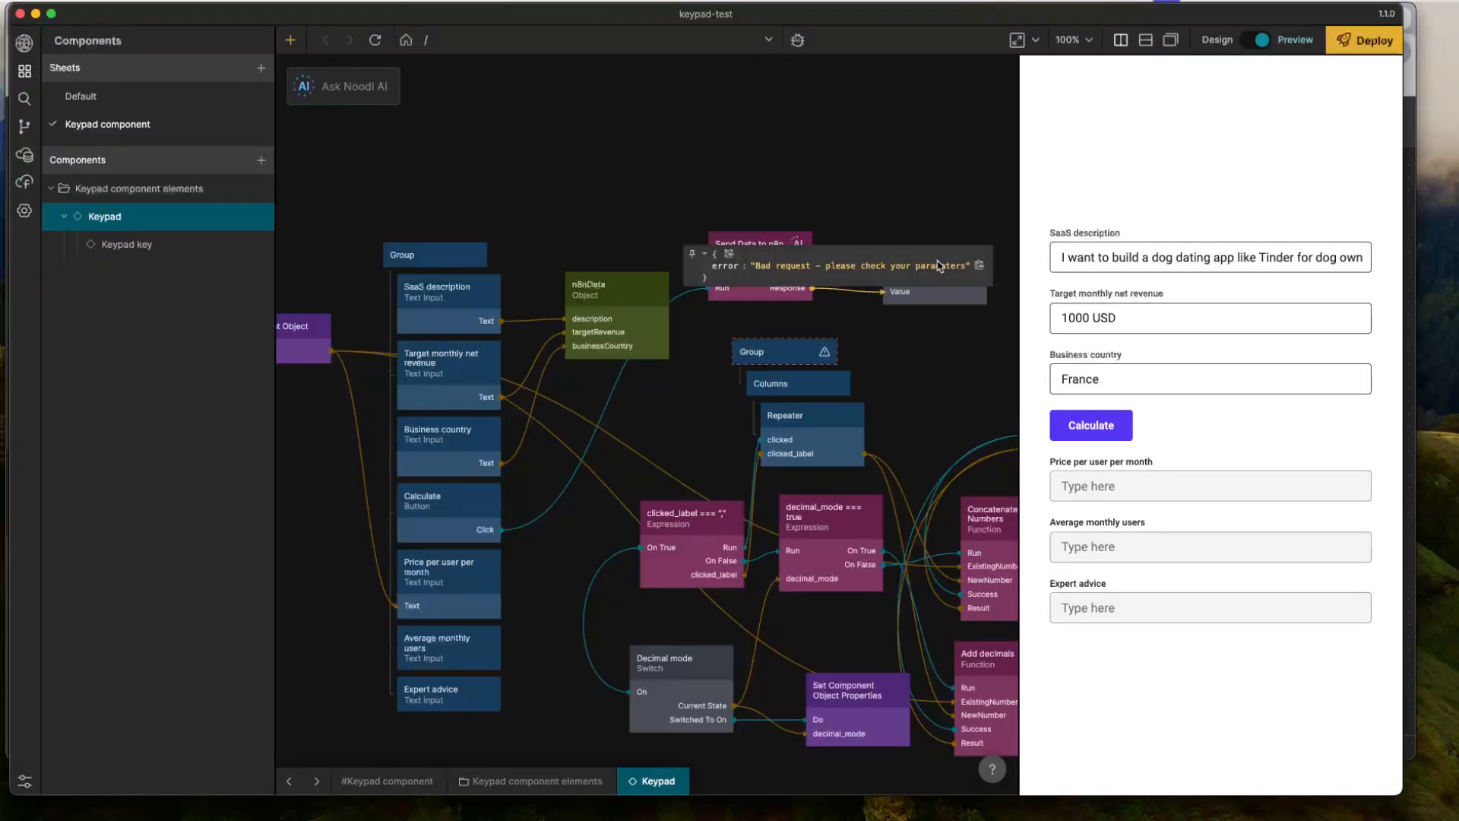
pyautogui.press('super+Tab')
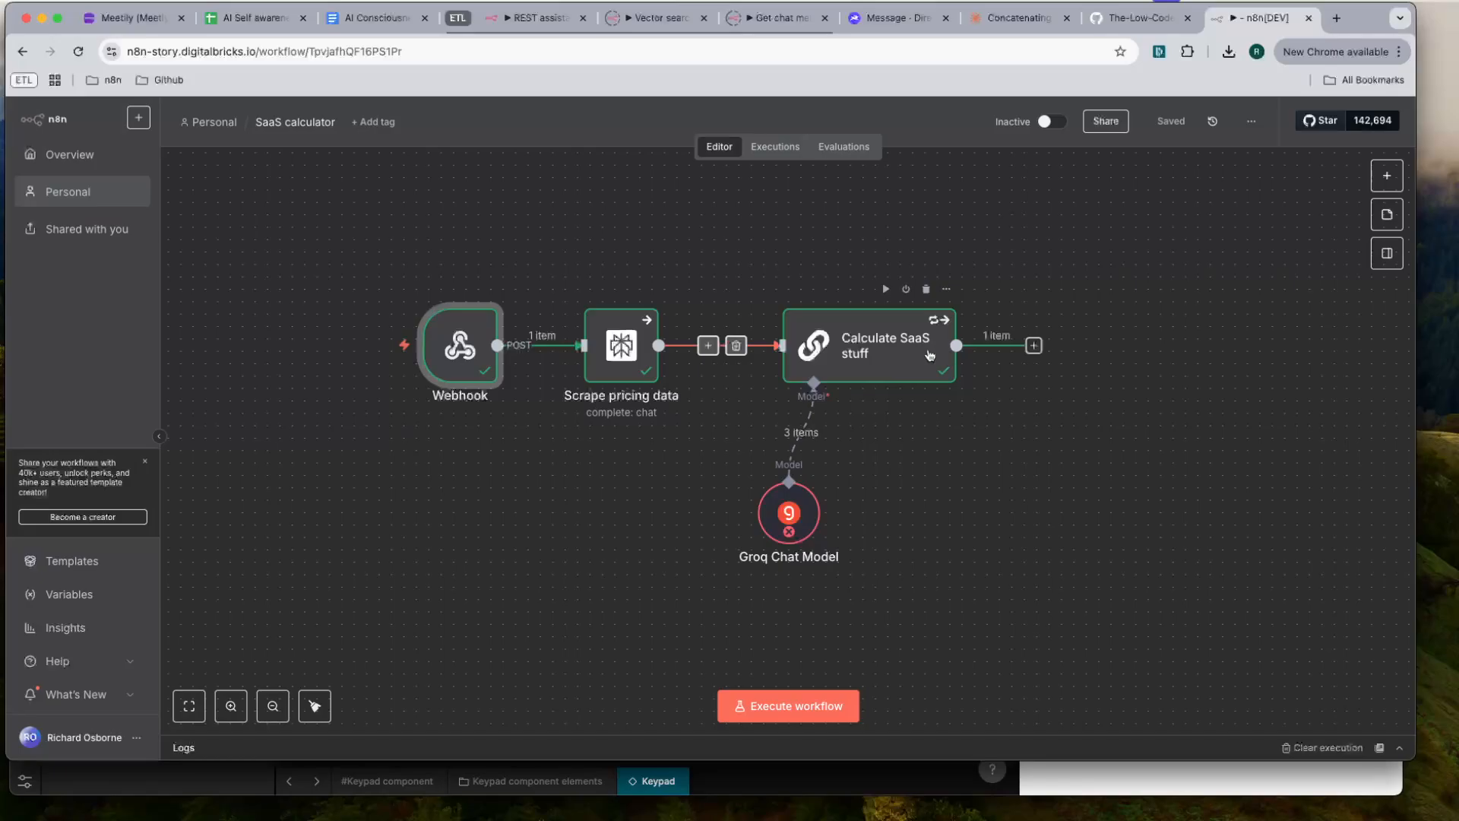
# - In n8n, set the Groq Chat Model to llama-3.3-70b-versatile and add a Sampling Temperature of 0,4
pyautogui.doubleClick(789, 513)
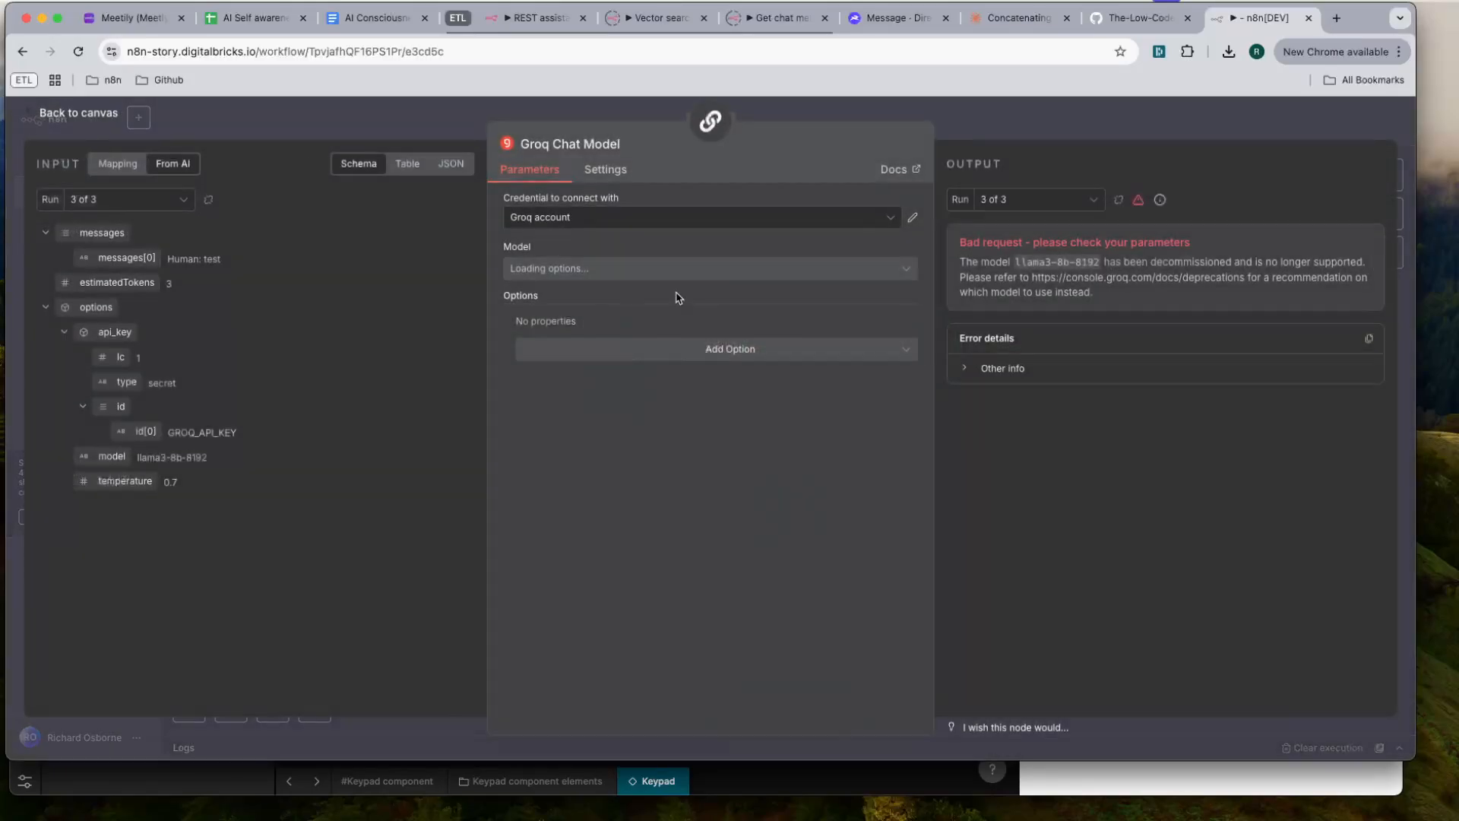
pyautogui.click(614, 270)
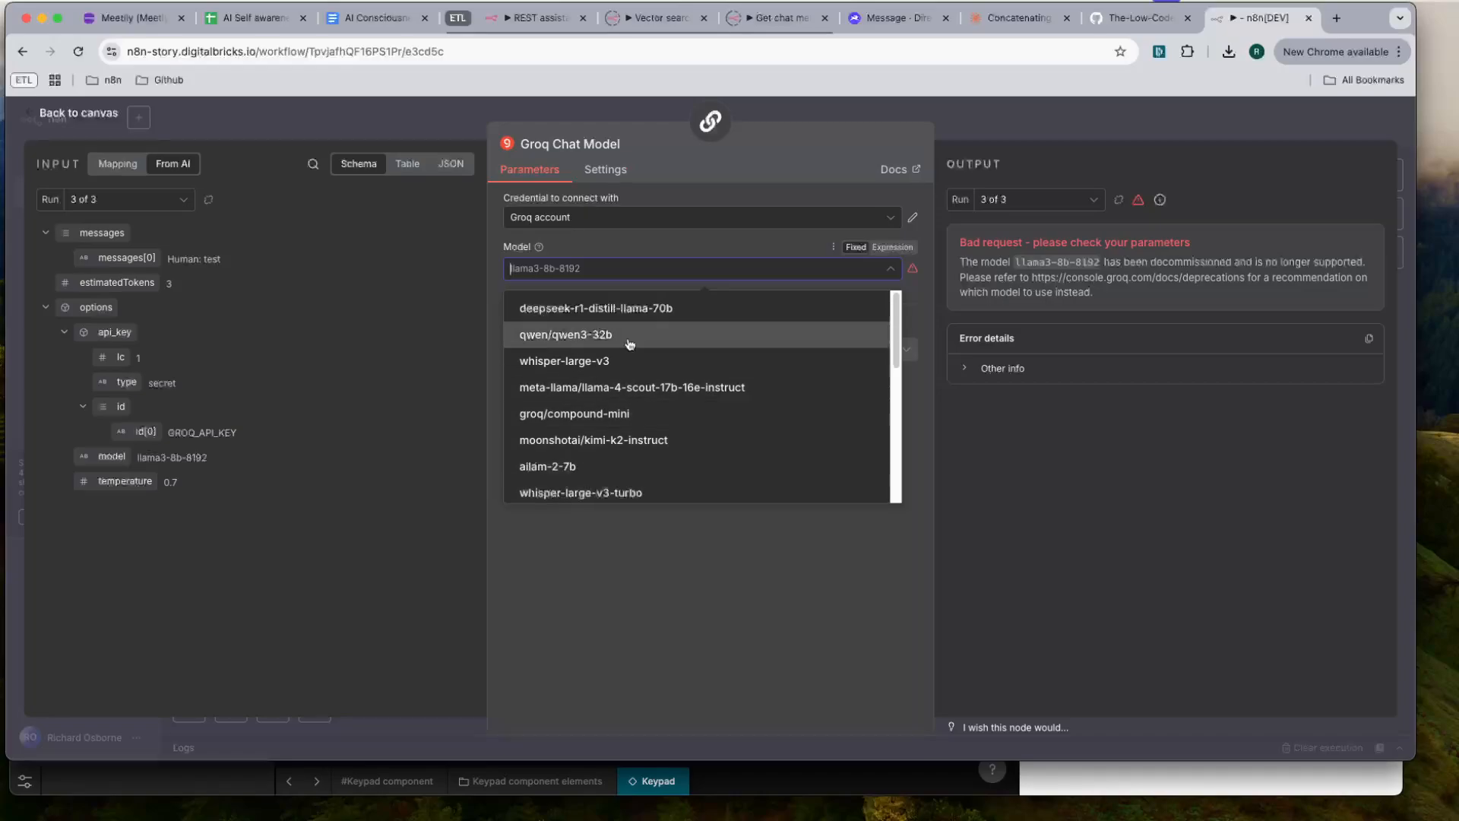
pyautogui.scroll(-5, 625, 387)
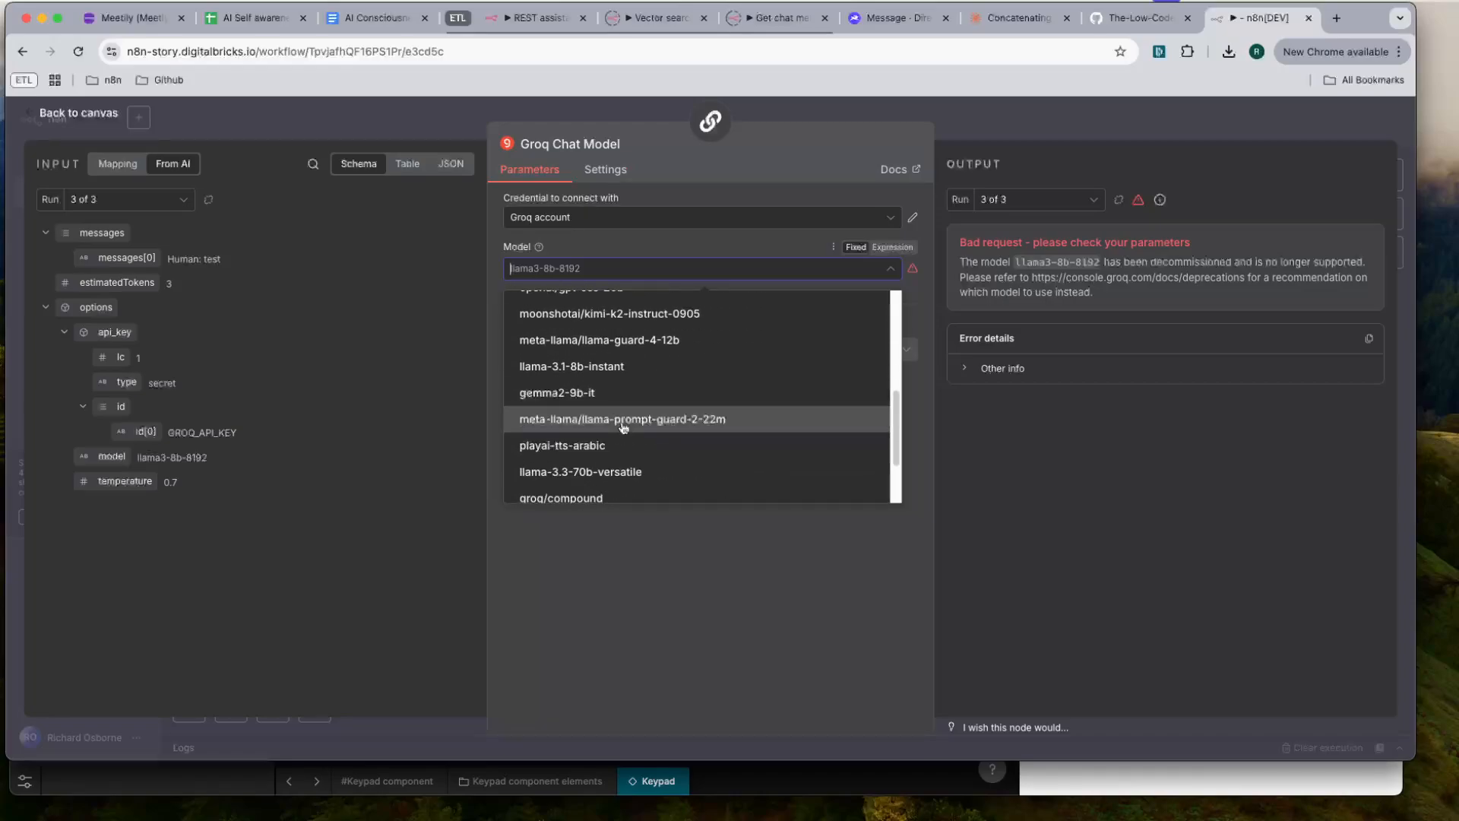
pyautogui.scroll(-3, 624, 427)
pyautogui.click(598, 384)
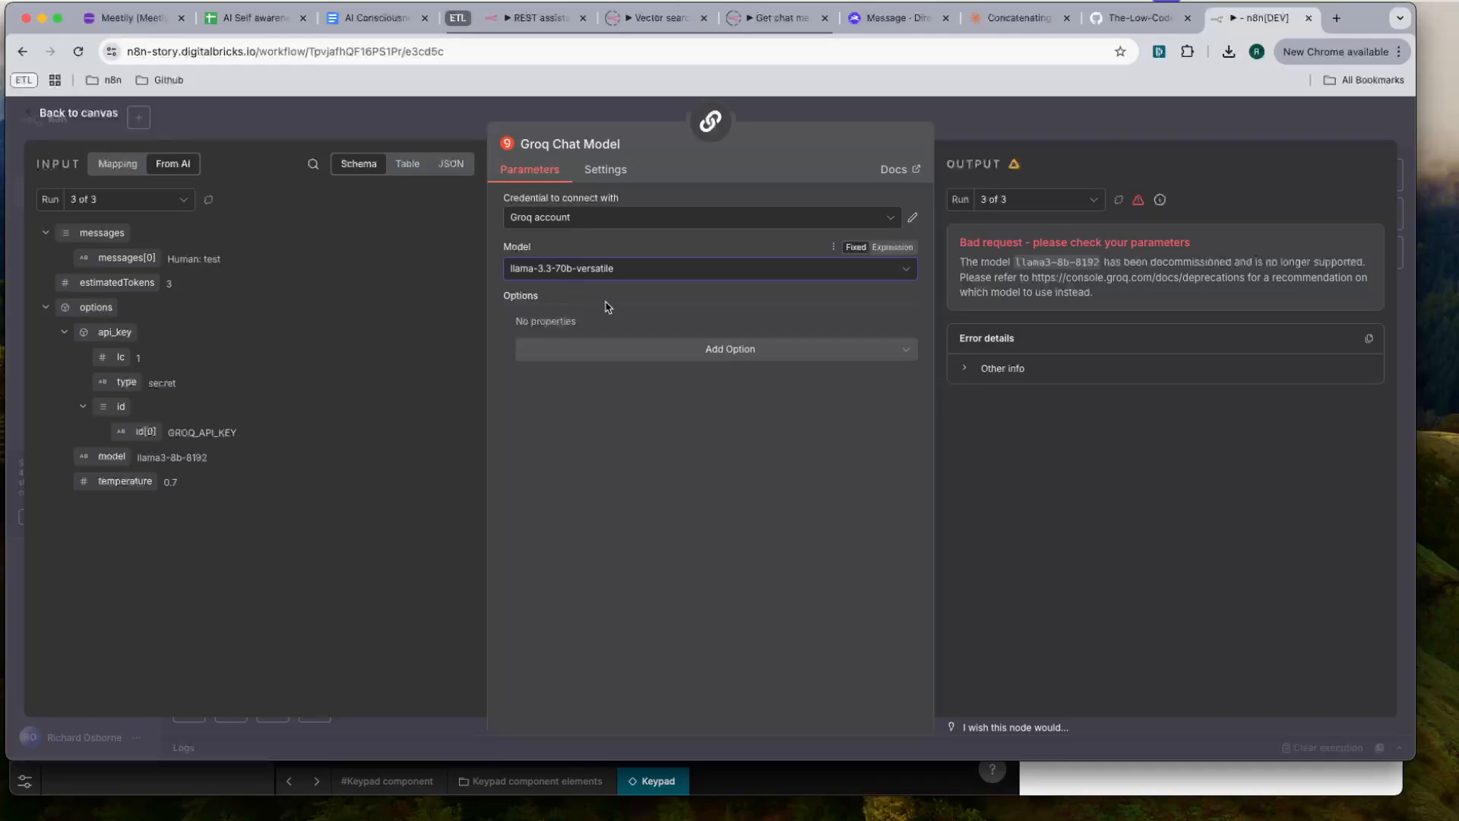
pyautogui.click(673, 352)
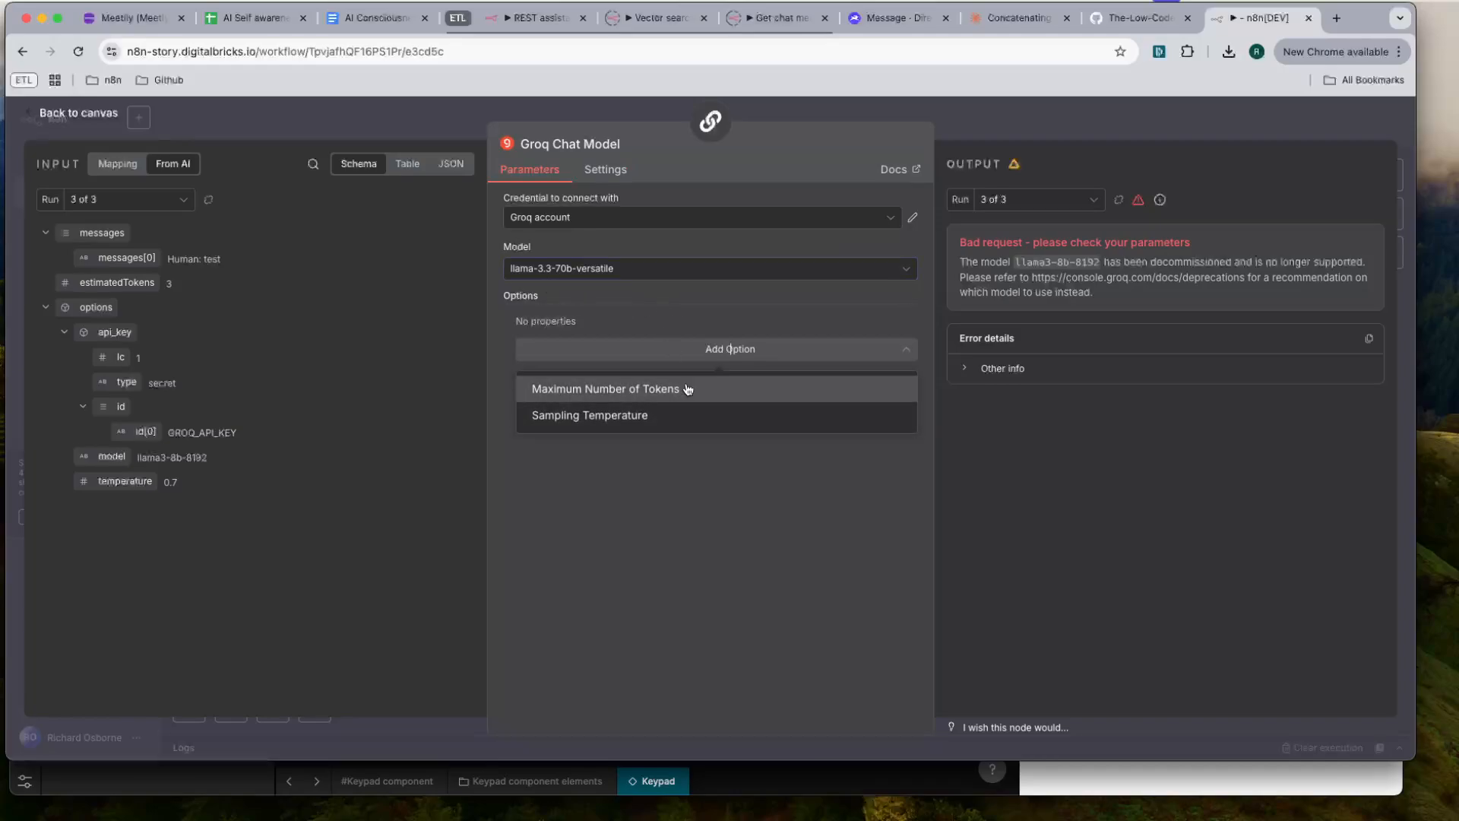
pyautogui.click(654, 424)
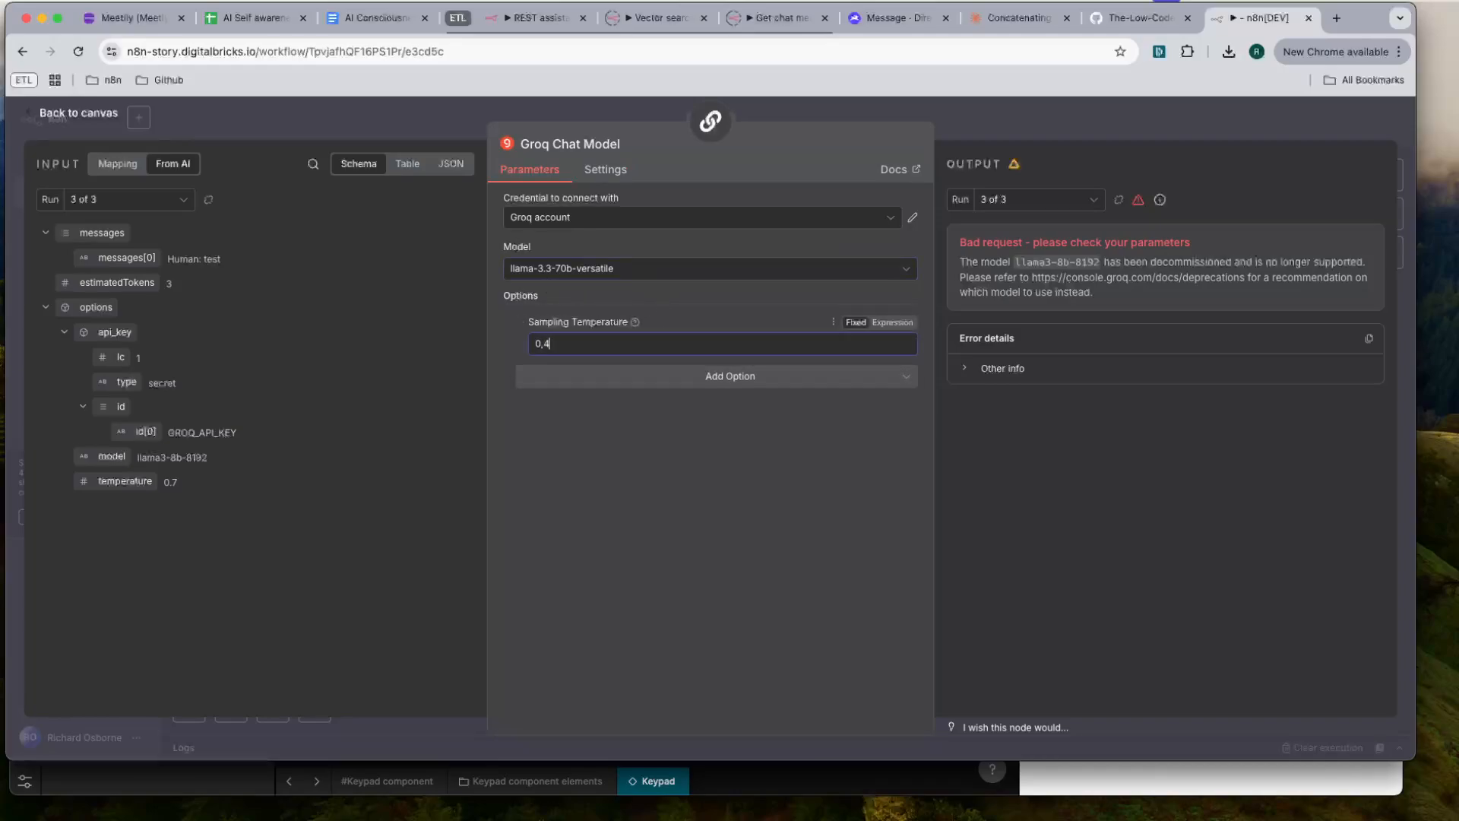
pyautogui.click(1112, 124)
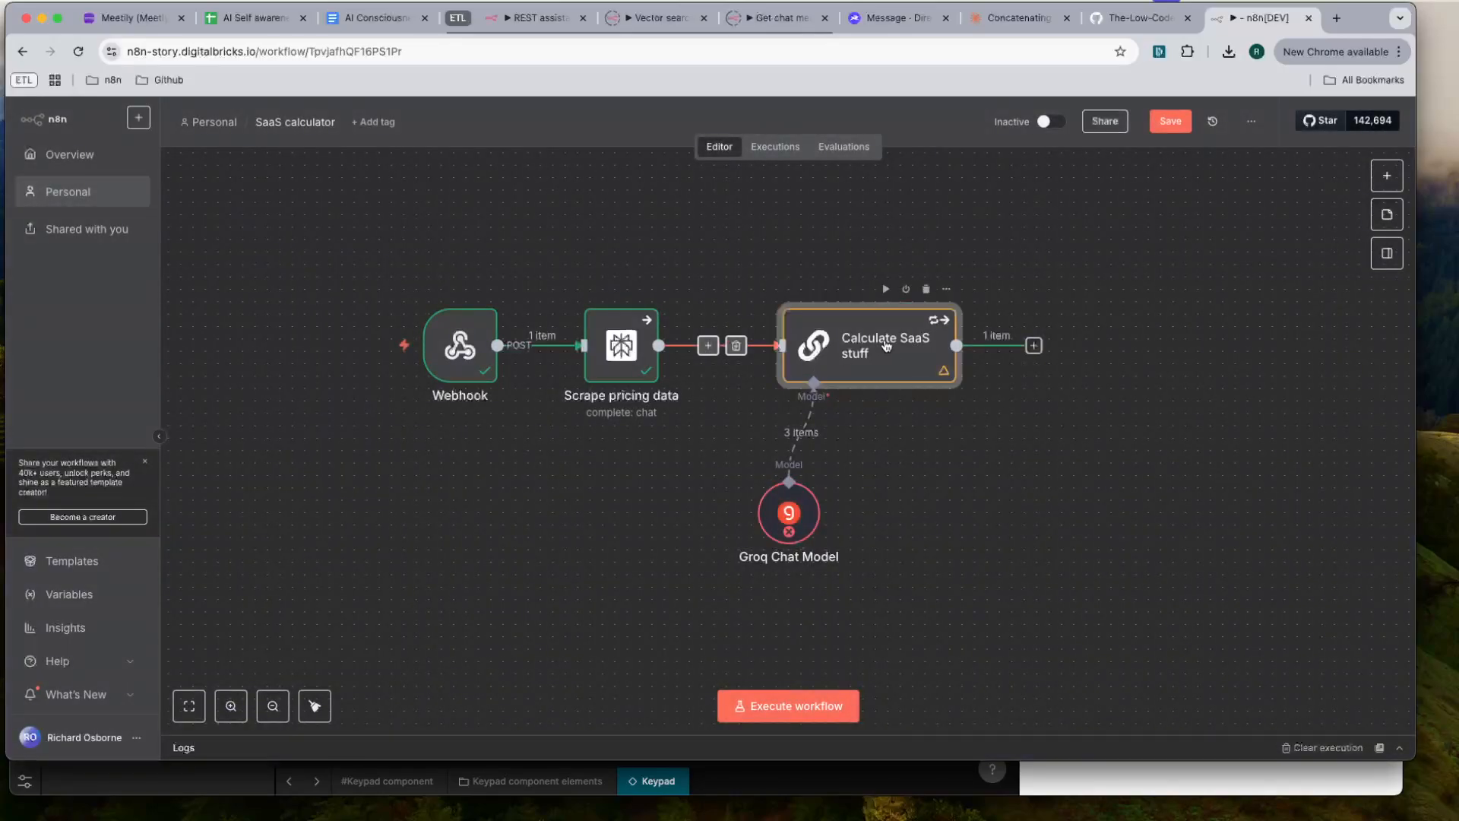
# - Add an empty System chat message to the Calculate SaaS stuff node and save the workflow
pyautogui.doubleClick(886, 345)
pyautogui.click(723, 511)
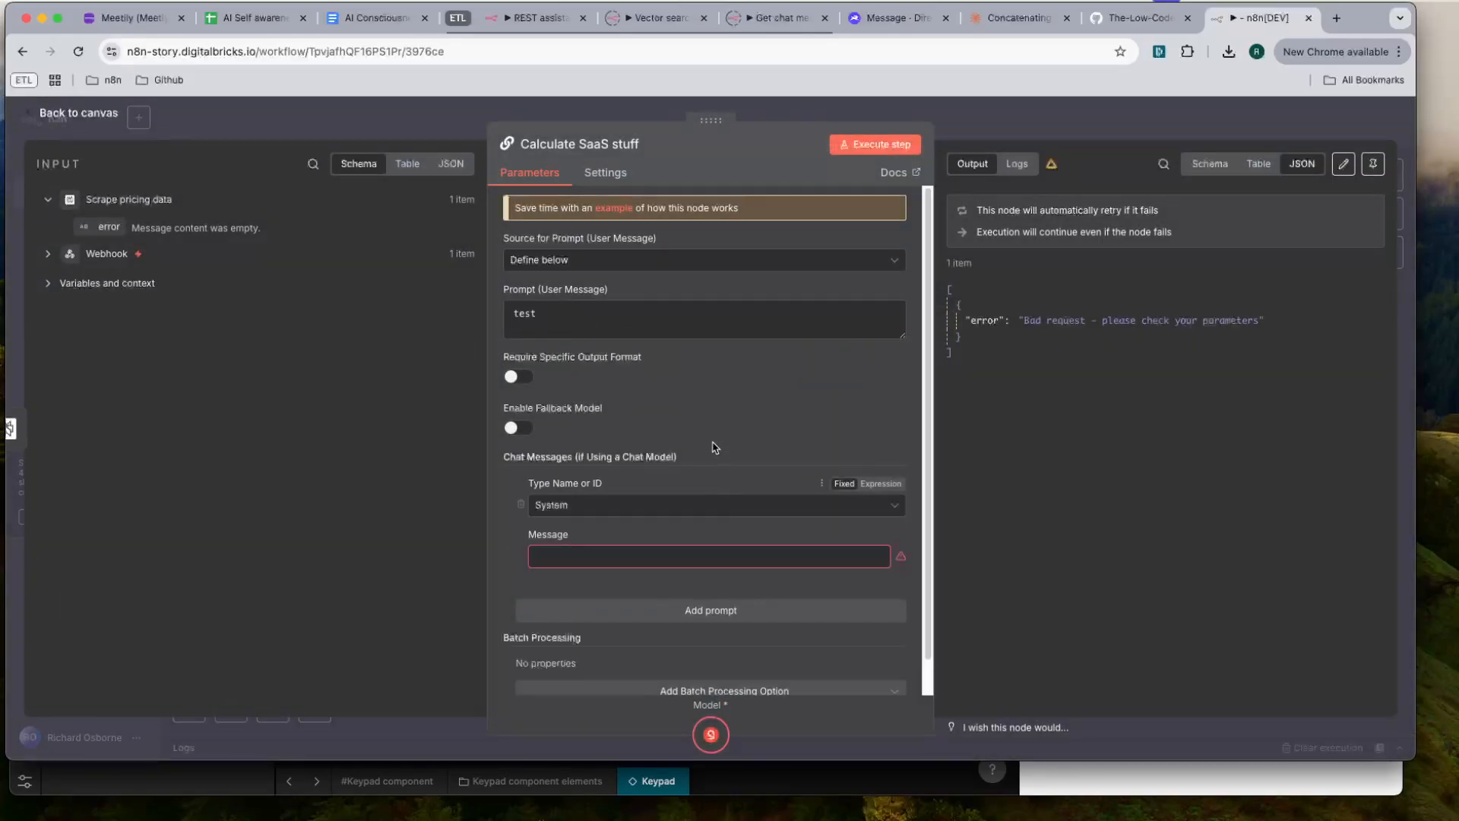
pyautogui.click(1040, 130)
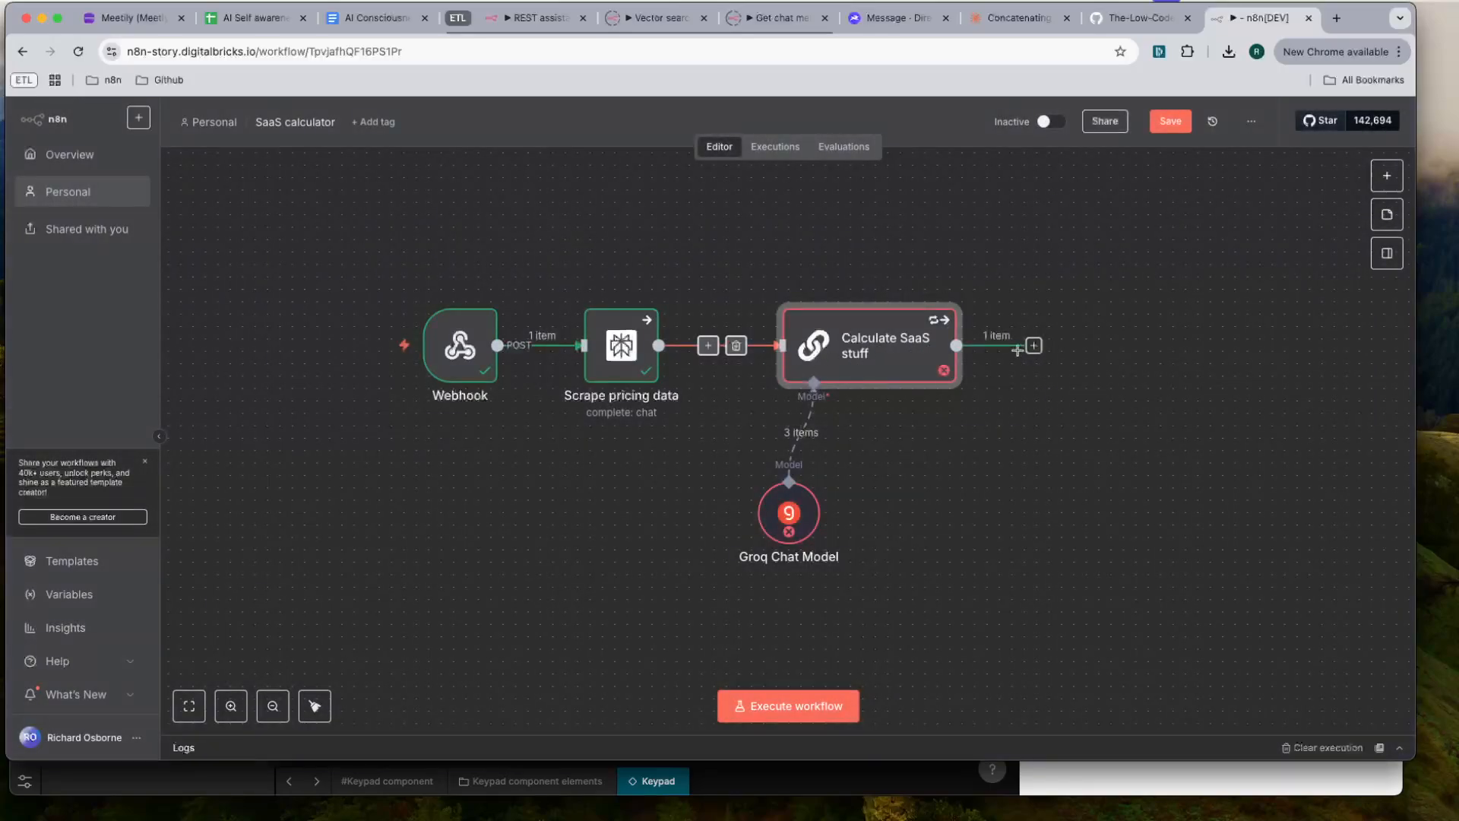
pyautogui.doubleClick(850, 343)
pyautogui.click(1128, 114)
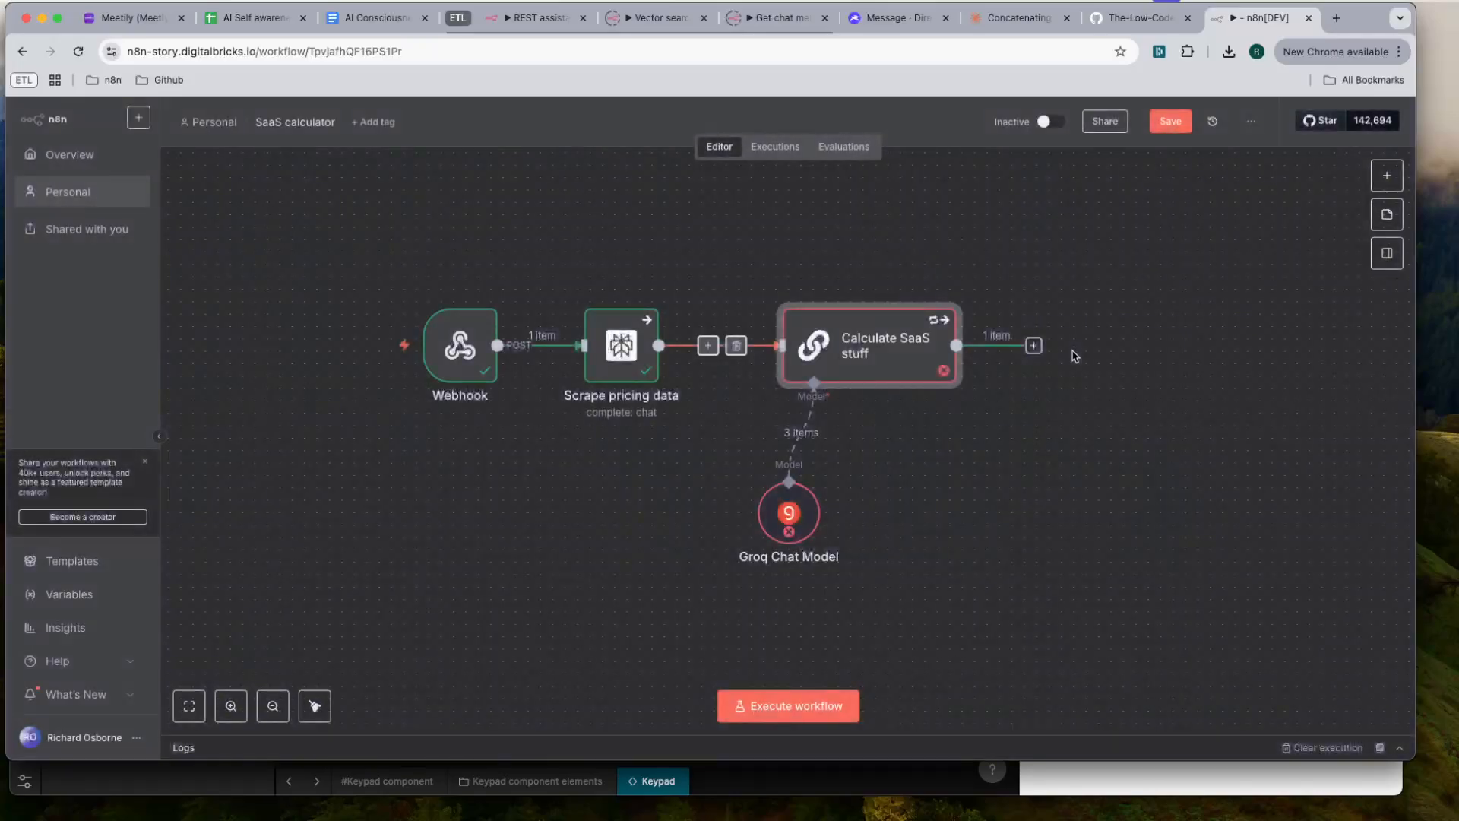
pyautogui.press('super+Tab')
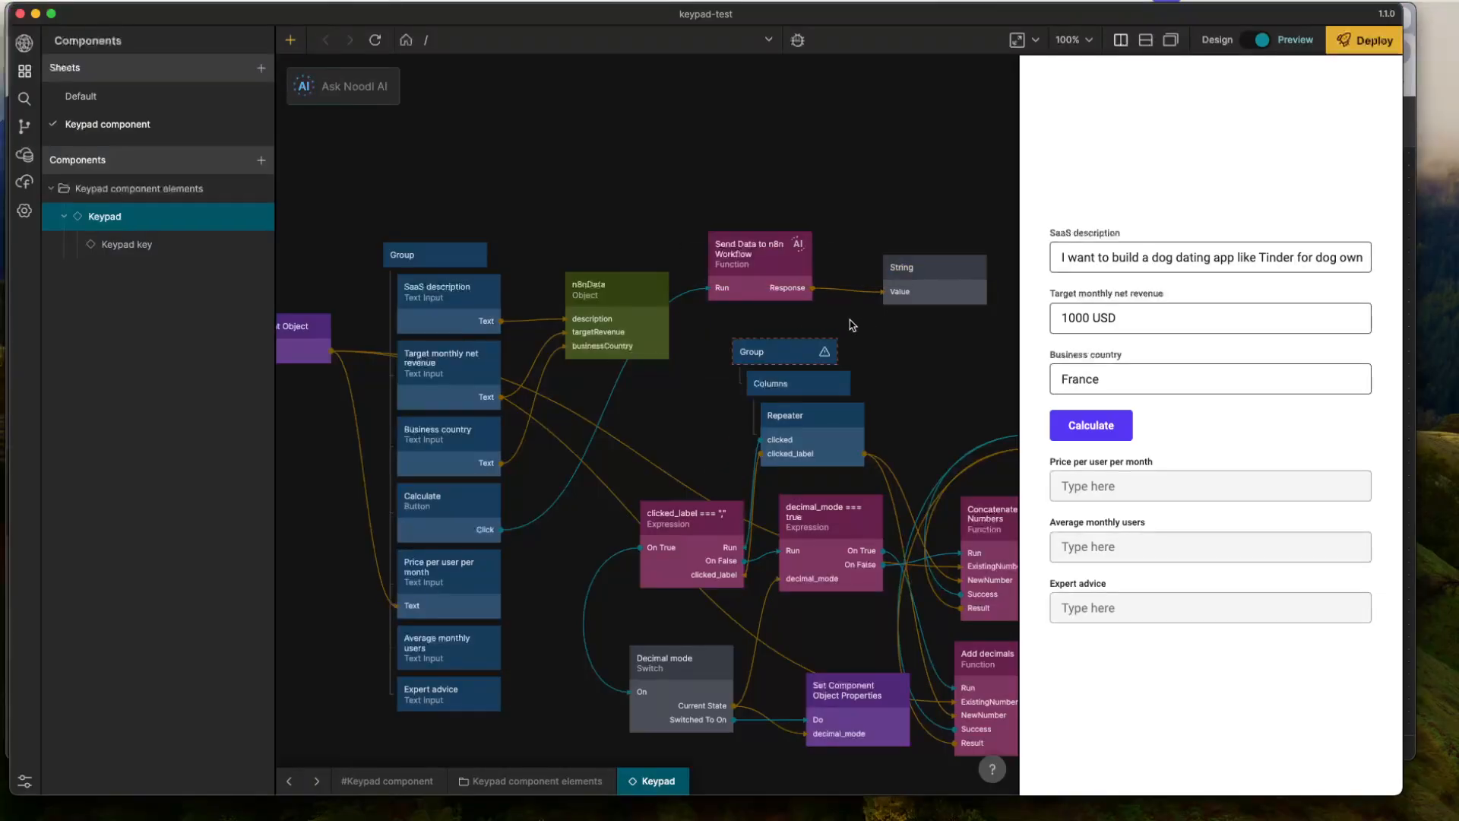
pyautogui.press('super+Tab')
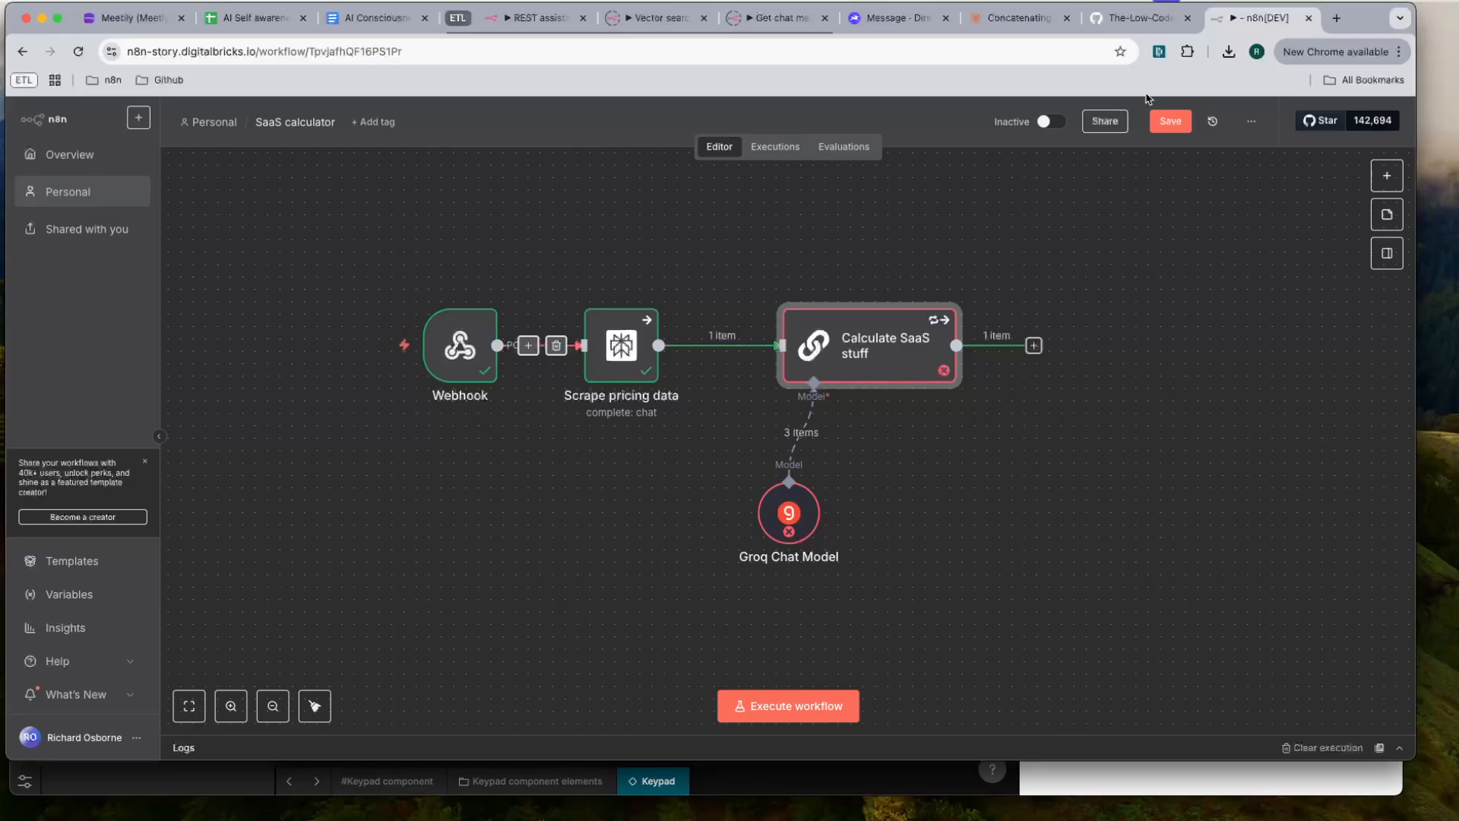
pyautogui.click(1170, 121)
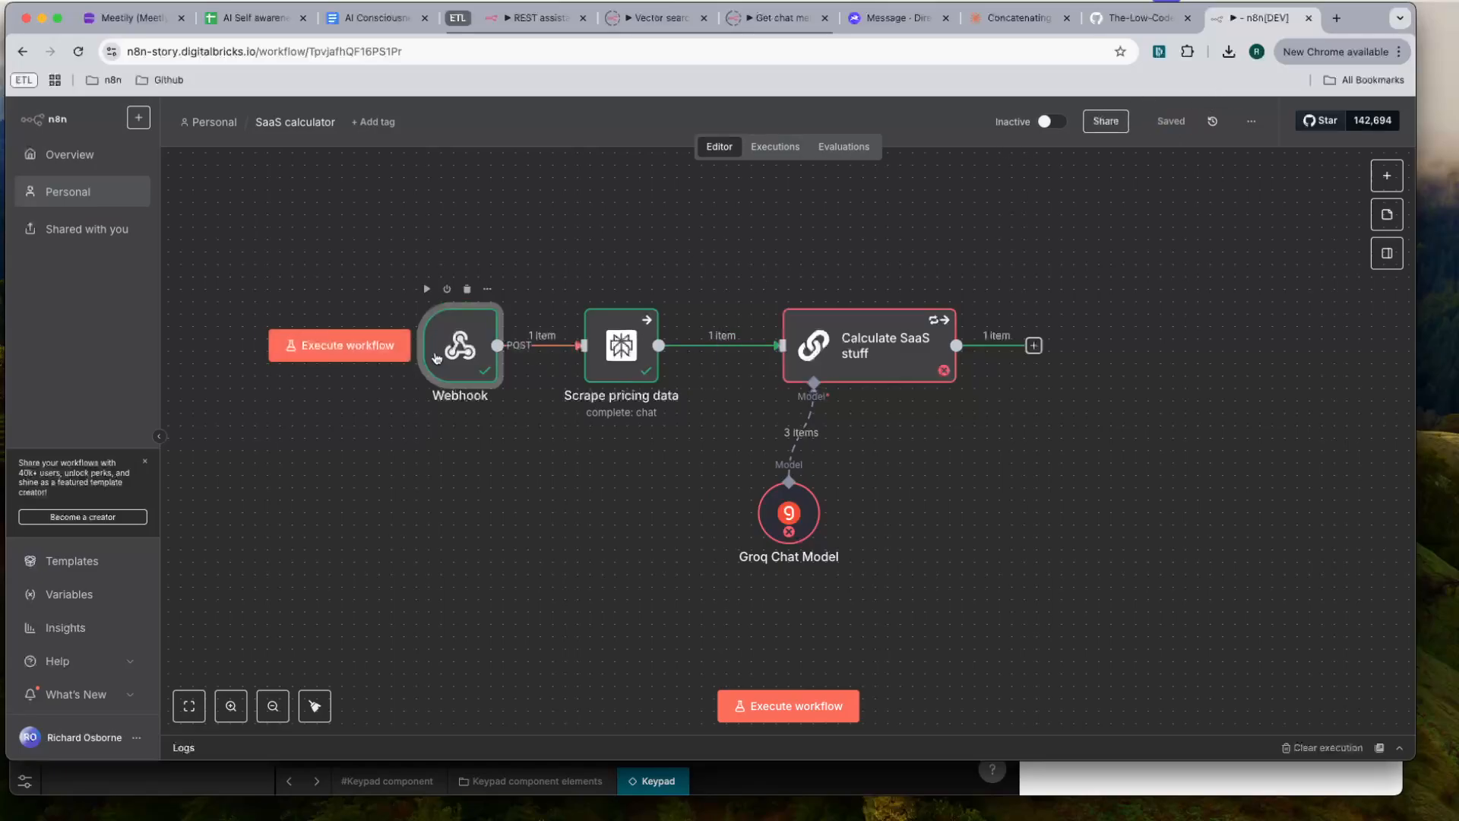
# - Examine the Webhook node's JSON output, especially the description, targetRevenue and businessCountry fields inside body
pyautogui.doubleClick(438, 358)
pyautogui.scroll(-1, 750, 549)
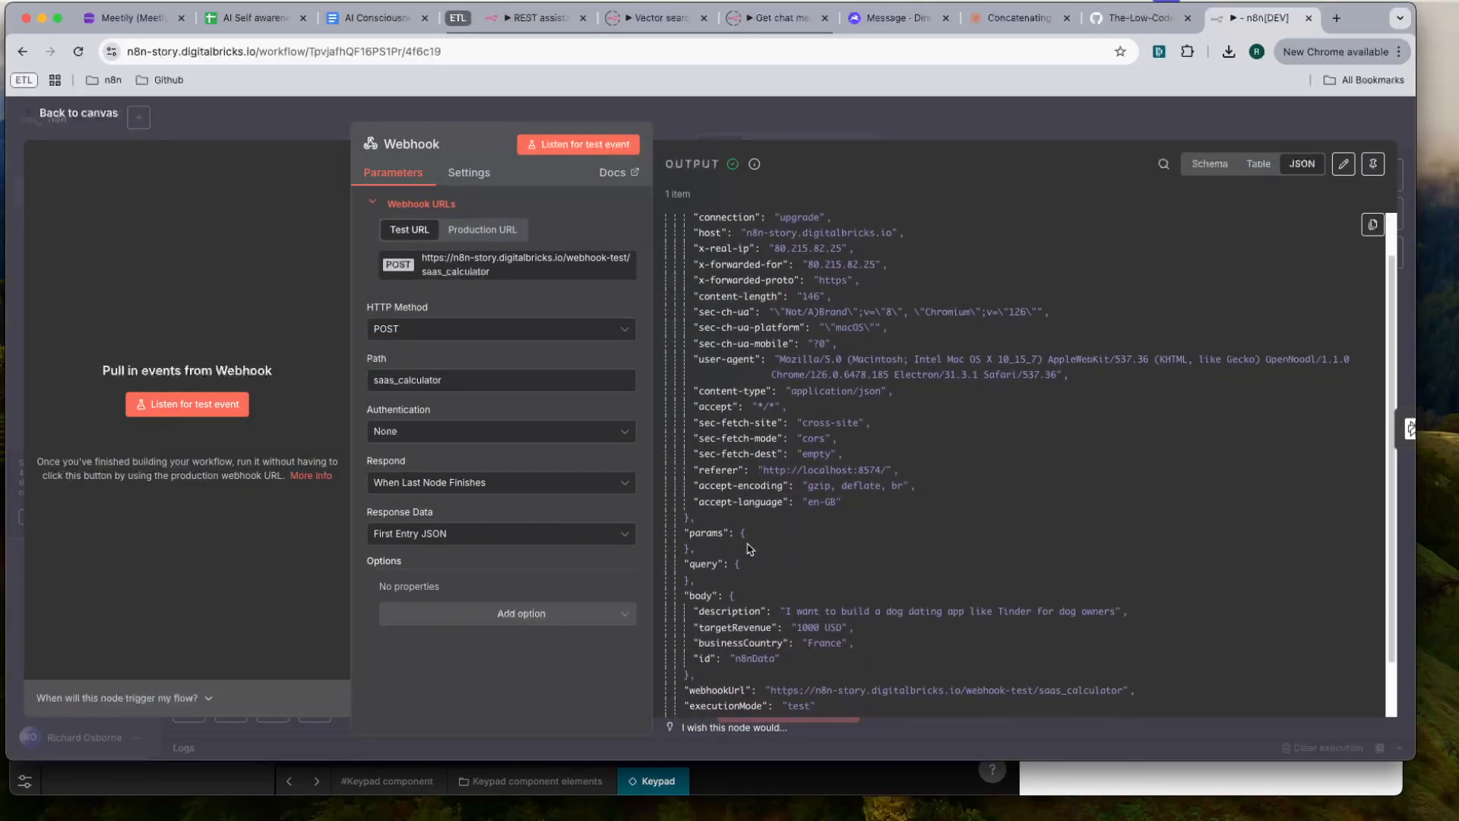
pyautogui.scroll(3, 715, 471)
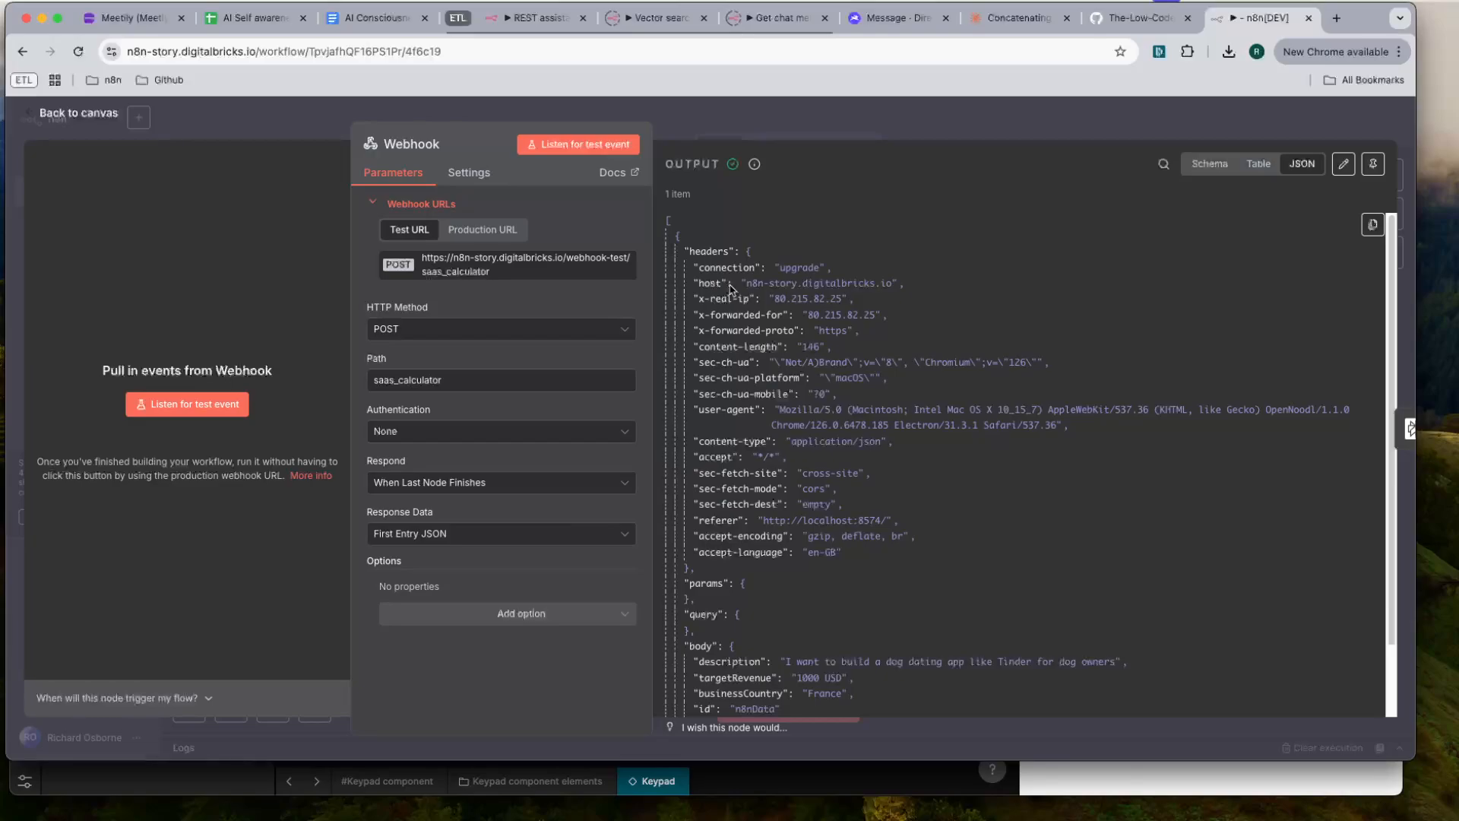
pyautogui.scroll(-3, 741, 304)
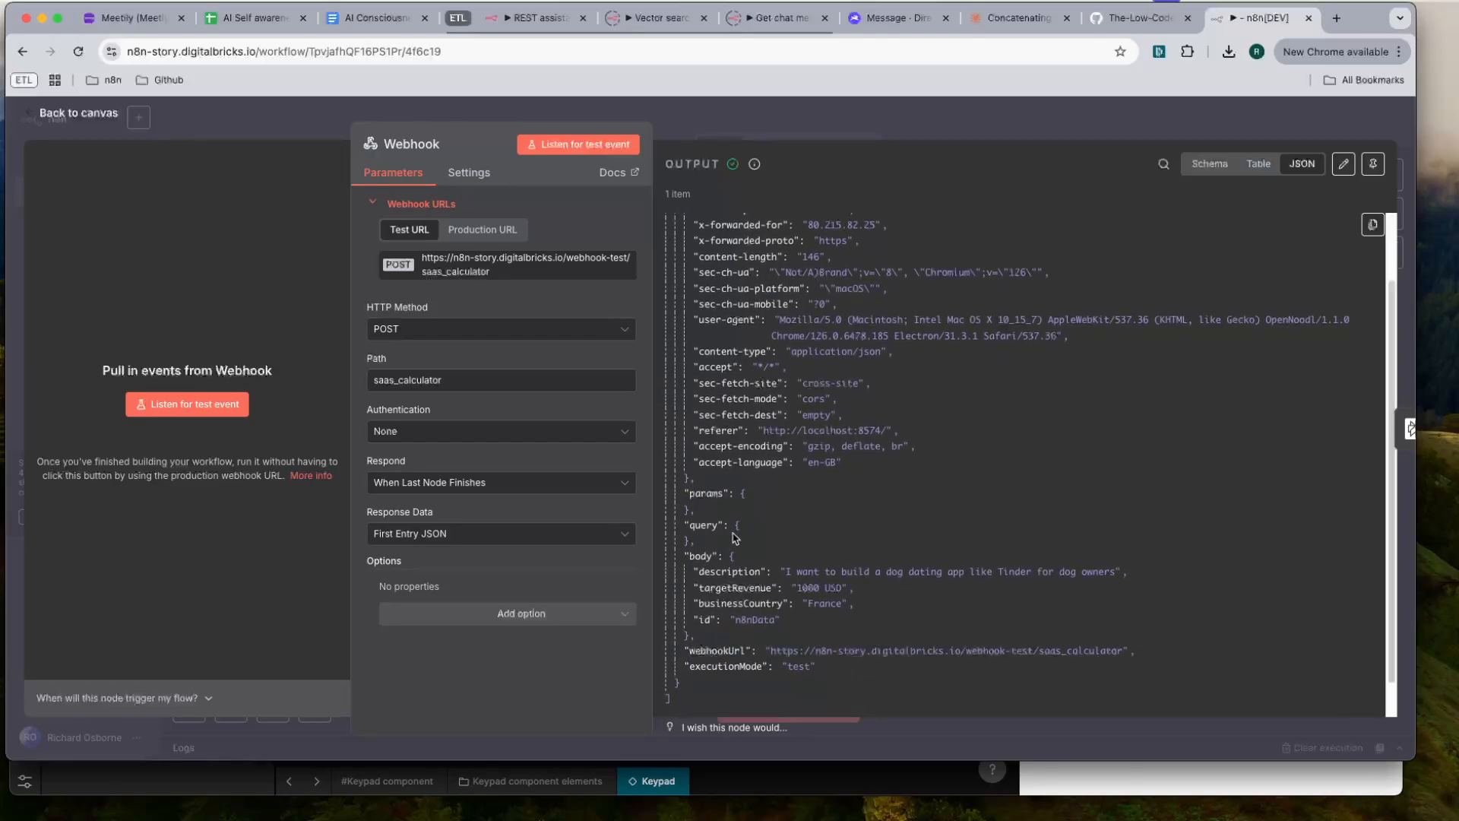
pyautogui.moveTo(694, 556); pyautogui.dragTo(710, 555)
pyautogui.click(802, 574)
pyautogui.moveTo(864, 629); pyautogui.dragTo(698, 561)
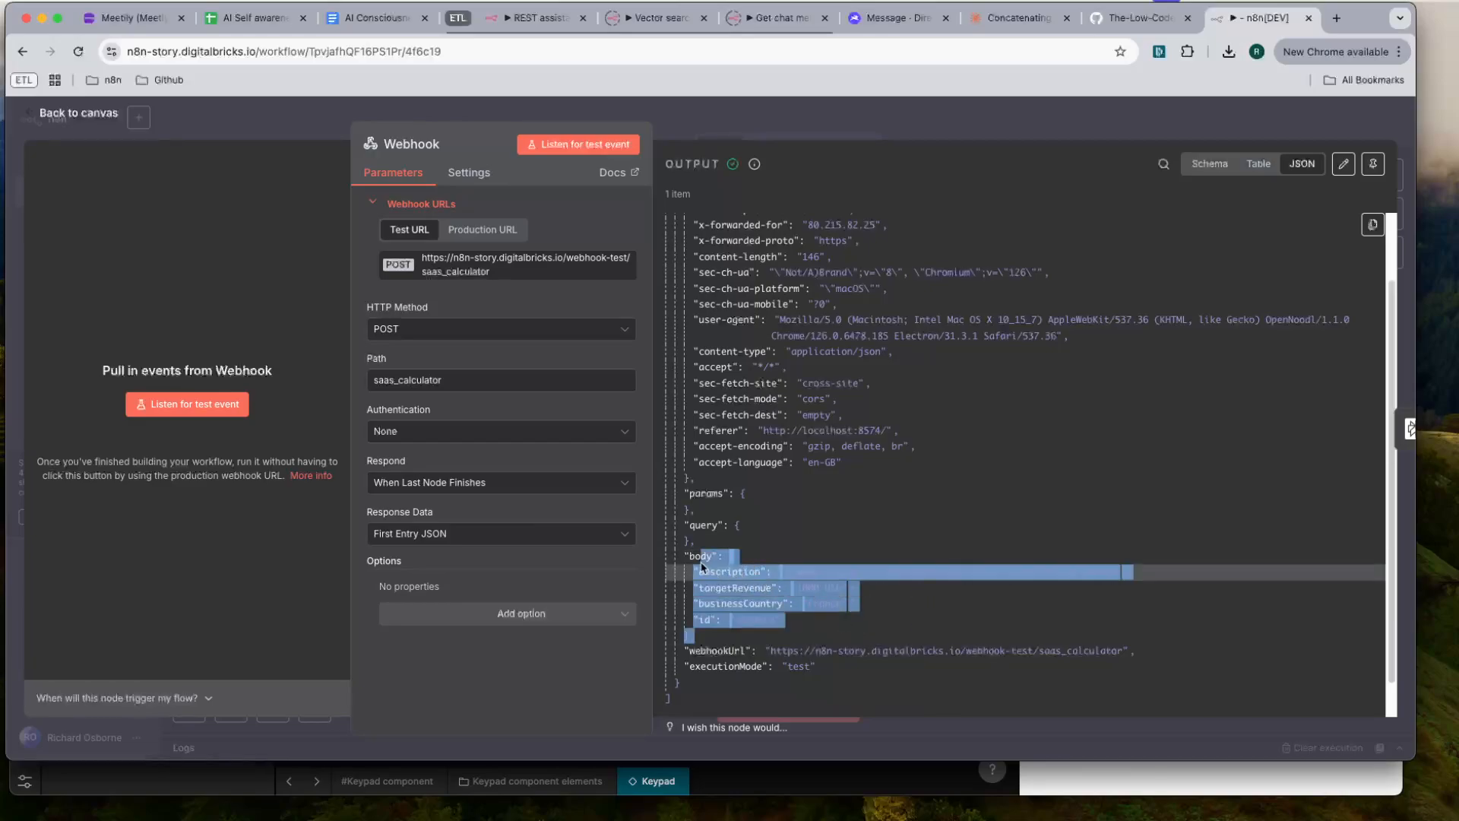
pyautogui.click(858, 503)
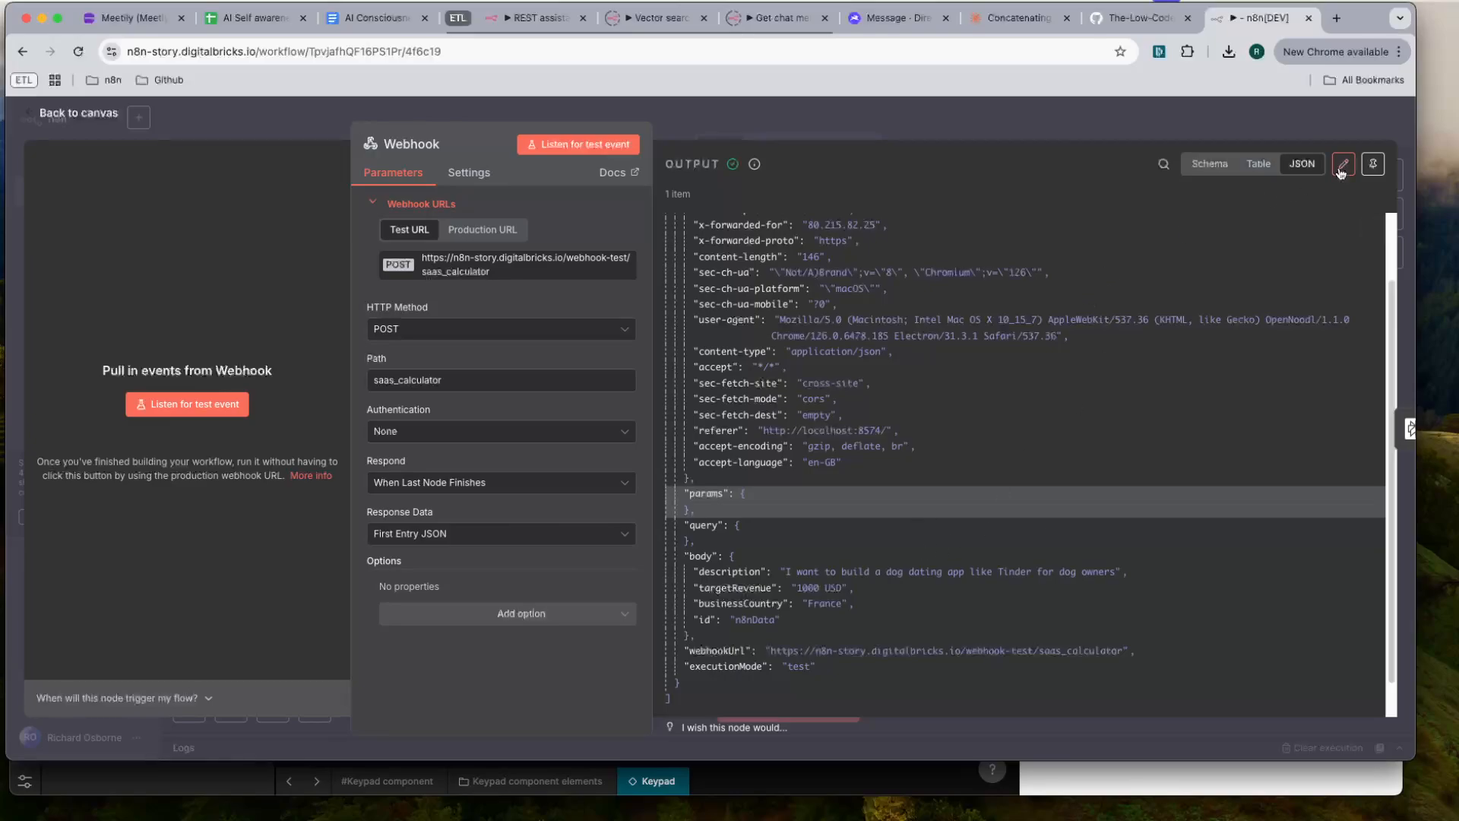
# - Compare the form and the Send Data to n8n Workflow code in Noodl with the data received by the n8n webhook
pyautogui.press('super+Tab')
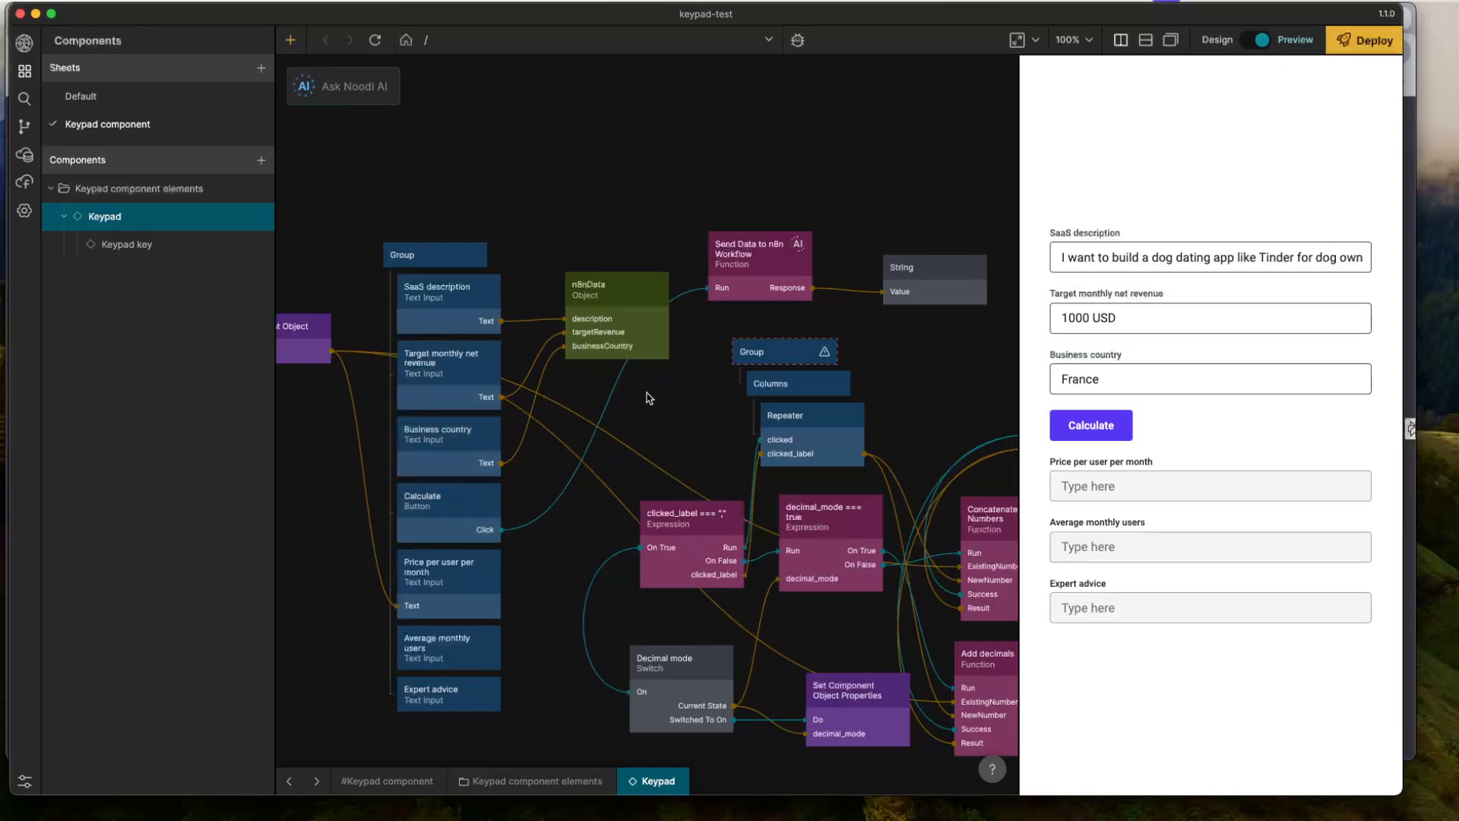
pyautogui.press('super+Tab')
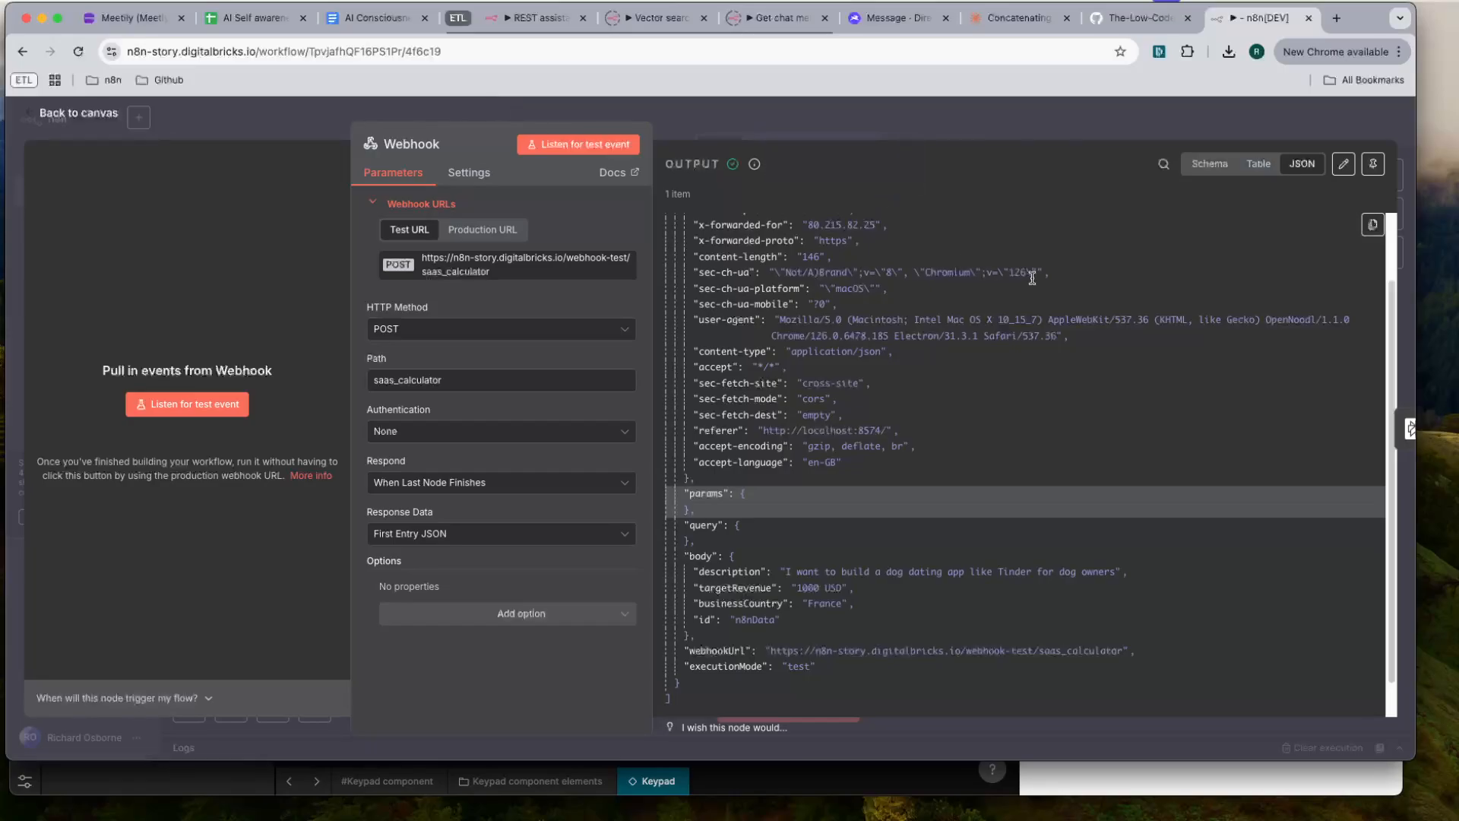
pyautogui.press('super+Tab')
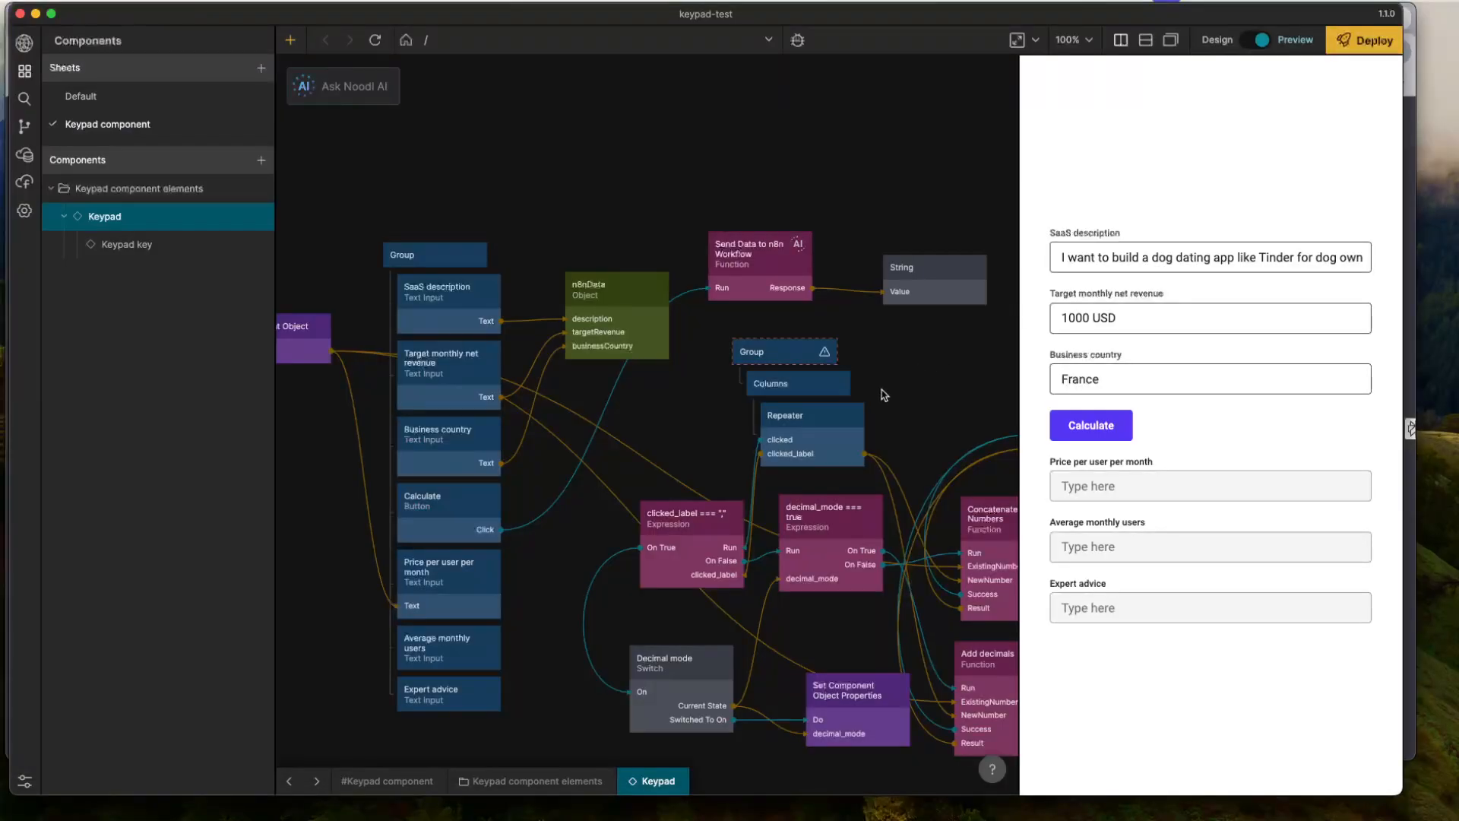
pyautogui.doubleClick(786, 279)
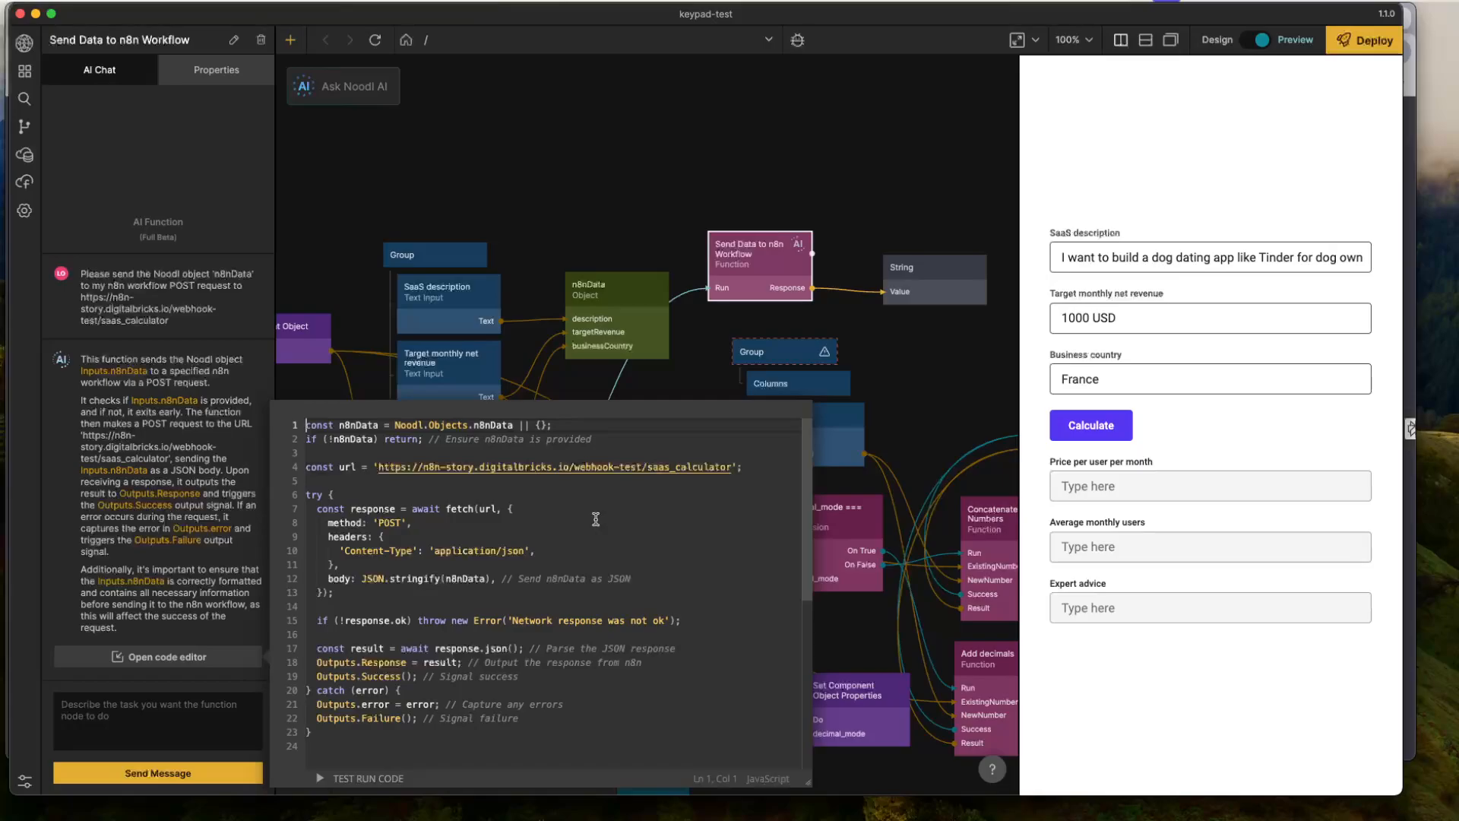
pyautogui.press('super+Tab')
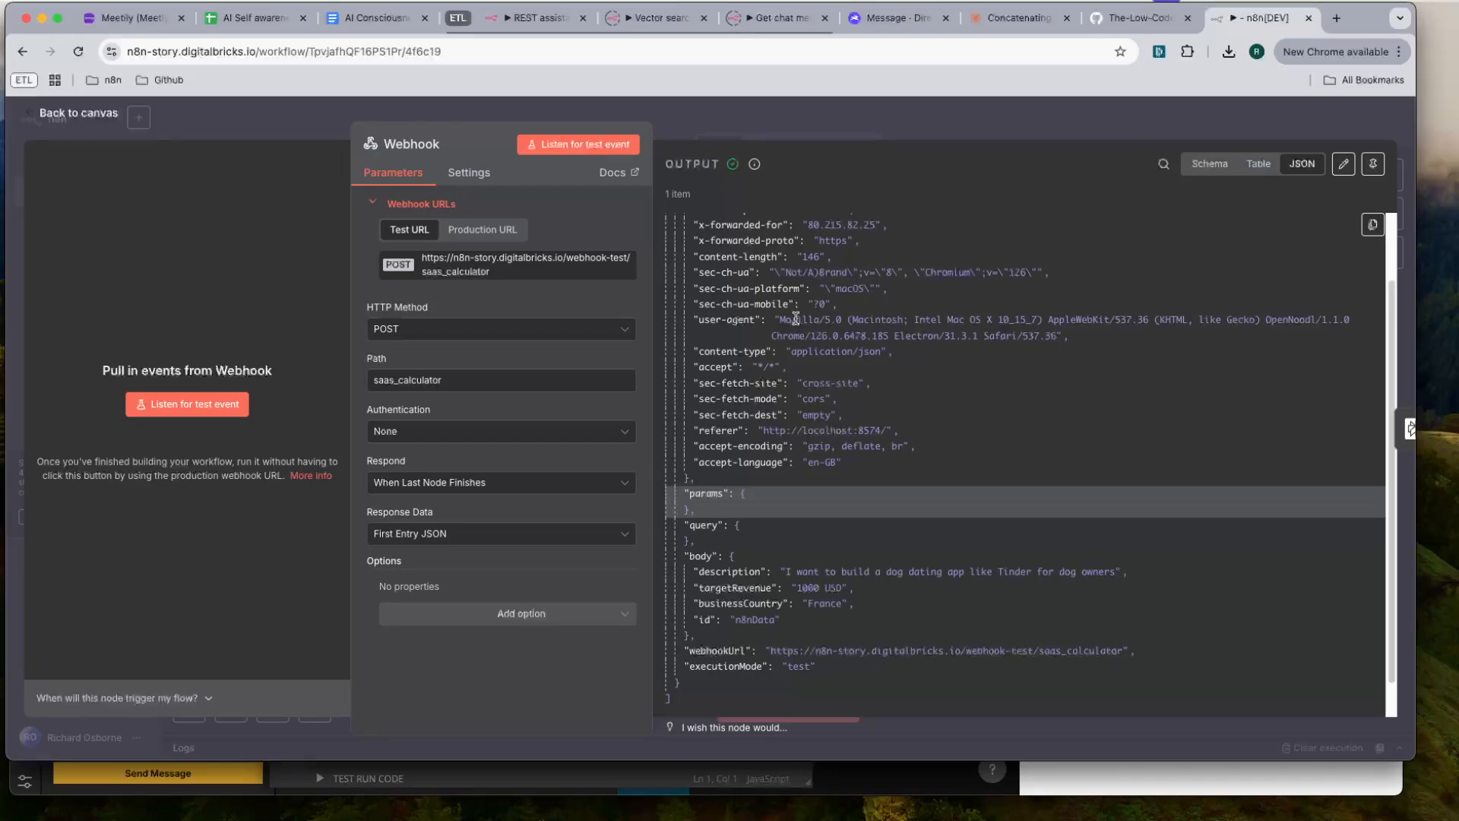
# - Return to the workflow canvas and pin the Webhook node's output data
pyautogui.click(871, 122)
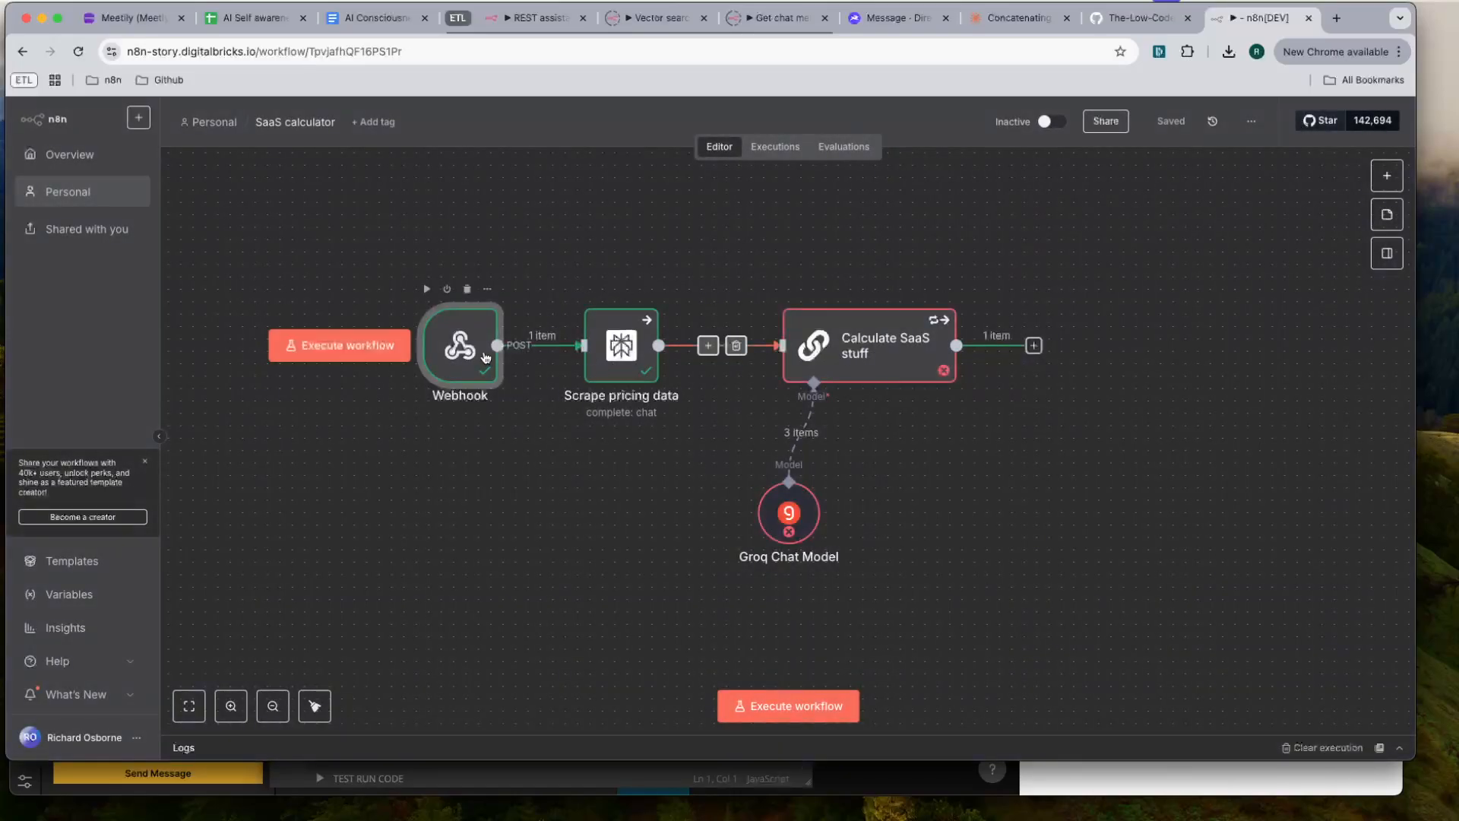
pyautogui.doubleClick(483, 356)
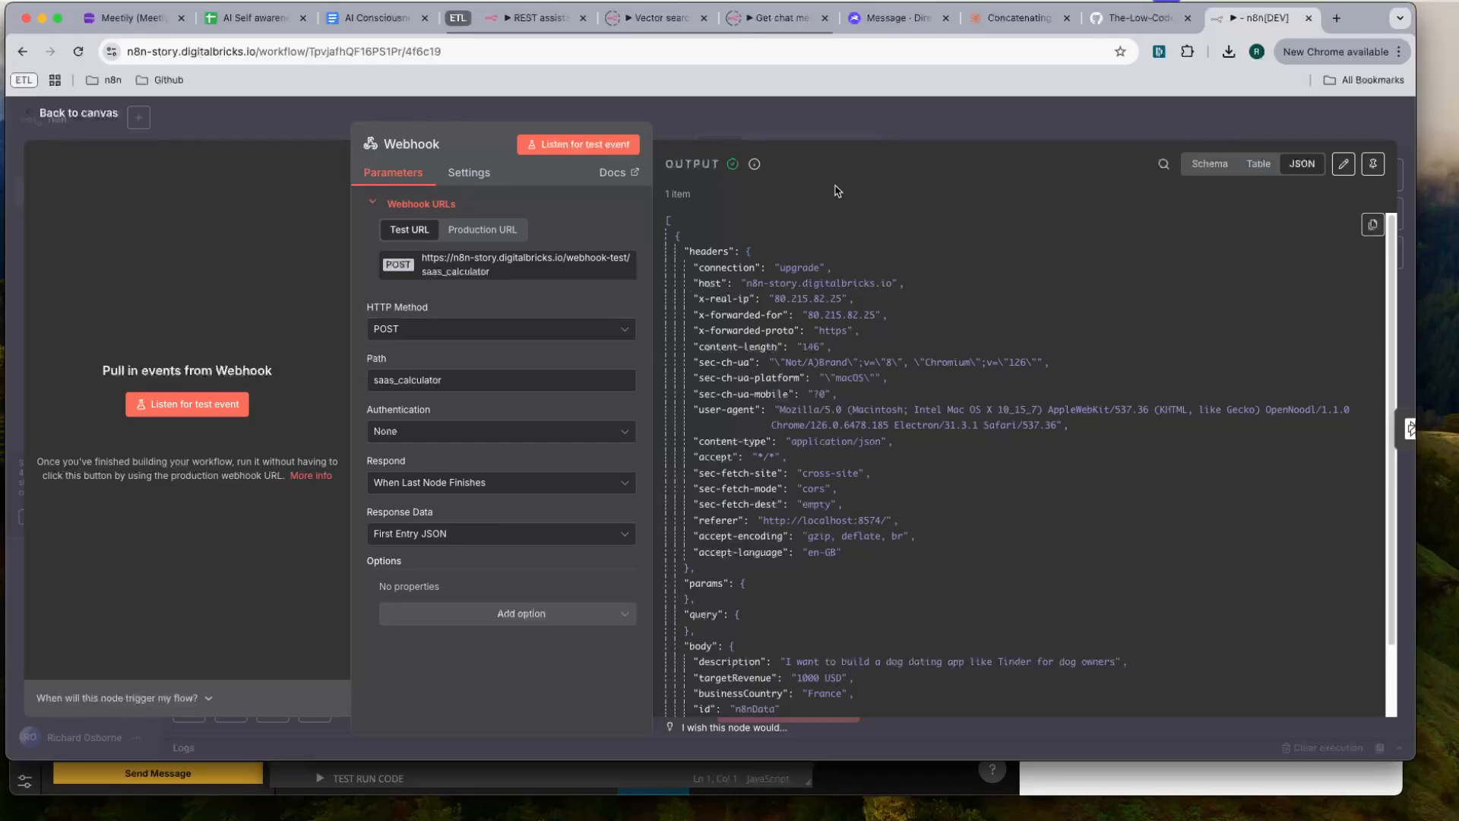
pyautogui.click(876, 126)
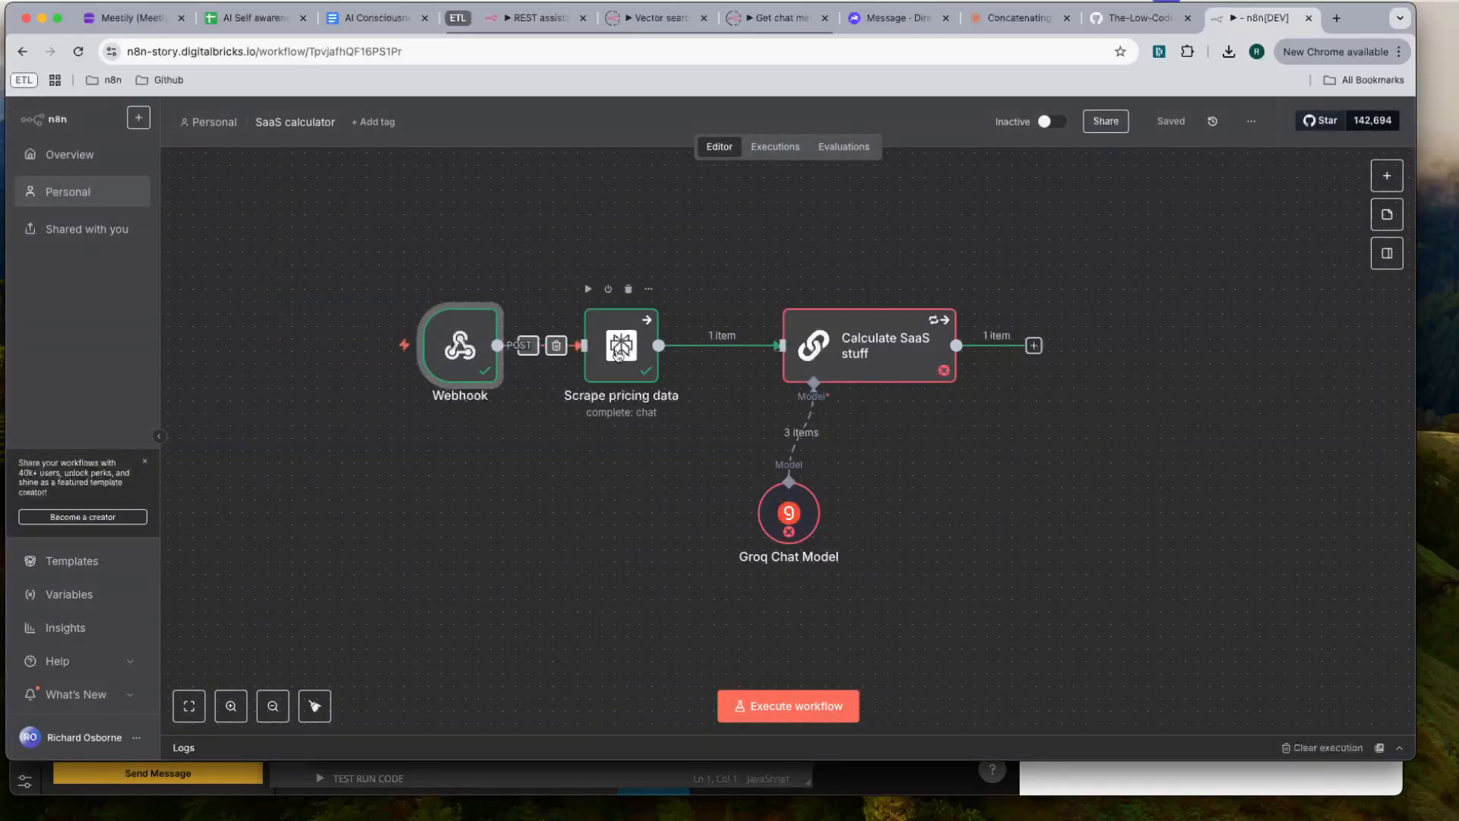
pyautogui.click(466, 345)
pyautogui.press('p')
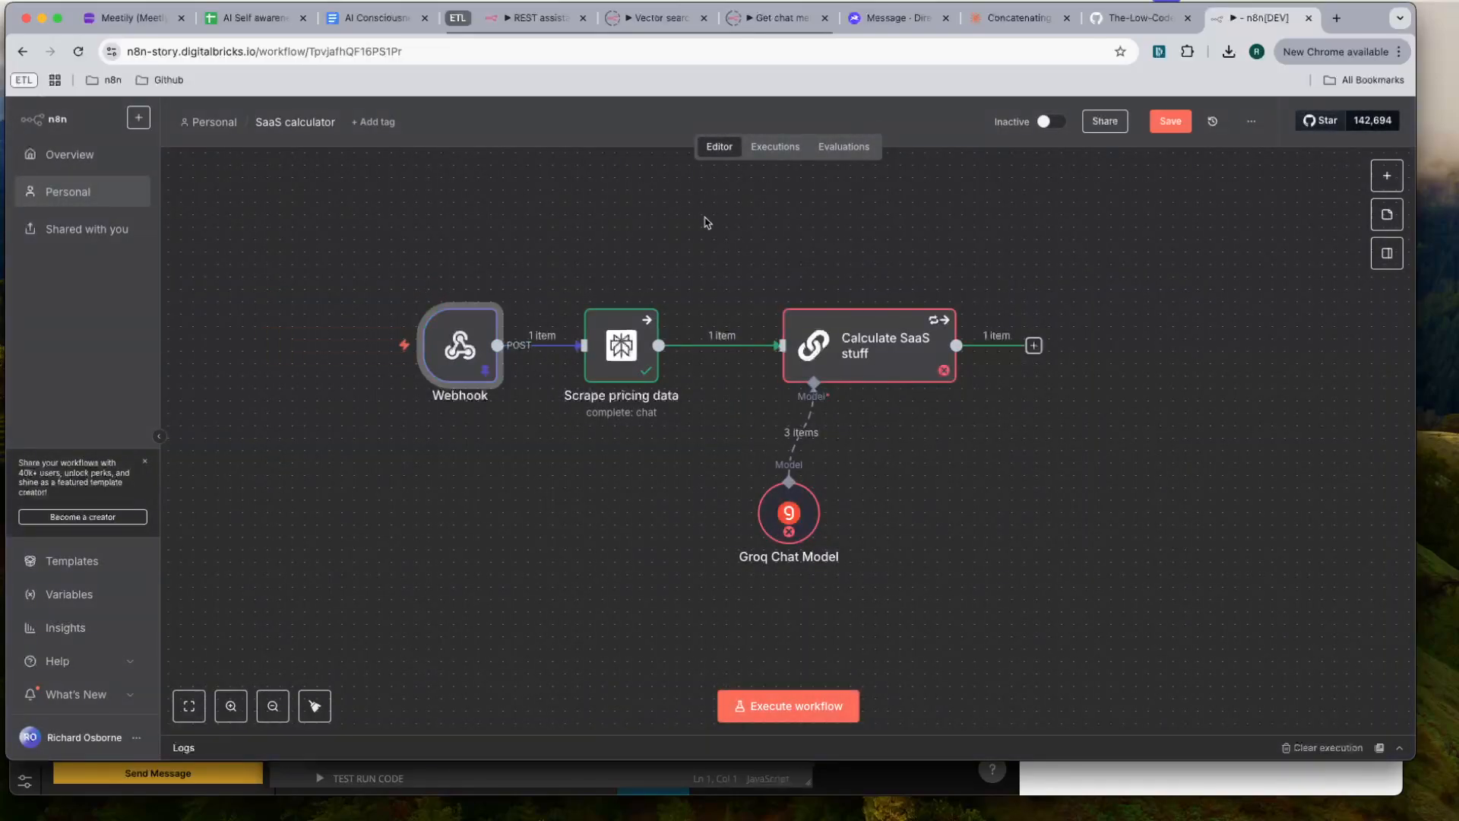
pyautogui.click(595, 233)
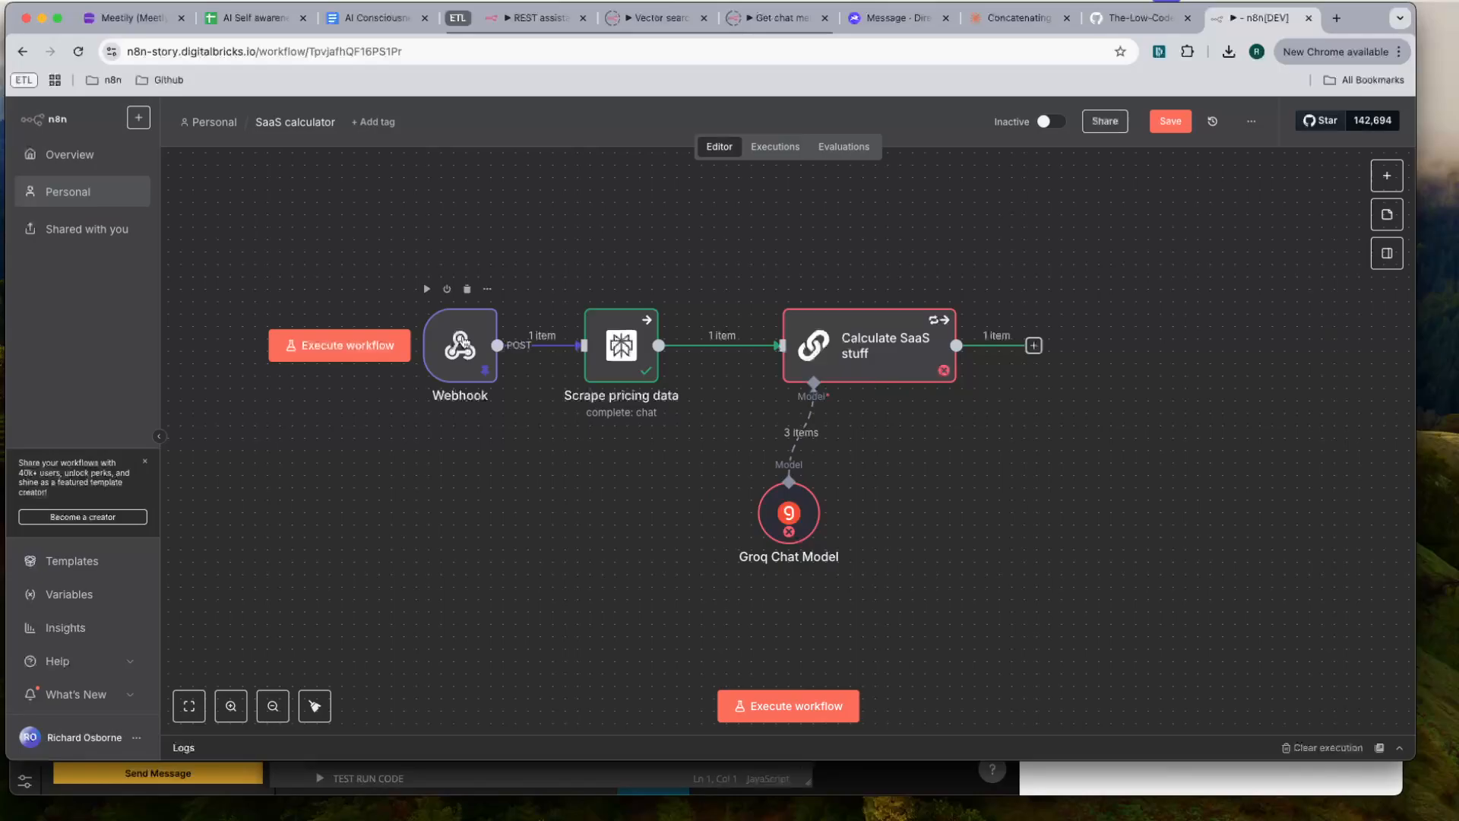
# - Review the Webhook node's pinned body data alongside the form in Noodl, and return to the n8n canvas
pyautogui.doubleClick(464, 343)
pyautogui.scroll(-5, 874, 601)
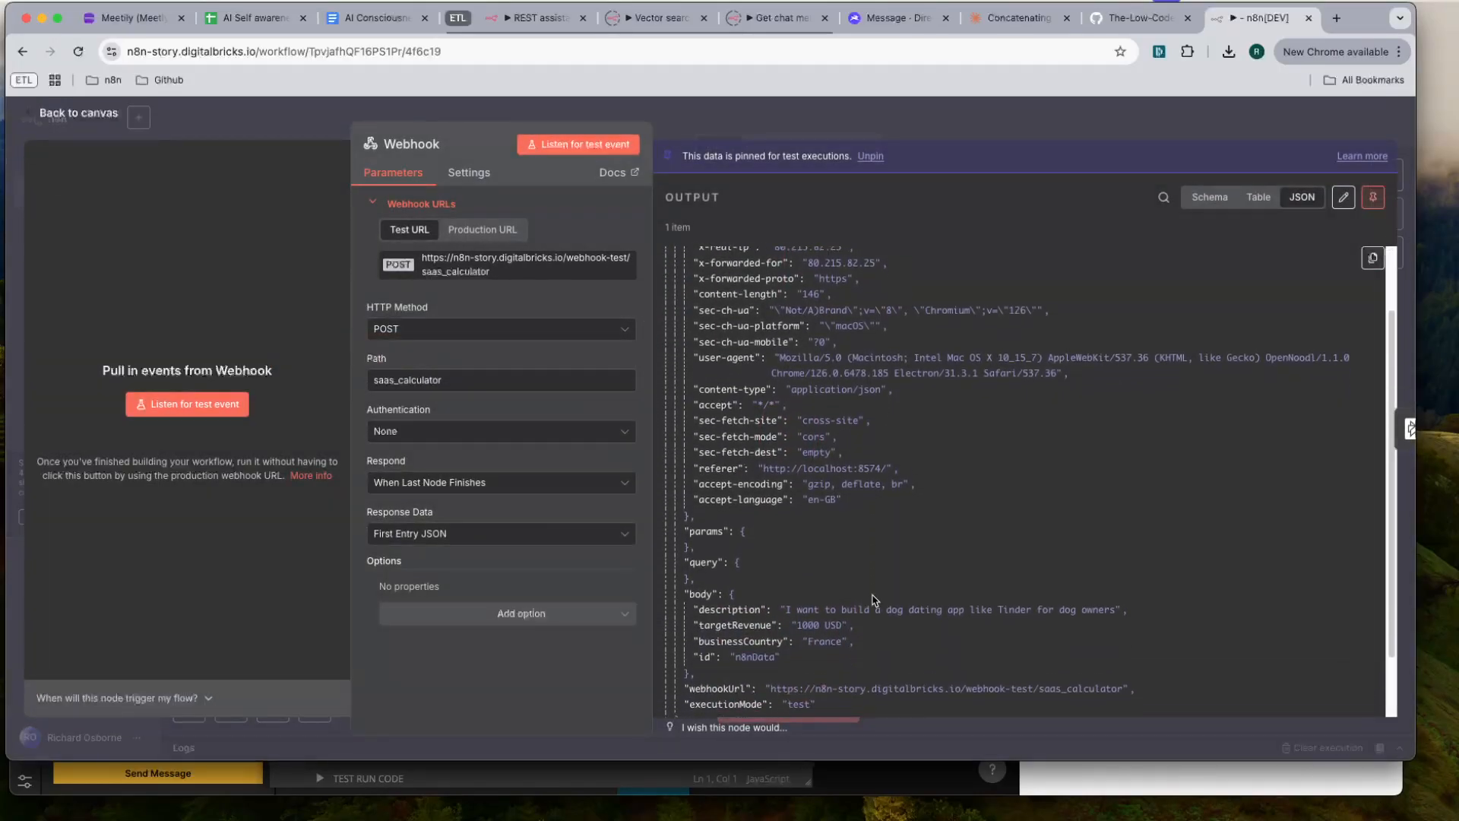
pyautogui.scroll(5, 874, 600)
pyautogui.click(908, 126)
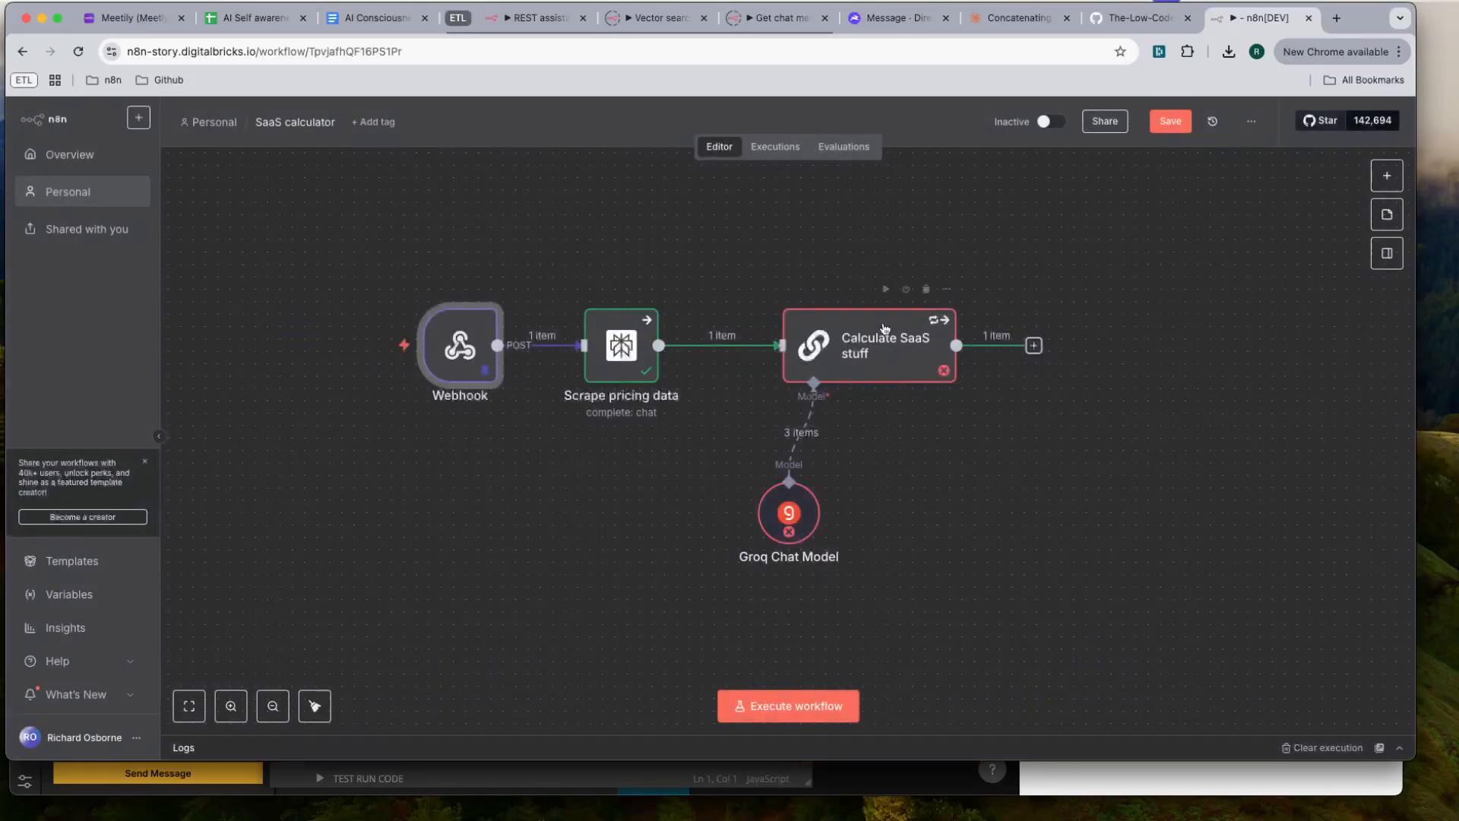
pyautogui.press('super+Tab')
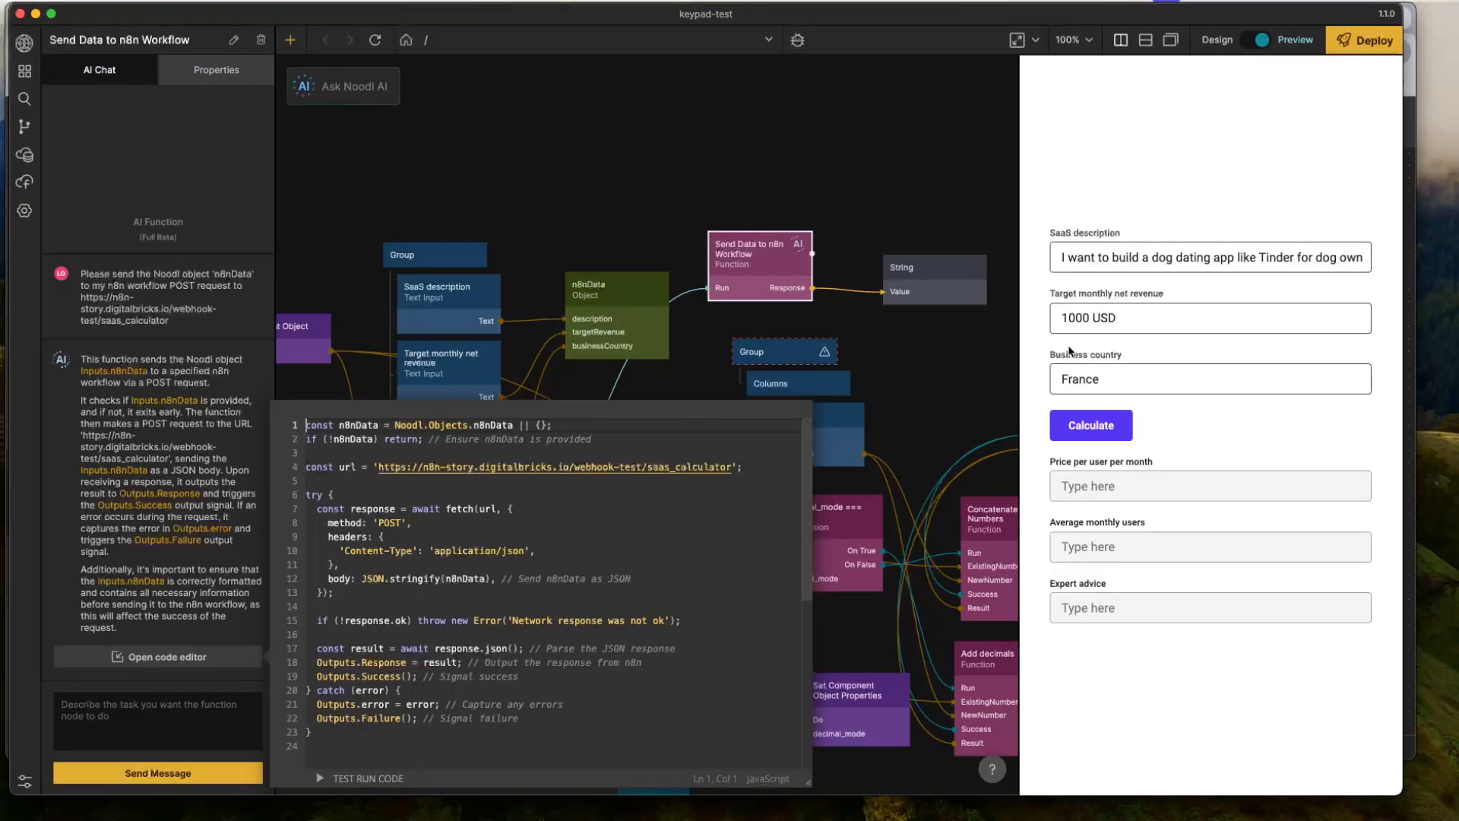
pyautogui.press('super+Tab')
# - Insert the webhook's body.description field into the System message text of the Scrape pricing data node
pyautogui.doubleClick(619, 362)
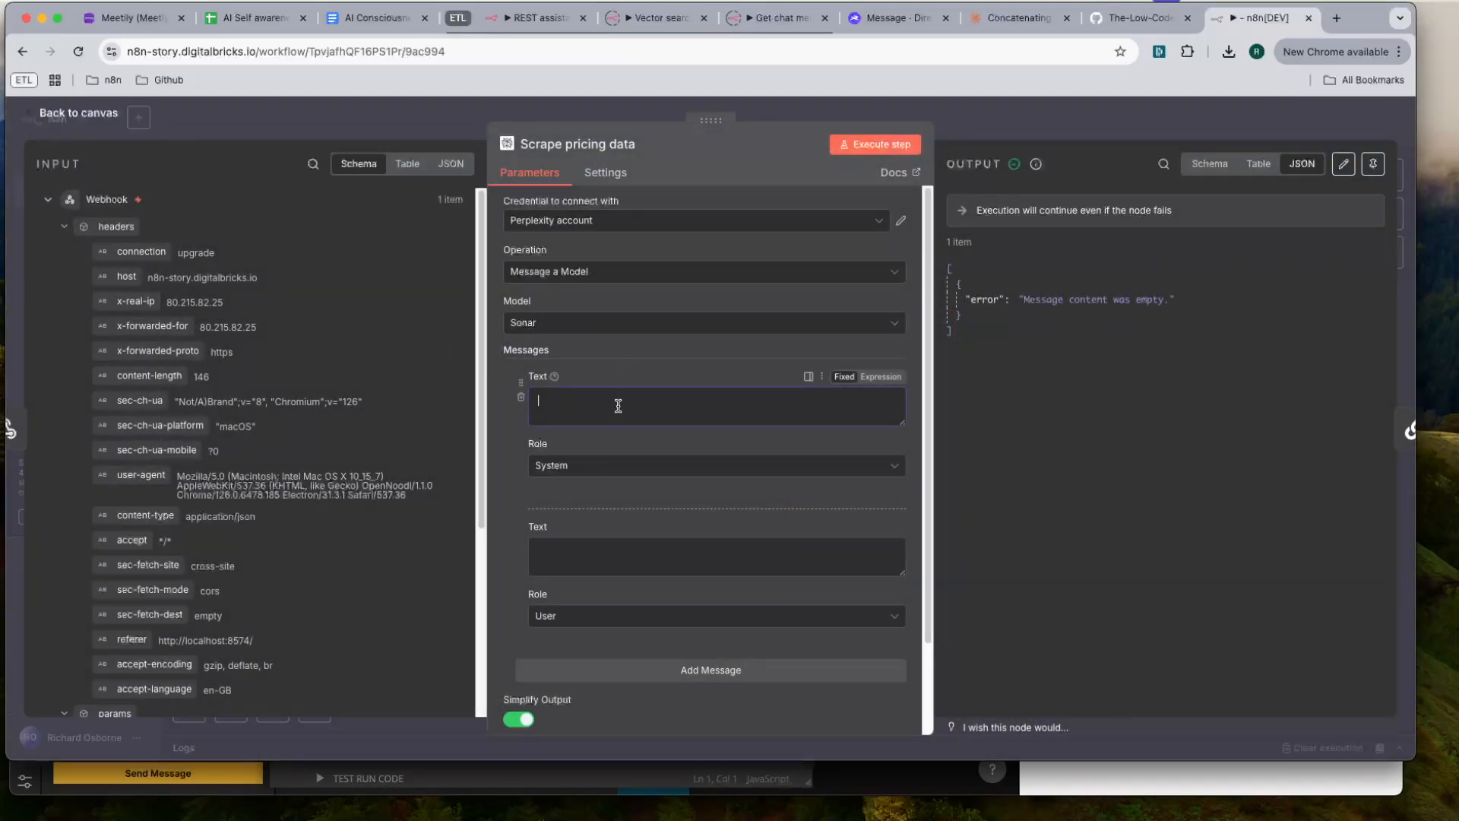
pyautogui.scroll(-5, 194, 480)
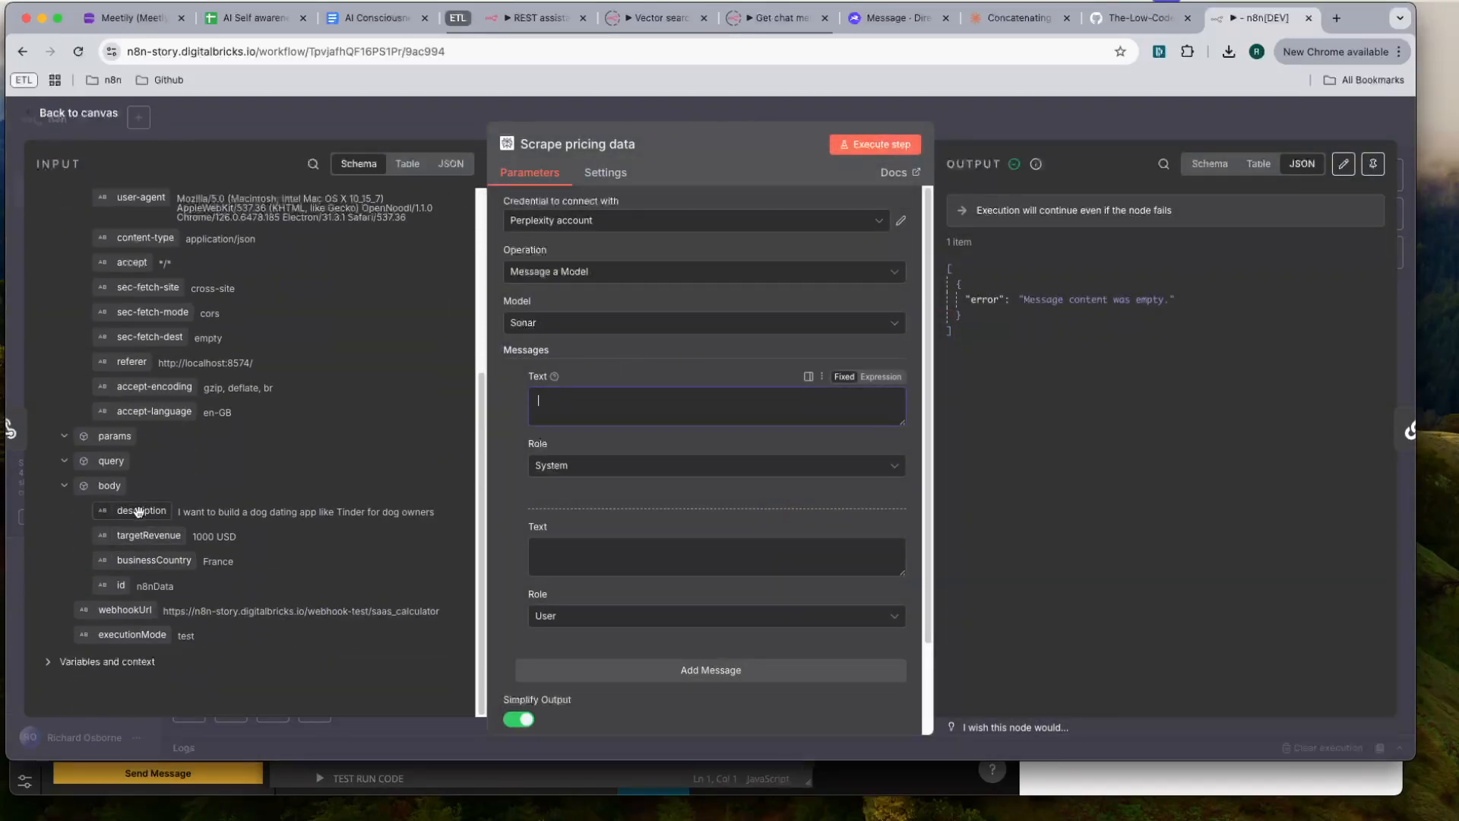
pyautogui.moveTo(137, 510); pyautogui.dragTo(541, 396)
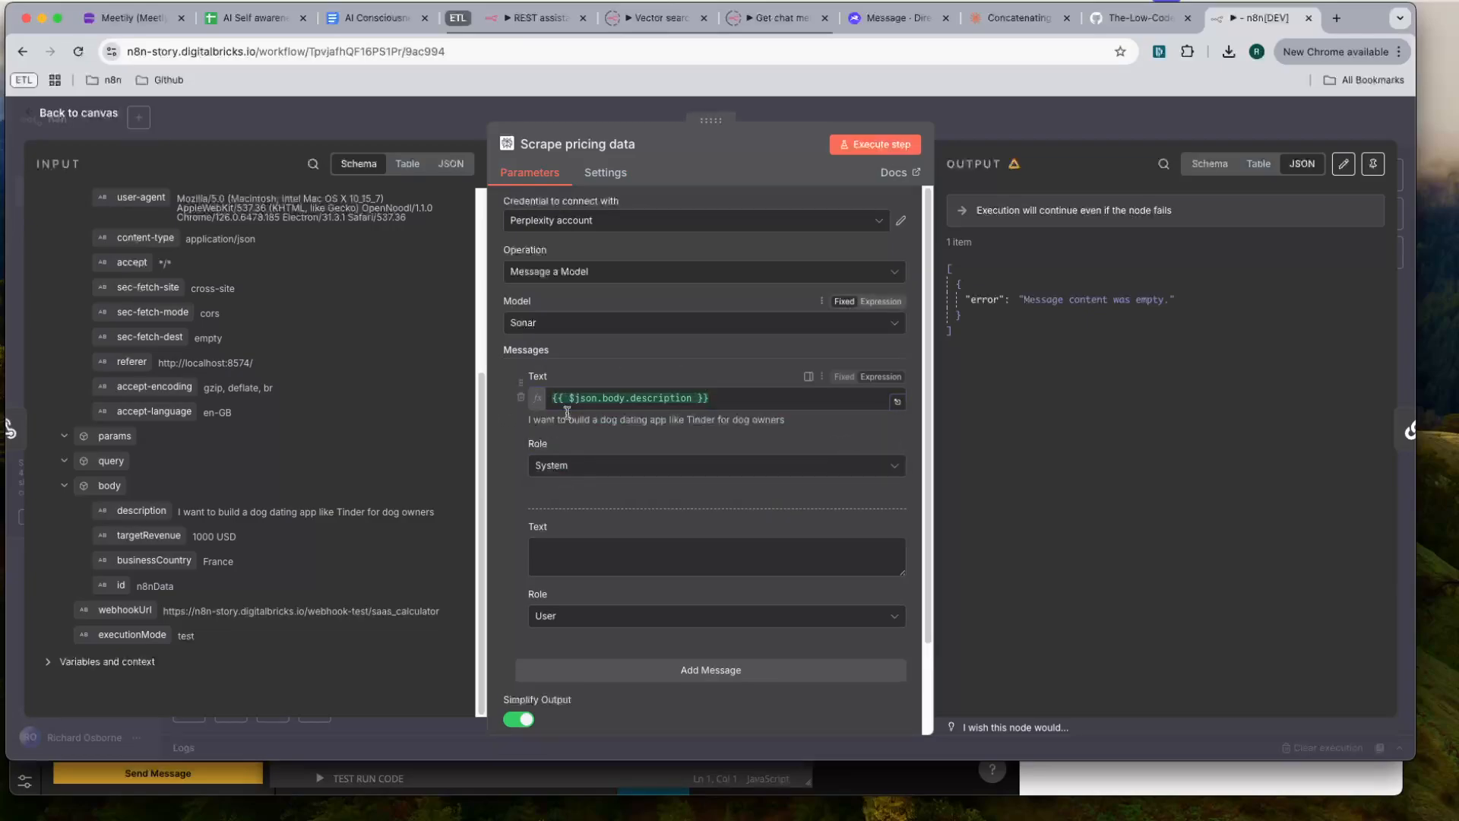
pyautogui.scroll(-2, 587, 471)
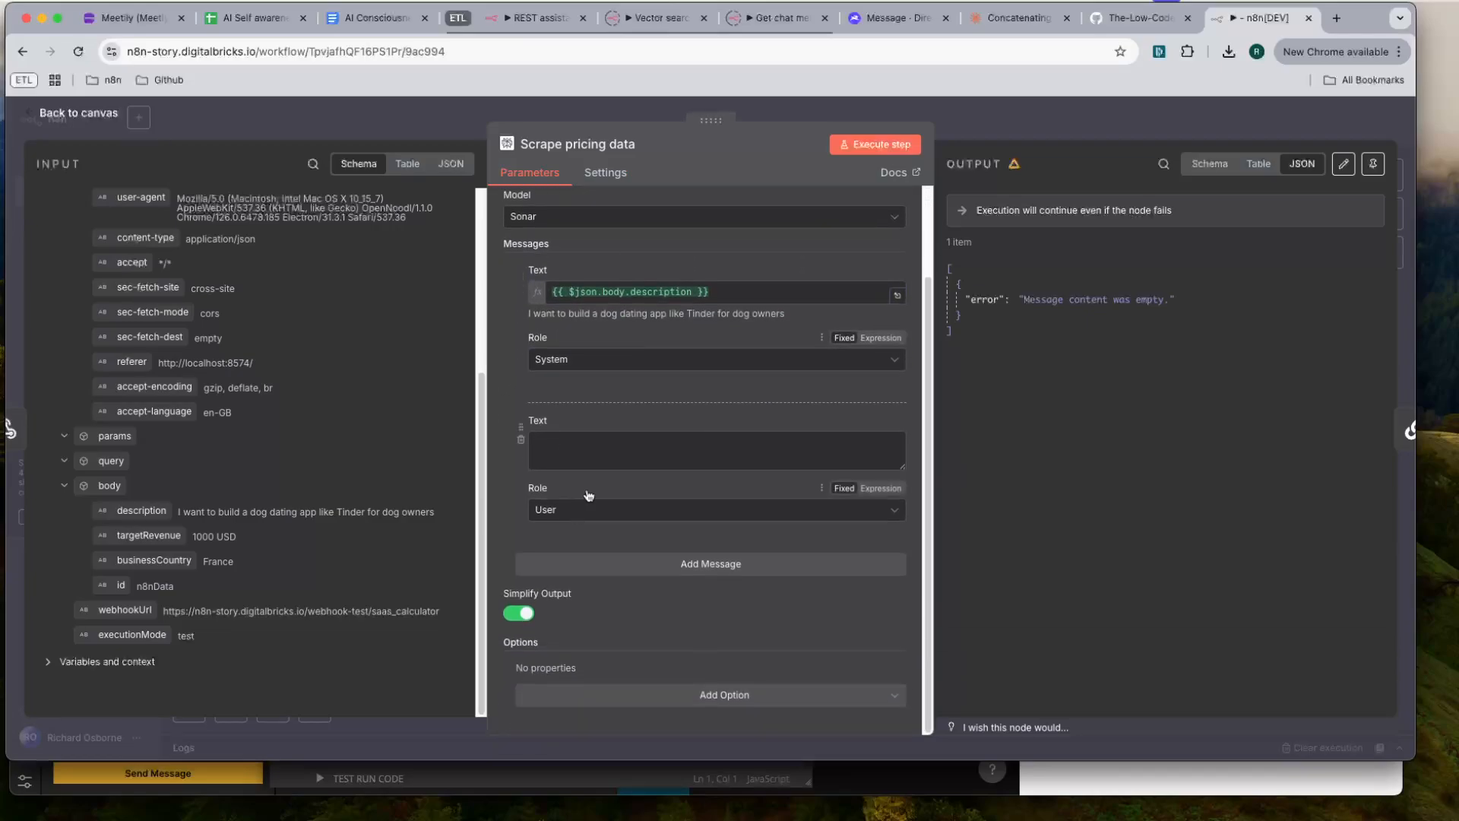
pyautogui.scroll(2, 592, 441)
# - Move the {{ $json.body.description }} expression from the System message to the User message text
pyautogui.tripleClick(741, 398)
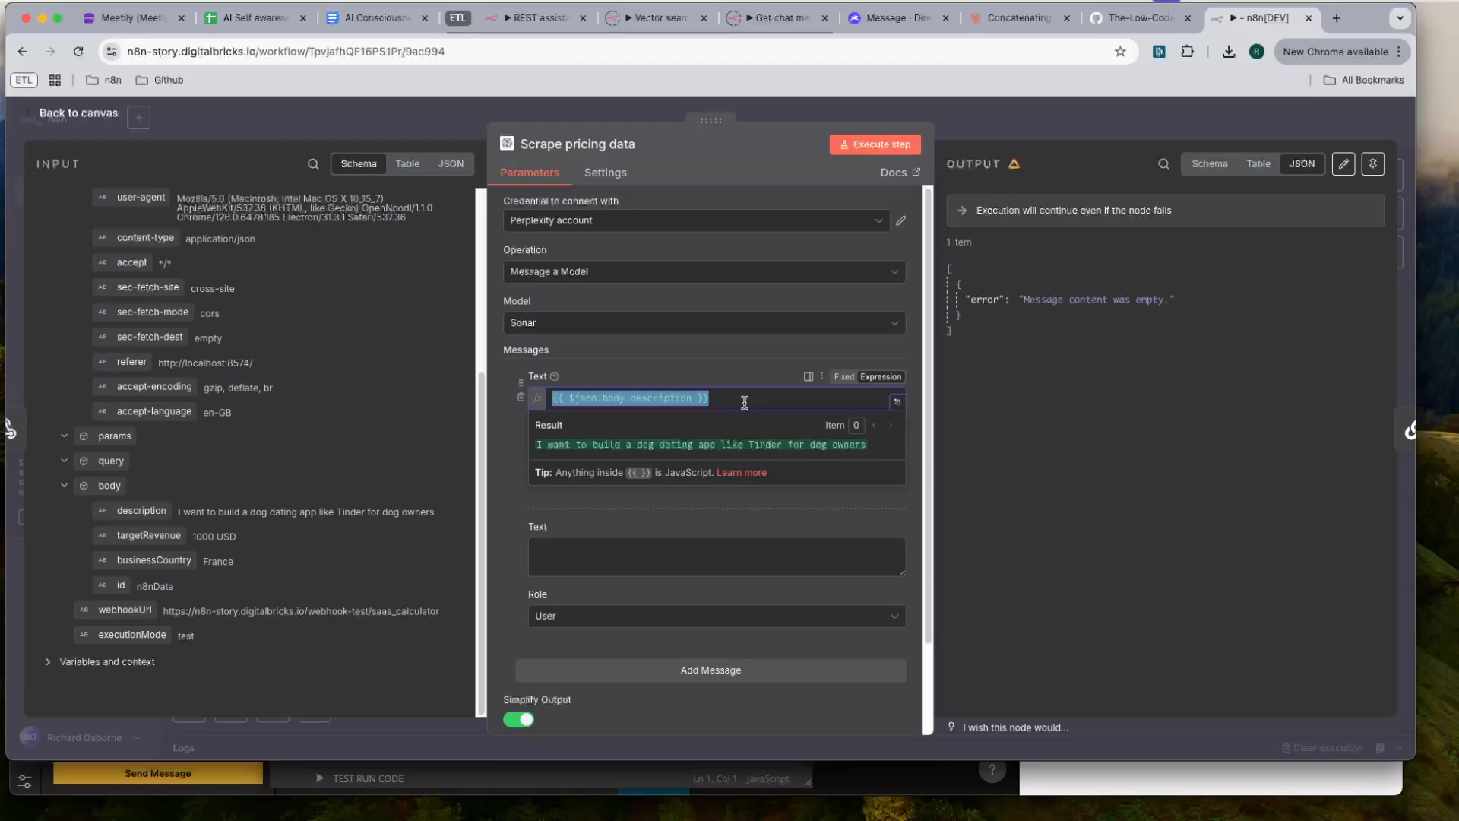
pyautogui.hotkey('ctrl', 'x')
pyautogui.click(653, 549)
pyautogui.hotkey('ctrl', 'v')
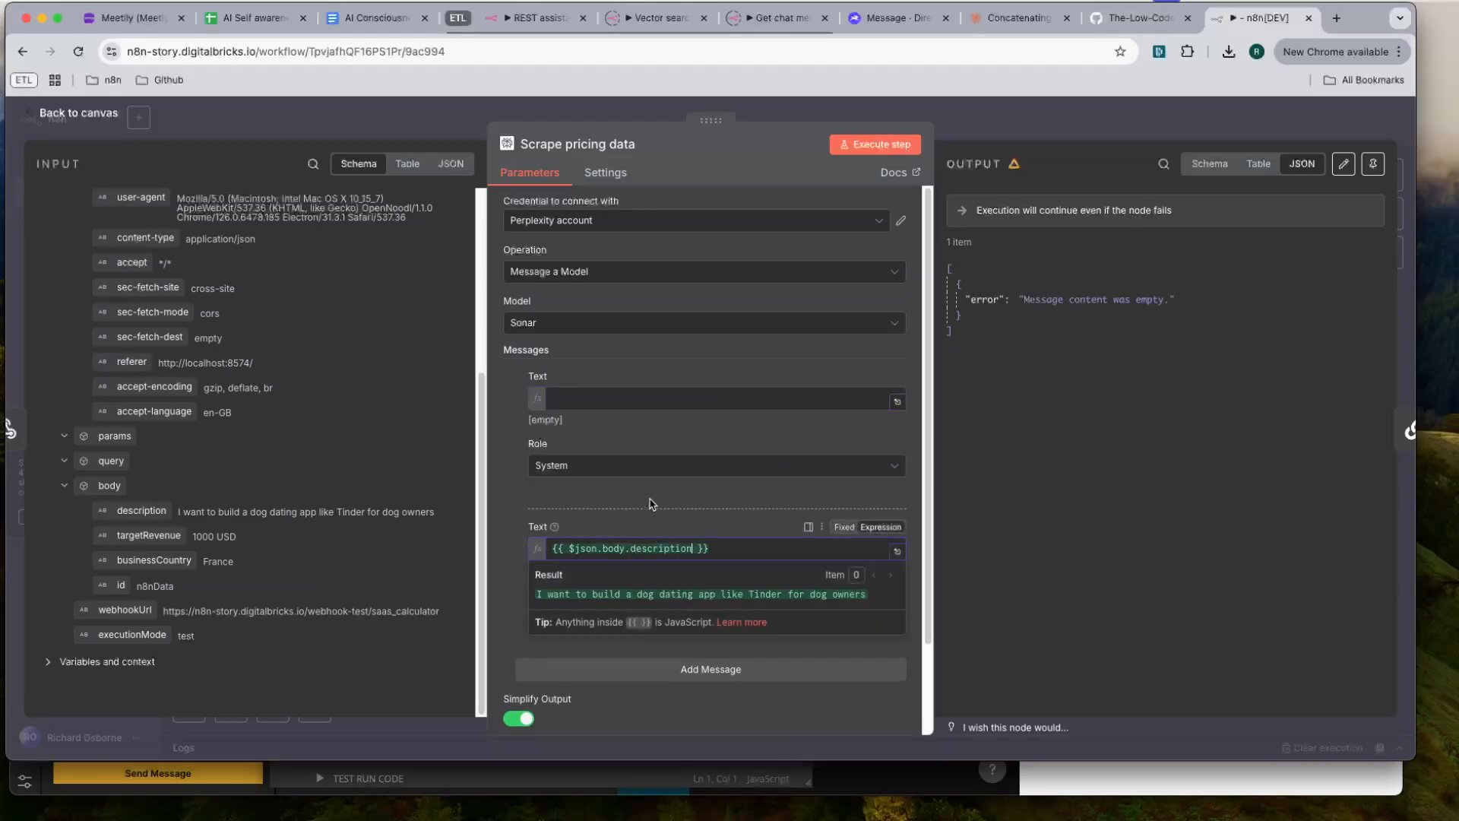
pyautogui.scroll(-2, 571, 541)
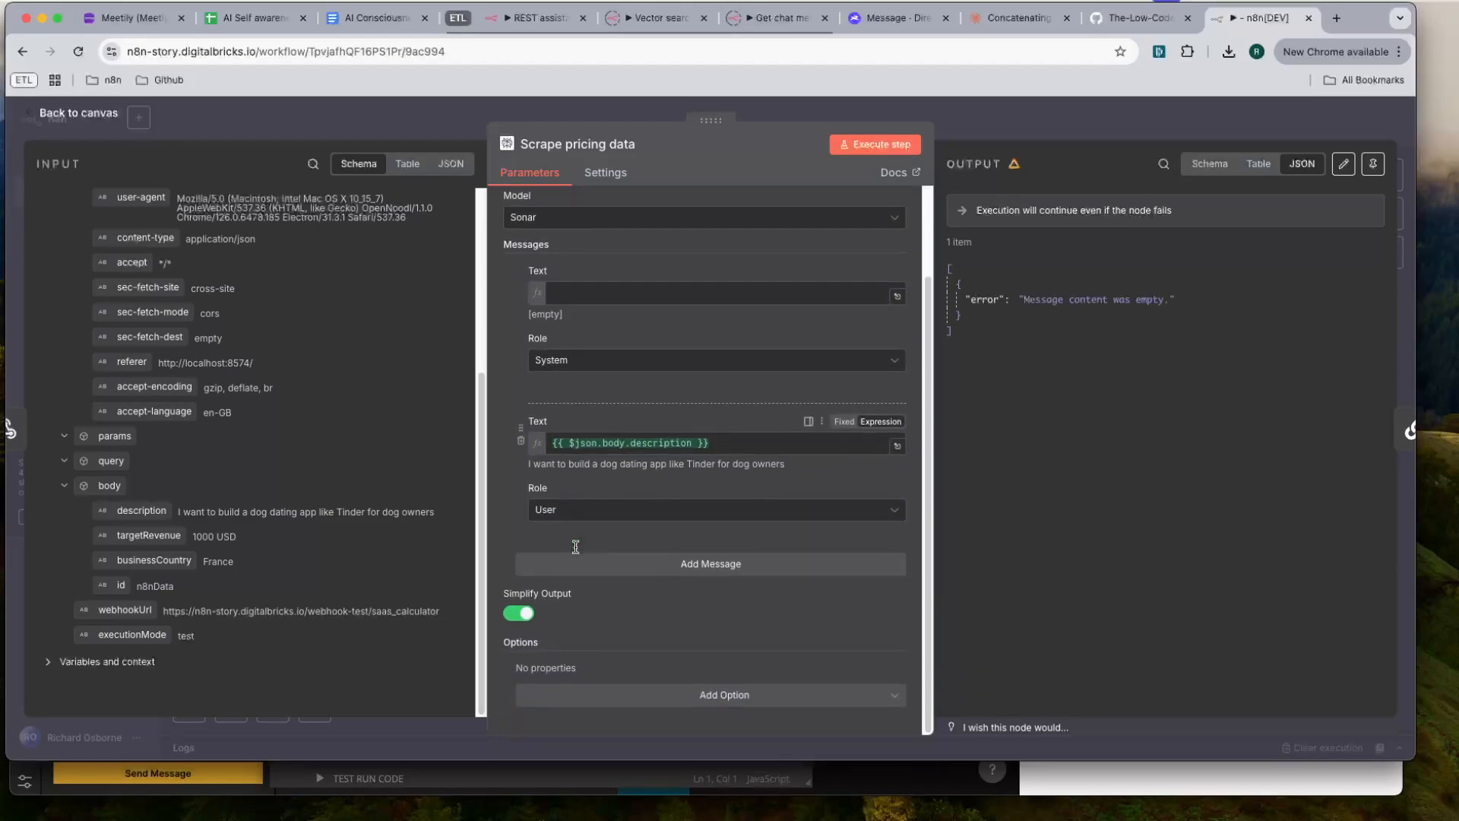
# - Draft a System prompt to research a user's SaaS product idea for price comparison, average user amount, percentage chance of success, any data that would help calculate
pyautogui.scroll(2, 571, 540)
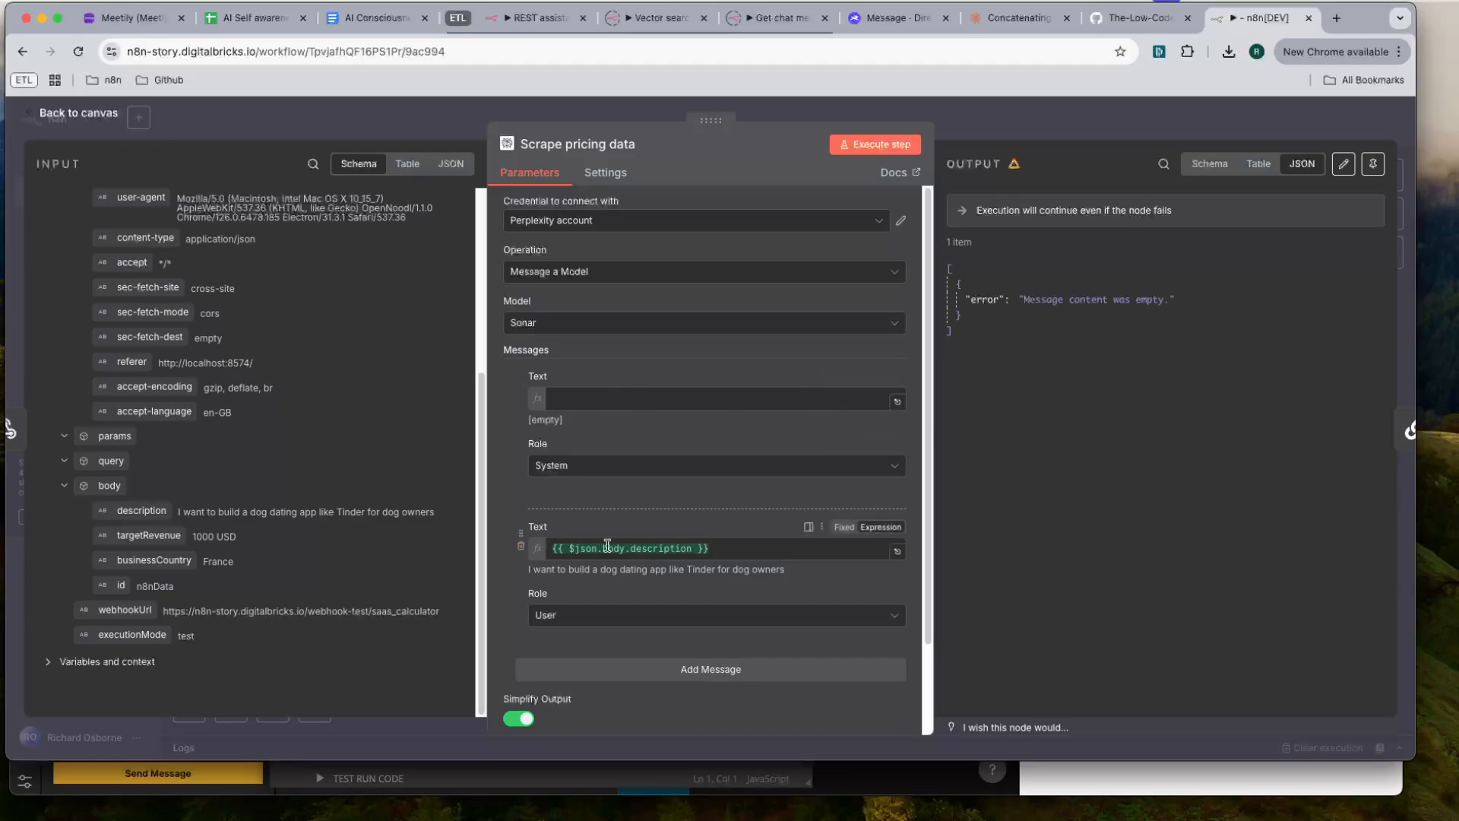
pyautogui.click(897, 402)
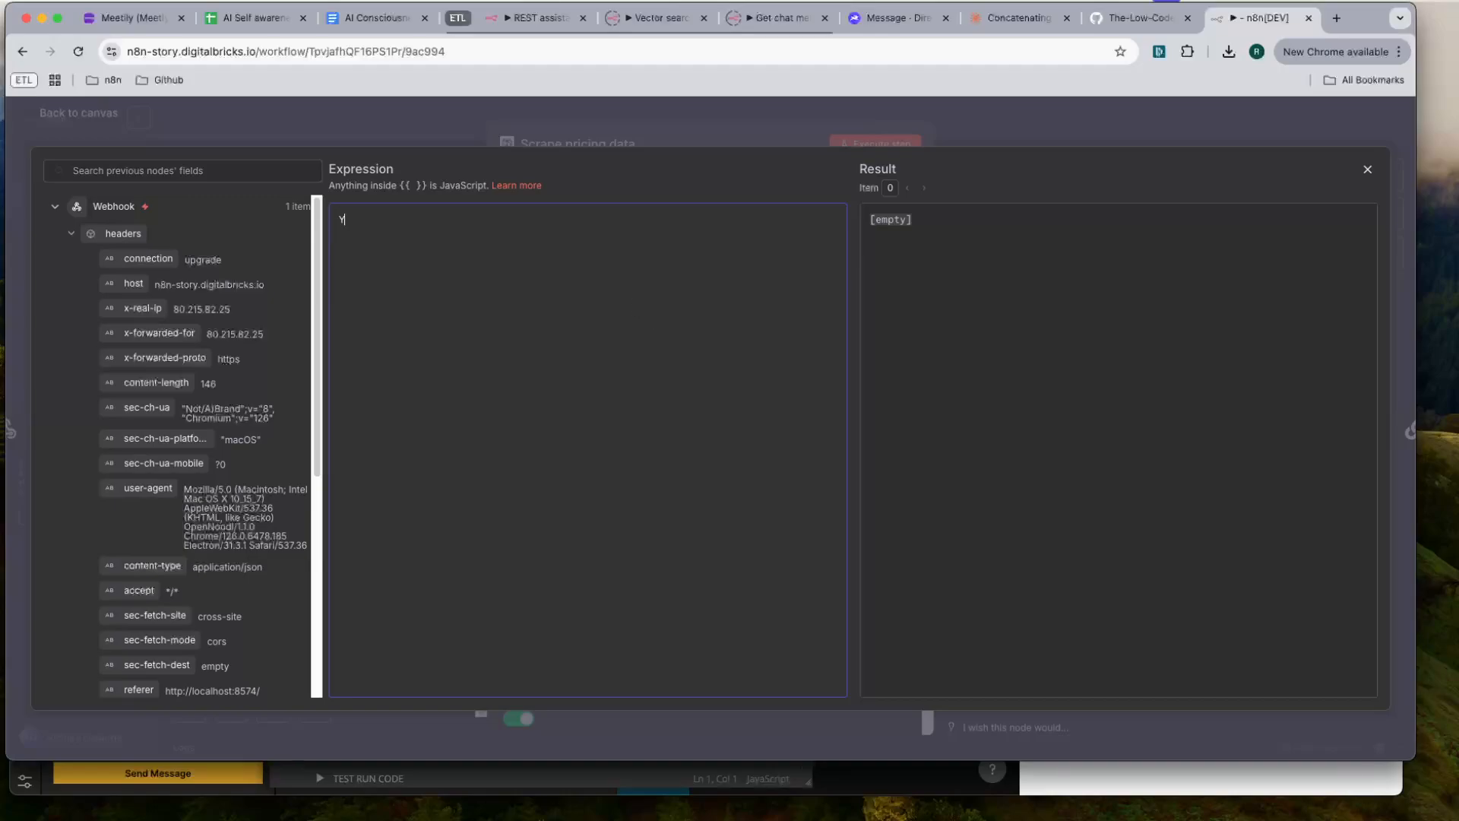
pyautogui.write("Your task is to research a user's SaaS product idea for")
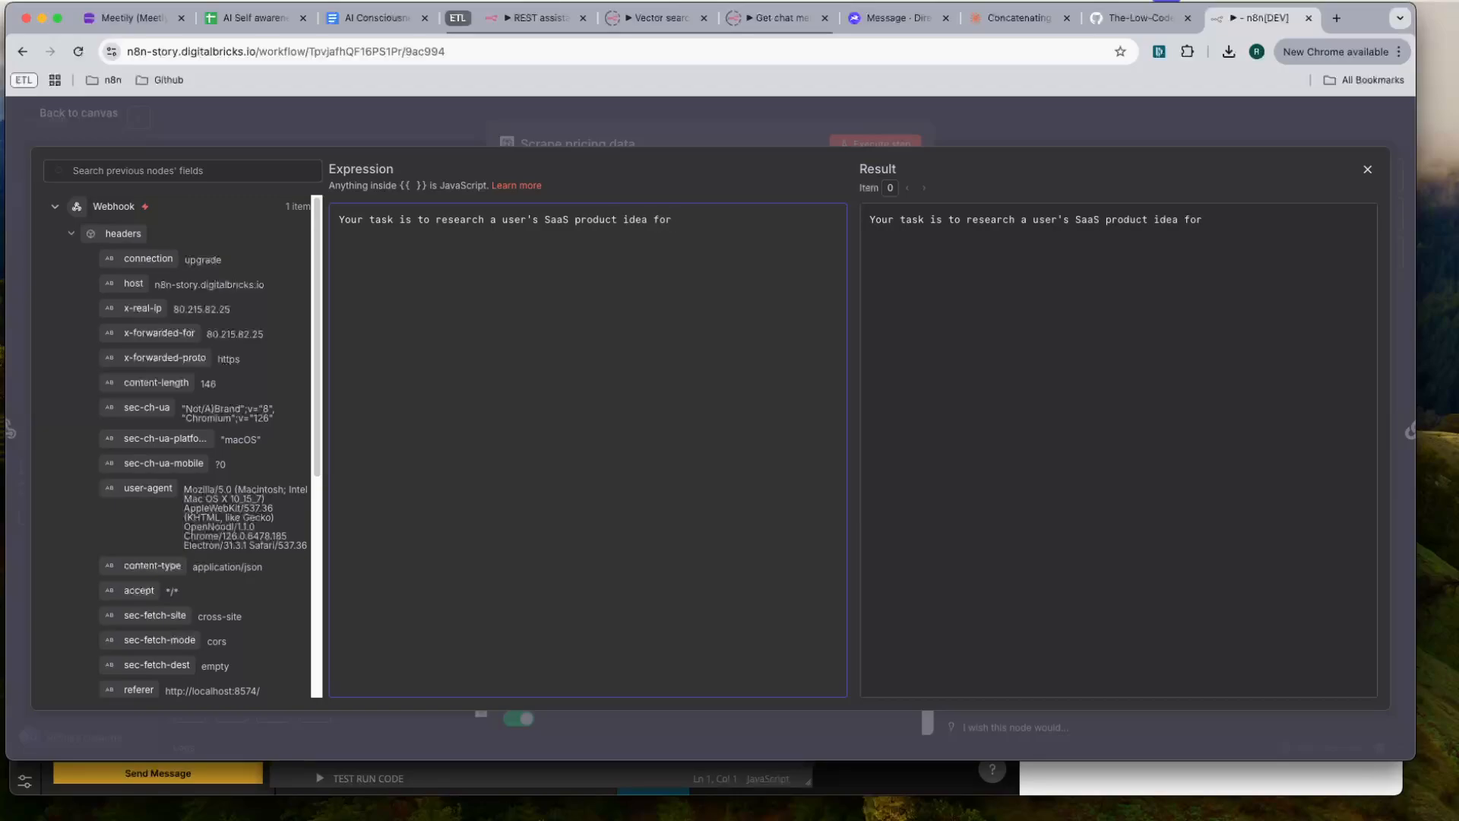
pyautogui.write('son')
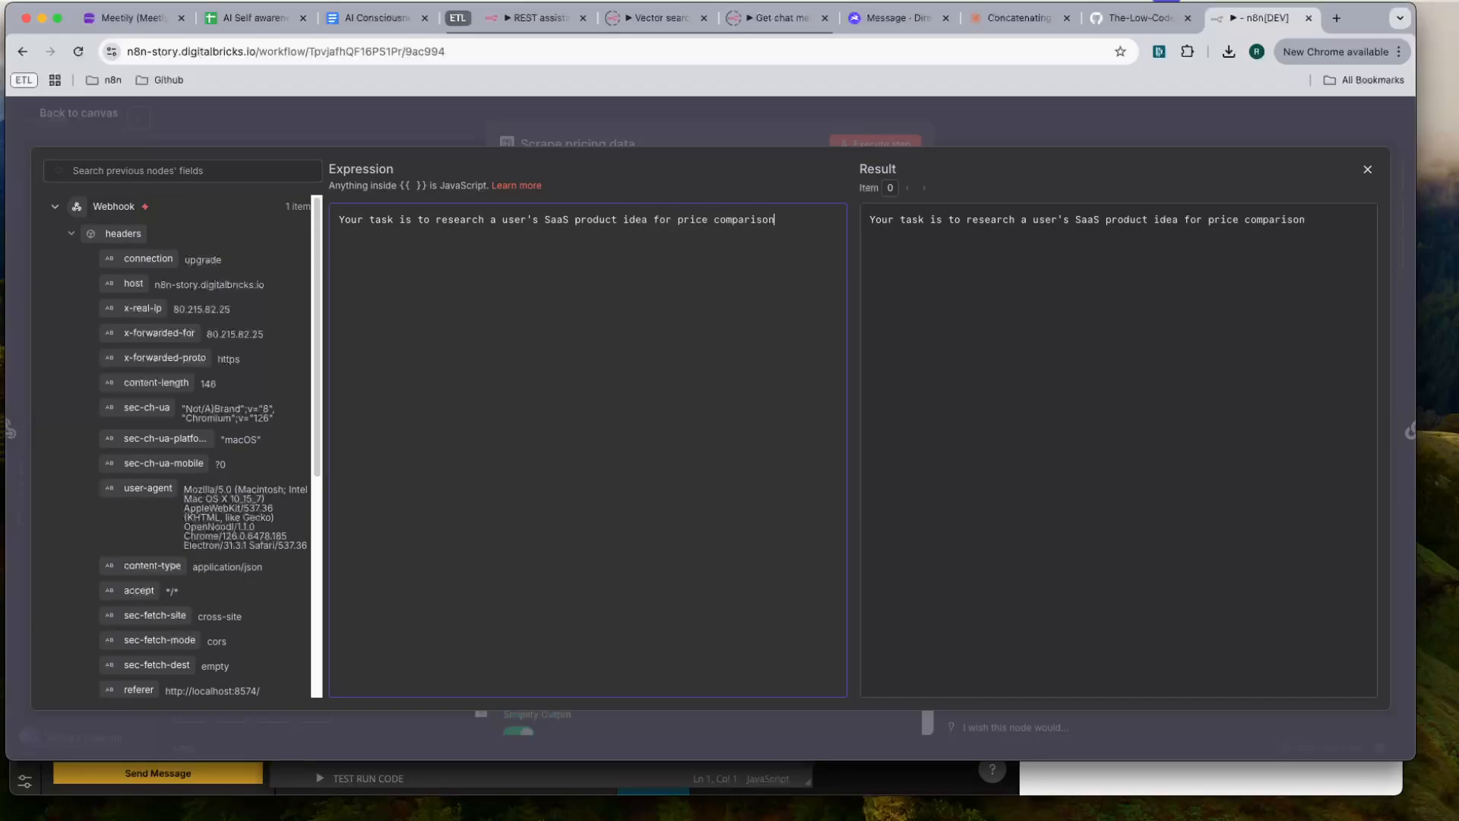
pyautogui.write(', average user amount, percentage cha')
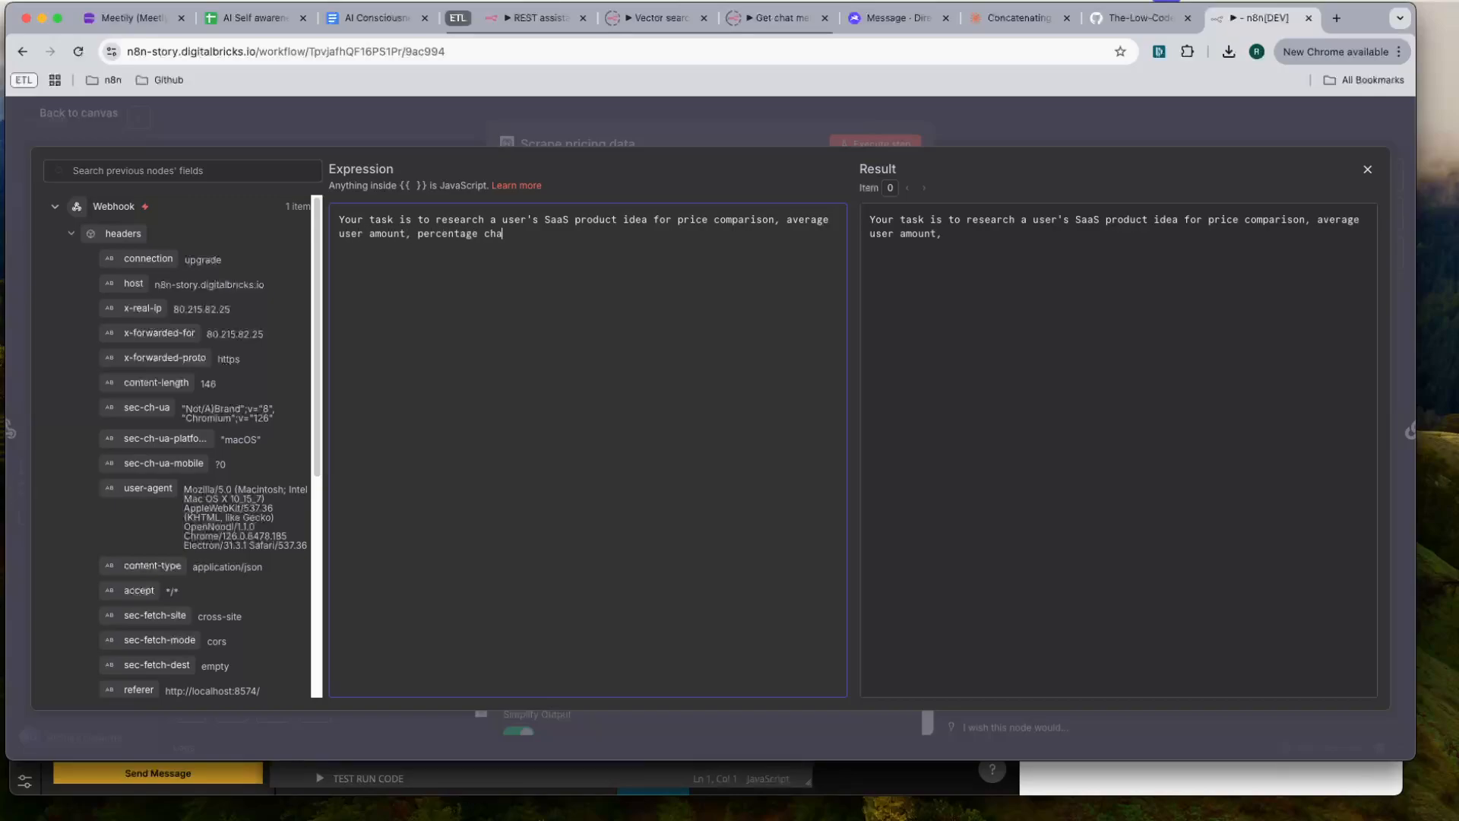
pyautogui.write(' ss')
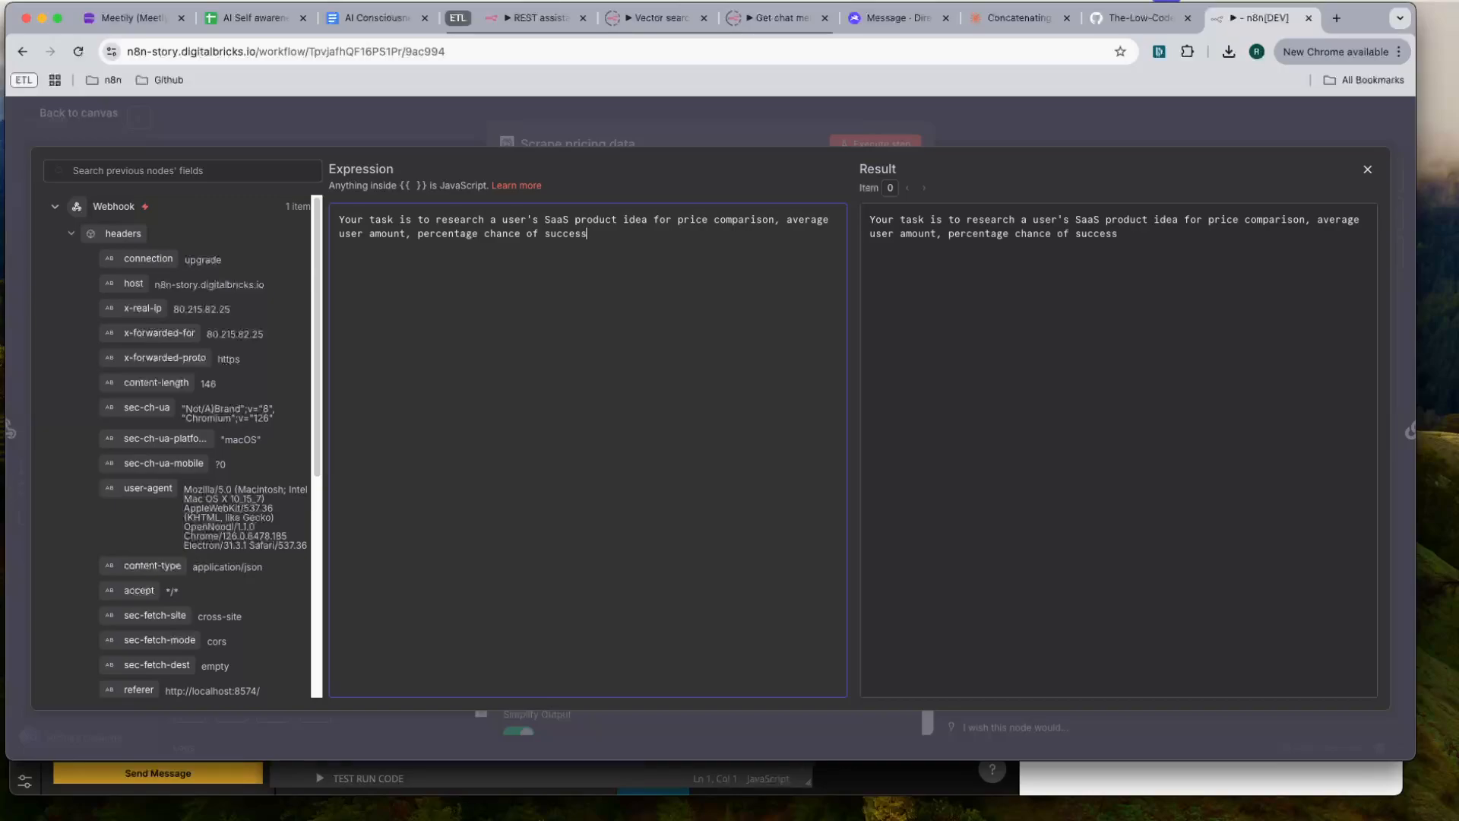
pyautogui.write(', any data t')
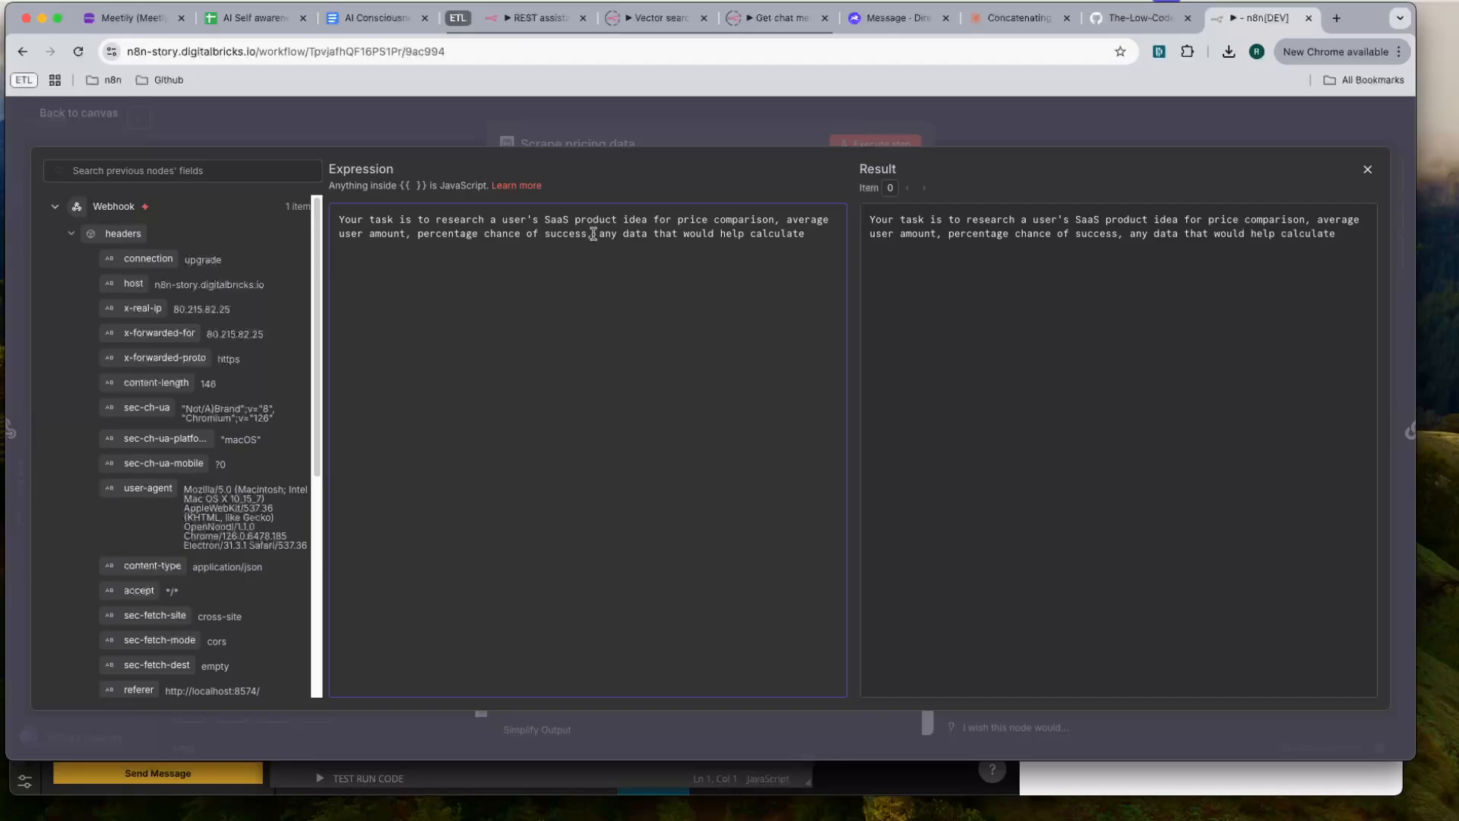
# - Move "price comparison, average user amount, percentage chance of success" to the end of the System prompt, after "calculate"
pyautogui.moveTo(593, 233); pyautogui.dragTo(679, 221)
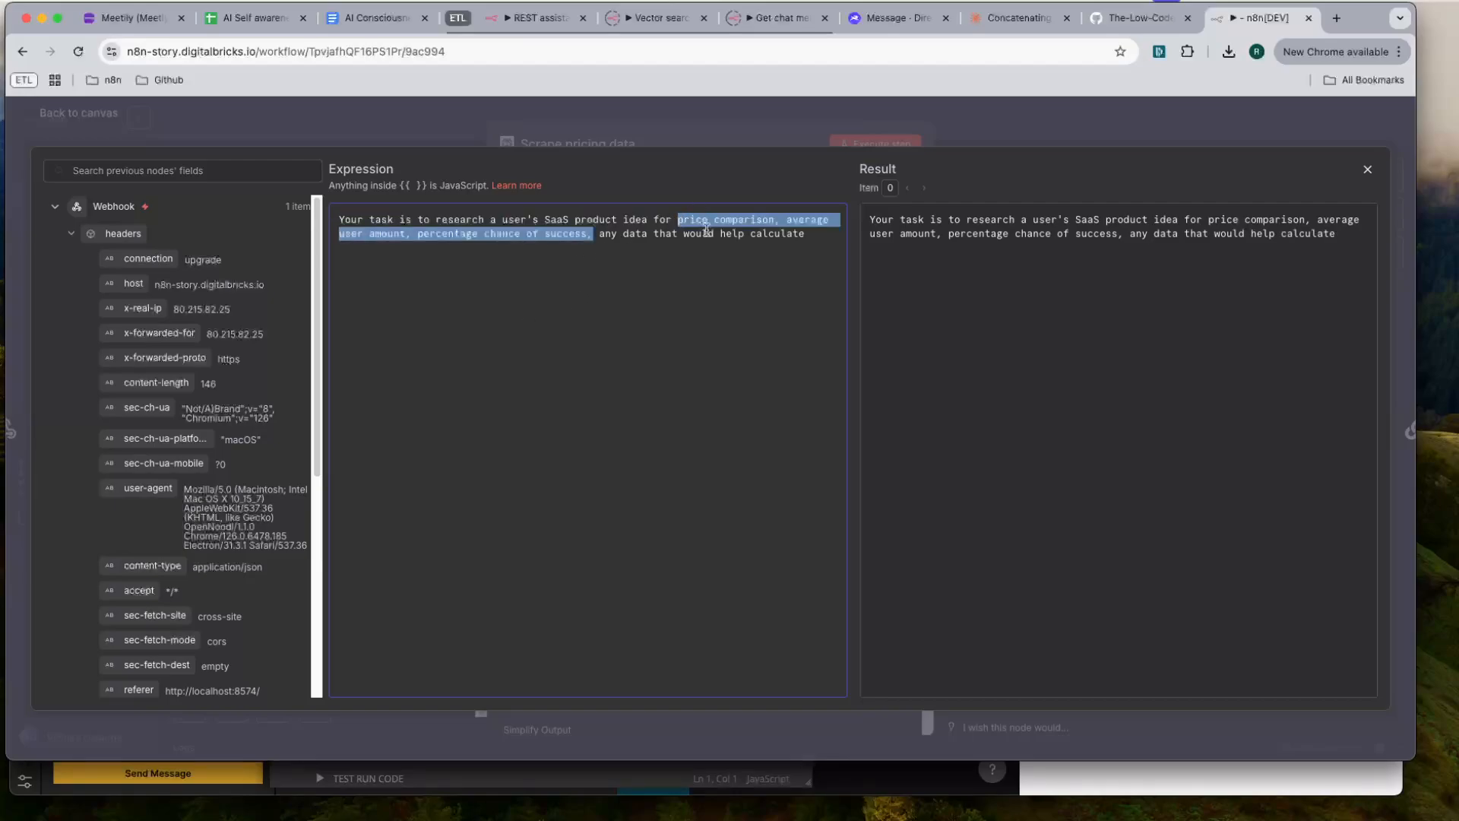
pyautogui.press('BackSpace')
pyautogui.press('BackSpace')
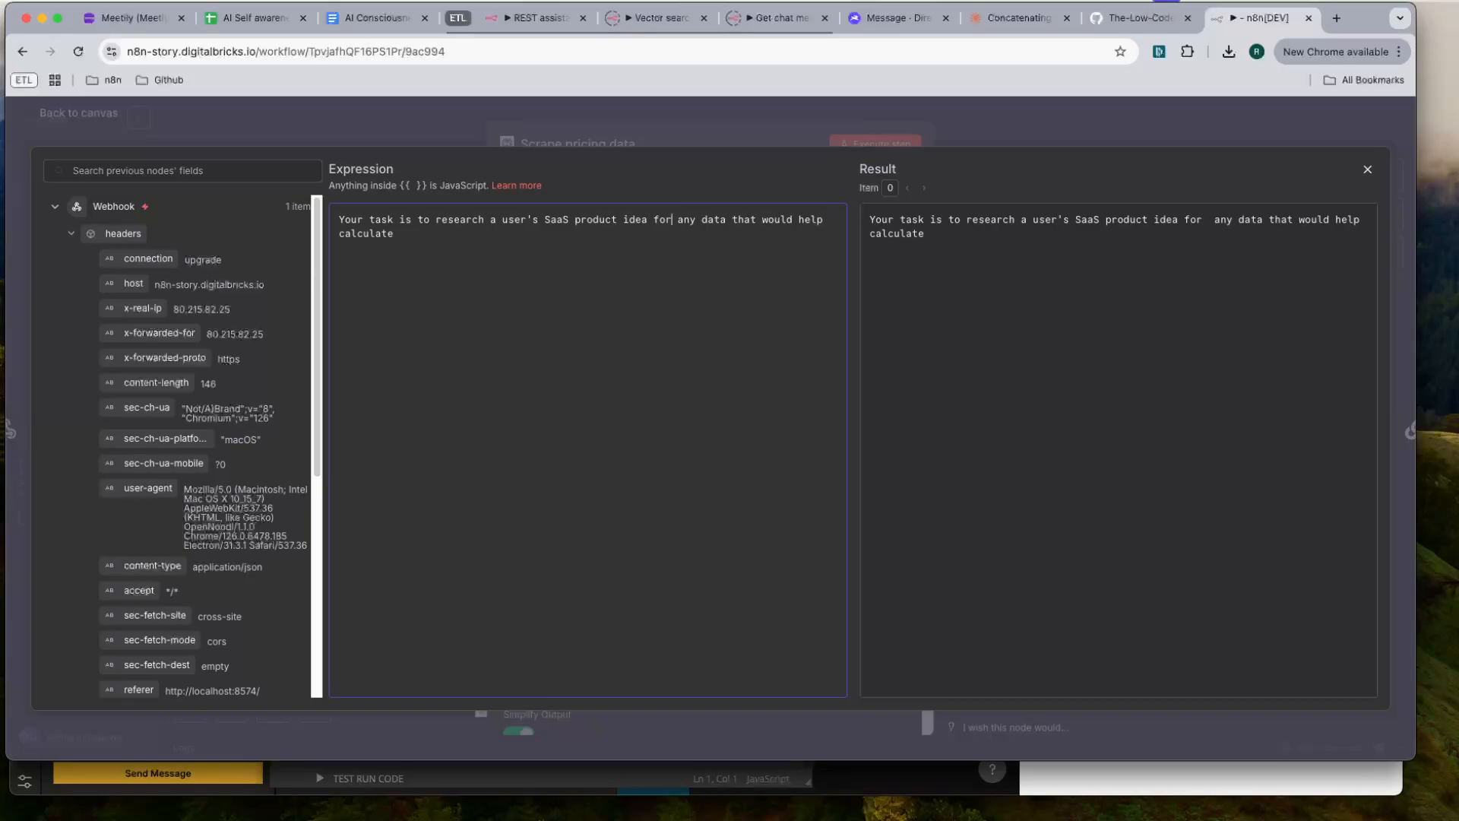
pyautogui.click(641, 235)
pyautogui.press('super+v')
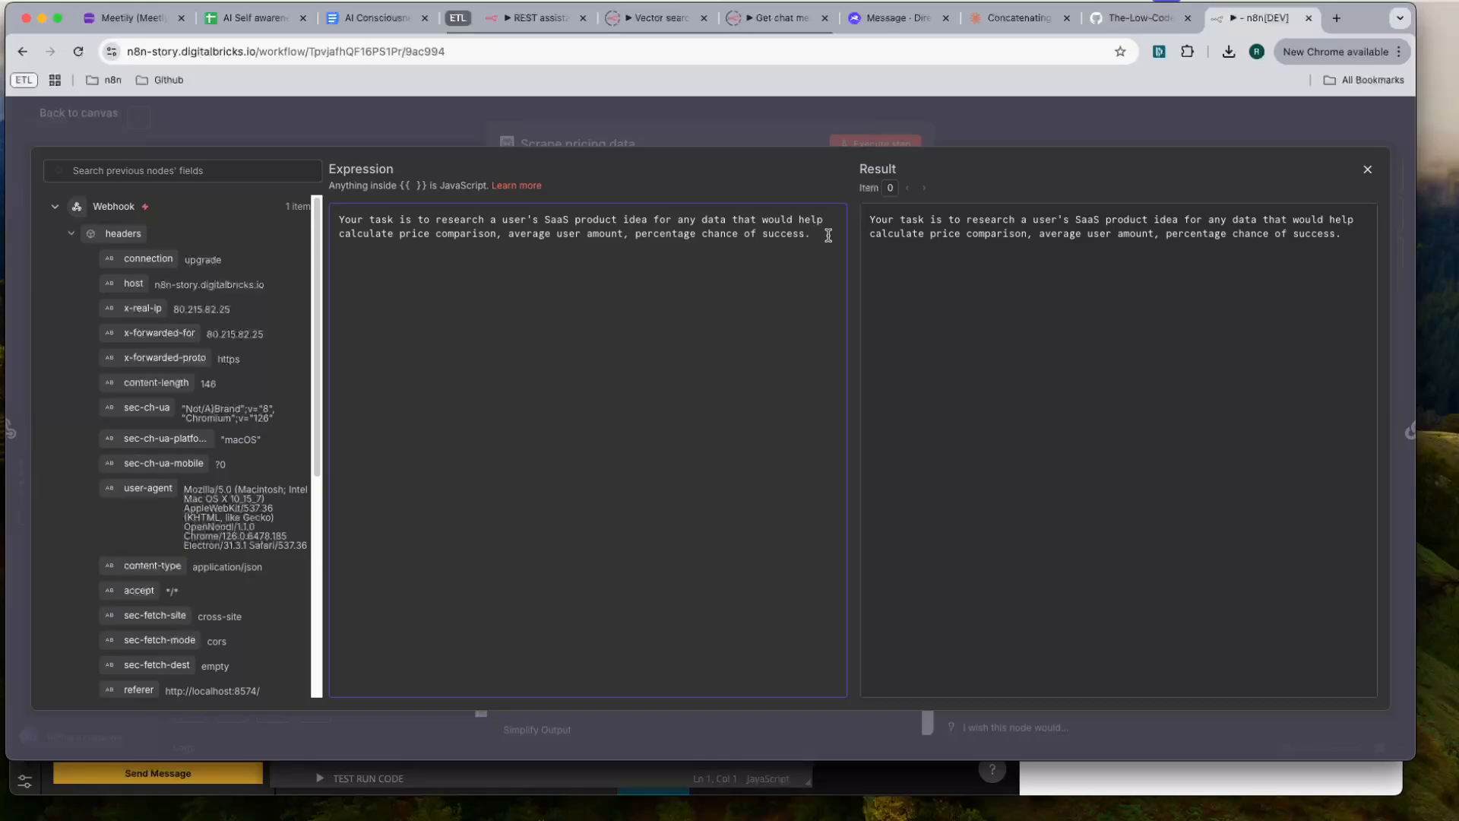
# - Extend the System prompt with ", anything to help validate the user's idea and get them to their monthly revenue amount." and close the expression editor
pyautogui.press('BackSpace')
pyautogui.write(', anything to help vali')
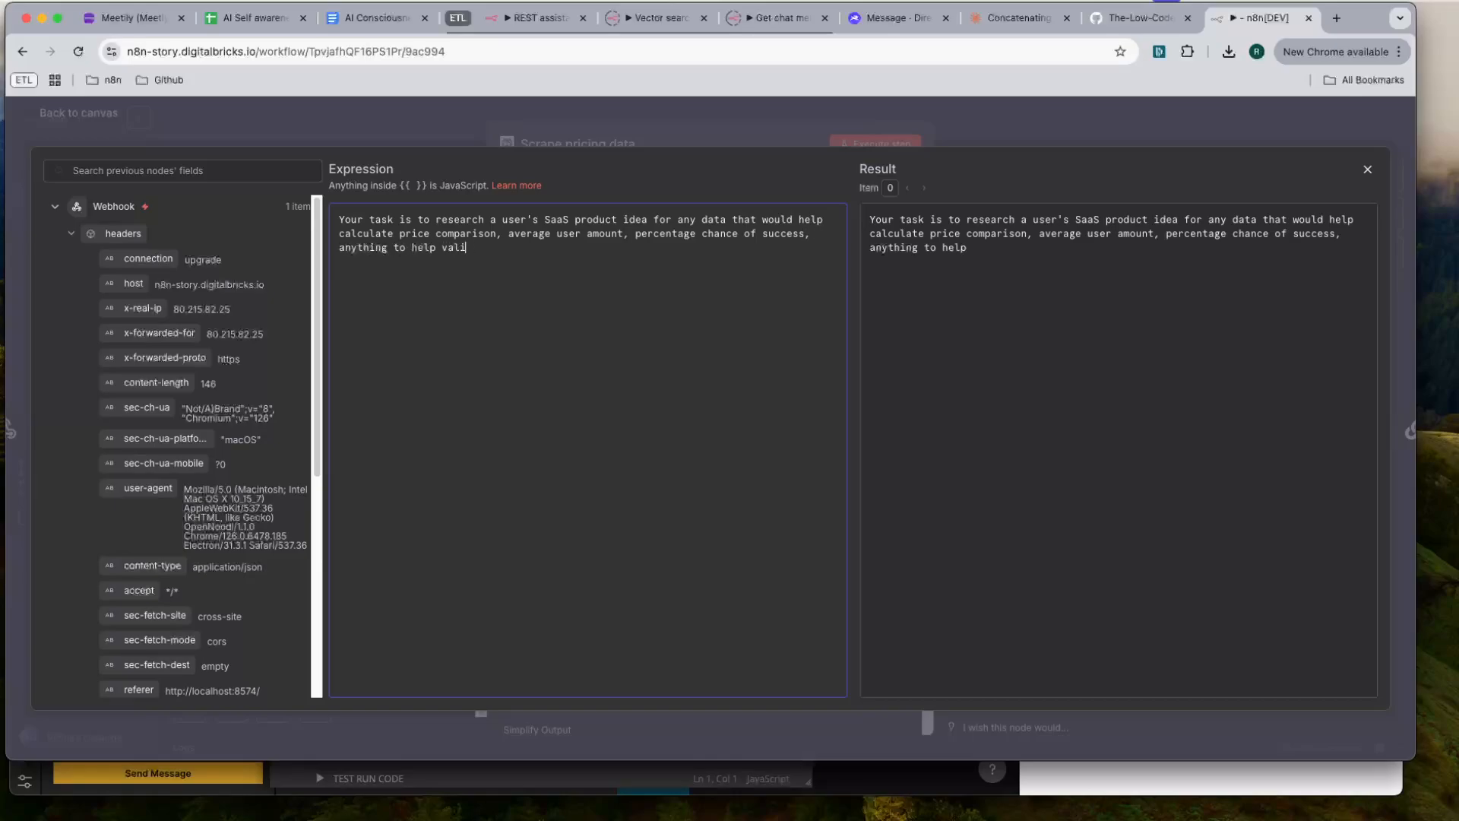
pyautogui.write("date the user's i")
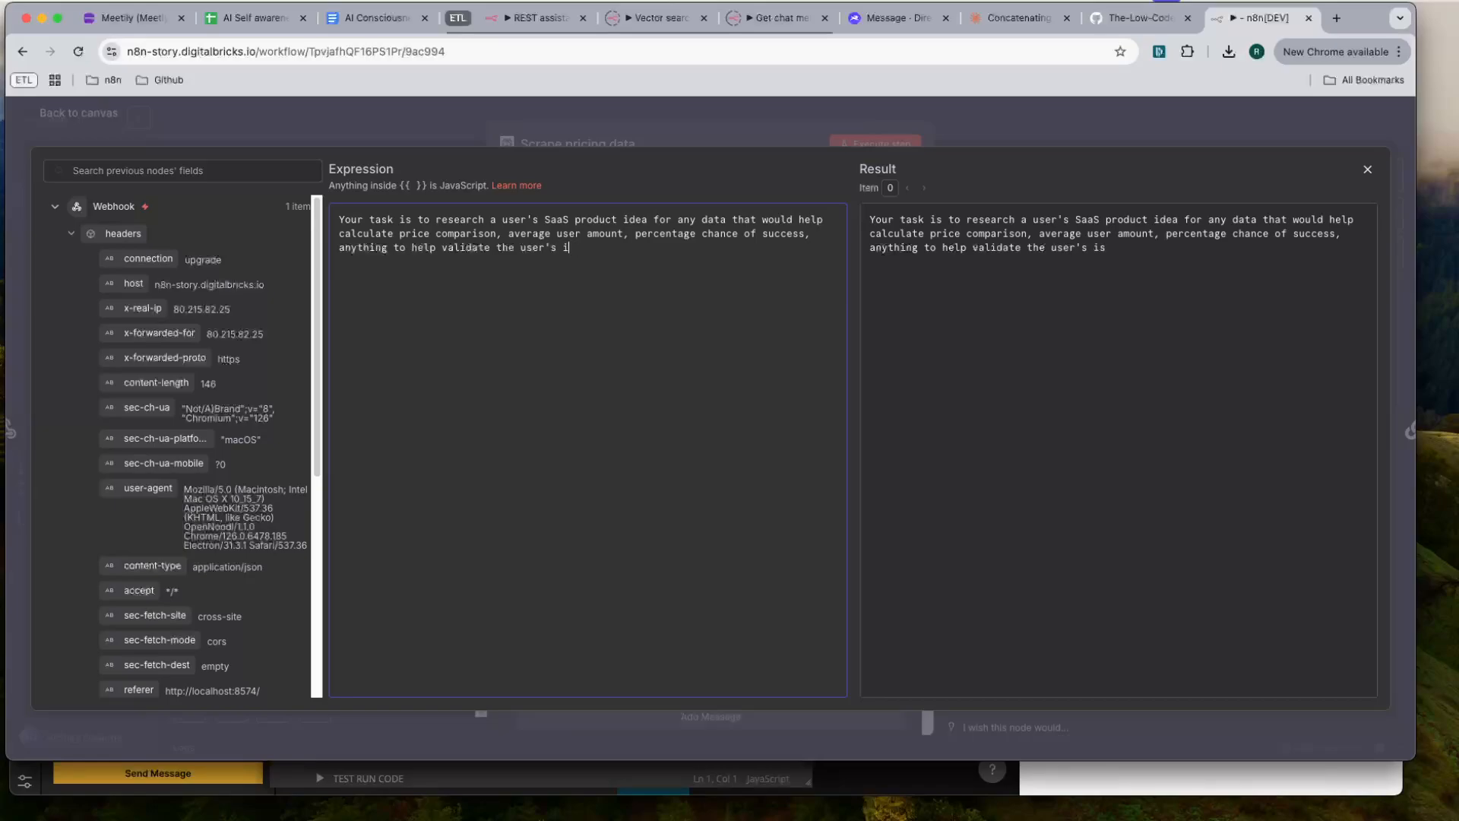
pyautogui.write('dea and get them to their monthly revenue ')
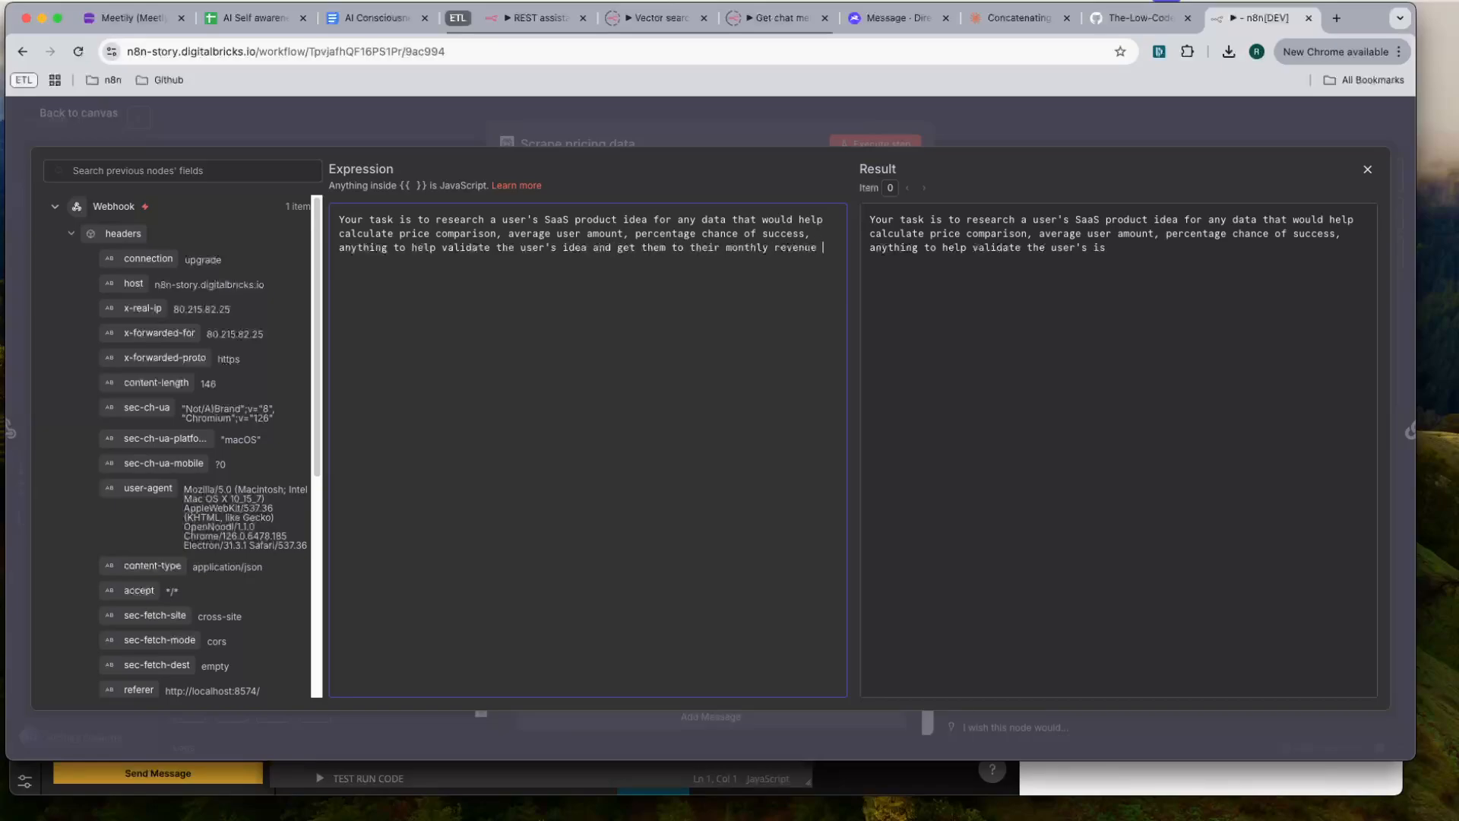
pyautogui.write('amount.')
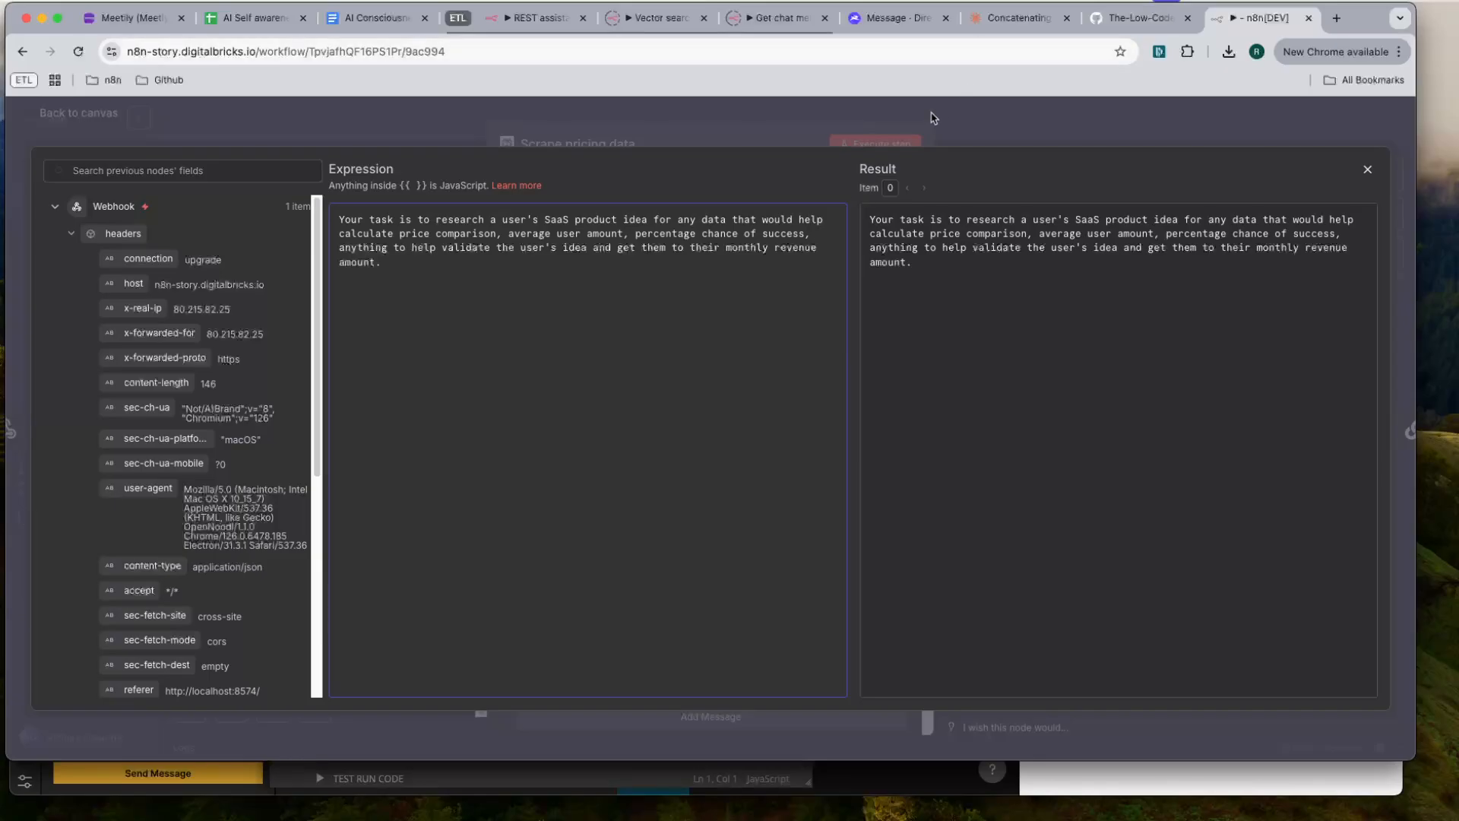
pyautogui.click(934, 118)
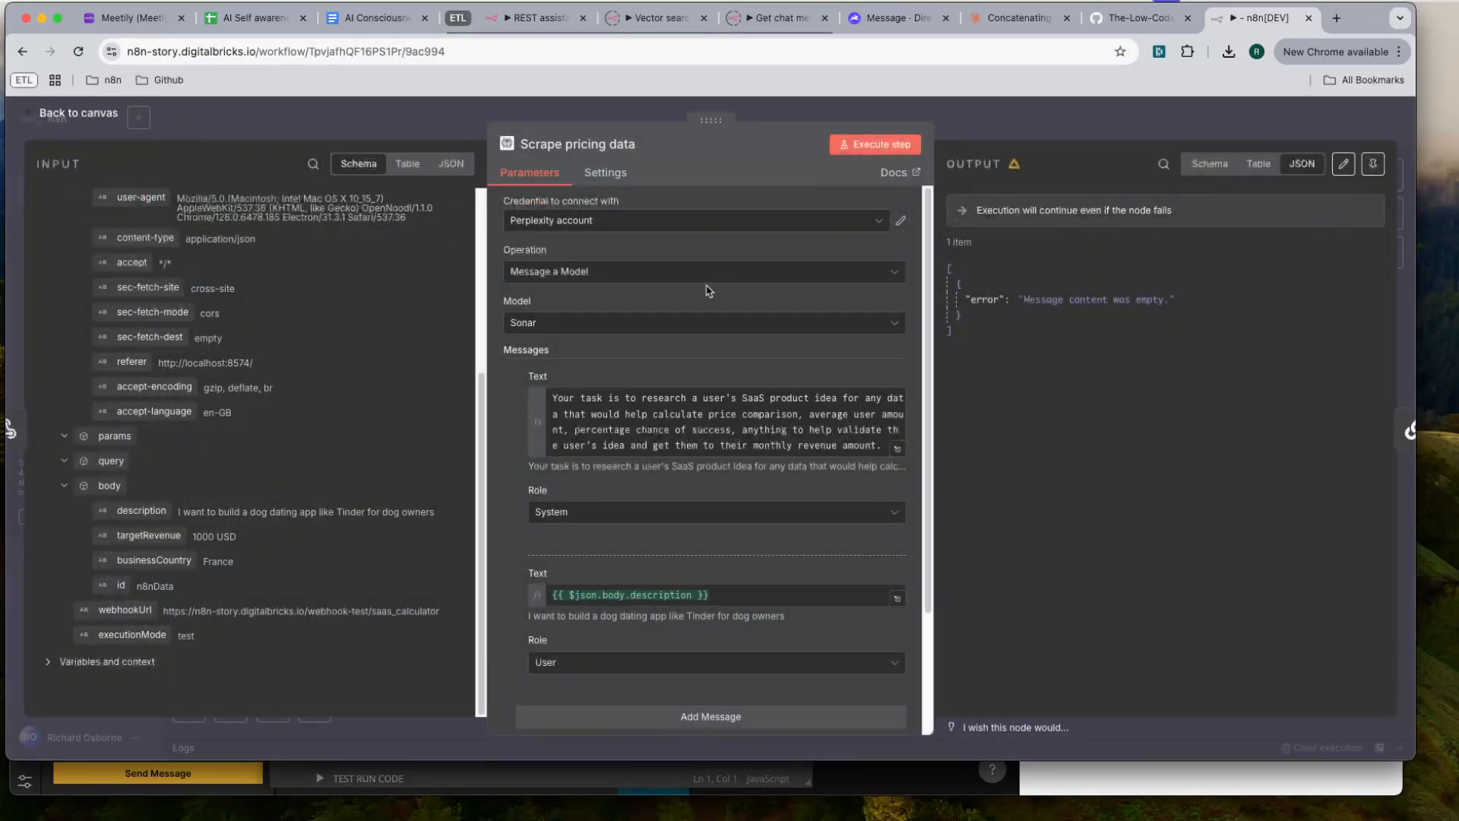
# - Prefix the description expression in the User message with the label "SaaS description:"
pyautogui.click(897, 599)
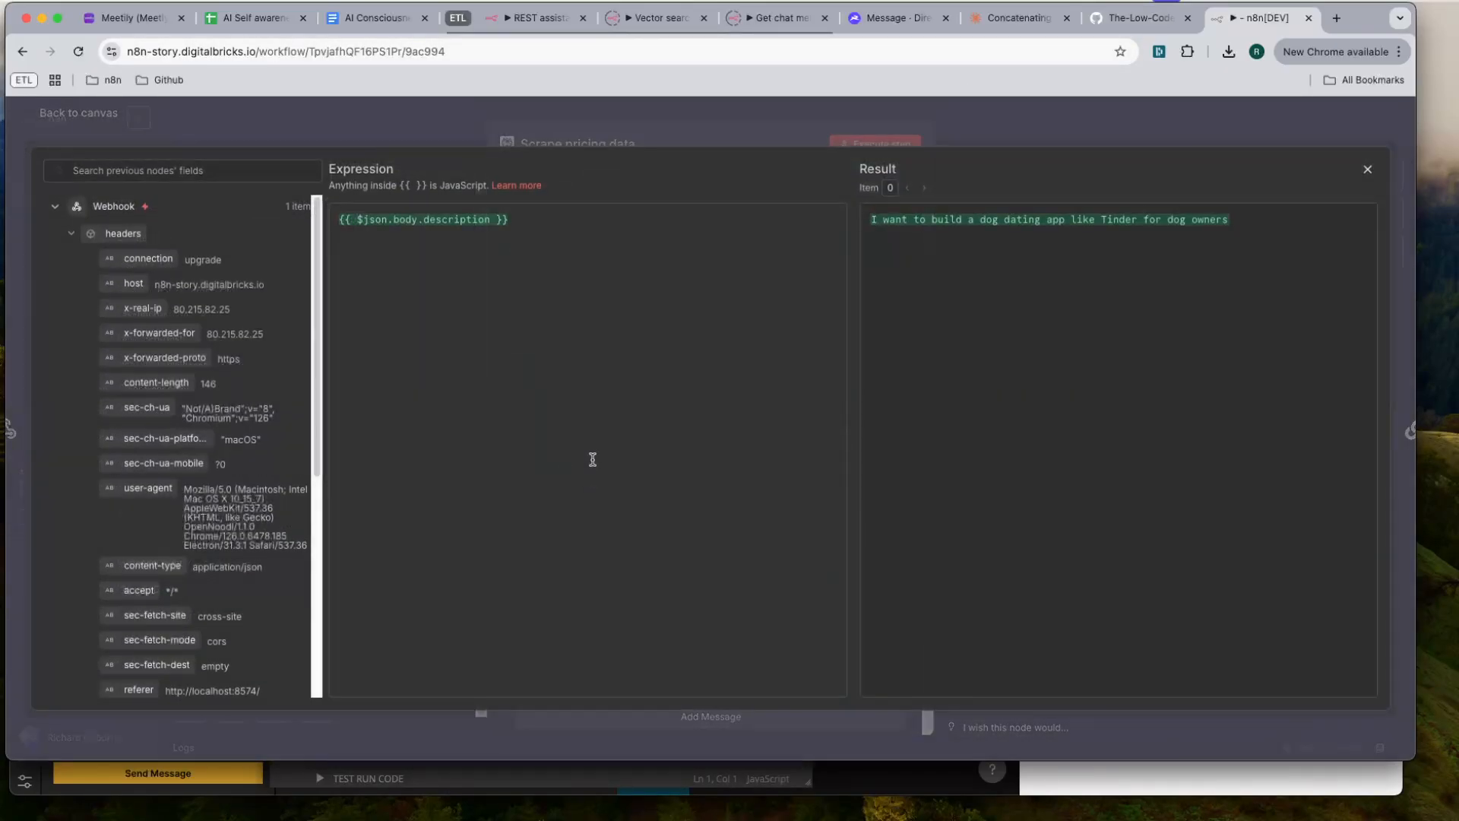
pyautogui.click(339, 221)
pyautogui.write('SaaS desc')
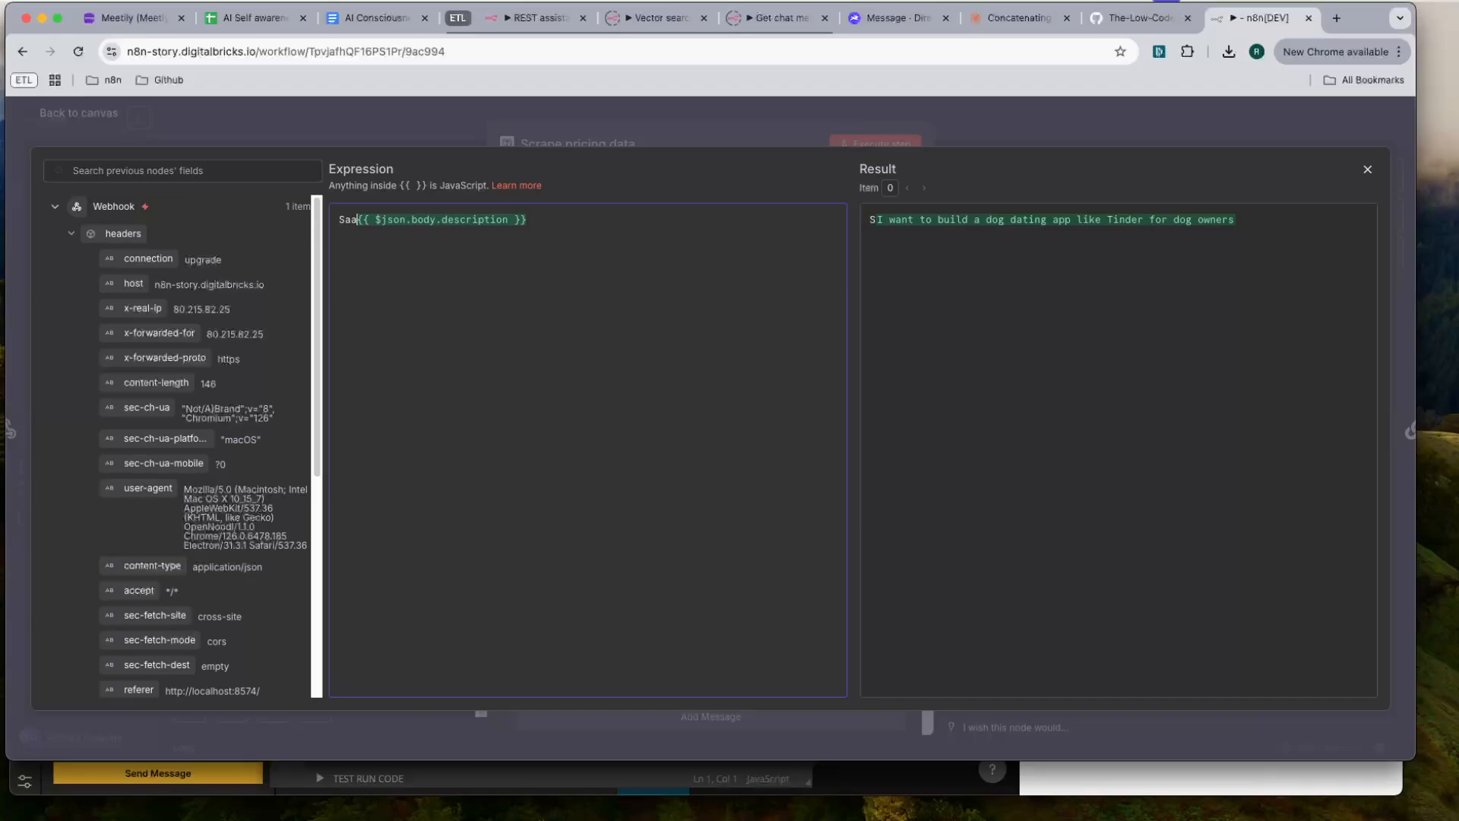
pyautogui.write('ription:')
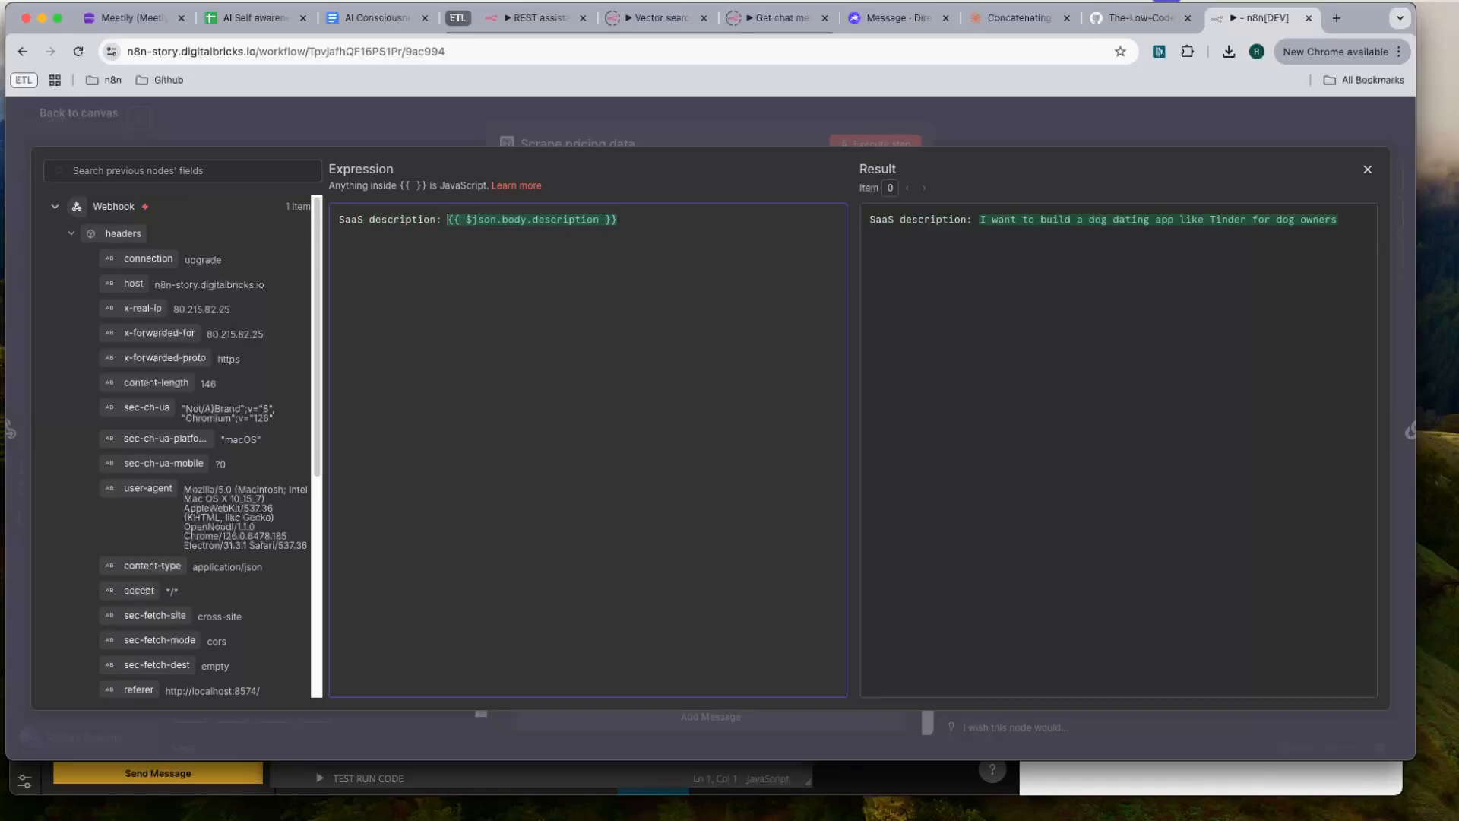
# - Add a "Target net monthly revenue:" label below the SaaS description in the User message, following the Noodl form's field names
pyautogui.press('Return')
pyautogui.press('Return')
pyautogui.write('Price p')
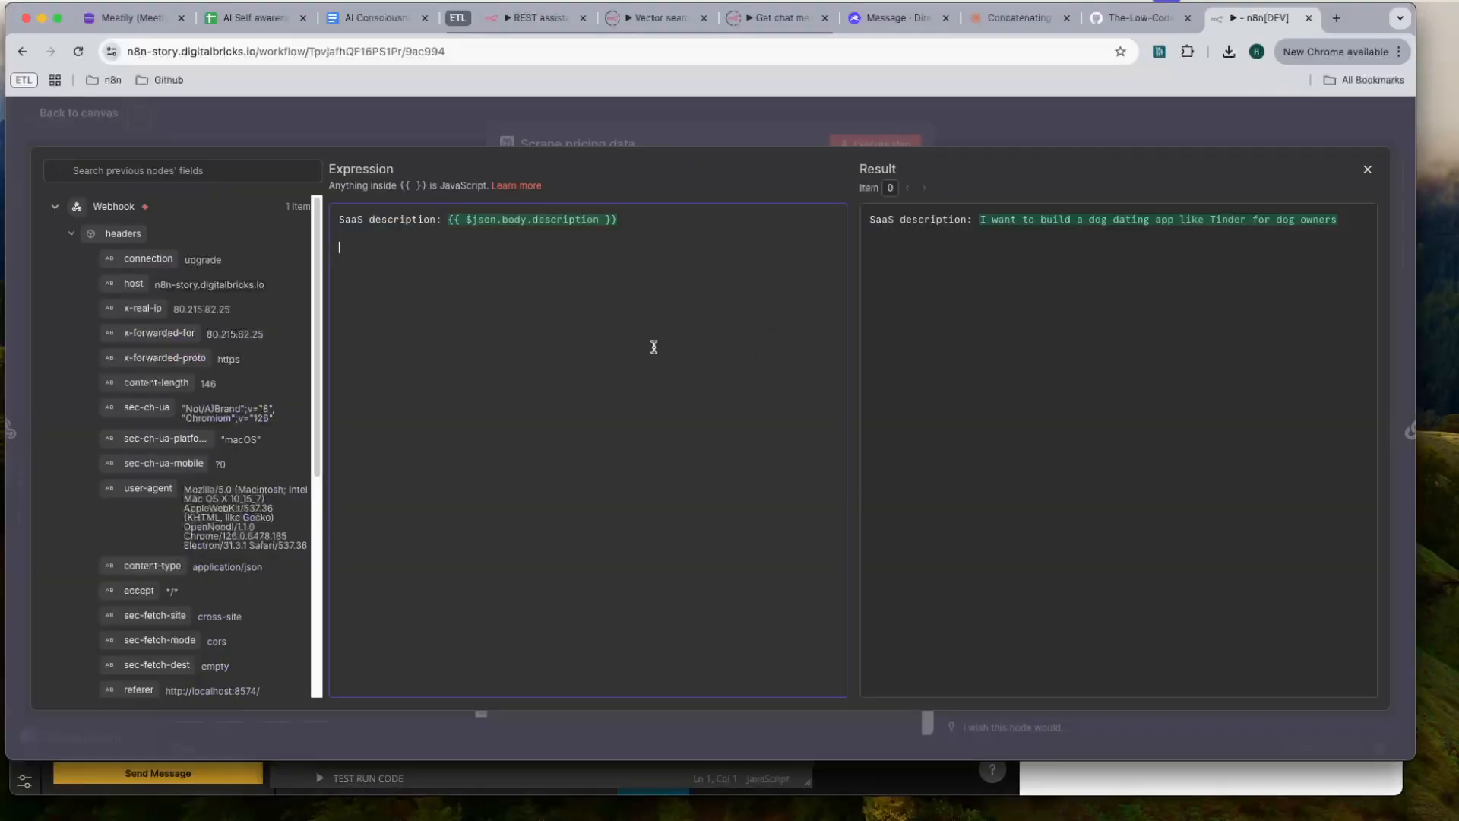
pyautogui.write('Targ')
pyautogui.write('et net monthly net rev')
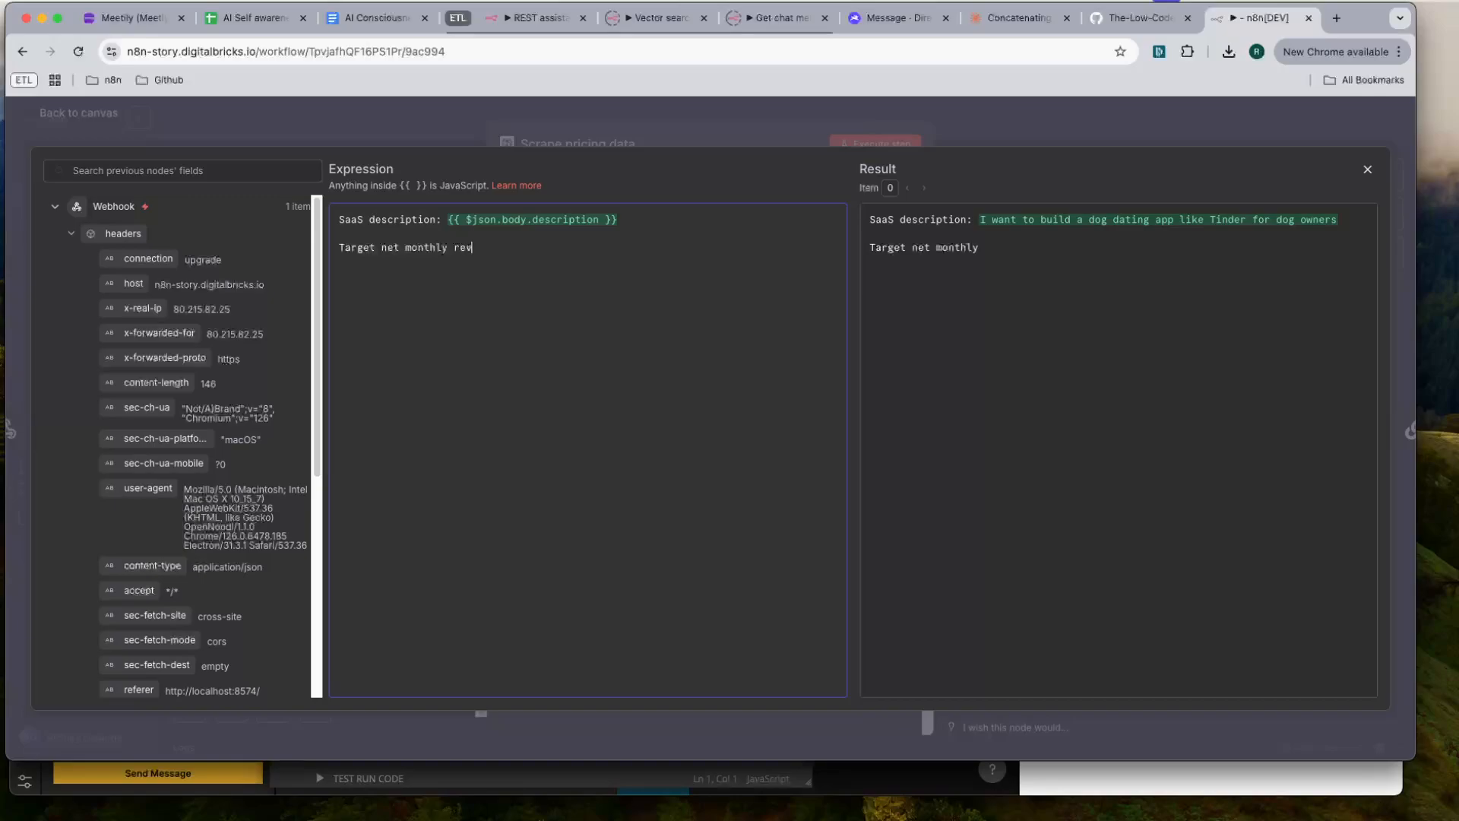
pyautogui.write('enue:')
pyautogui.press('Return')
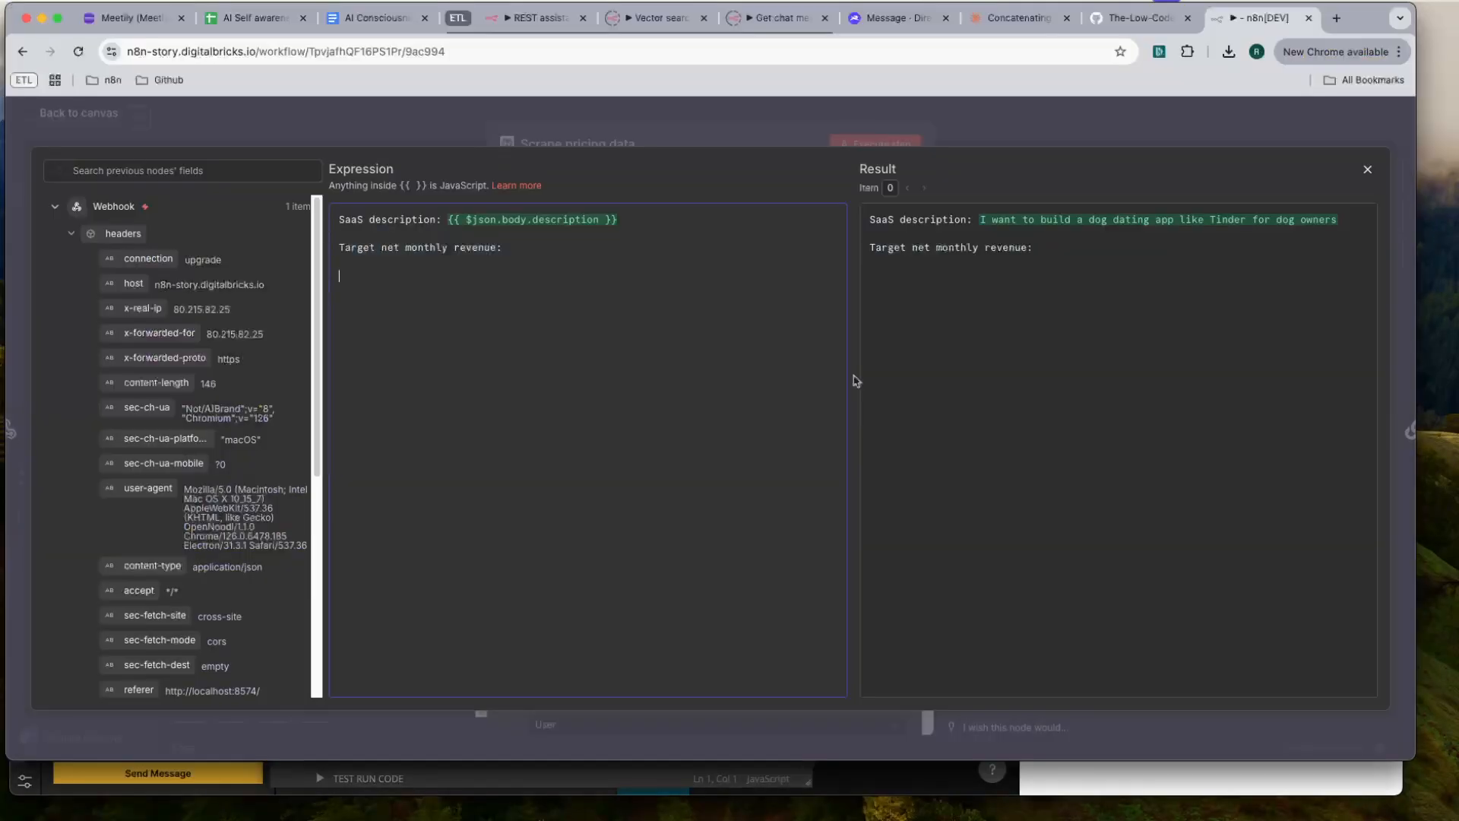
# - Add a "Business country:" line to the User message and insert the webhook's businessCountry field after it
pyautogui.write('Business country:')
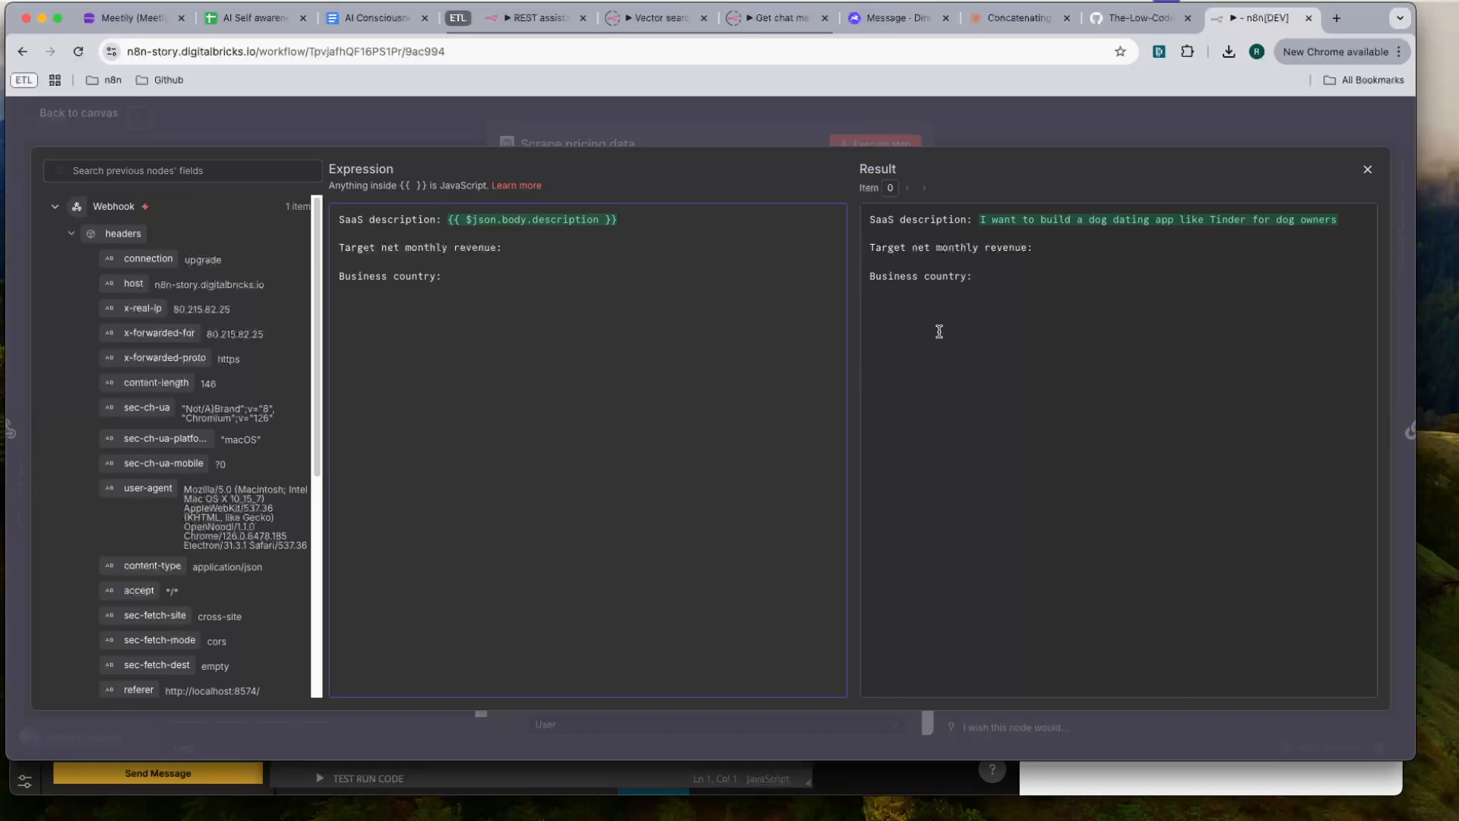
pyautogui.scroll(-5, 128, 466)
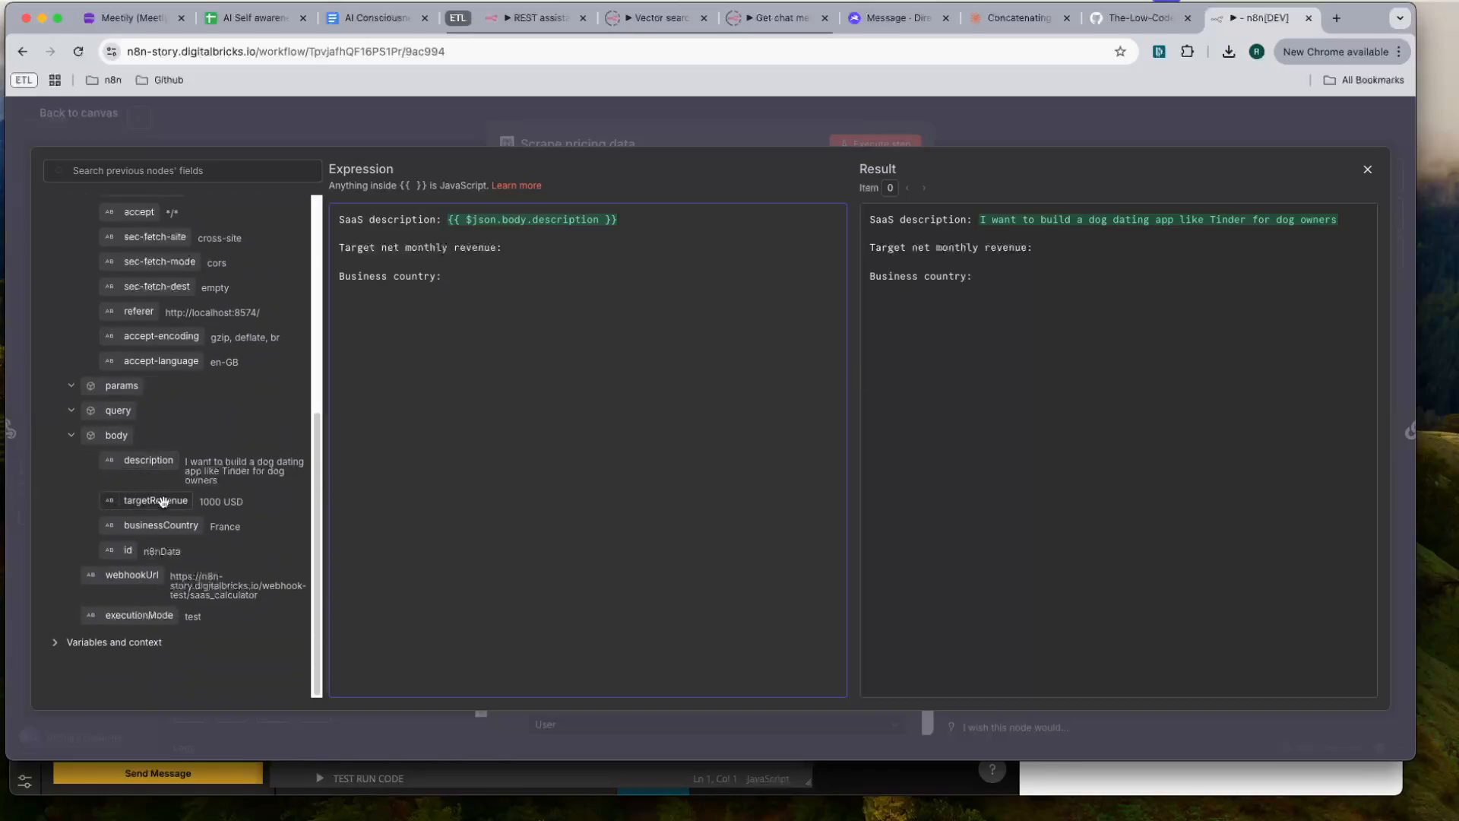
pyautogui.moveTo(151, 526); pyautogui.dragTo(521, 281)
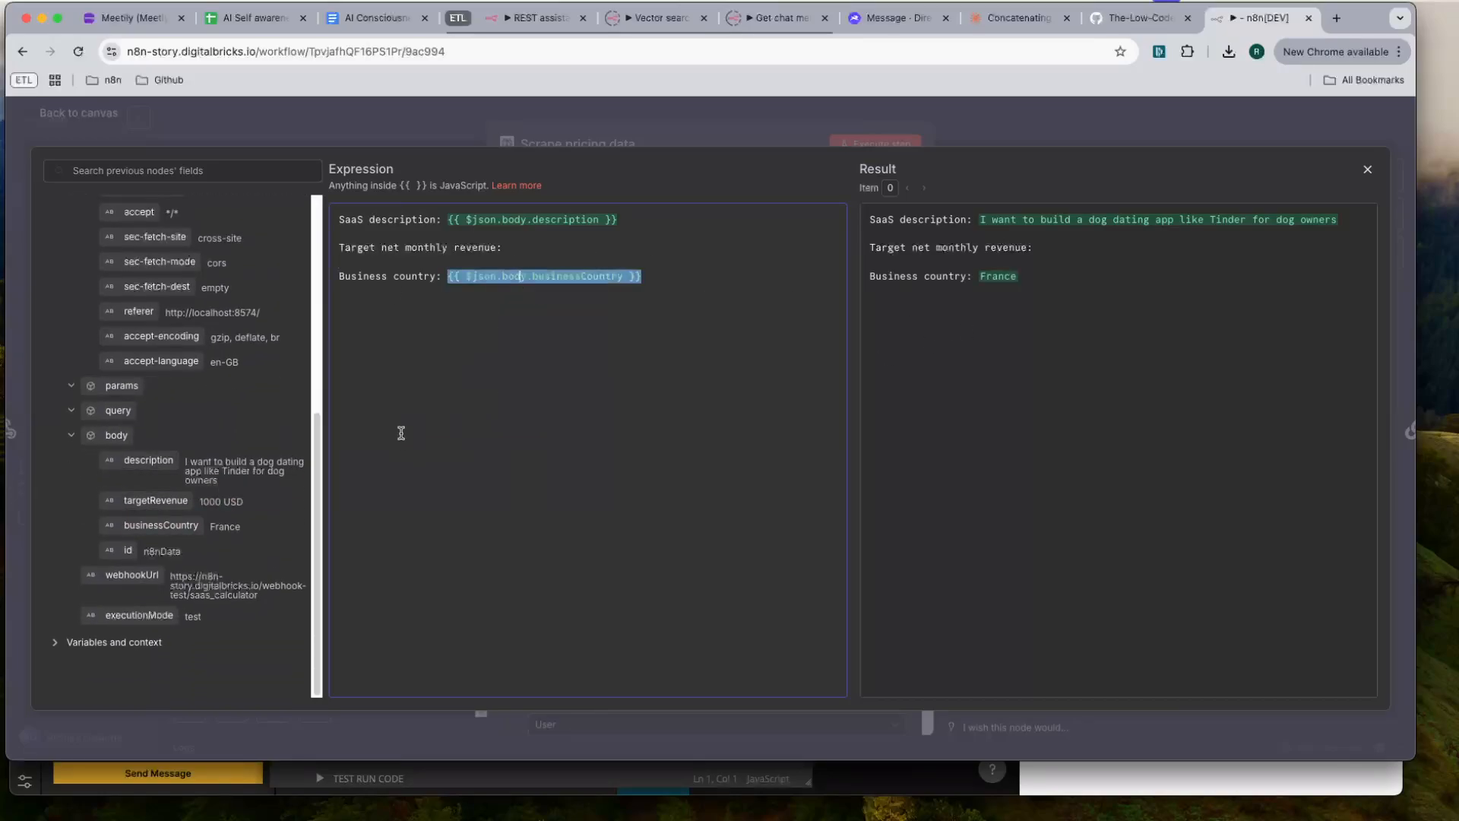
# - Insert the webhook's targetRevenue field after "Target net monthly revenue:" in the User message and close the Scrape pricing data node
pyautogui.moveTo(156, 500); pyautogui.dragTo(553, 251)
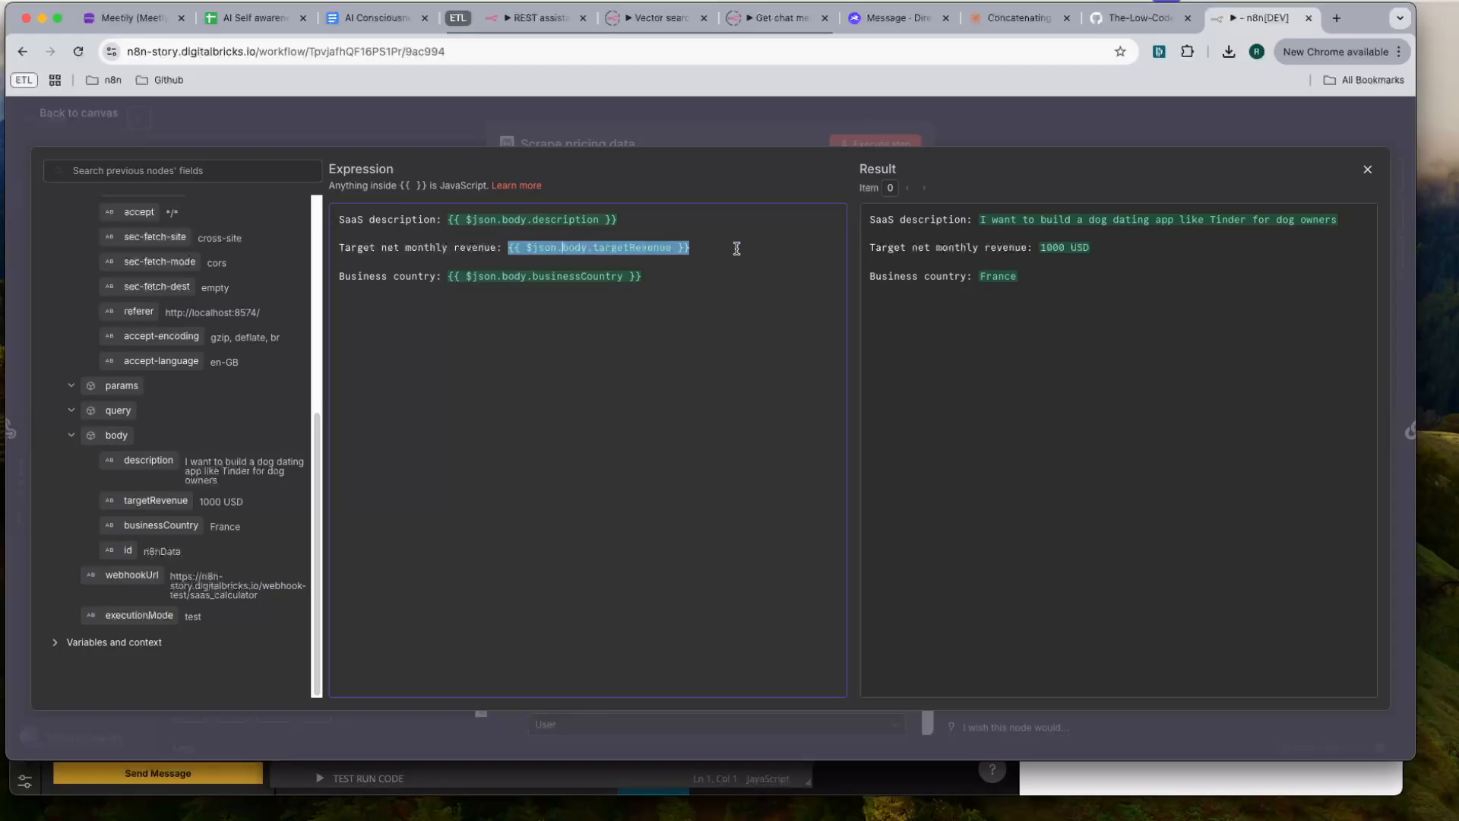
pyautogui.click(679, 128)
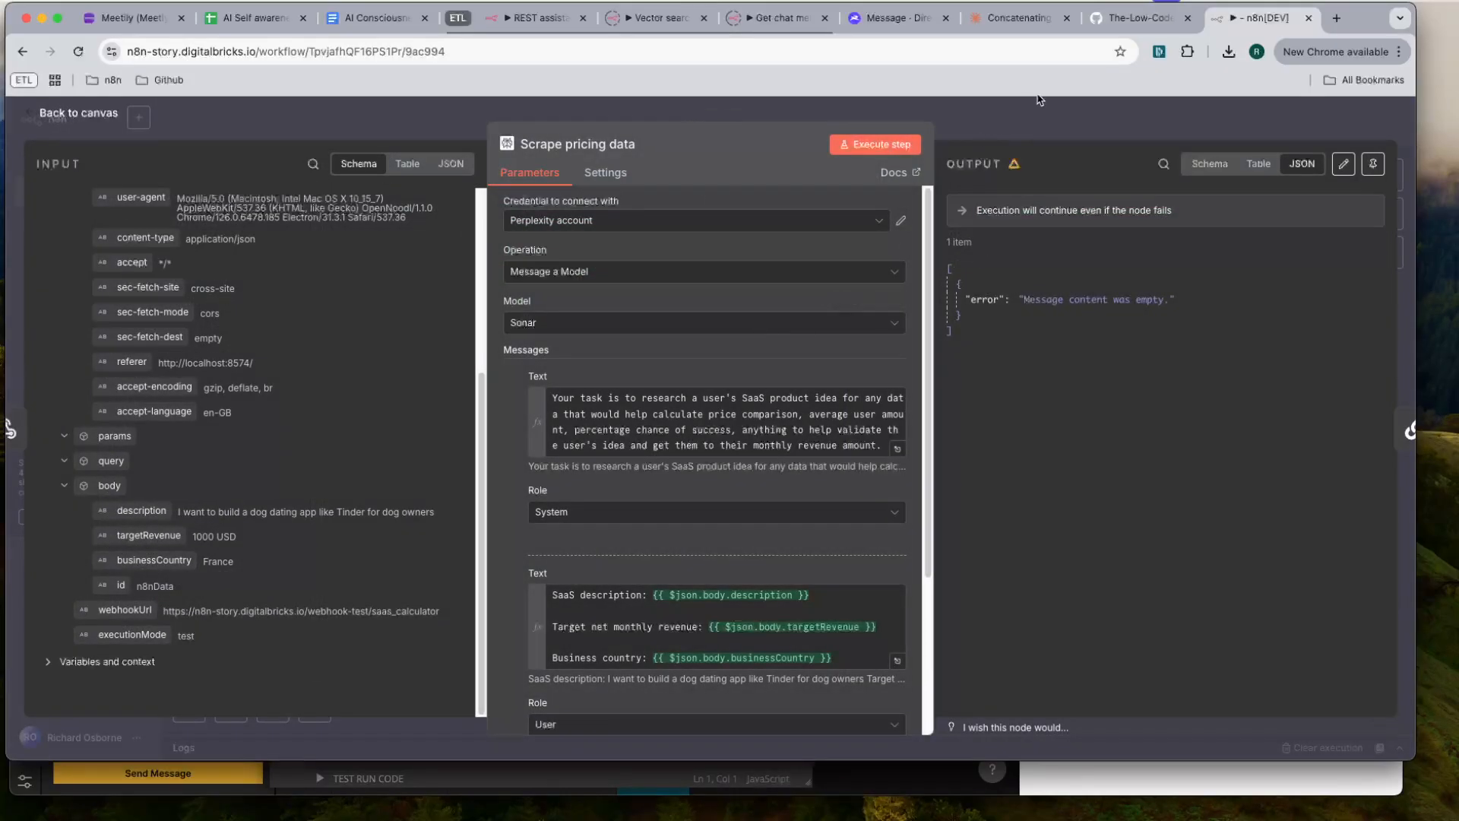
pyautogui.click(1049, 119)
# - Replace "test" in the Calculate SaaS stuff node's user prompt with a copy of the Scrape pricing data User message, evaluated as an expression
pyautogui.doubleClick(863, 352)
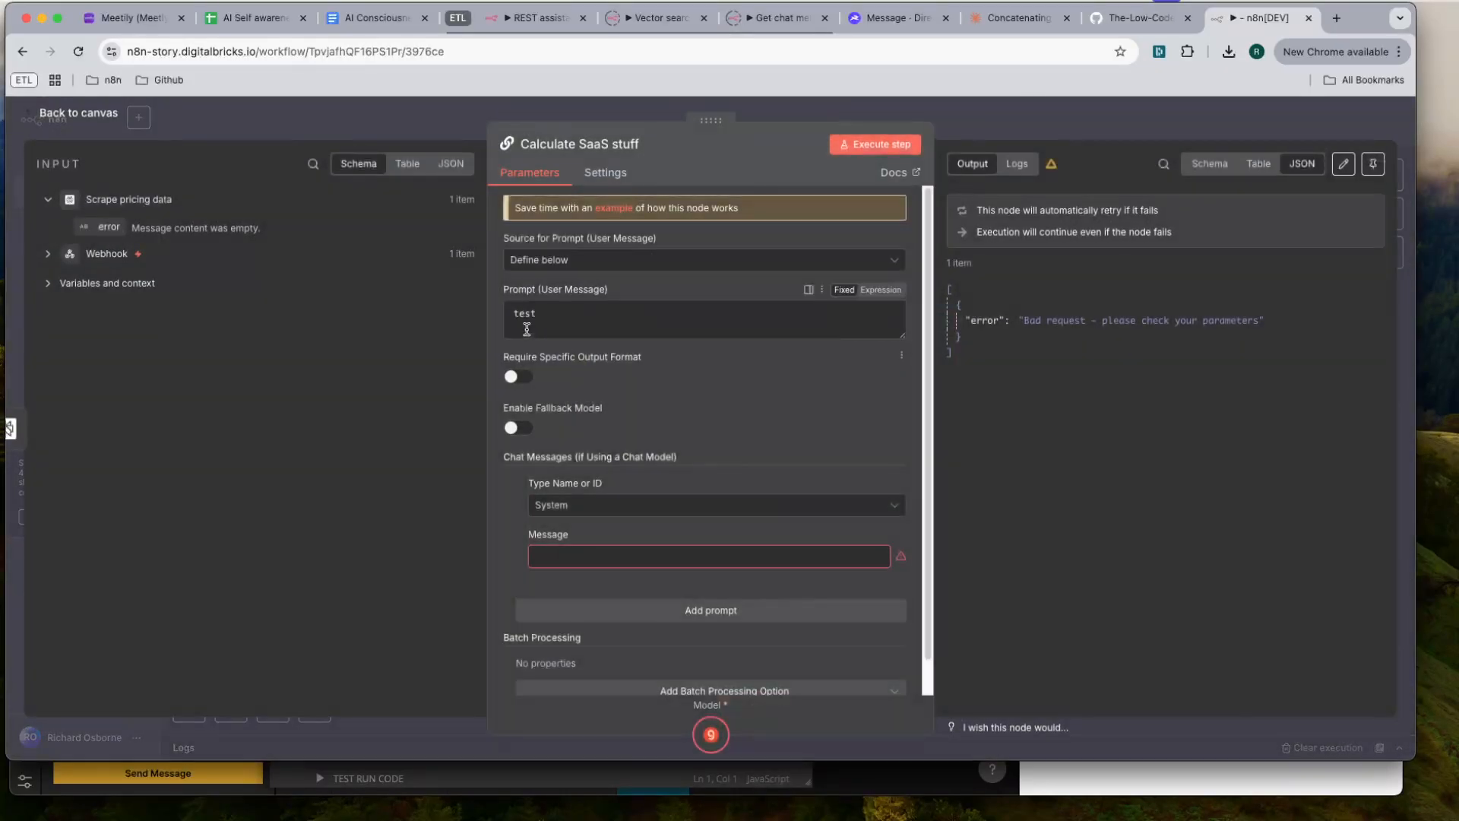
pyautogui.tripleClick(631, 312)
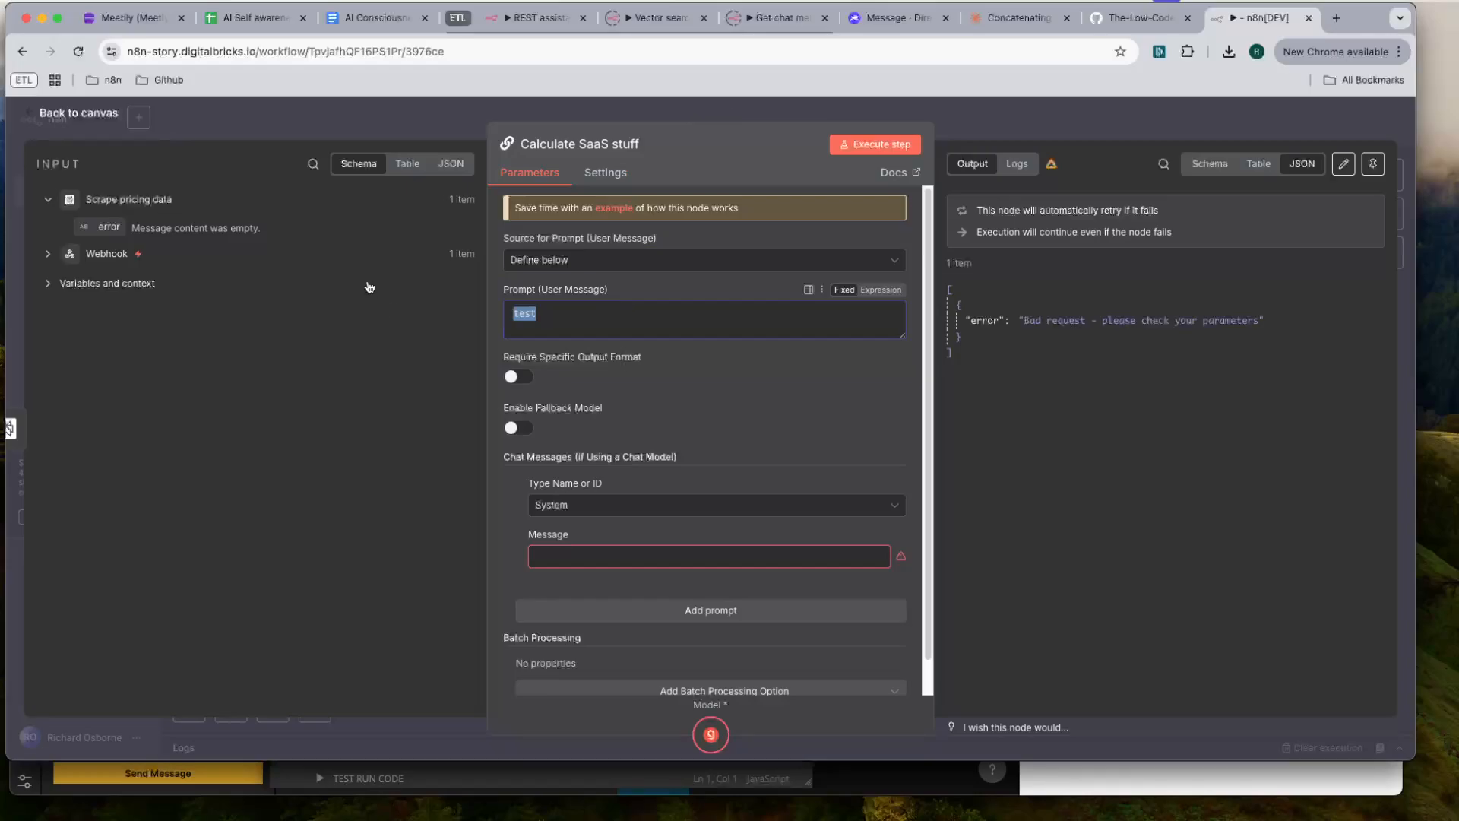
pyautogui.click(1002, 122)
pyautogui.doubleClick(639, 342)
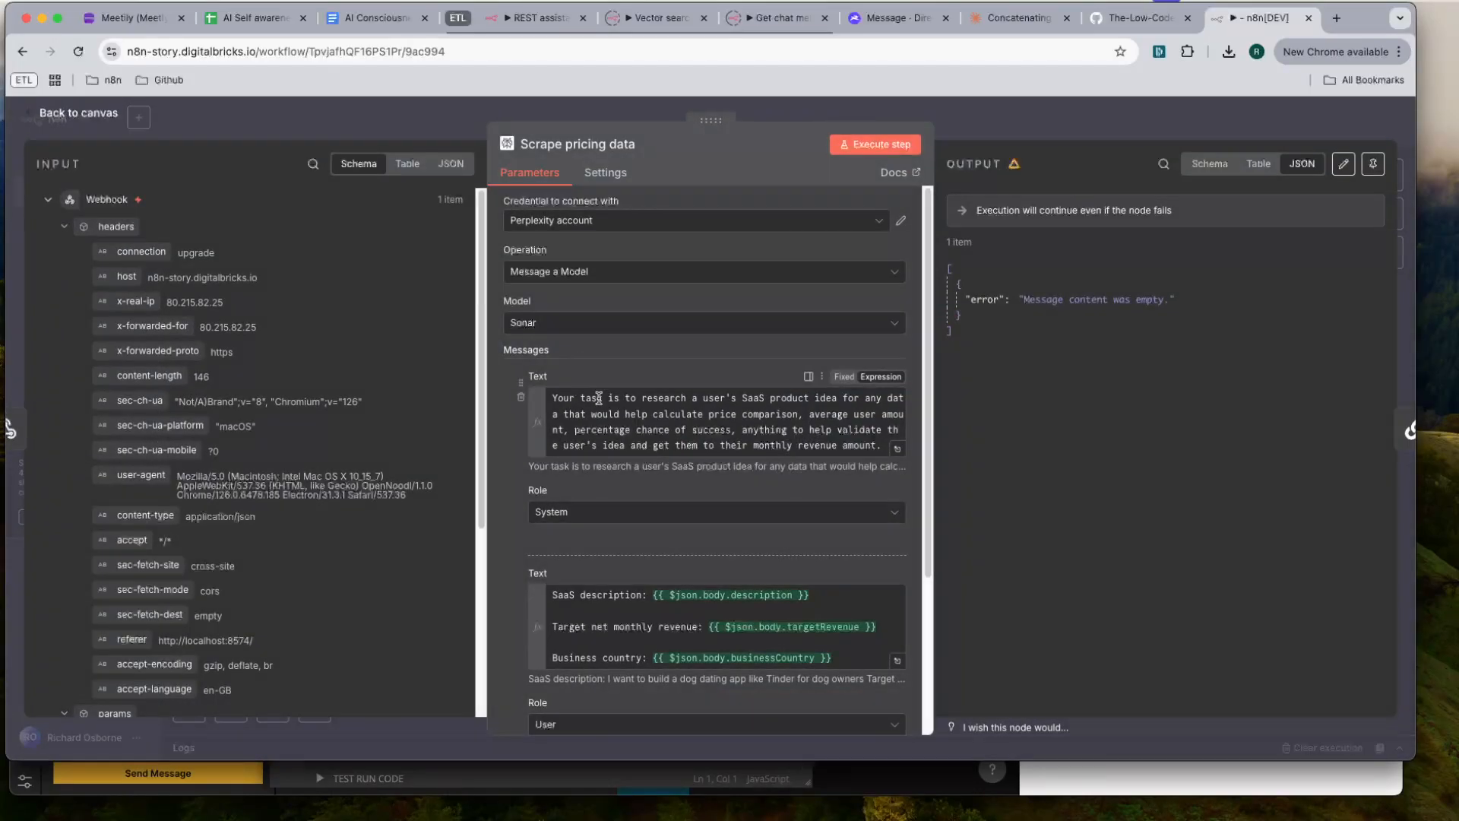
pyautogui.click(650, 625)
pyautogui.press('super+a')
pyautogui.click(1102, 130)
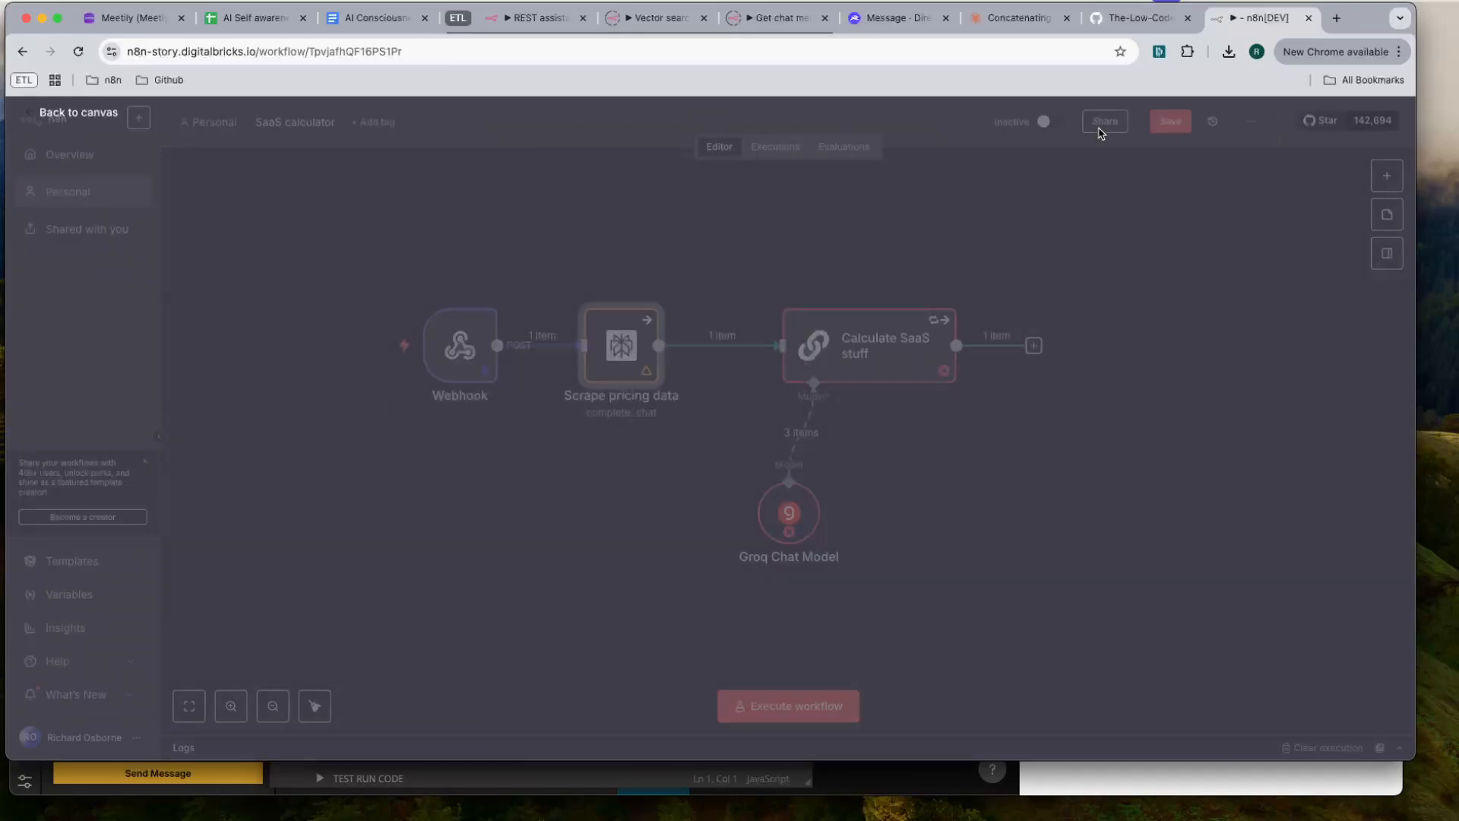
pyautogui.doubleClick(858, 343)
pyautogui.click(613, 316)
pyautogui.press('super+a')
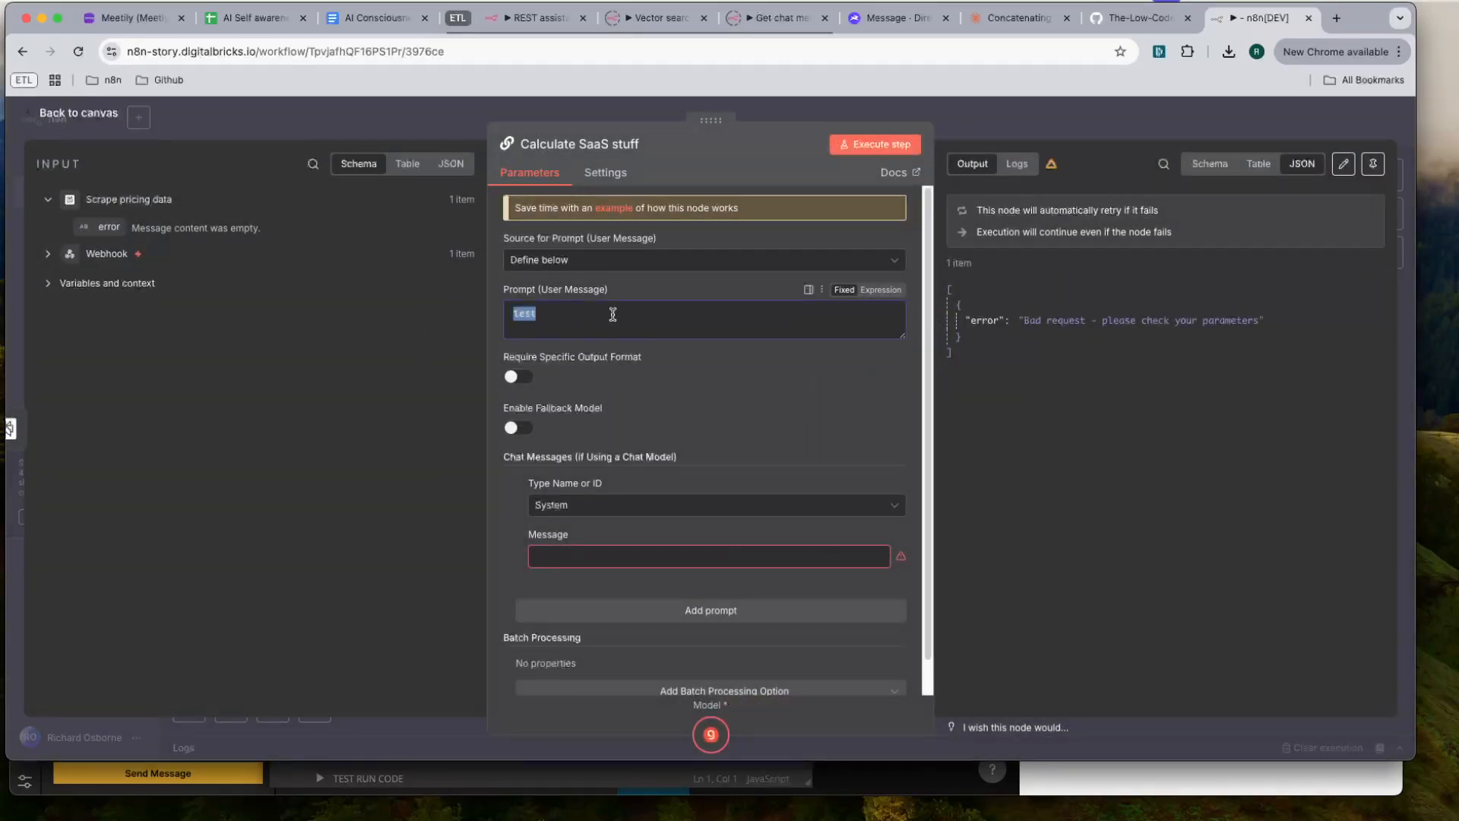
pyautogui.press('super+v')
pyautogui.click(880, 290)
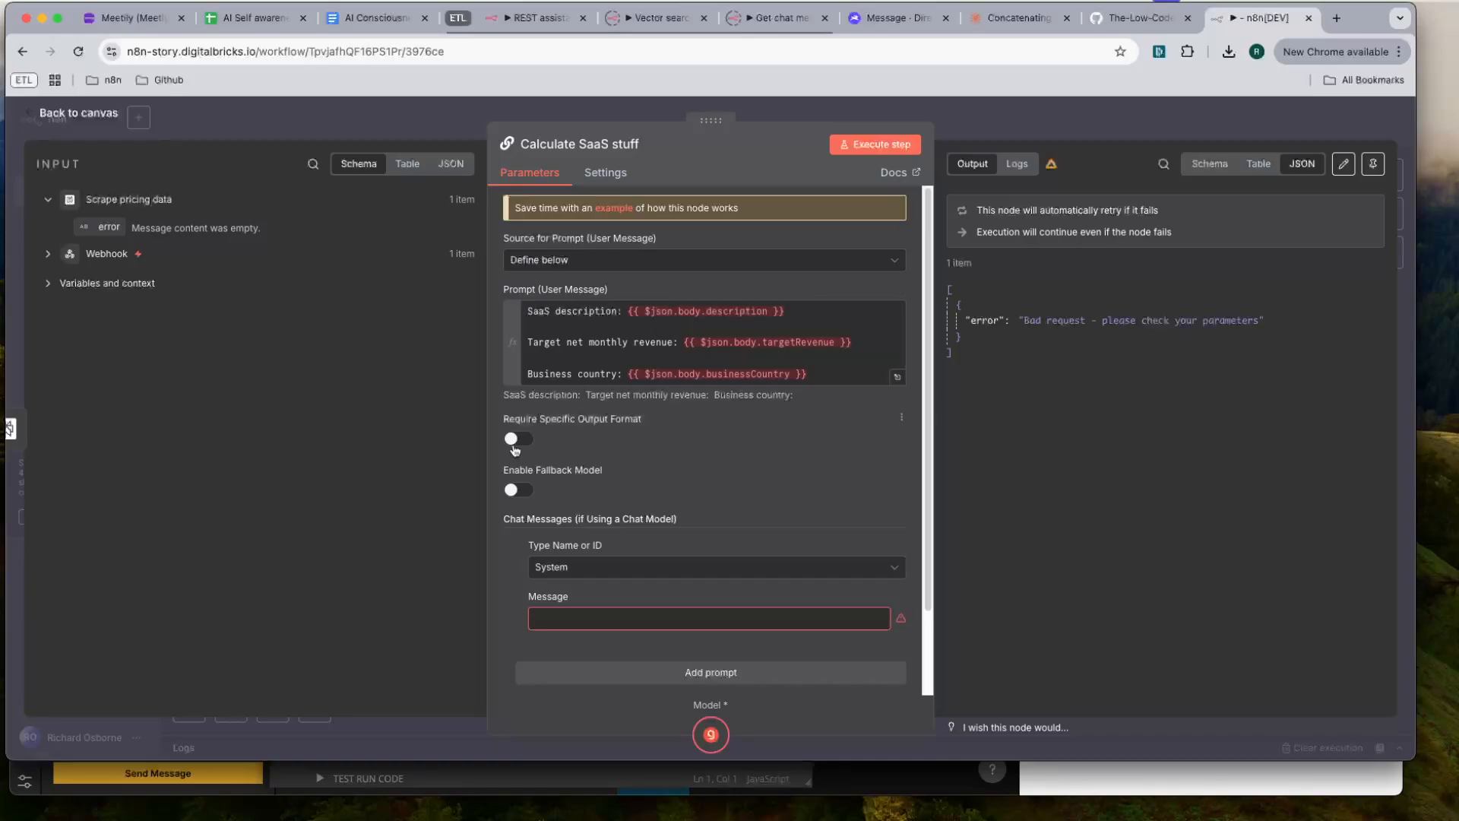
# - Make the System chat message an expression and begin it with "Your task is to use the supplied data to provide:"
pyautogui.click(583, 618)
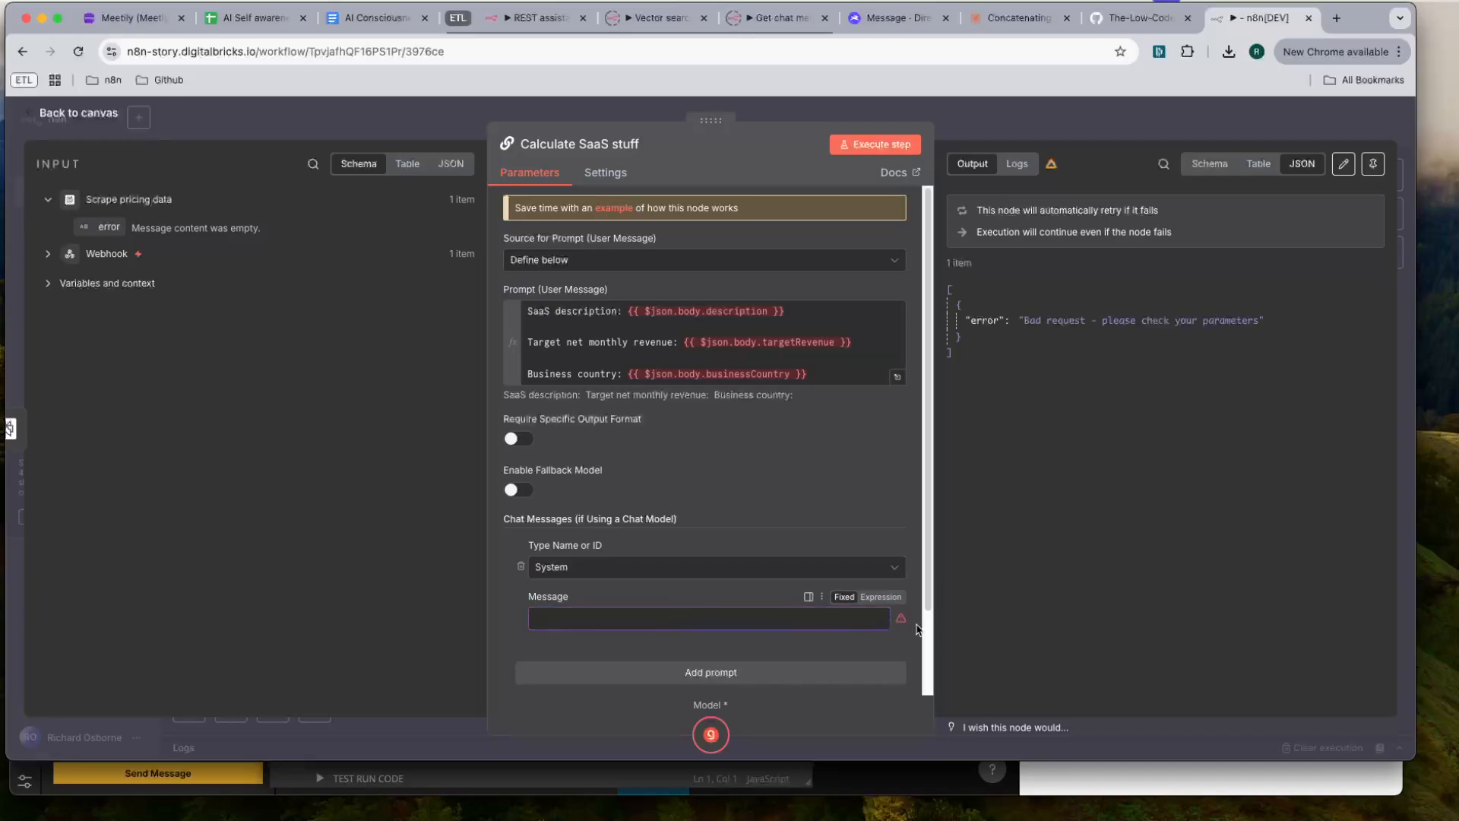
pyautogui.click(880, 598)
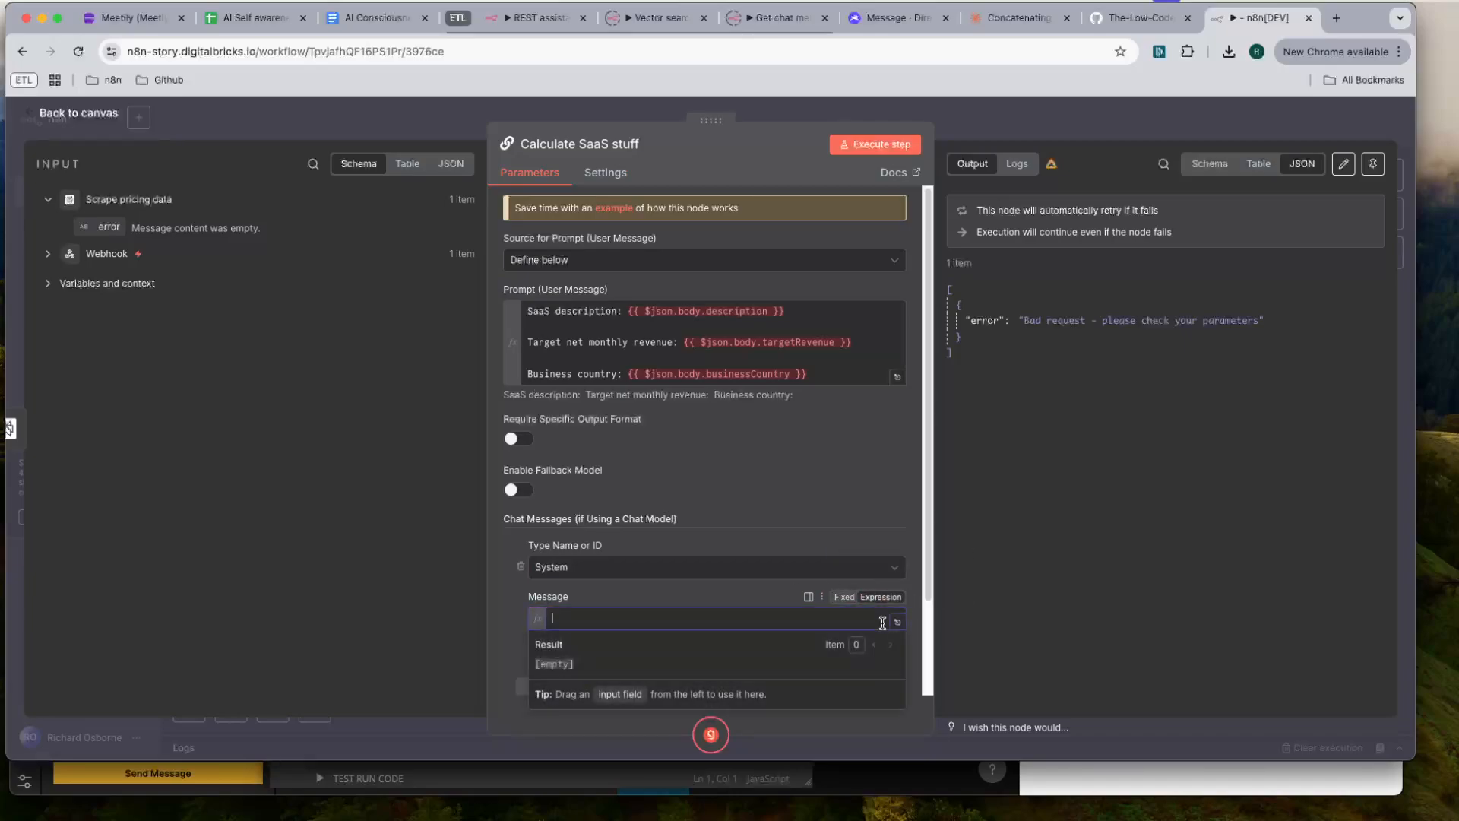
pyautogui.click(898, 622)
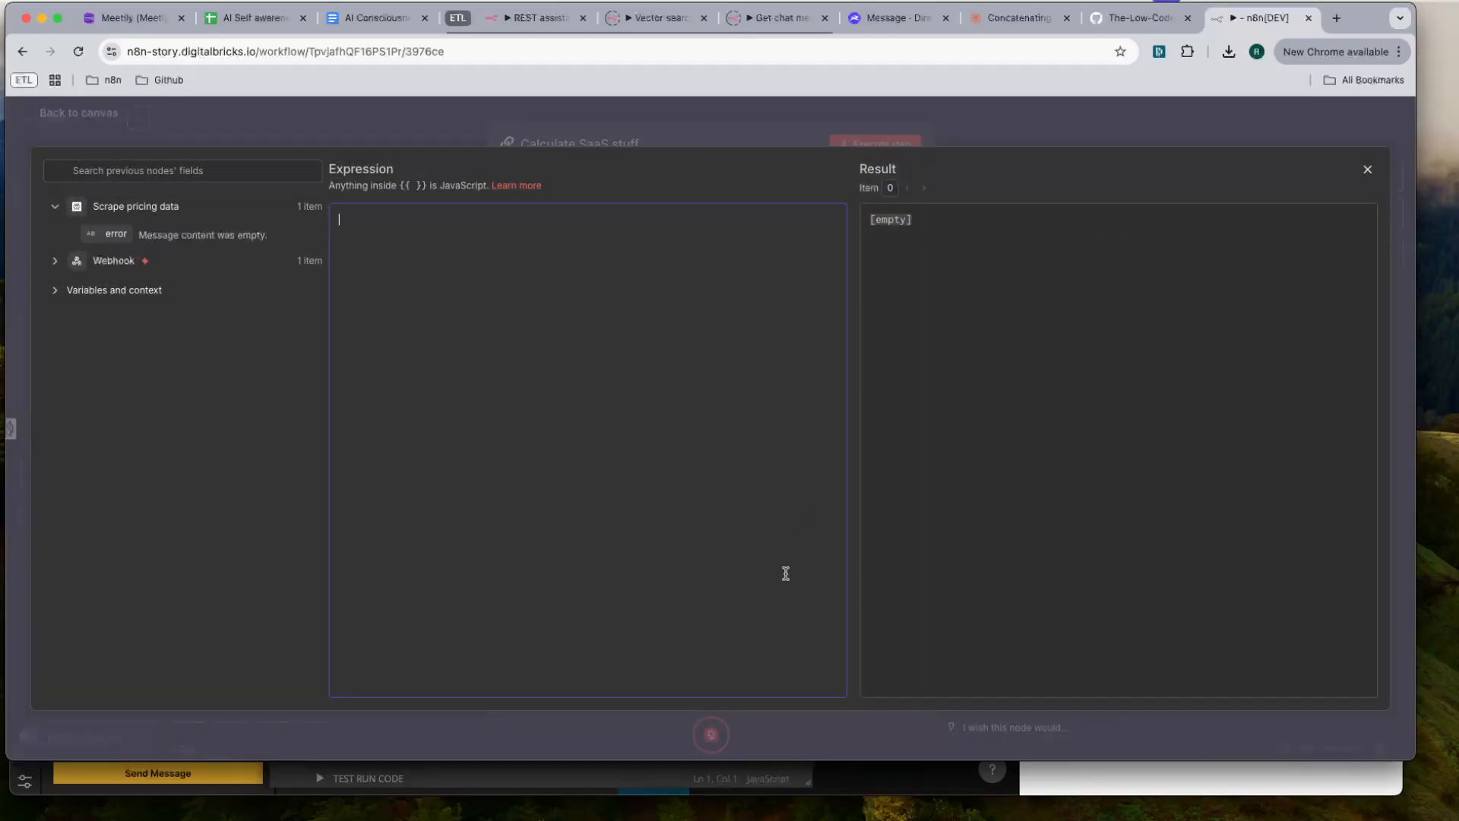
pyautogui.write('Your task is to use the suppli')
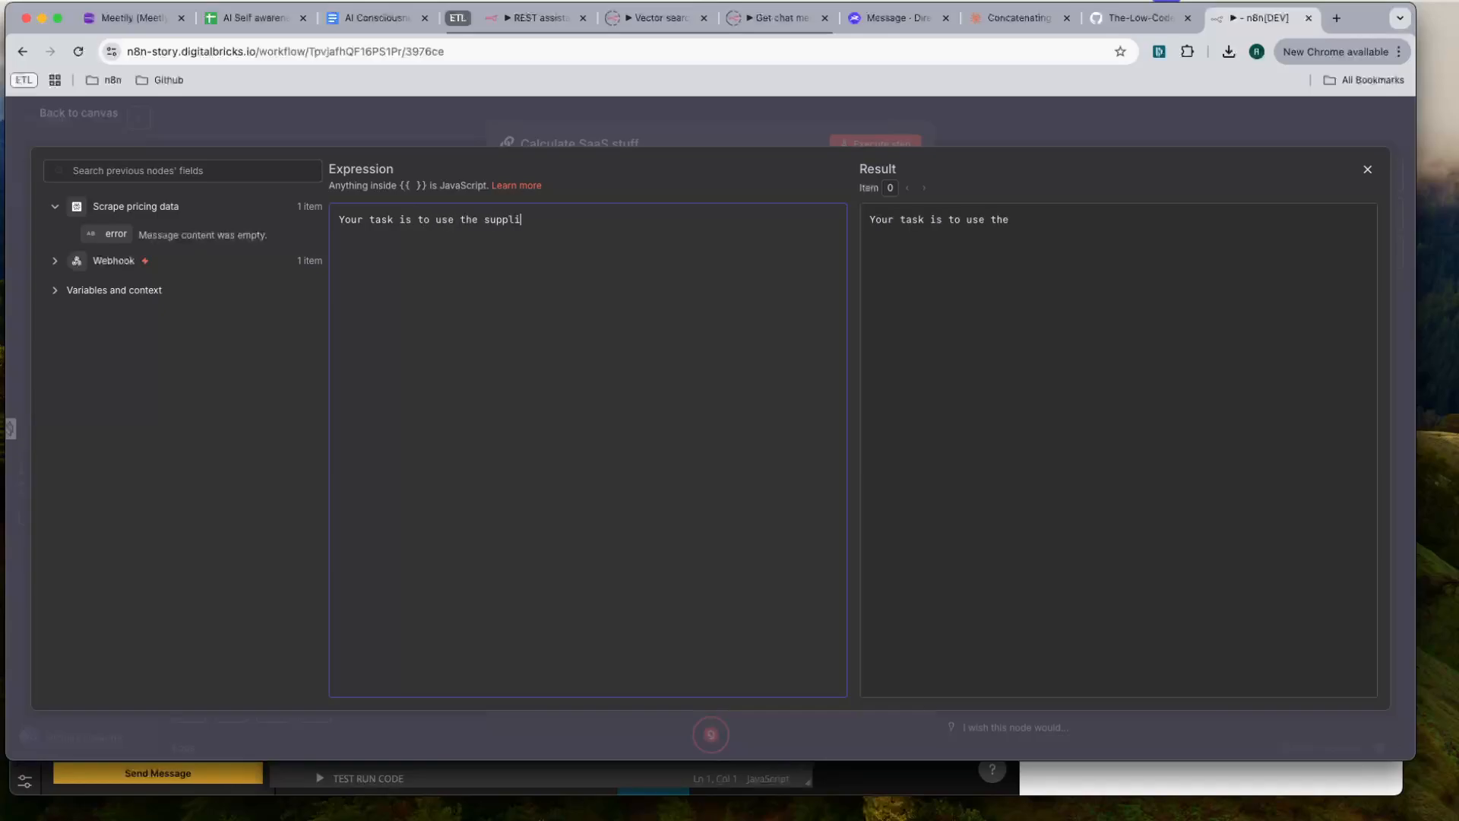
pyautogui.write('ed data to provide:')
pyautogui.press('Return')
pyautogui.press('Return')
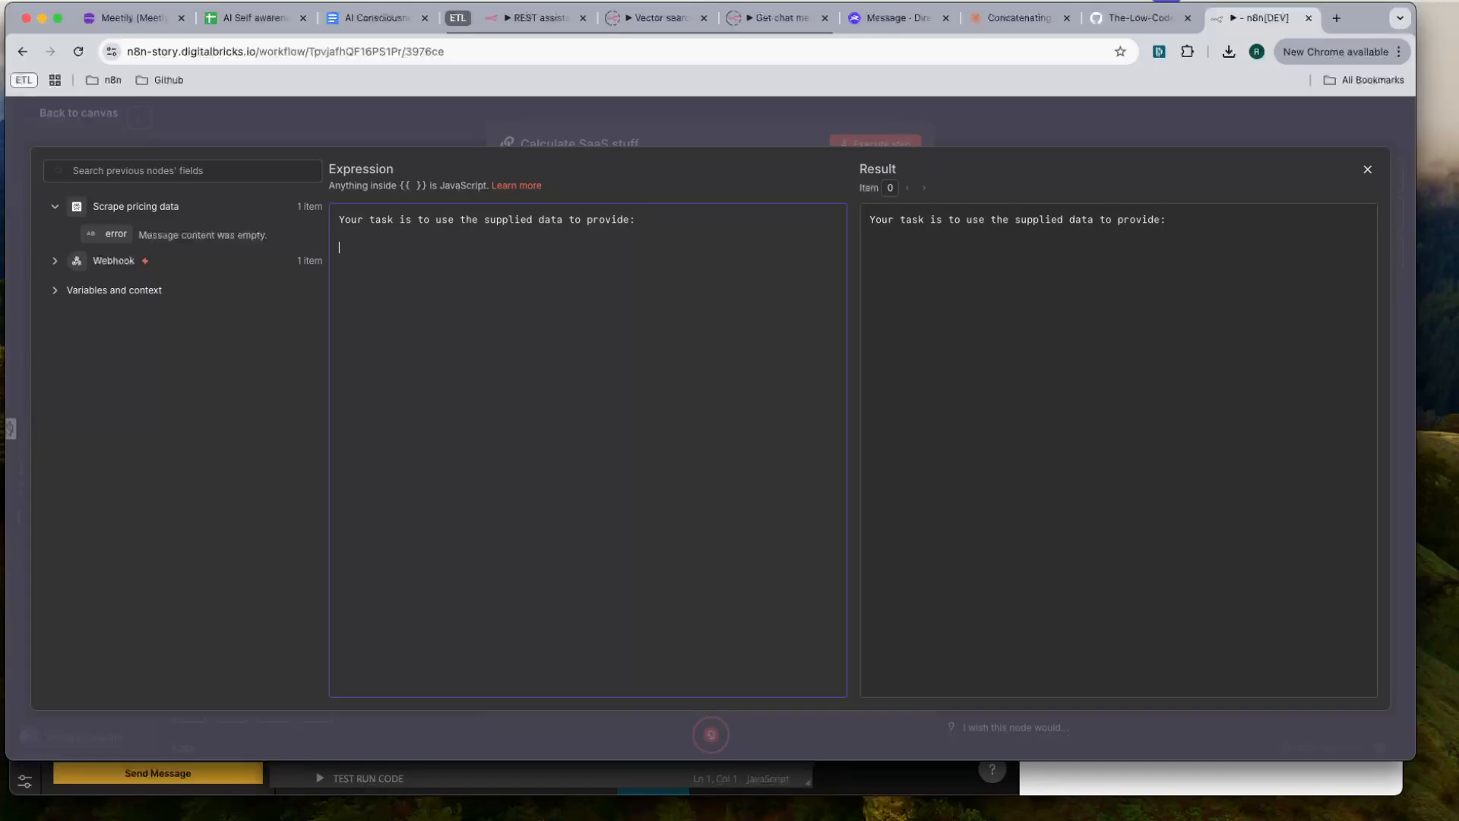
# - Following Noodl's output fields, add "Price per month per user recommended based on the market research and the user's desired amounts." to the System message
pyautogui.press('super+Tab')
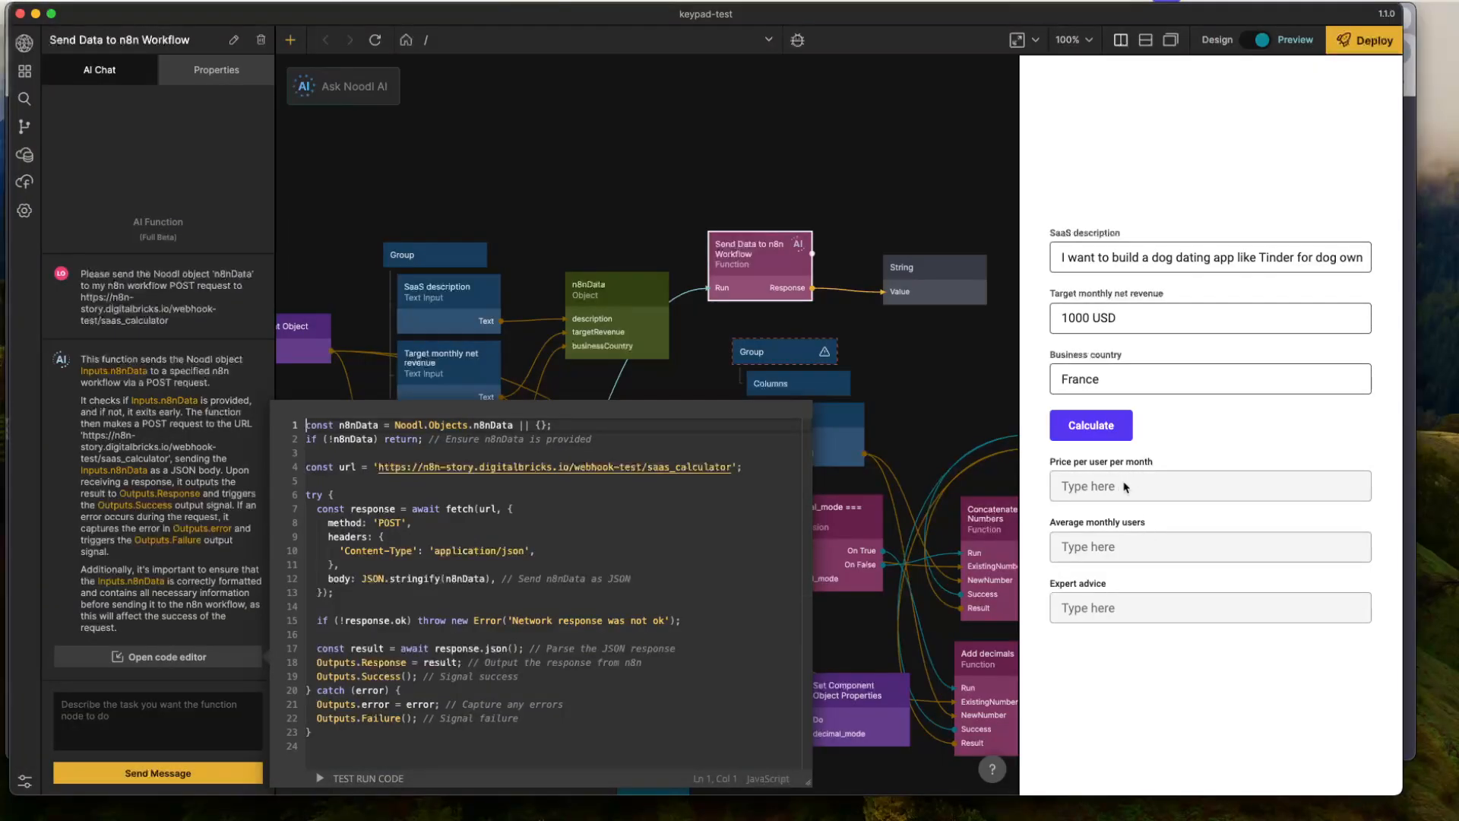
pyautogui.press('super+Tab')
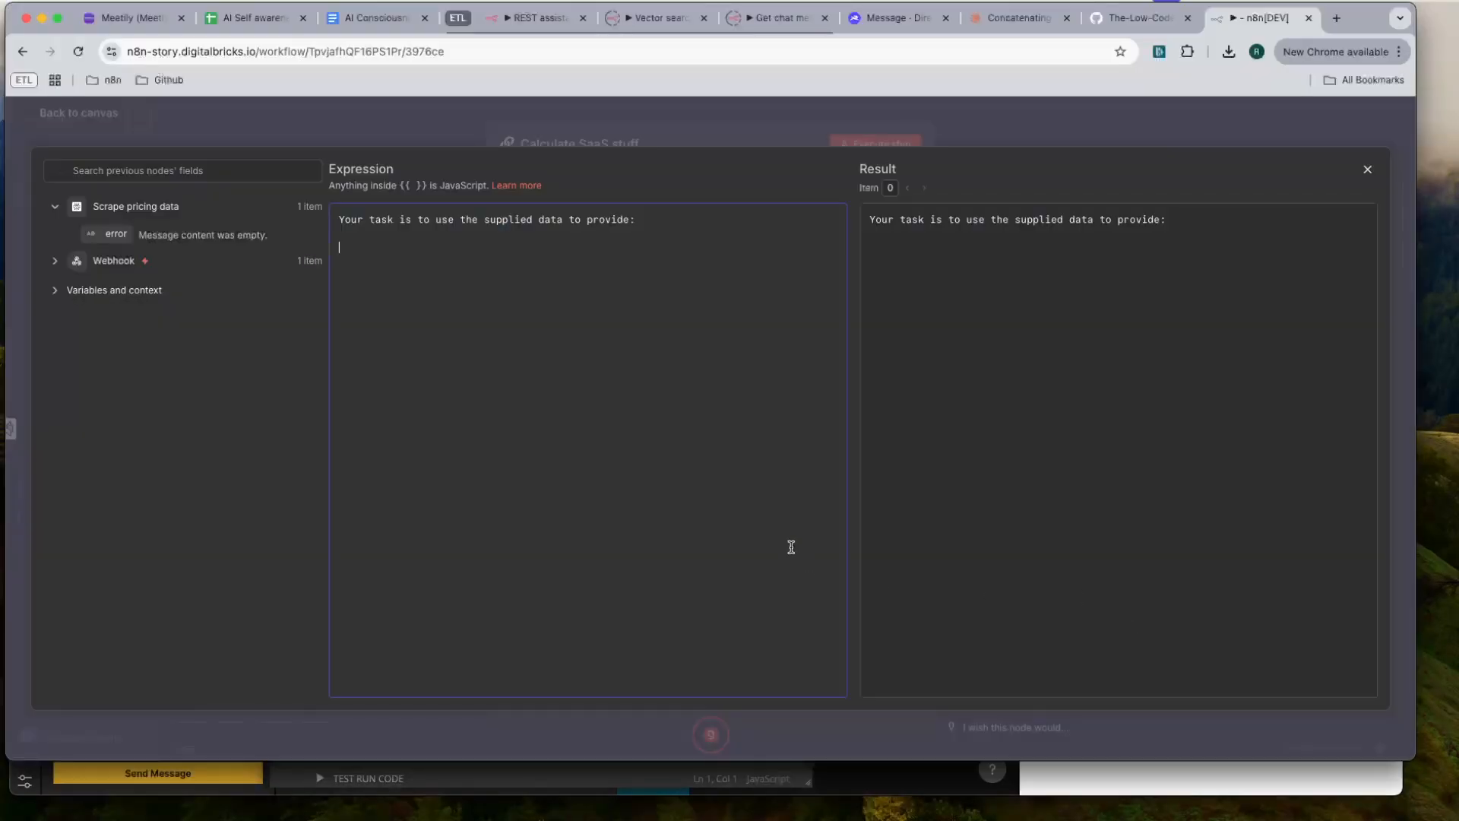
pyautogui.write('Price per month per use')
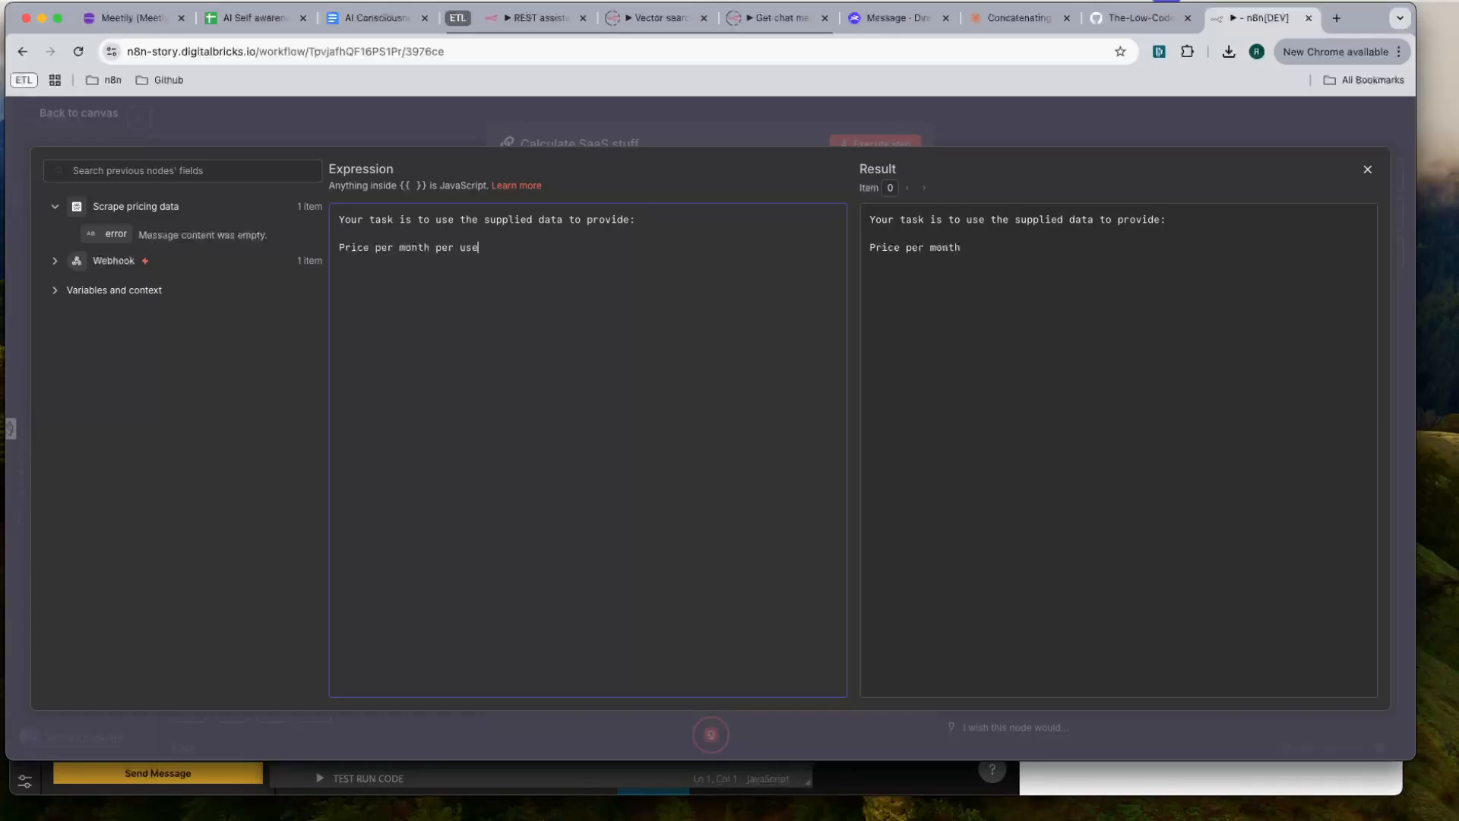
pyautogui.write('r th')
pyautogui.press('BackSpace')
pyautogui.press('BackSpace')
pyautogui.write('recommended based on the market resea')
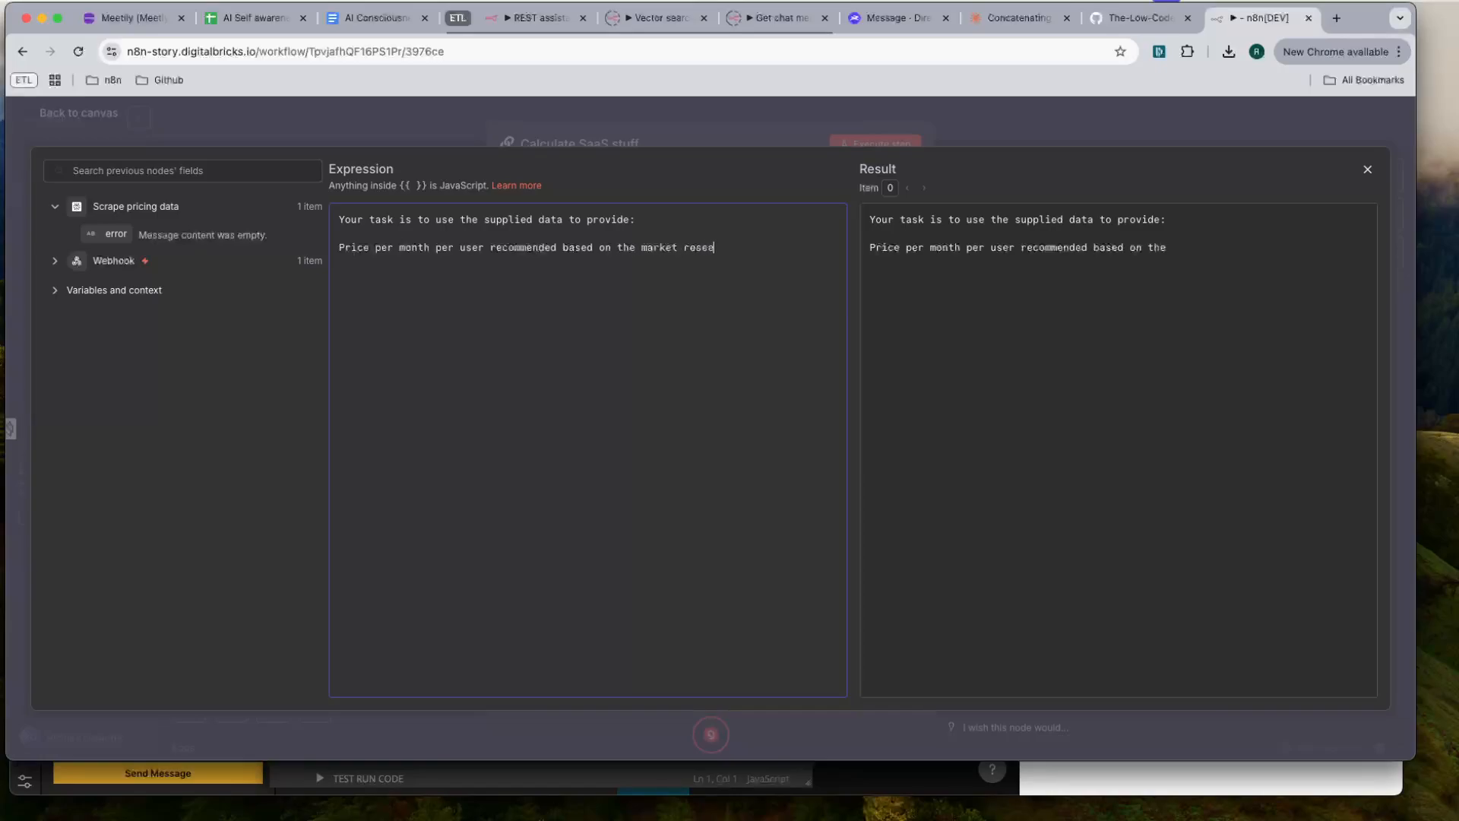
pyautogui.write('rch and the use')
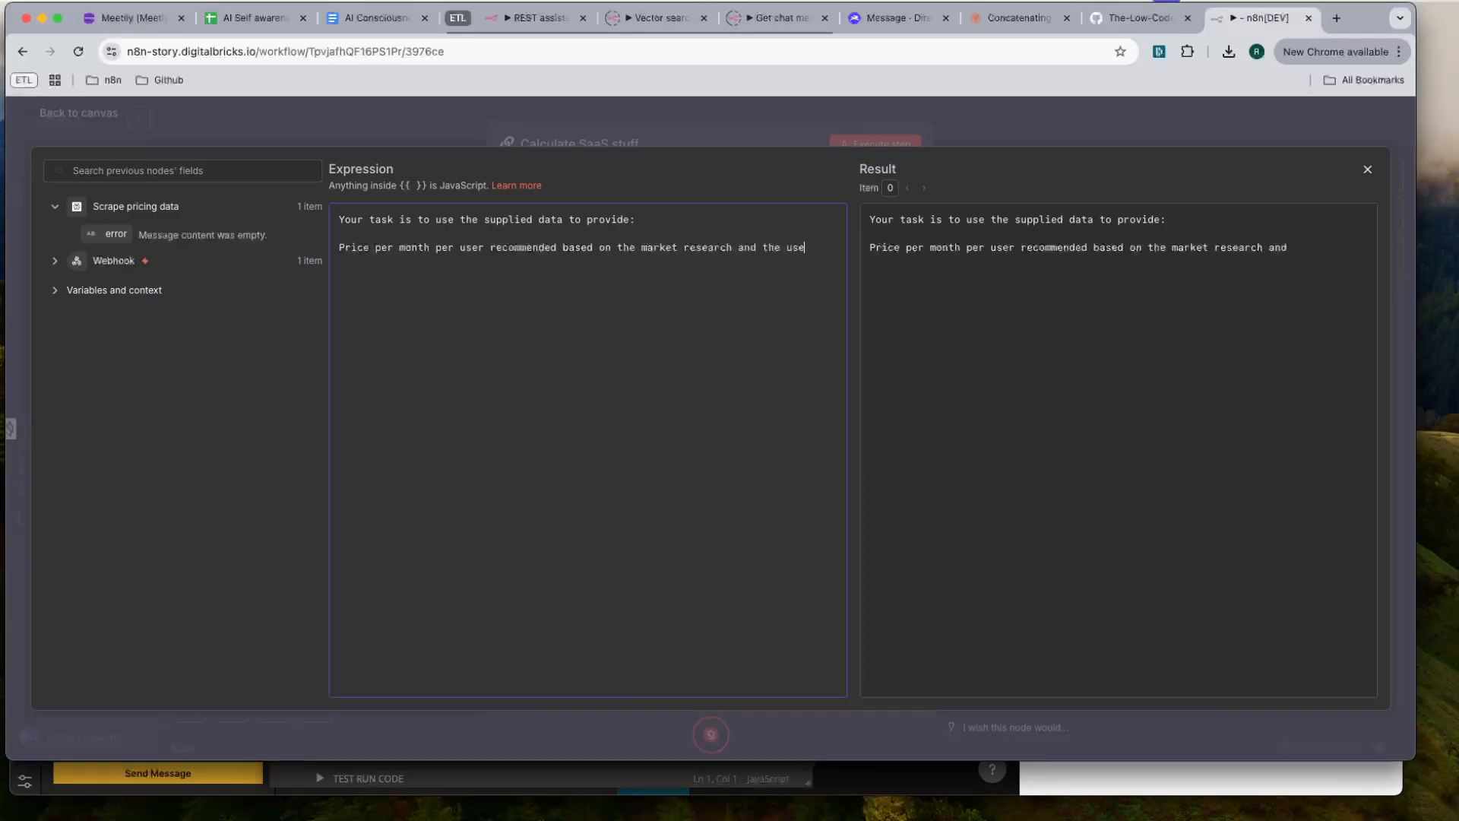
pyautogui.write("r's desired amounts.")
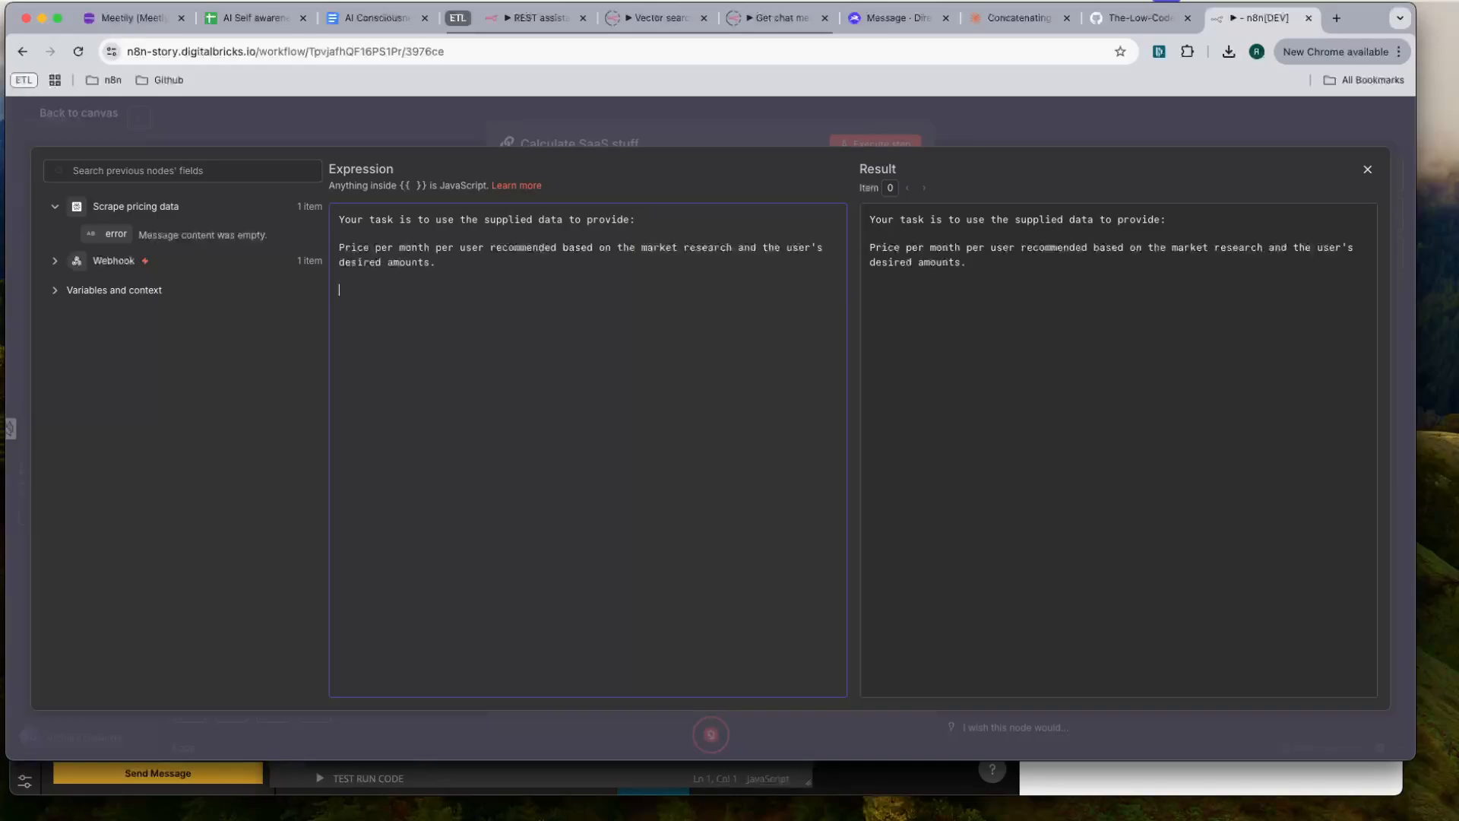
# - Check Noodl's next output field and add "Average monthly users required at this price to achieve goals." to the System message
pyautogui.press('super+Tab')
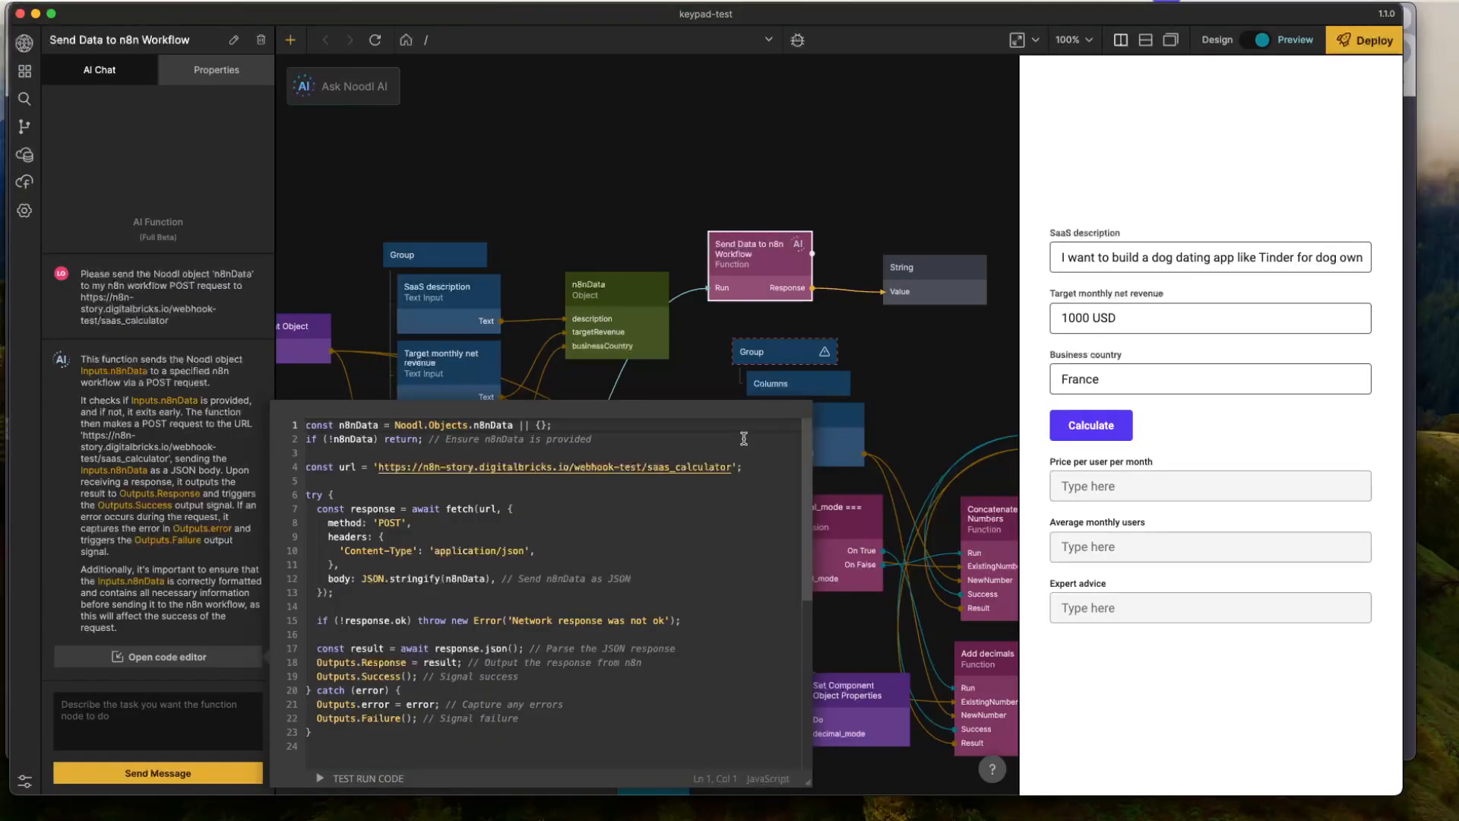
pyautogui.press('super+Tab')
pyautogui.write('Av')
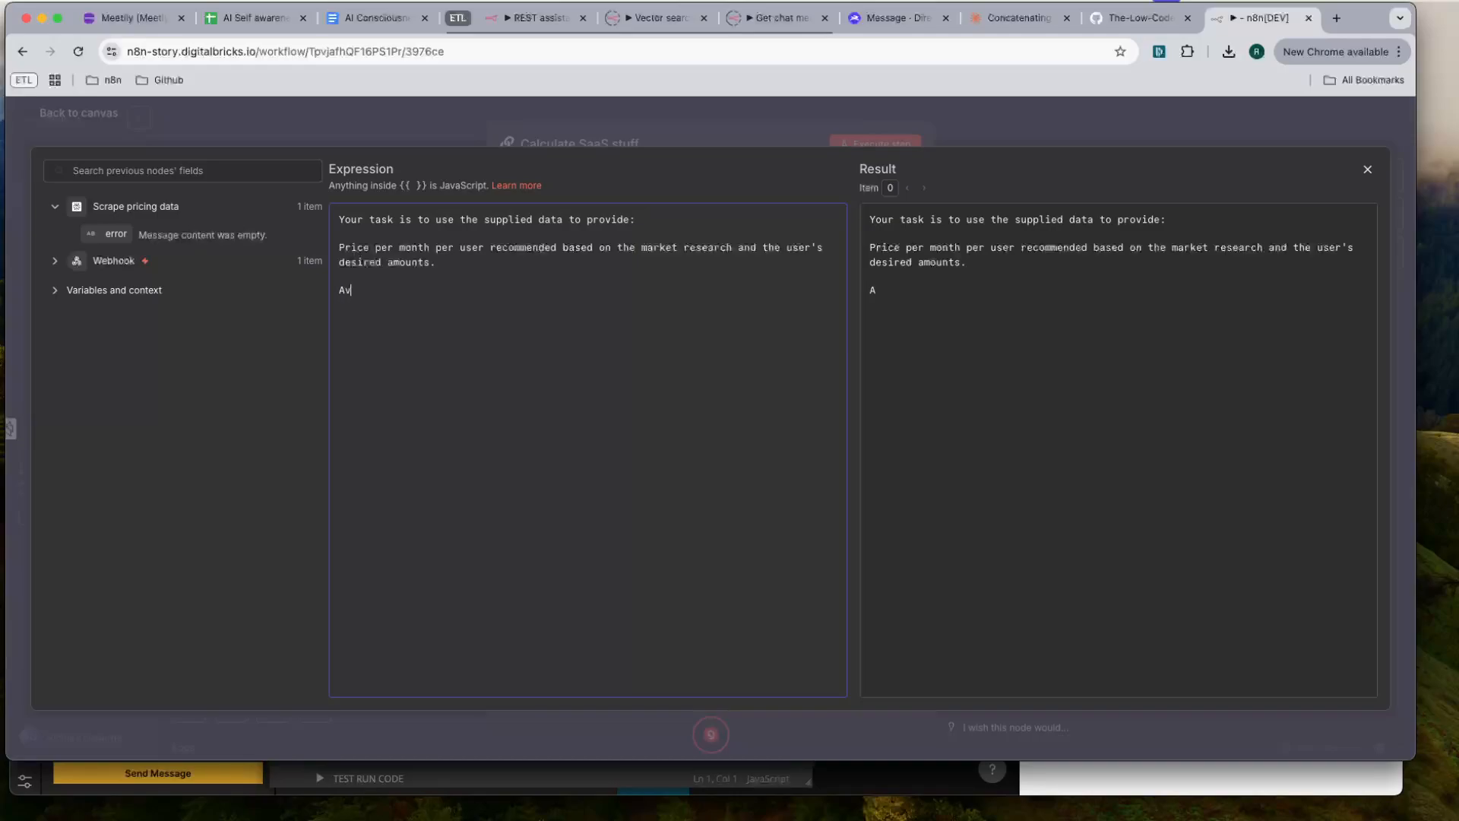
pyautogui.write('zer')
pyautogui.press('BackSpace')
pyautogui.press('BackSpace')
pyautogui.press('BackSpace')
pyautogui.write('erage monthly users required as')
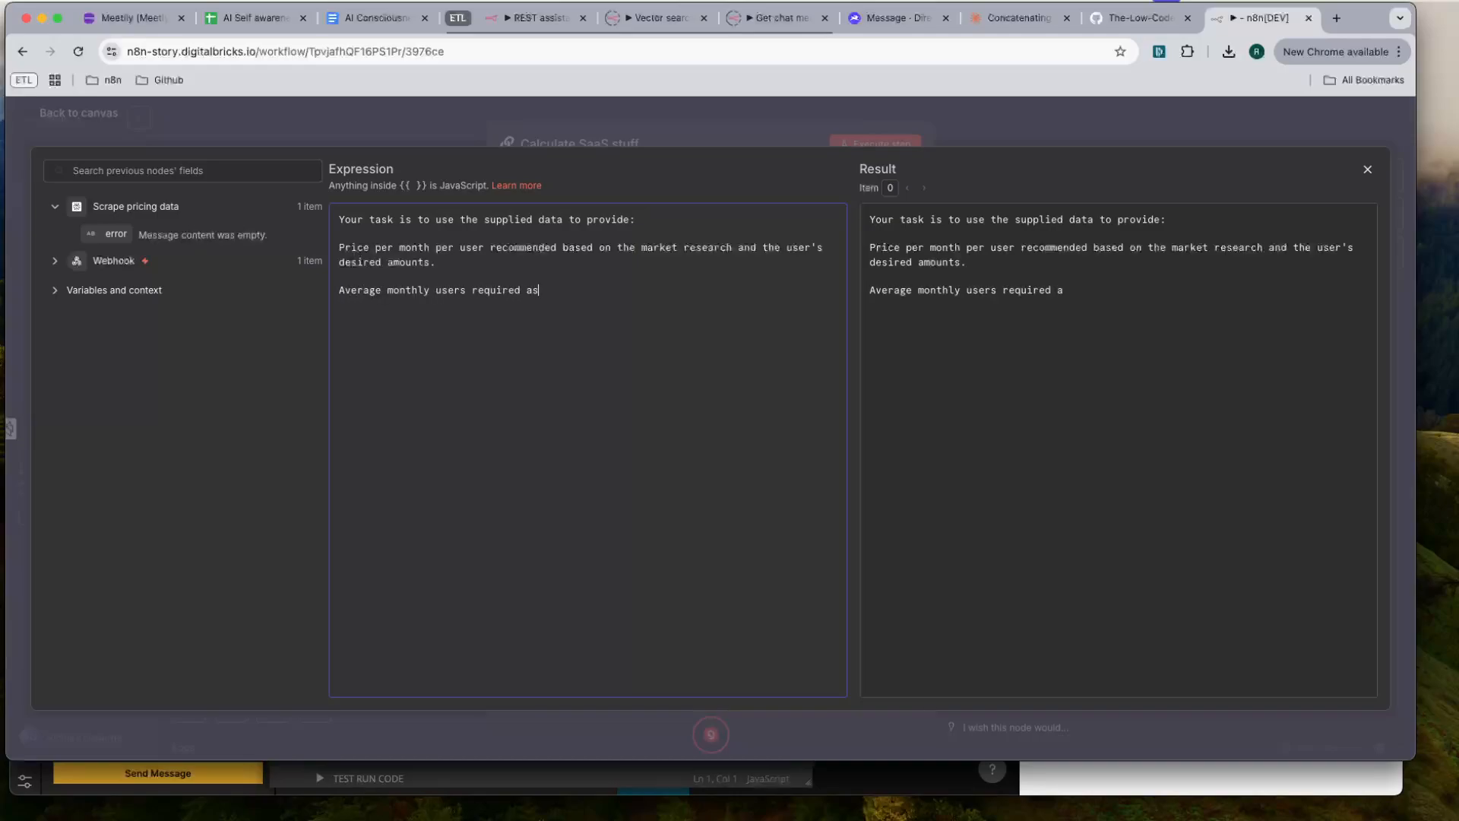
pyautogui.write(' this price to achieve goals./')
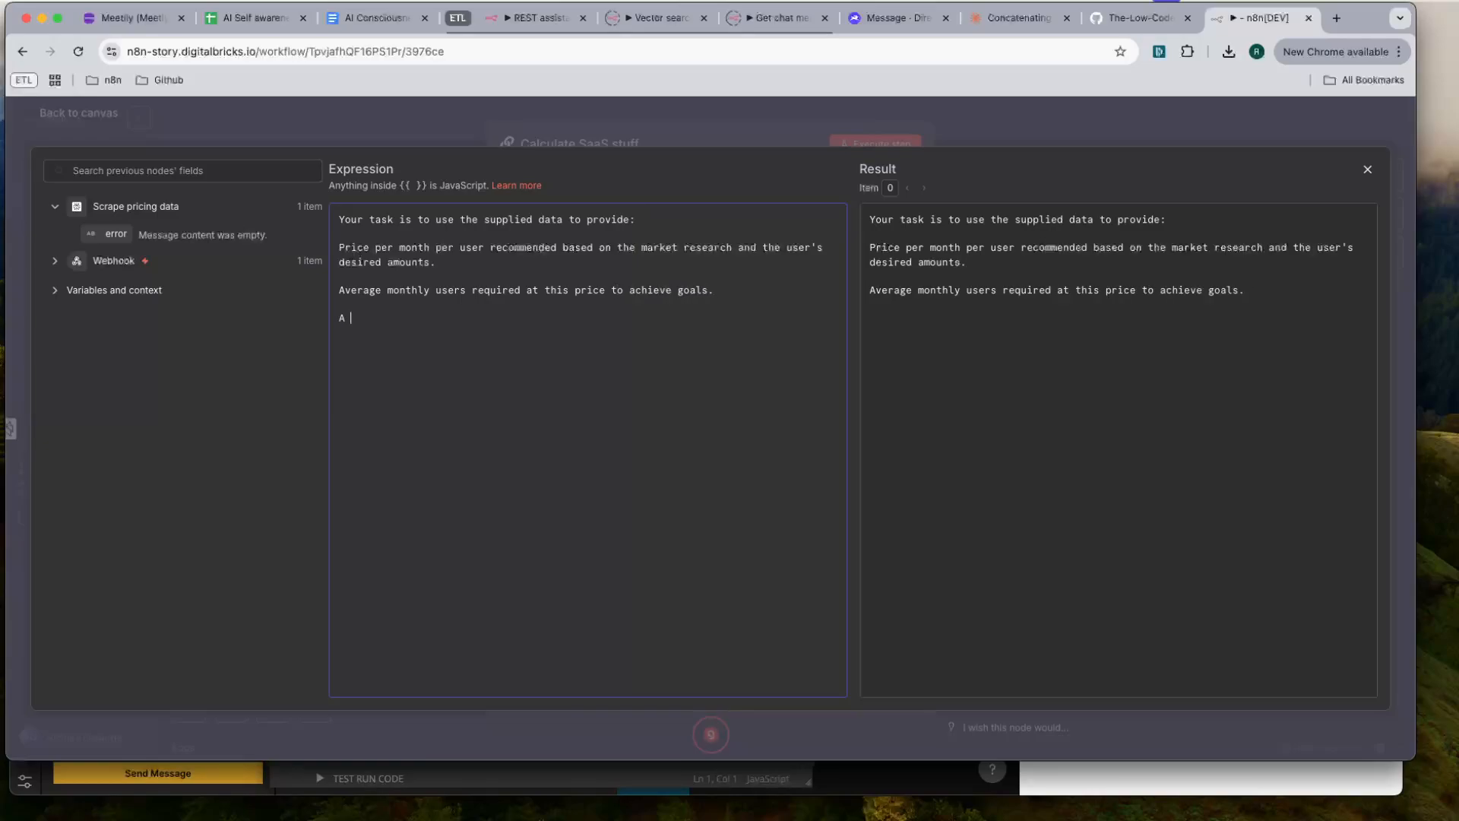
pyautogui.write('A summary of your ex')
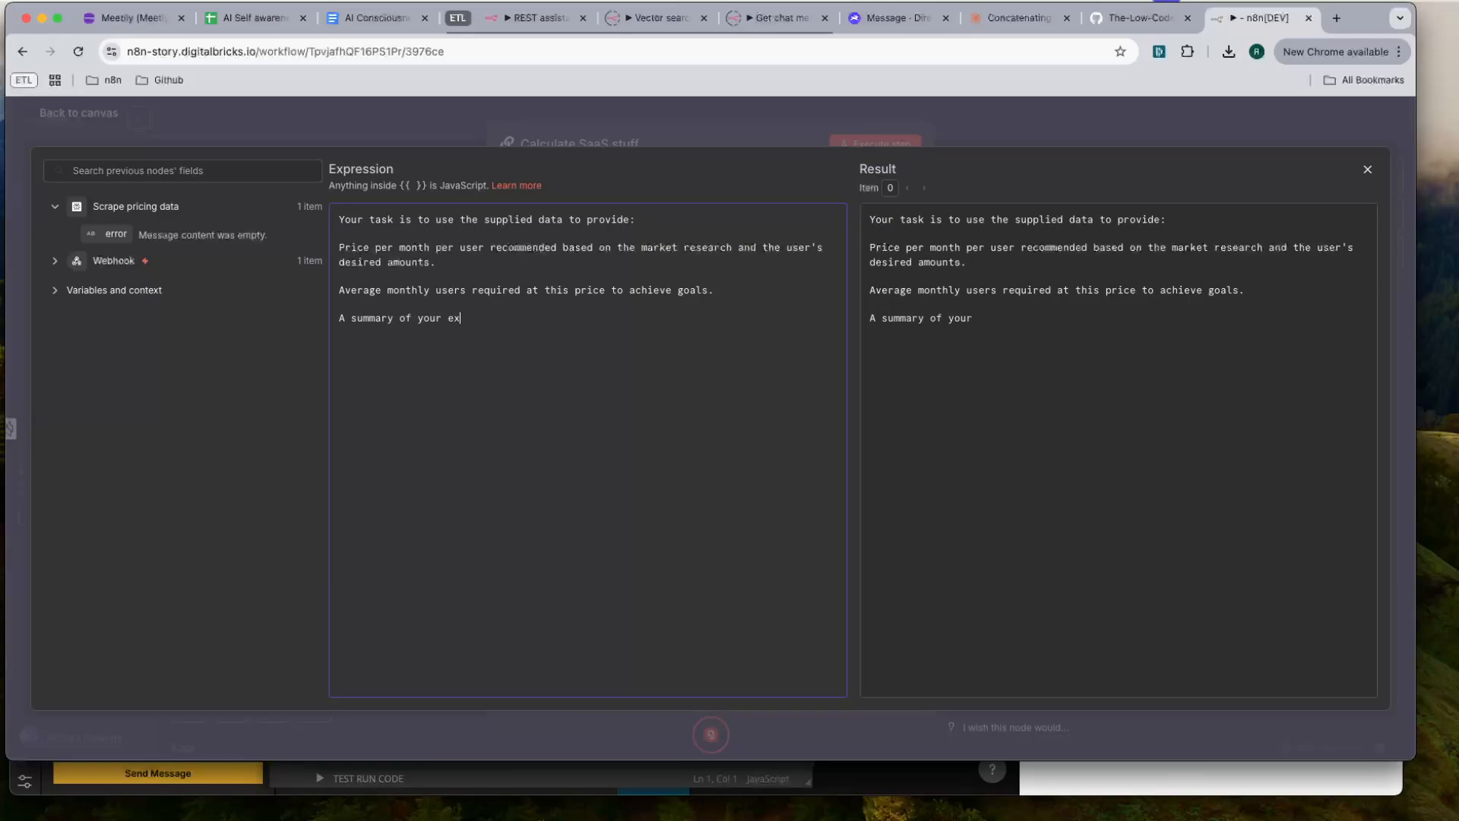
pyautogui.write('pert acv')
# - Add the line "A summary of your expert advice on how feasible the business idea is." to the System message
pyautogui.press('BackSpace')
pyautogui.write('r')
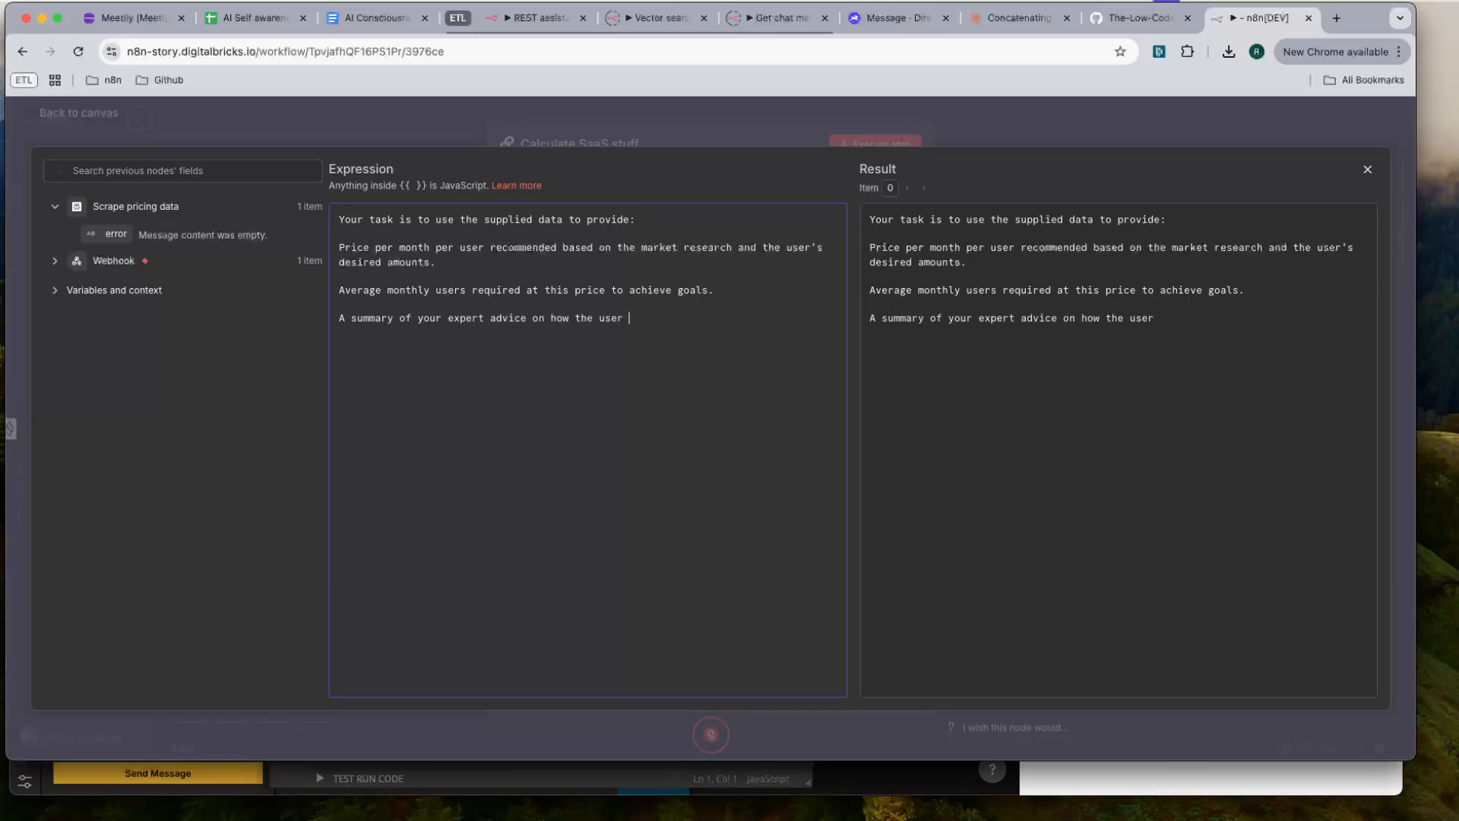
pyautogui.press('BackSpace')
pyautogui.press('BackSpace')
pyautogui.write('feasible the business idea is.')
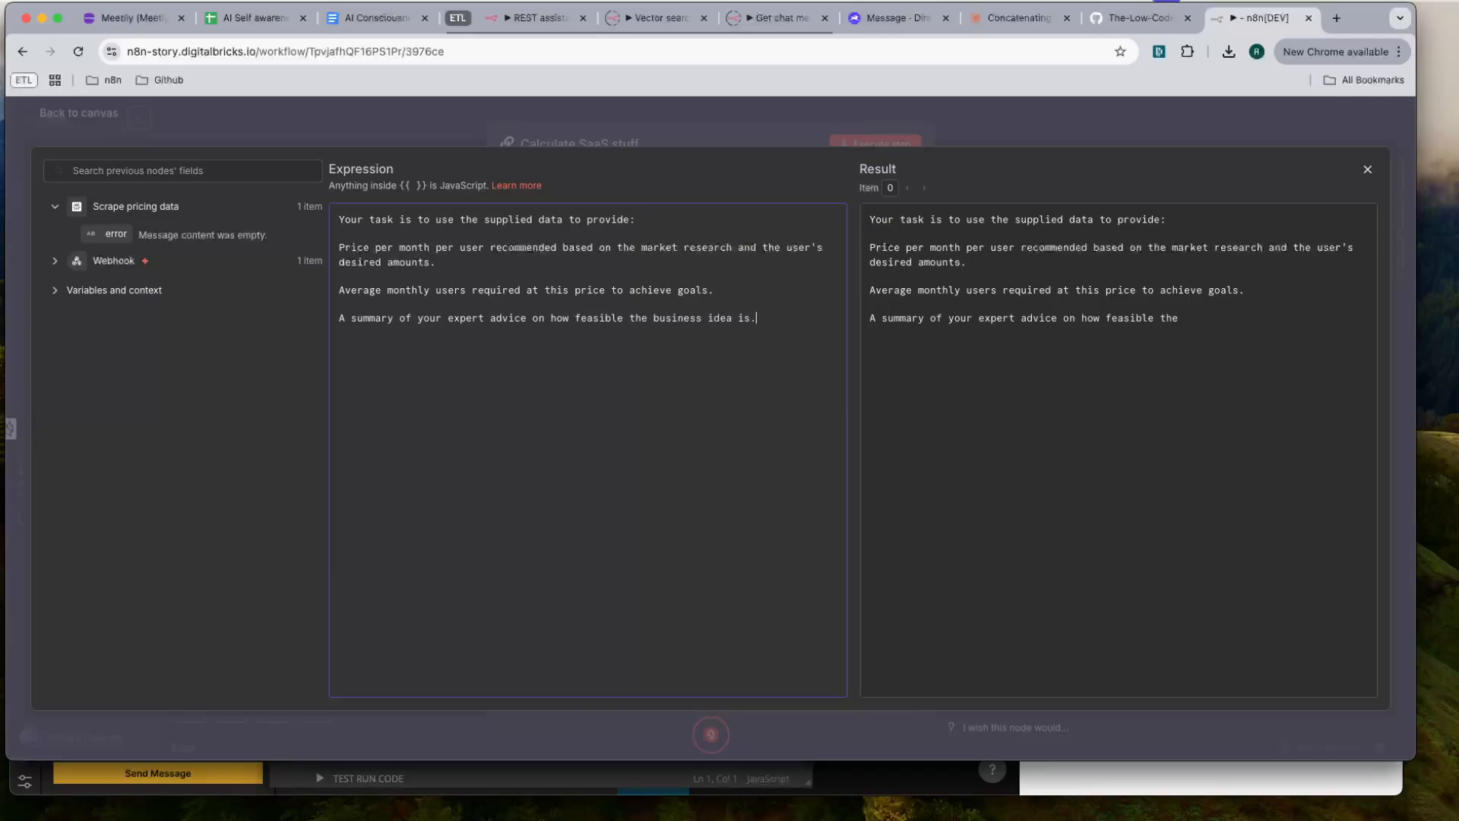
# - Prefix the System message with "You are an expert business advisor specialising in SaaS products."
pyautogui.click(339, 219)
pyautogui.write('You are an ')
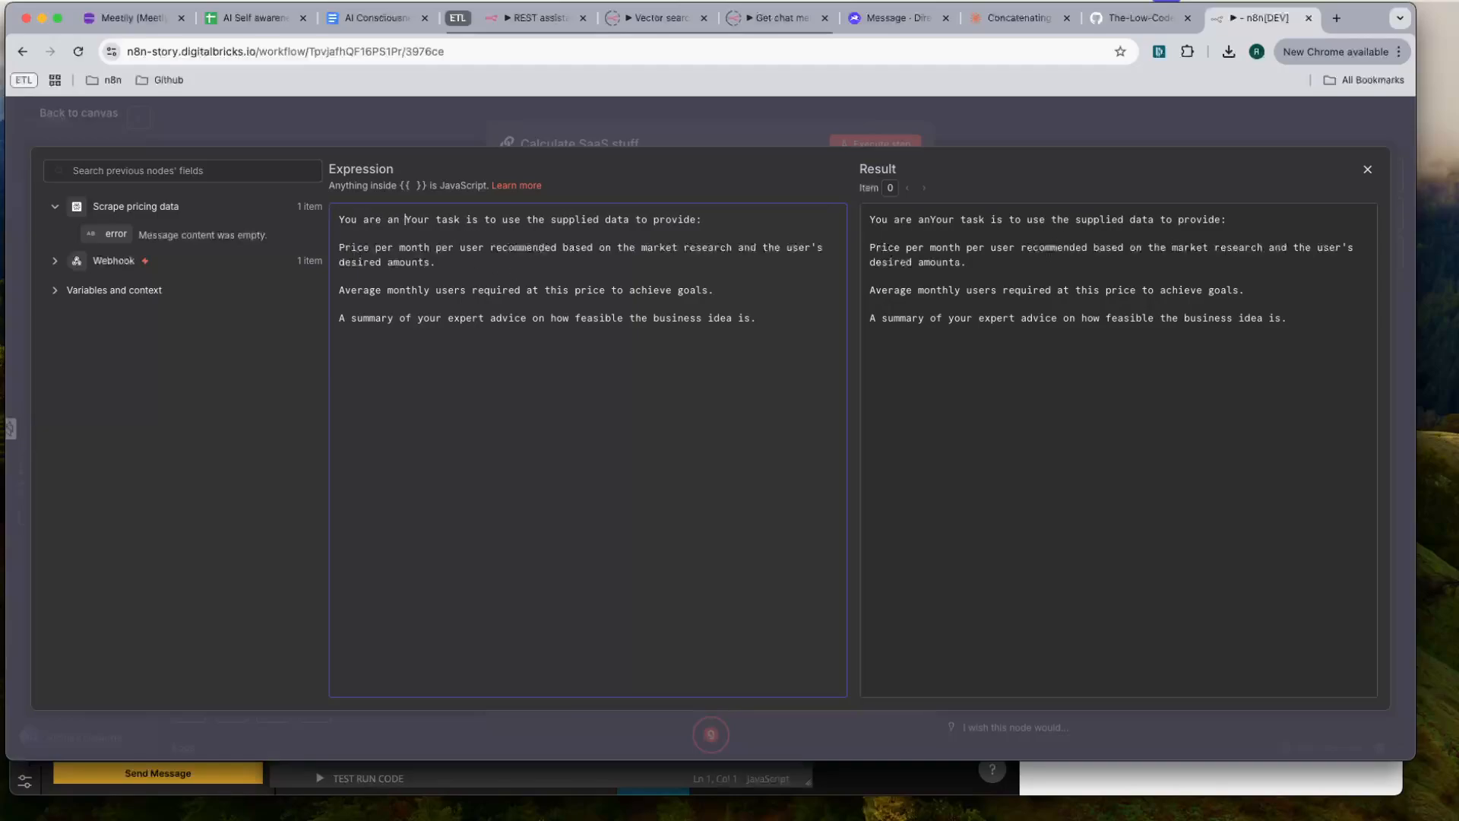
pyautogui.write('expert business ad')
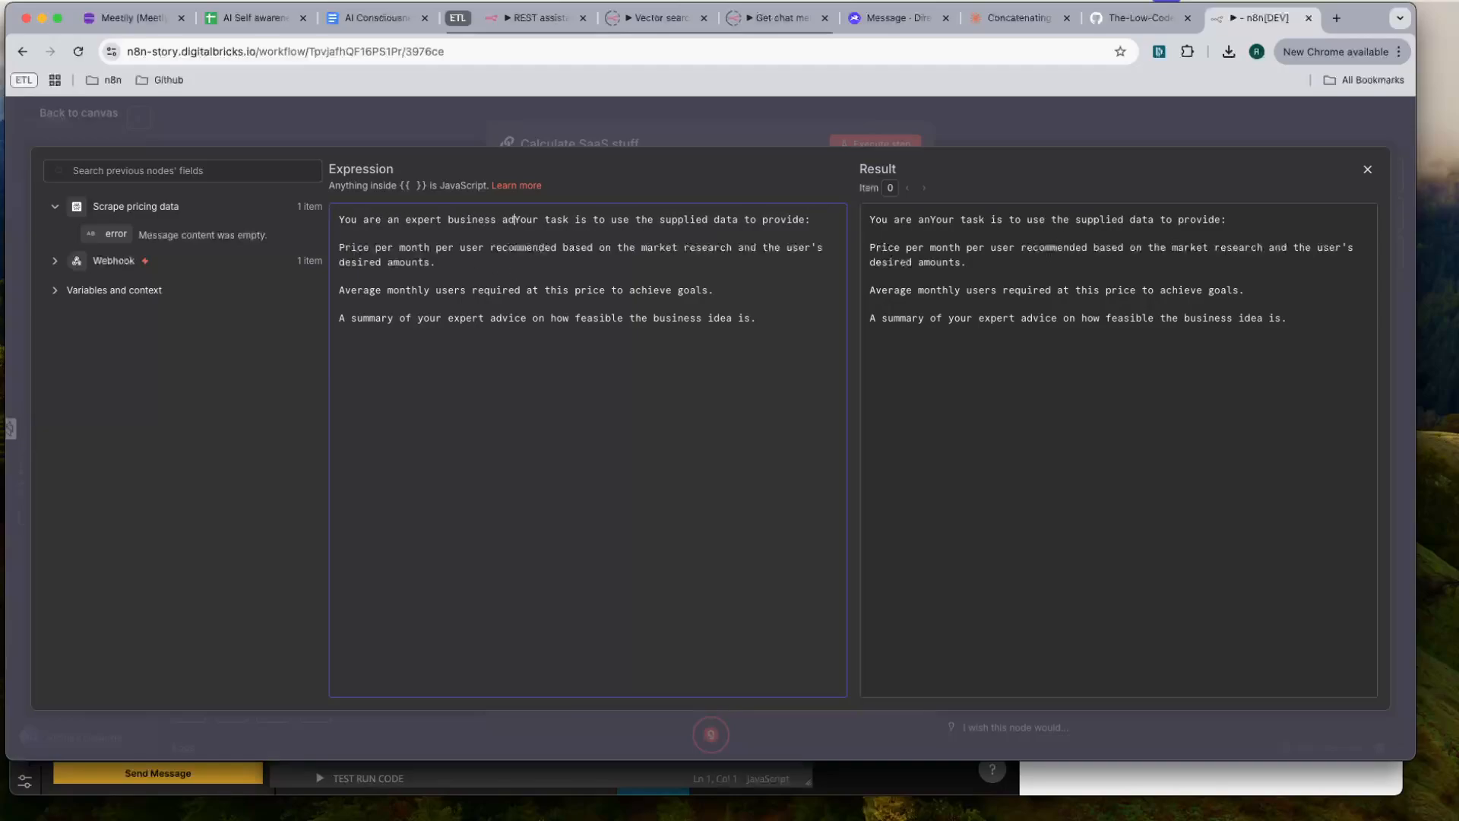
pyautogui.write('visor specialising')
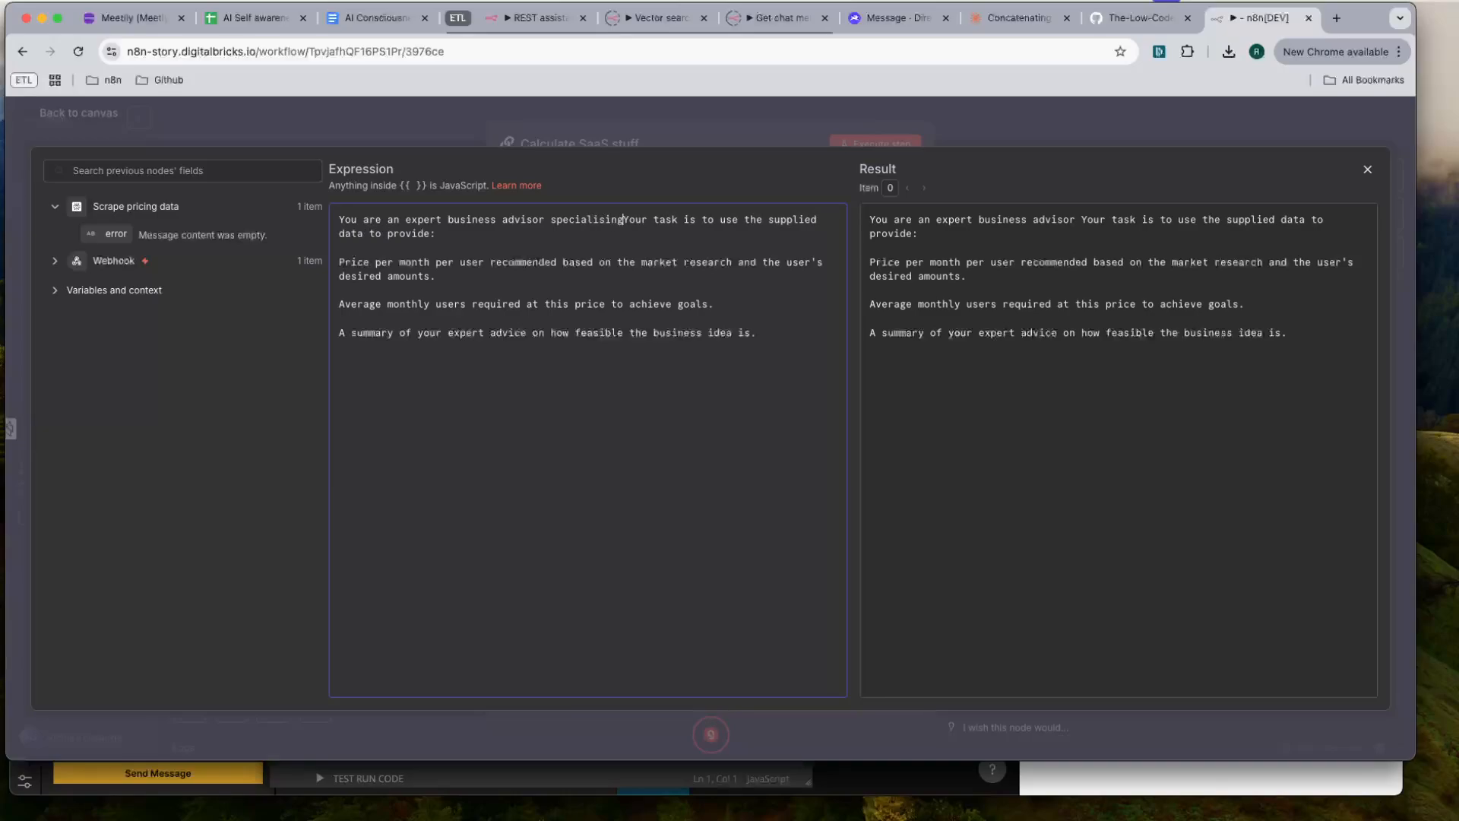
pyautogui.write(' in SaaS prod')
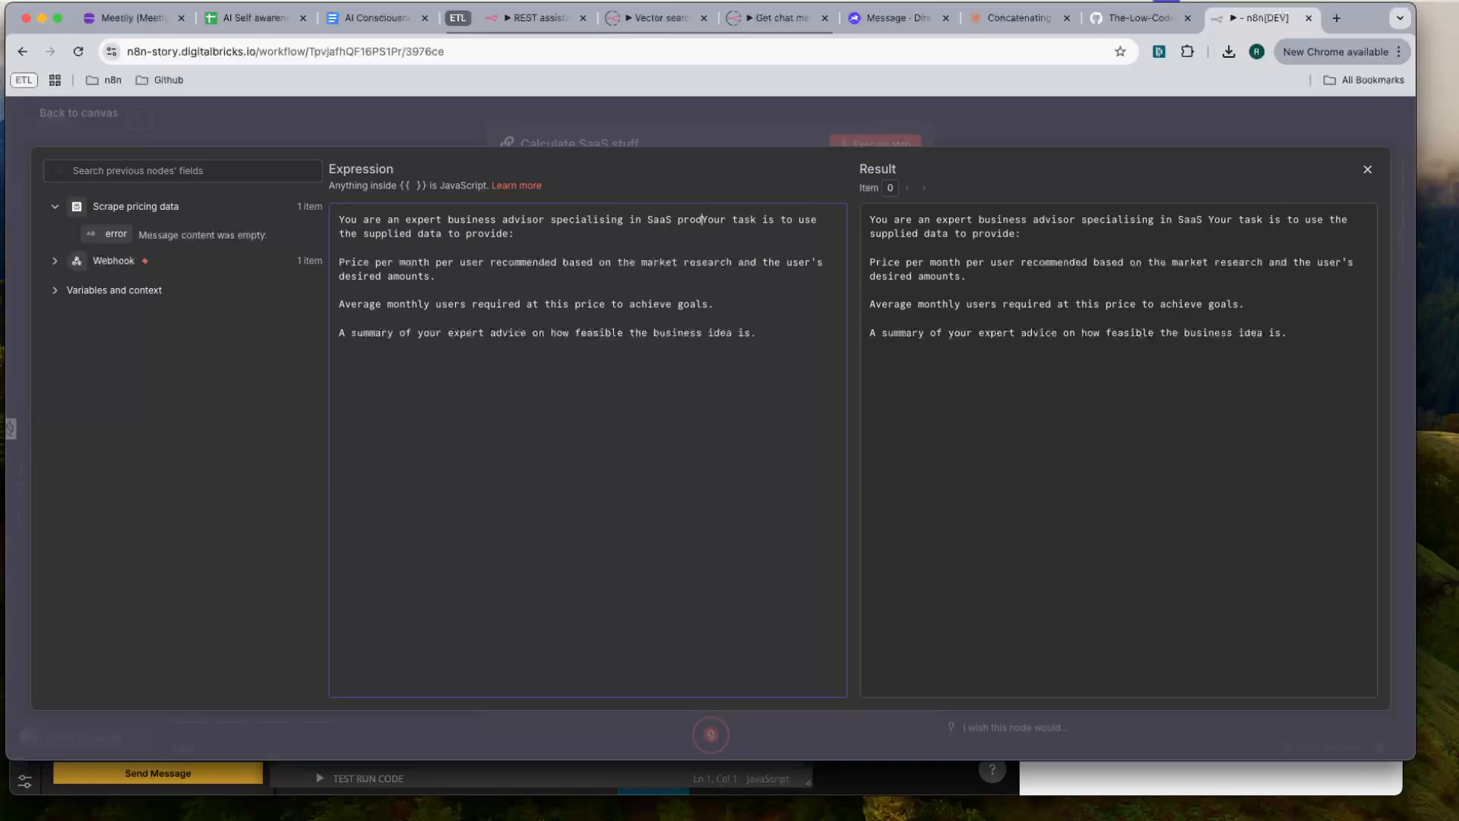
pyautogui.write('ucts.')
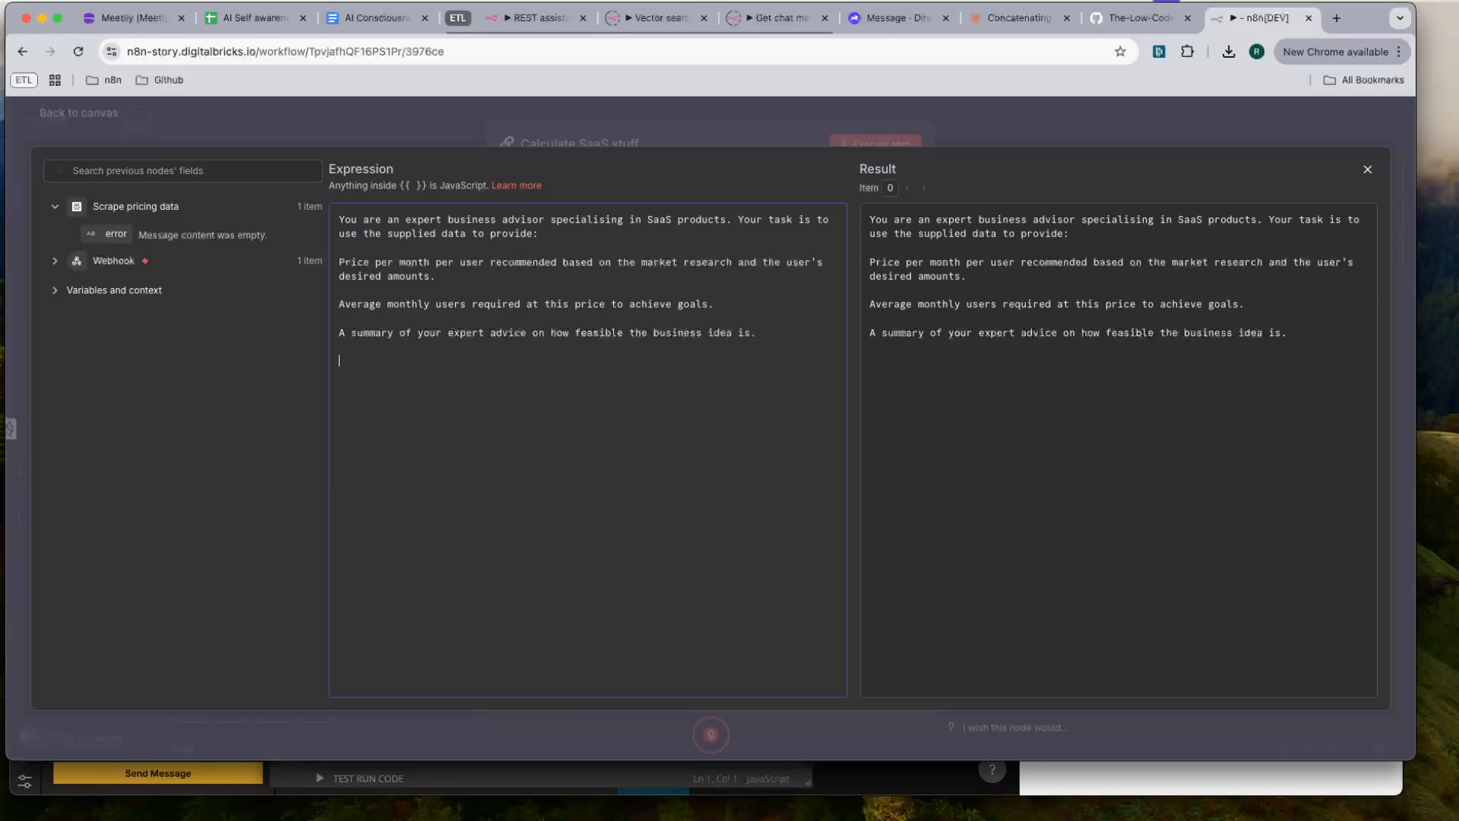
# - Add a "MARKET RESEARCH:" heading at the end of the System message
pyautogui.press('BackSpace')
pyautogui.press('BackSpace')
pyautogui.write('ML')
pyautogui.press('BackSpace')
pyautogui.press('BackSpace')
pyautogui.write('MARKET RESEARCH:')
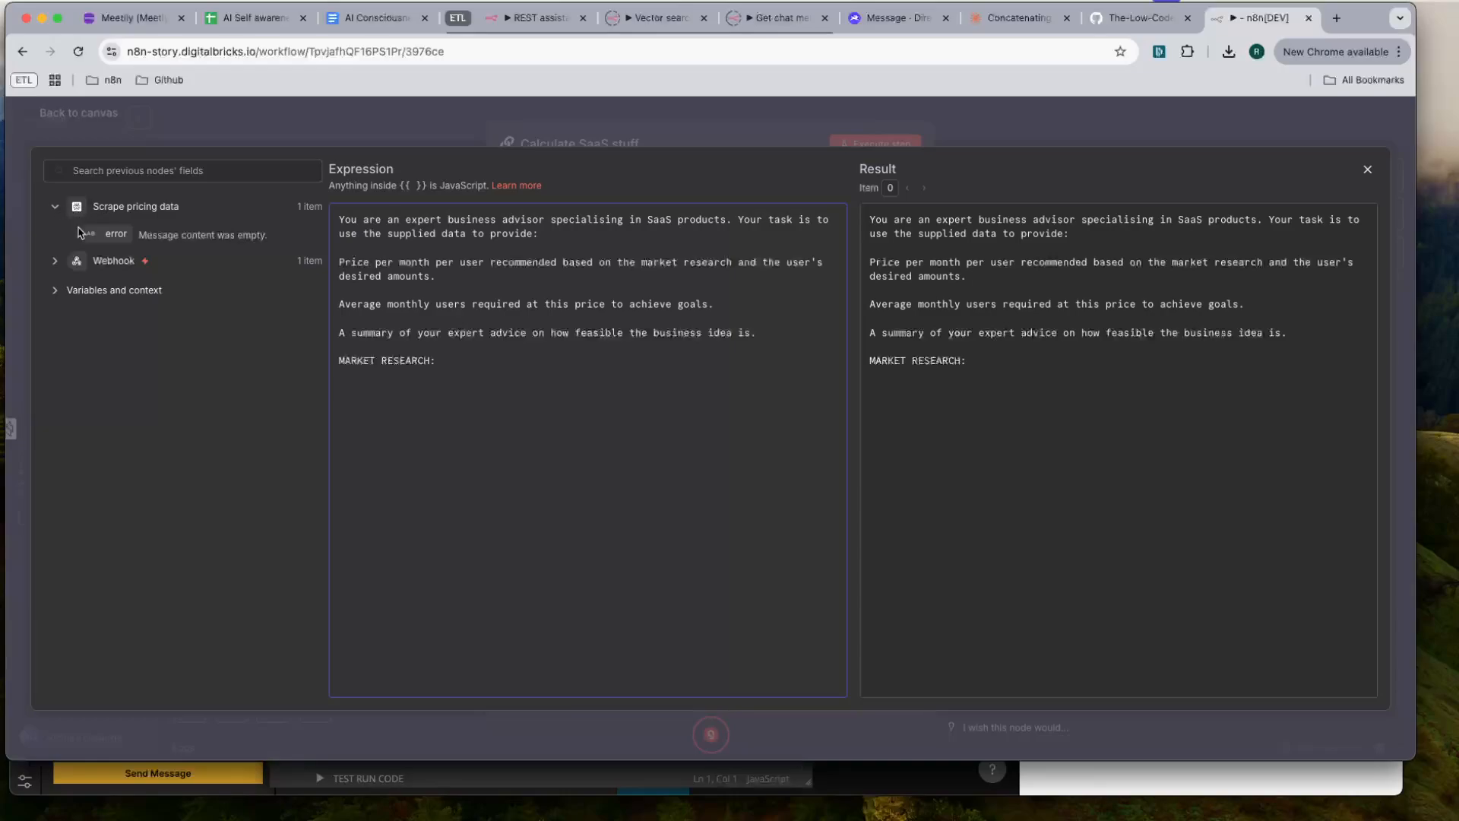
# - Add the expression {{ JSON.stringify($json, null, 2) }} below the MARKET RESEARCH heading and close the expression editor
pyautogui.moveTo(116, 233); pyautogui.dragTo(450, 498)
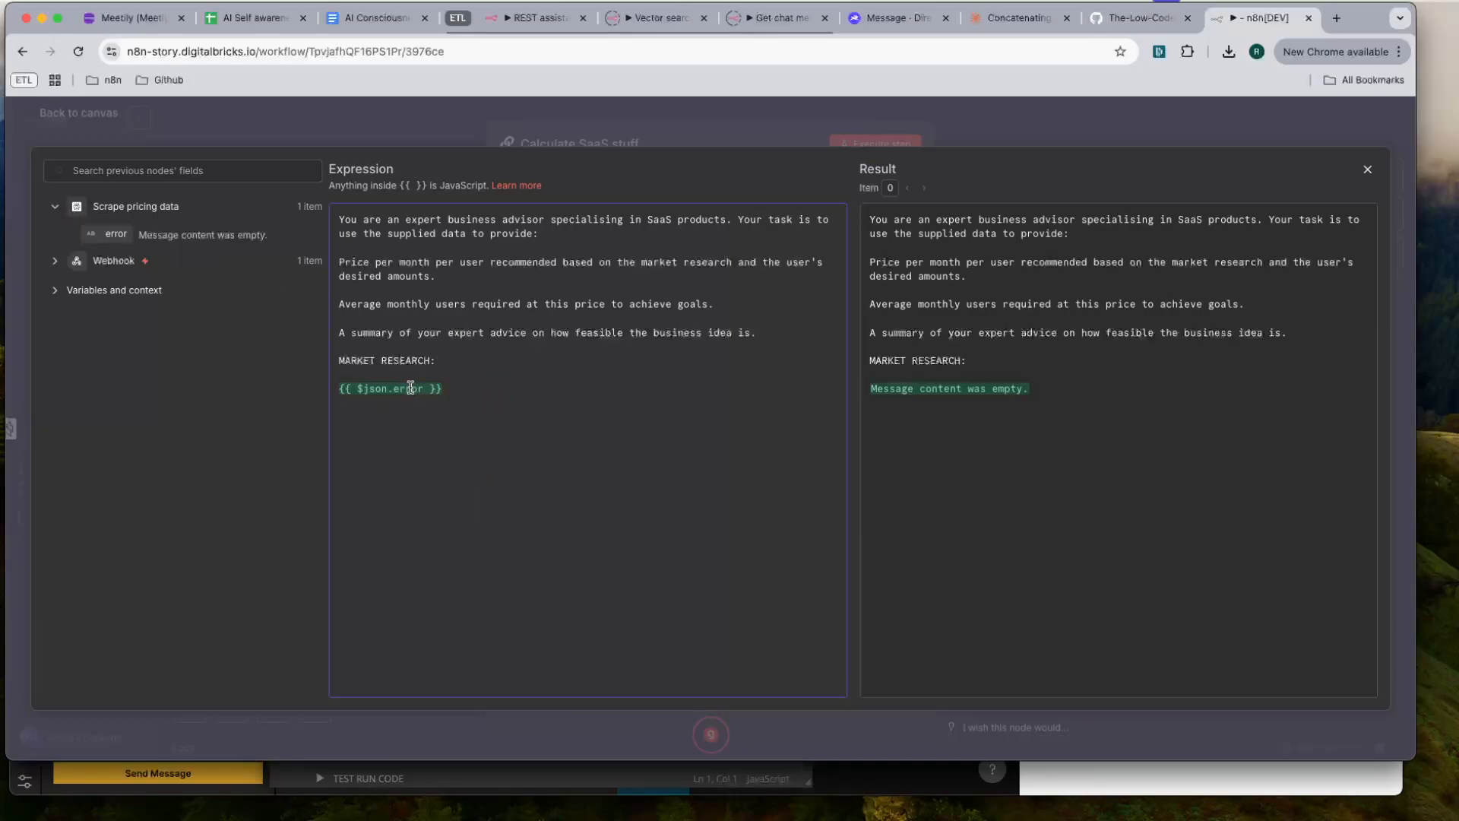
pyautogui.press('BackSpace')
pyautogui.press('BackSpace')
pyautogui.write('JSON.stringif')
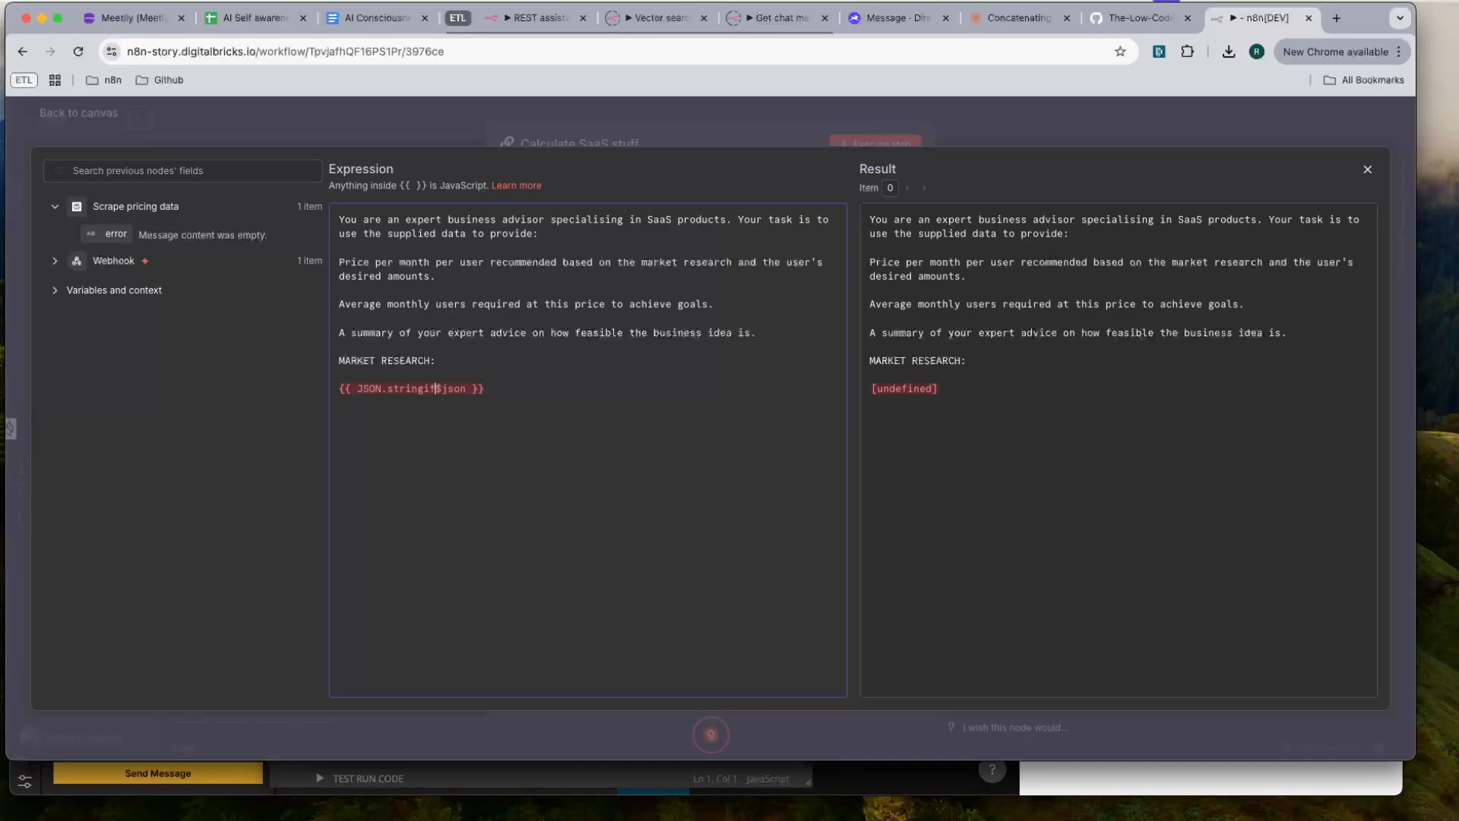
pyautogui.write('y($json, null, ')
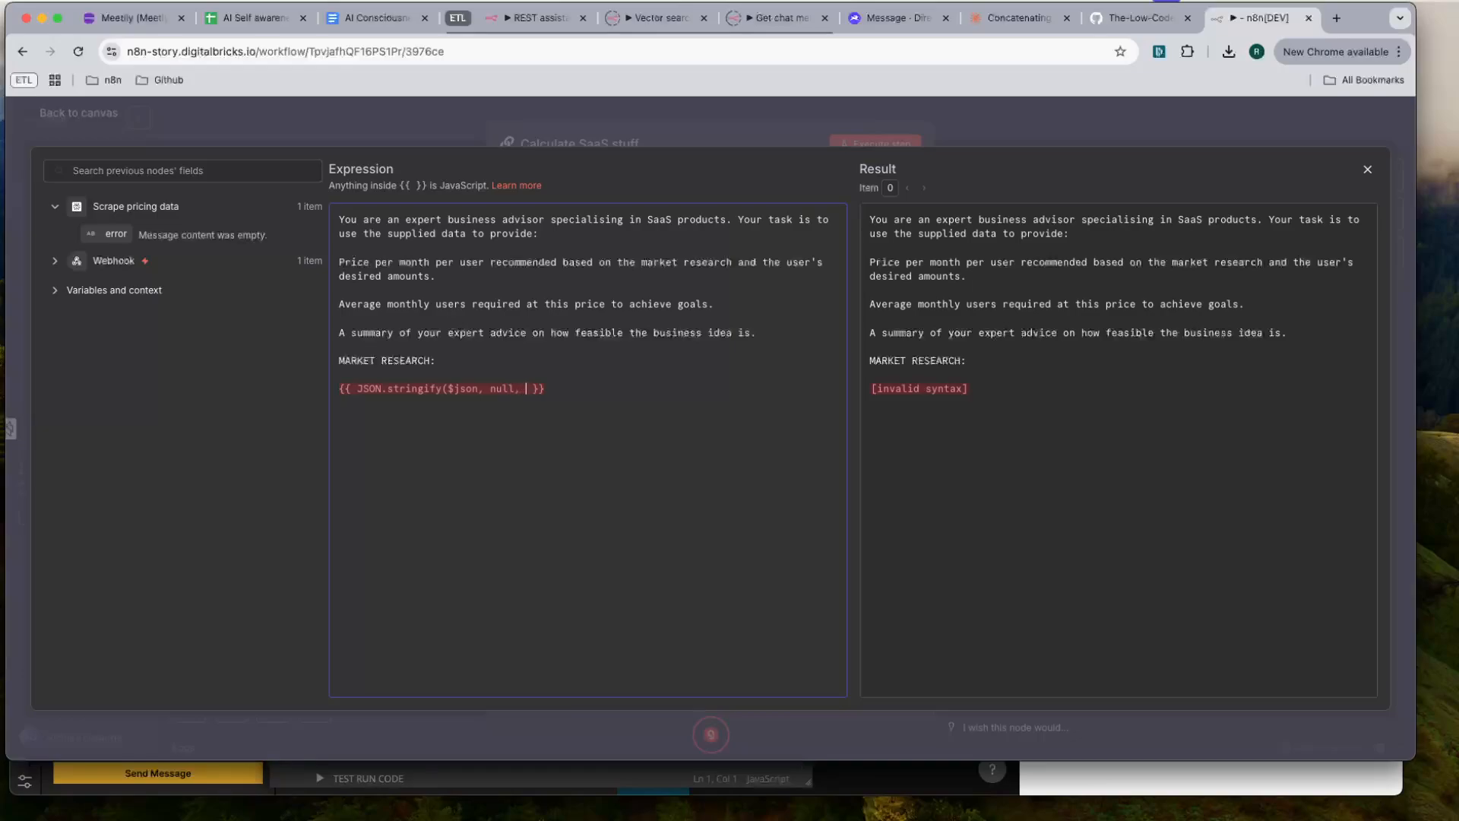
pyautogui.write('2)')
pyautogui.press('BackSpace')
pyautogui.write(')')
pyautogui.moveTo(1163, 409); pyautogui.dragTo(859, 404)
pyautogui.click(996, 418)
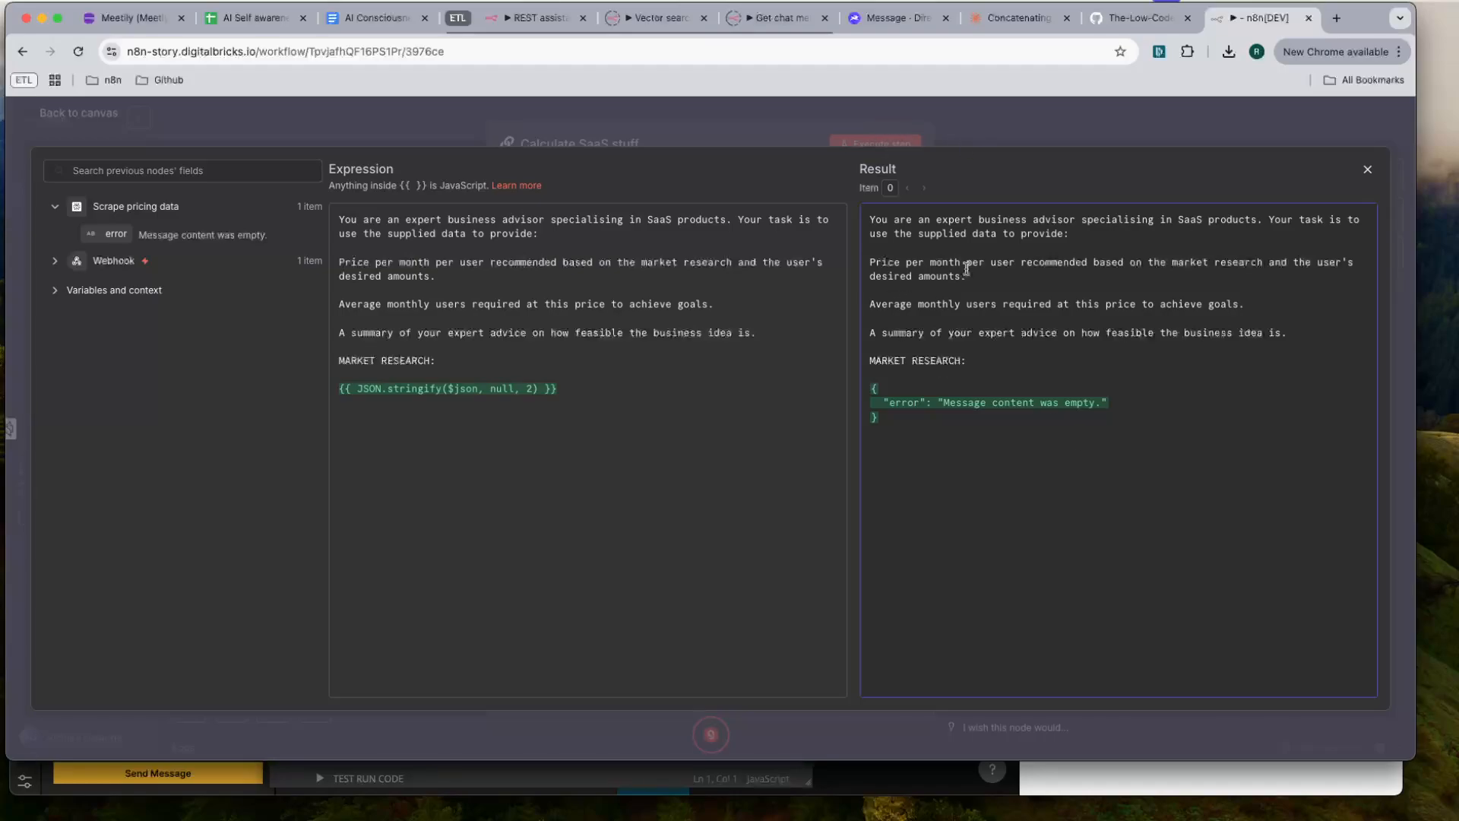
pyautogui.click(1003, 123)
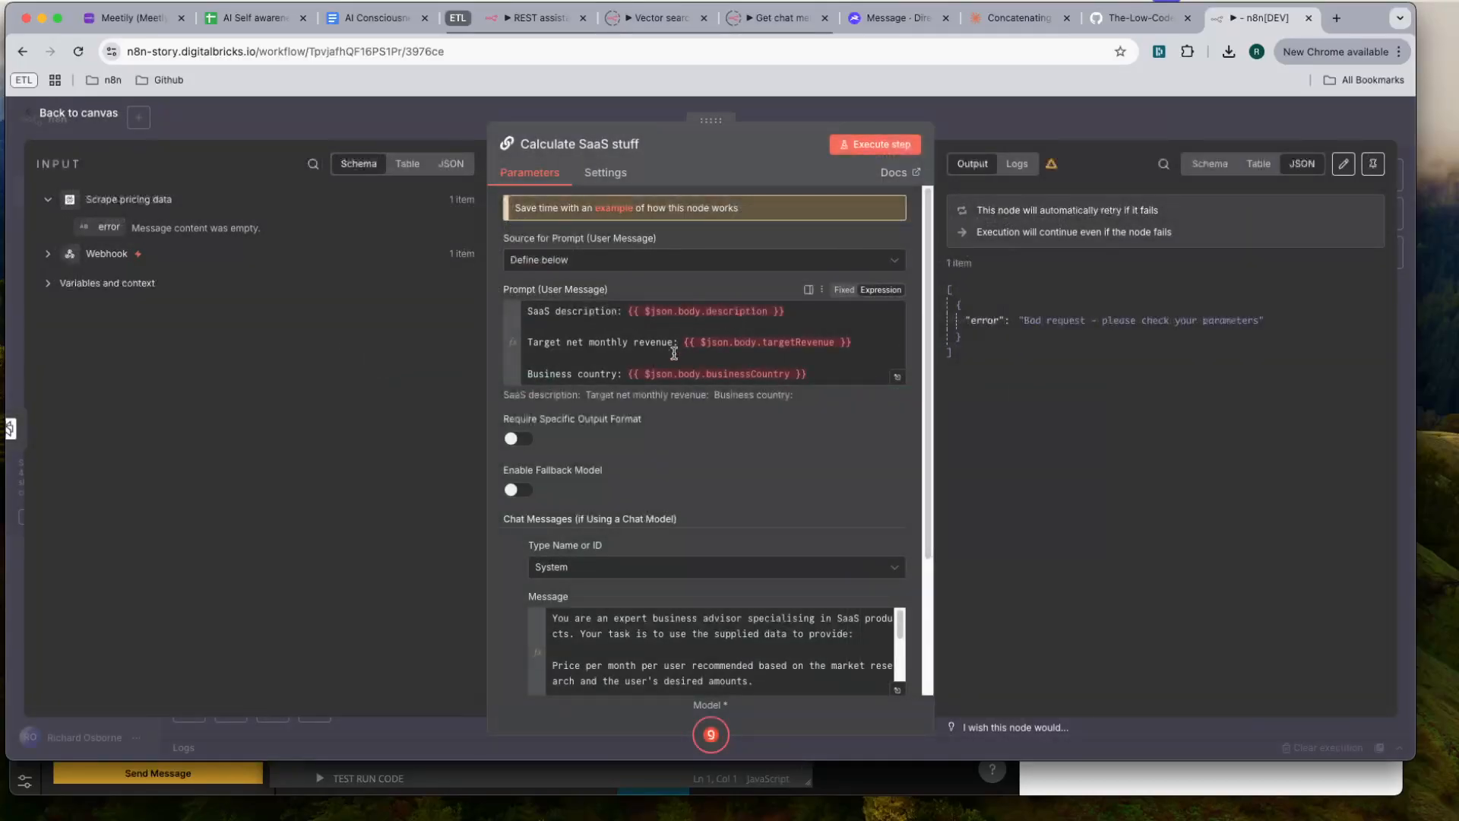
# - Return to the canvas from the Calculate SaaS stuff node and execute the whole workflow
pyautogui.scroll(-5, 767, 430)
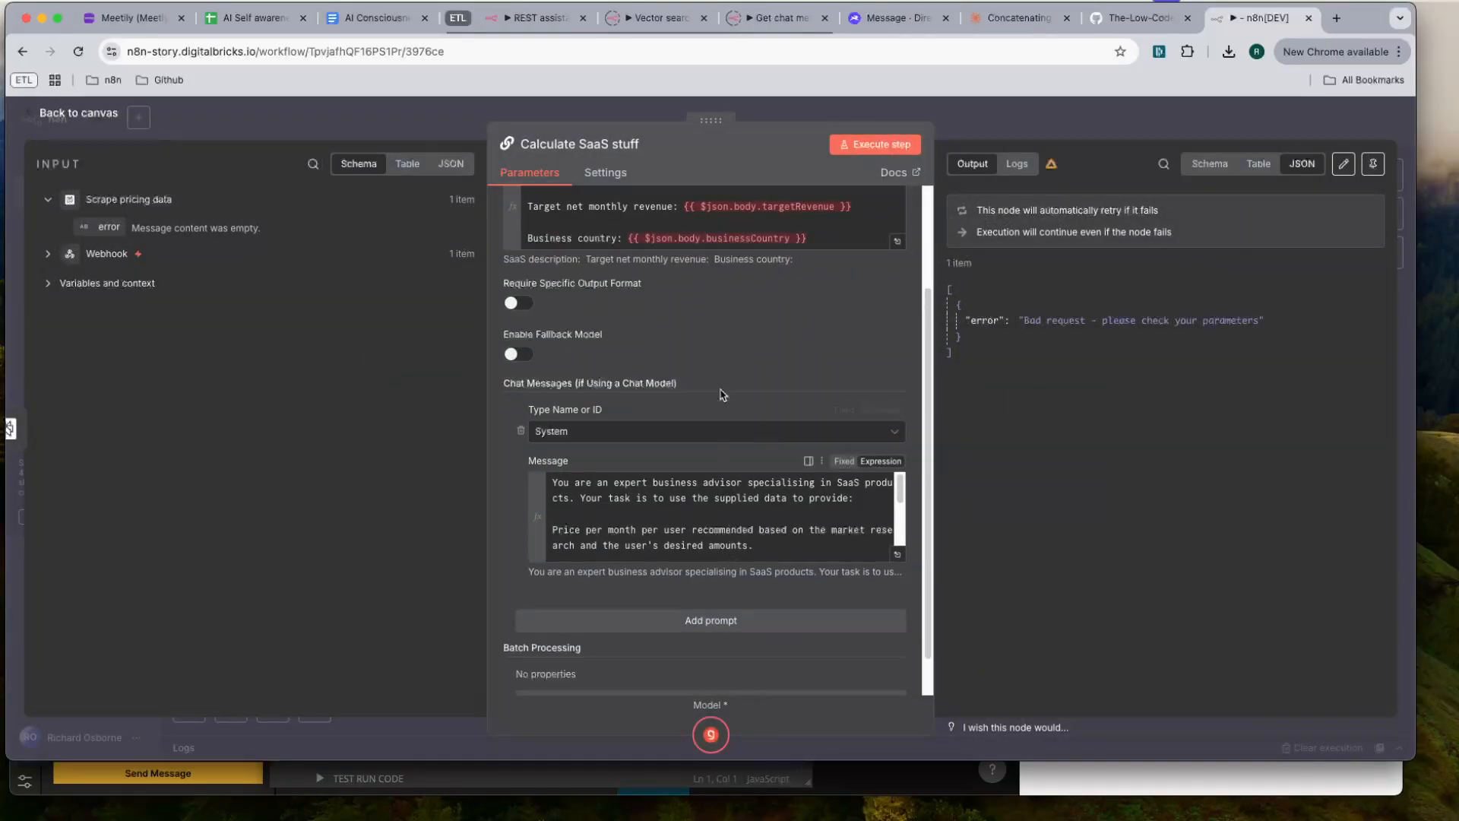
pyautogui.scroll(5, 722, 395)
pyautogui.click(1091, 133)
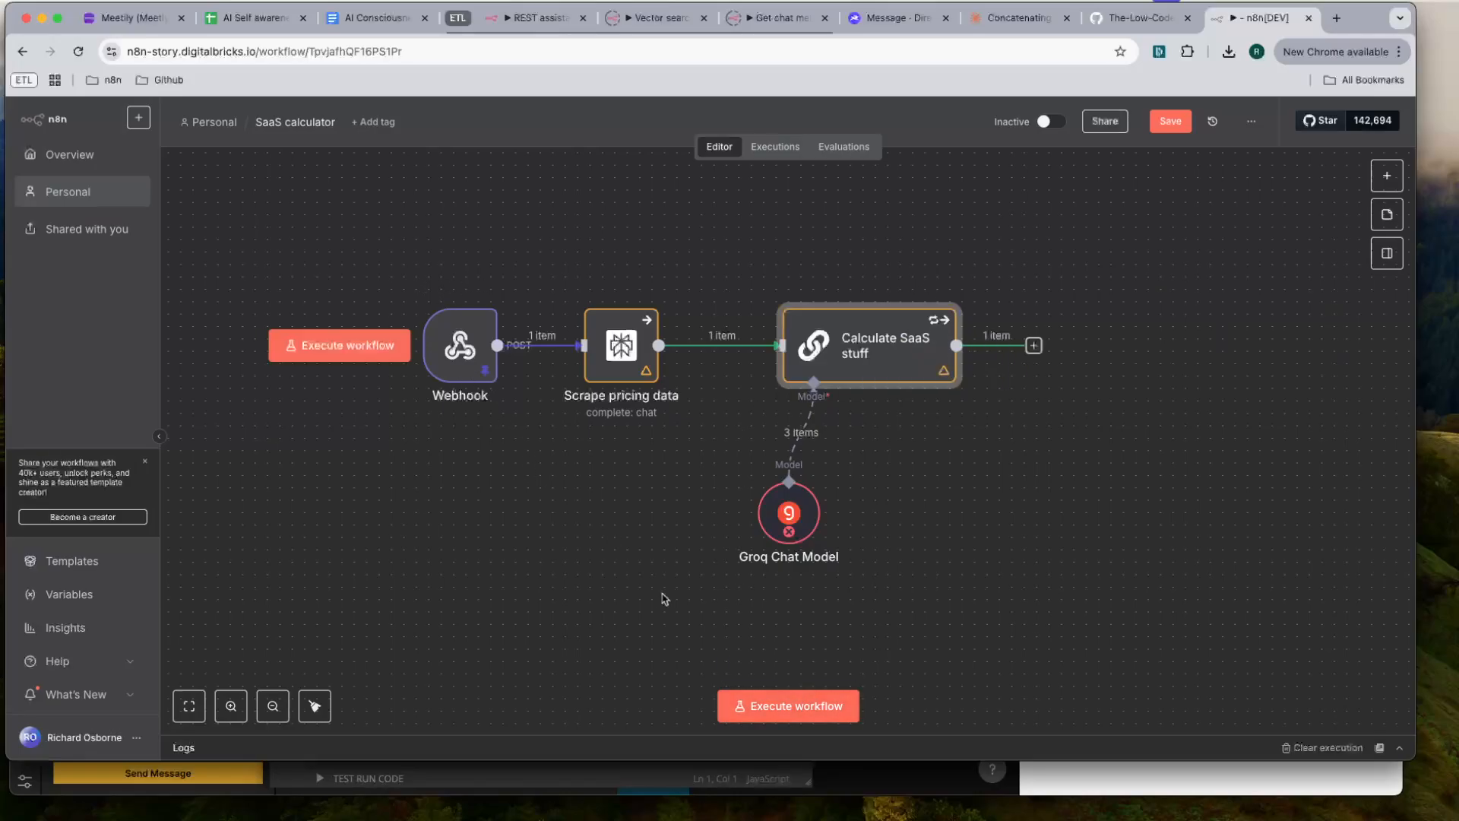
pyautogui.click(807, 708)
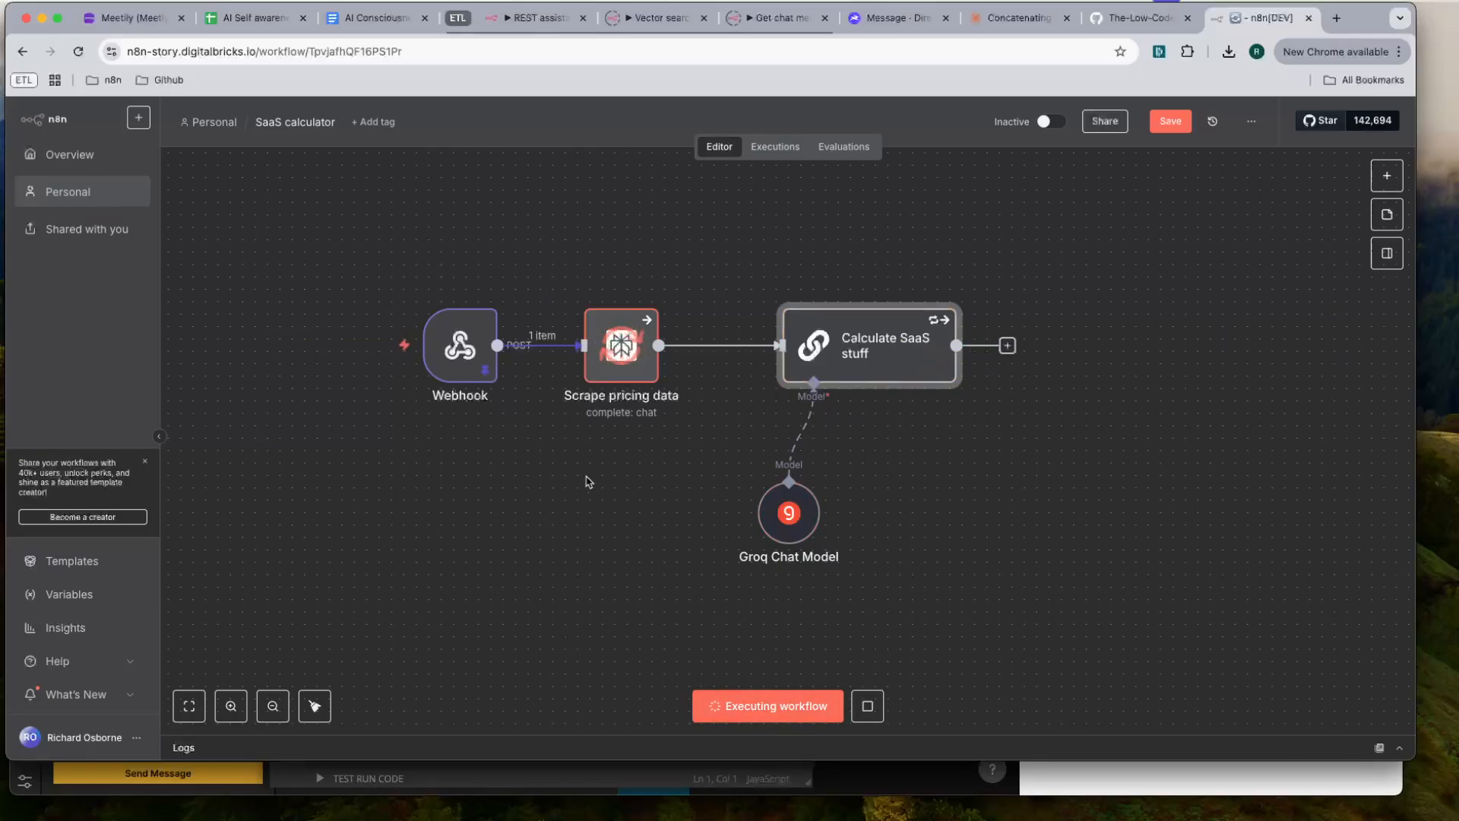
# - Open the Scrape pricing data node and check how its User message expressions resolve
pyautogui.doubleClick(625, 360)
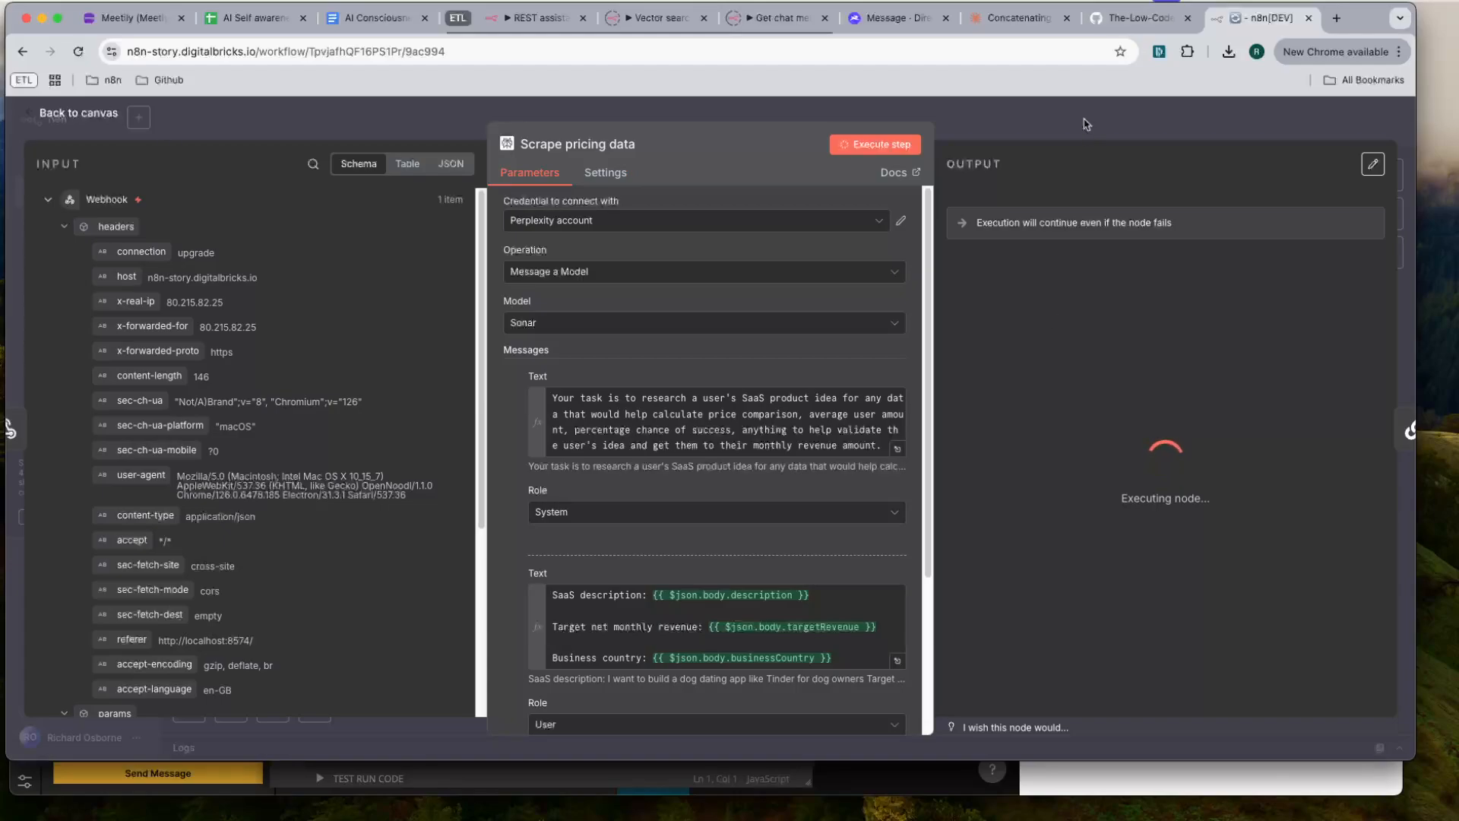
pyautogui.click(898, 660)
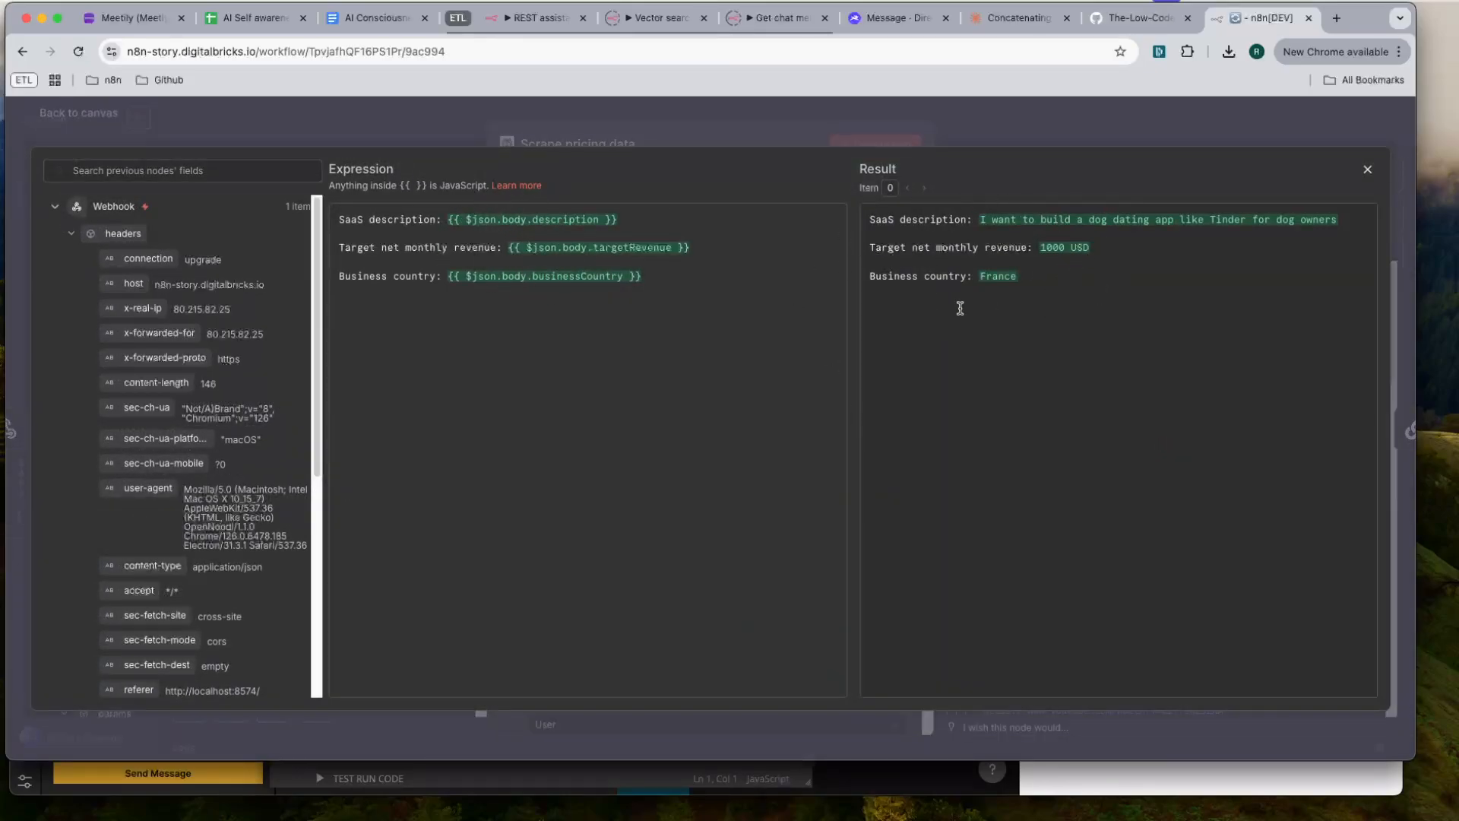
pyautogui.press('Escape')
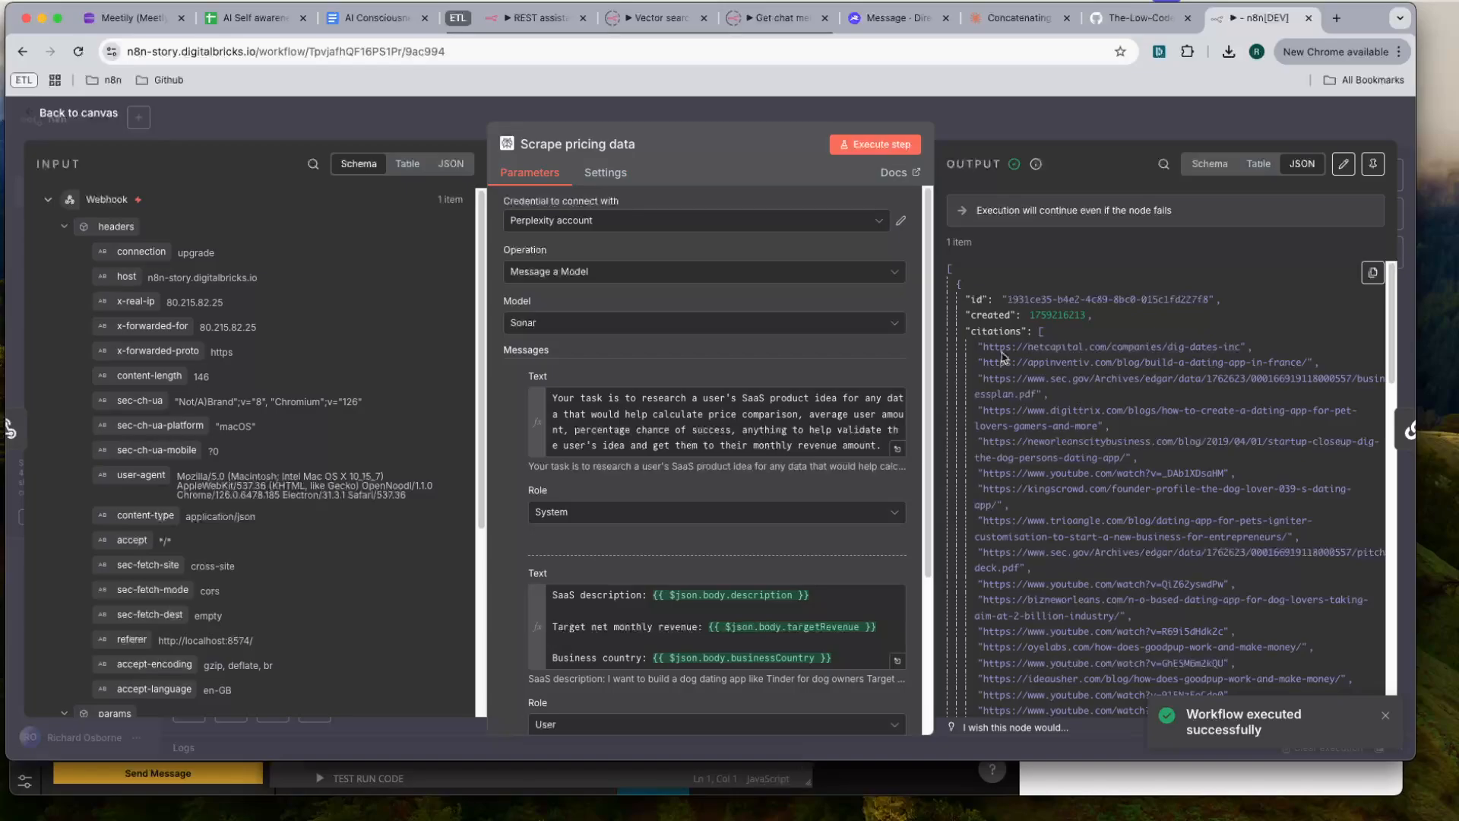
# - Read through the message text in the Scrape pricing data node's JSON output, then return to the canvas
pyautogui.scroll(-5, 1003, 357)
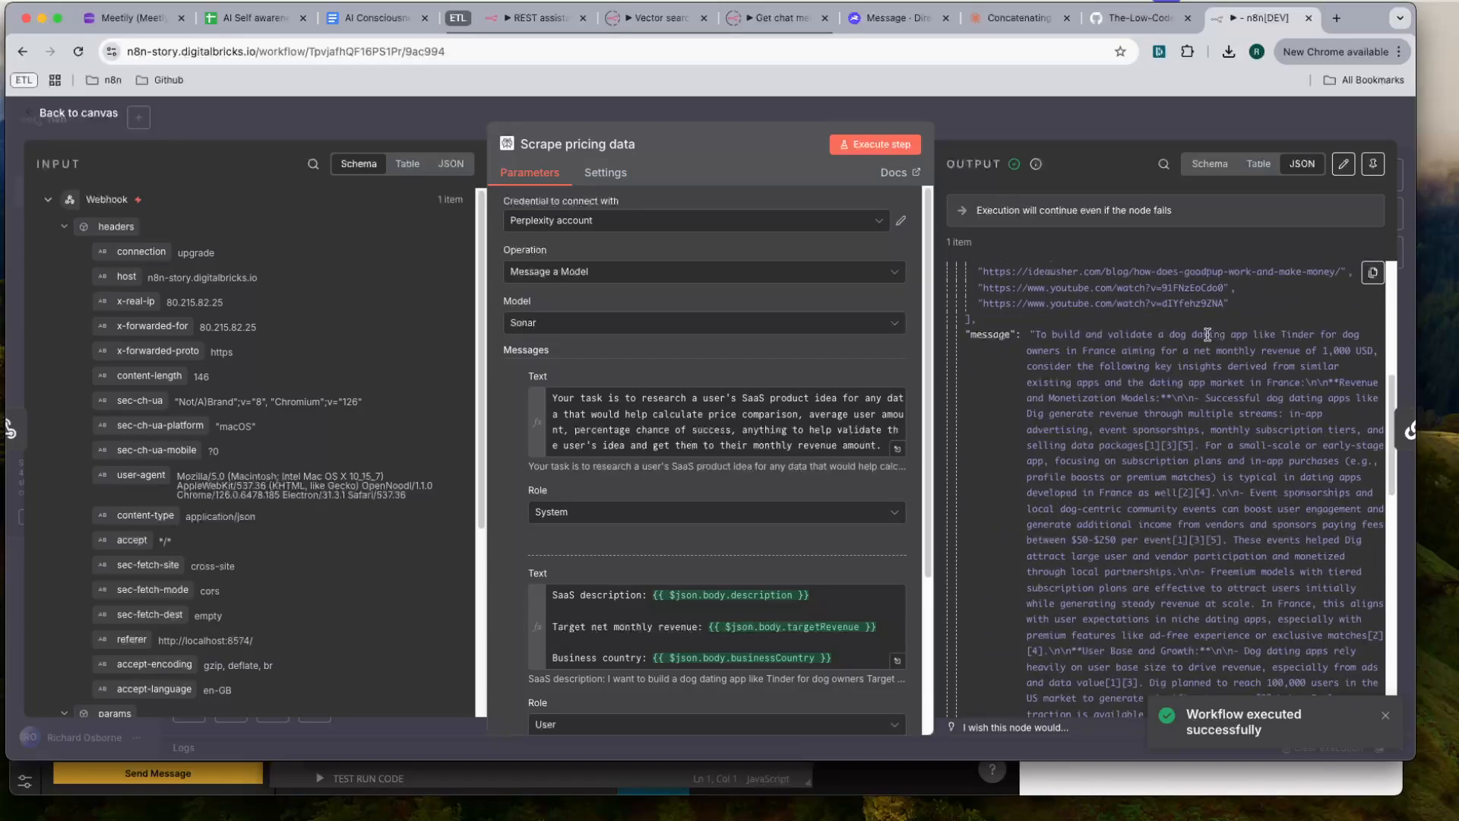
pyautogui.scroll(-1, 1136, 356)
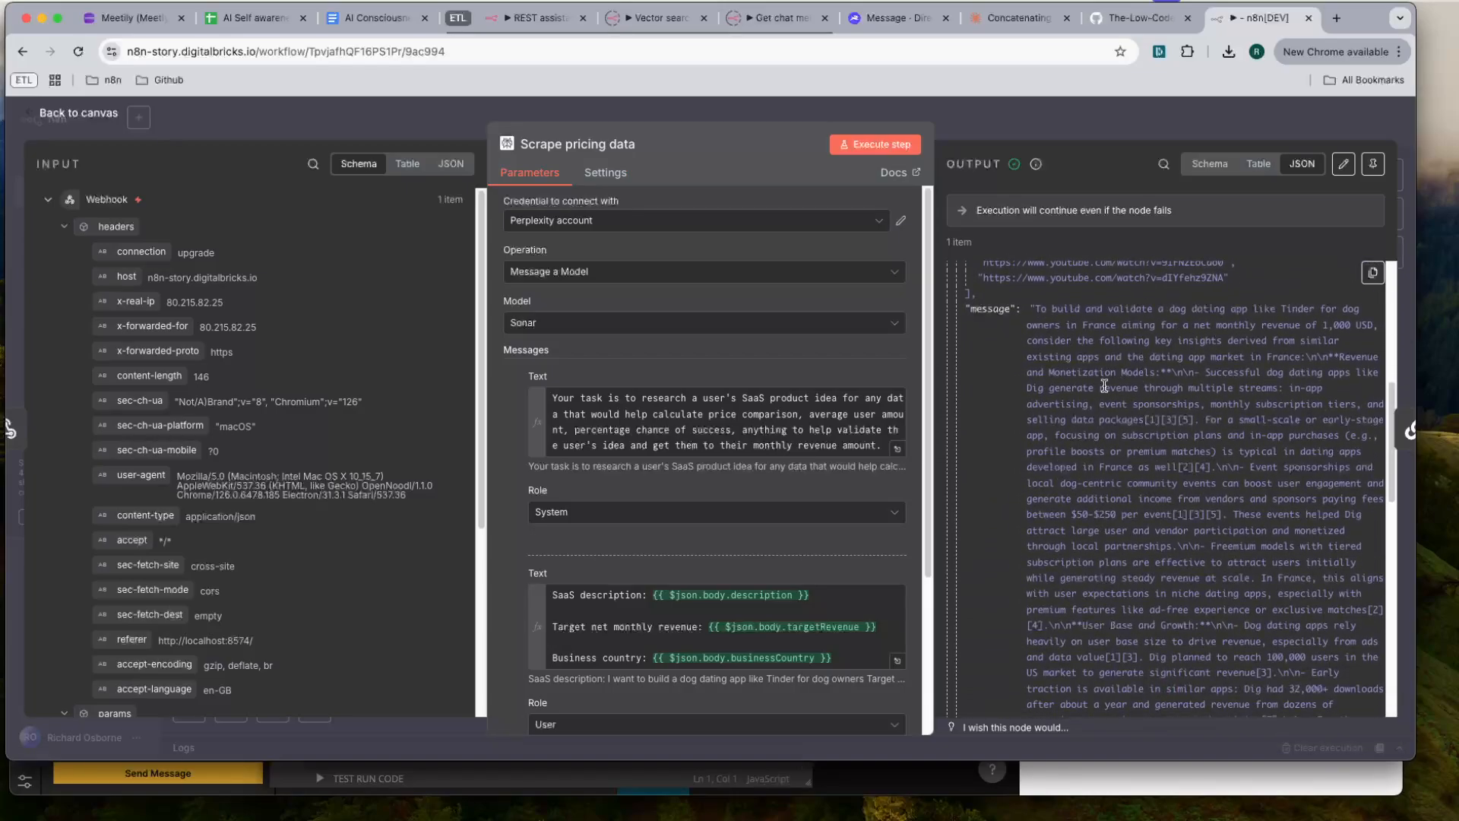
pyautogui.scroll(-1, 1108, 381)
pyautogui.scroll(13, 1234, 365)
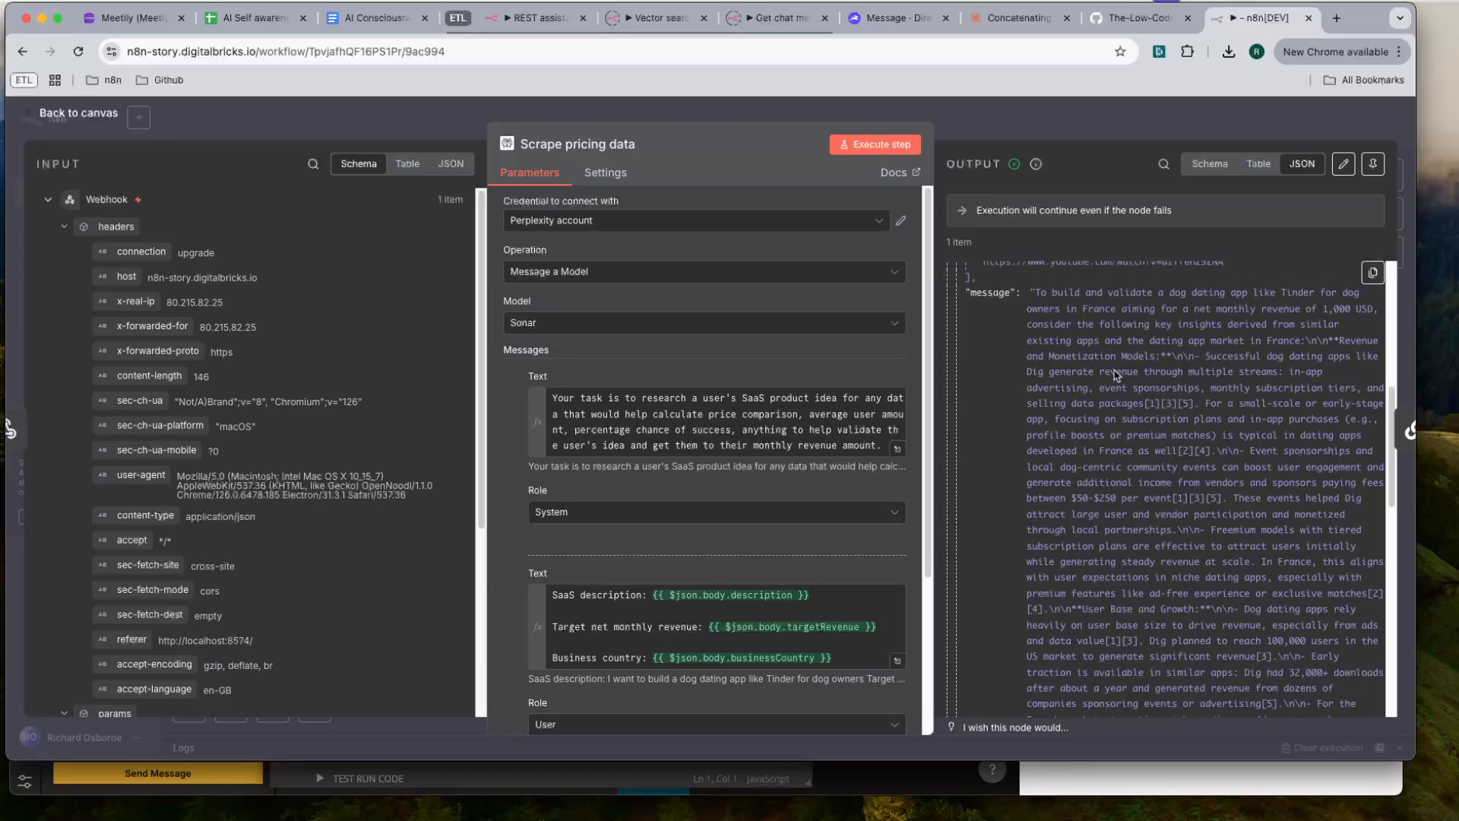
pyautogui.scroll(-11, 1127, 523)
pyautogui.moveTo(1071, 371); pyautogui.dragTo(1140, 684)
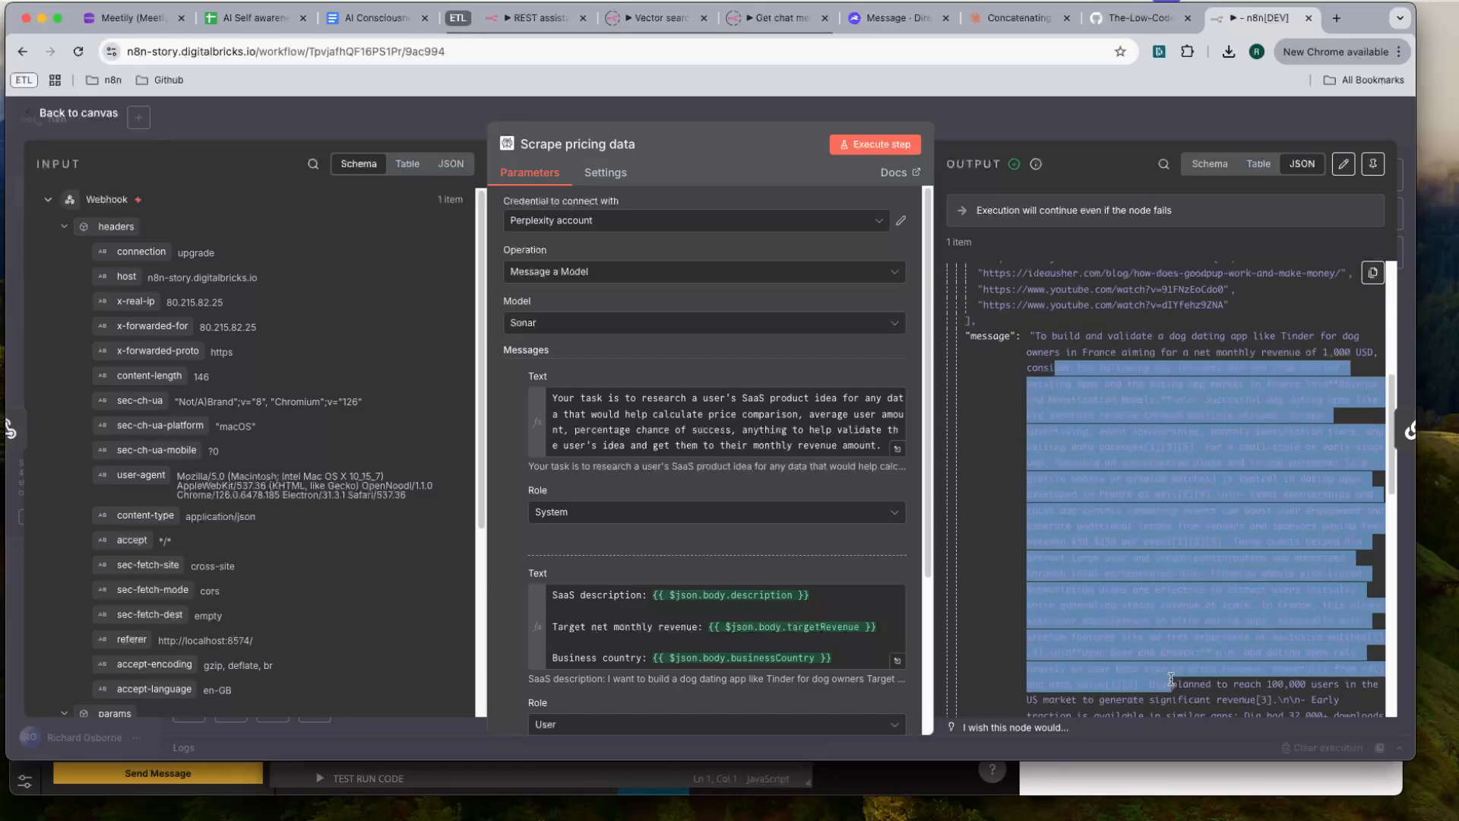
pyautogui.click(1190, 538)
pyautogui.scroll(-10, 1190, 538)
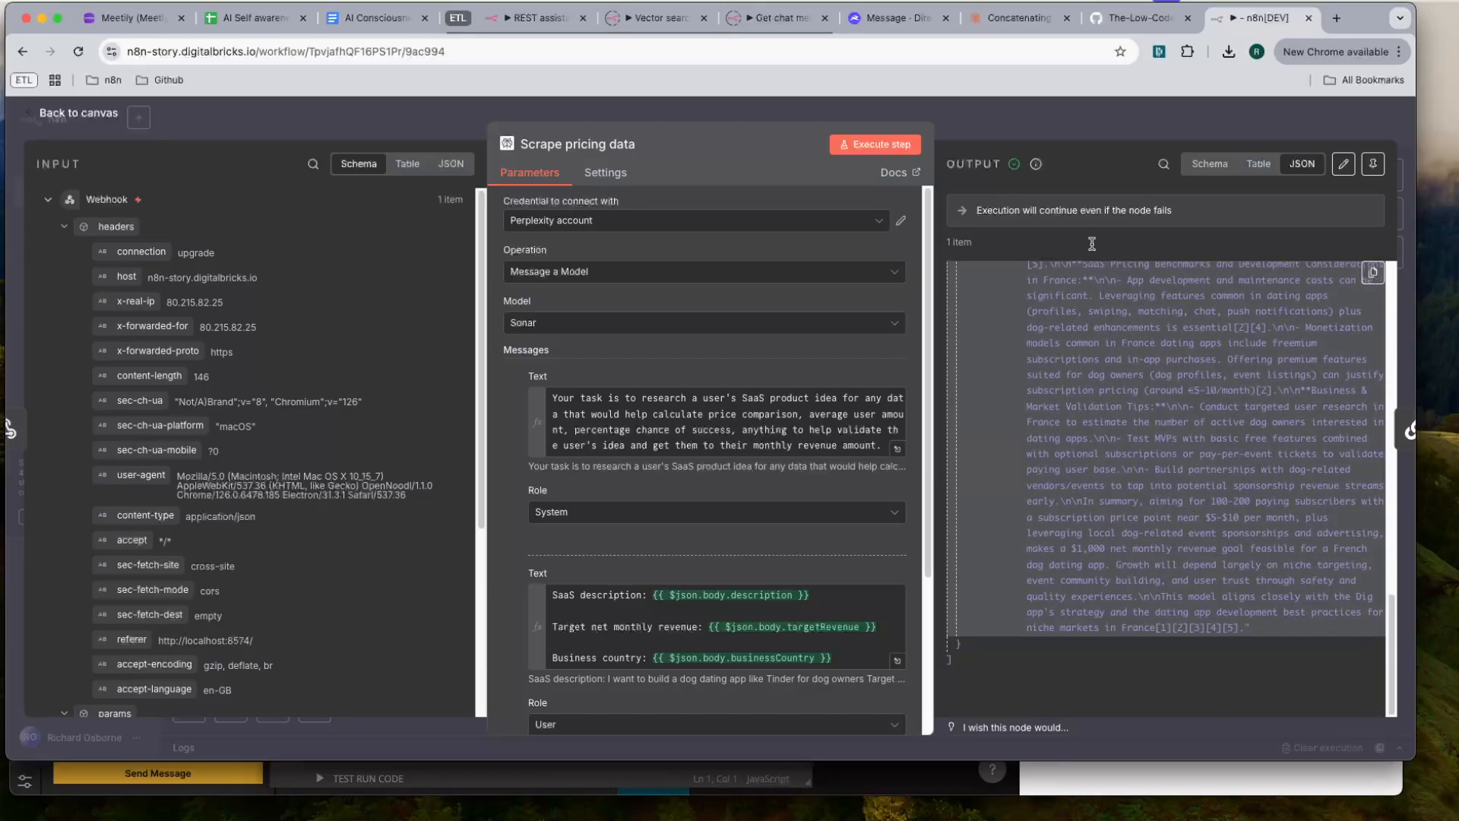
pyautogui.click(1033, 121)
# - In the Calculate SaaS stuff System message, change the market research expression to {{ JSON.stringify($json.message, null, 2) }}
pyautogui.doubleClick(874, 362)
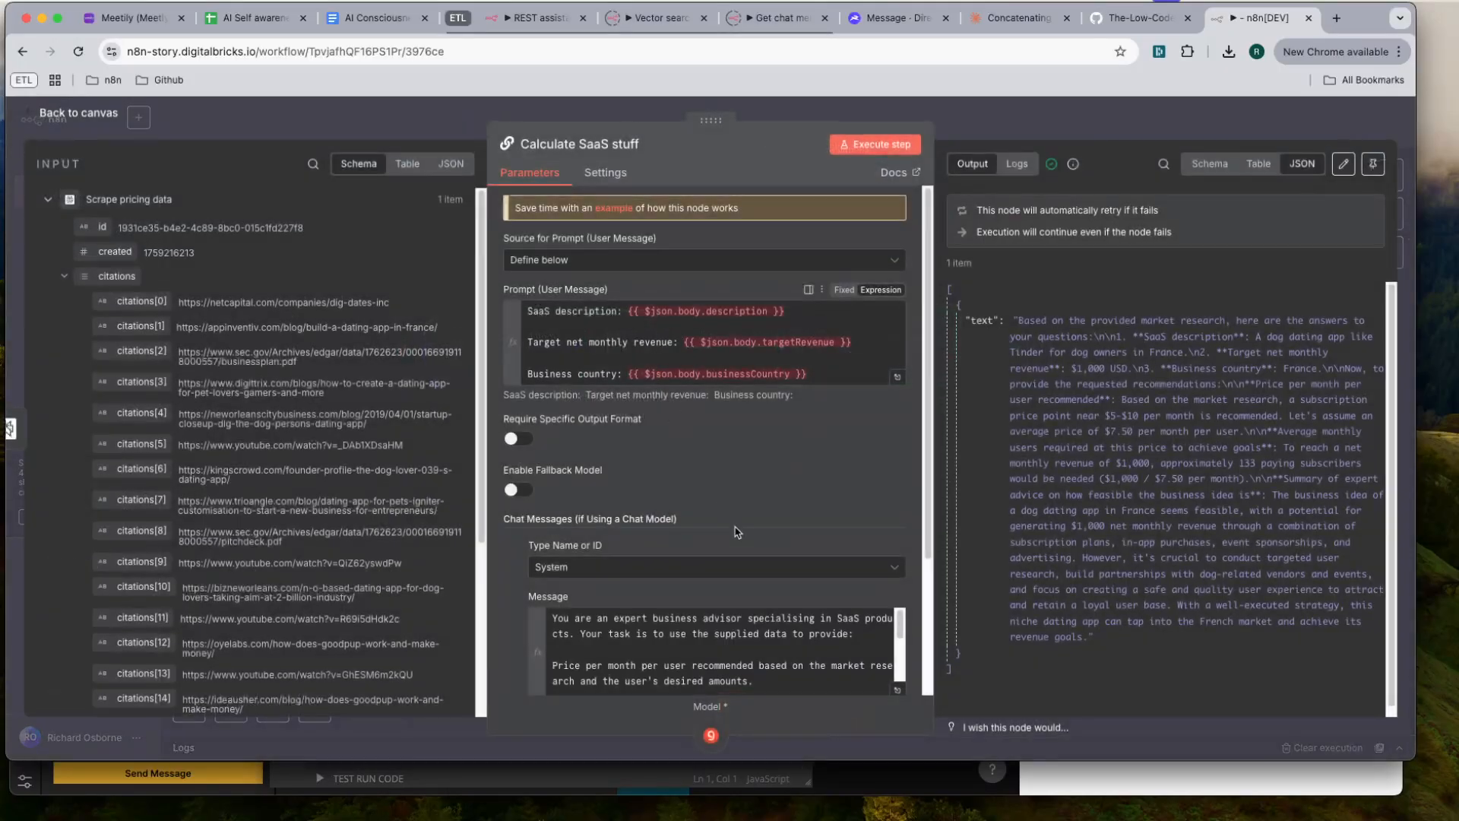
pyautogui.scroll(-2, 737, 532)
pyautogui.click(897, 571)
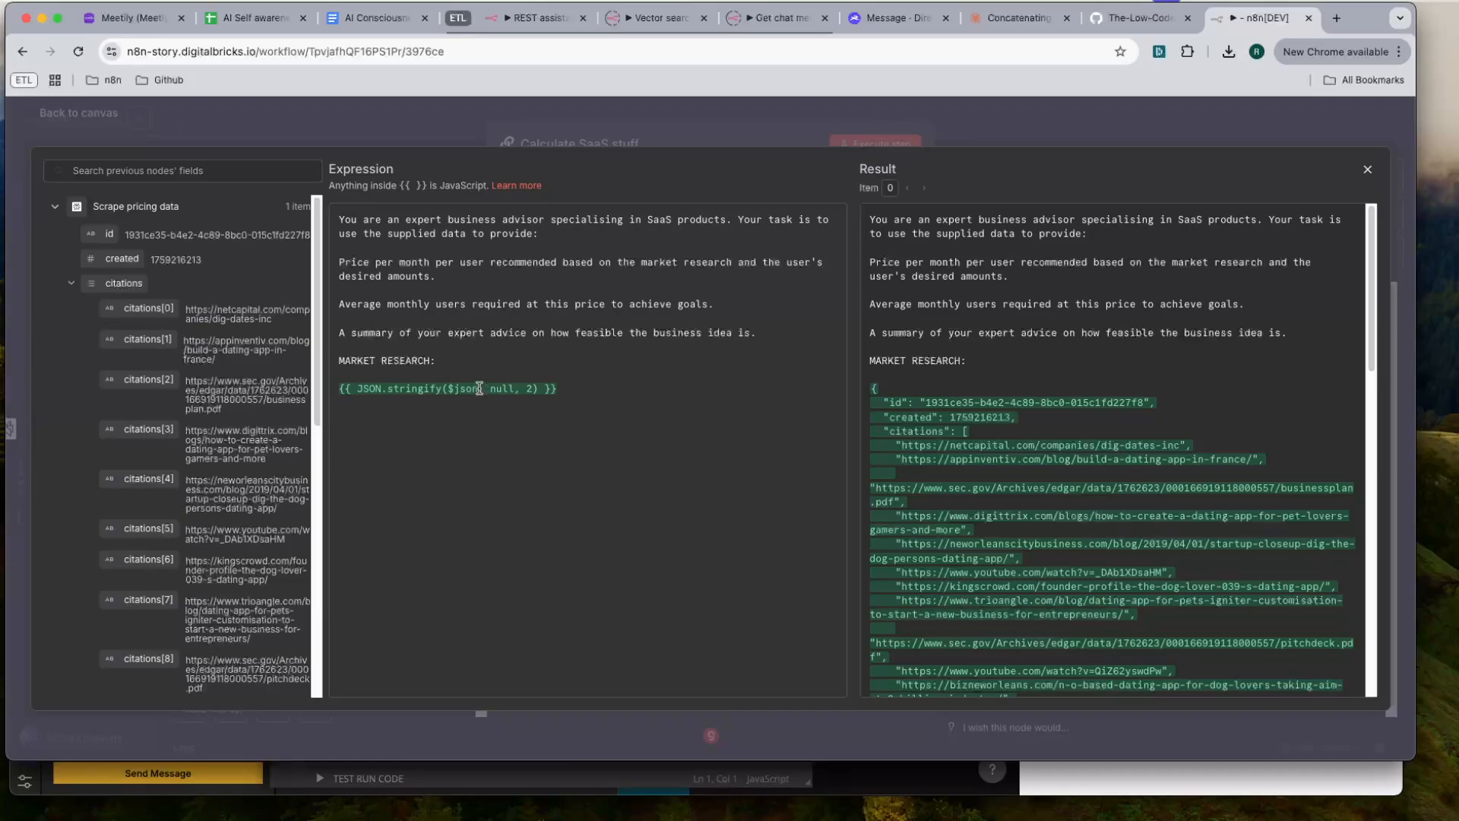
pyautogui.click(71, 284)
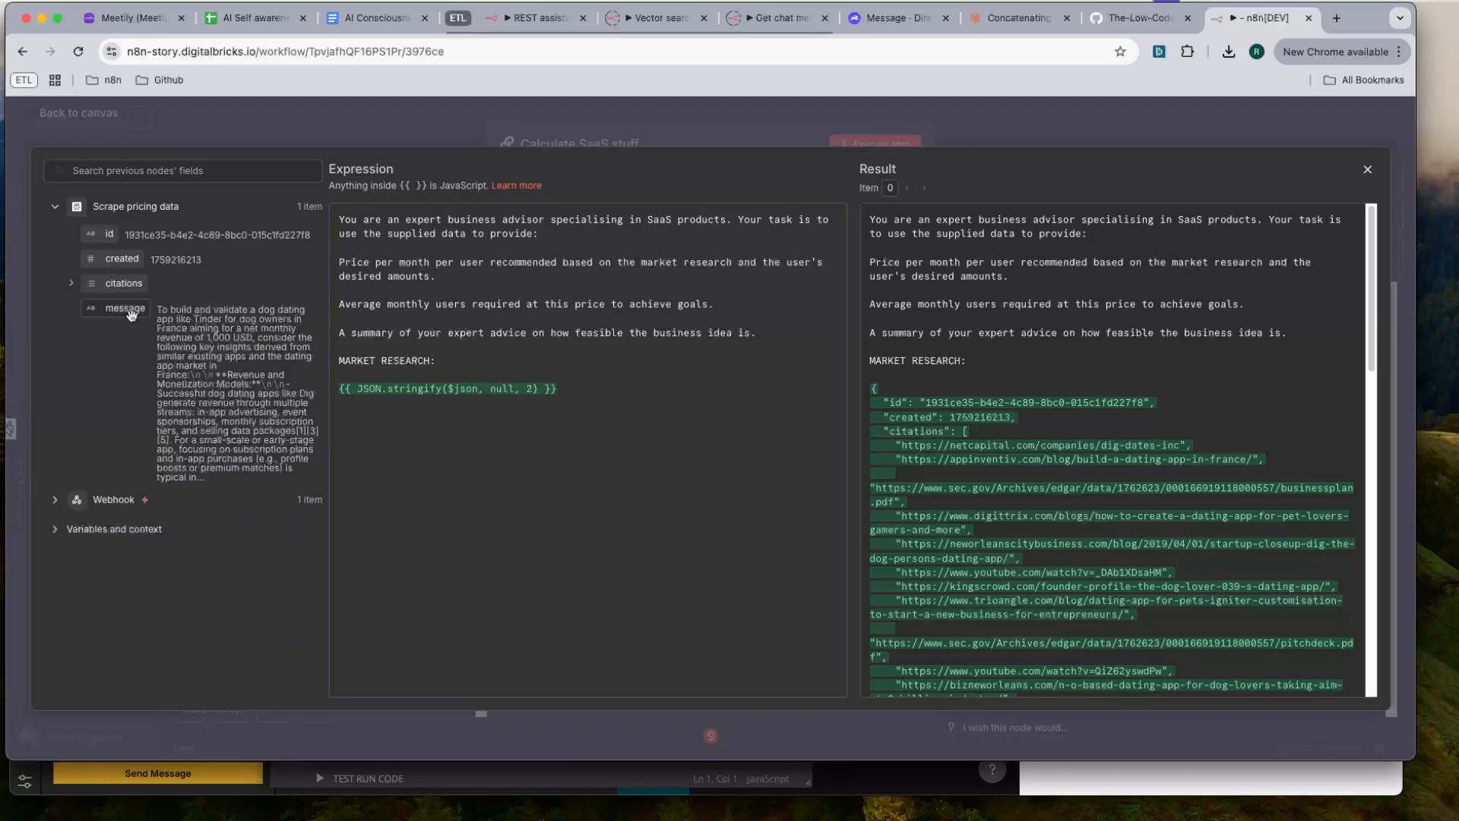
pyautogui.click(479, 389)
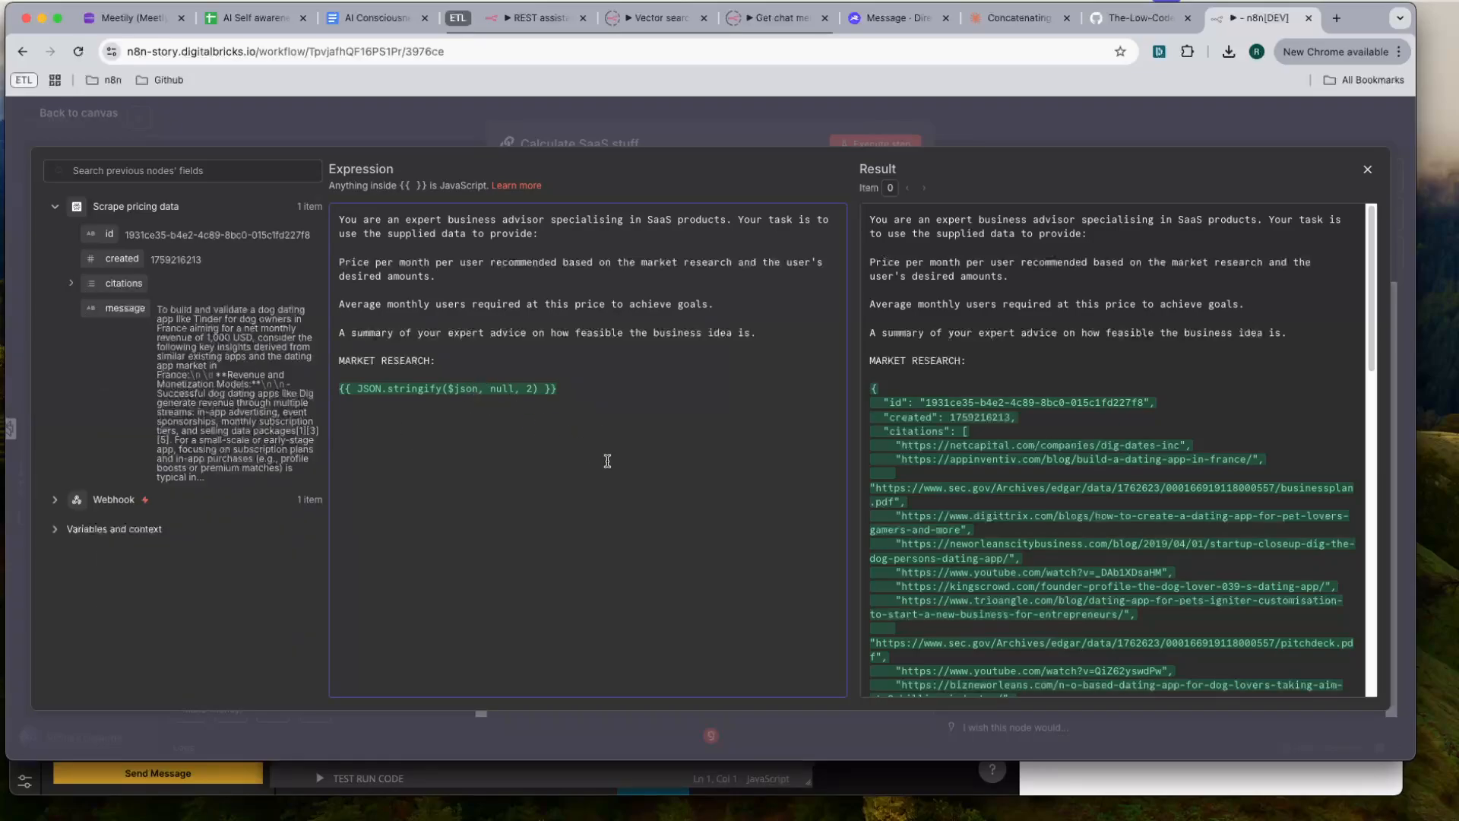
pyautogui.write('.message')
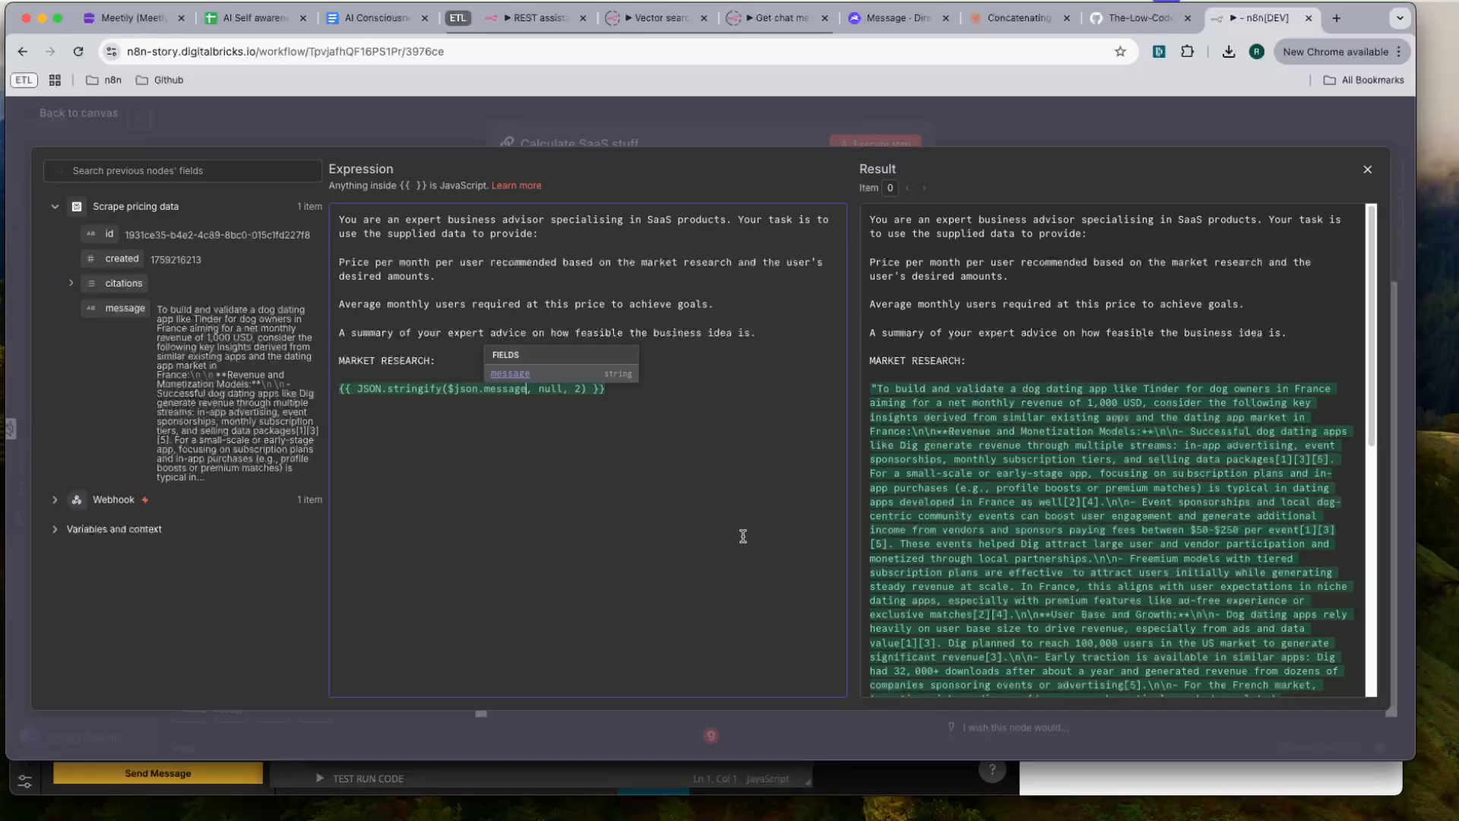
pyautogui.click(727, 391)
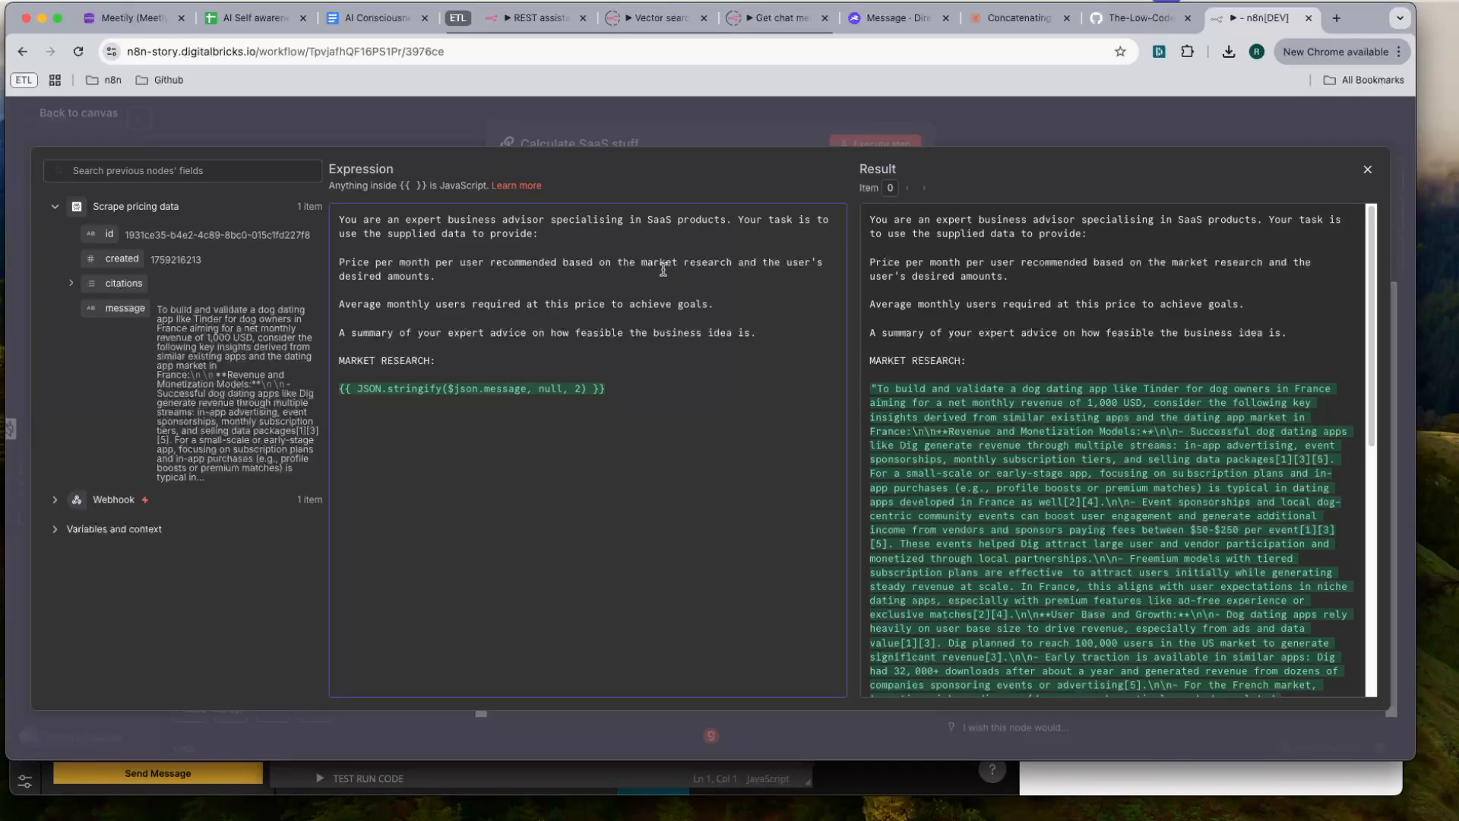
pyautogui.click(990, 130)
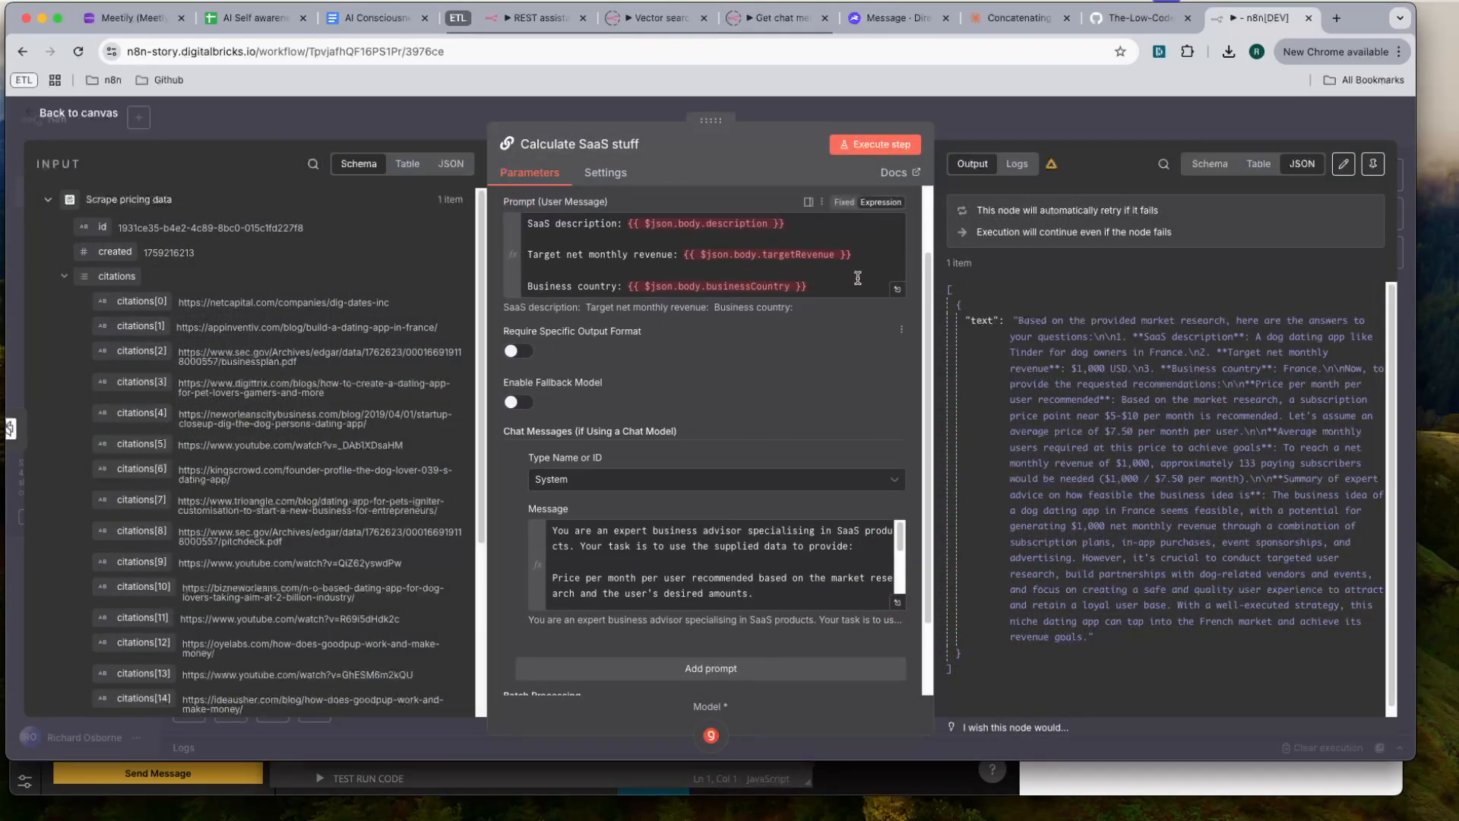
pyautogui.click(897, 290)
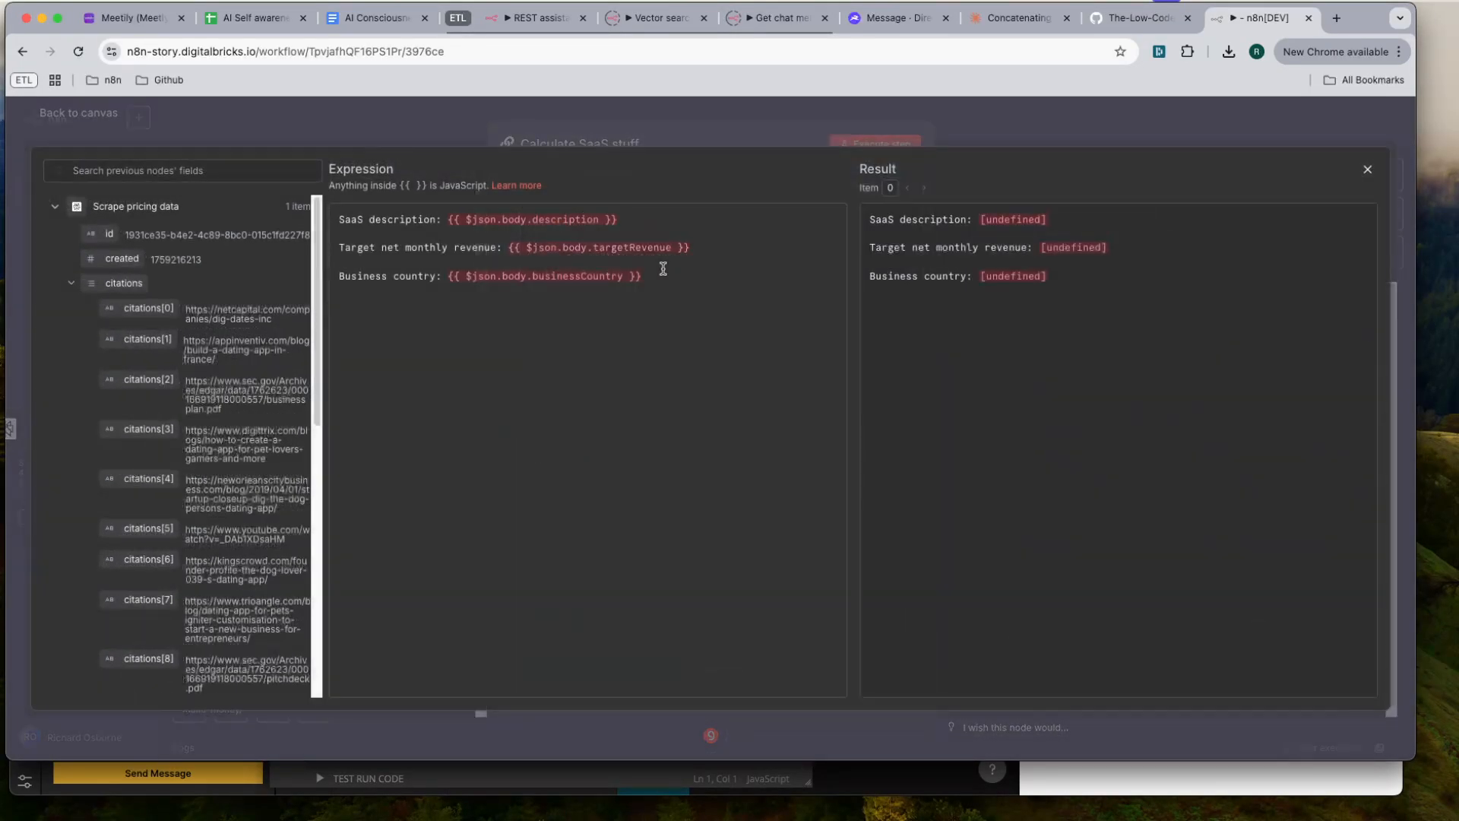
pyautogui.doubleClick(475, 219)
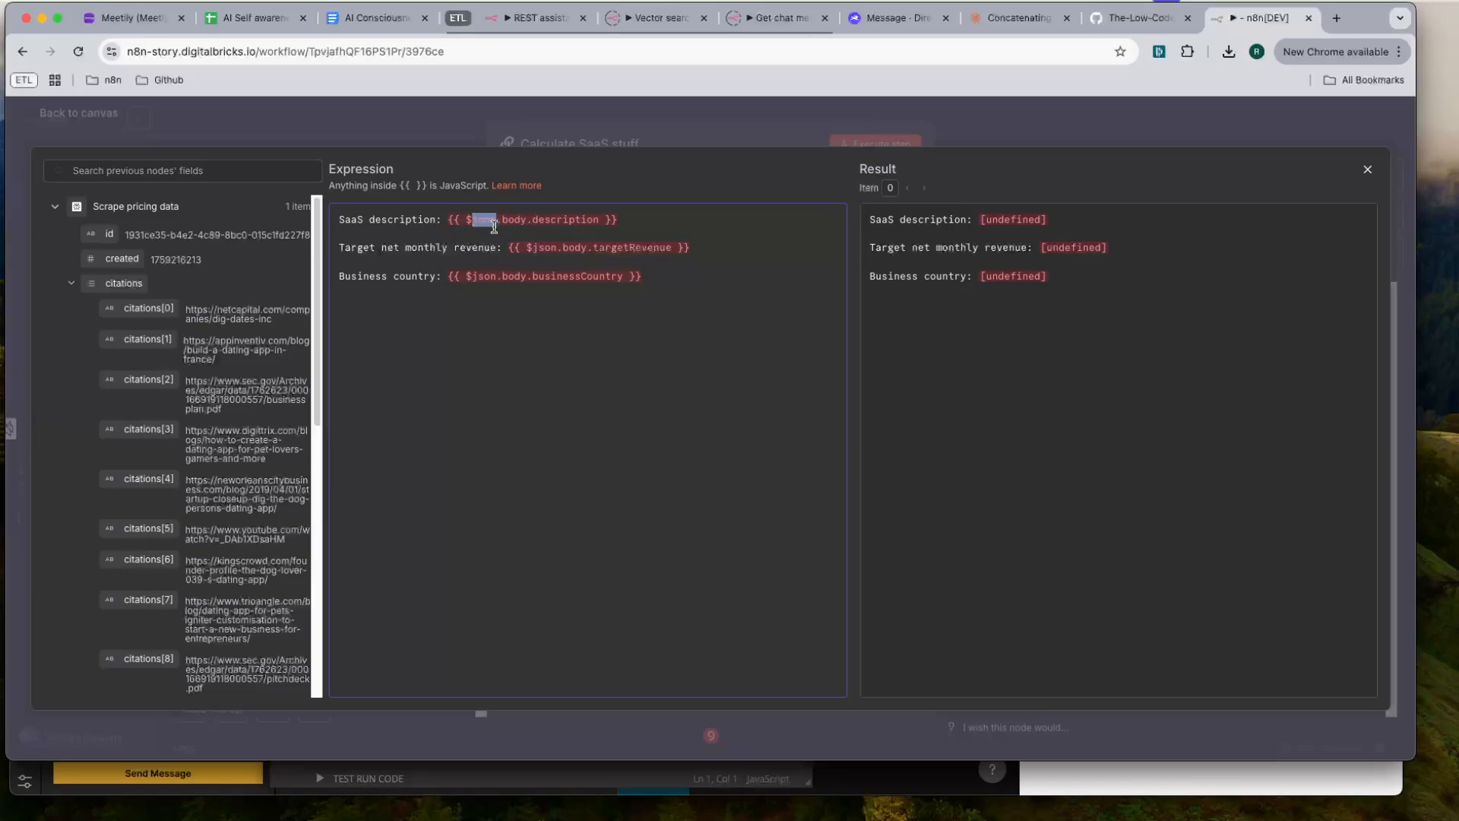
pyautogui.moveTo(473, 222)
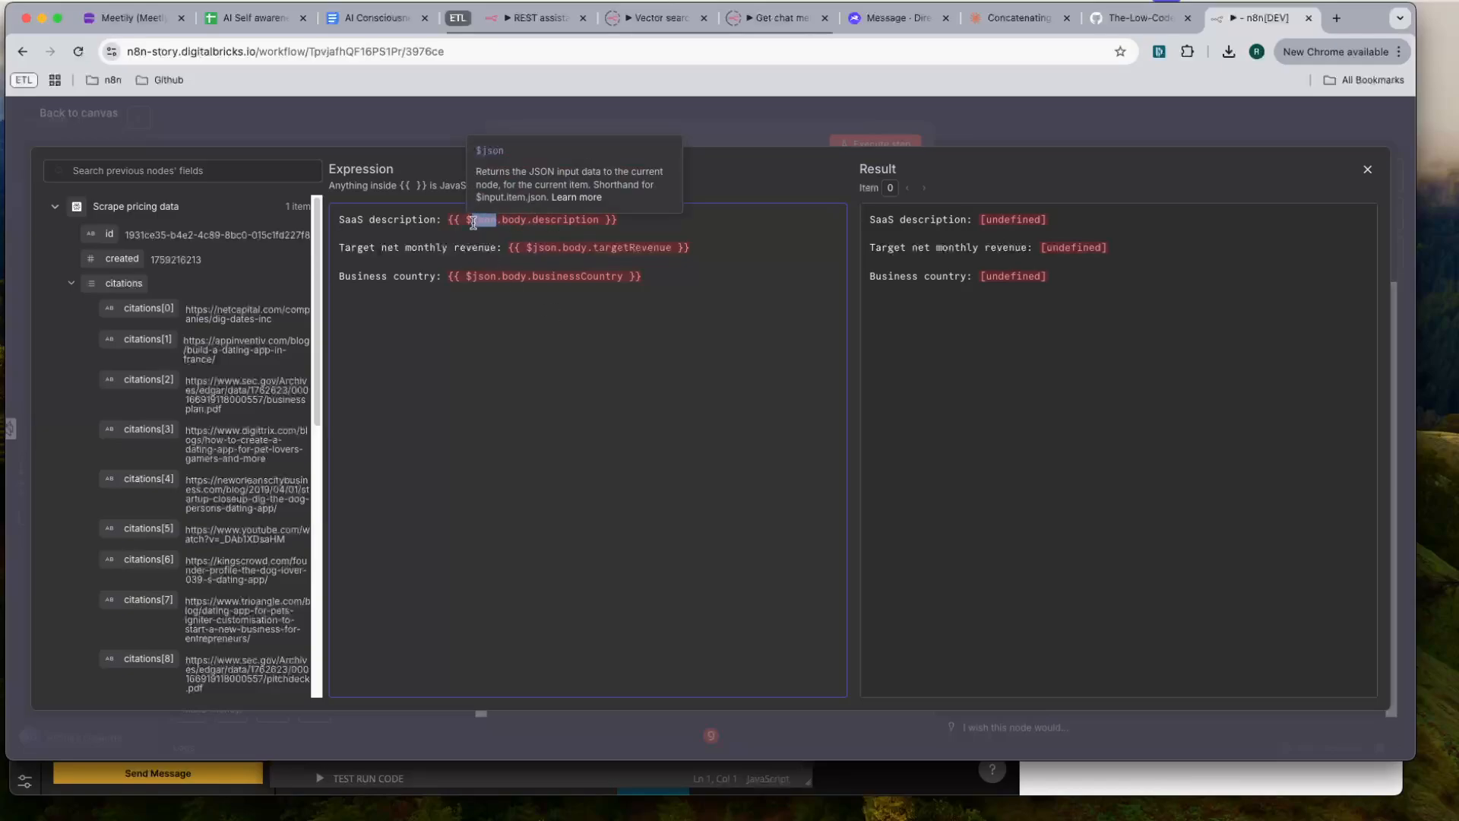
pyautogui.click(1046, 121)
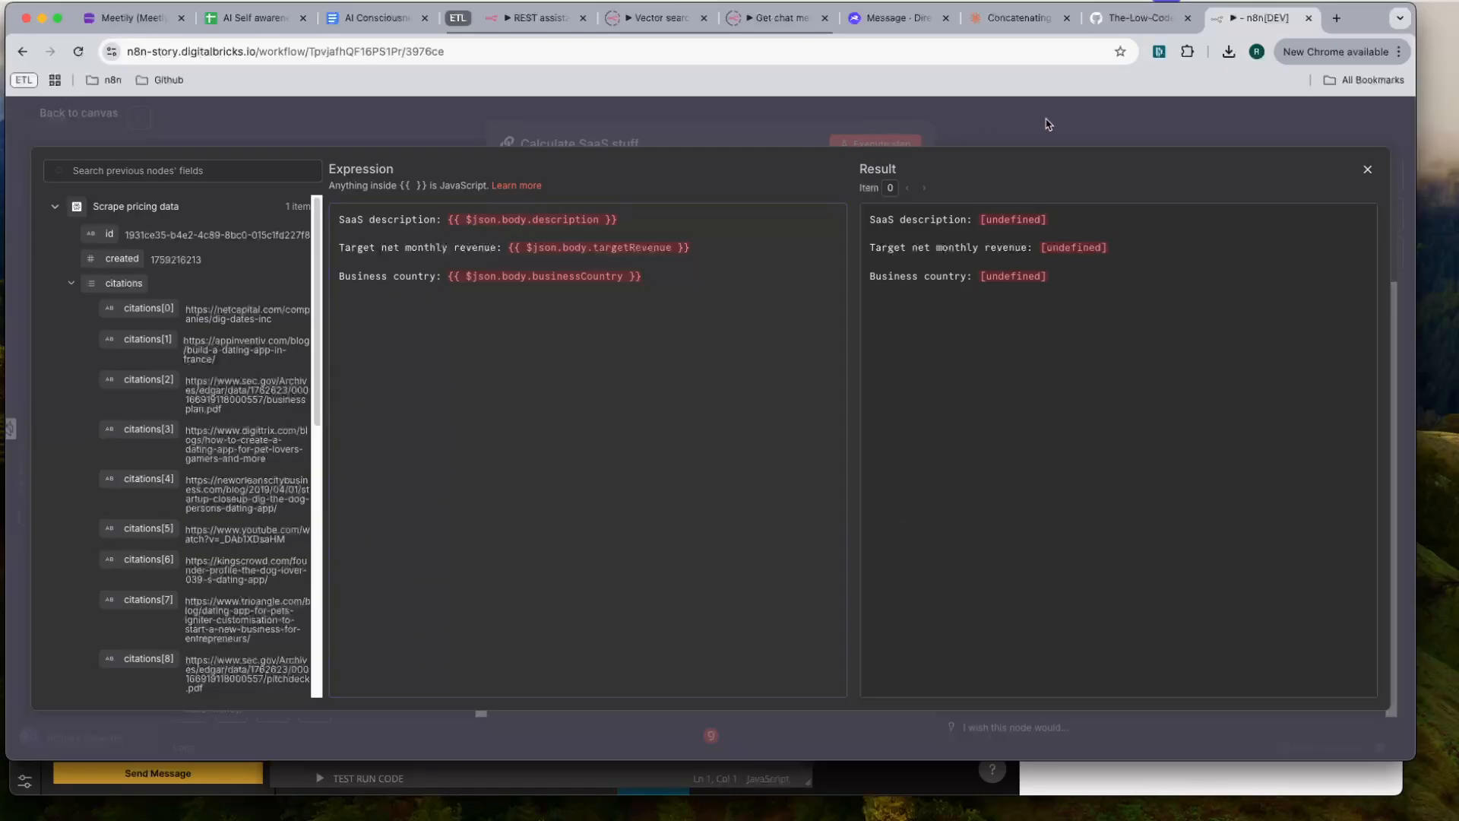
pyautogui.click(1046, 122)
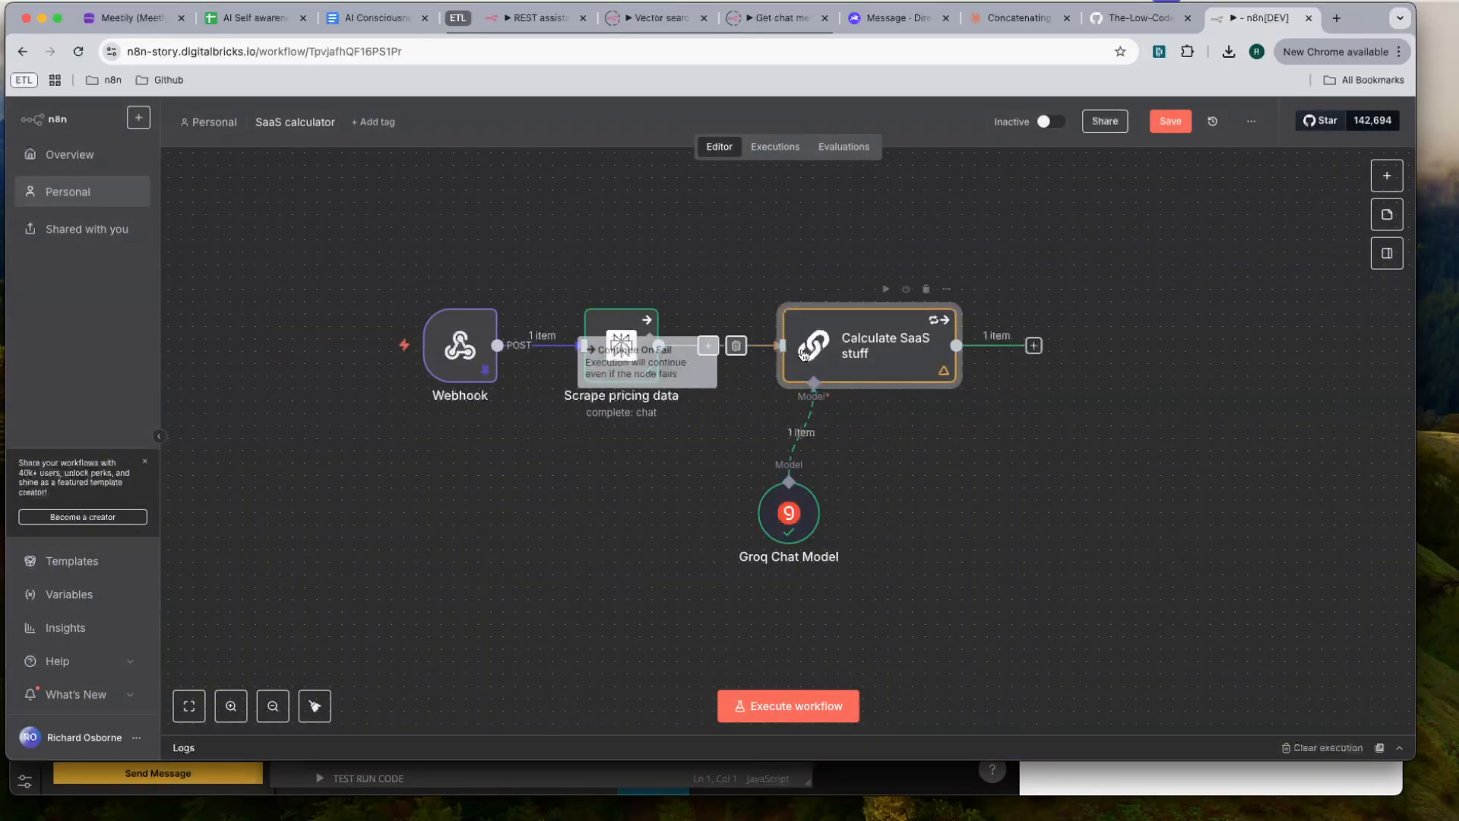
# - In the Calculate SaaS stuff user prompt, set the SaaS description expression to {{ $('Webhook').item.json.body.description }}
pyautogui.doubleClick(833, 349)
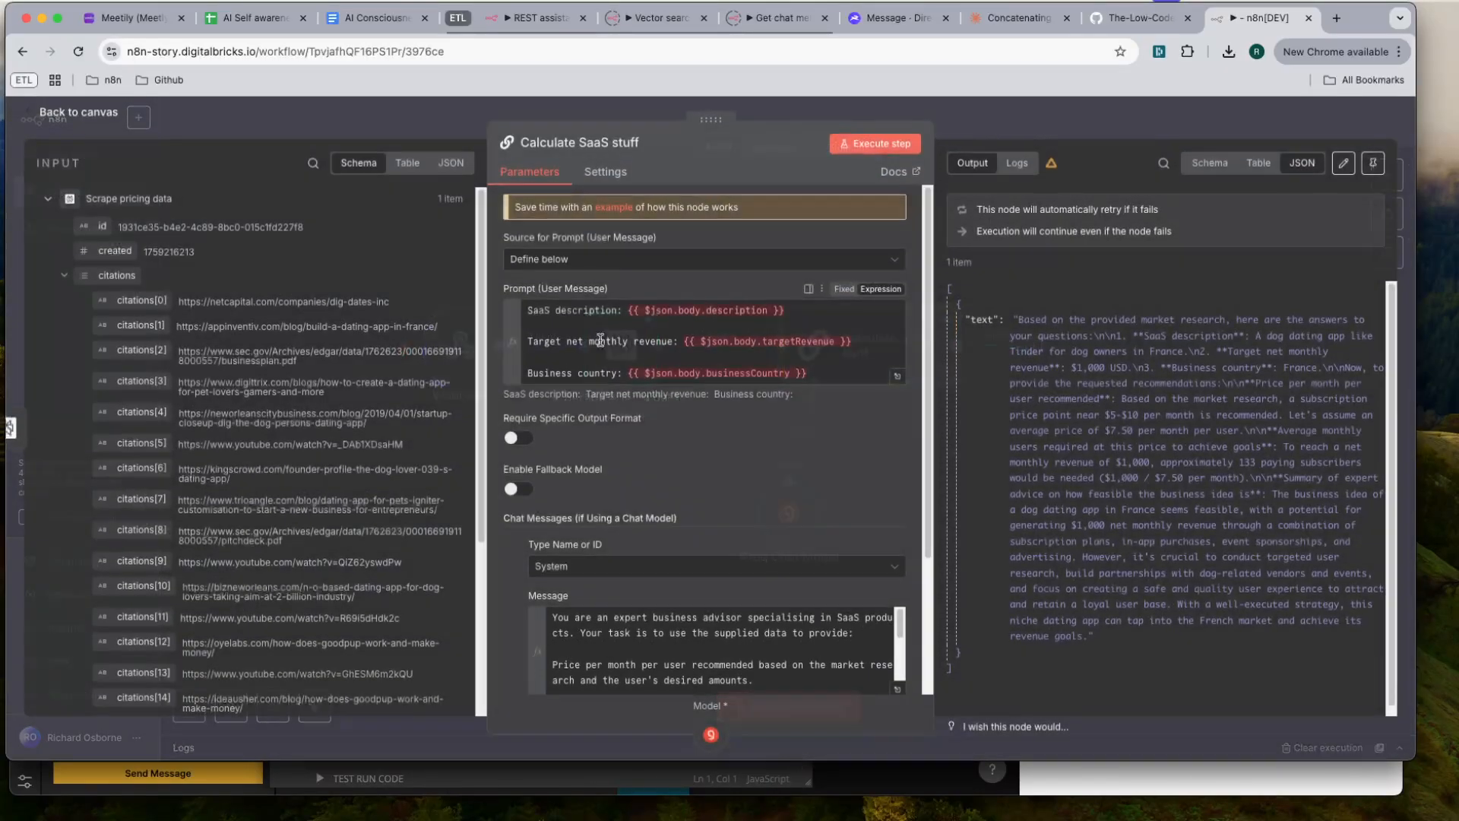
pyautogui.click(650, 311)
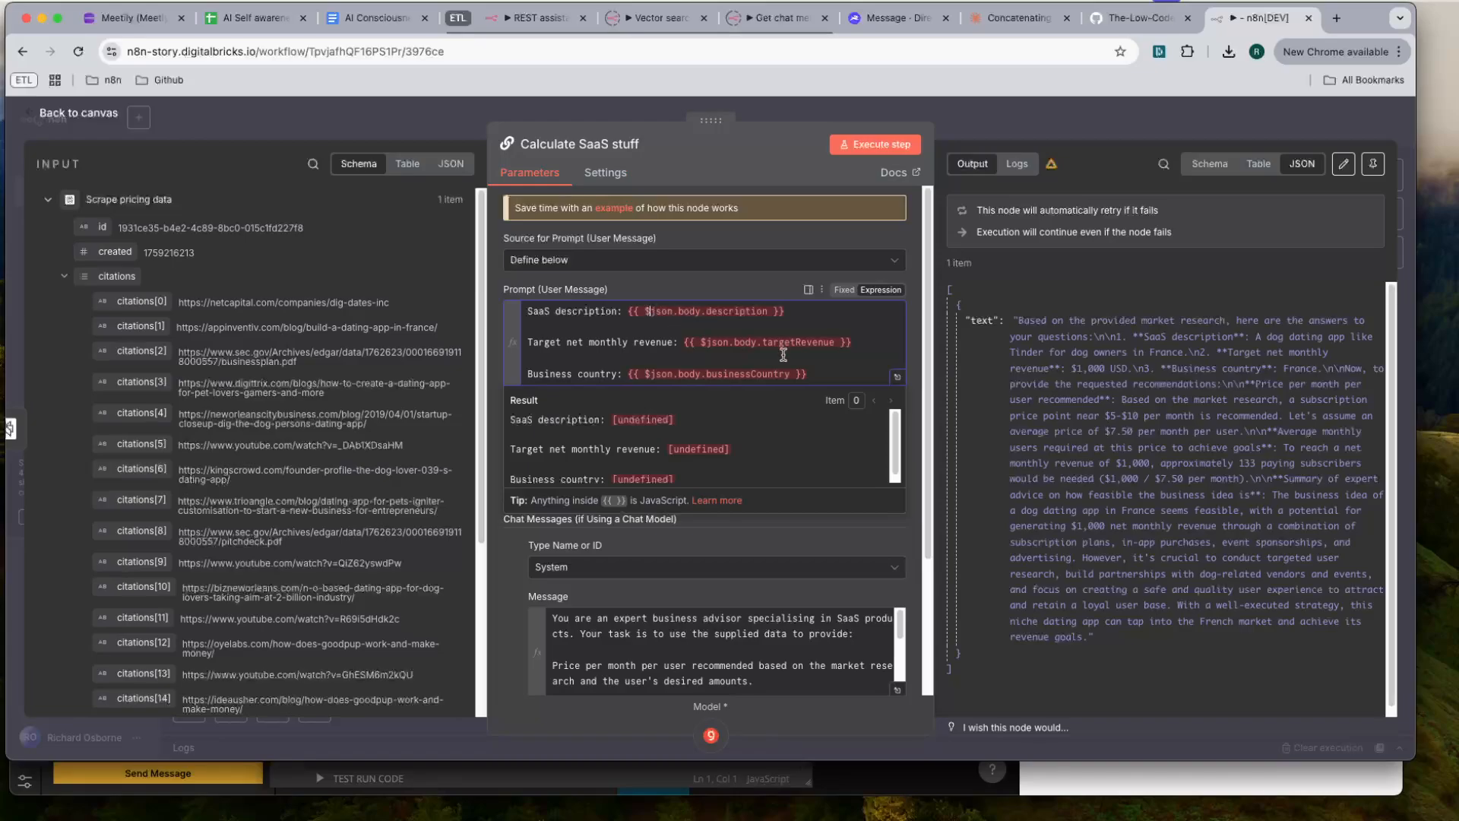
pyautogui.write('(')
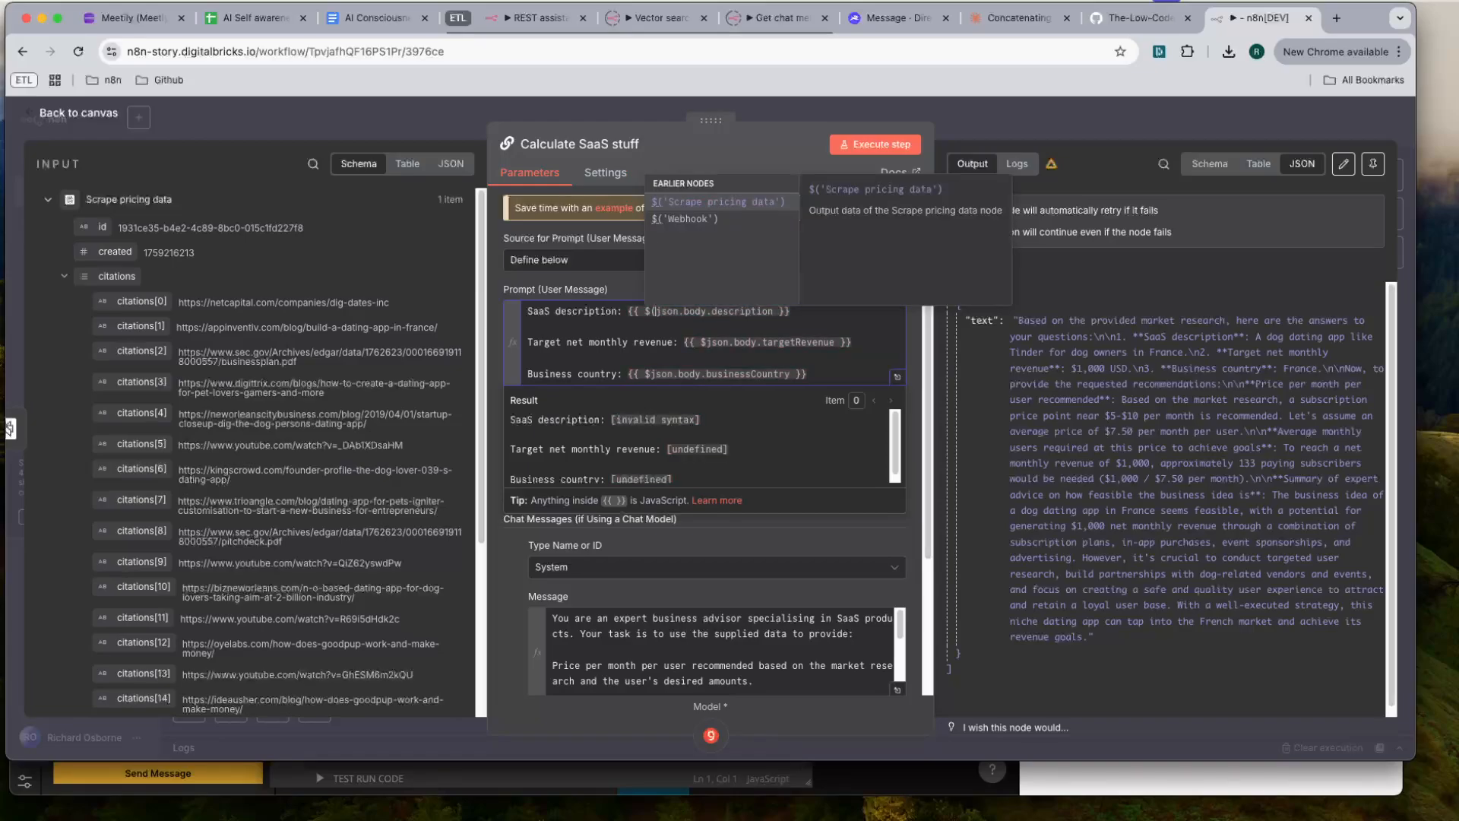
pyautogui.press('Down')
pyautogui.press('Return')
pyautogui.write('.item')
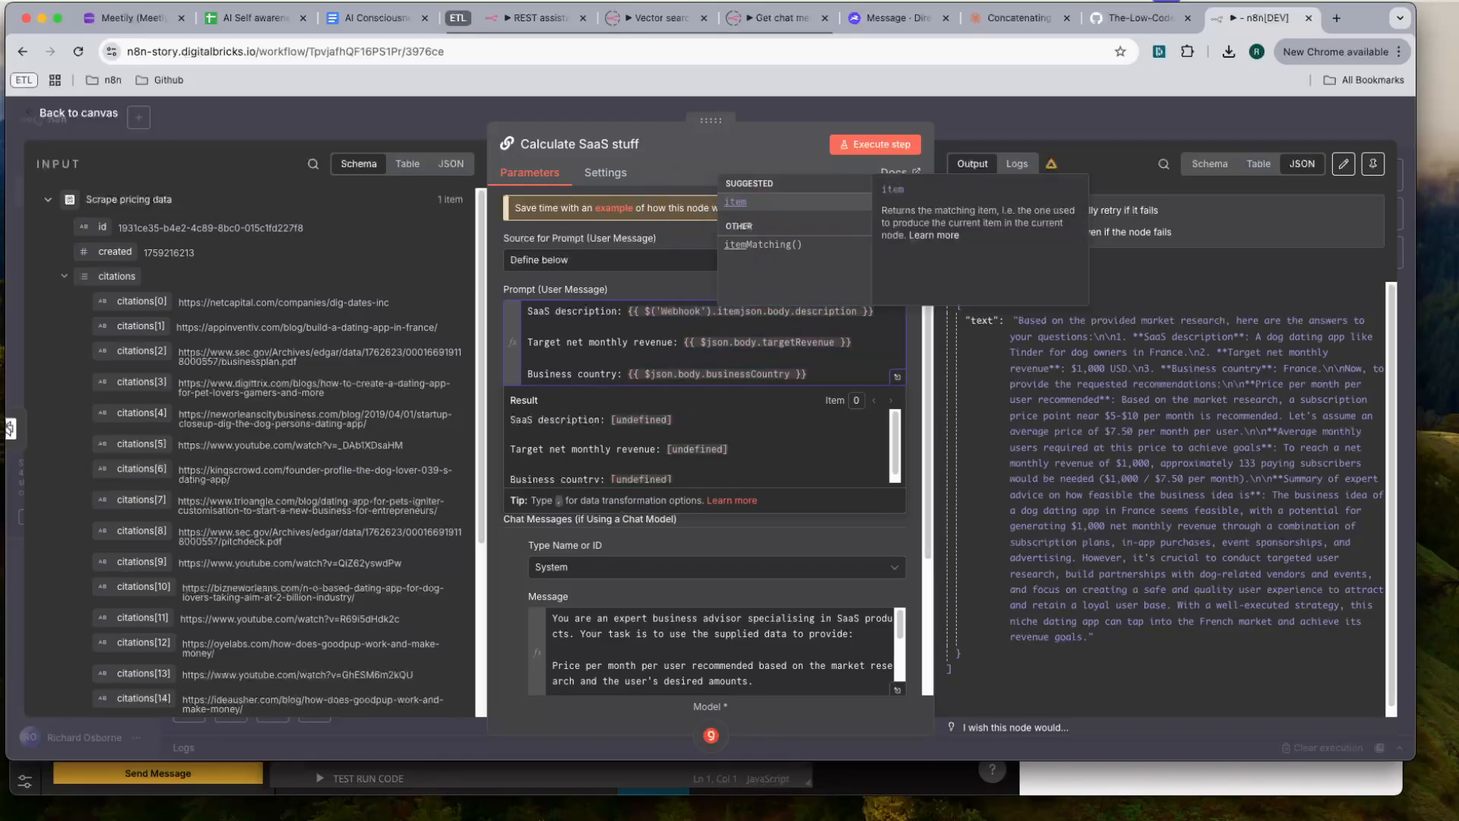
pyautogui.press('Return')
pyautogui.write('.')
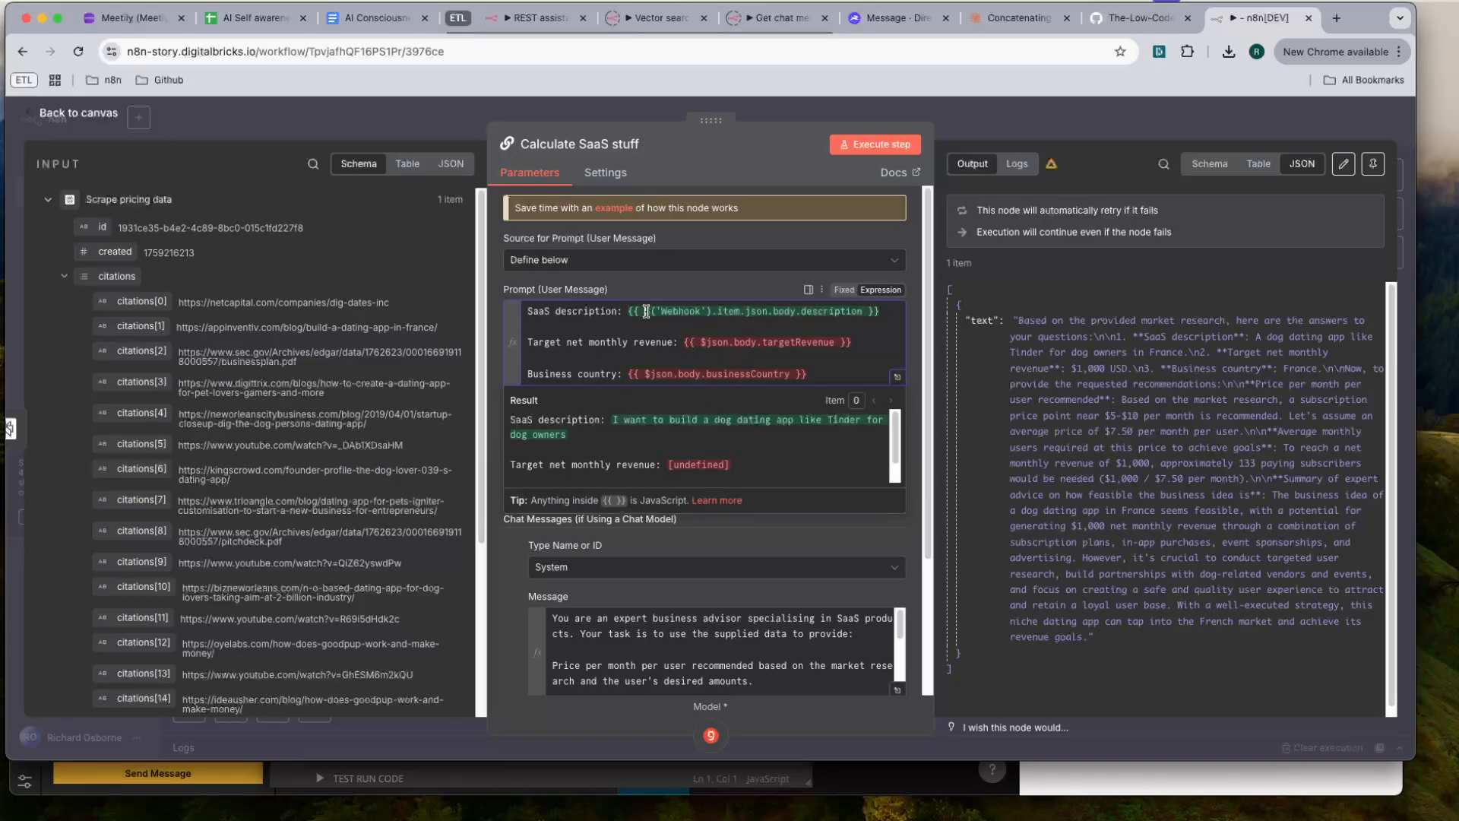
# - Change the Target net monthly revenue and Business country expressions to read from $('Webhook').item.json.body, copying the Webhook reference from the description line
pyautogui.moveTo(646, 311)
pyautogui.mouseDown()
pyautogui.moveTo(749, 311)
pyautogui.moveTo(644, 317)
pyautogui.mouseUp()
pyautogui.hotkey('ctrl', 'c')
pyautogui.click(751, 311)
pyautogui.click(706, 342)
pyautogui.hotkey('ctrl', 'v')
pyautogui.scroll(-1, 674, 363)
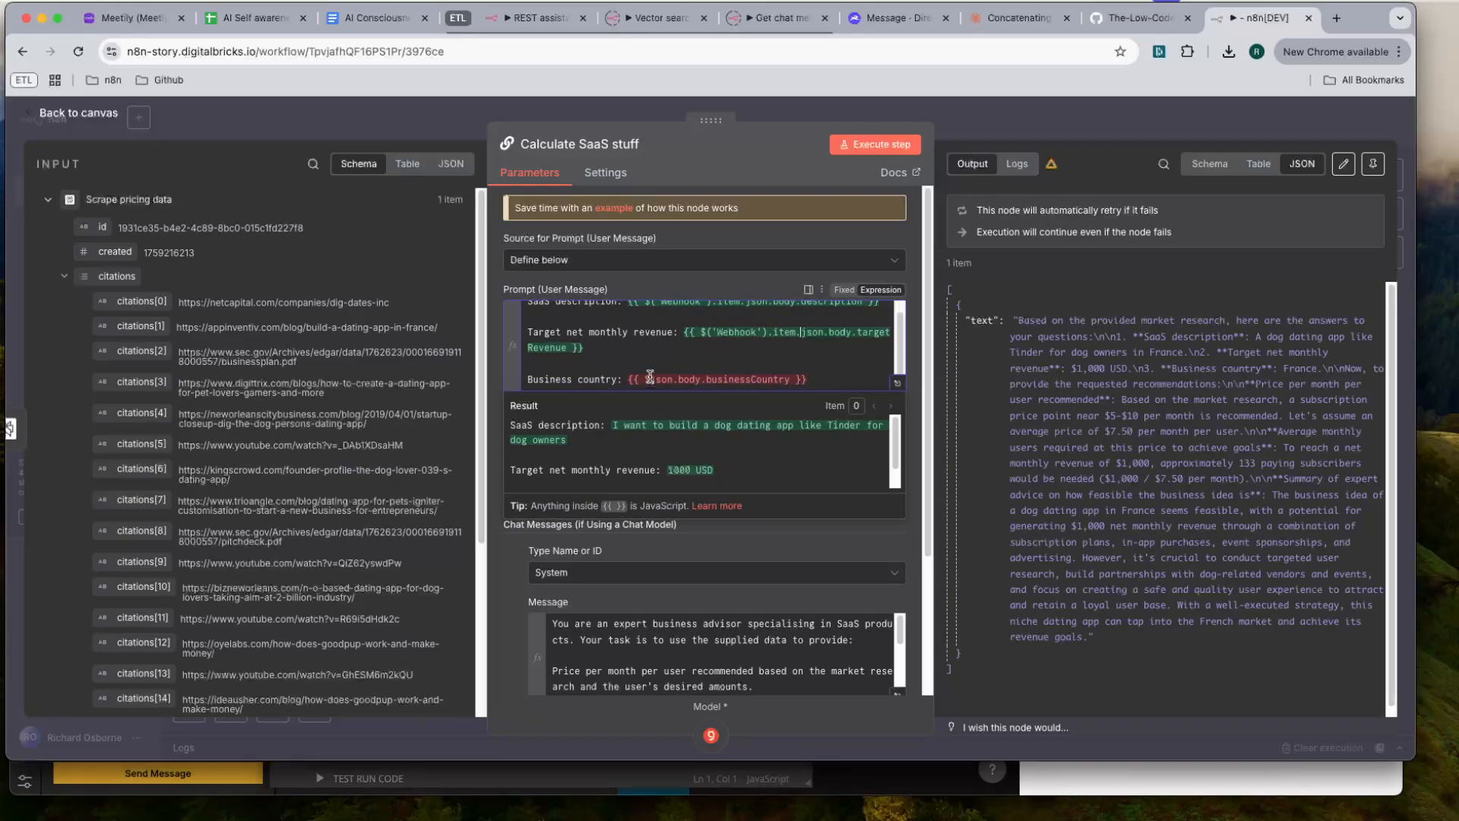
pyautogui.click(651, 379)
pyautogui.hotkey('ctrl', 'v')
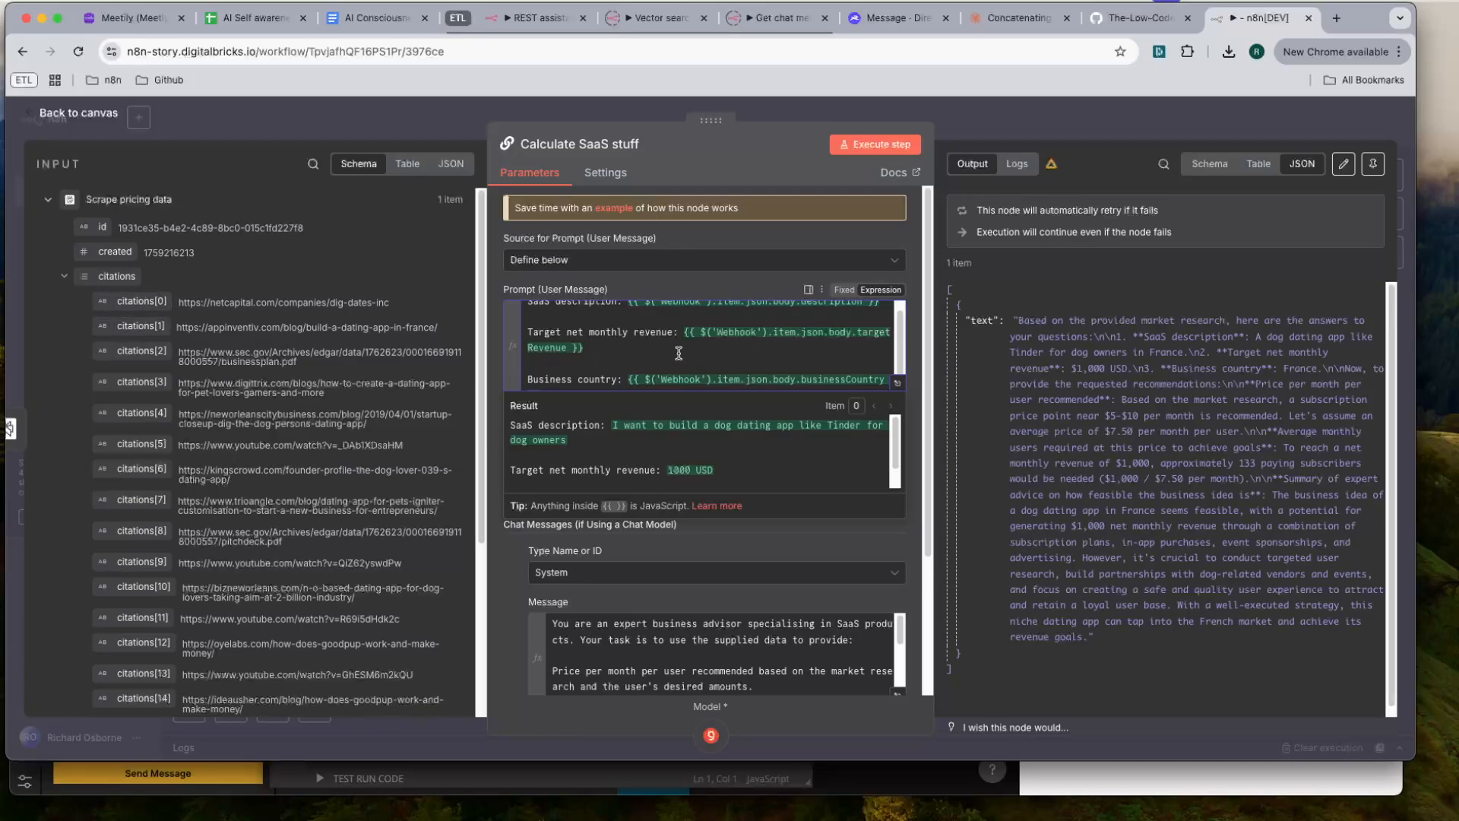
pyautogui.scroll(1, 679, 353)
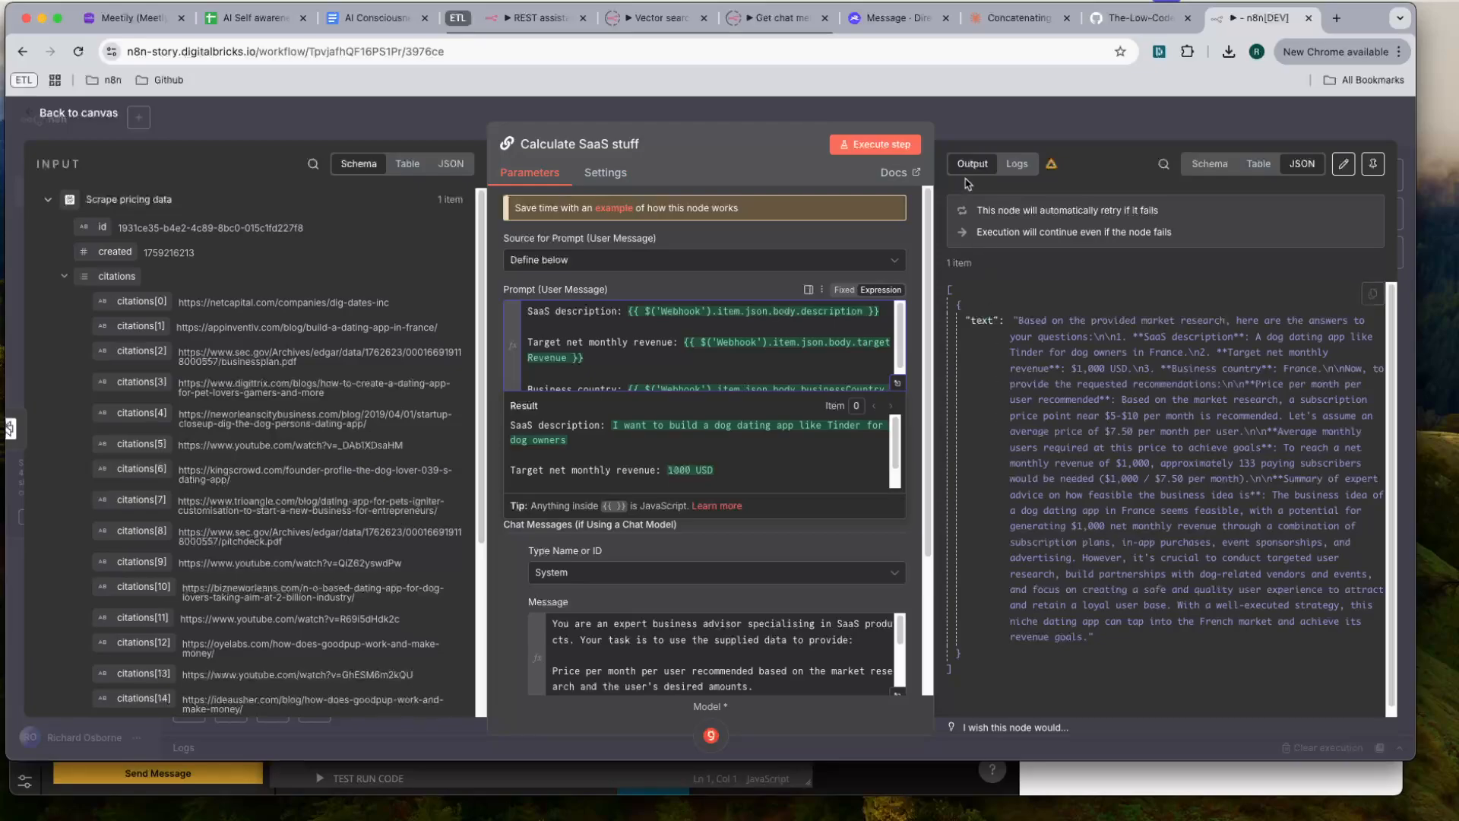
# - Require a specific output format in the Calculate SaaS stuff node and attach a Structured Output Parser to it
pyautogui.click(833, 186)
pyautogui.scroll(-3, 532, 365)
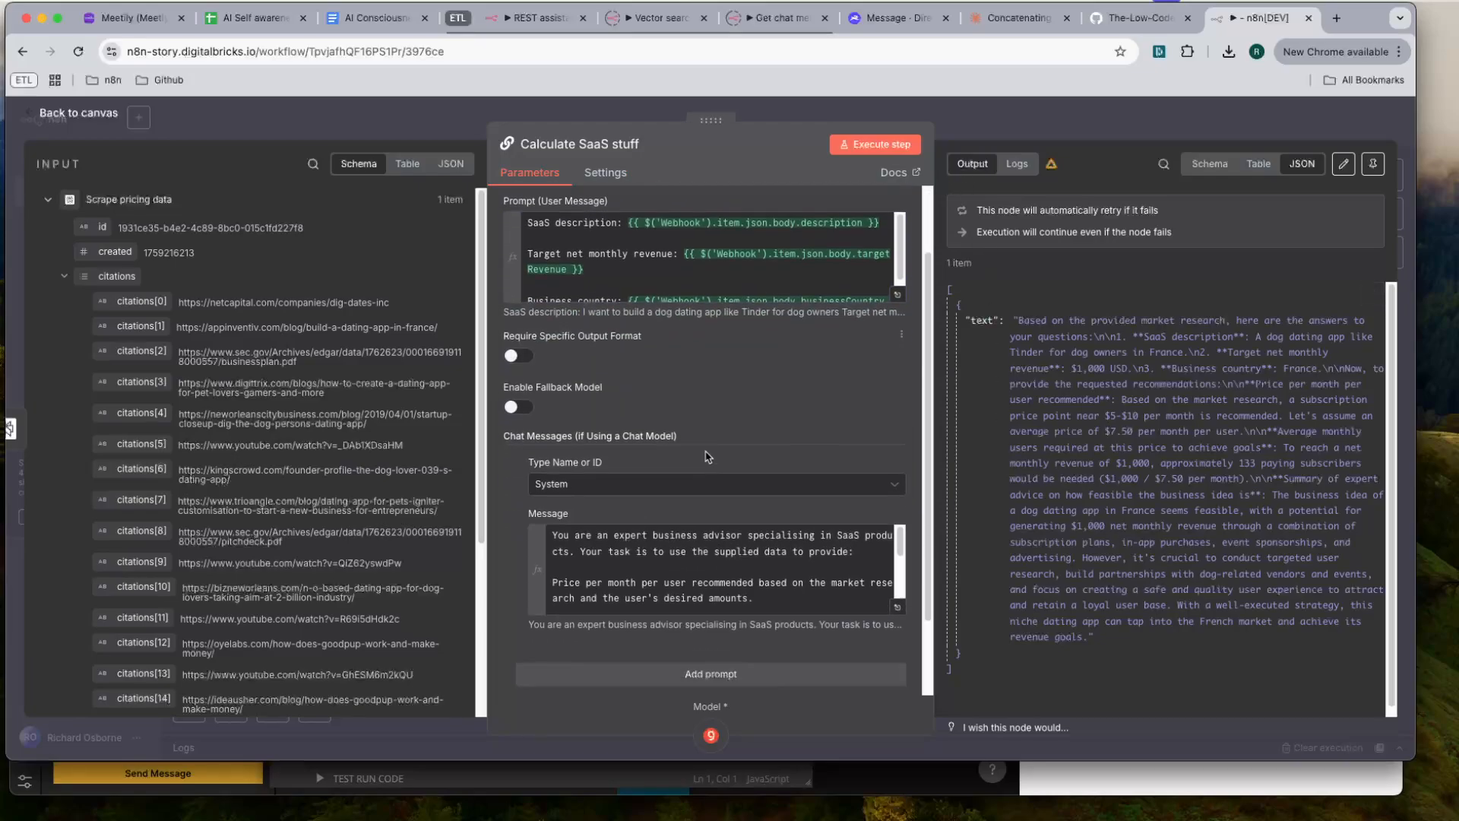
pyautogui.click(511, 344)
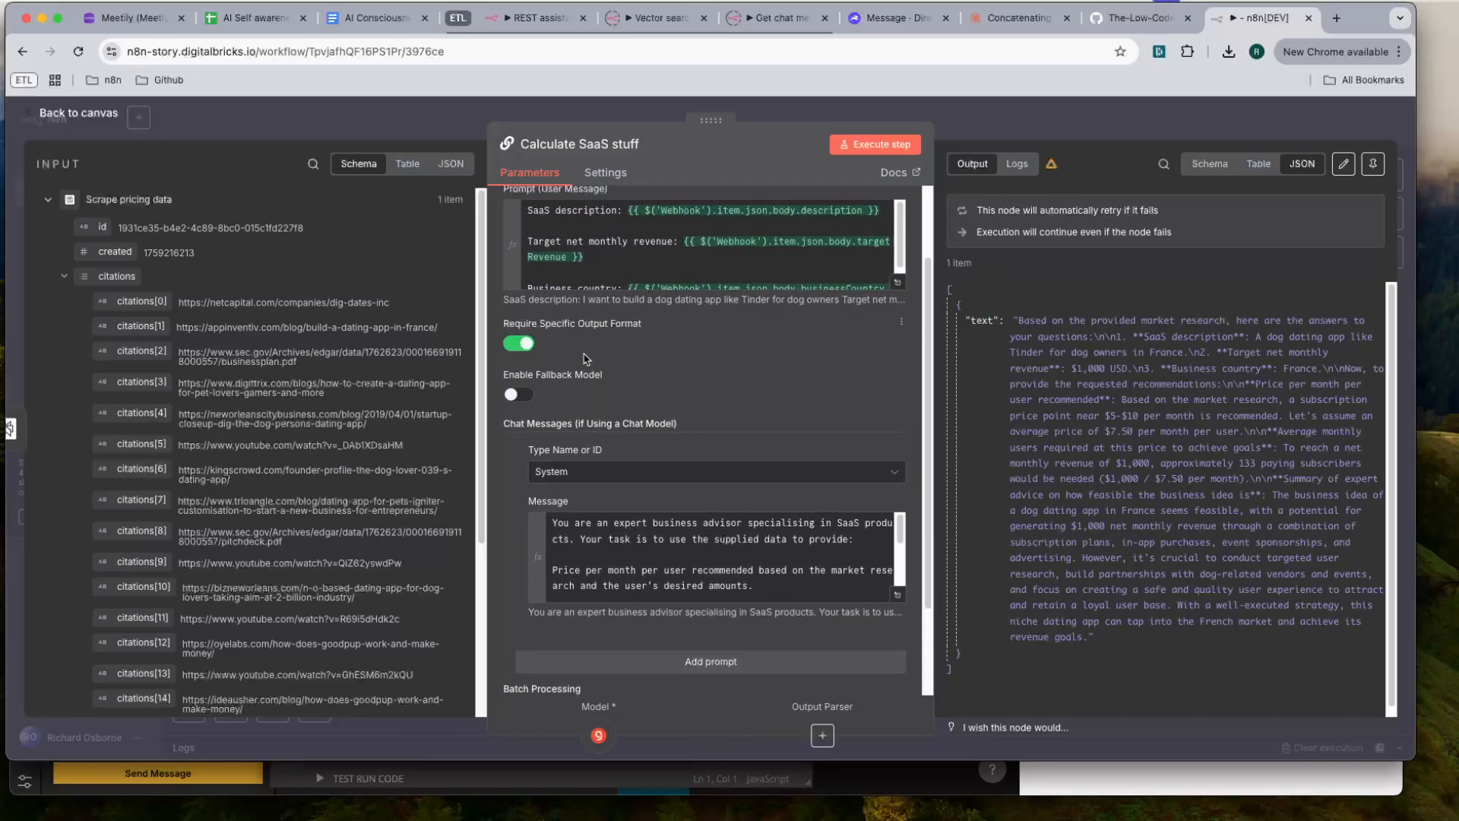
pyautogui.press('Escape')
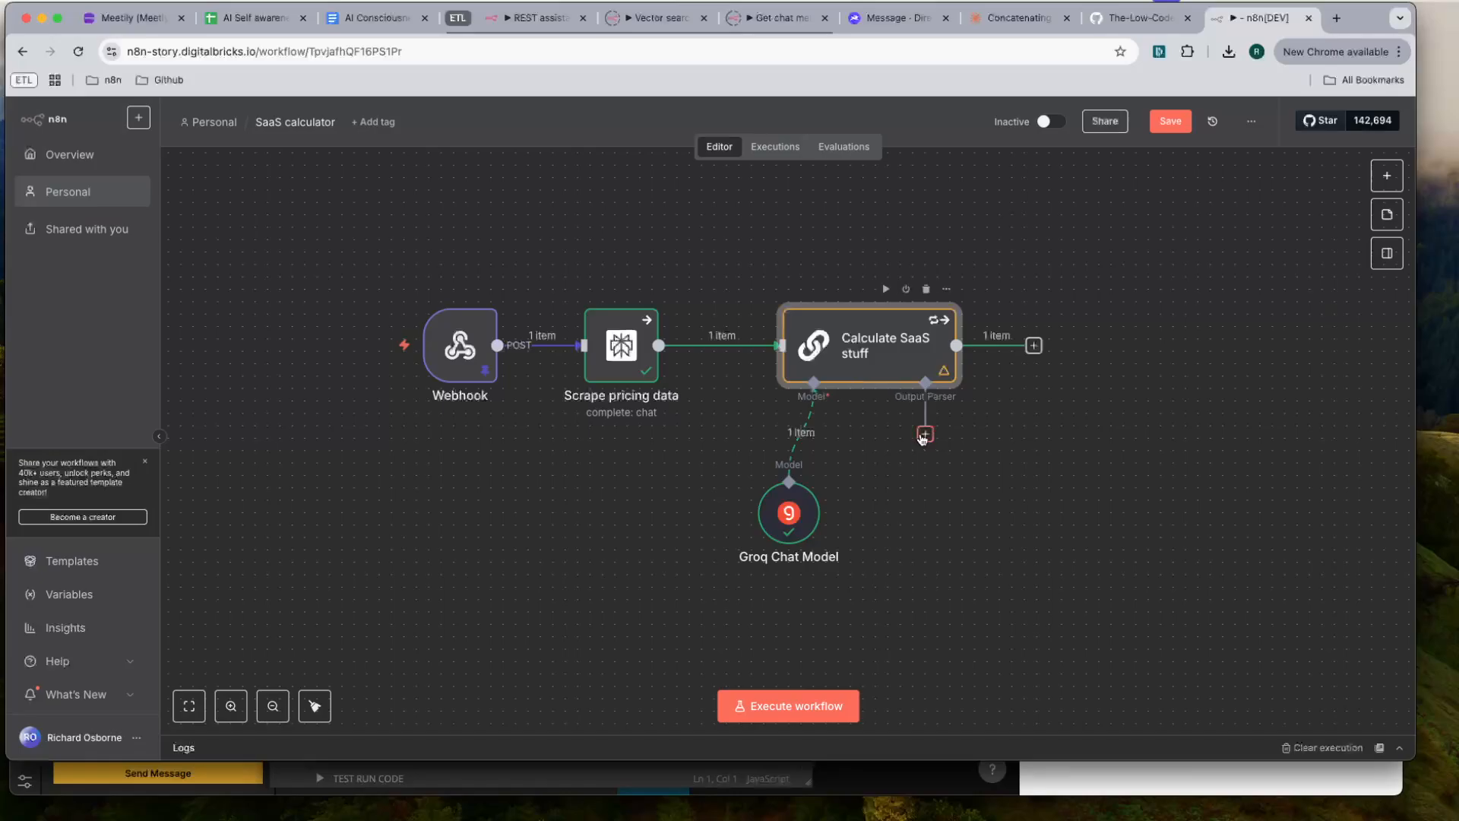
pyautogui.click(925, 434)
pyautogui.click(1217, 335)
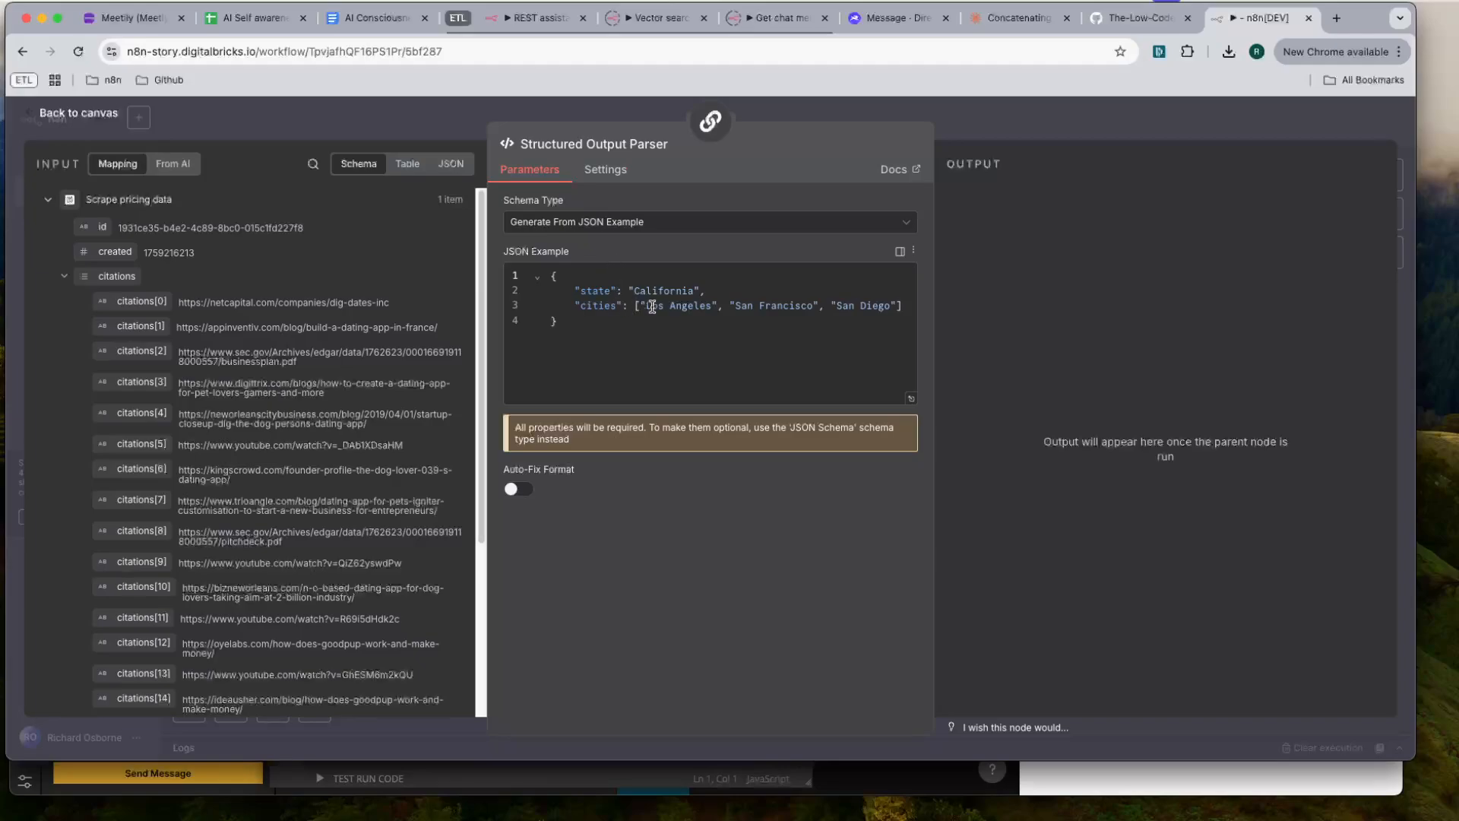
# - Rename the first key in the parser's JSON example to monthly_price_per_user, checking the output fields in the Noodl form
pyautogui.click(670, 290)
pyautogui.doubleClick(590, 291)
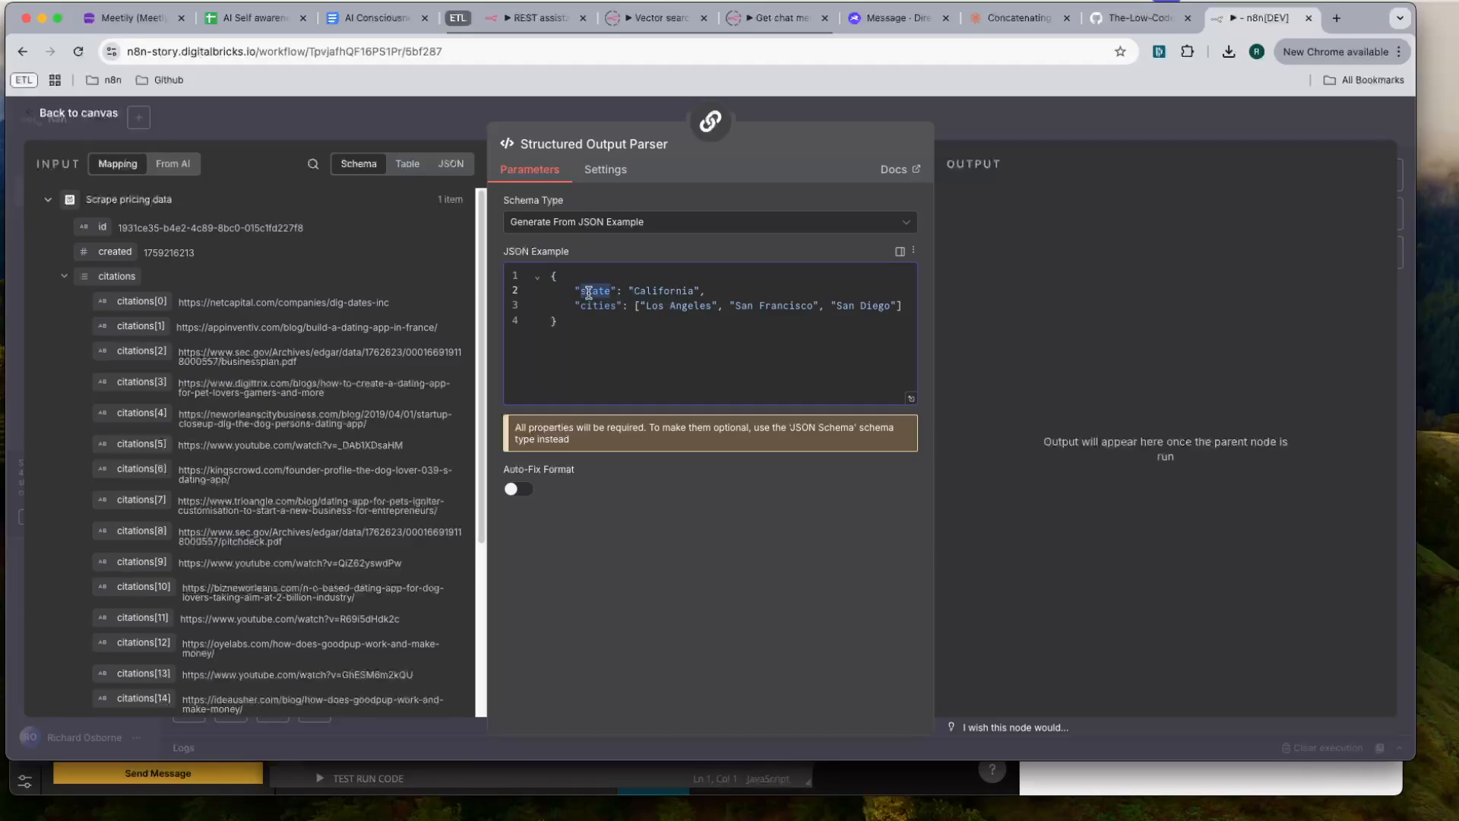
pyautogui.press('super+Tab')
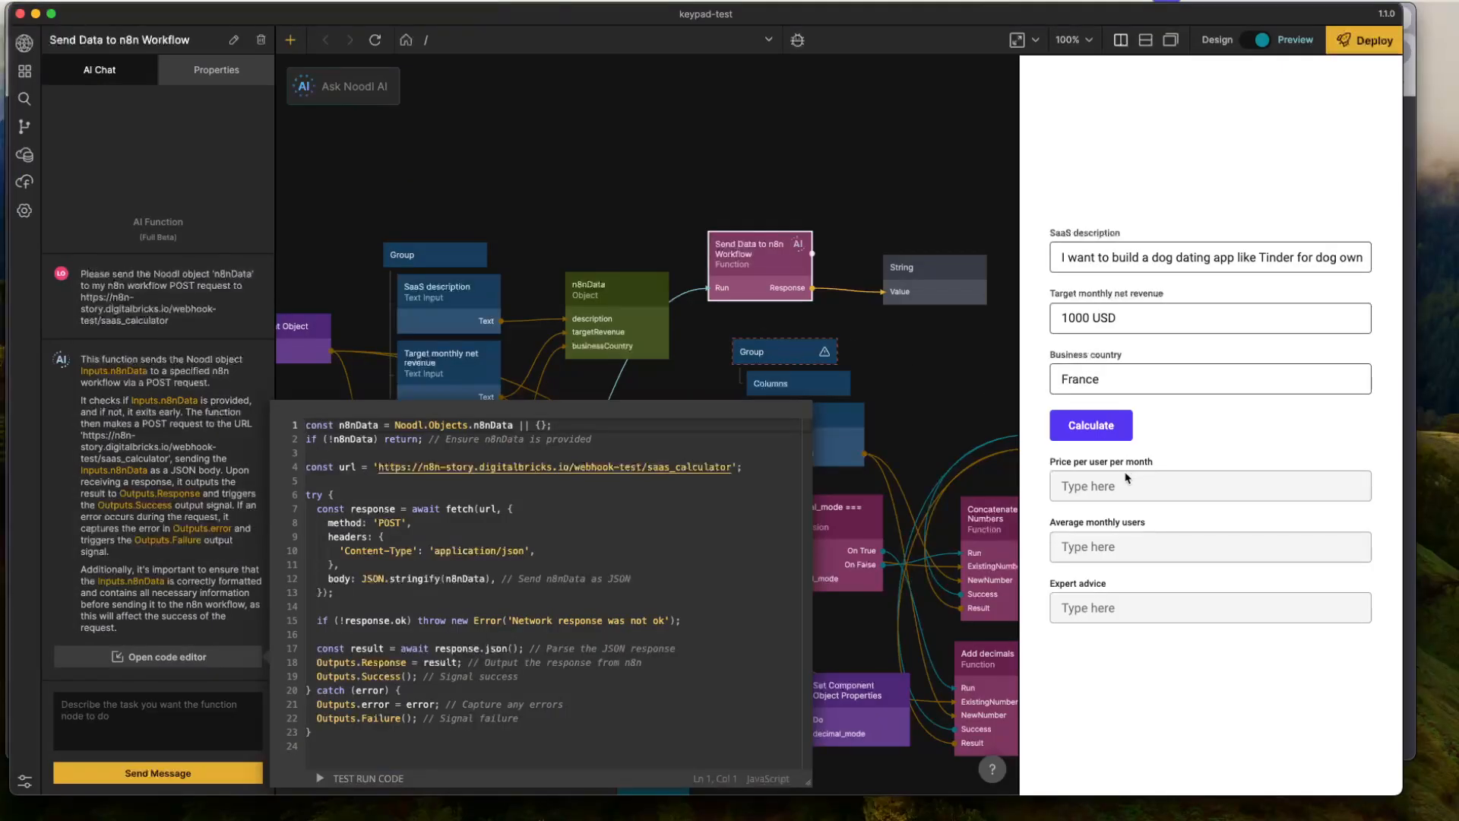
pyautogui.press('super+Tab')
pyautogui.write('price')
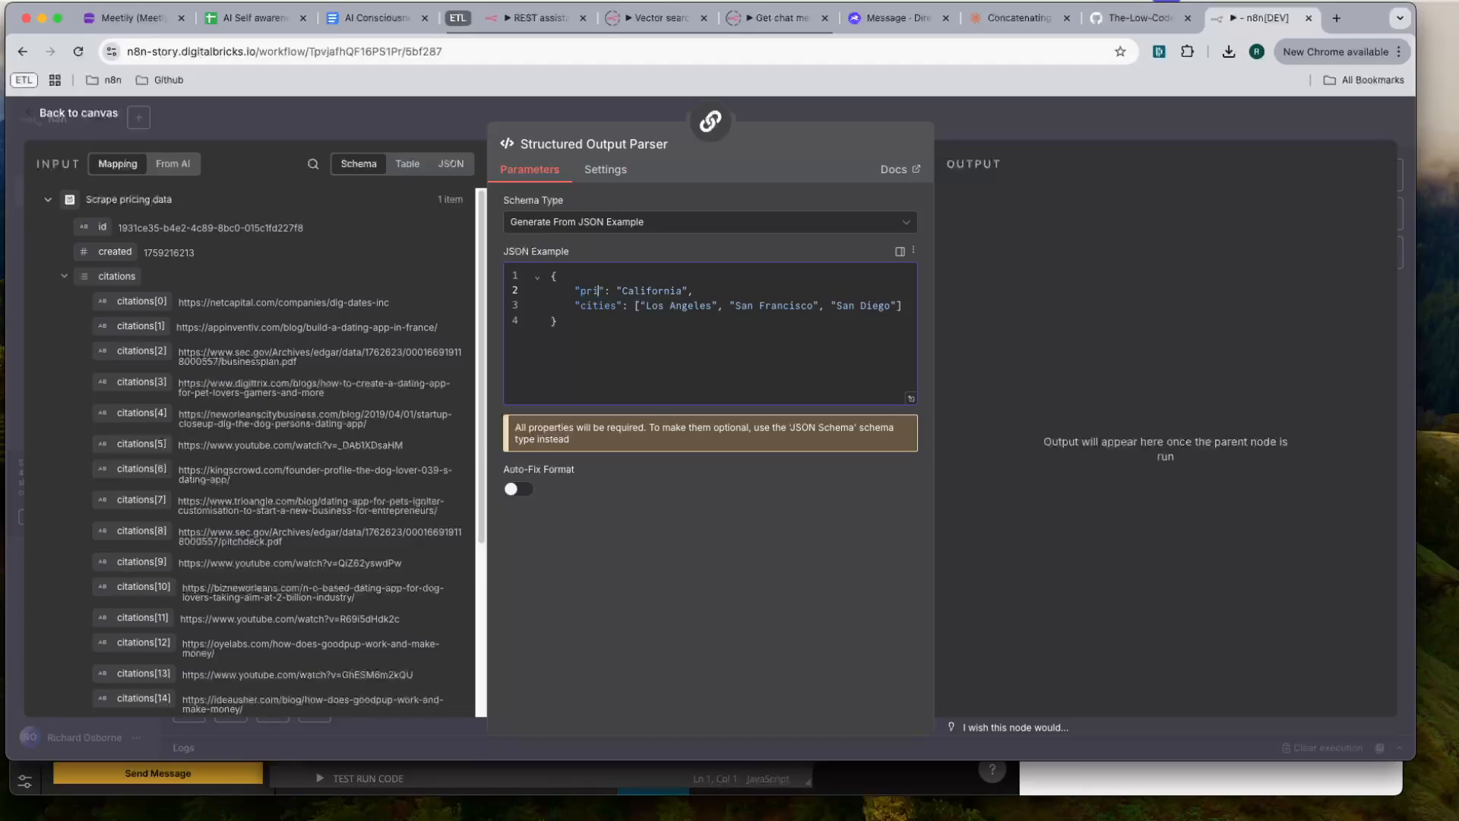
pyautogui.press('BackSpace')
pyautogui.press('BackSpace')
pyautogui.press('BackSpace')
pyautogui.press('BackSpace')
pyautogui.press('BackSpace')
pyautogui.write('monthly!price')
pyautogui.press('BackSpace')
pyautogui.press('BackSpace')
pyautogui.press('BackSpace')
pyautogui.press('BackSpace')
pyautogui.press('BackSpace')
pyautogui.press('BackSpace')
pyautogui.write('-')
pyautogui.press('BackSpace')
pyautogui.write('_price_per_user')
# - Rename the cities key in the JSON example to average_monthly_users_needed
pyautogui.doubleClick(598, 307)
pyautogui.write('average8')
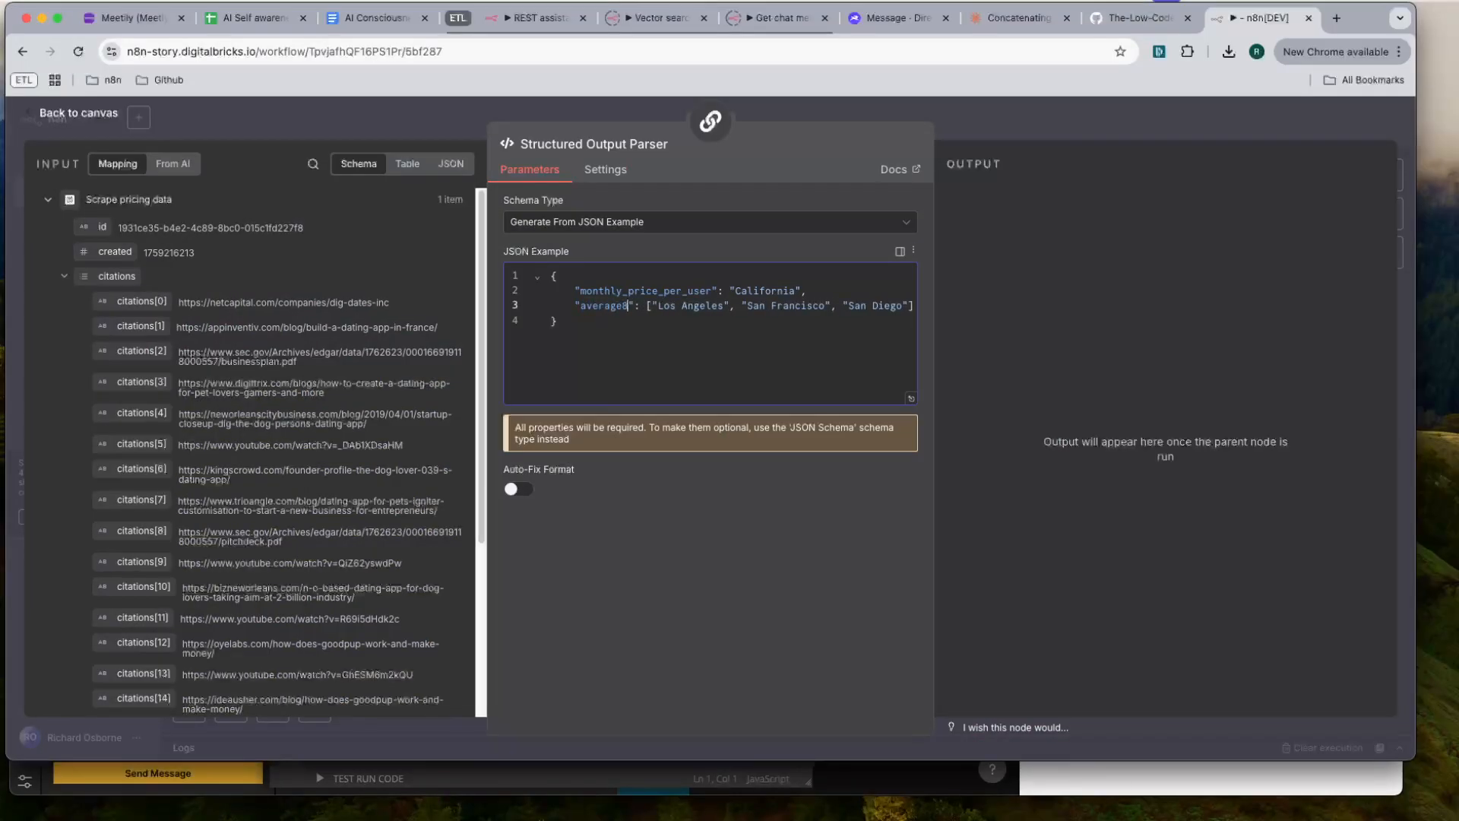
pyautogui.press('BackSpace')
pyautogui.write('_monthly')
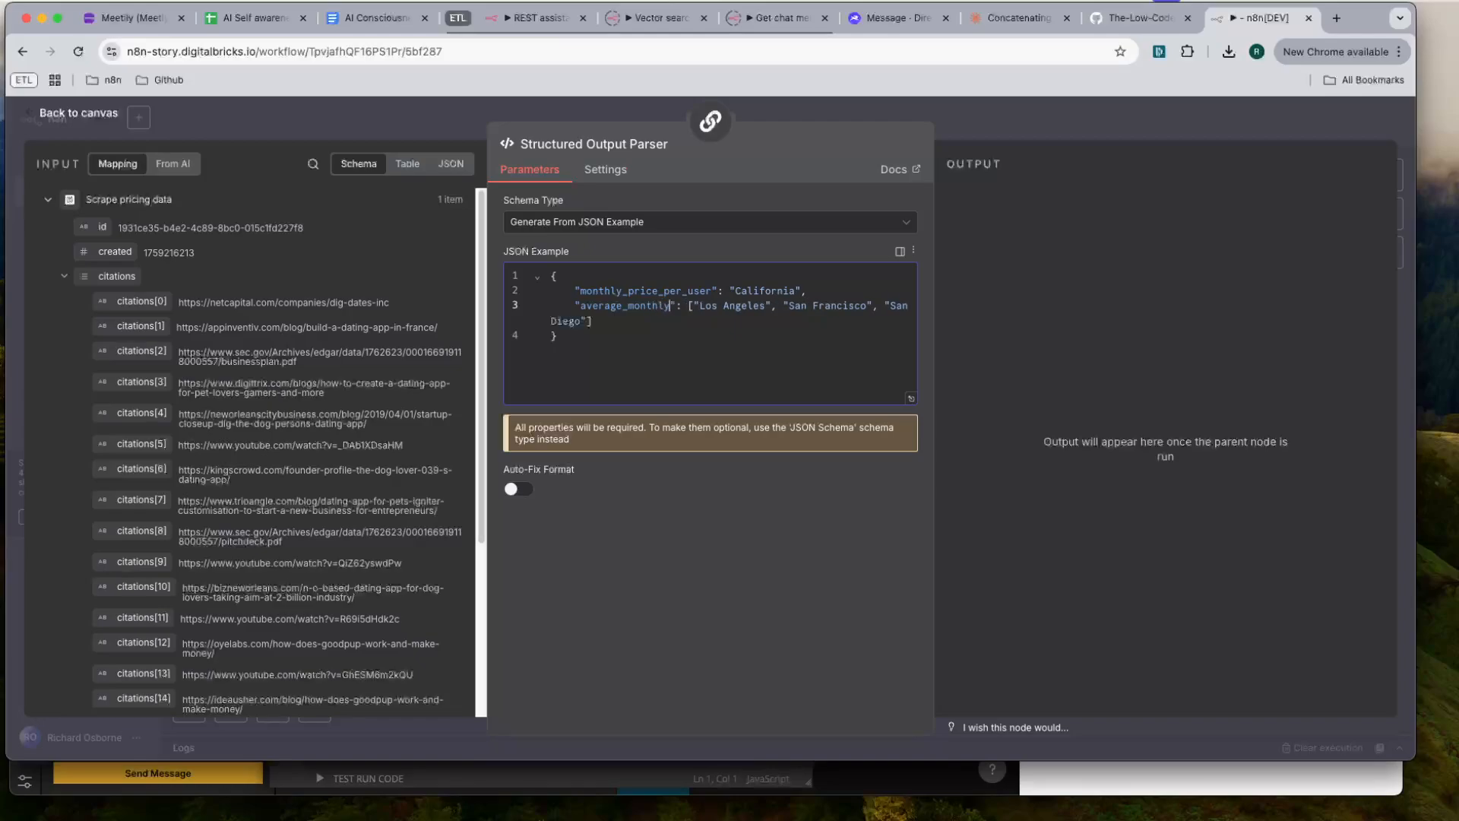
pyautogui.write('_users_needed')
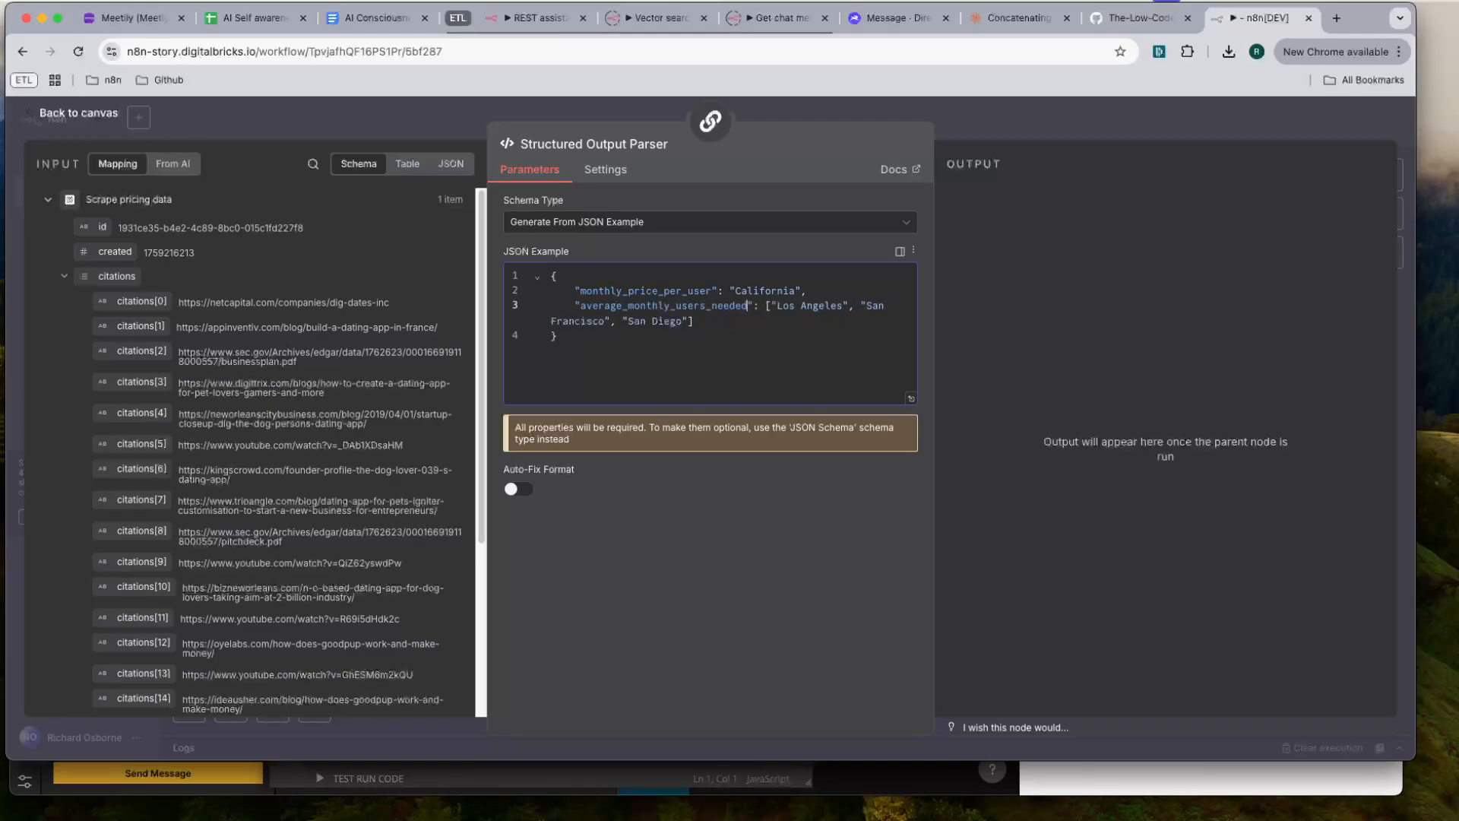
# - Replace the JSON example's sample values with empty strings and add an expert_advice key with an empty string
pyautogui.moveTo(782, 325); pyautogui.dragTo(770, 305)
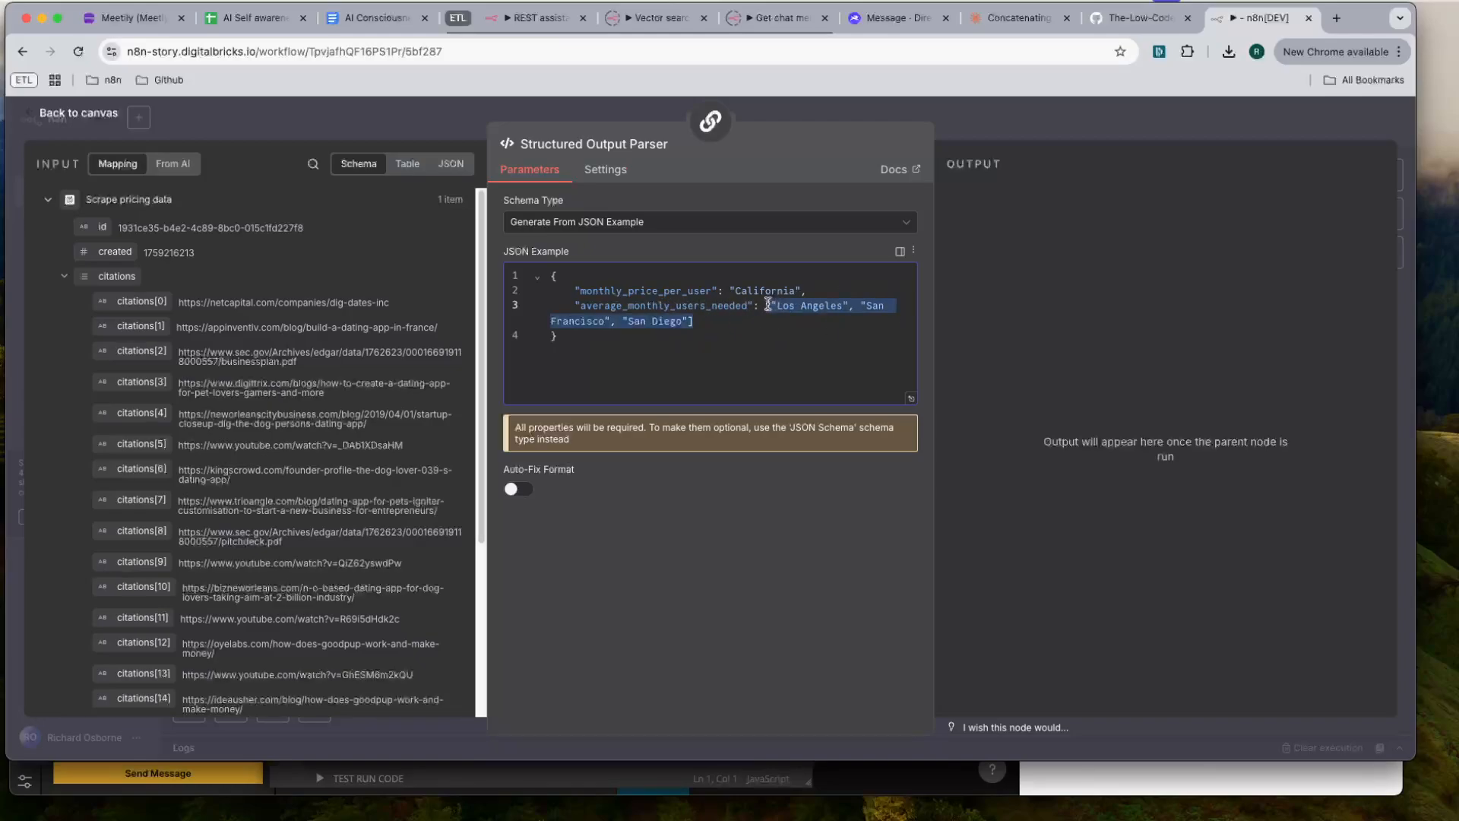
pyautogui.write('"expert')
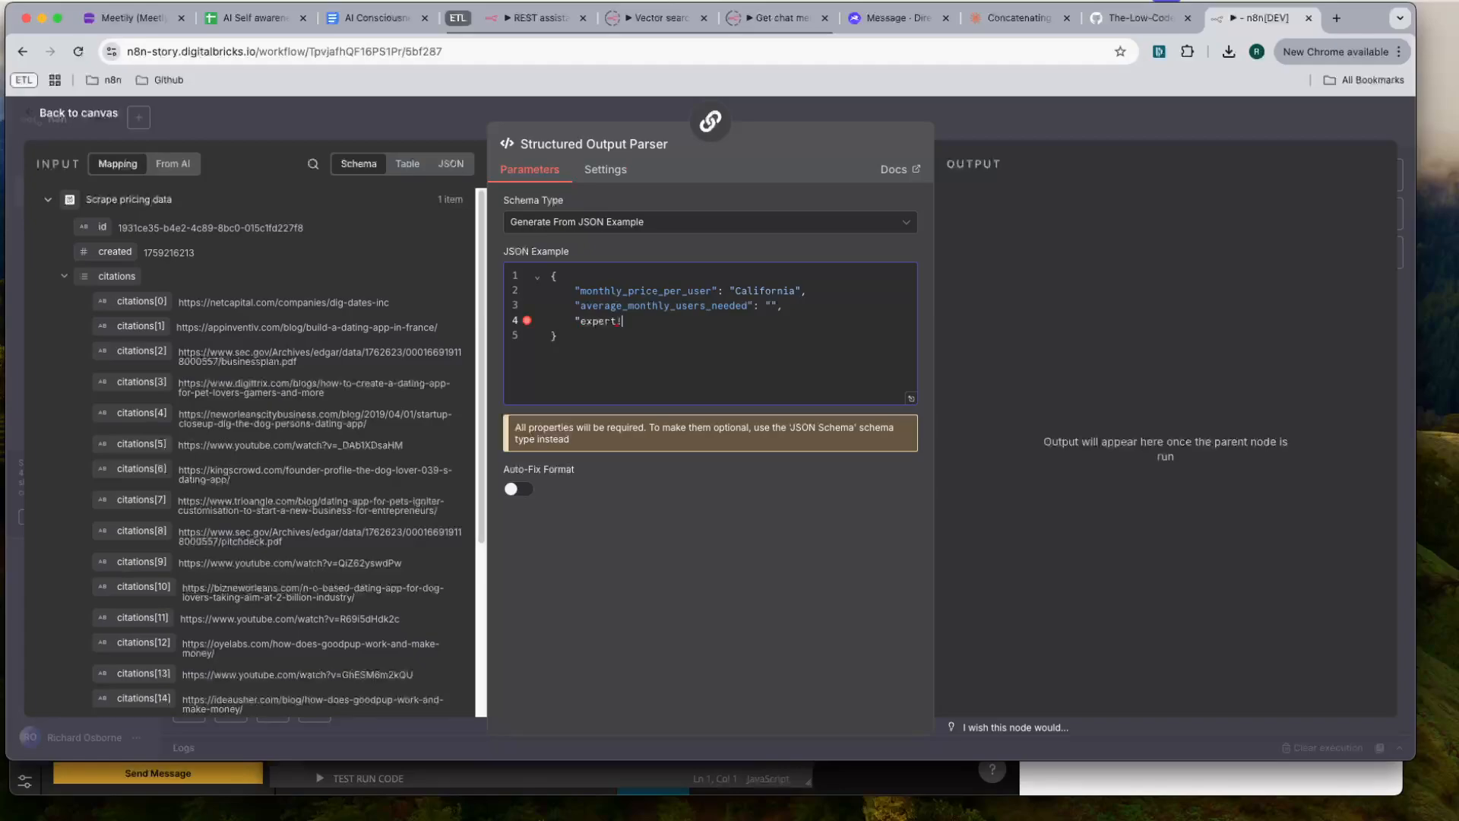
pyautogui.write('ce": ""')
pyautogui.doubleClick(763, 293)
pyautogui.press('BackSpace')
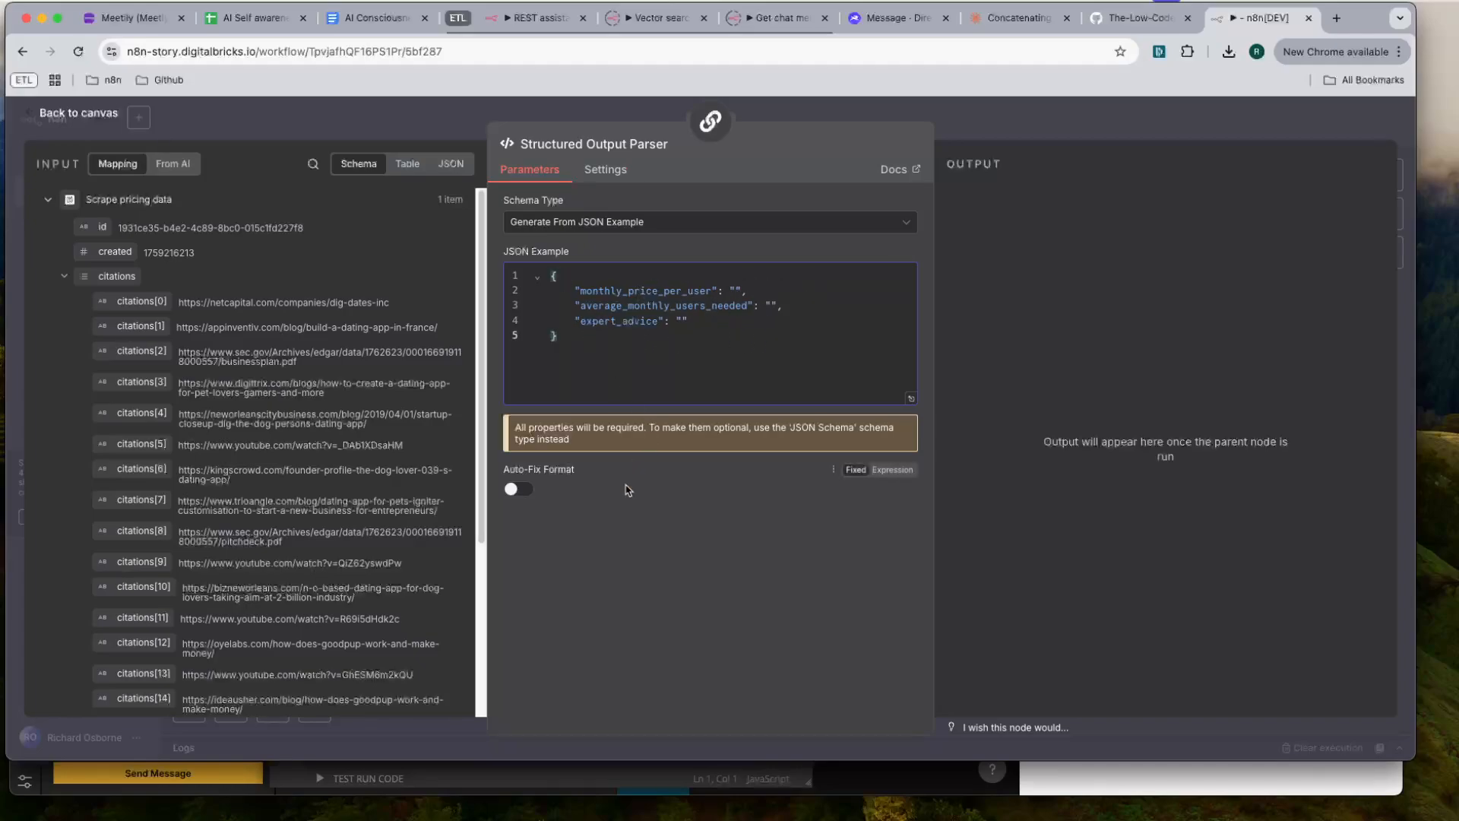
# - Return to the canvas, save the SaaS calculator workflow and execute it
pyautogui.click(1083, 125)
pyautogui.click(1171, 123)
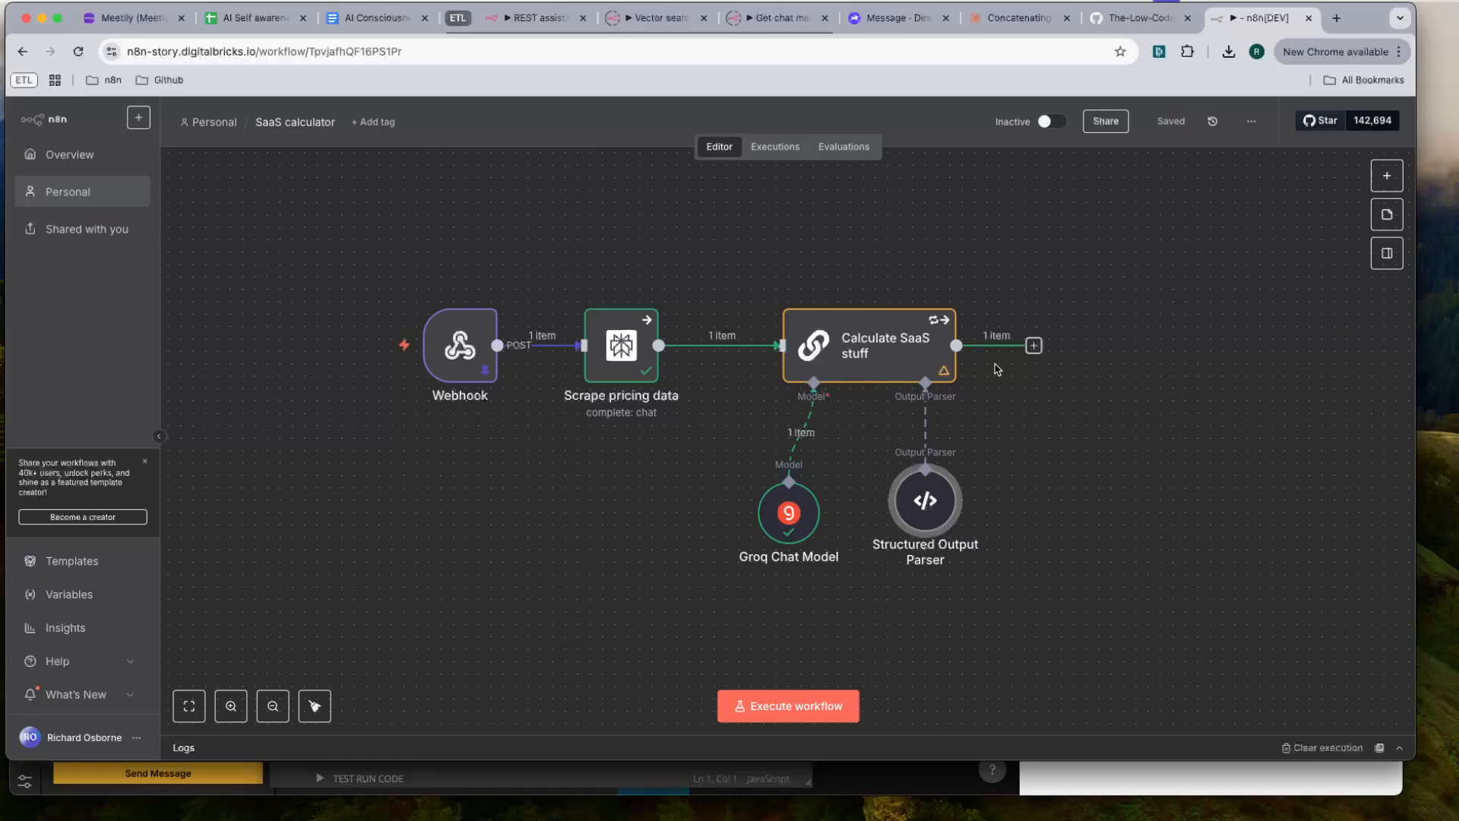
pyautogui.click(805, 705)
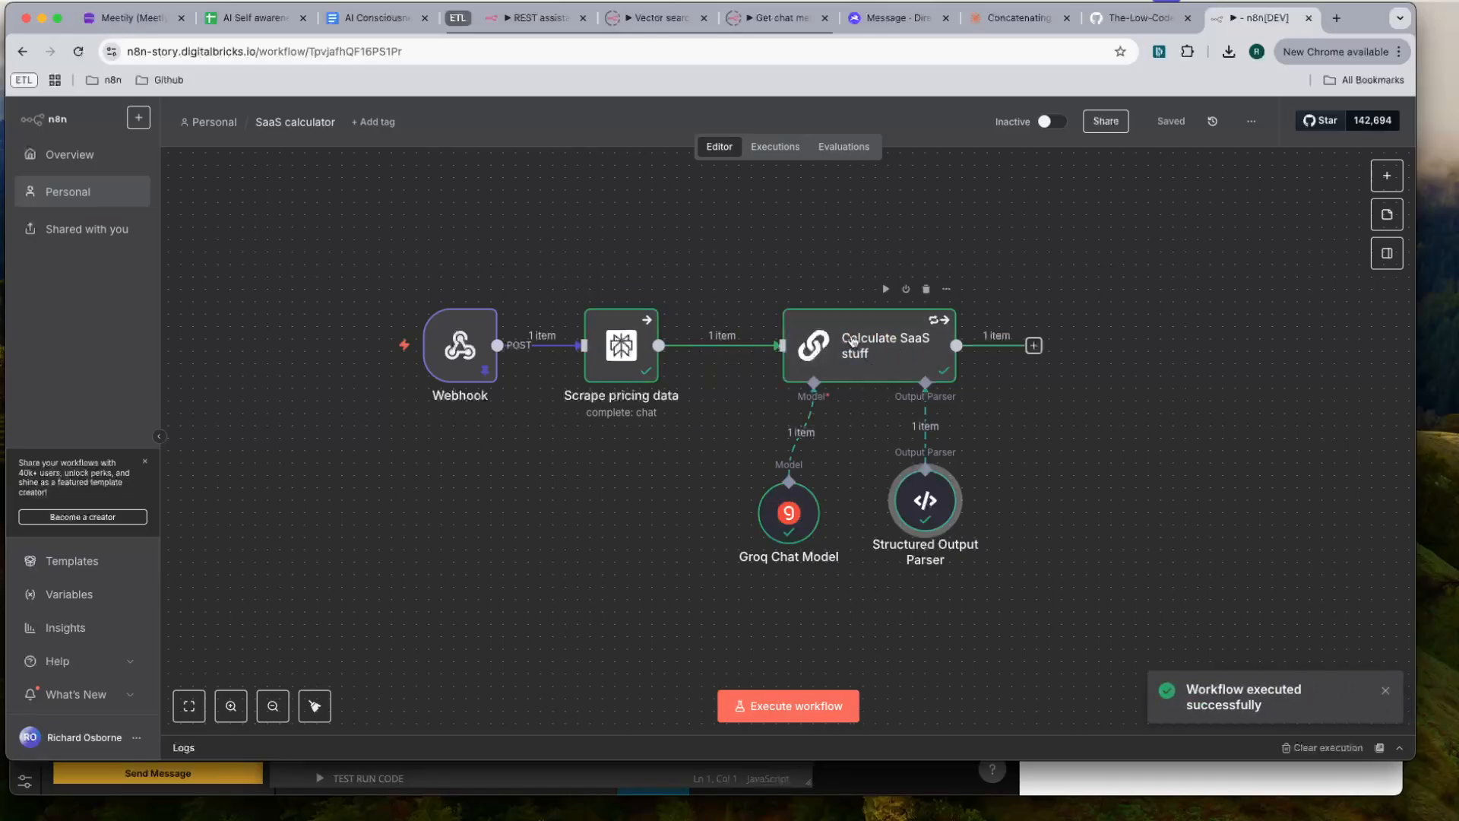
# - Examine the structured JSON output of the Calculate SaaS stuff node, then return to the canvas
pyautogui.doubleClick(852, 341)
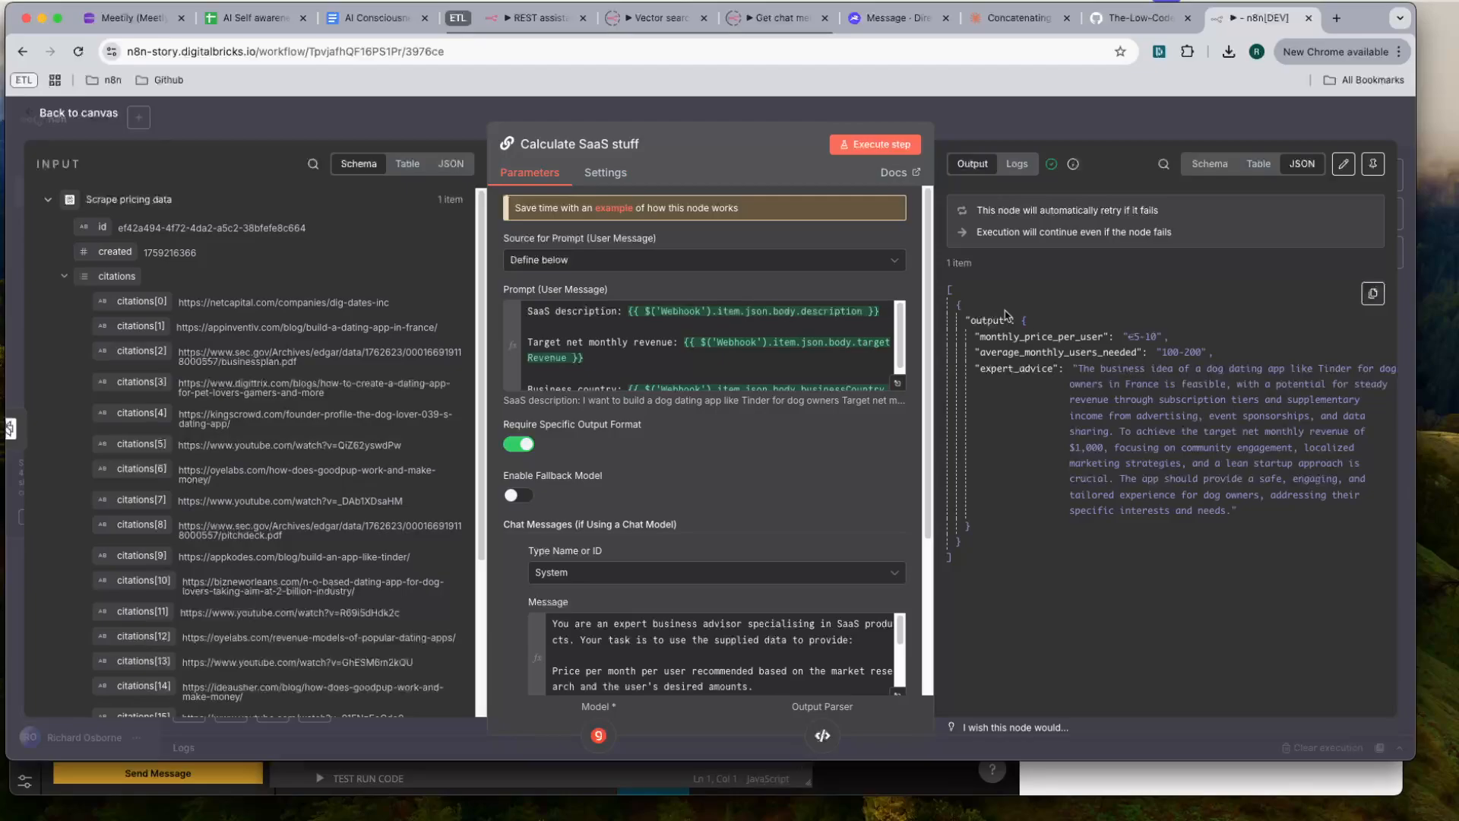
pyautogui.moveTo(979, 316); pyautogui.dragTo(1170, 511)
pyautogui.click(1183, 555)
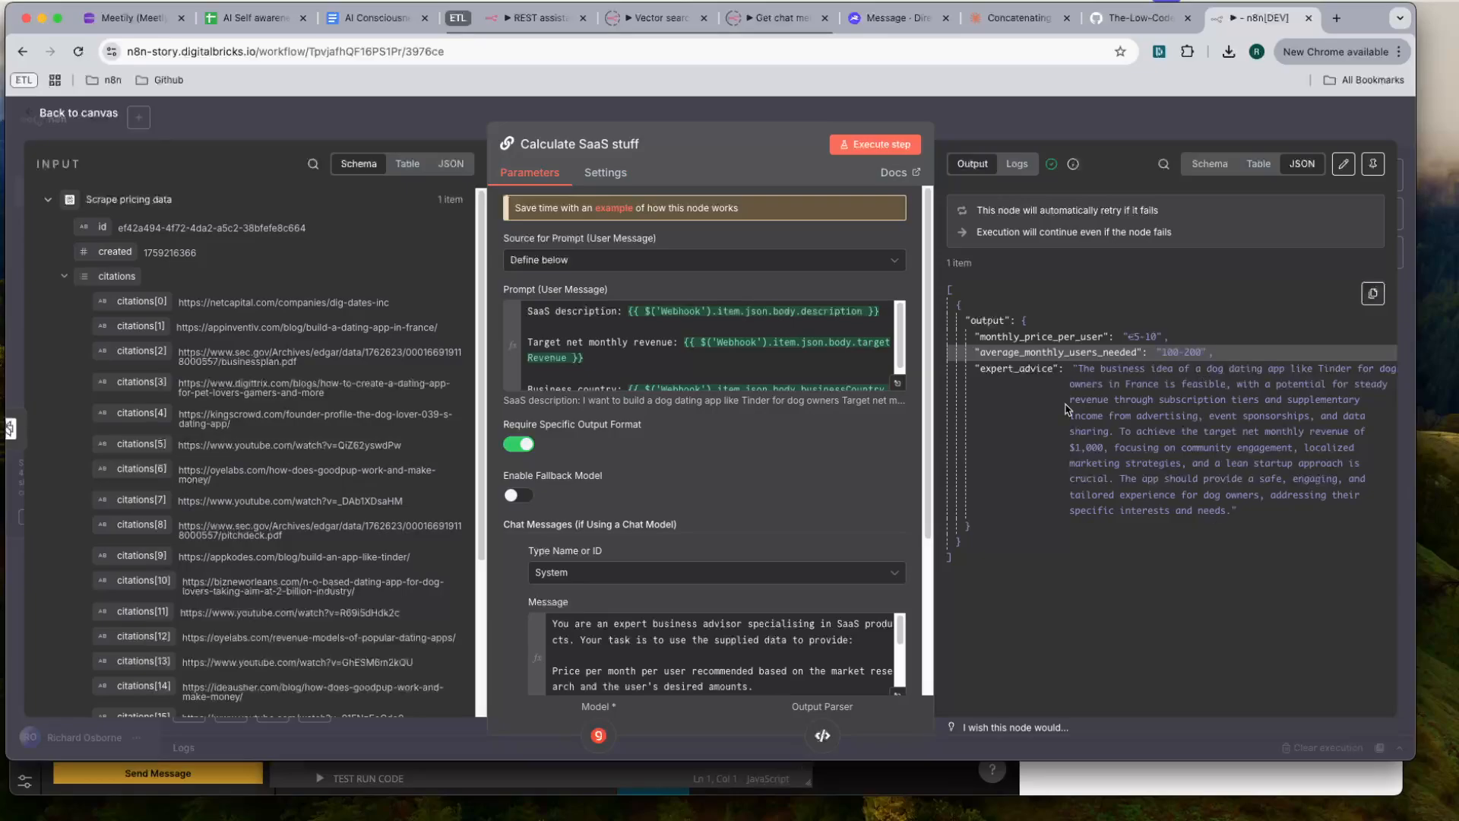
pyautogui.click(1144, 118)
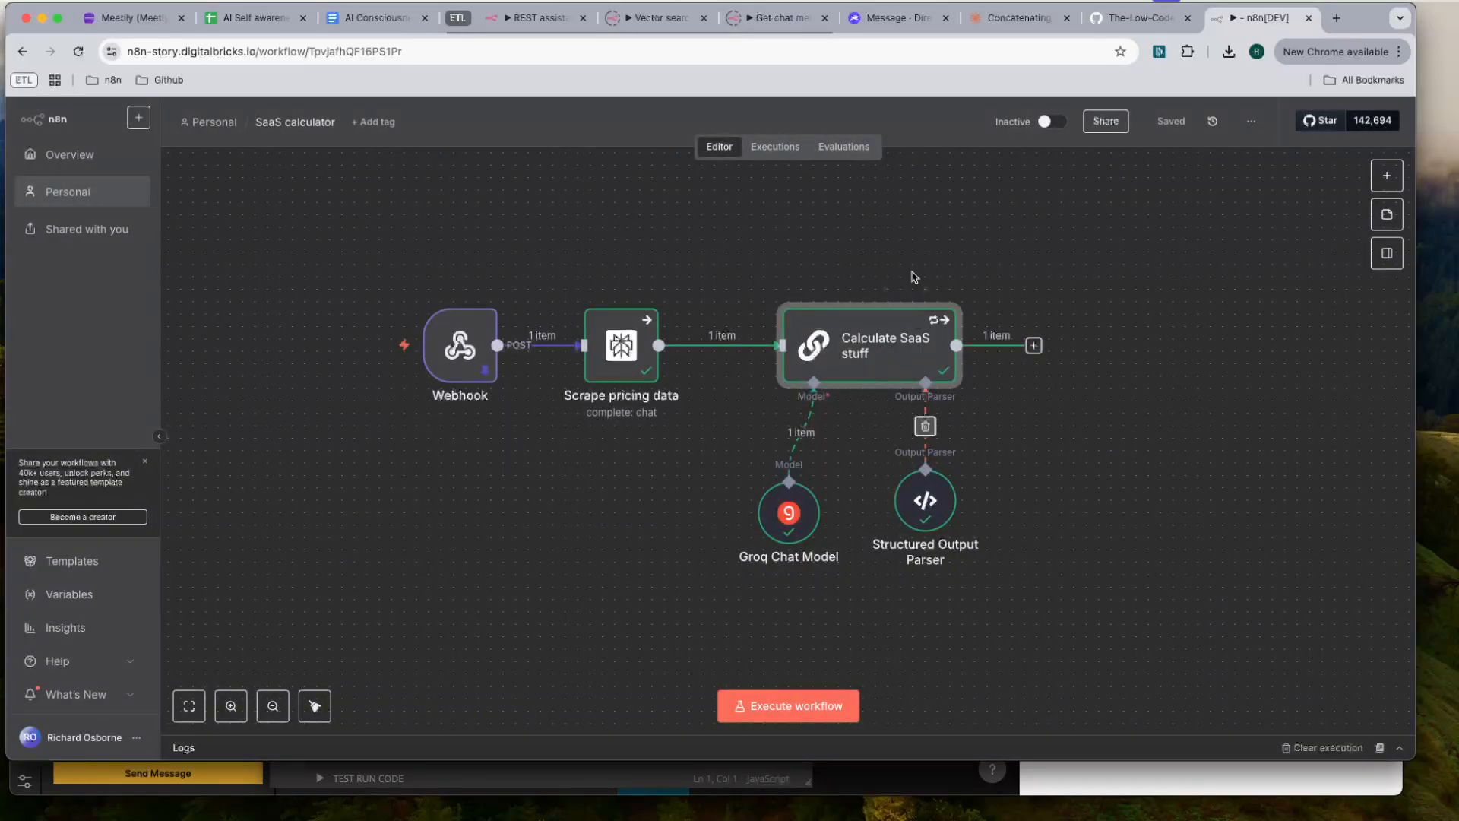
# - Switch to Noodl and set the Expert advice text input's type to Text Area
pyautogui.click(1060, 790)
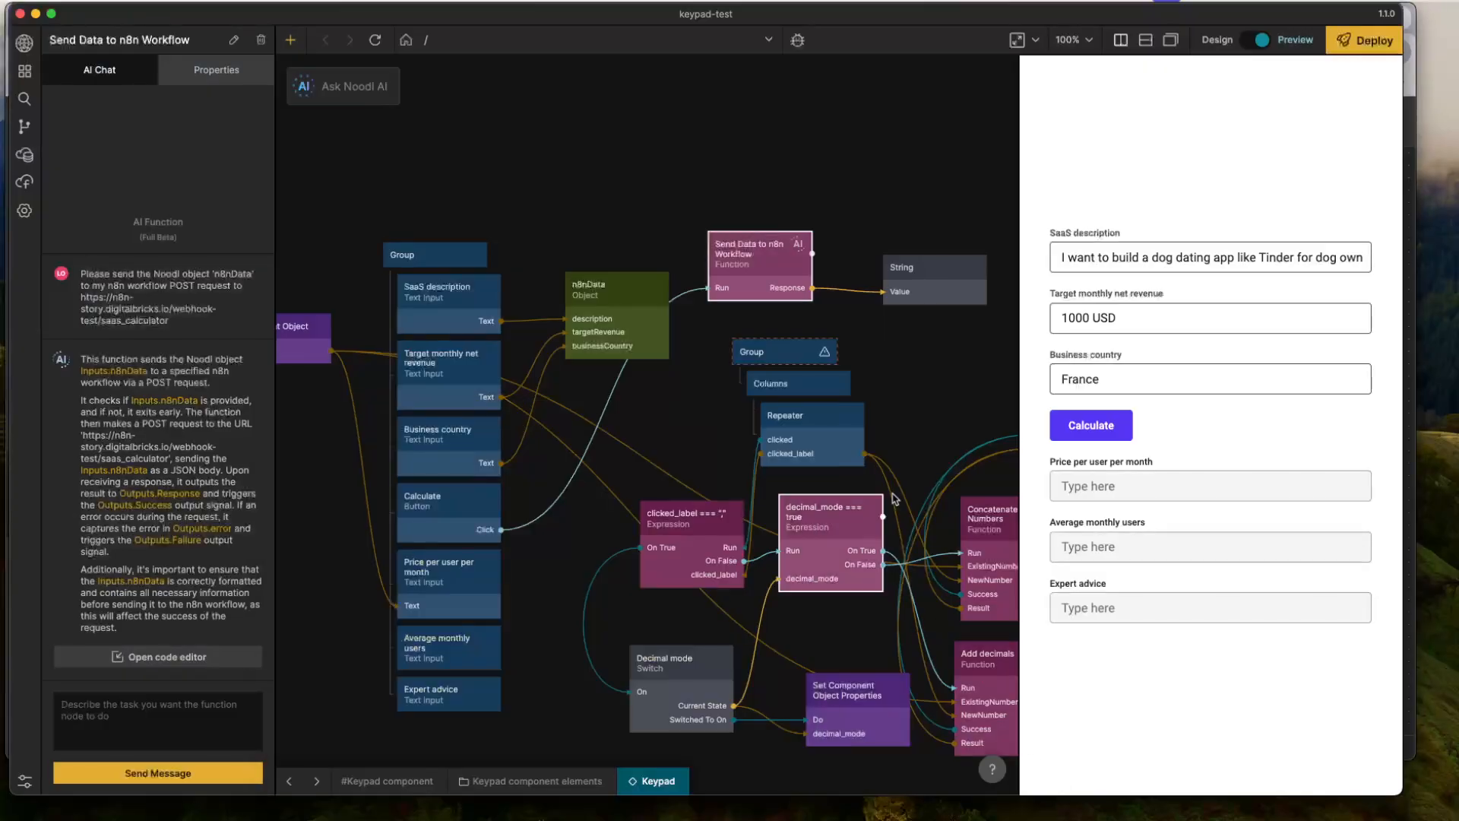
pyautogui.click(929, 288)
pyautogui.click(841, 317)
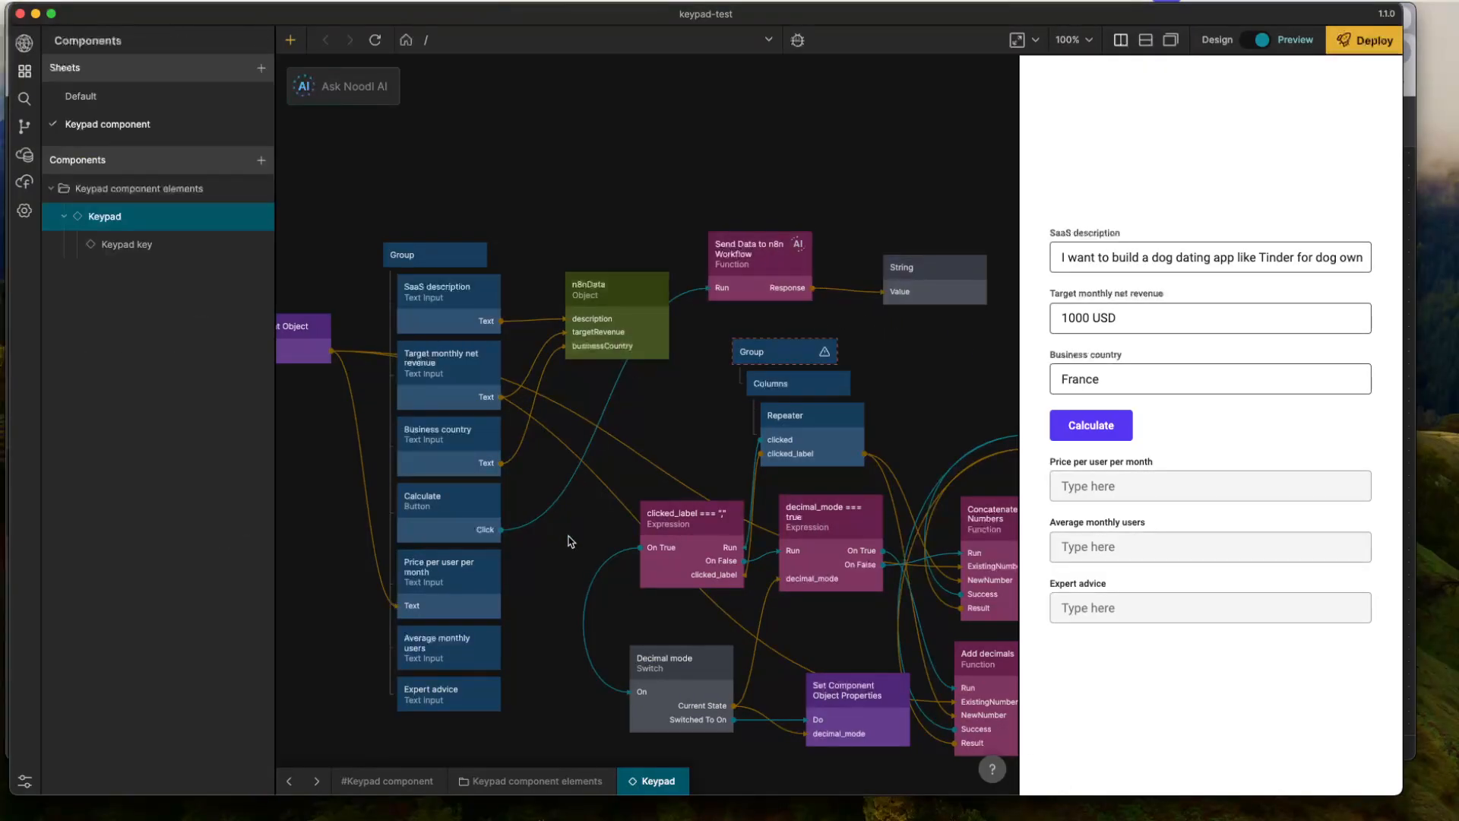
pyautogui.click(449, 693)
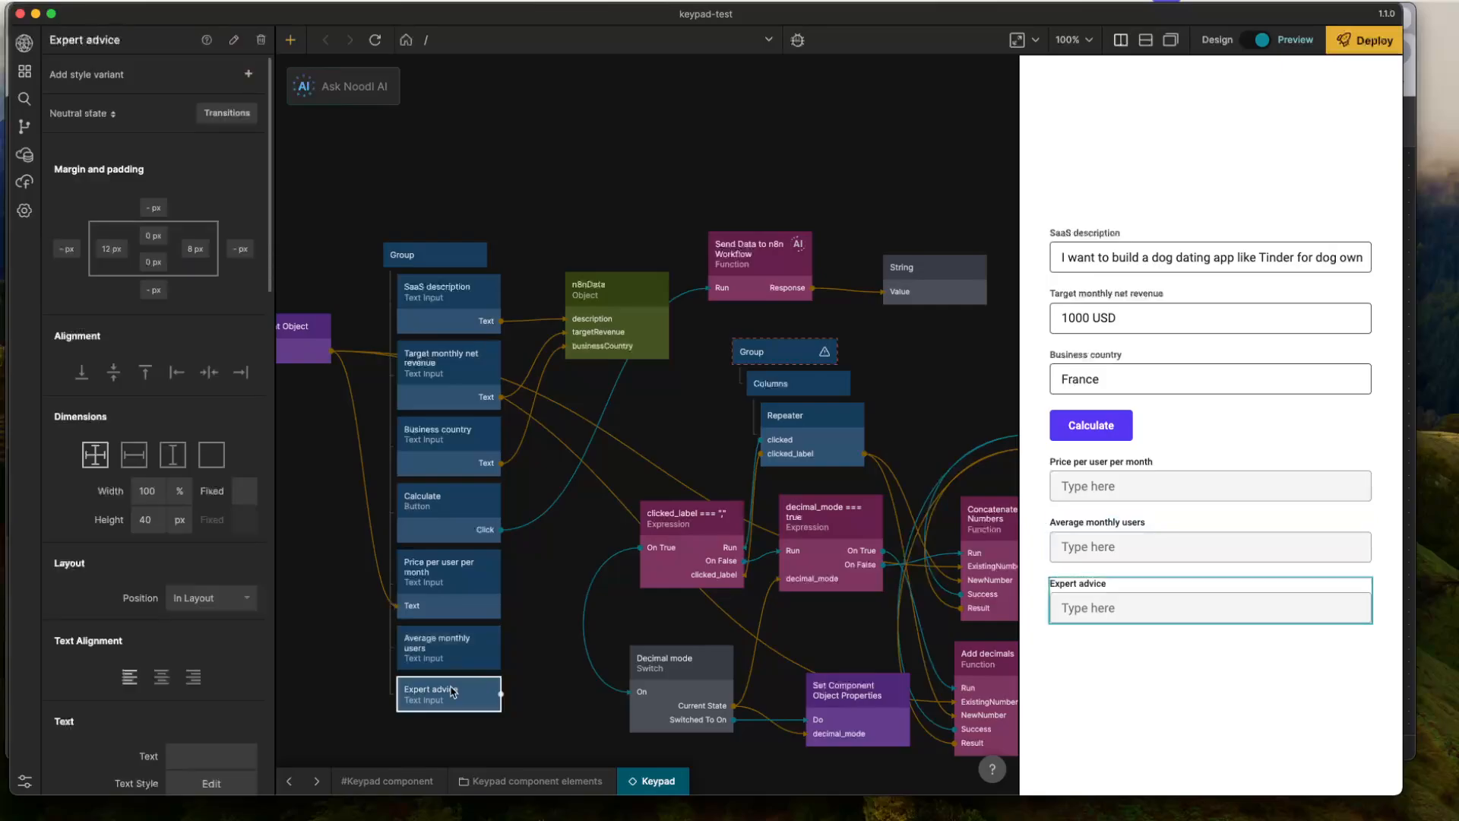
pyautogui.click(204, 495)
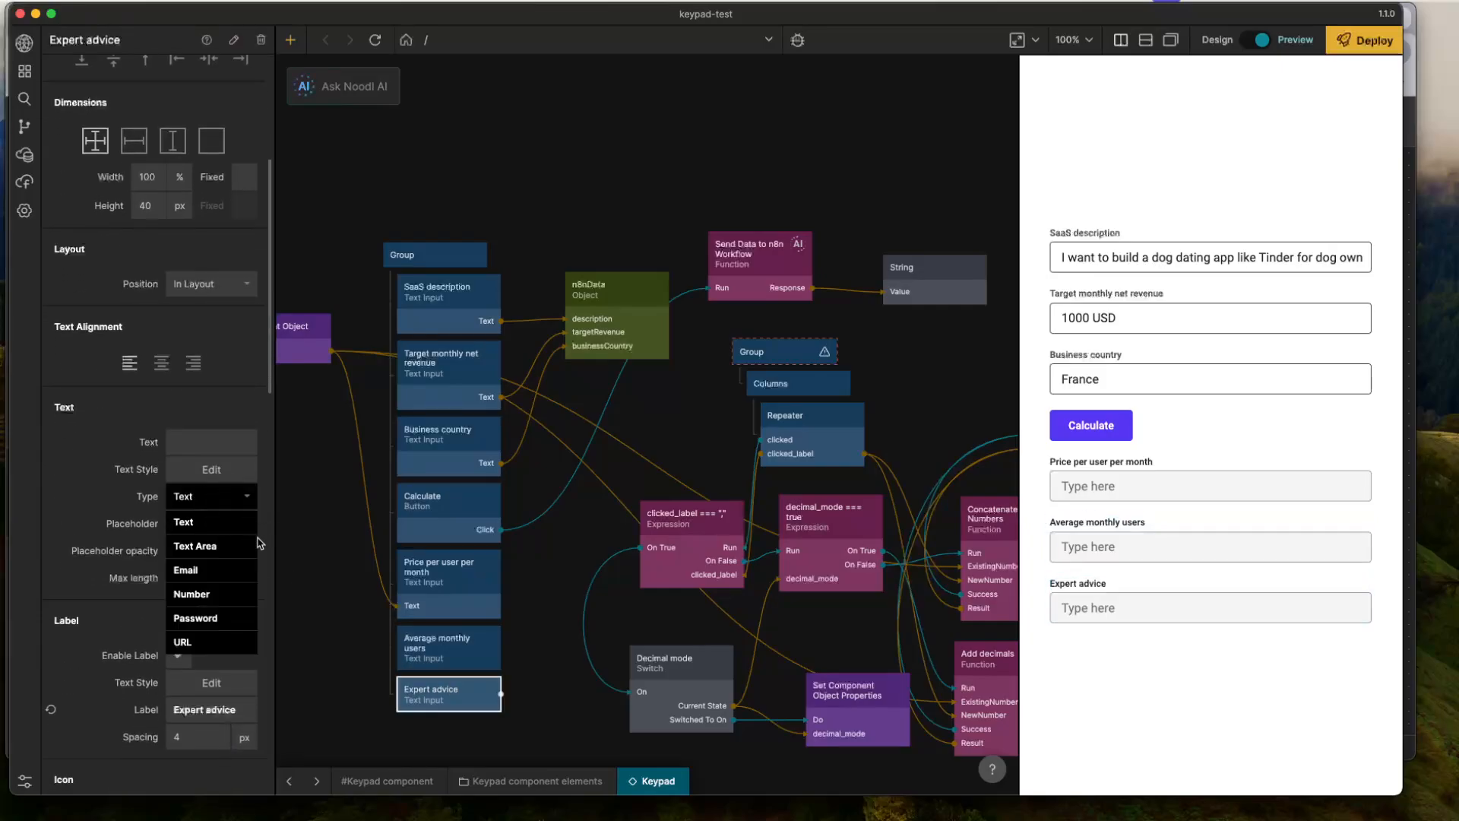
pyautogui.click(196, 545)
pyautogui.scroll(5, 168, 481)
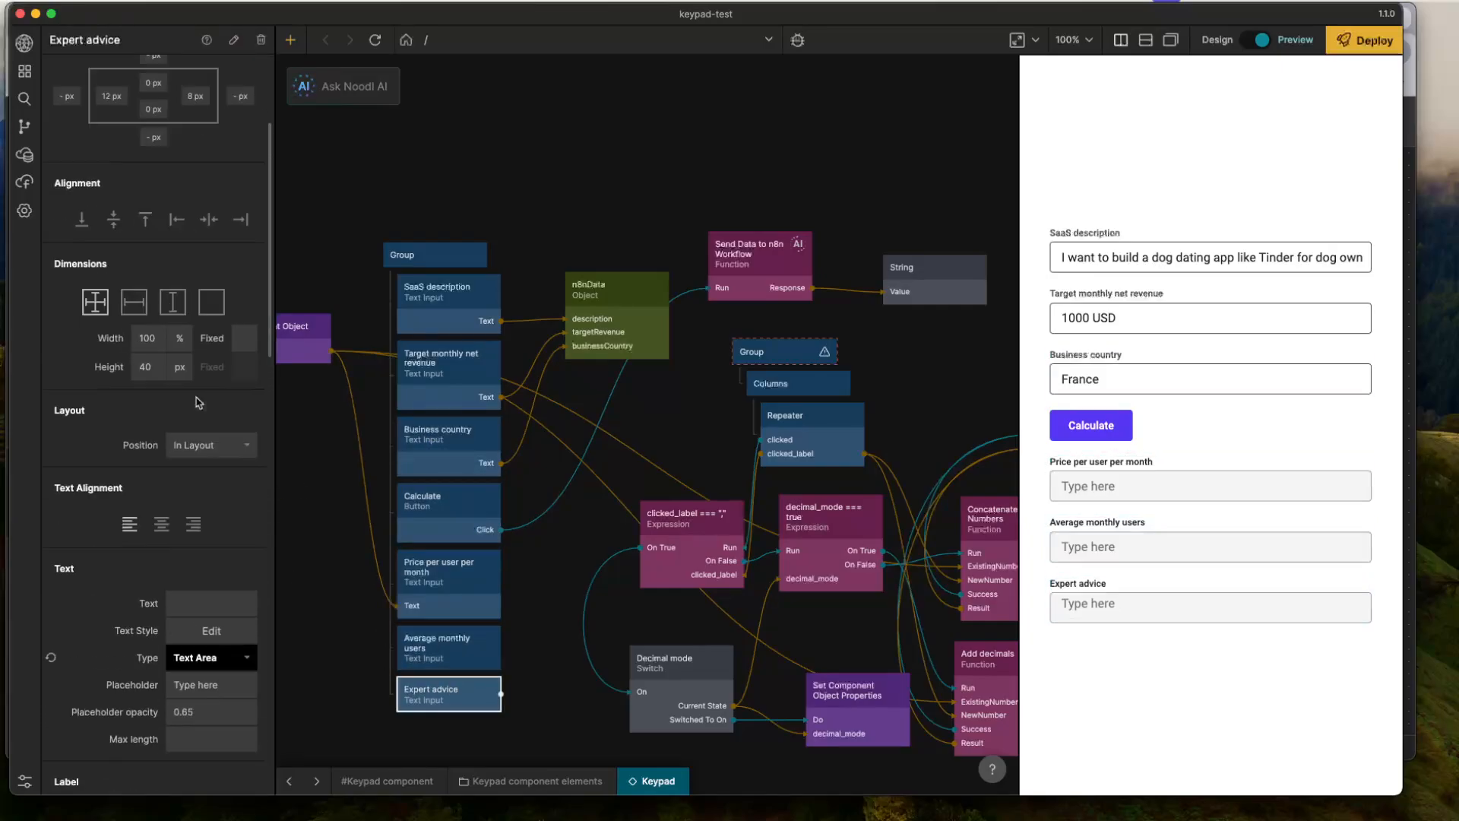
# - Set the Expert advice text area's height to 180 px
pyautogui.click(145, 523)
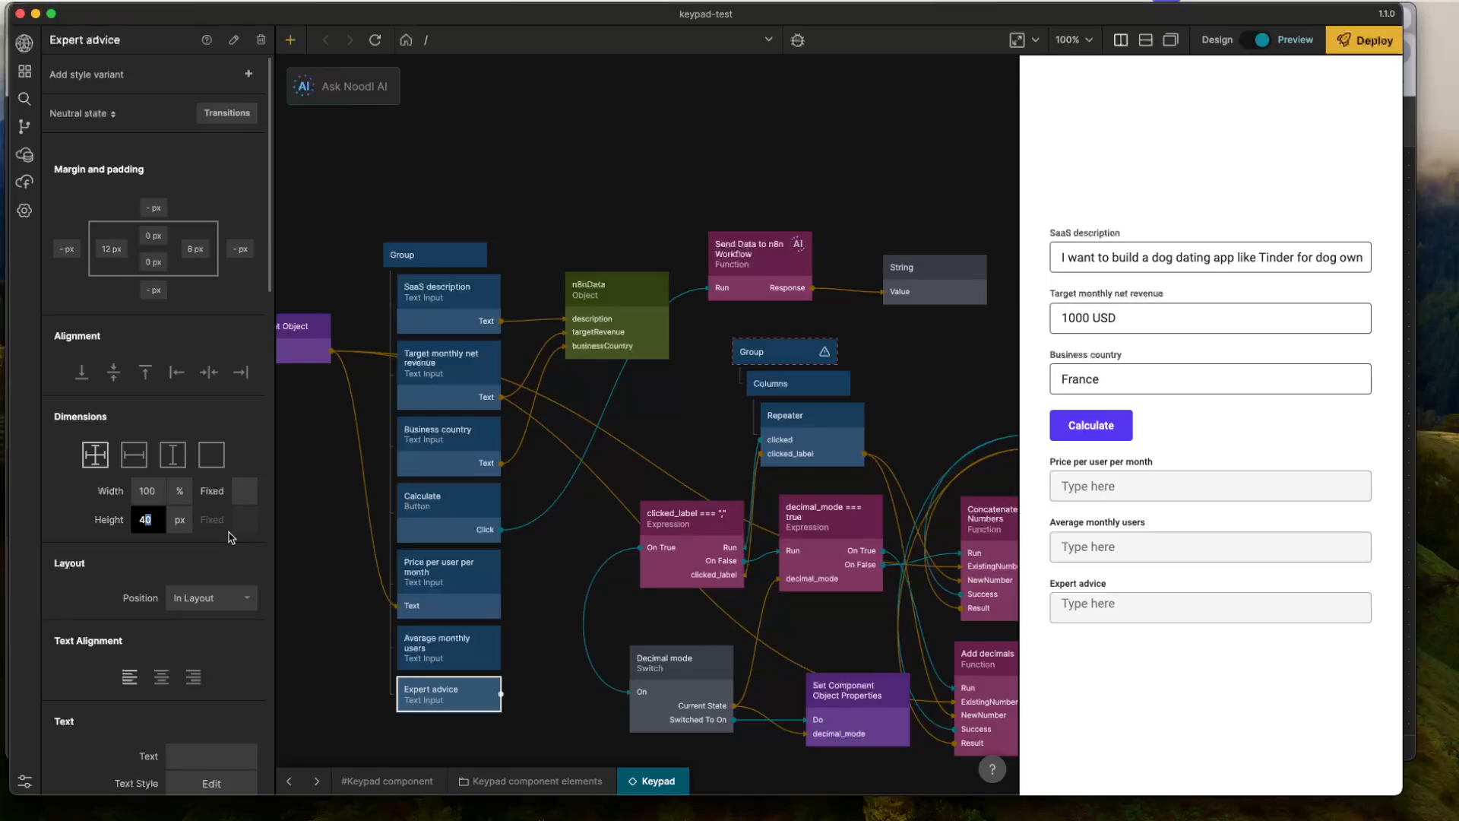
pyautogui.press('Return')
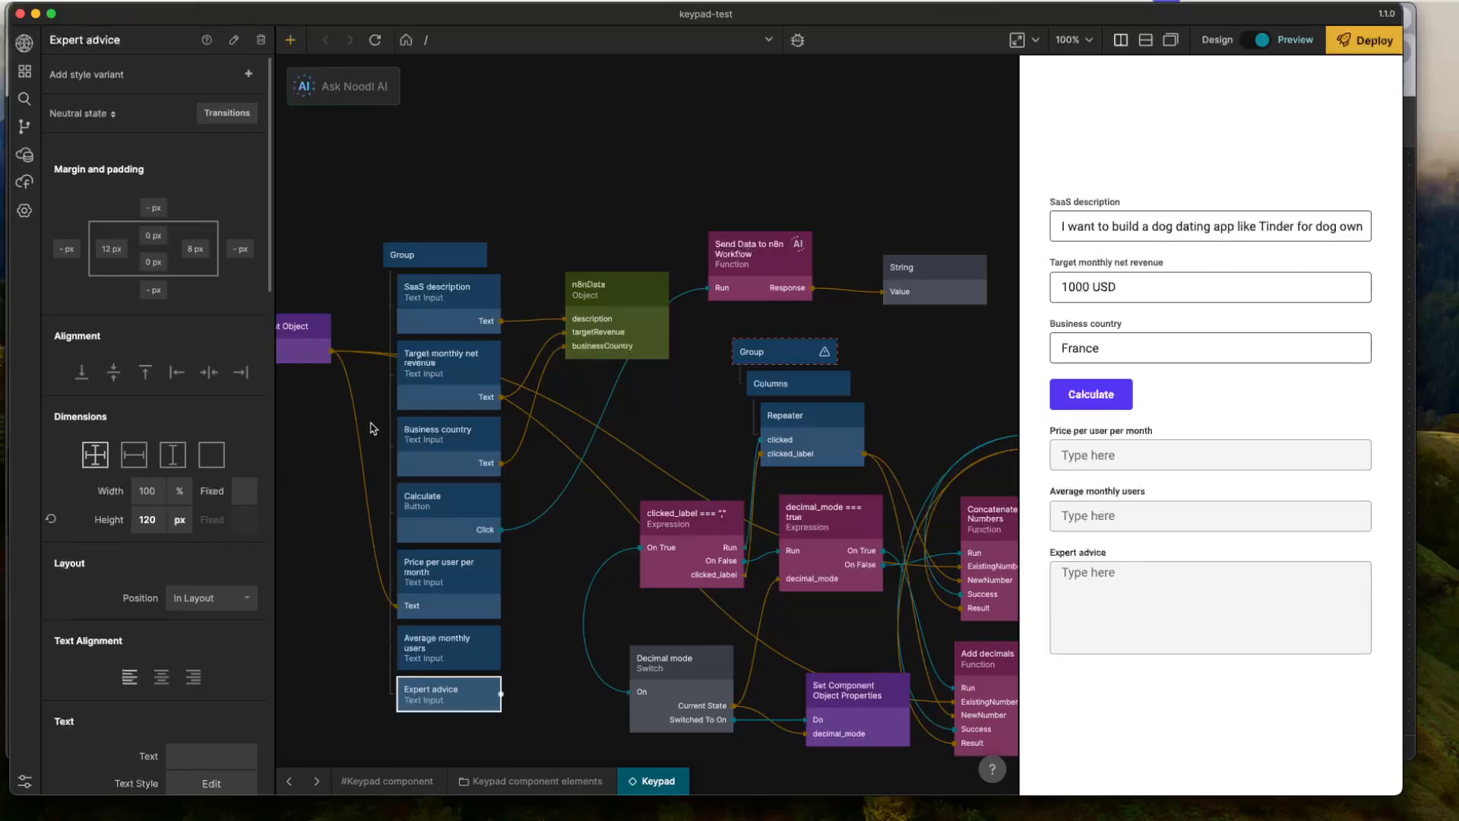
pyautogui.click(152, 520)
pyautogui.write('180')
pyautogui.press('Return')
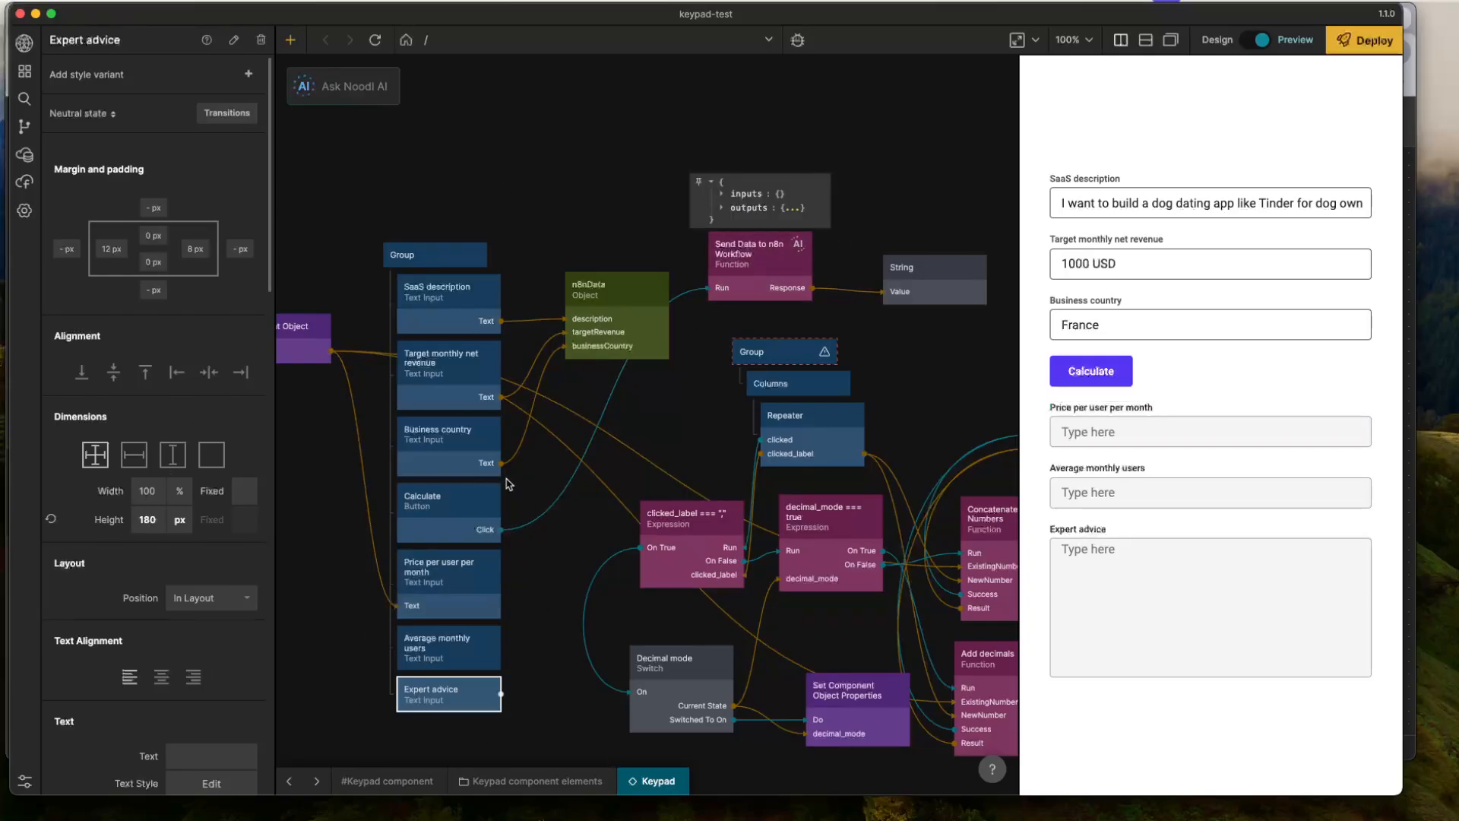
# - Find the Loading Spinner prefab by searching for "load" and clone it into the project
pyautogui.click(479, 505)
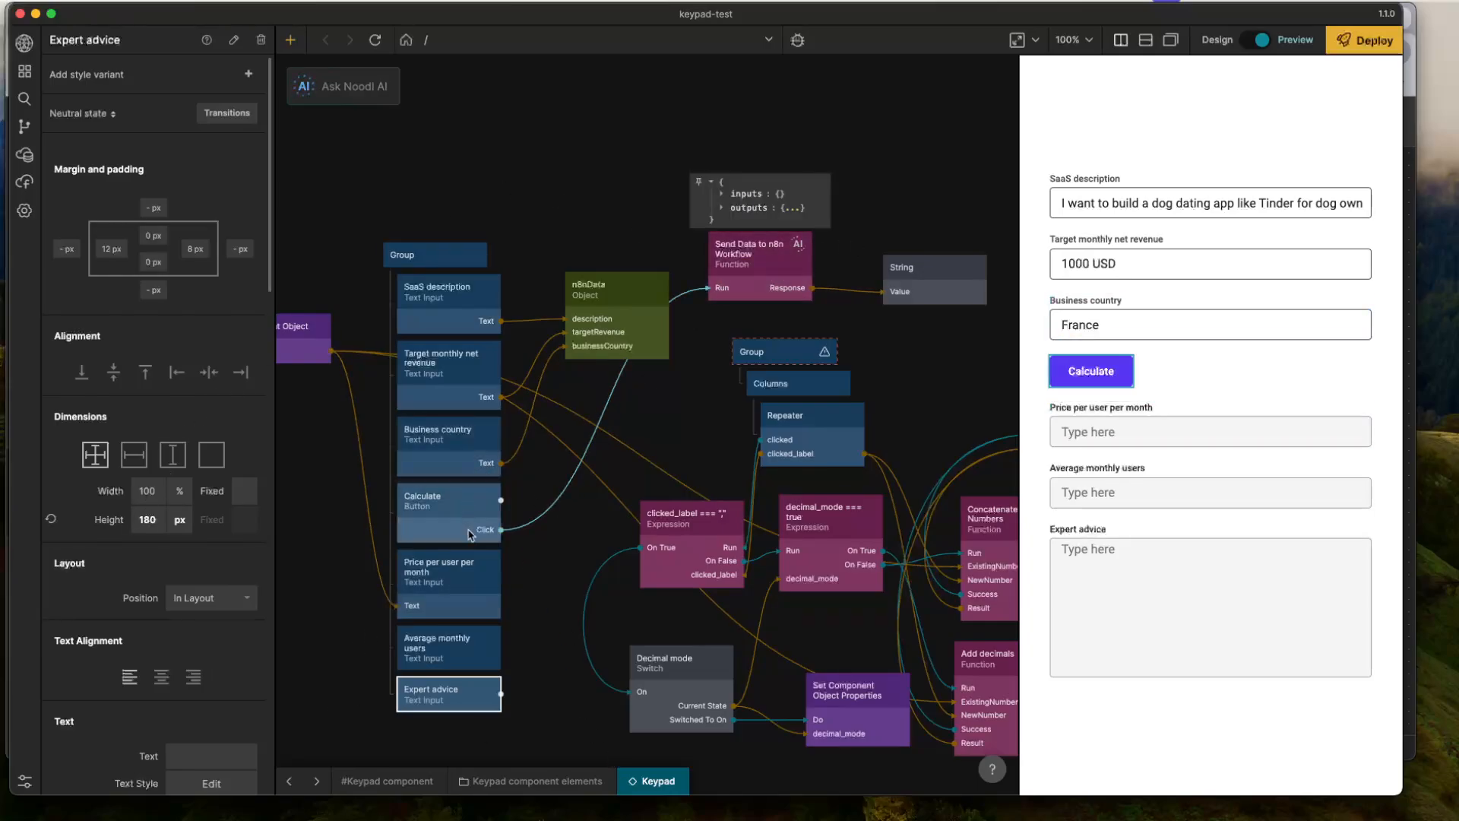
pyautogui.click(1131, 371)
pyautogui.hscroll(5, 836, 190)
pyautogui.click(557, 281)
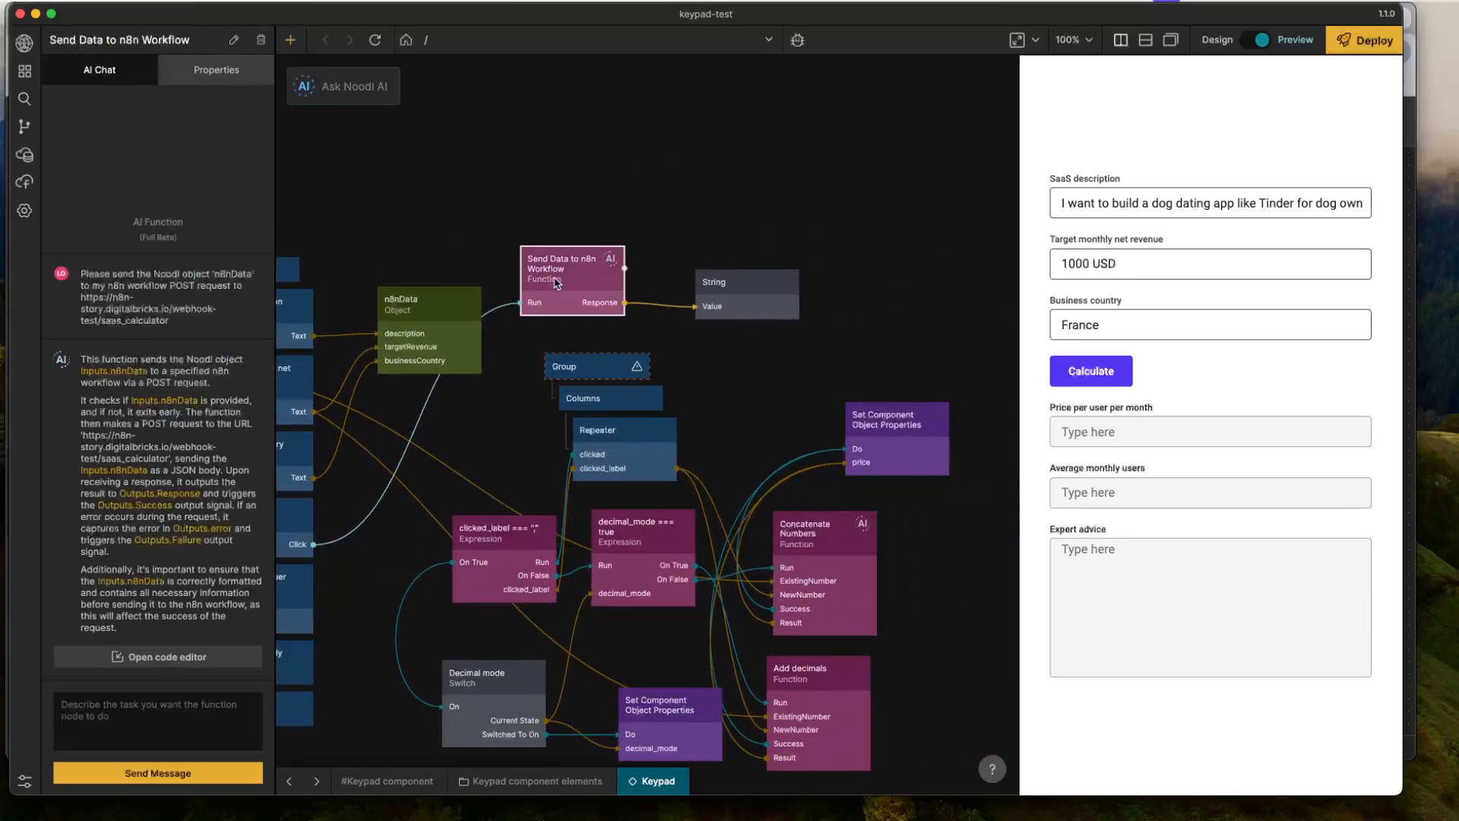
pyautogui.rightClick(498, 212)
pyautogui.click(486, 185)
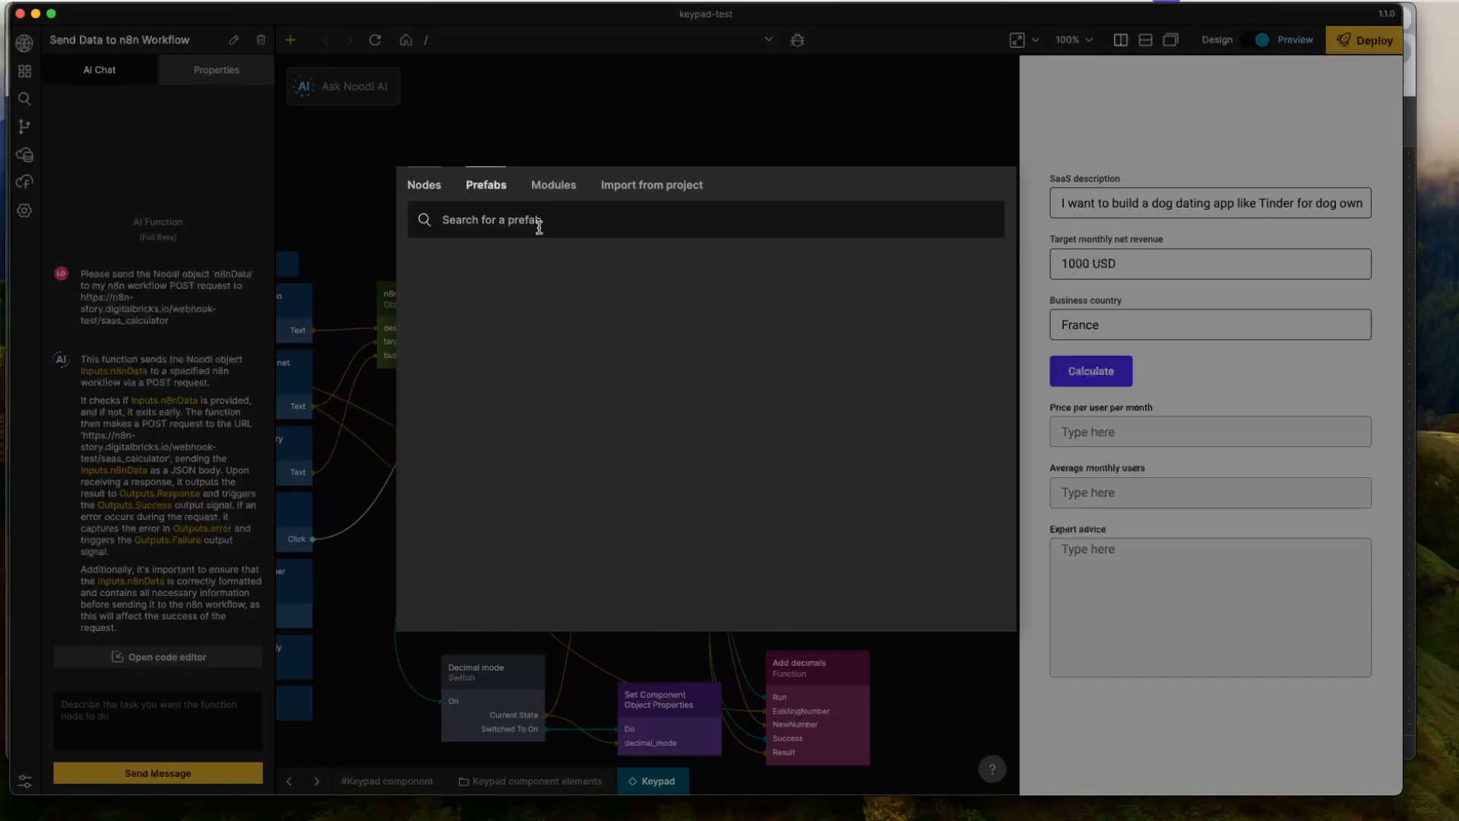
pyautogui.write('load')
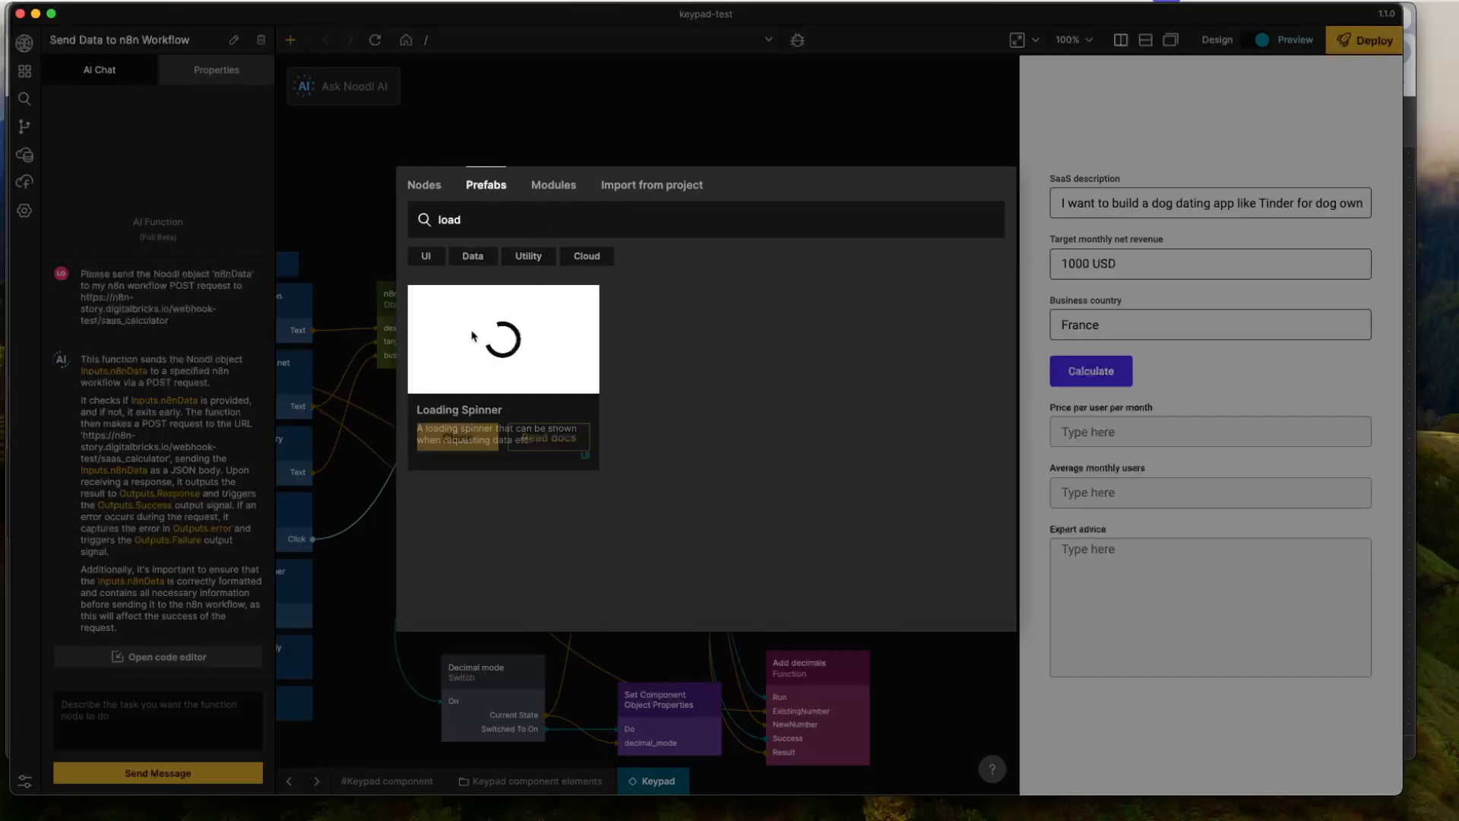
pyautogui.click(480, 431)
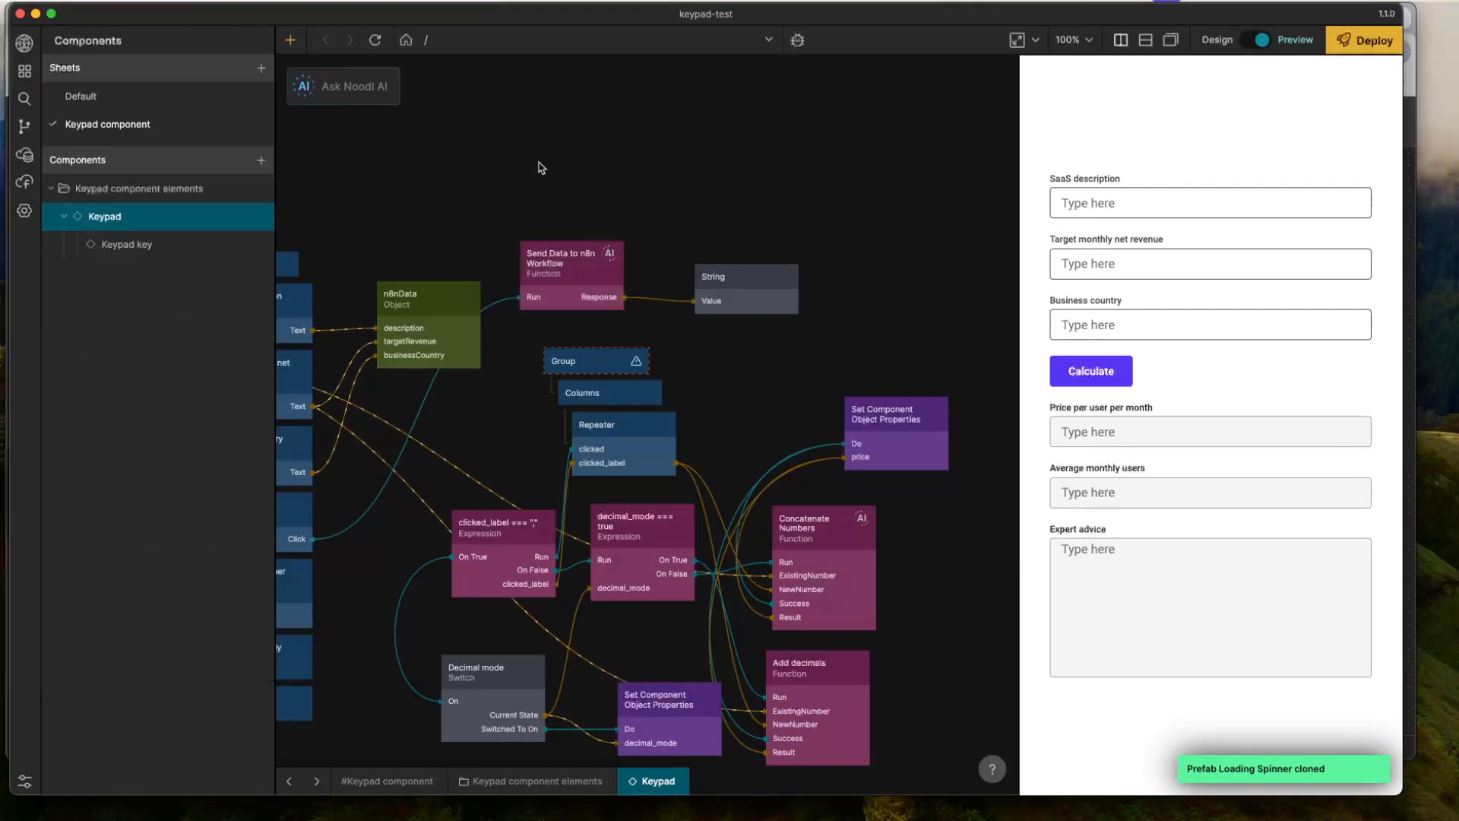
# - Place a Loading Spinner component just above the Send Data to n8n Workflow function in the node graph
pyautogui.rightClick(522, 185)
pyautogui.write('load')
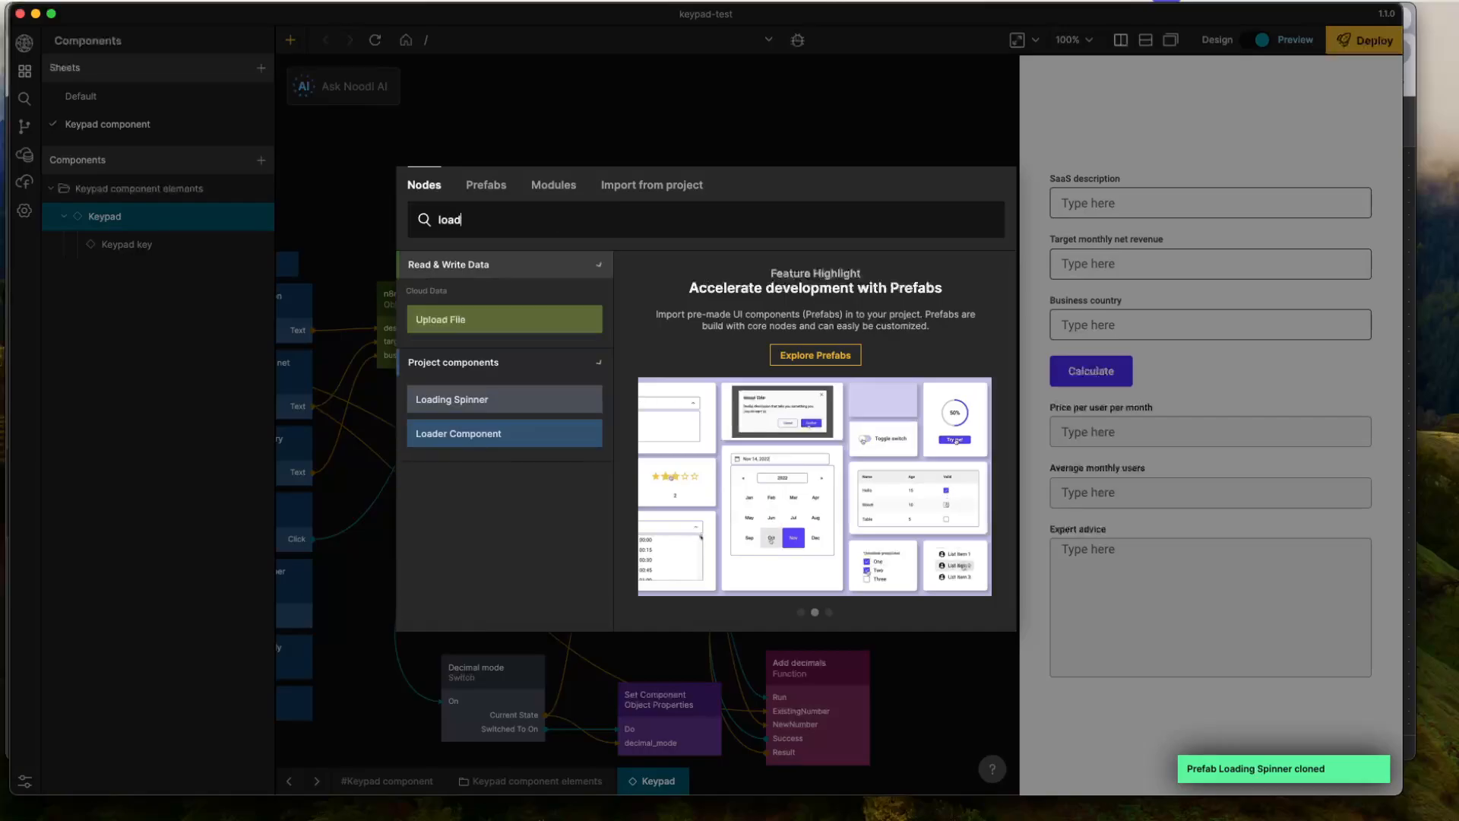
pyautogui.click(505, 399)
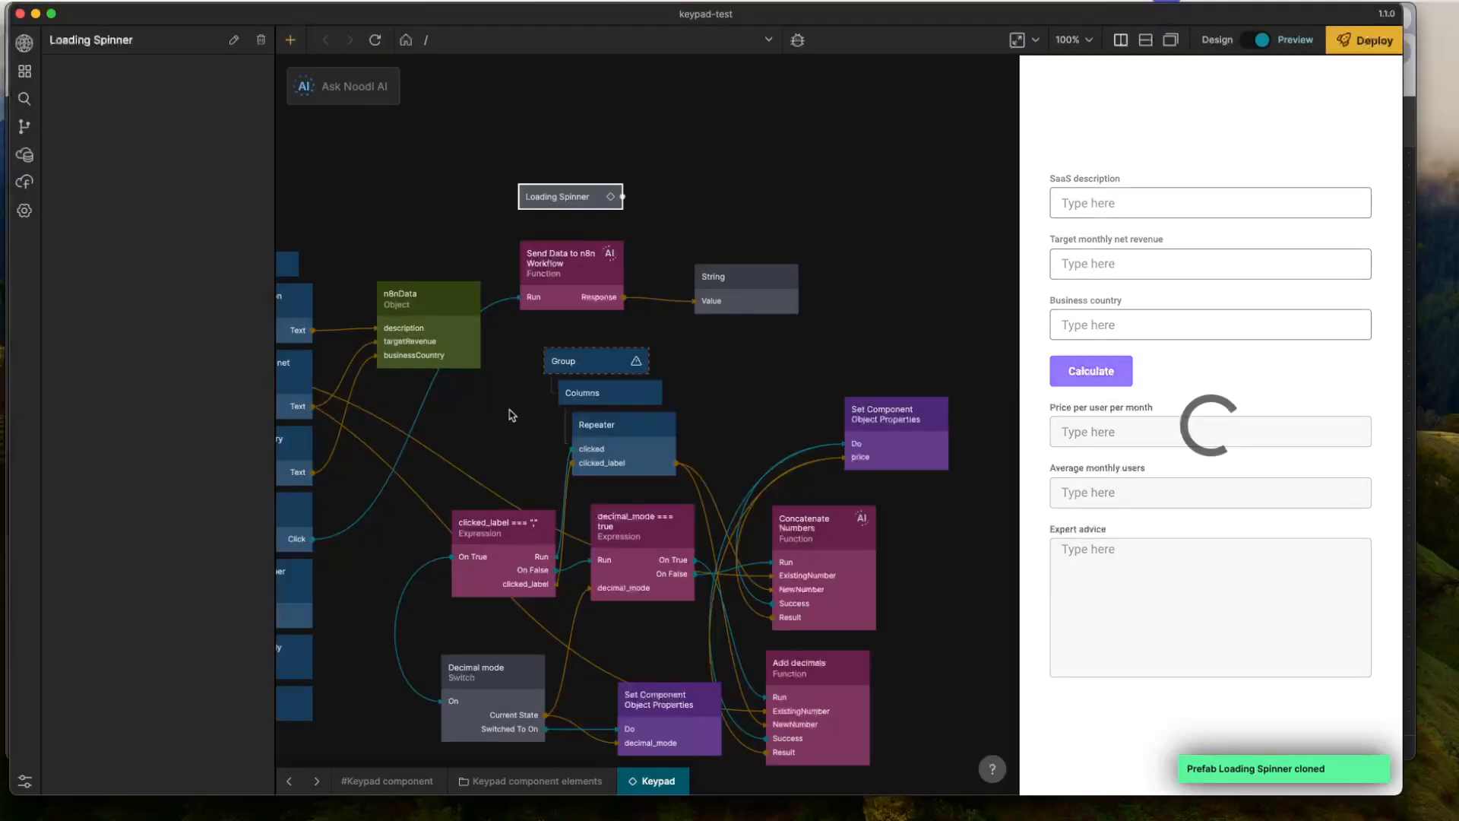
# - Connect the Calculate button's Click output to the Loading Spinner's Show action
pyautogui.moveTo(348, 592); pyautogui.dragTo(454, 570)
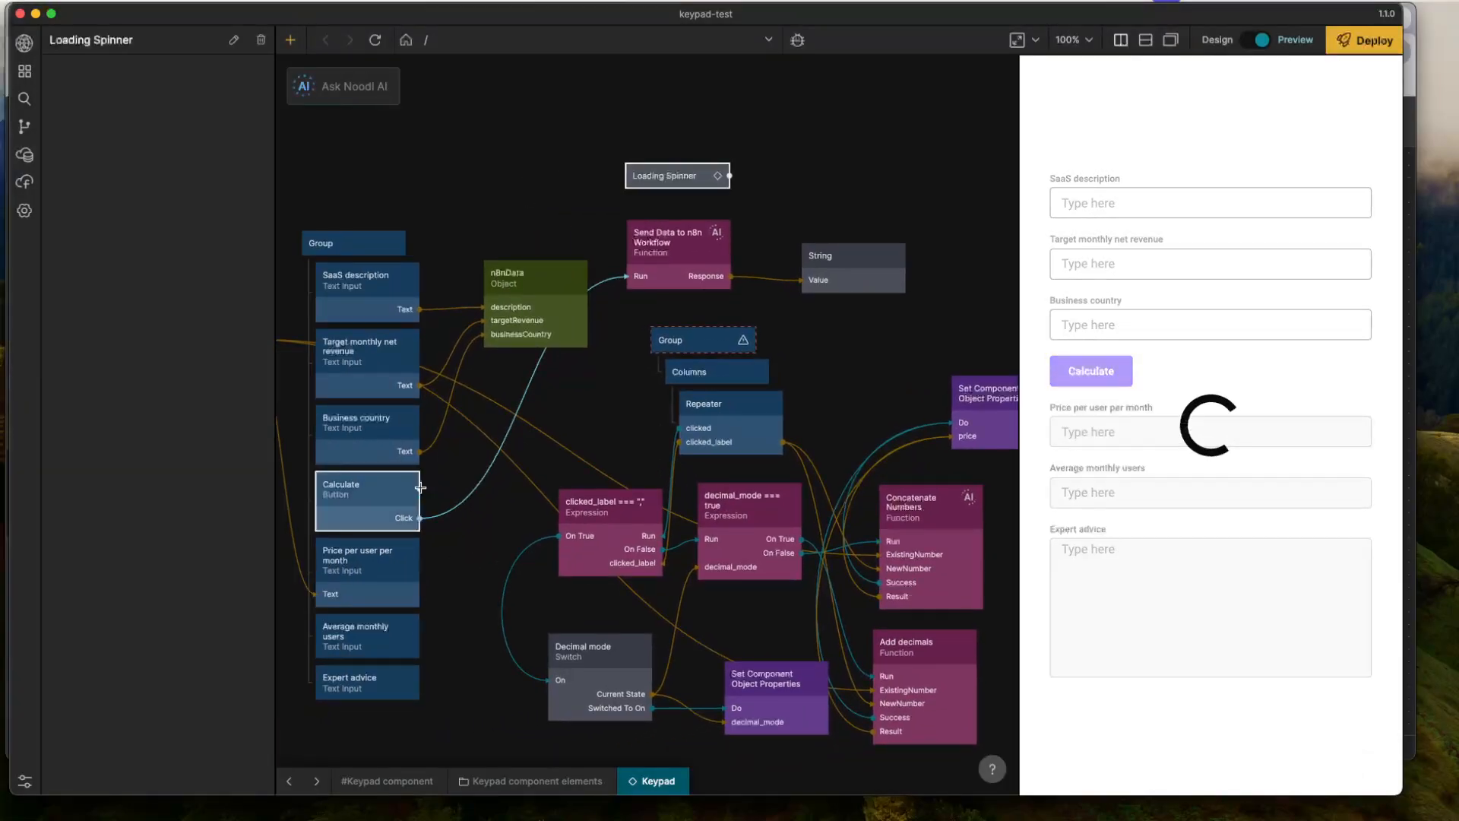
pyautogui.moveTo(414, 490); pyautogui.dragTo(666, 180)
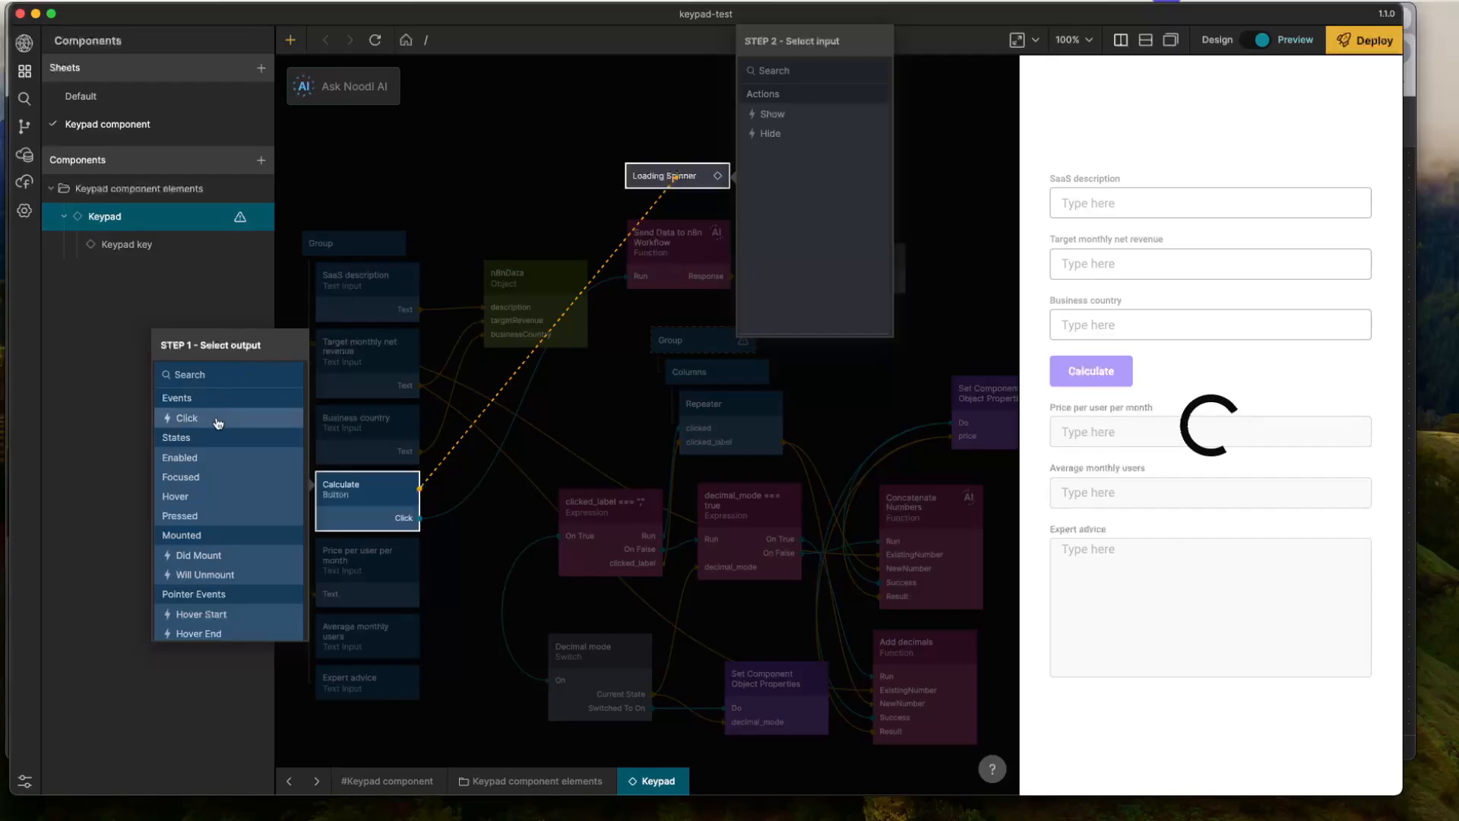
pyautogui.click(253, 416)
pyautogui.click(801, 121)
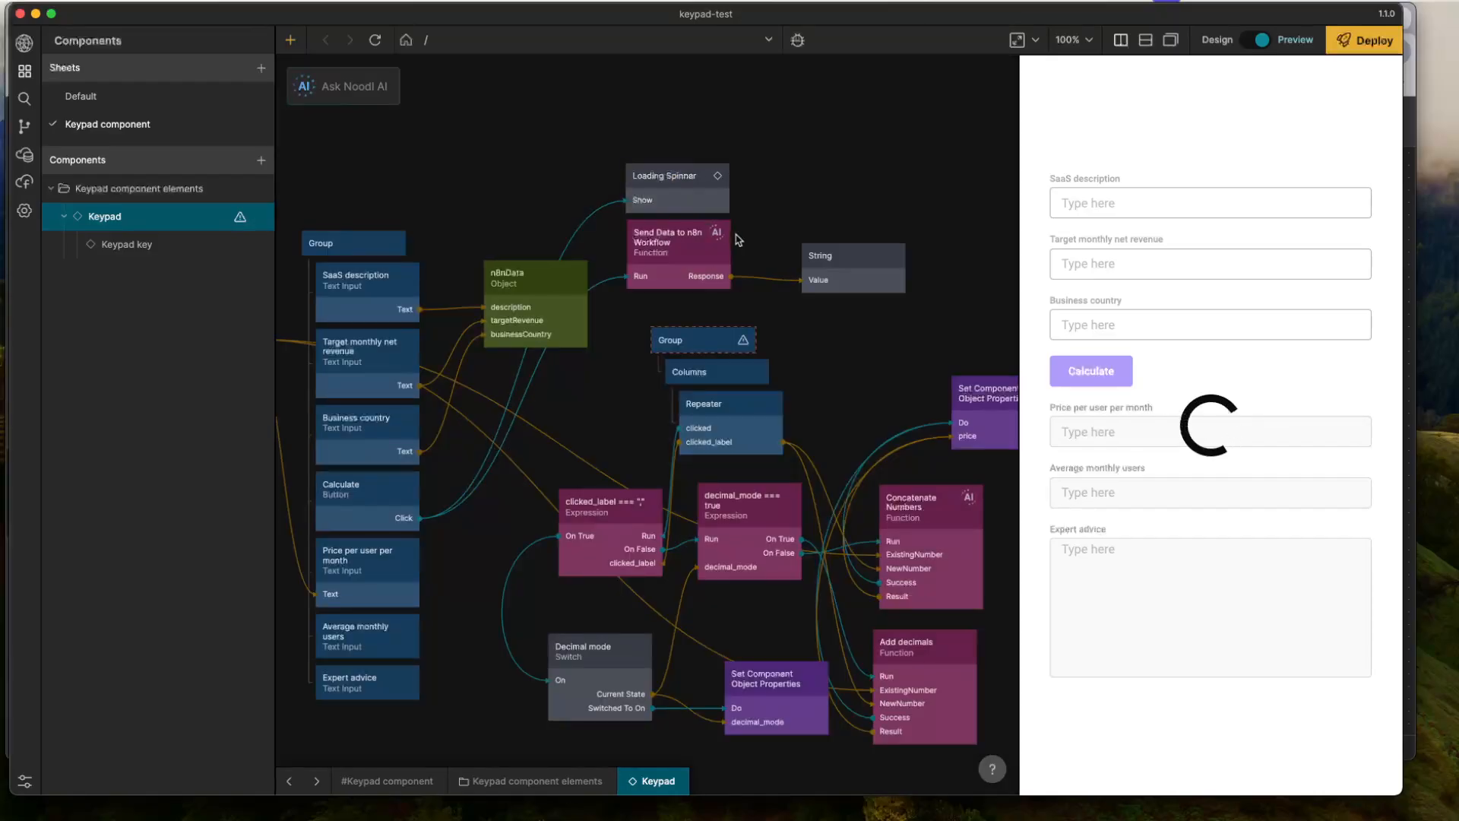
# - Connect the Send Data to n8n Workflow function's Success and Failure outputs to the Loading Spinner's Hide action, and shift the spinner node upward
pyautogui.moveTo(731, 241); pyautogui.dragTo(688, 179)
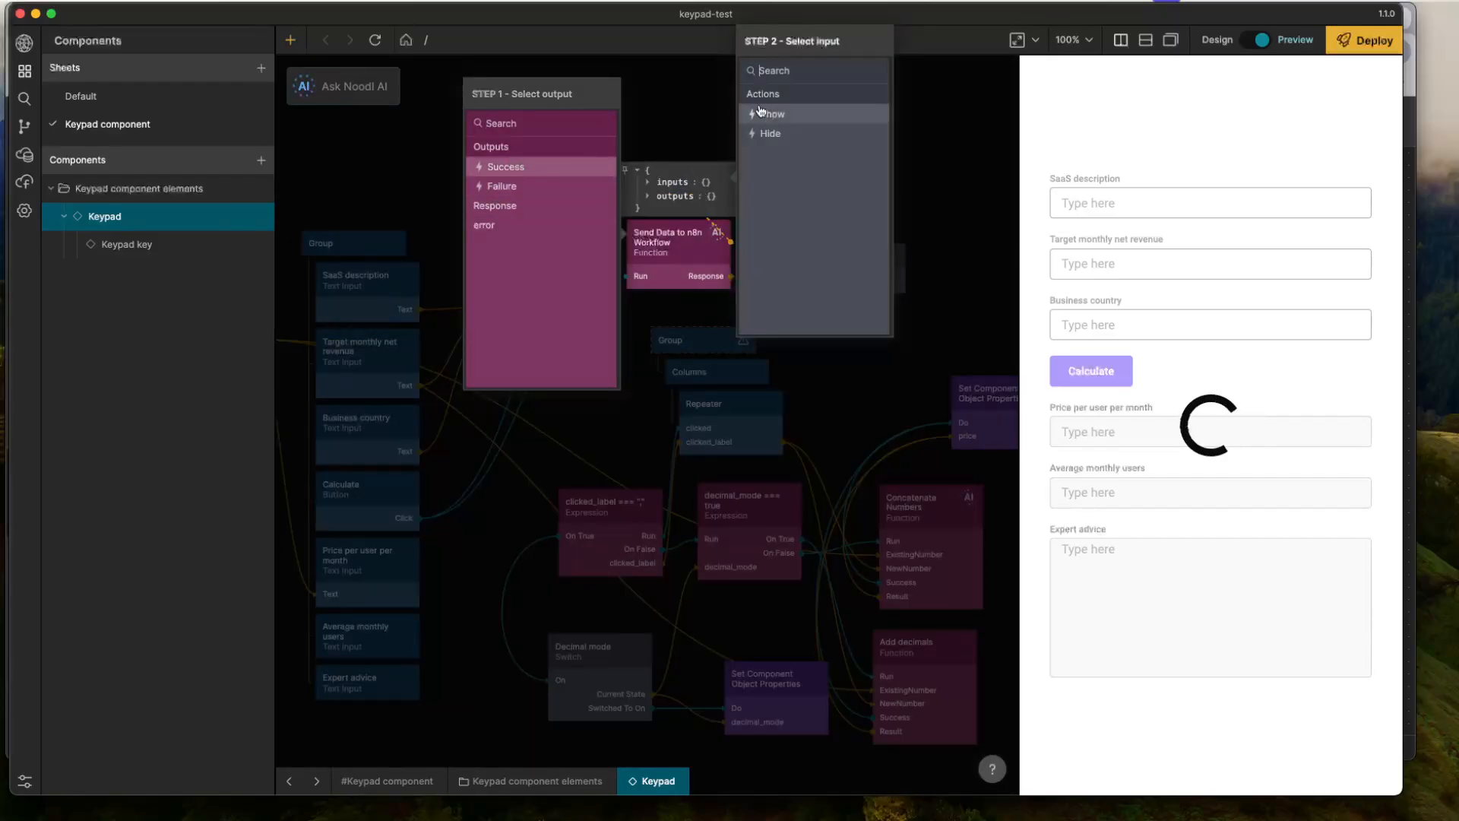
pyautogui.click(586, 167)
pyautogui.click(770, 133)
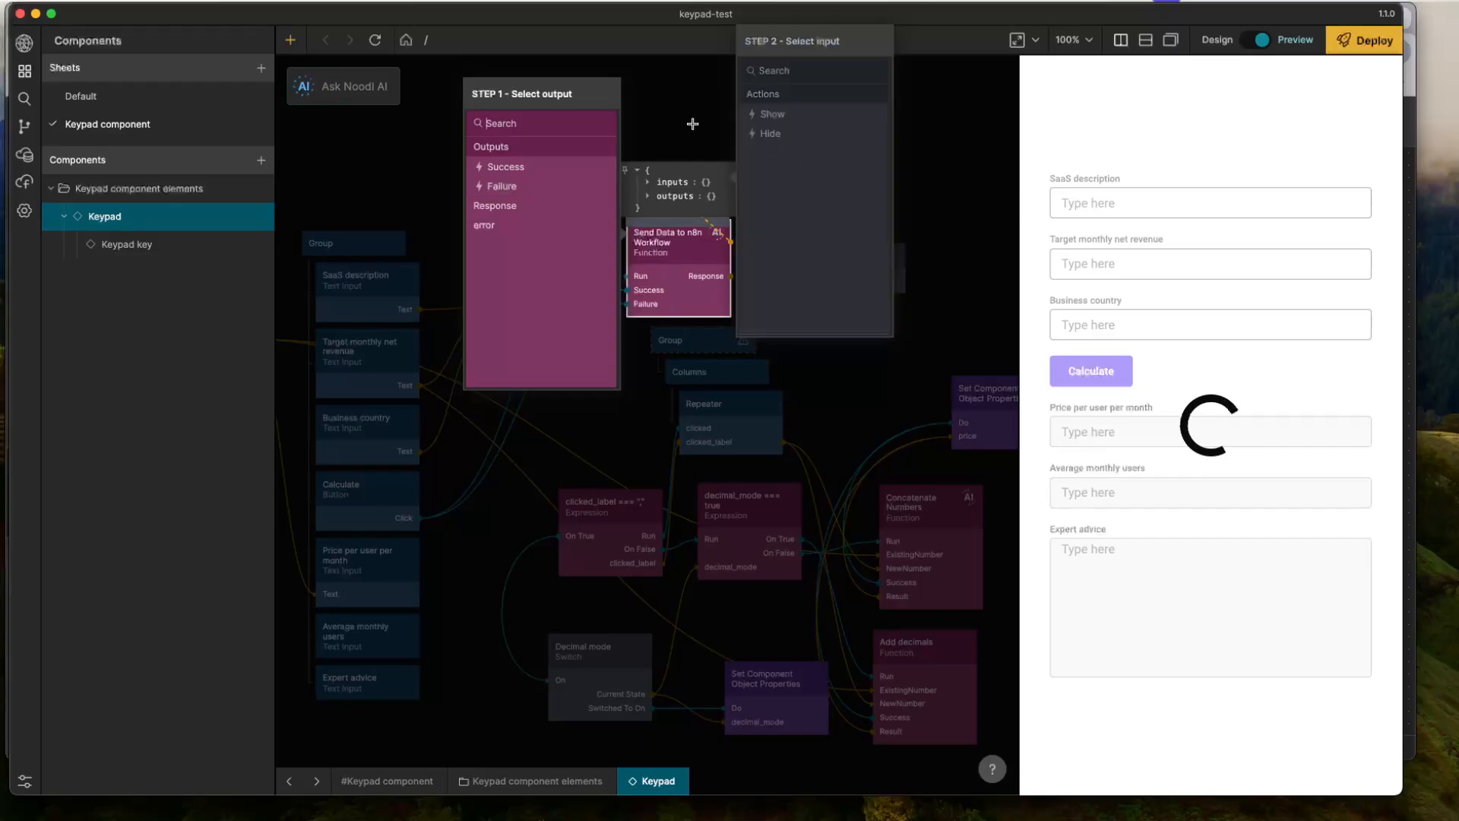
pyautogui.moveTo(701, 143); pyautogui.dragTo(682, 156)
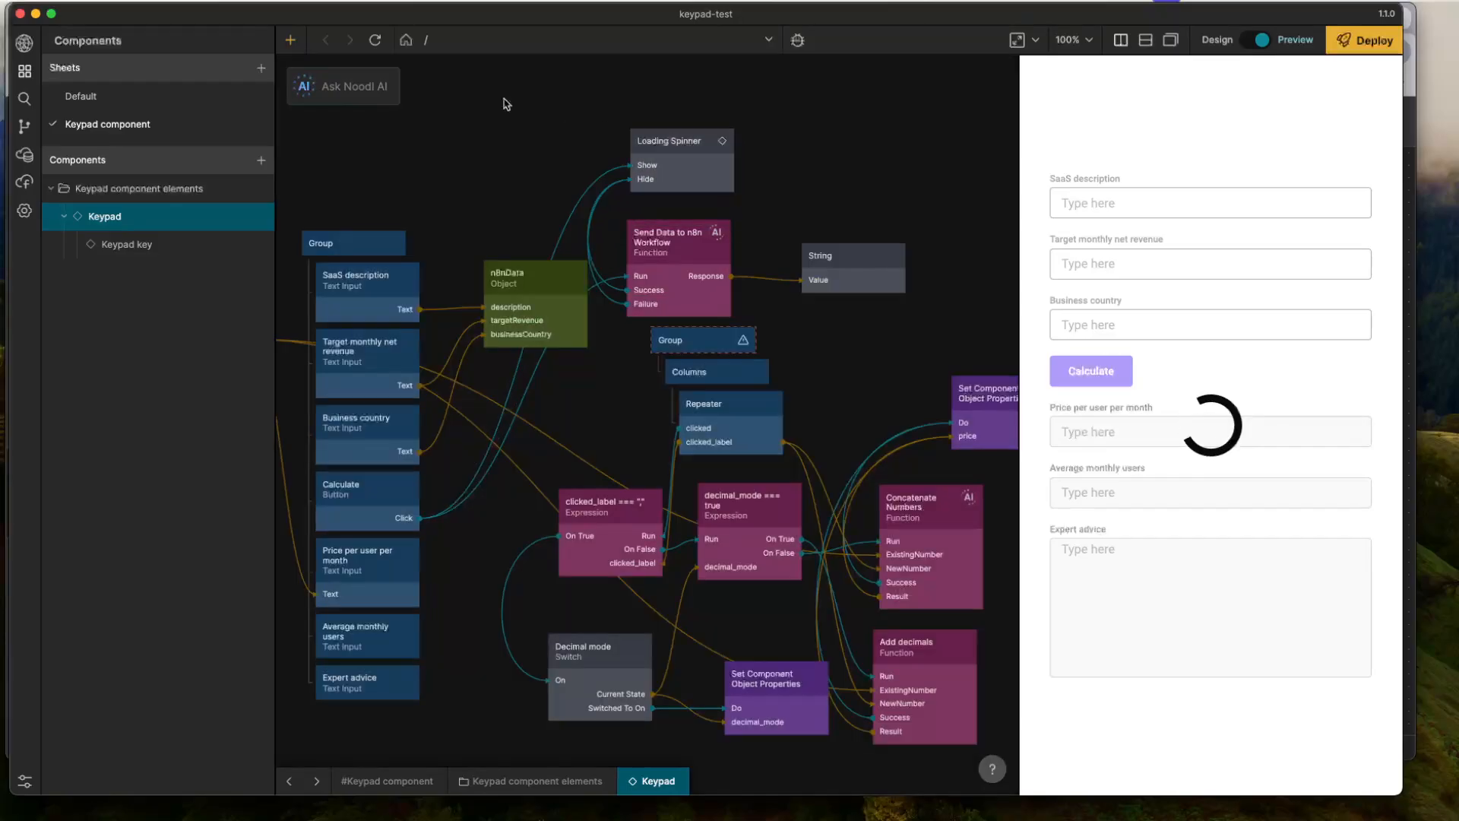
# - Dismiss the preview's loading spinner with a temporary Switch node whose Switched To On triggers the Loading Spinner's Hide, and remove the Switch
pyautogui.click(374, 41)
pyautogui.rightClick(836, 130)
pyautogui.write('swi')
pyautogui.press('Return')
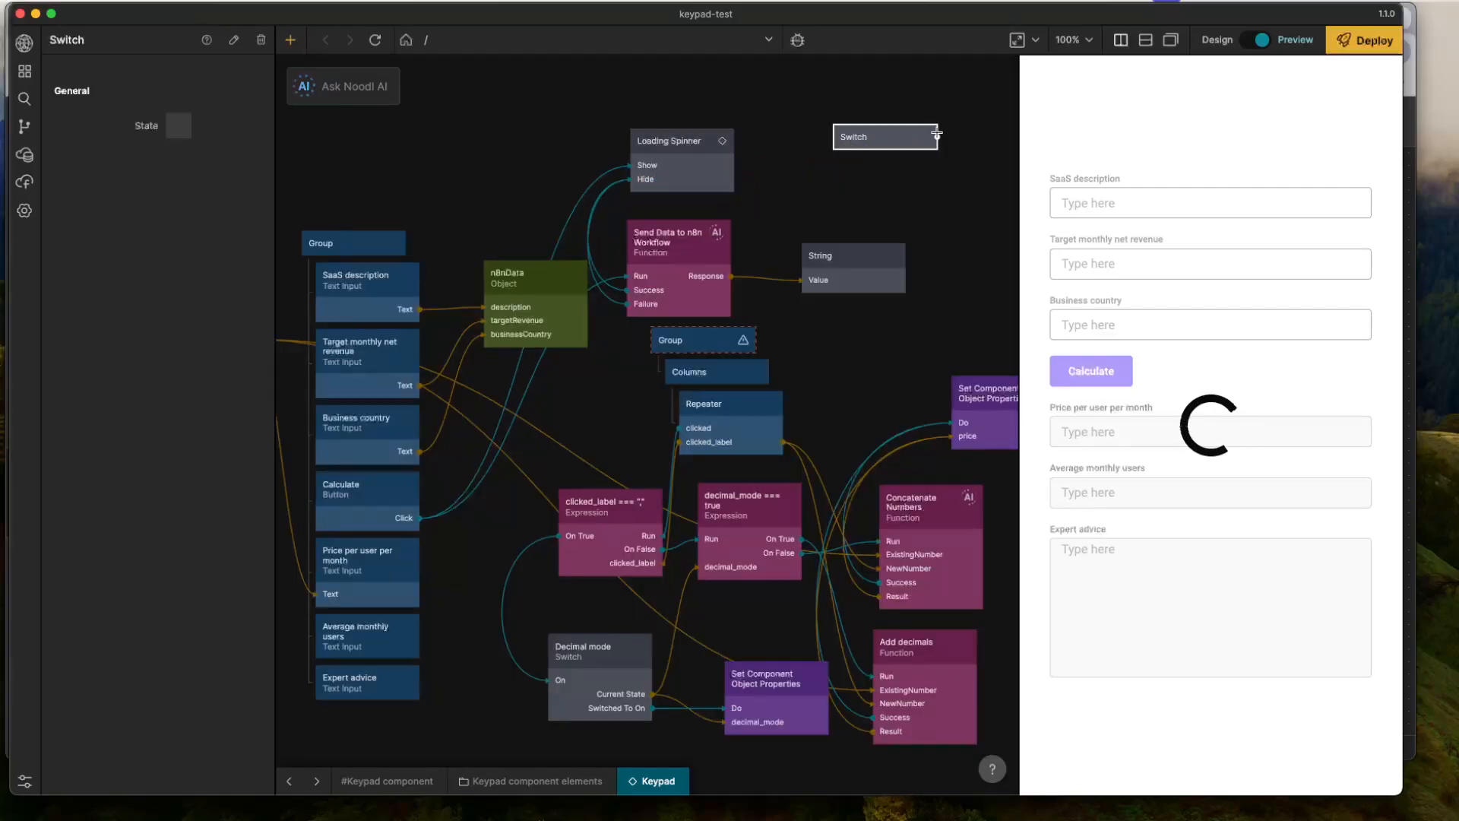
pyautogui.moveTo(937, 137); pyautogui.dragTo(666, 178)
pyautogui.click(1002, 133)
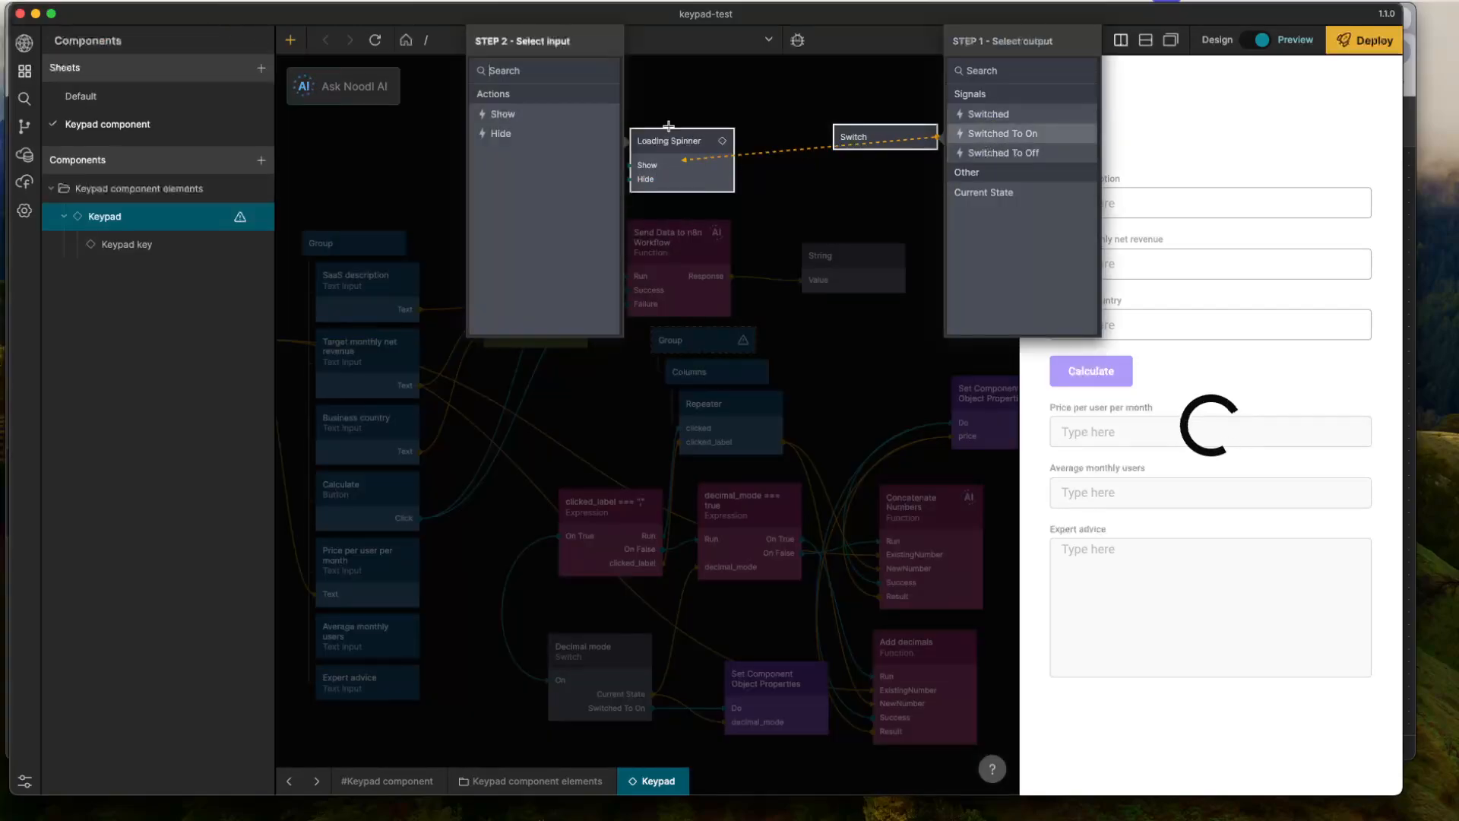
pyautogui.click(566, 134)
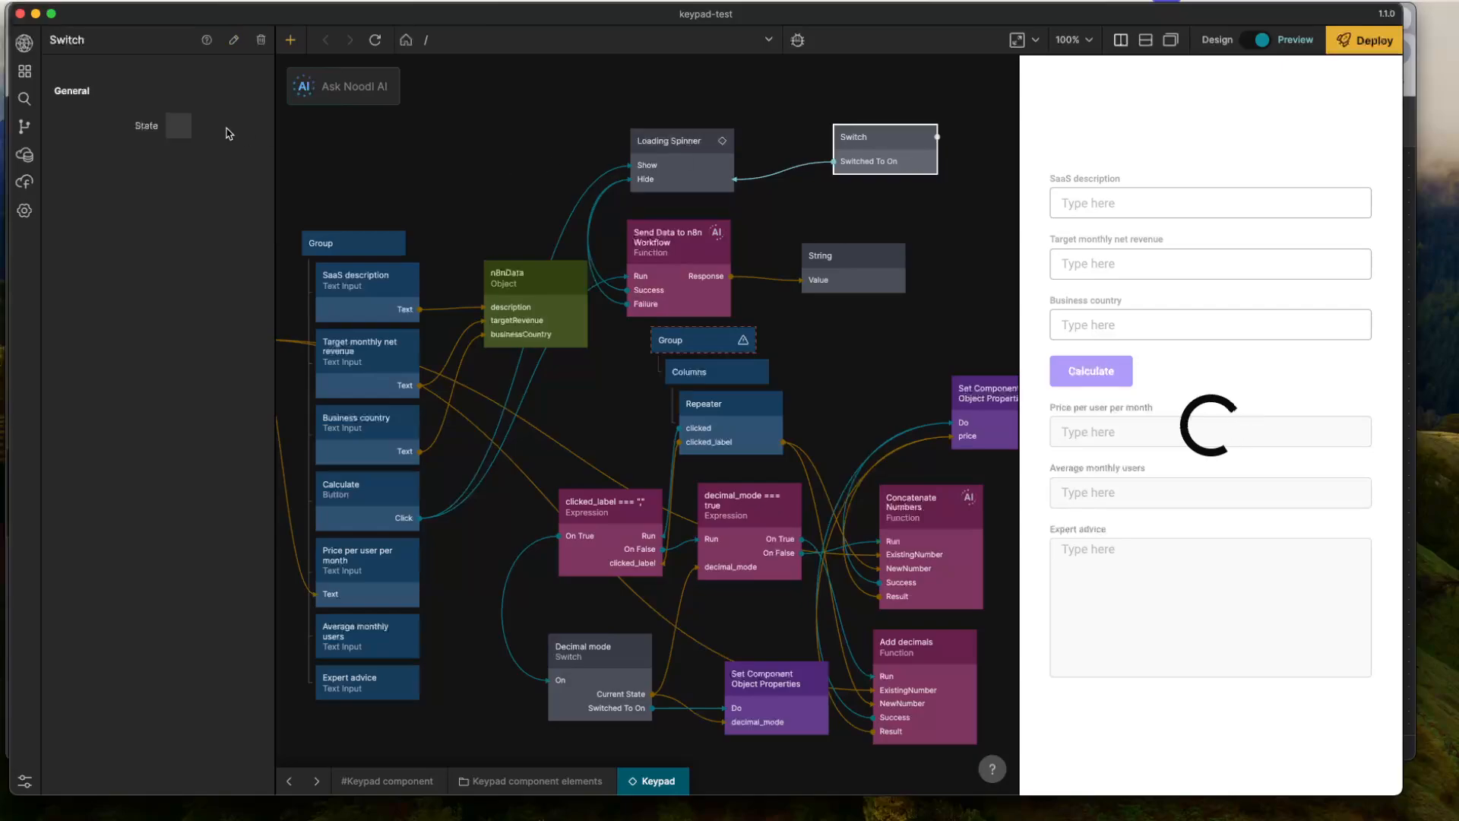
pyautogui.click(180, 127)
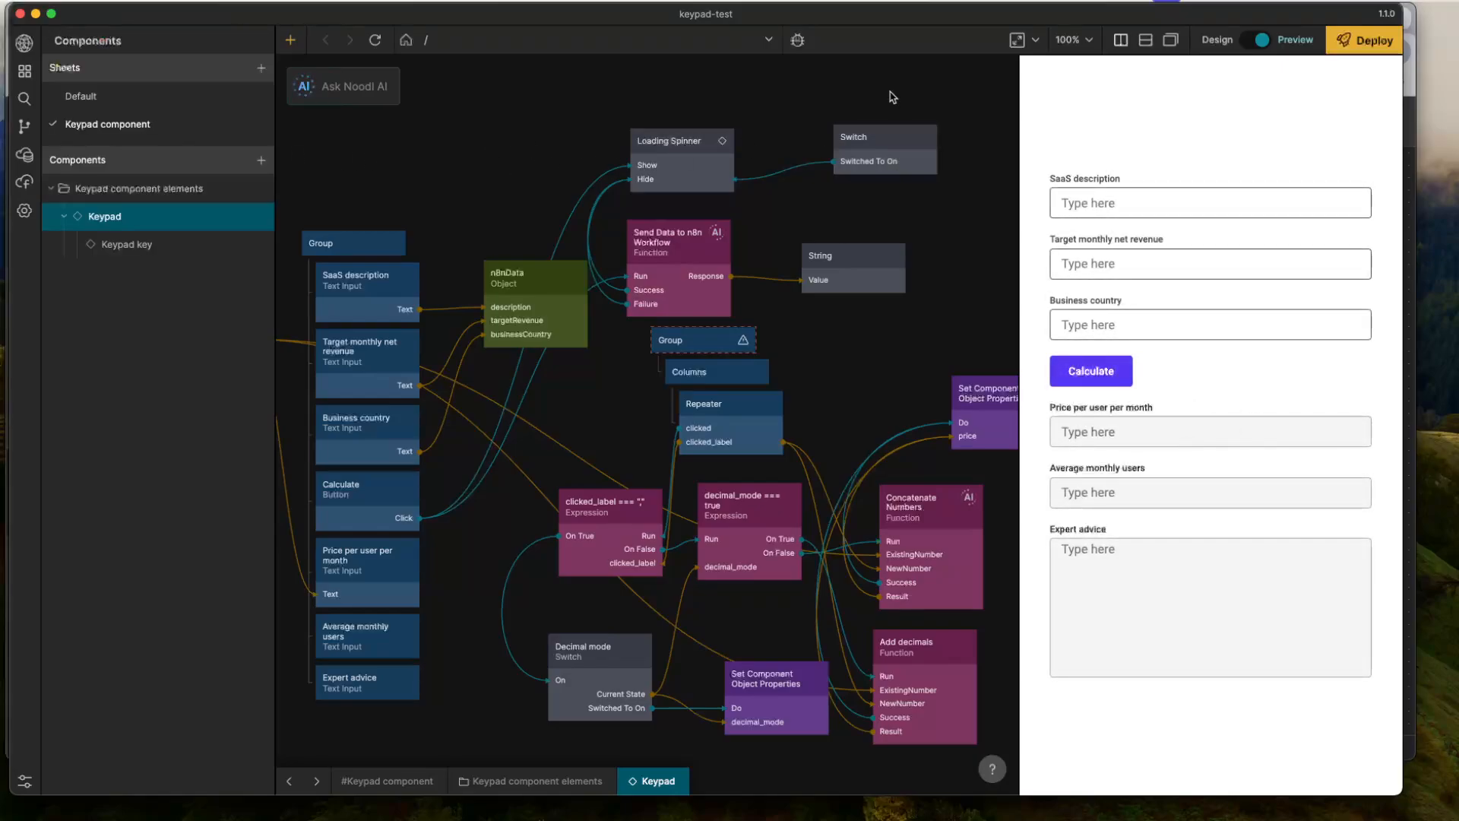
pyautogui.click(987, 186)
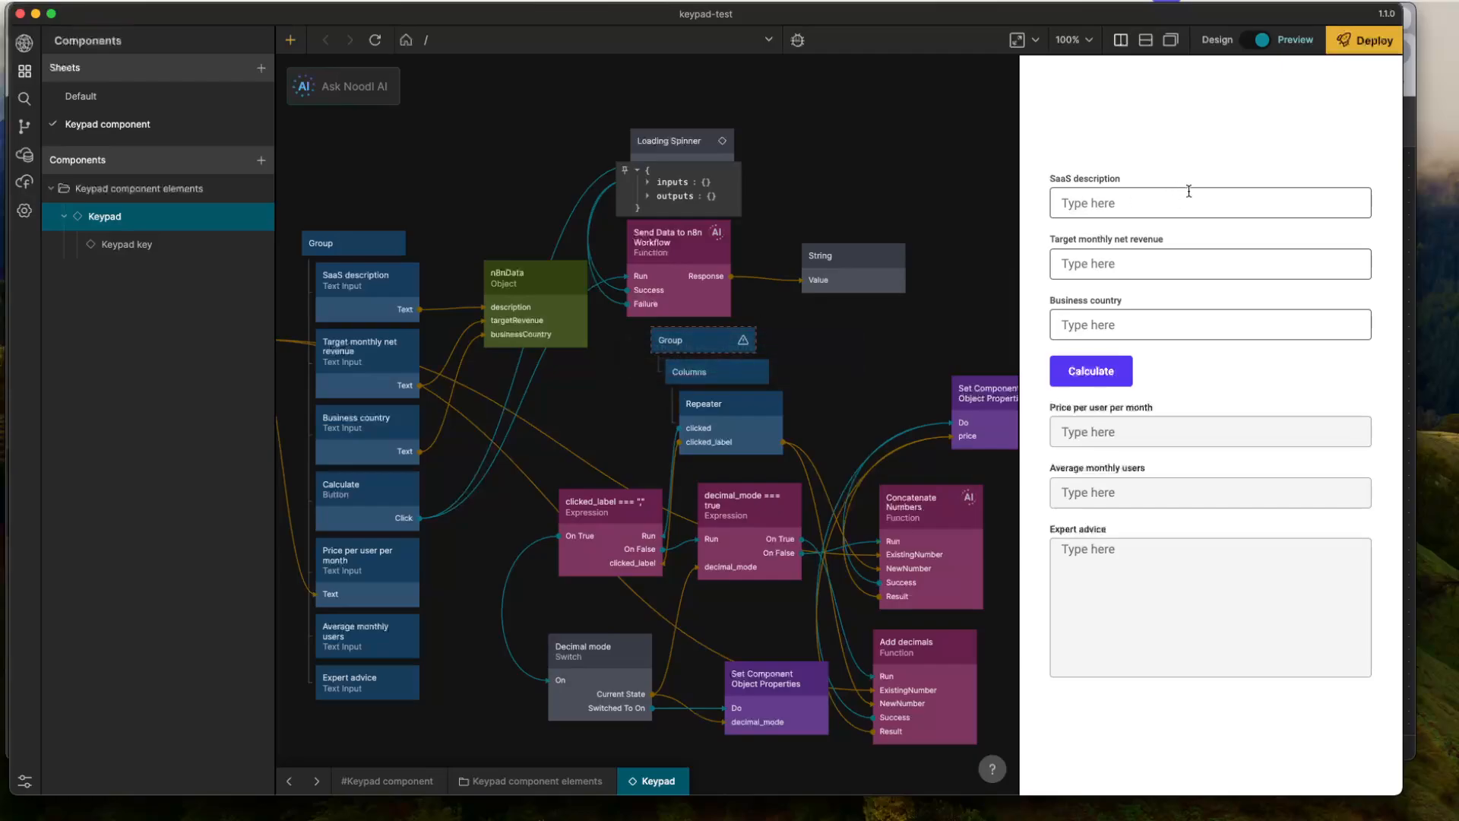
# - Copy the dog dating app description from the n8n Webhook output and paste it into the SaaS description field of the Noodl preview
pyautogui.press('super+Tab')
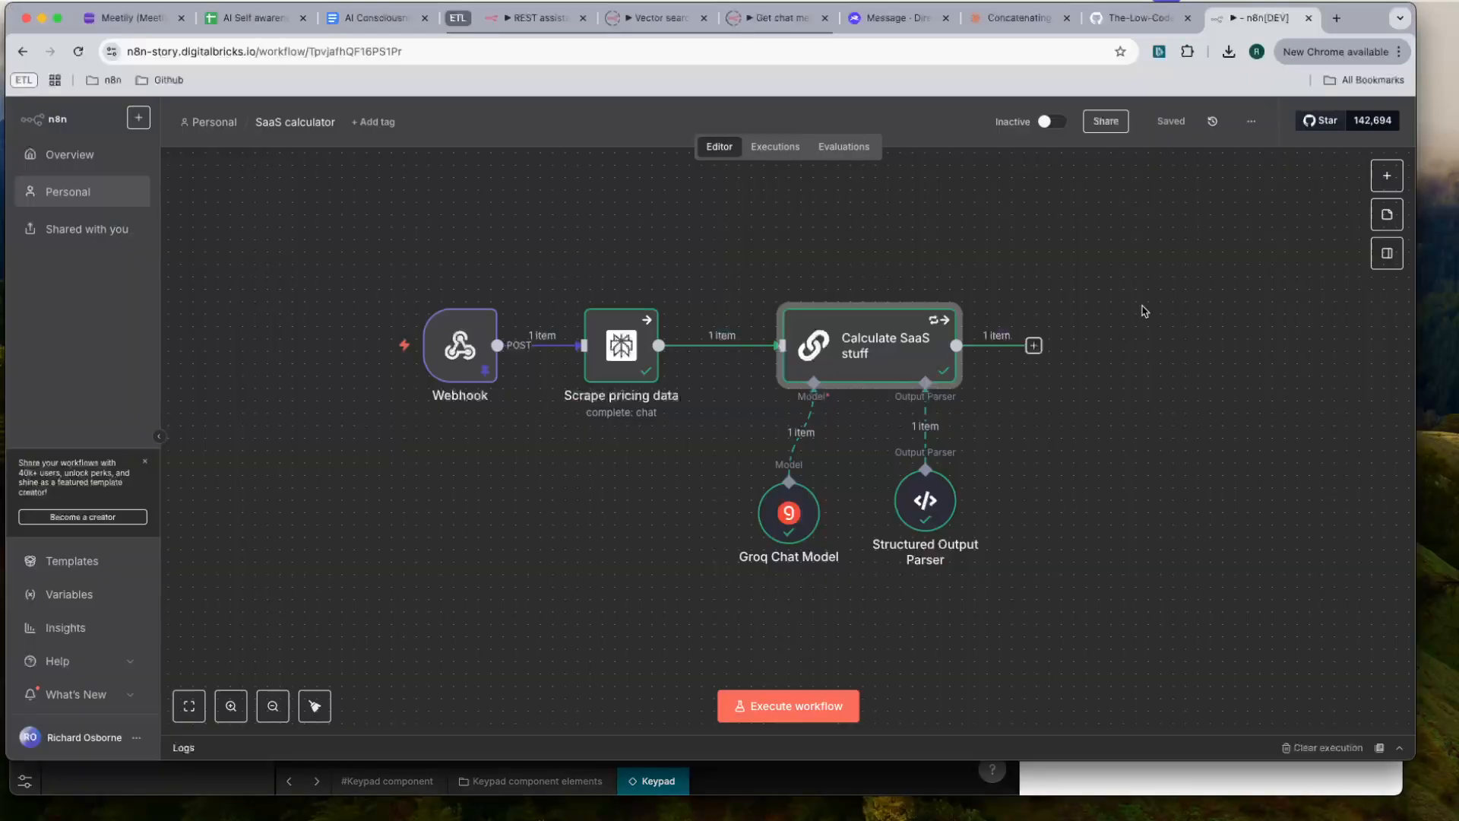
pyautogui.doubleClick(461, 343)
pyautogui.scroll(-3, 1047, 610)
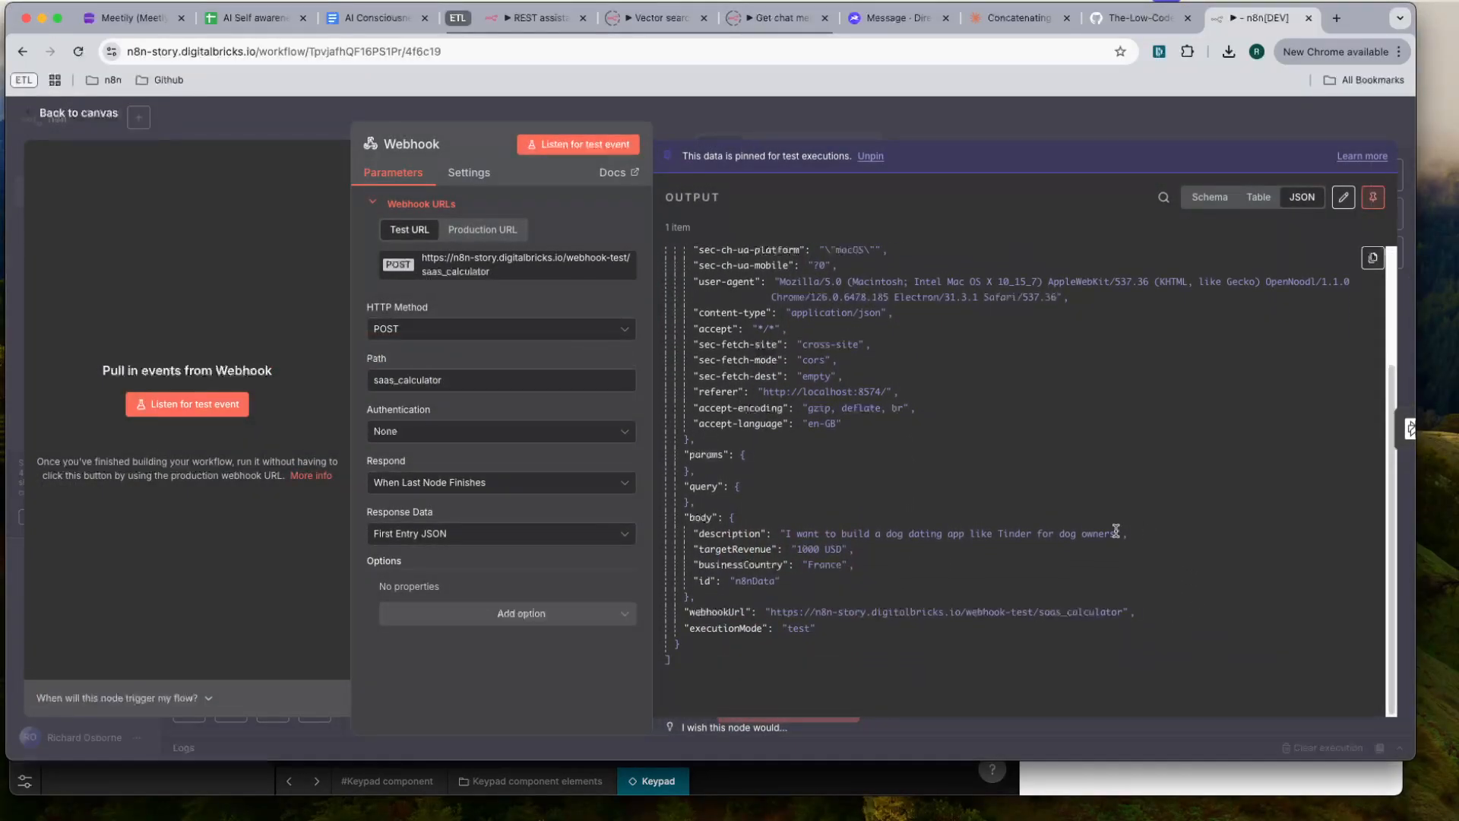
pyautogui.moveTo(1116, 530); pyautogui.dragTo(777, 540)
pyautogui.press('super+c')
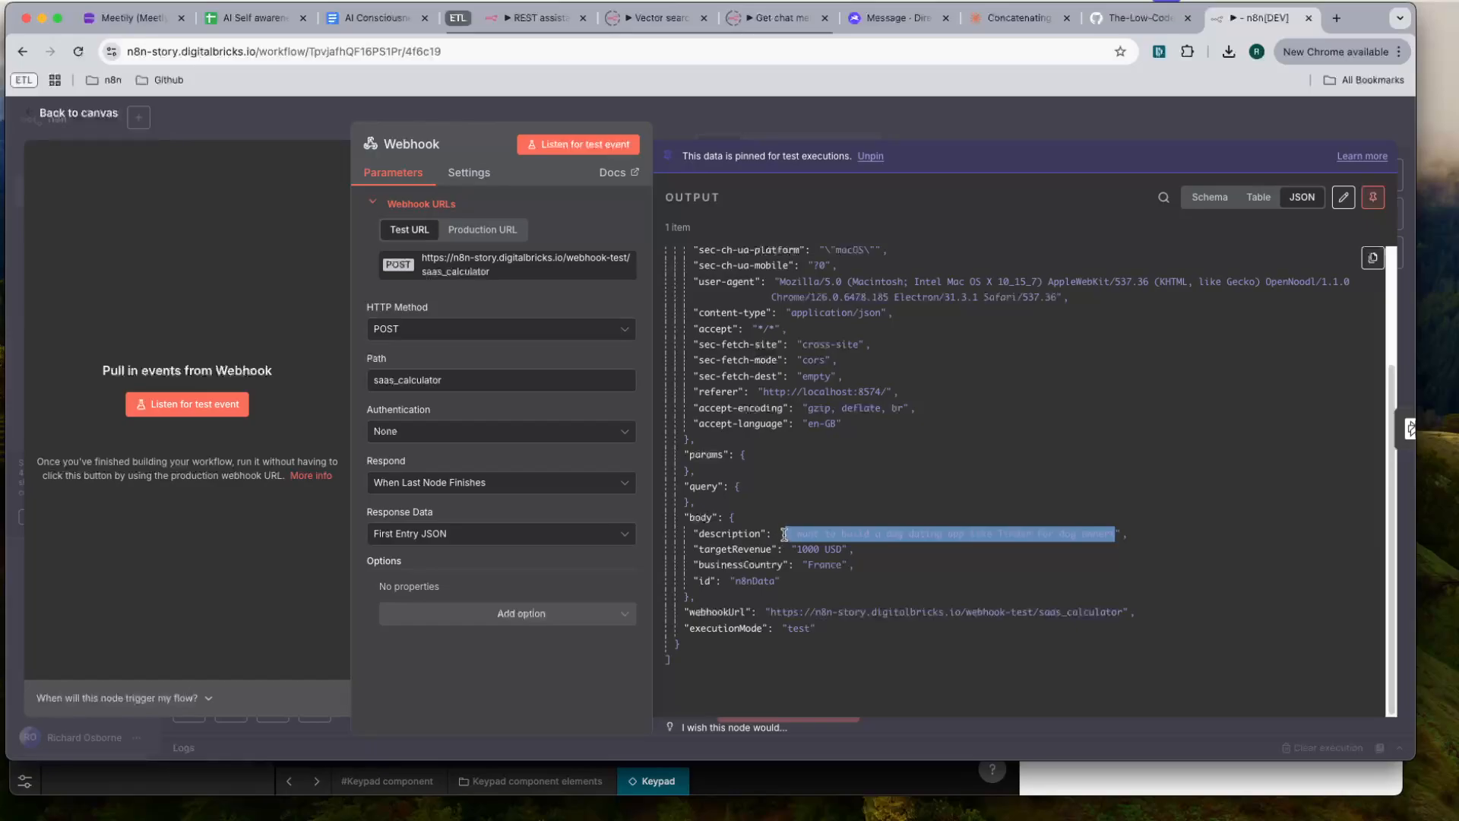
pyautogui.press('super+Tab')
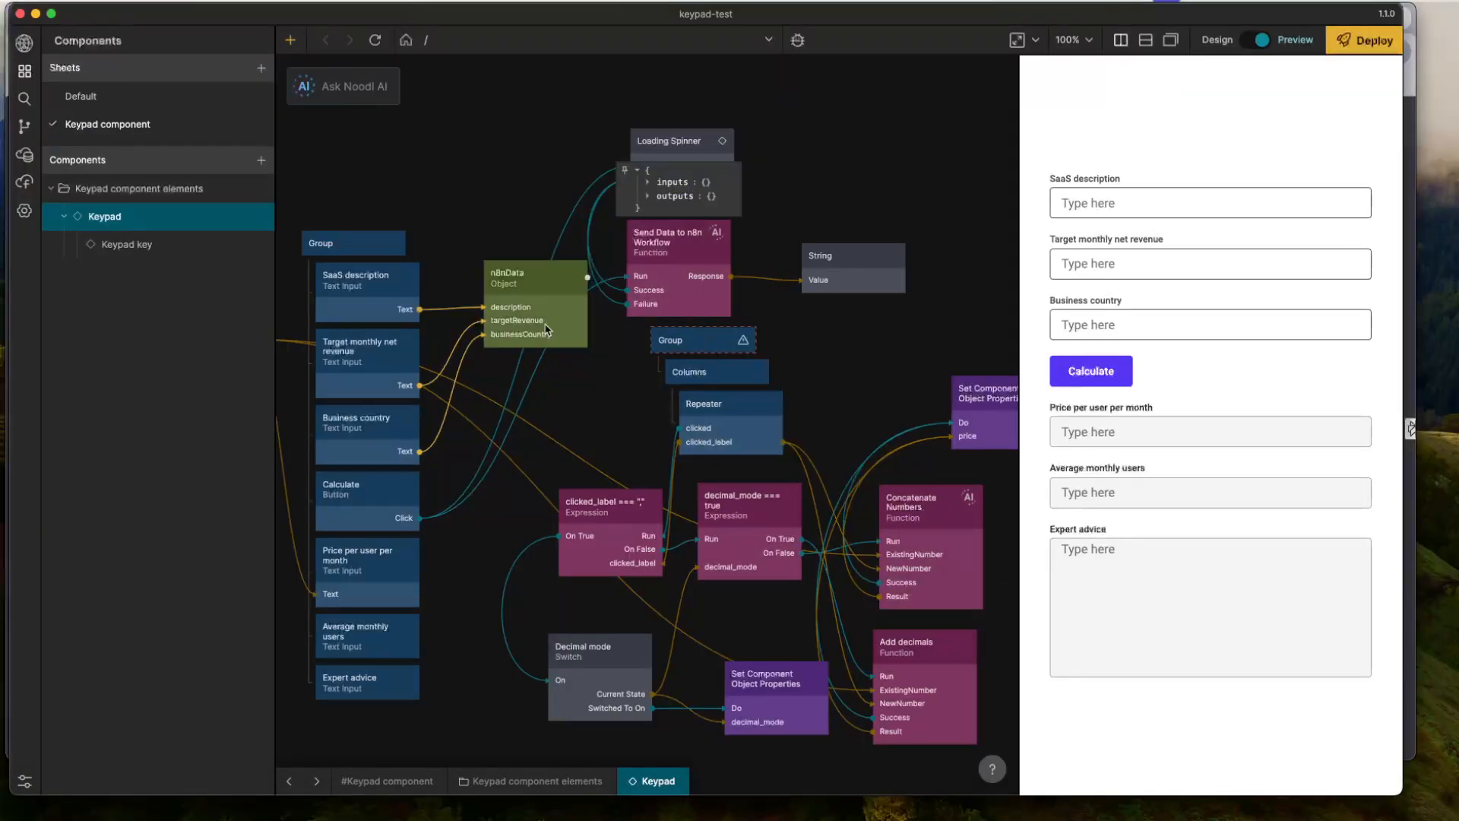
pyautogui.press('super+v')
# - Enter 1000 USD as the target monthly net revenue and France as the business country
pyautogui.click(1113, 271)
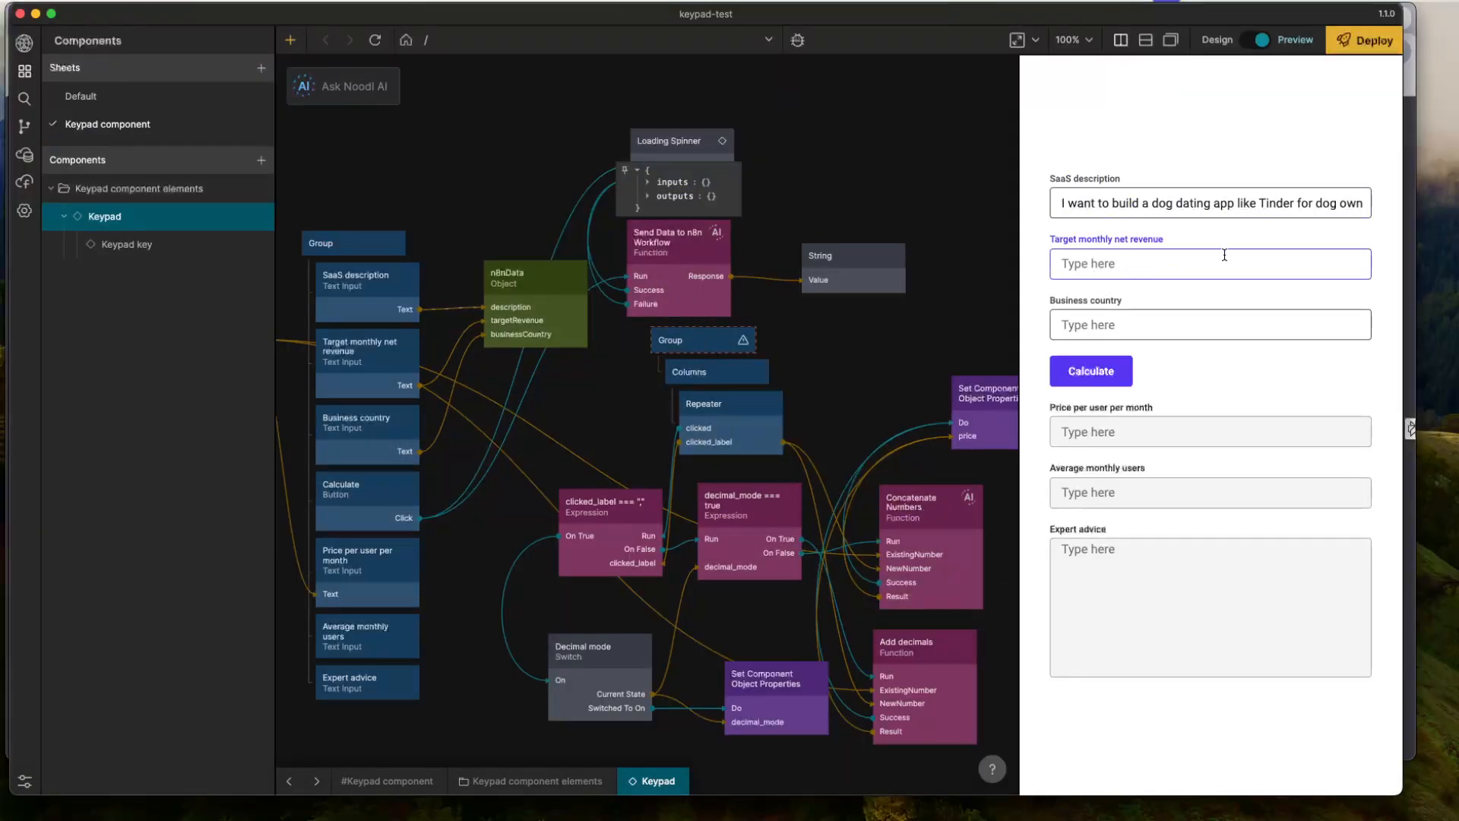
pyautogui.write('10')
pyautogui.write('France')
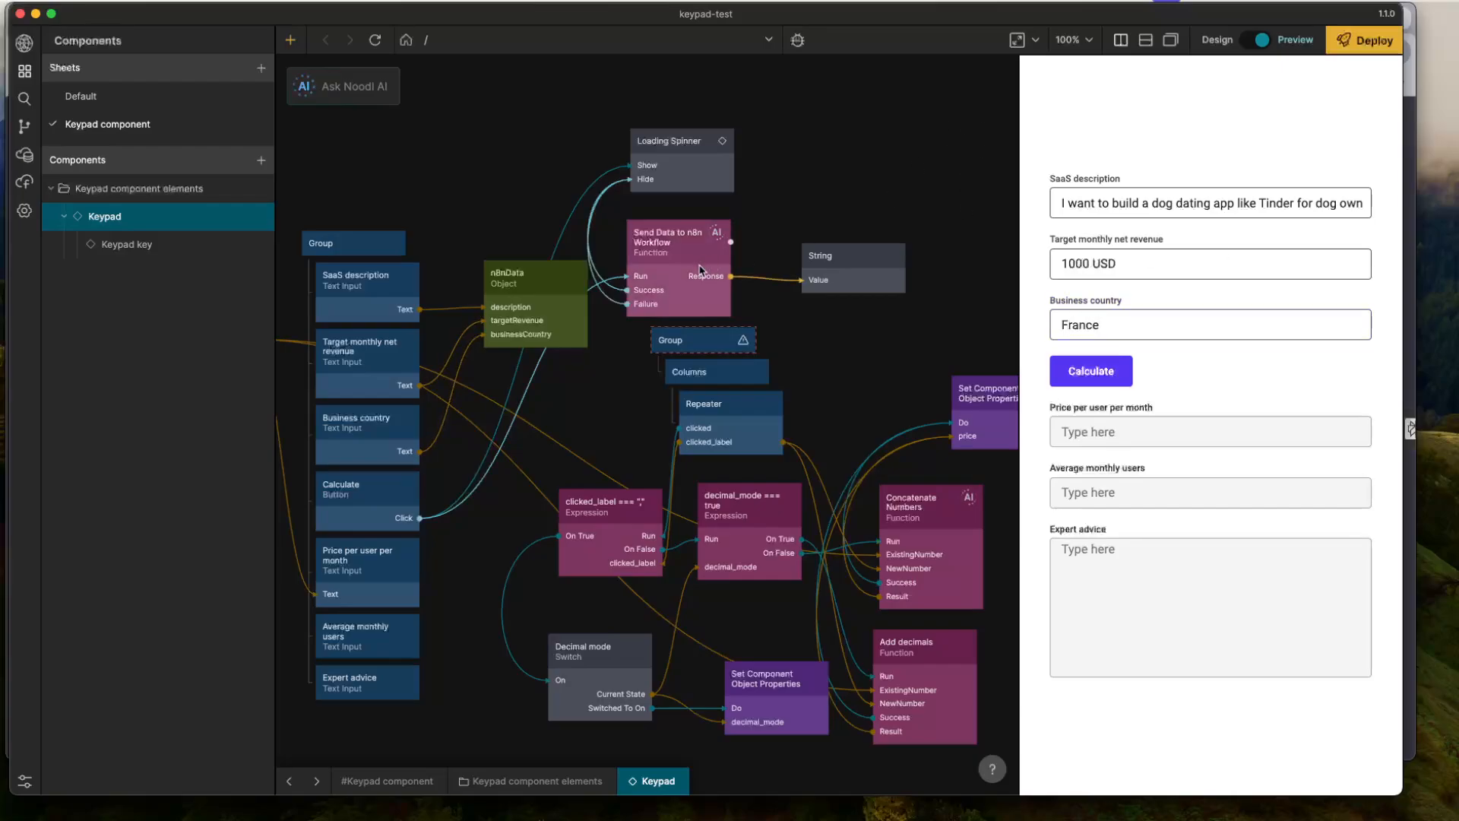
# - Switch to n8n and examine the JSON output structure of the Calculate SaaS stuff node
pyautogui.hscroll(-3, 766, 235)
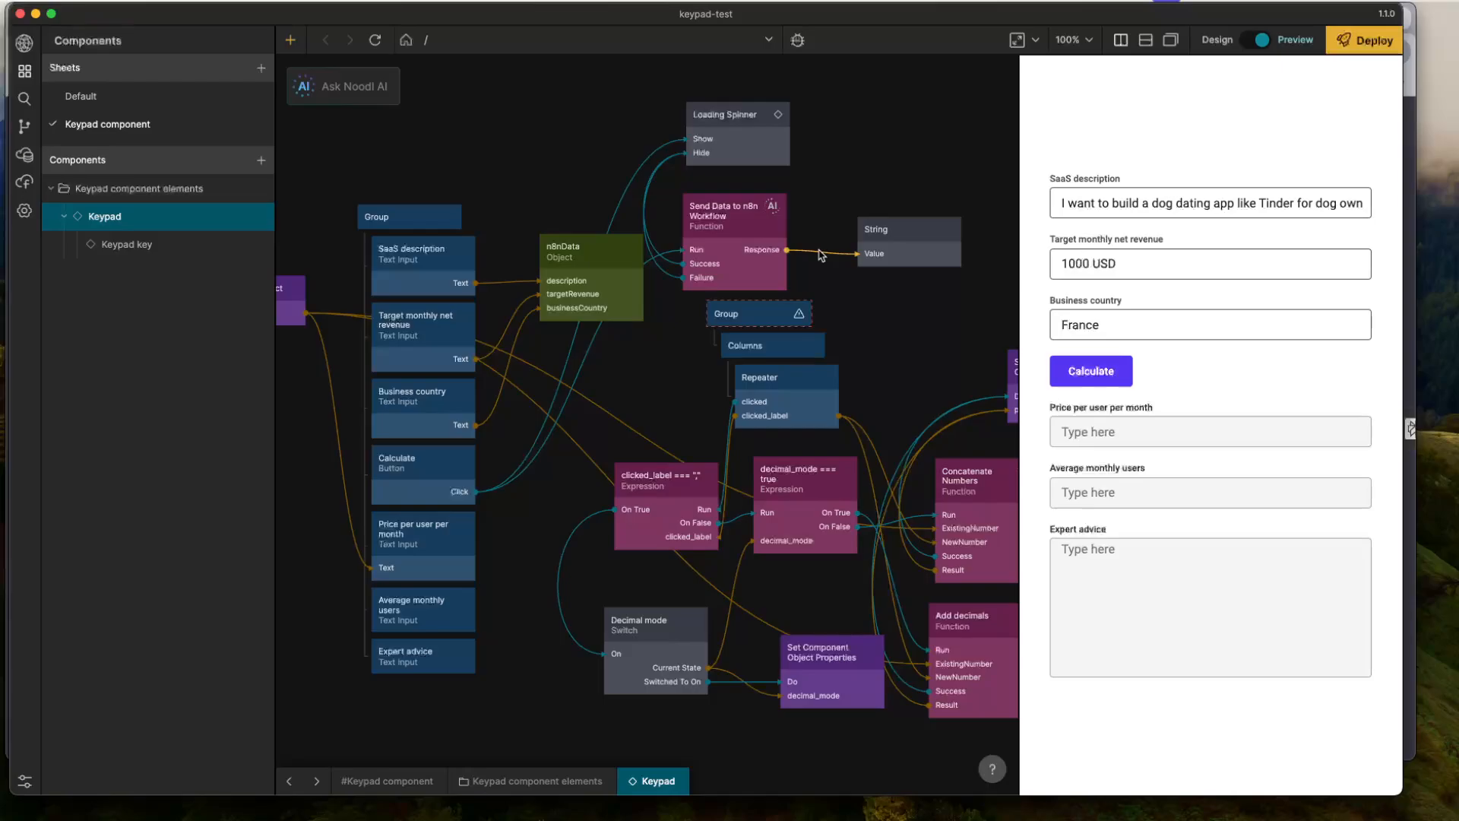
pyautogui.press('super+Tab')
pyautogui.click(1017, 136)
pyautogui.click(912, 340)
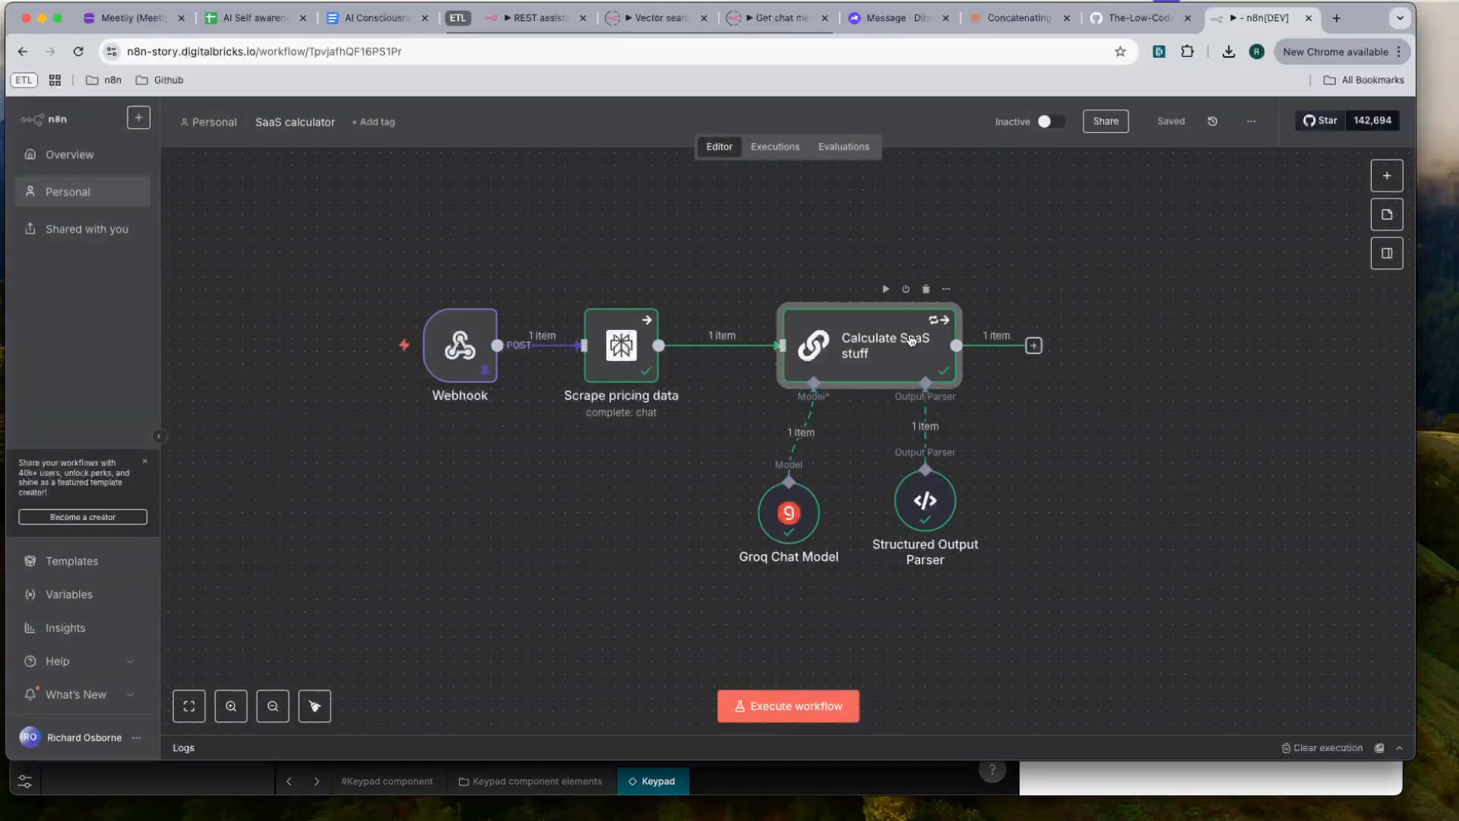
pyautogui.doubleClick(912, 340)
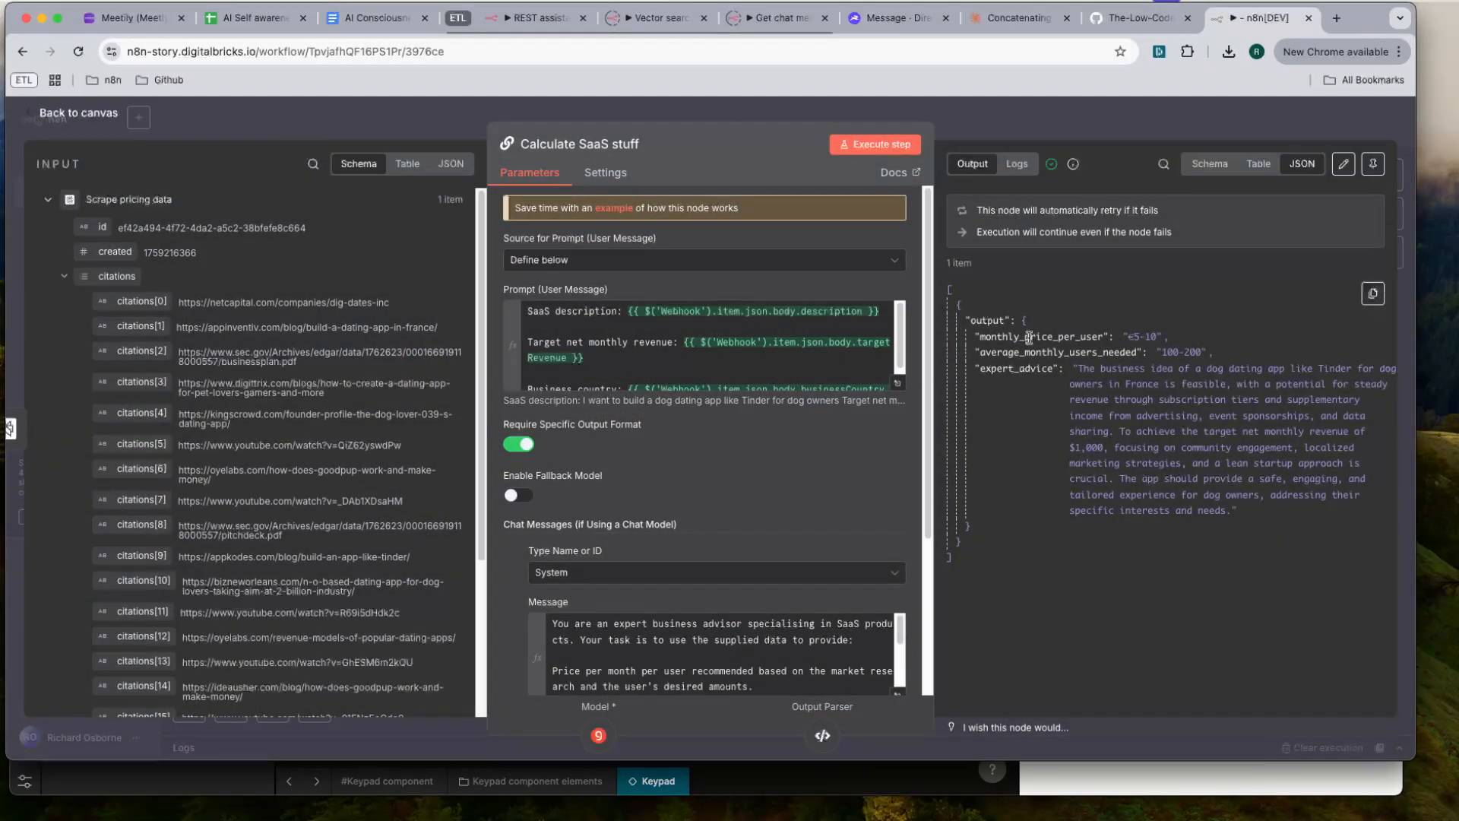
# - Return to Noodl and add an Expression node near the Send Data to n8n Workflow function
pyautogui.press('super+Tab')
pyautogui.rightClick(857, 175)
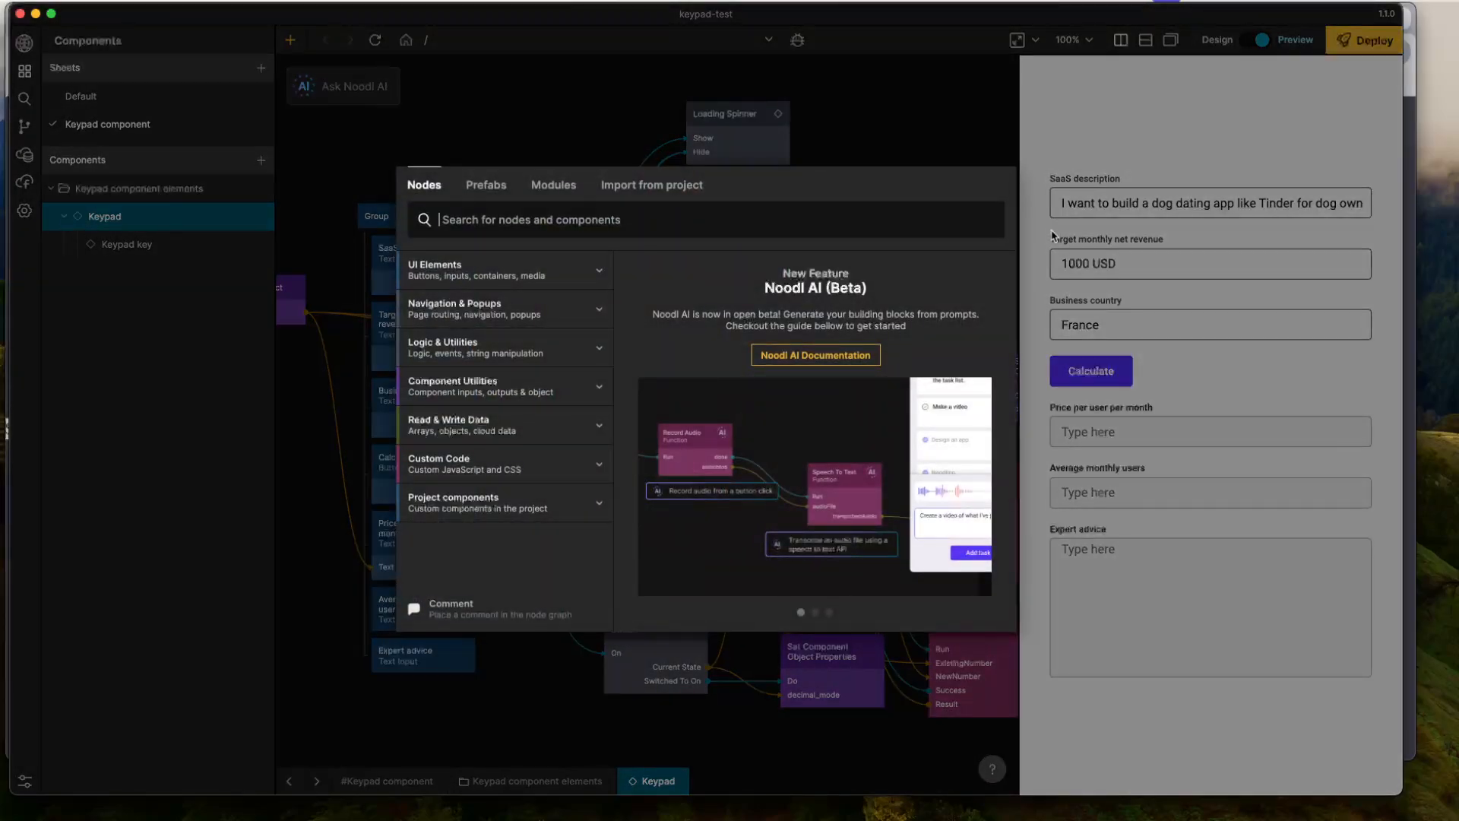
pyautogui.write('exp')
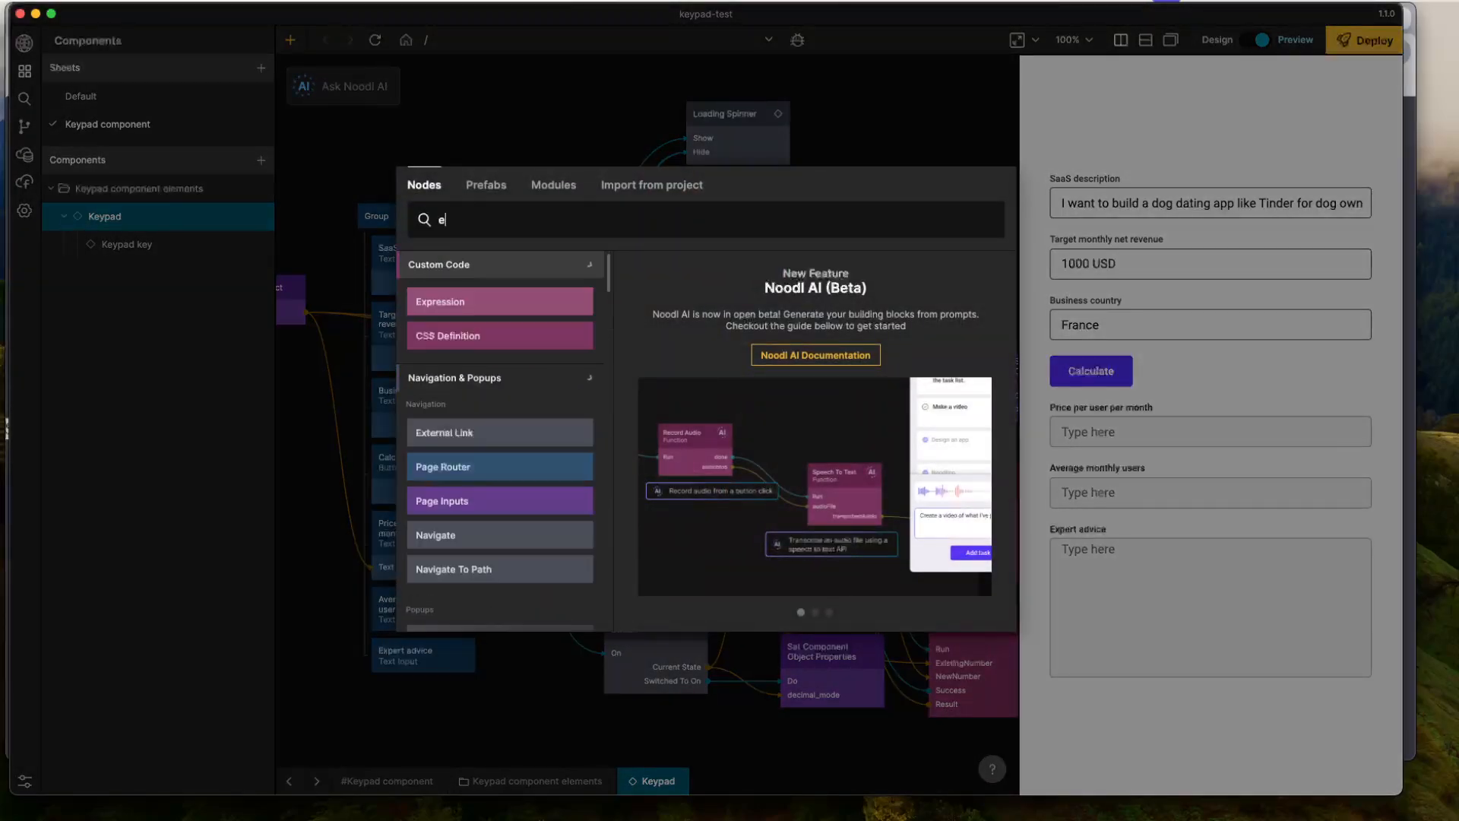
pyautogui.press('Return')
# - Delete the String node and the Expression node beside the Send Data to n8n Workflow function
pyautogui.click(908, 228)
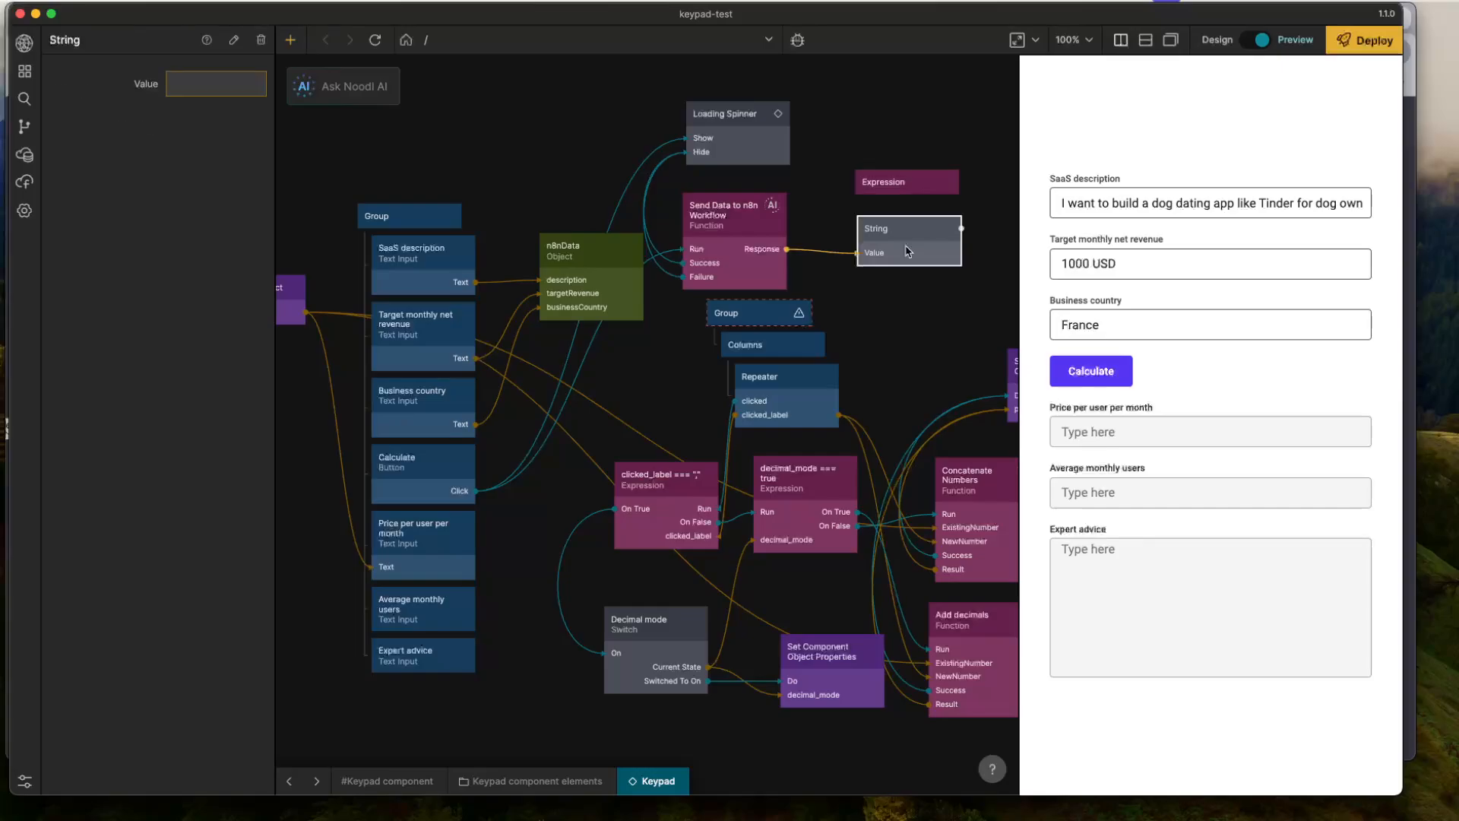
pyautogui.press('Delete')
pyautogui.moveTo(889, 187); pyautogui.dragTo(884, 228)
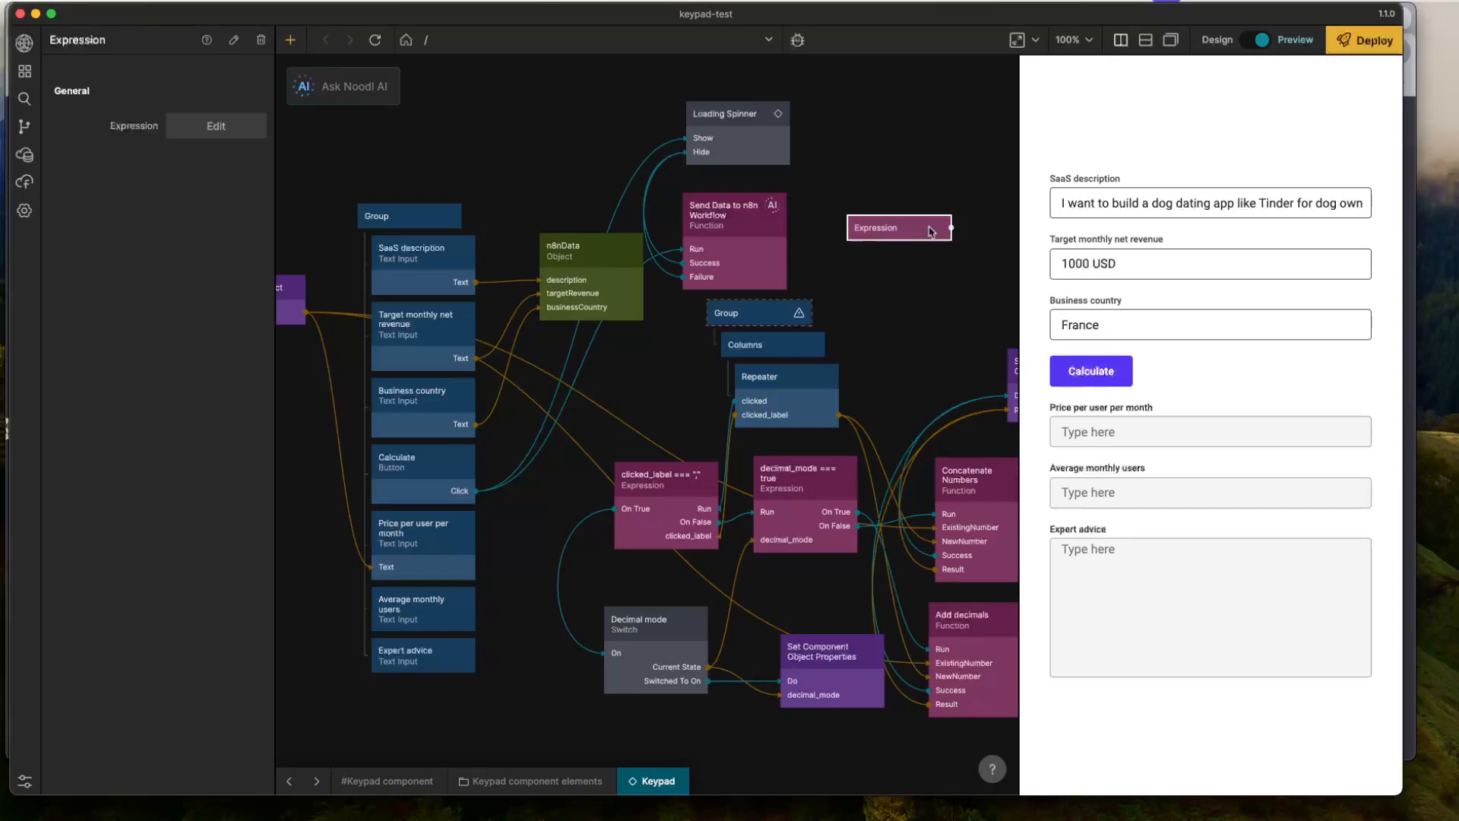
pyautogui.press('Delete')
# - Rename the function's Outputs.Response to Outputs.RawResponse in the Send Data to n8n Workflow code
pyautogui.click(762, 248)
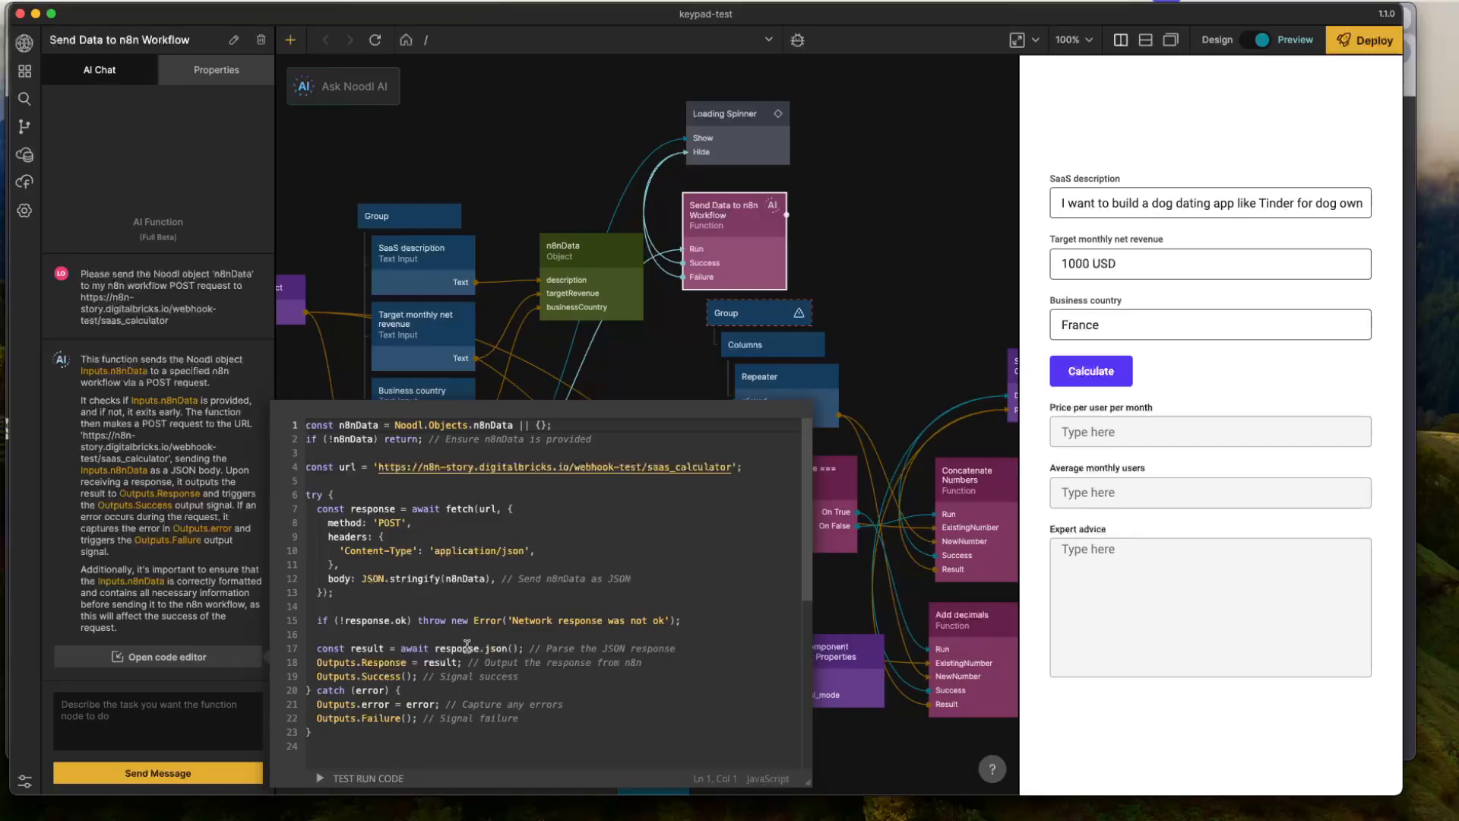
pyautogui.click(647, 652)
pyautogui.write('aw')
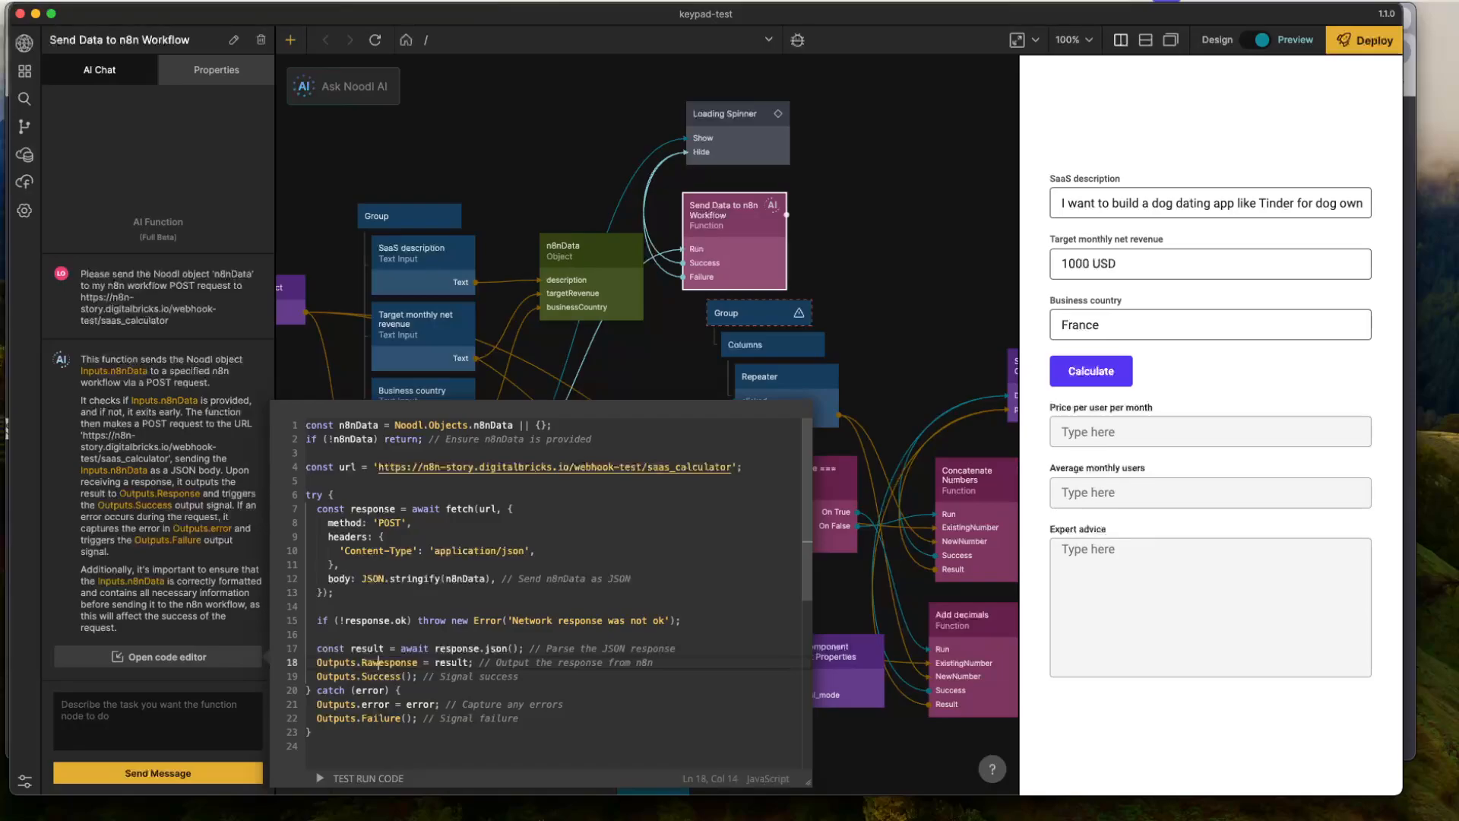
pyautogui.write('R')
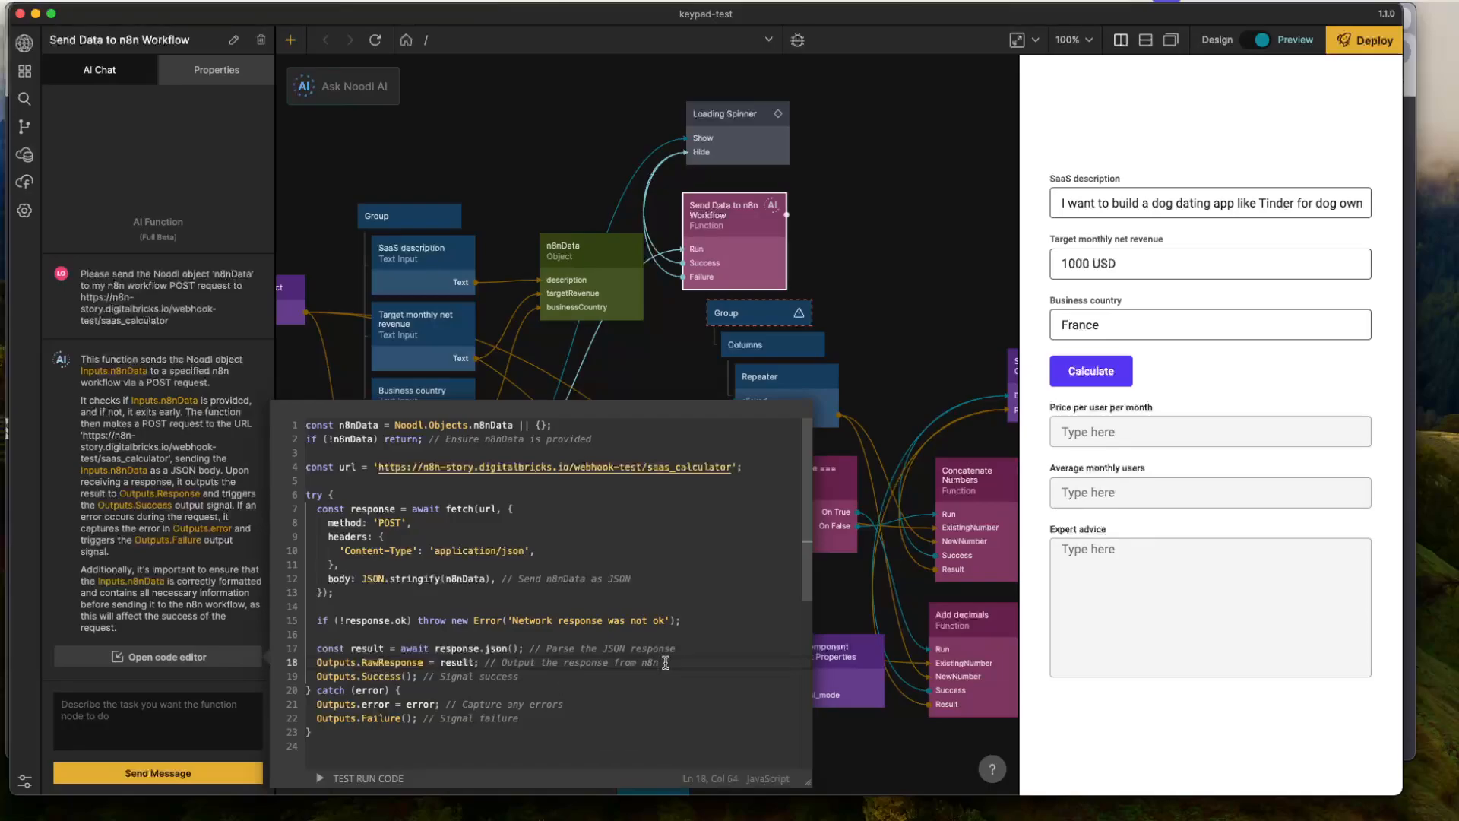
# - Add the line Outputs.price = result.output.monthly_price_per_user; below RawResponse, copying the key name from the n8n output
pyautogui.press('Return')
pyautogui.write('Outputs.')
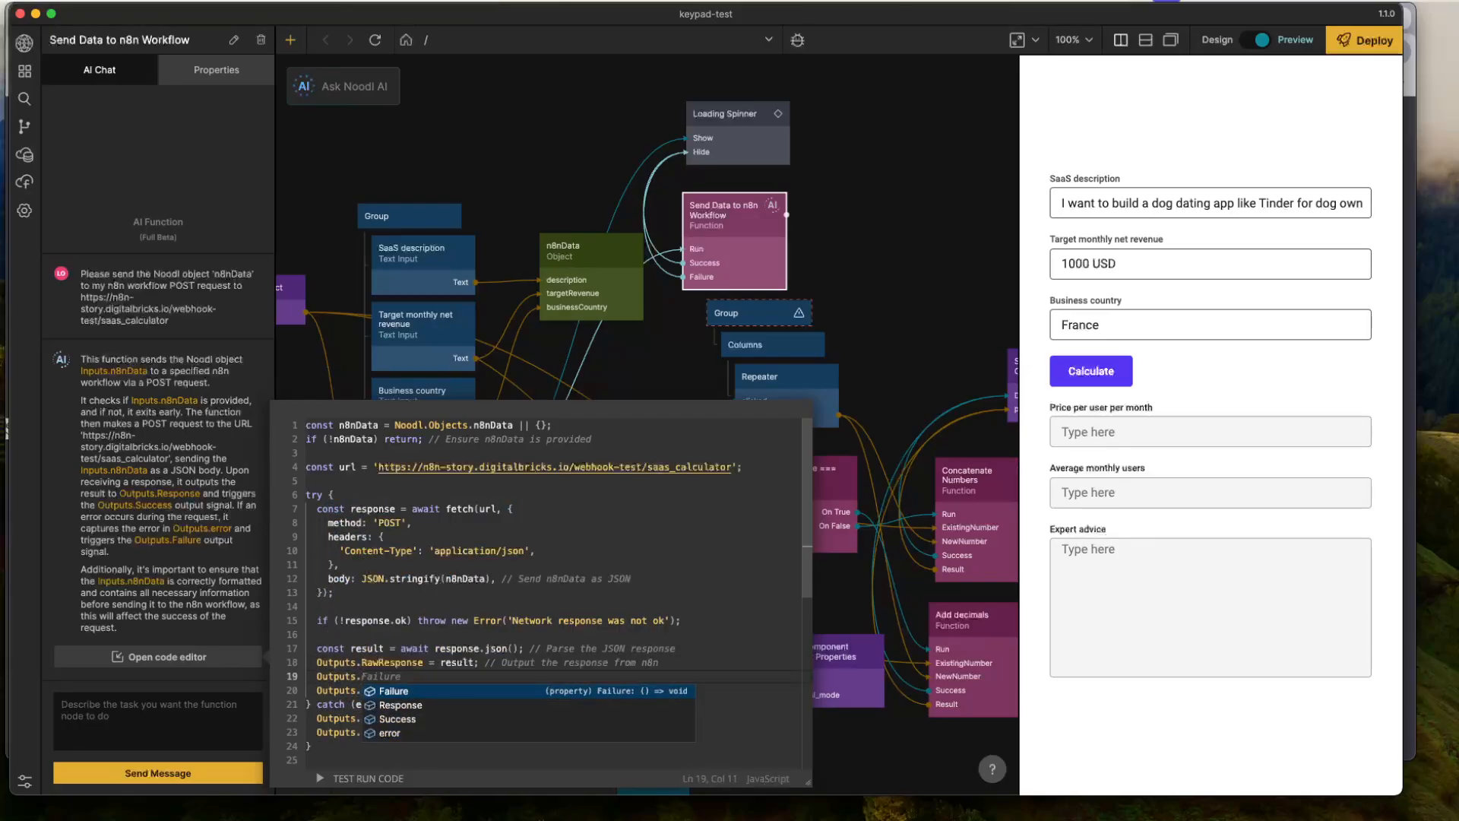
pyautogui.write('price =')
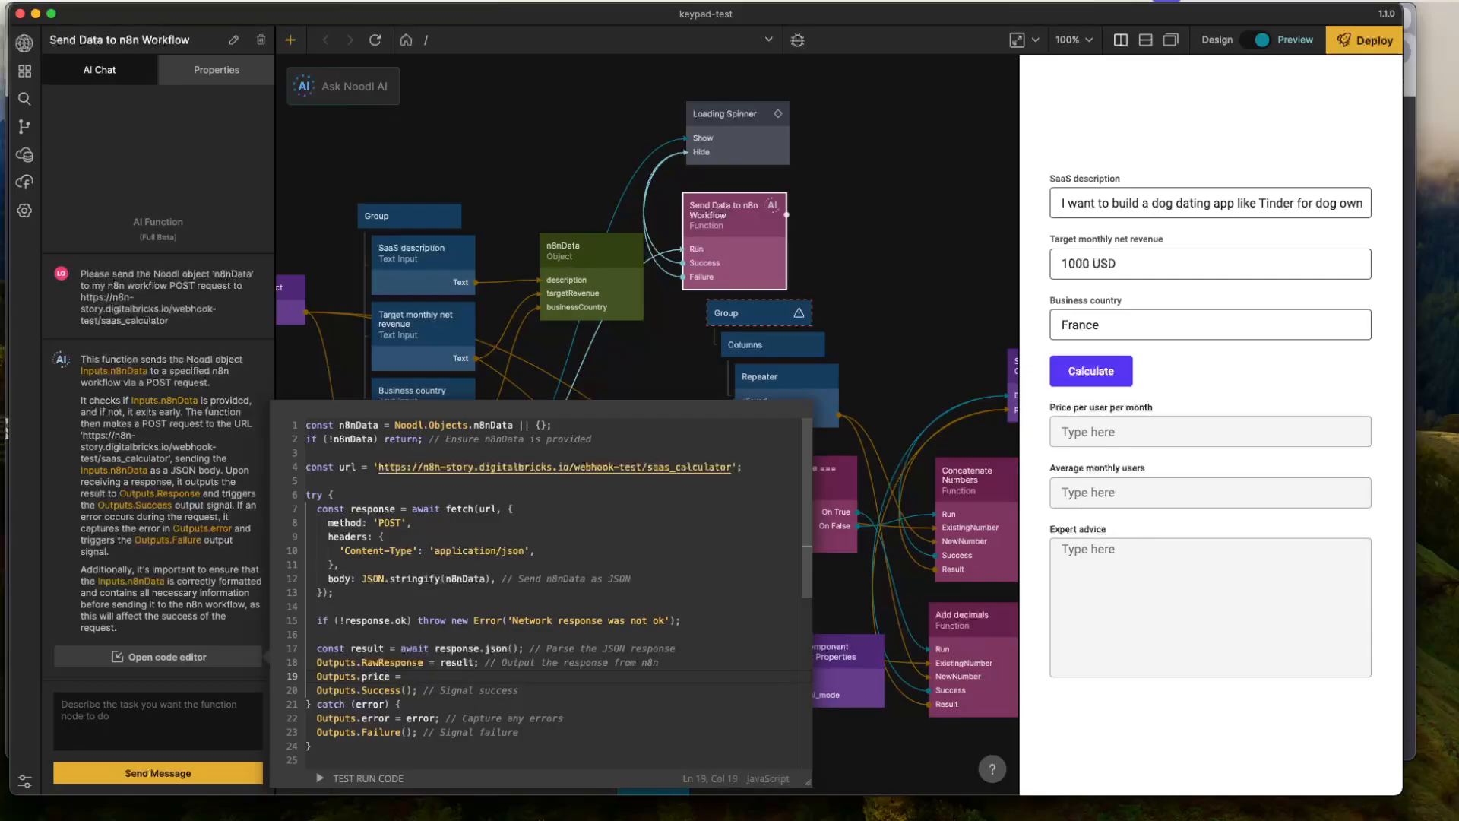
pyautogui.write('result.output')
pyautogui.press('super+Tab')
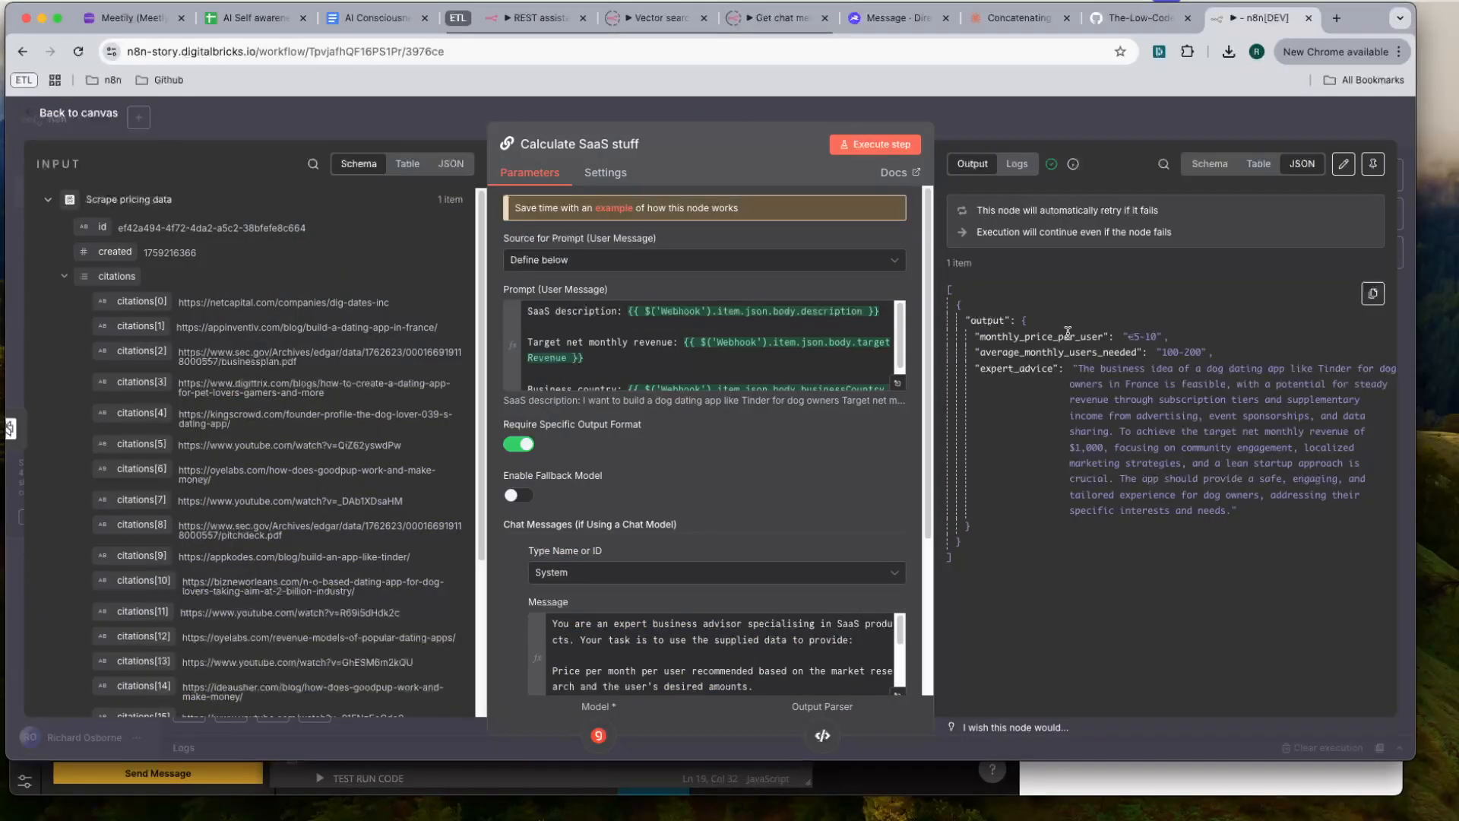
pyautogui.moveTo(1105, 337); pyautogui.dragTo(980, 337)
pyautogui.press('super+c')
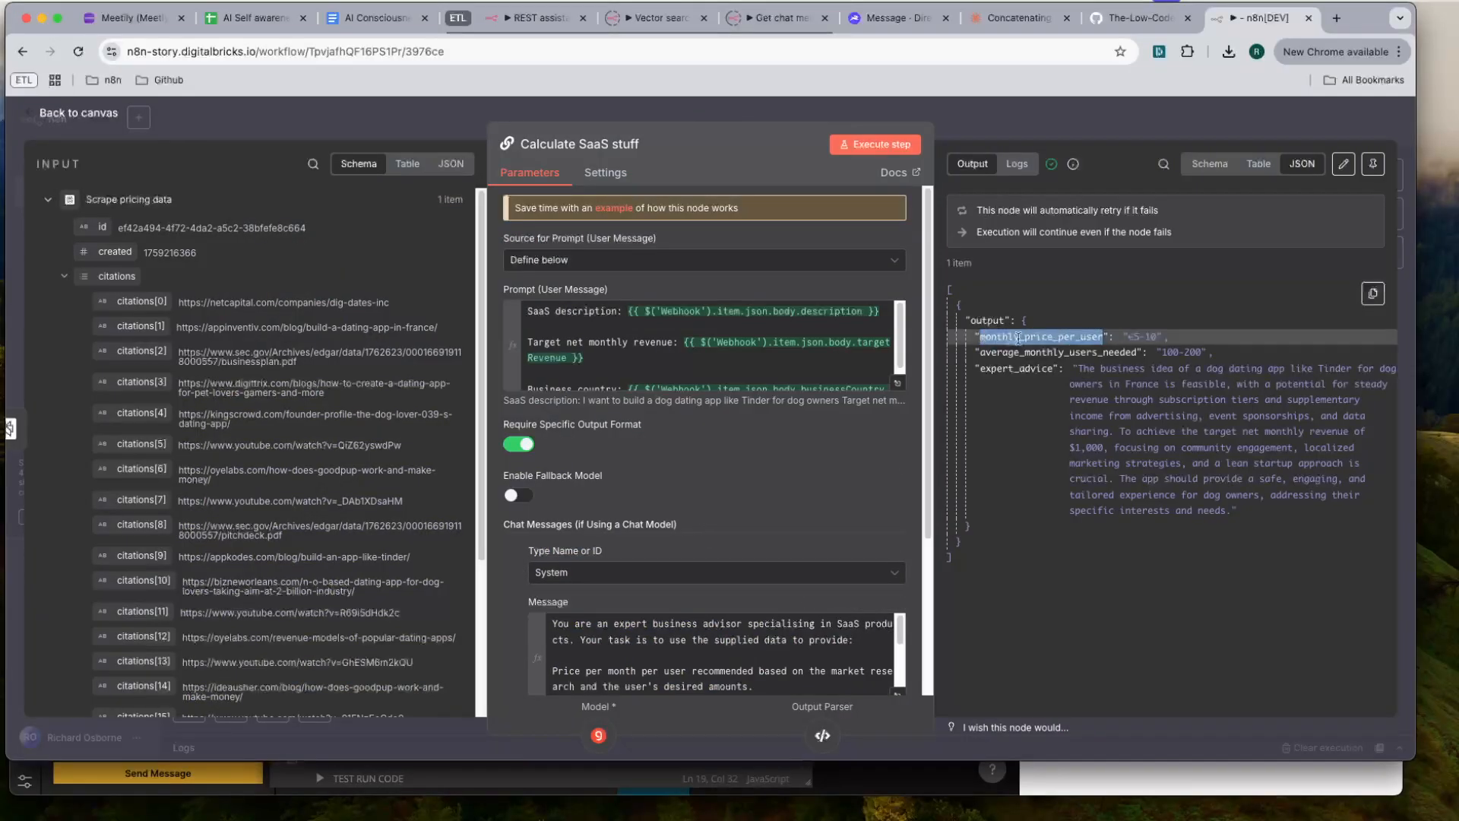
pyautogui.press('super+Tab')
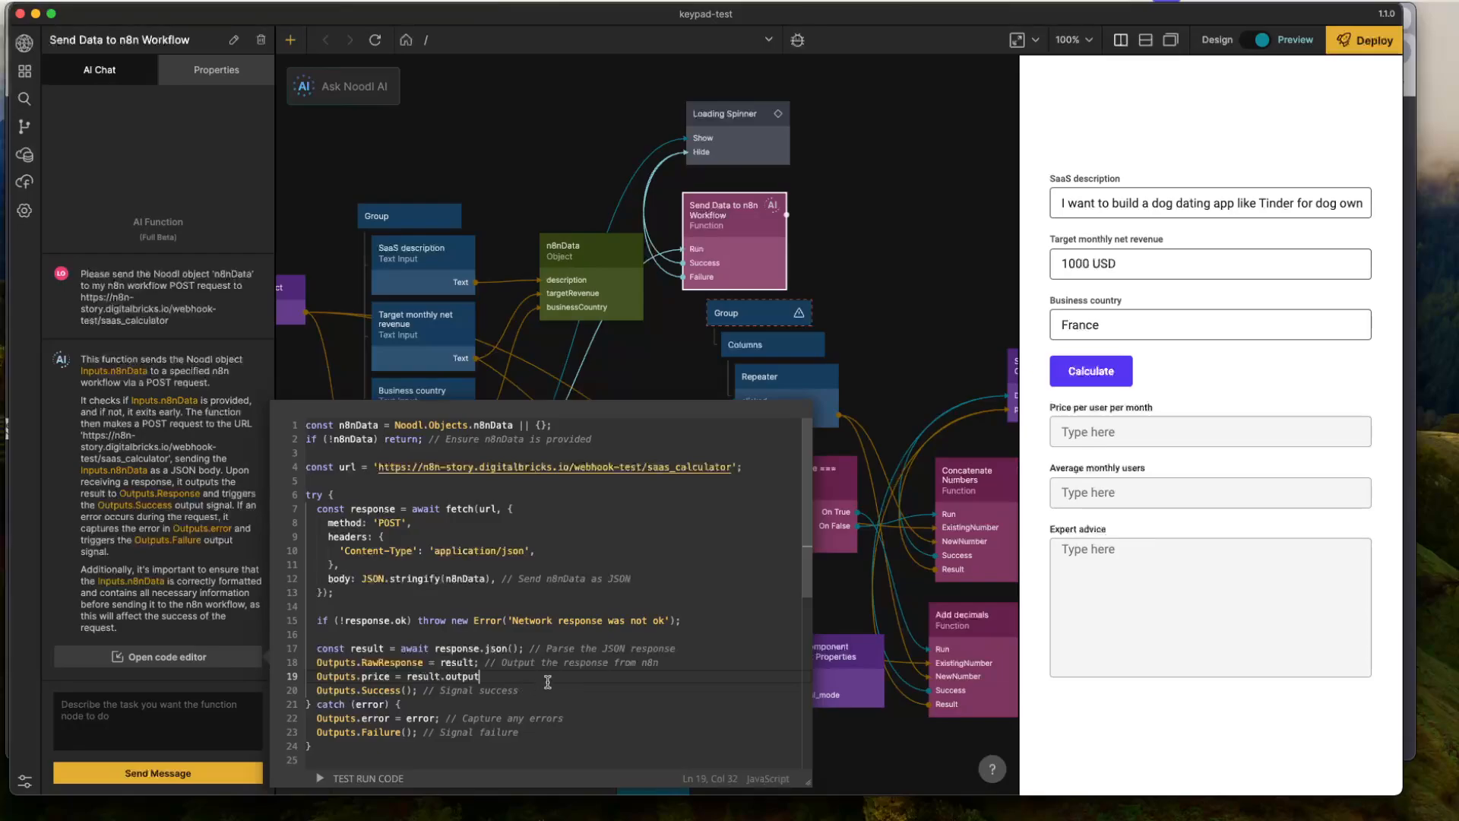
pyautogui.press('super+v')
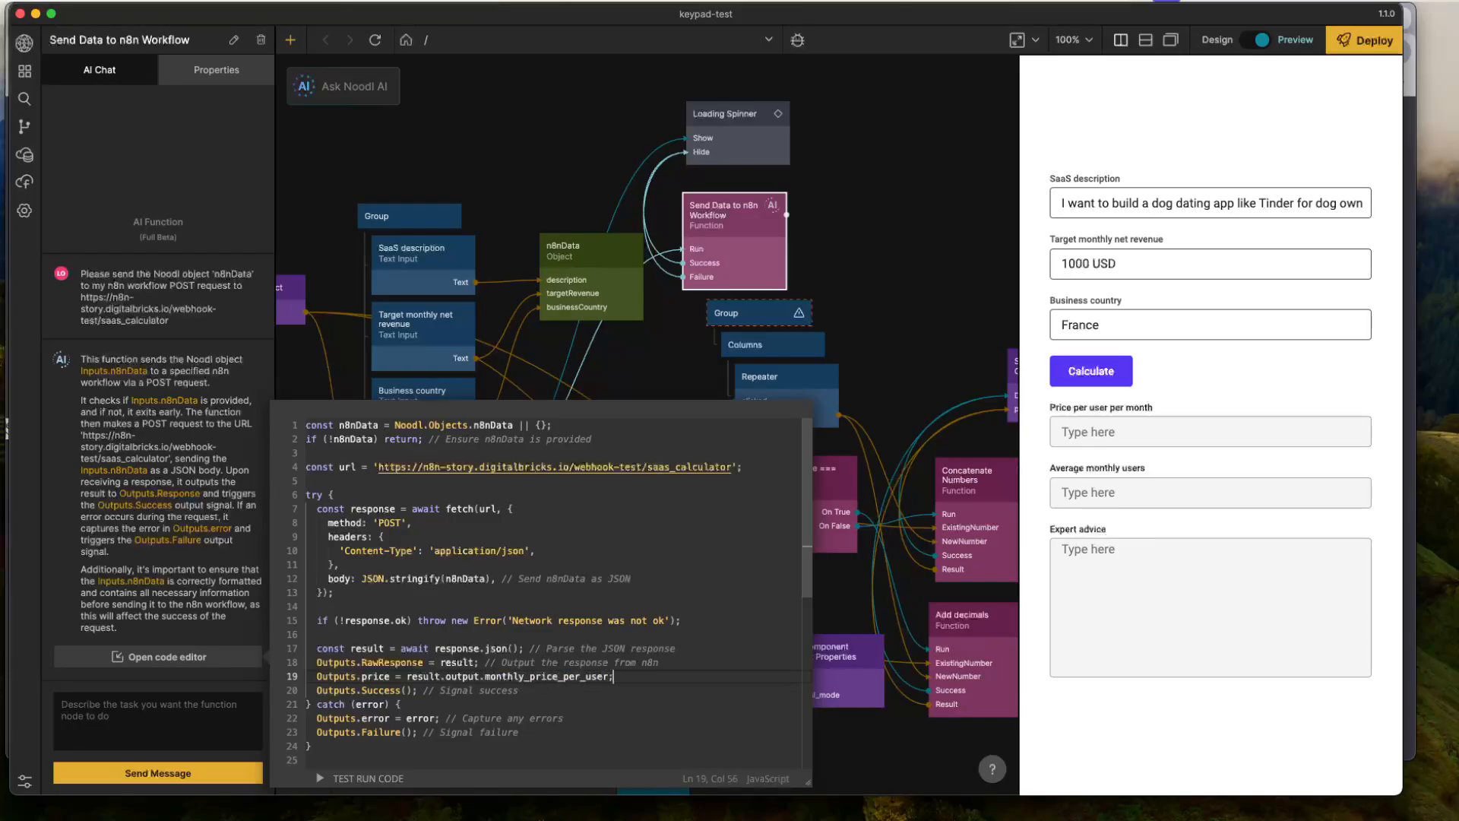
# - Duplicate the Outputs.price line twice directly below it and align the copies' indentation
pyautogui.press('Return')
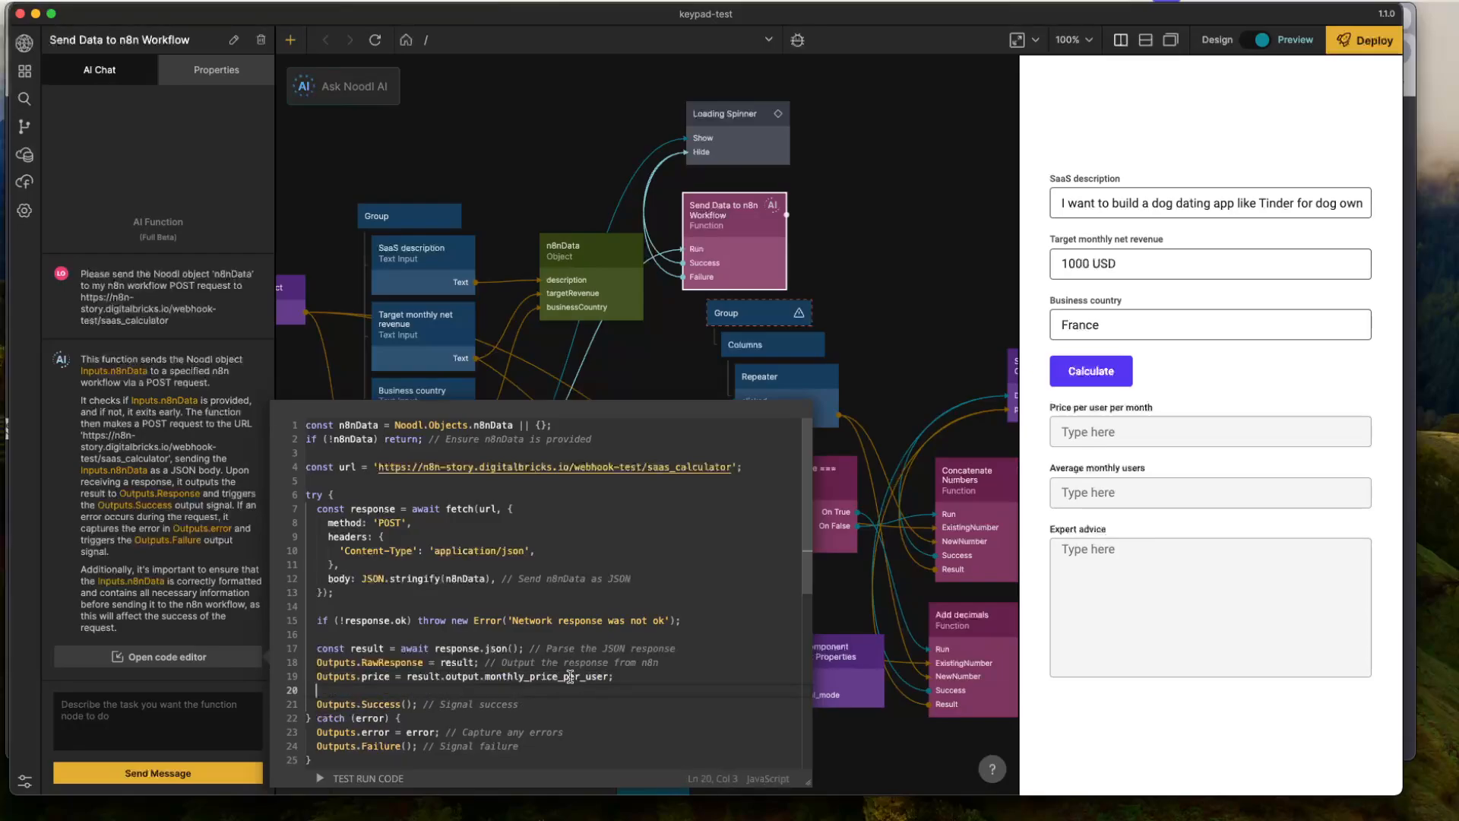
pyautogui.tripleClick(570, 676)
pyautogui.press('super+c')
pyautogui.click(527, 691)
pyautogui.press('super+v')
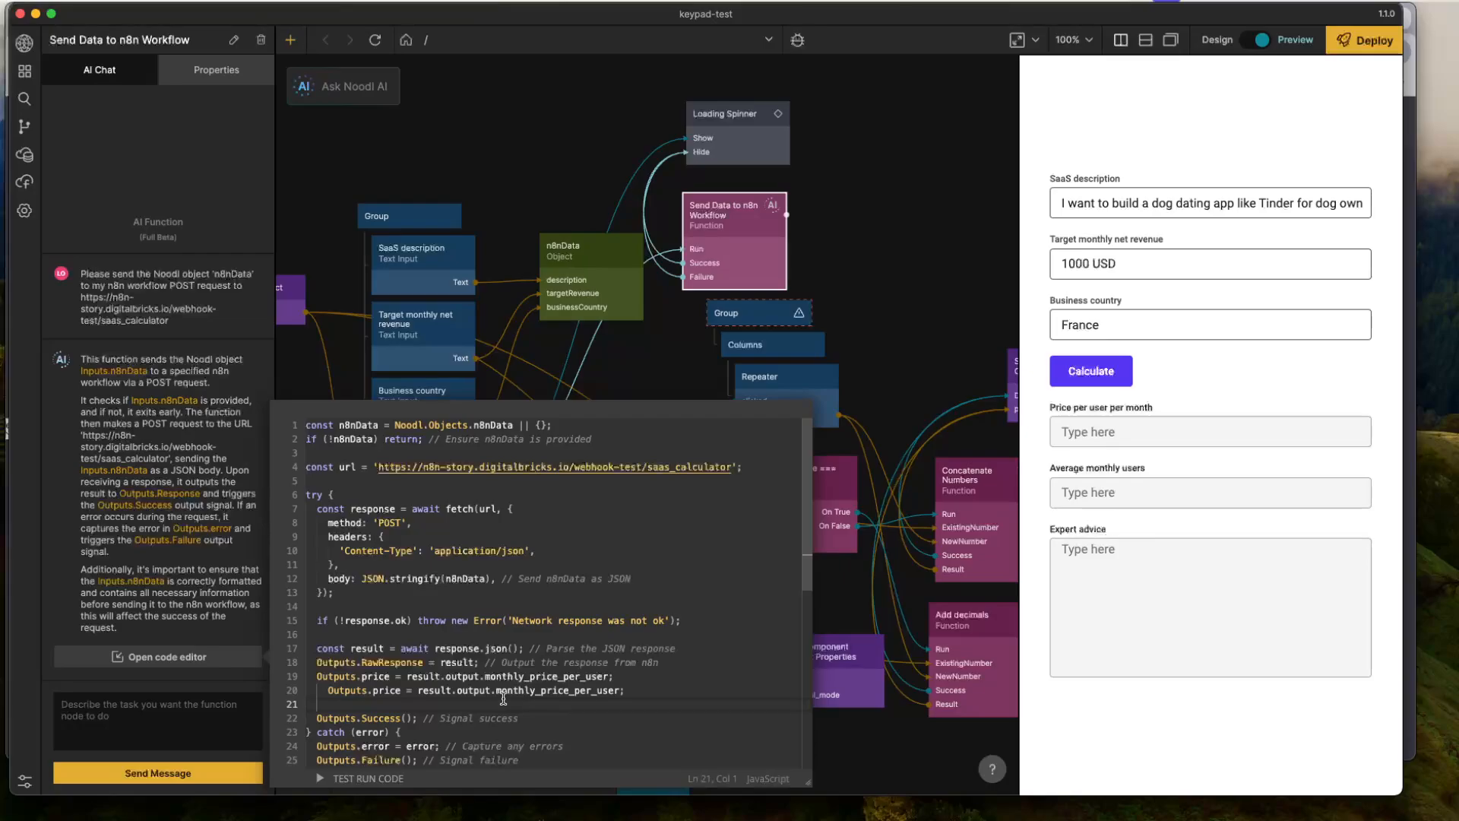
pyautogui.press('super+v')
pyautogui.click(328, 690)
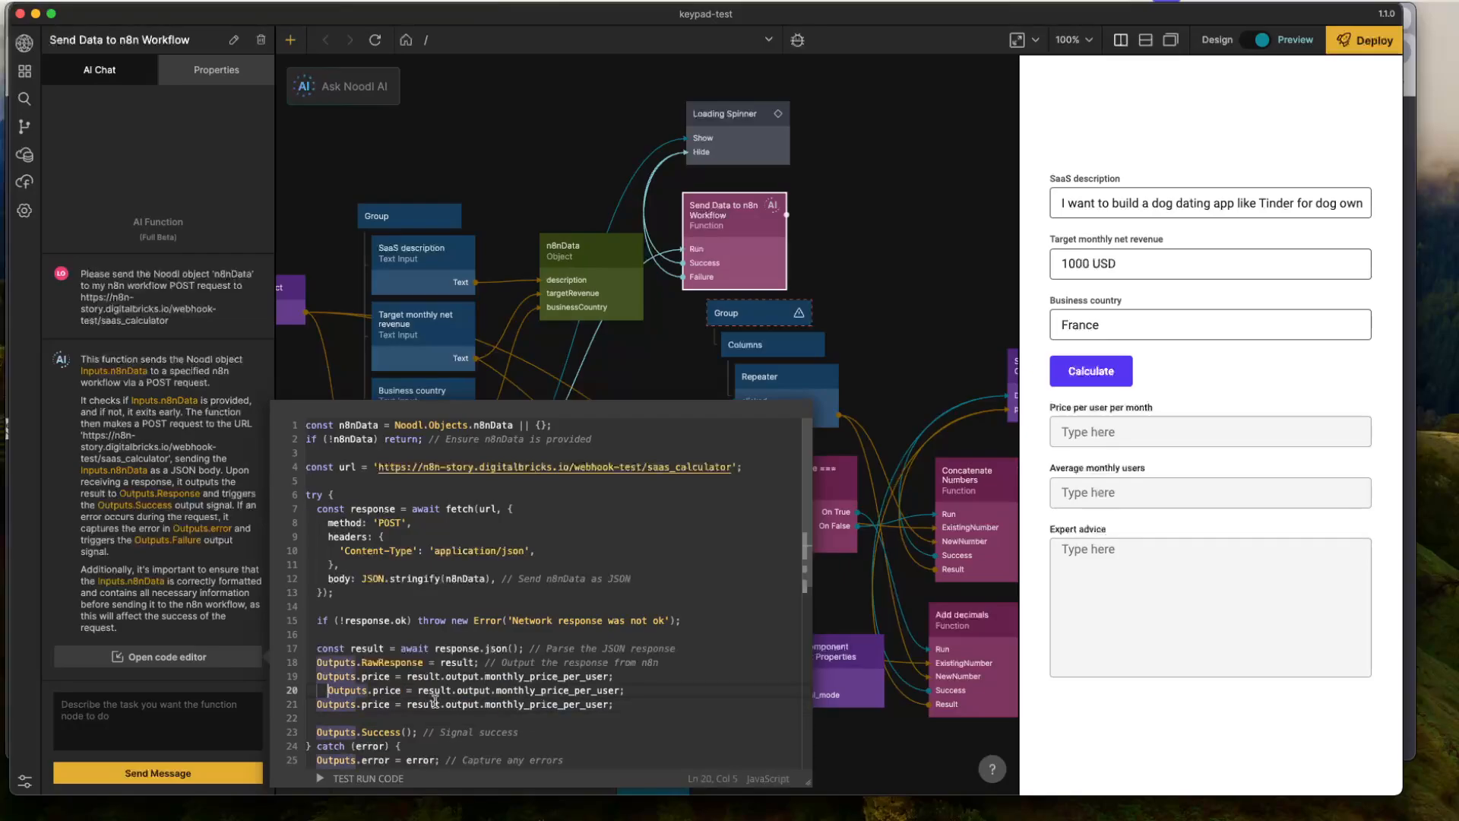
pyautogui.press('BackSpace')
# - Rename the outputs in the two duplicated Outputs.price lines to userNumber and advice, in that order
pyautogui.doubleClick(376, 690)
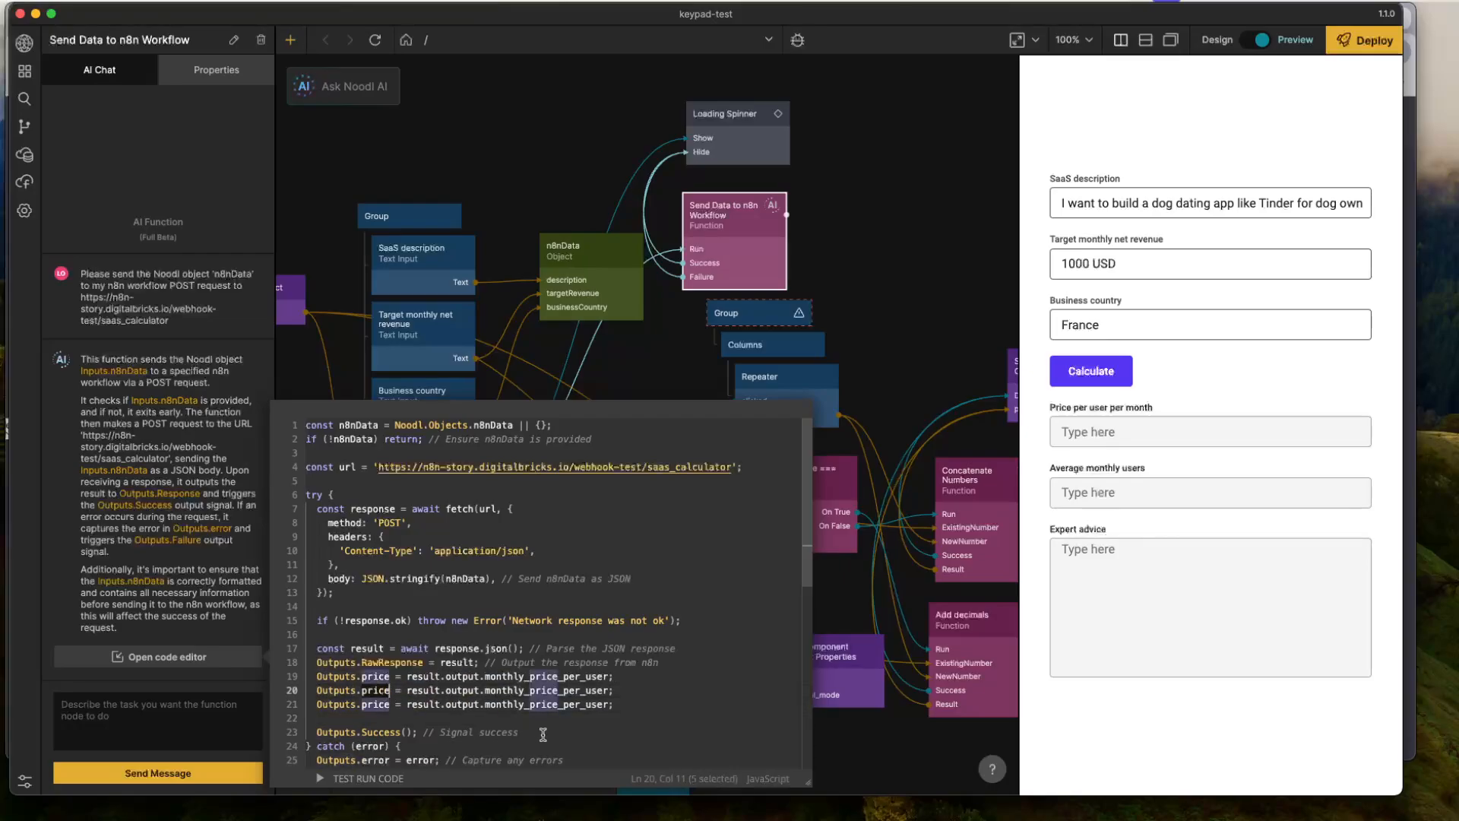
pyautogui.write('userNumb')
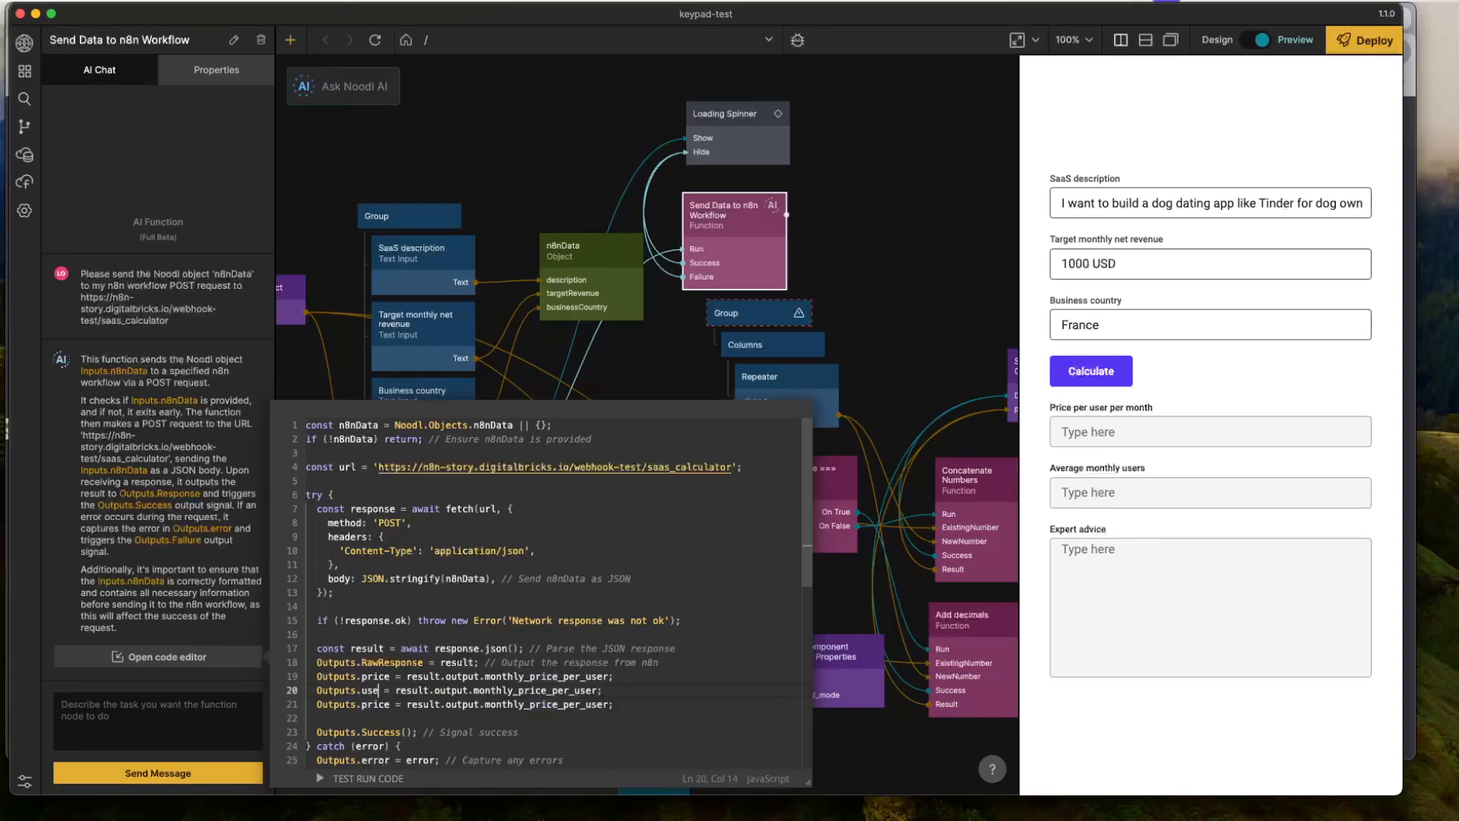
pyautogui.write('er')
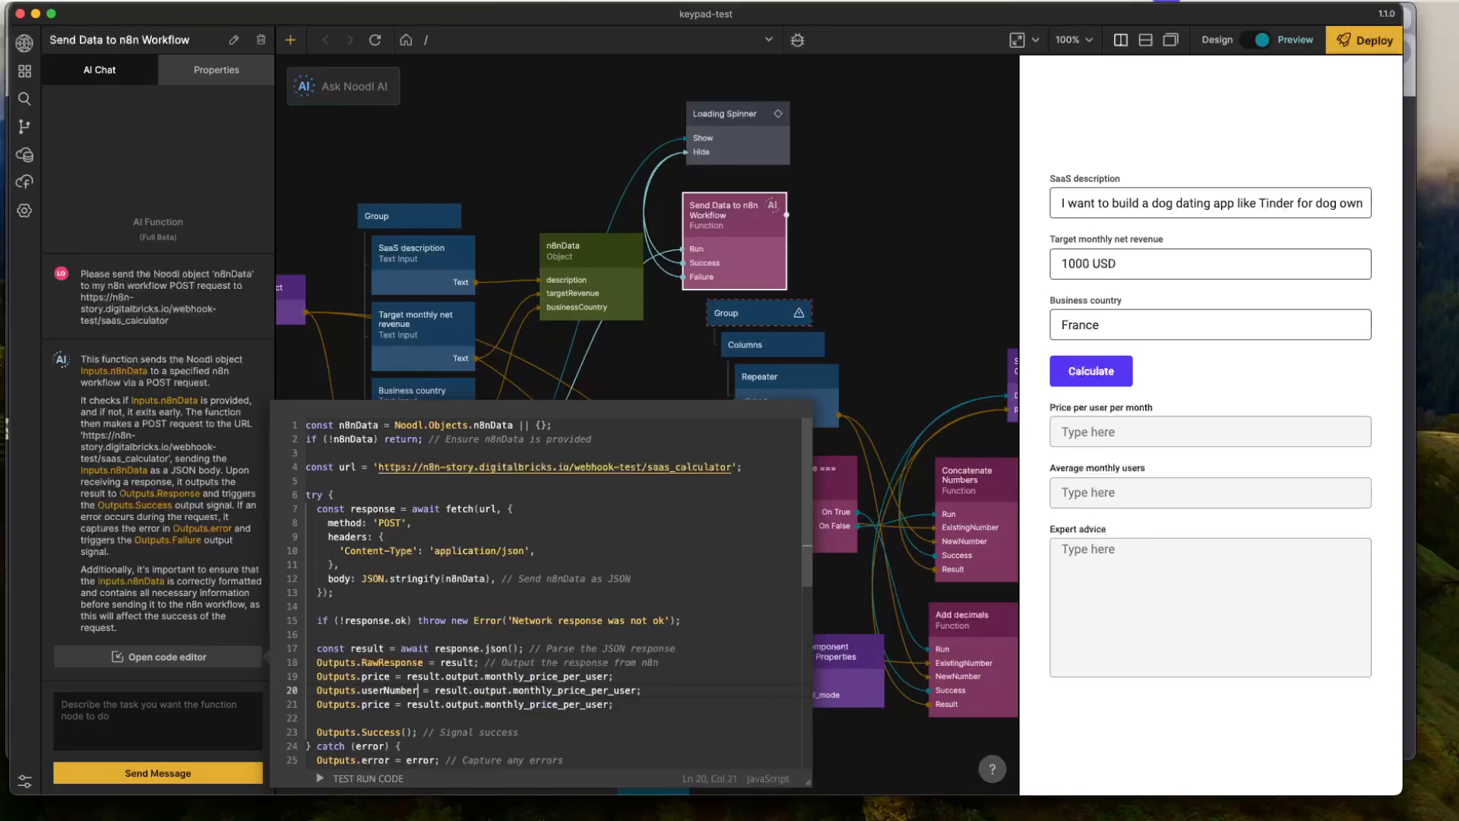
pyautogui.doubleClick(371, 702)
pyautogui.write('advice')
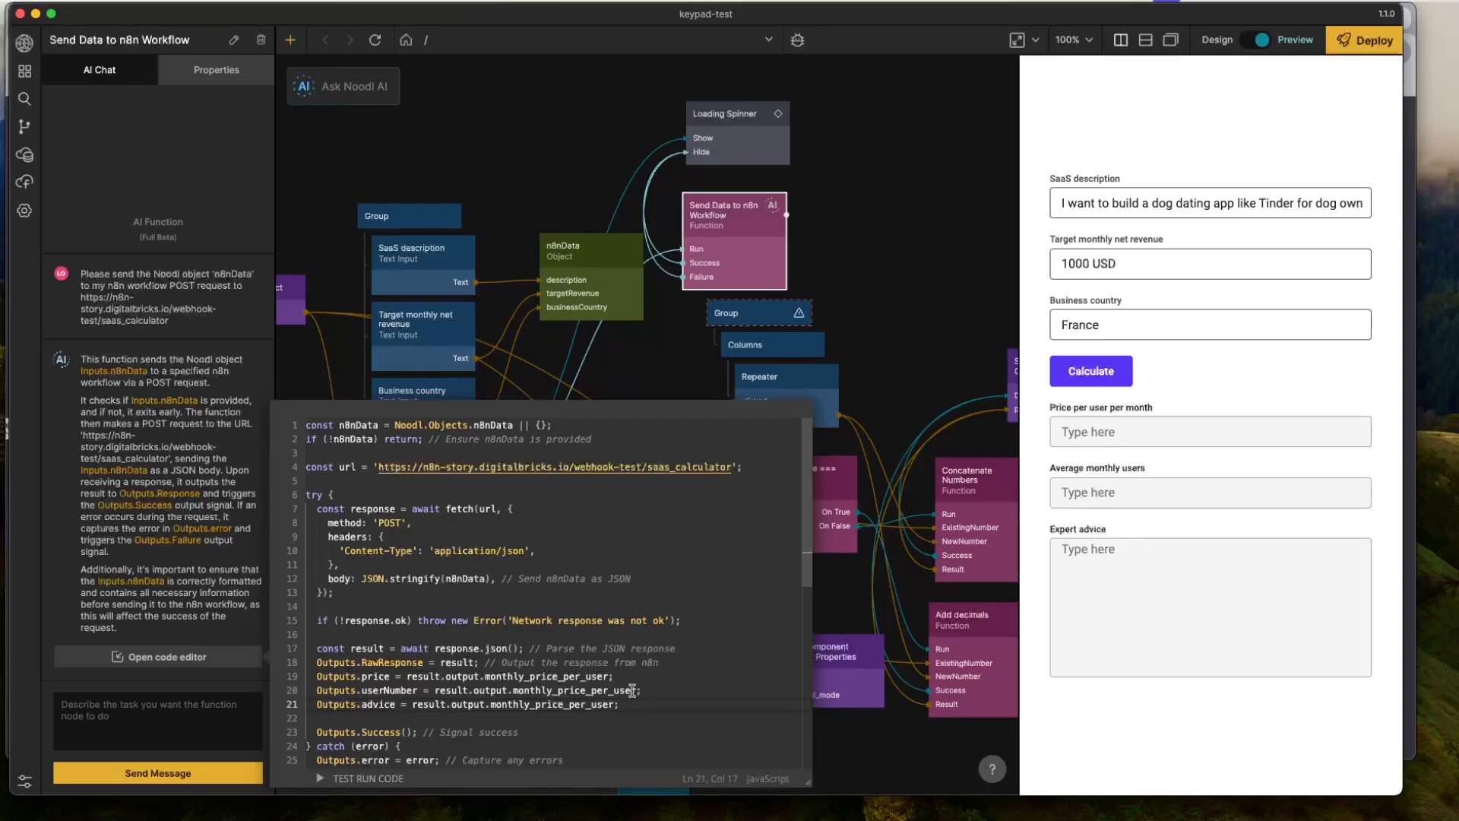
# - Set Outputs.userNumber to result.average_monthly_users_needed, copying the key name from the n8n node's JSON output
pyautogui.moveTo(635, 690); pyautogui.dragTo(477, 689)
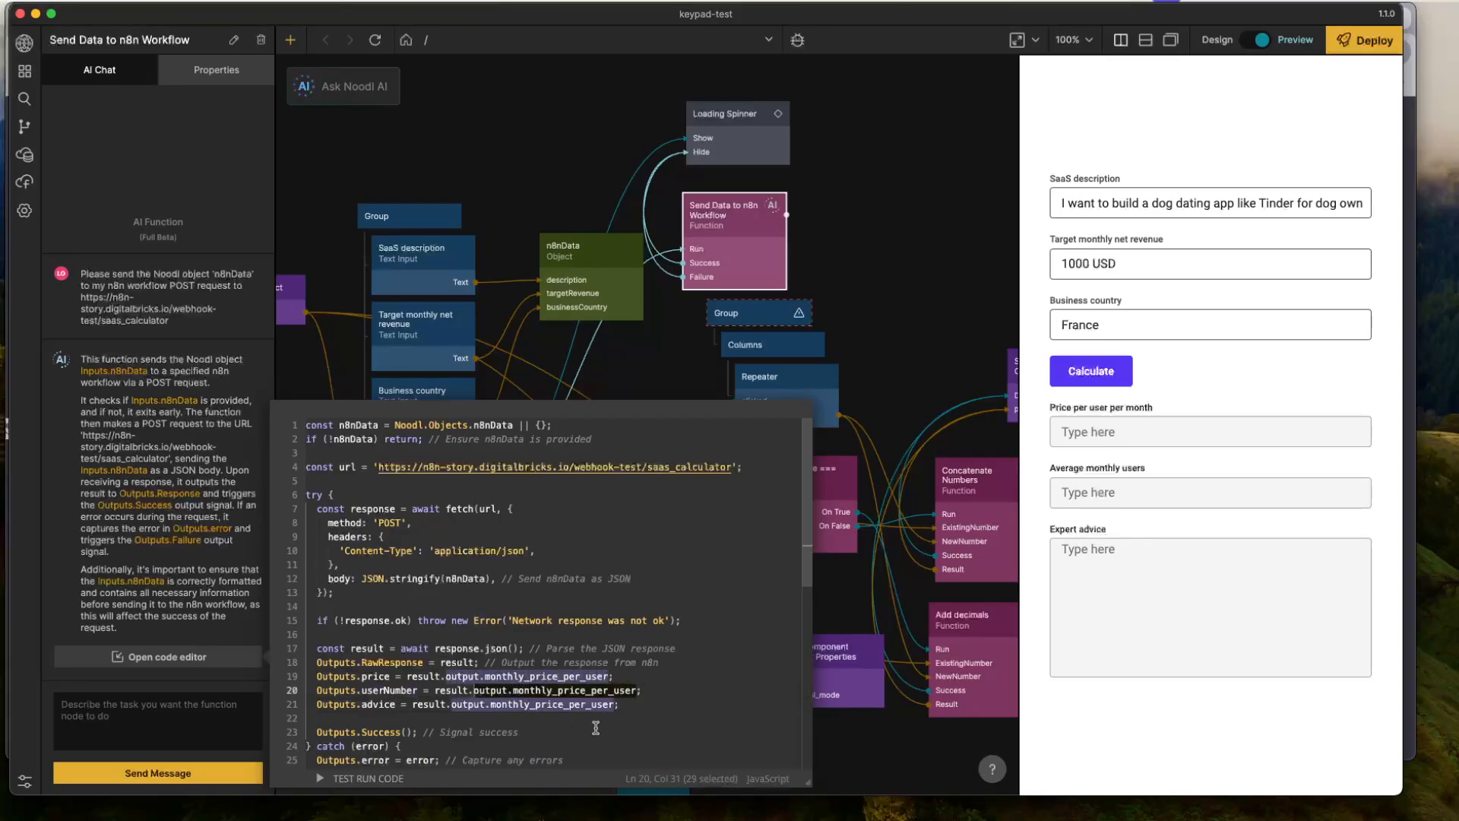
pyautogui.press('super+Tab')
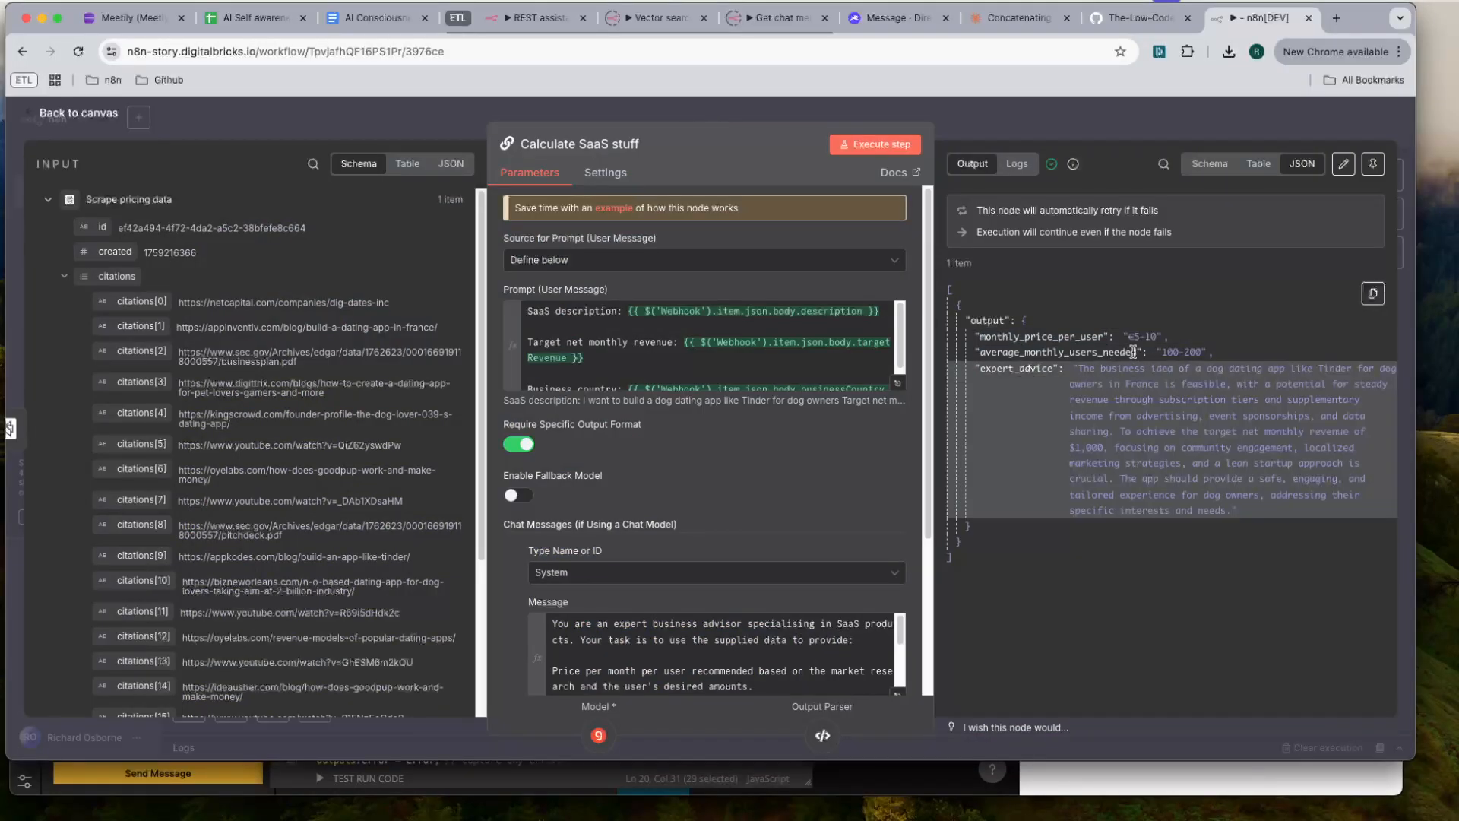
pyautogui.moveTo(1136, 352); pyautogui.dragTo(995, 349)
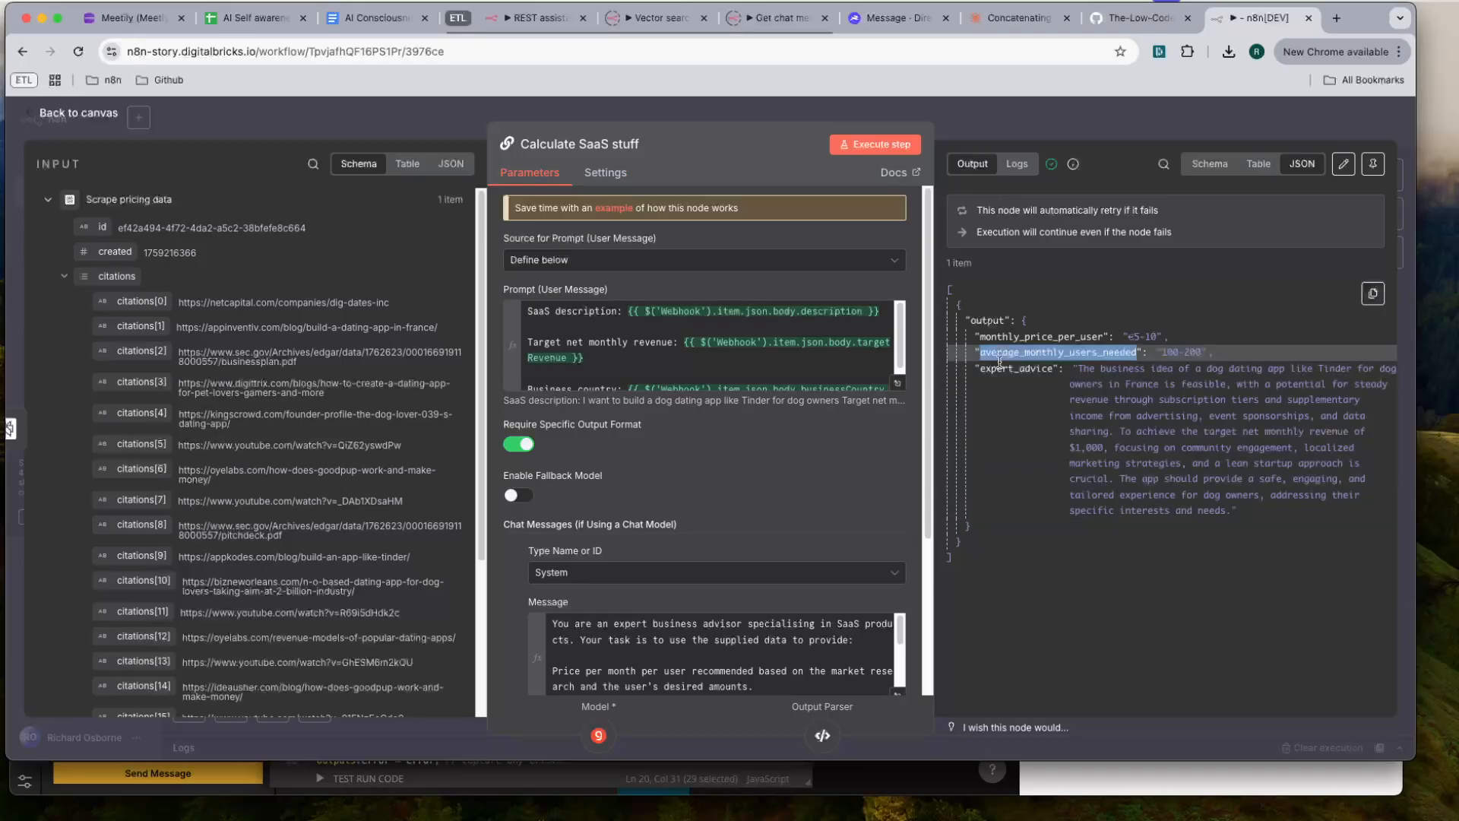
pyautogui.press('super+c')
pyautogui.press('super+Tab')
pyautogui.press('super+v')
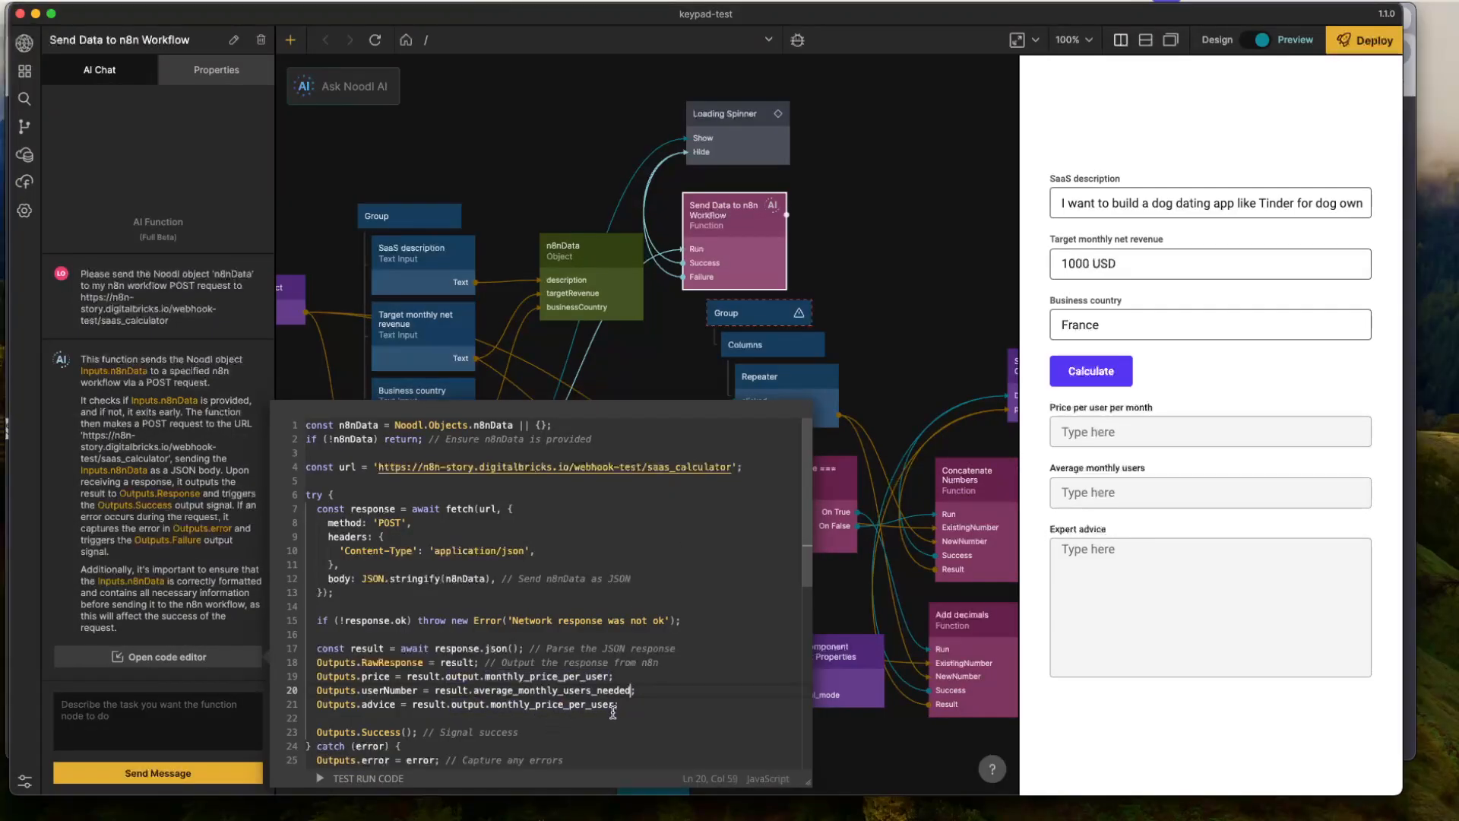
# - Set Outputs.advice to result.expert_advice in the function code
pyautogui.press('super+Tab')
pyautogui.press('super+Tab')
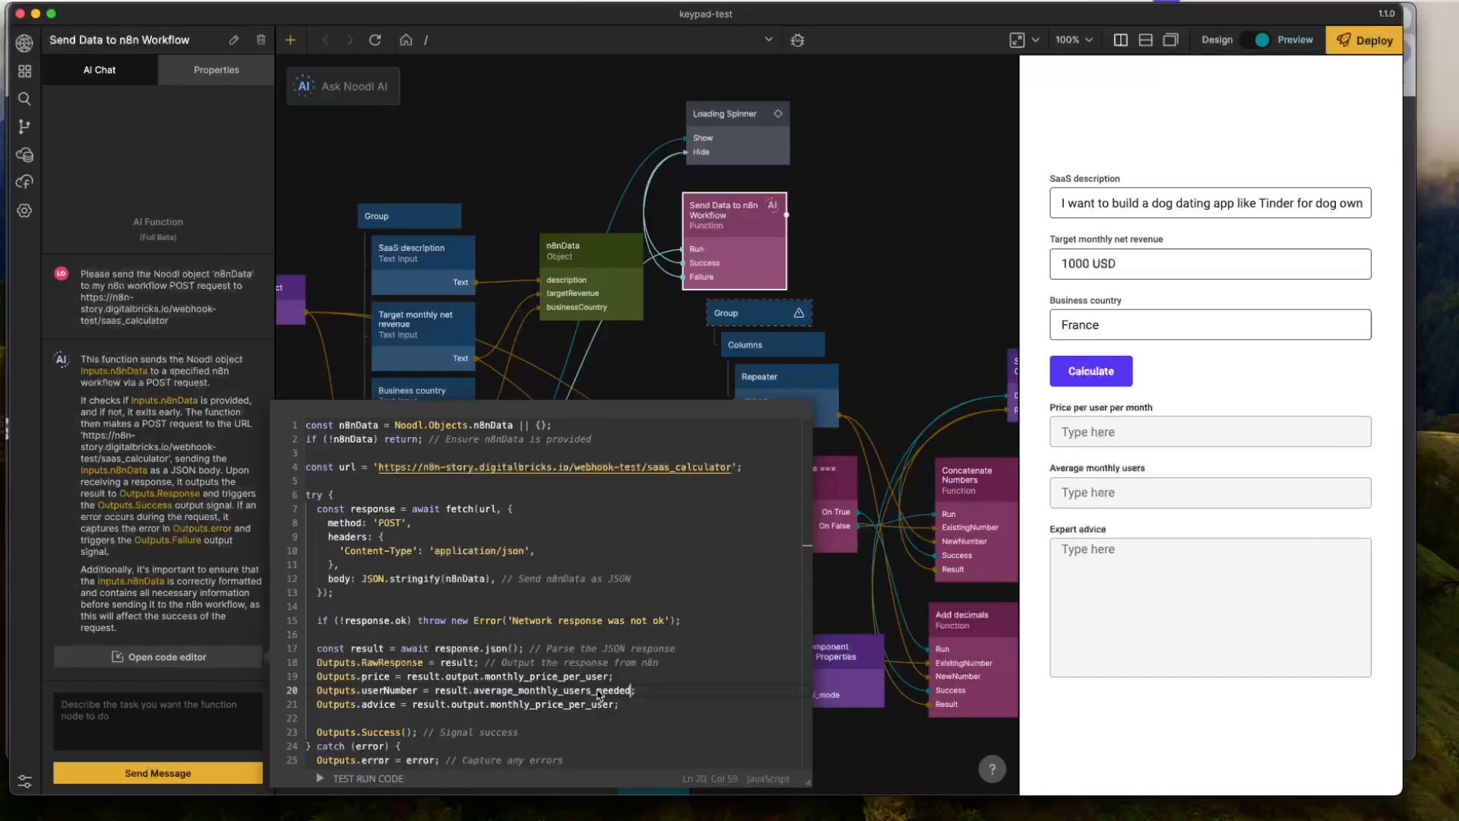
pyautogui.click(579, 705)
pyautogui.moveTo(615, 705); pyautogui.dragTo(451, 705)
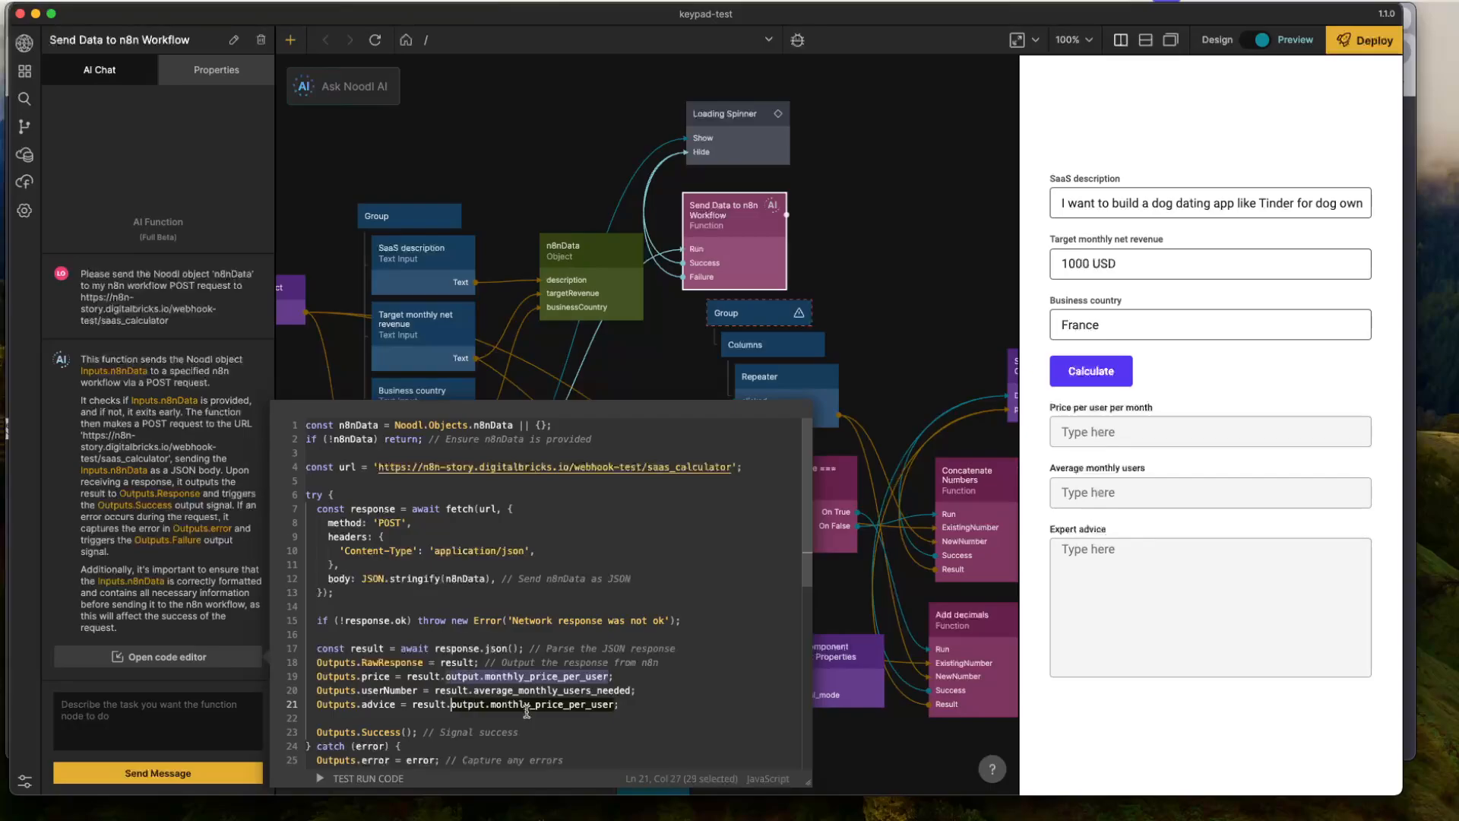
pyautogui.write('exper')
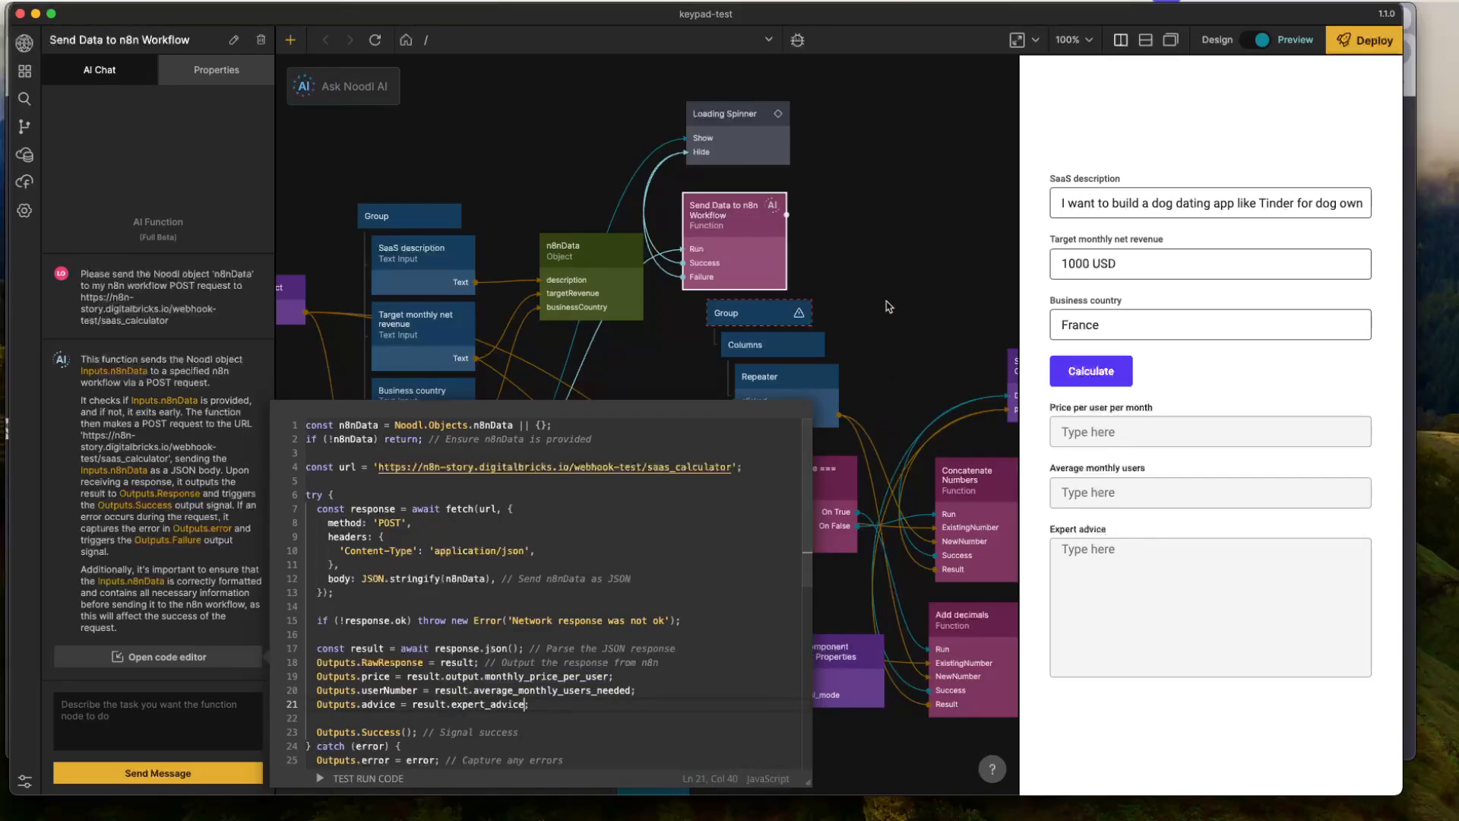
# - Connect the function's price output to the Text of Price per user per month, and userNumber to the Text of Average monthly users
pyautogui.click(880, 260)
pyautogui.moveTo(785, 215); pyautogui.dragTo(425, 543)
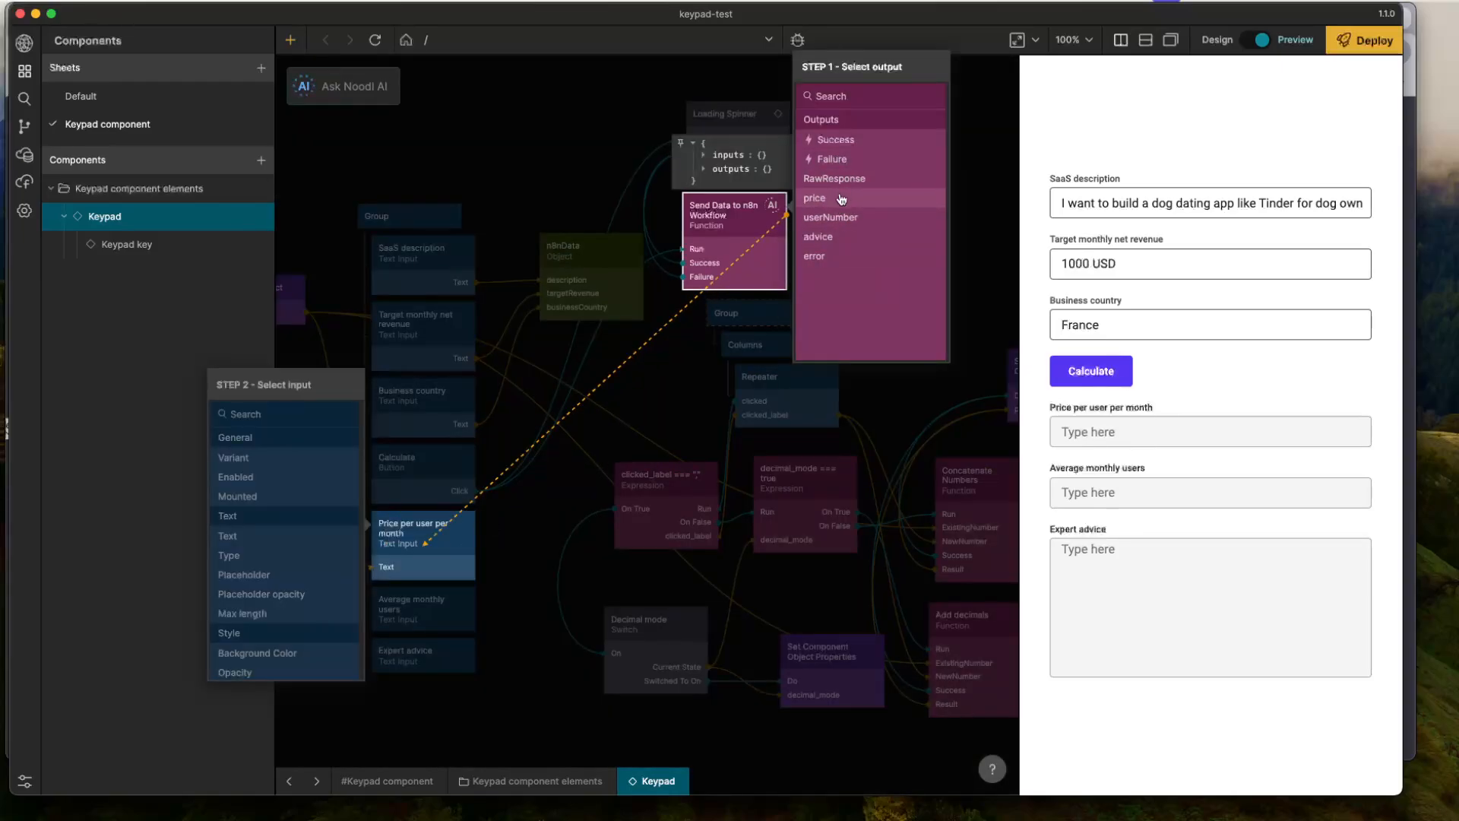
pyautogui.click(251, 535)
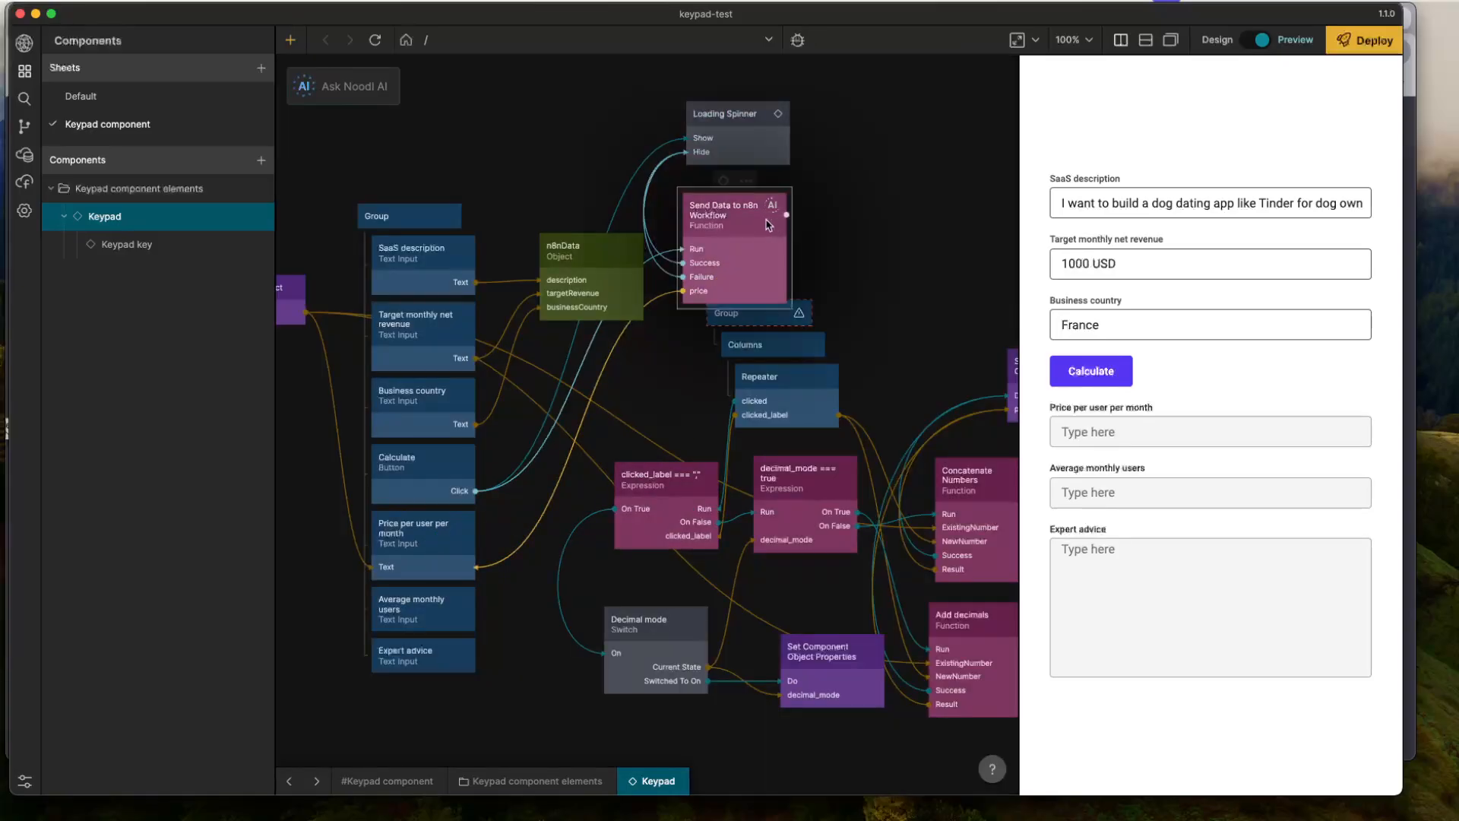
pyautogui.moveTo(788, 212); pyautogui.dragTo(424, 606)
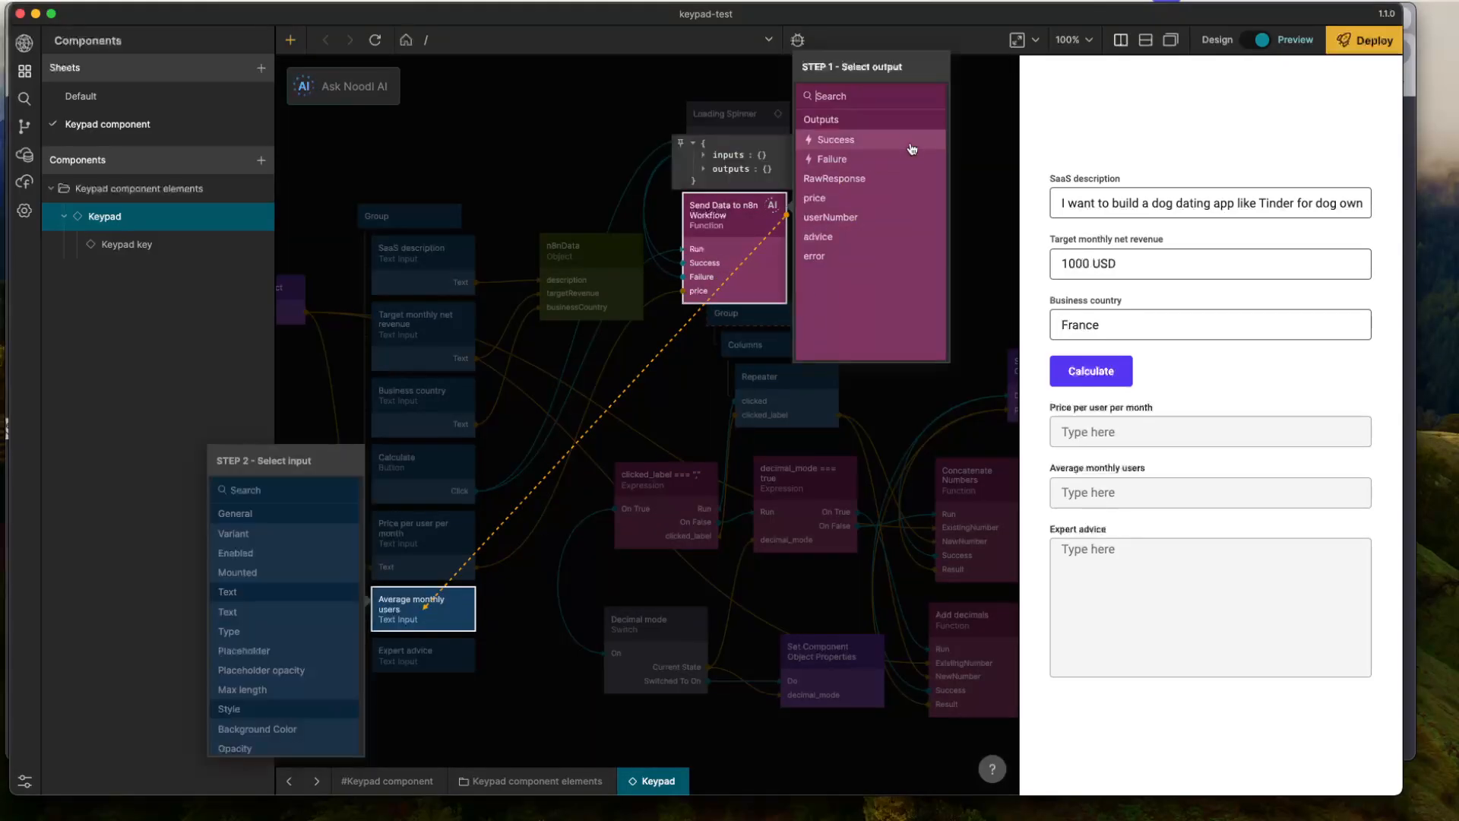
pyautogui.click(874, 218)
pyautogui.click(277, 611)
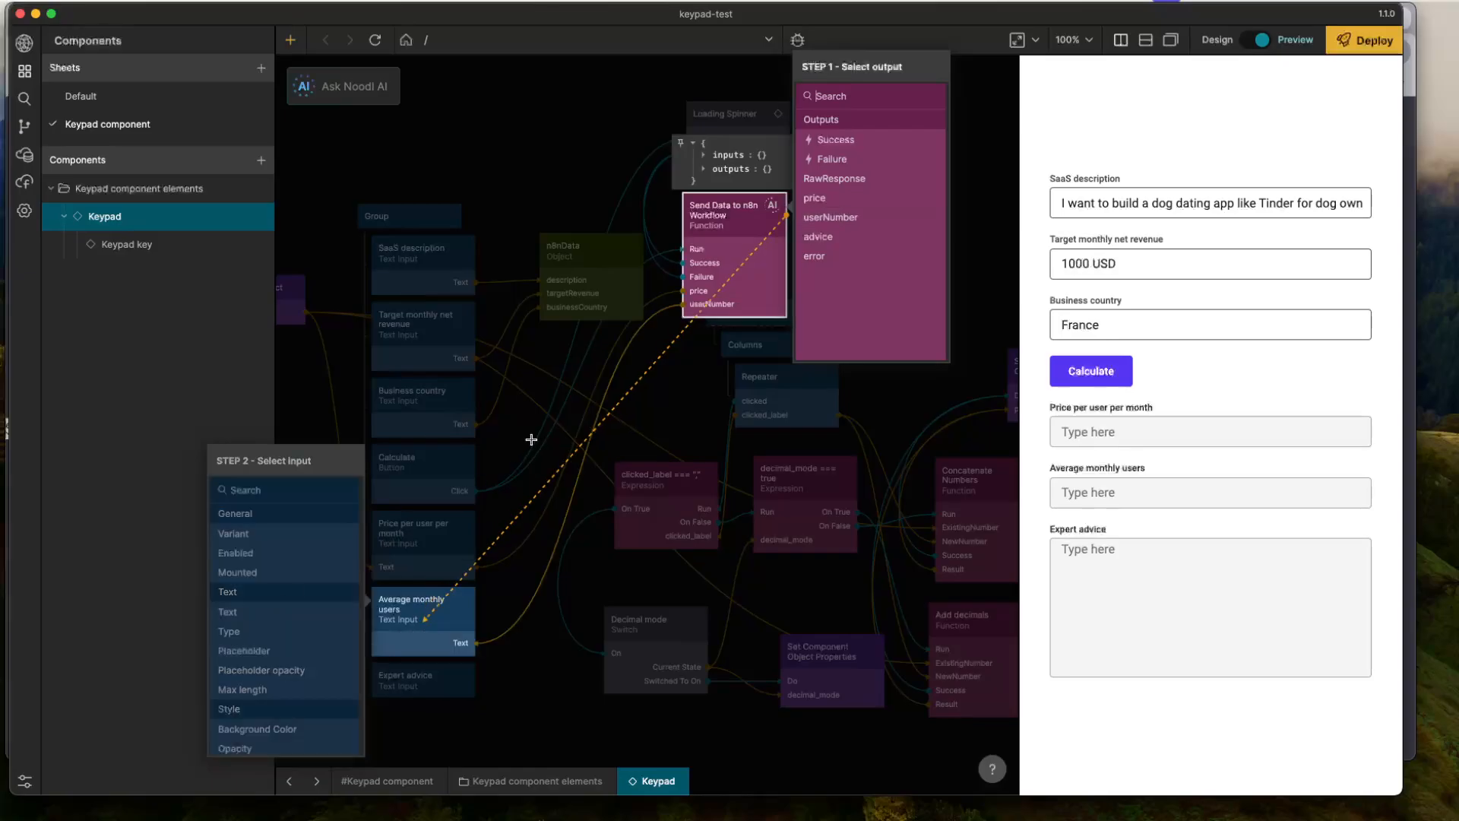
# - Connect the Send Data to n8n Workflow function's advice output to the Text of the Expert advice input
pyautogui.moveTo(787, 215); pyautogui.dragTo(423, 681)
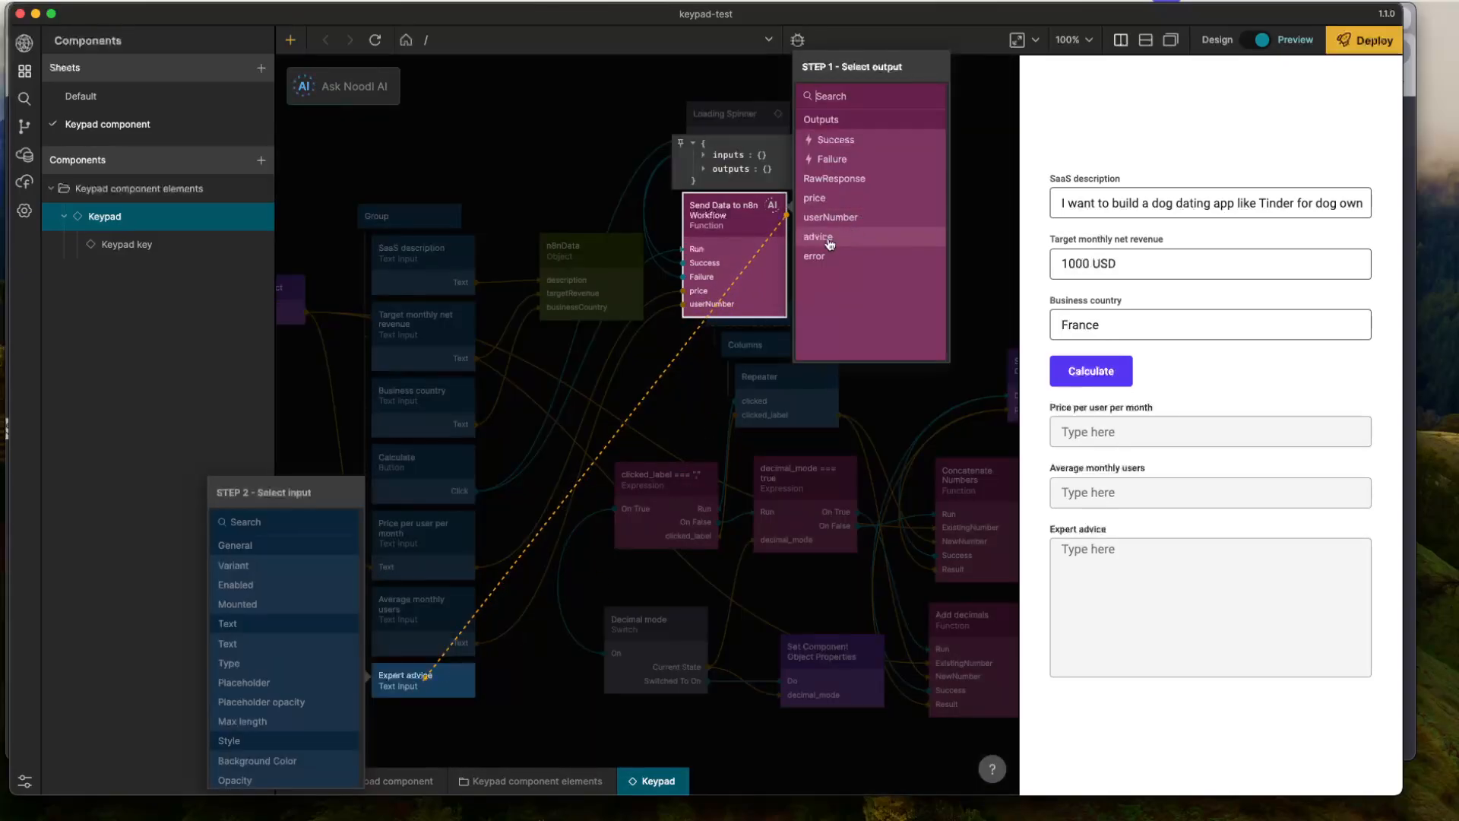
pyautogui.click(830, 241)
pyautogui.click(256, 644)
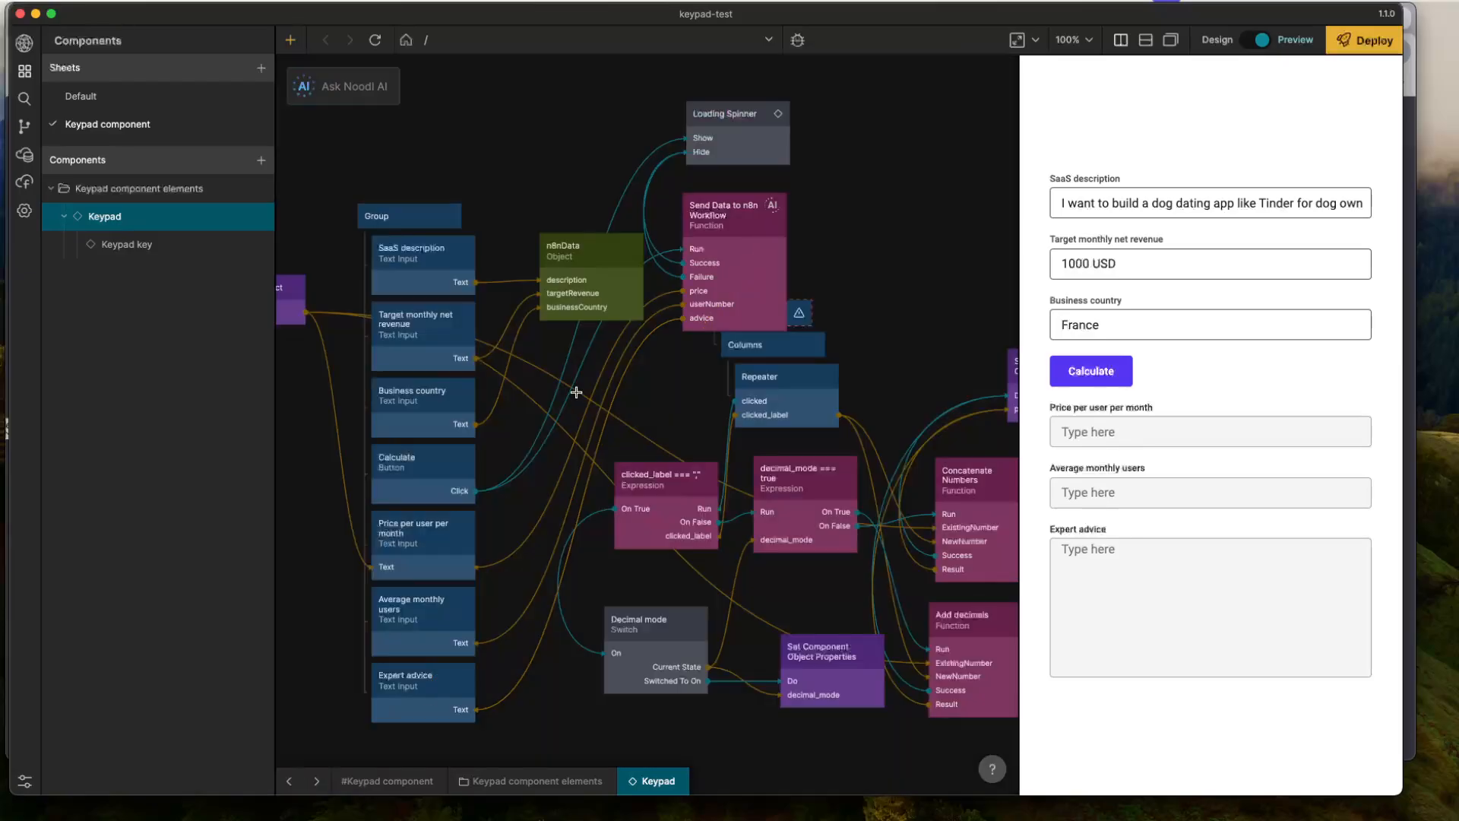
# - Move the Group holding Columns and Repeater clear of the function, and clone the Toast prefab into the project
pyautogui.moveTo(895, 267); pyautogui.dragTo(798, 439)
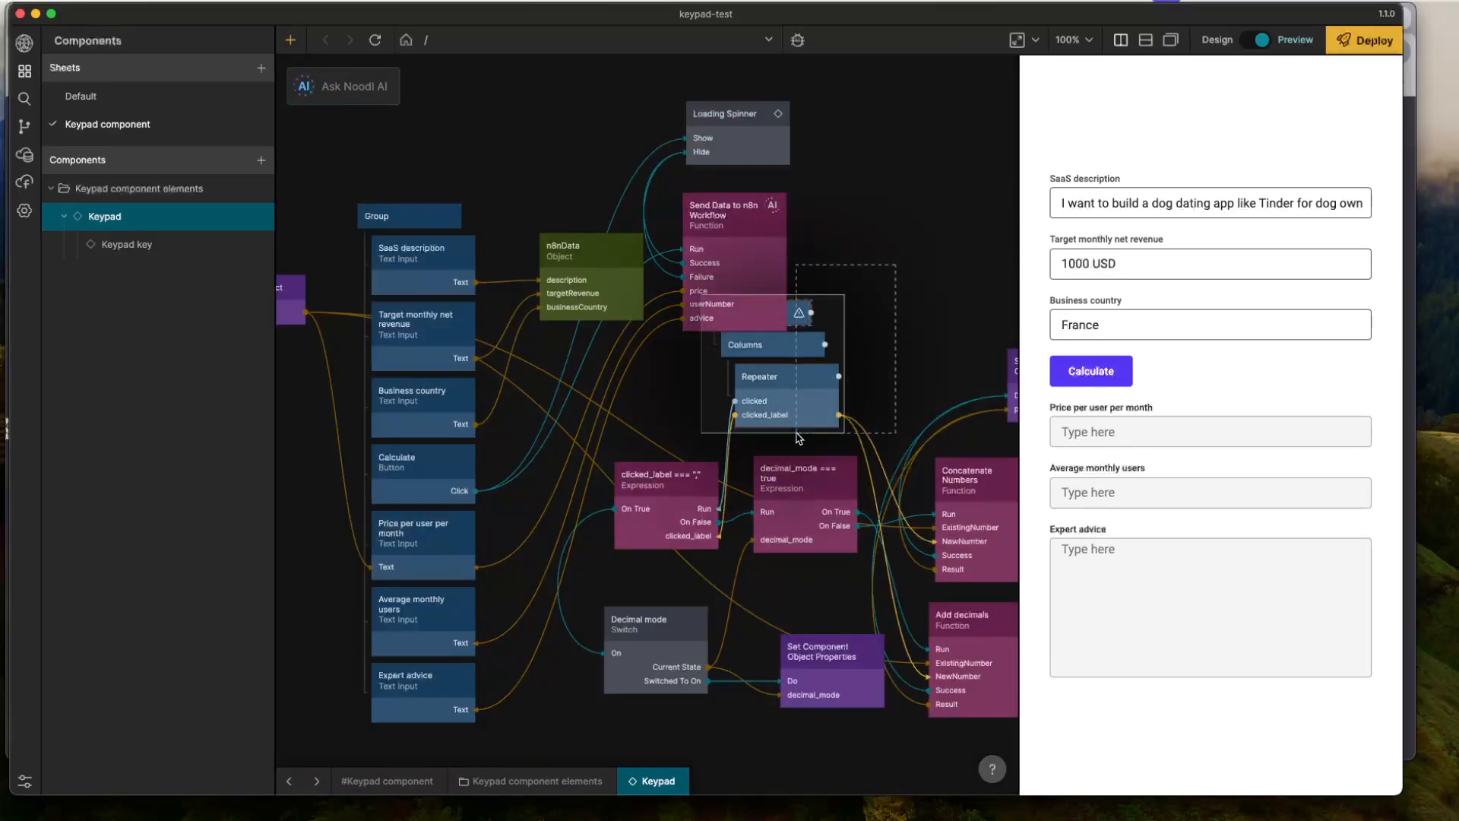
pyautogui.rightClick(887, 190)
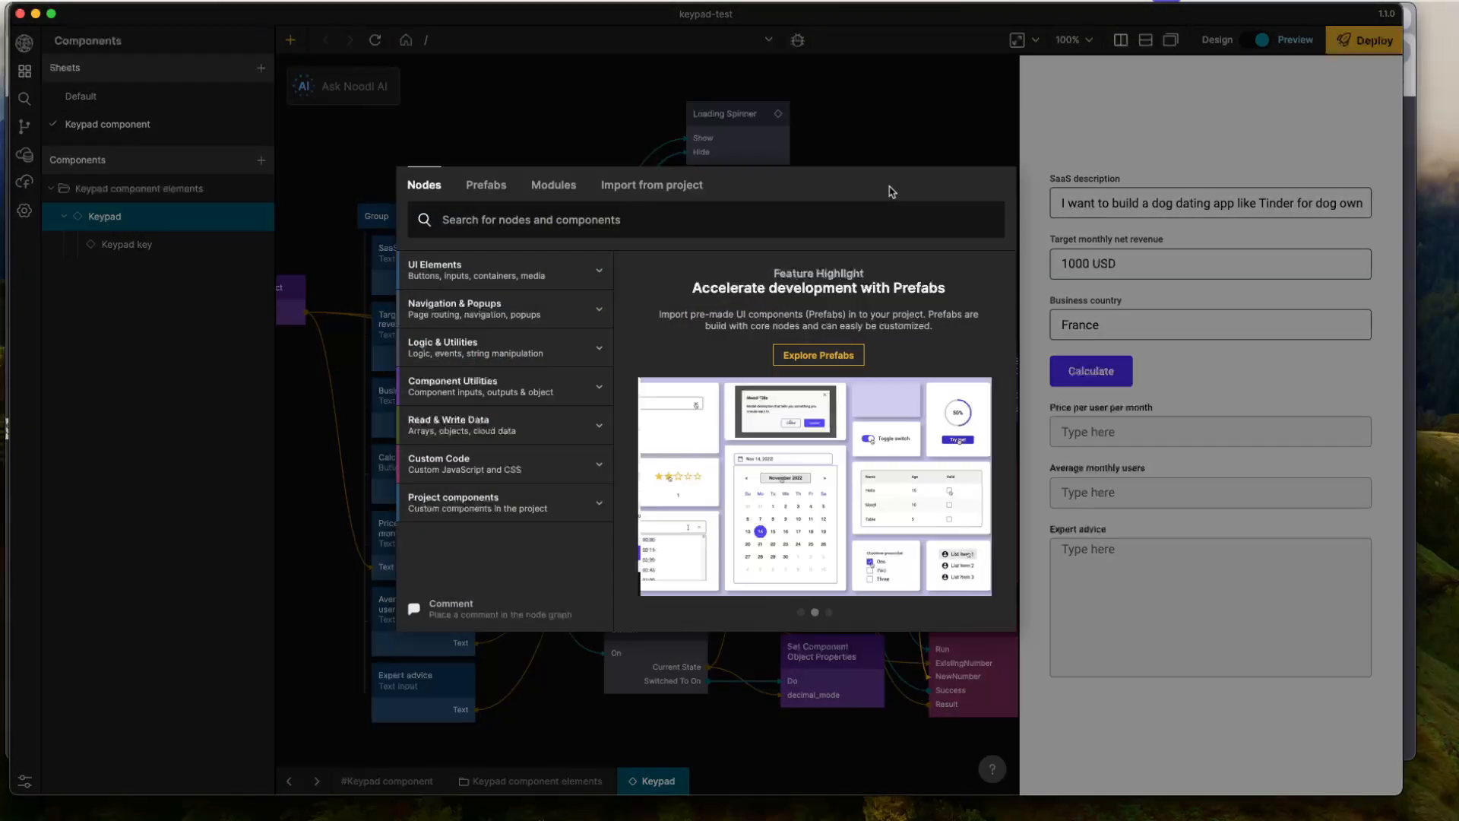
pyautogui.write('button')
pyautogui.click(486, 187)
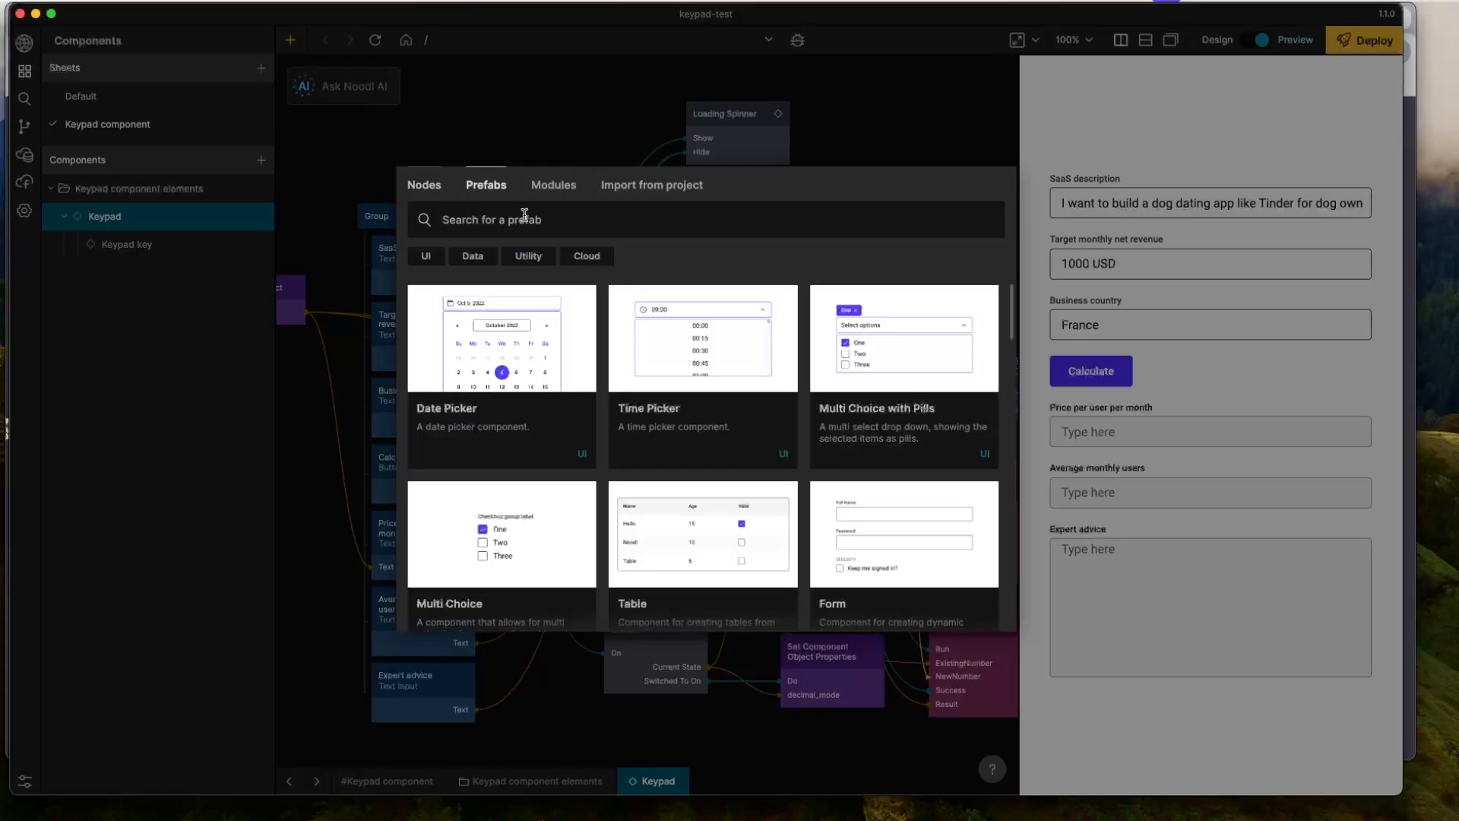
pyautogui.write('toas')
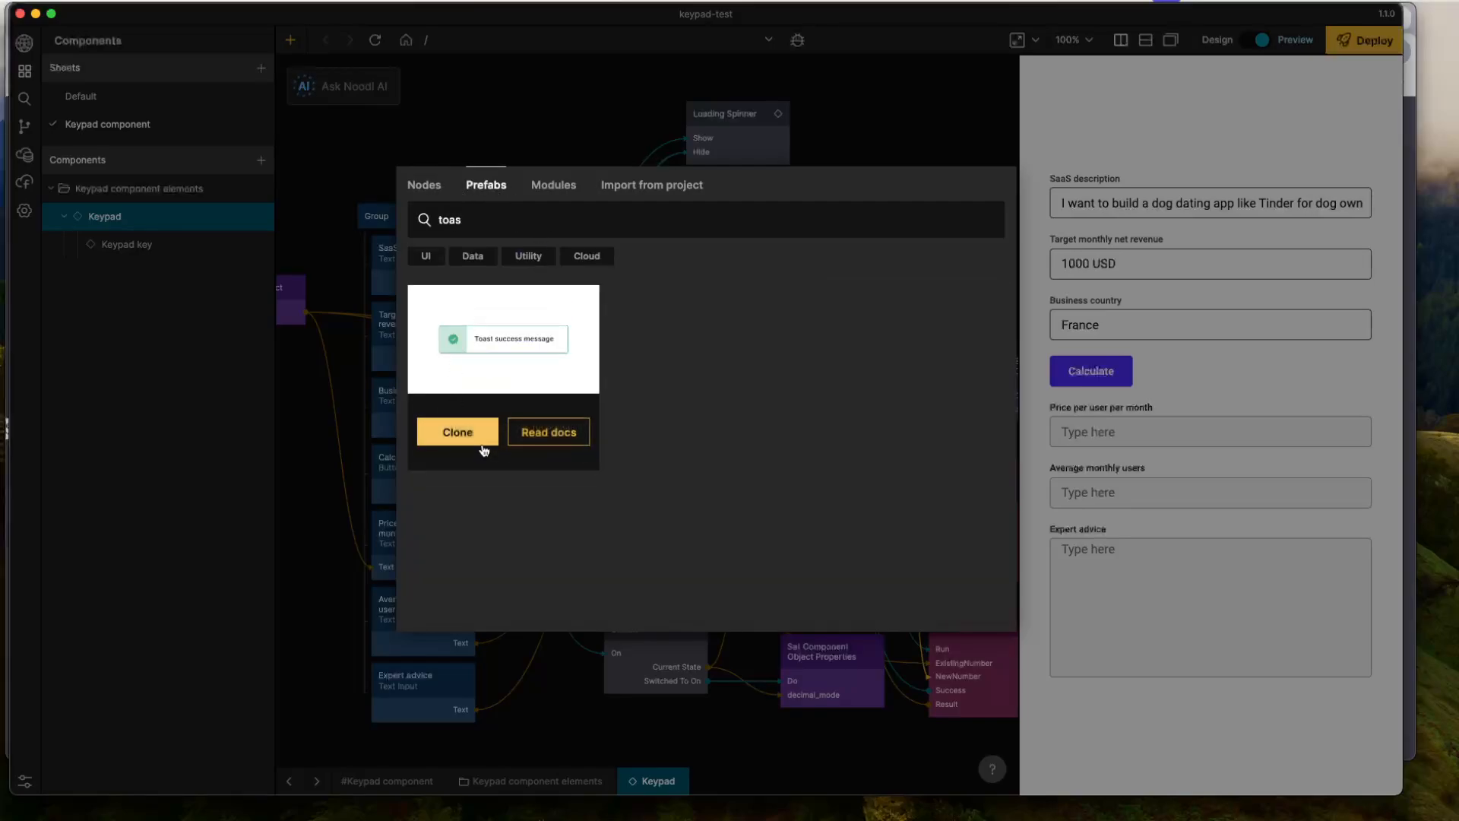
pyautogui.click(457, 432)
# - Add a Show Toast node to the empty canvas beside the Send Data to n8n Workflow function
pyautogui.rightClick(941, 247)
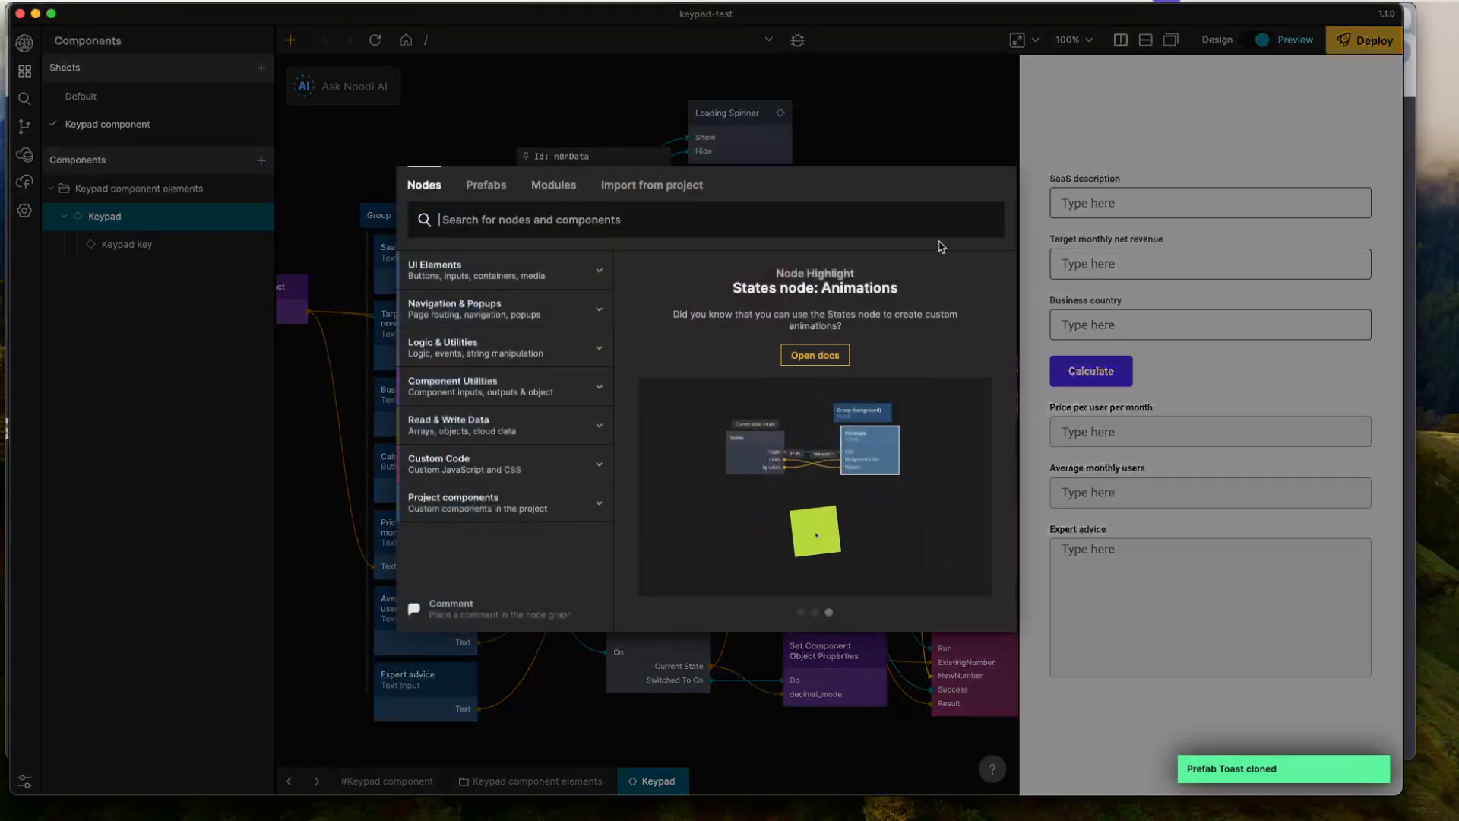
pyautogui.write('toas')
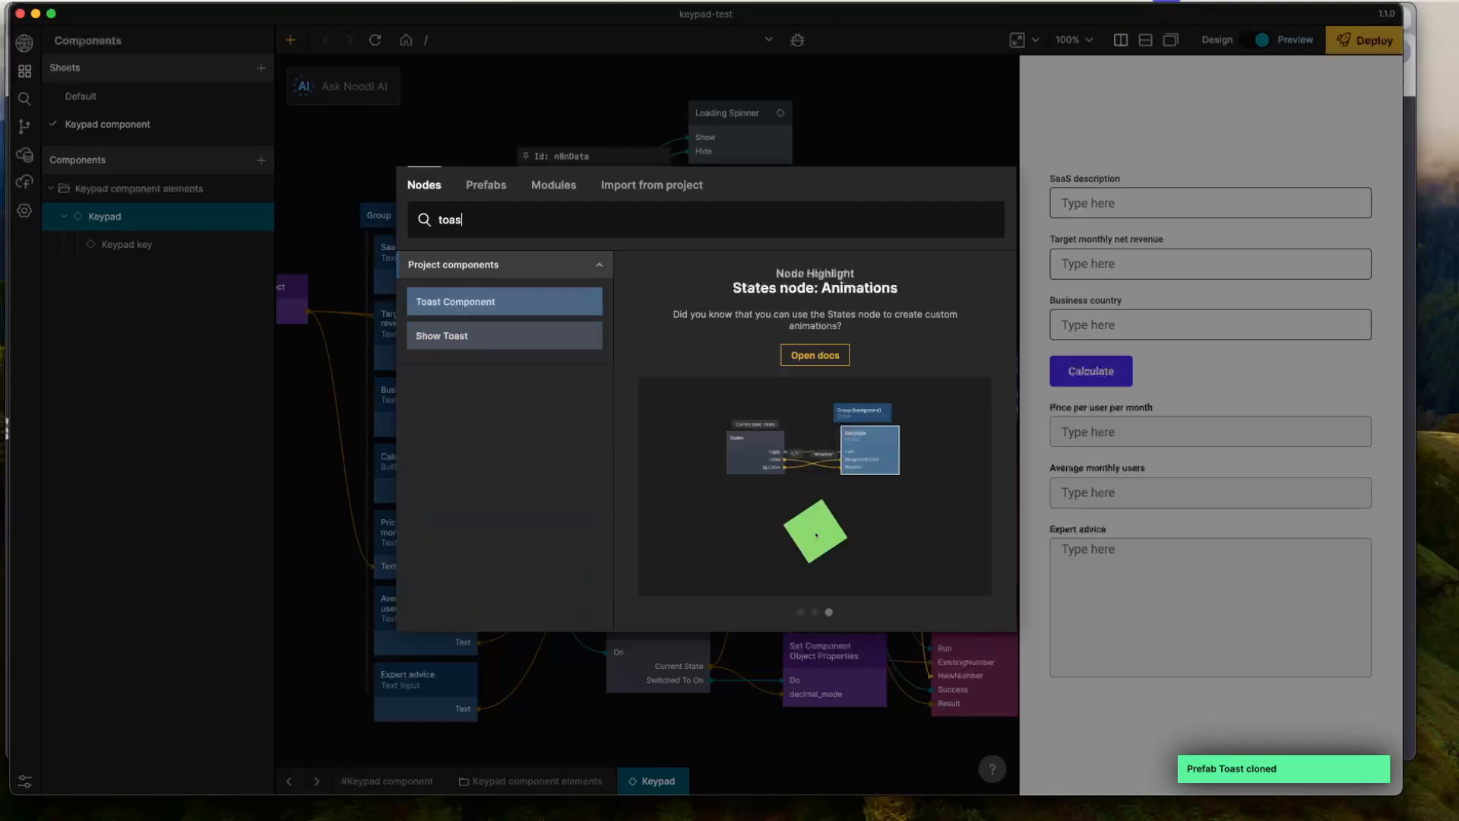
pyautogui.click(506, 335)
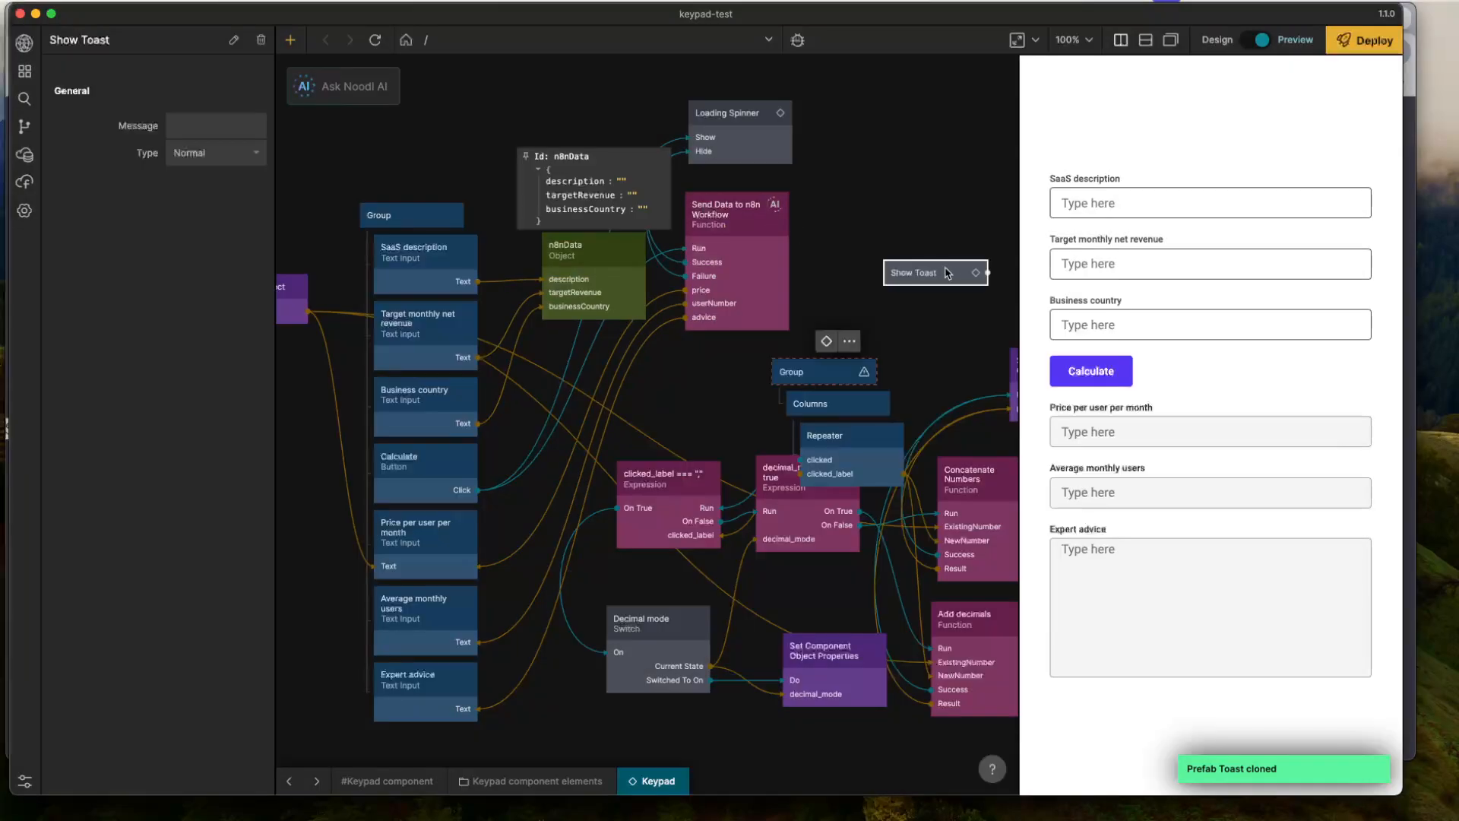
# - Connect the function's Failure signal to Show Toast's Do and its error output to Show Toast's Message
pyautogui.moveTo(792, 216); pyautogui.dragTo(926, 274)
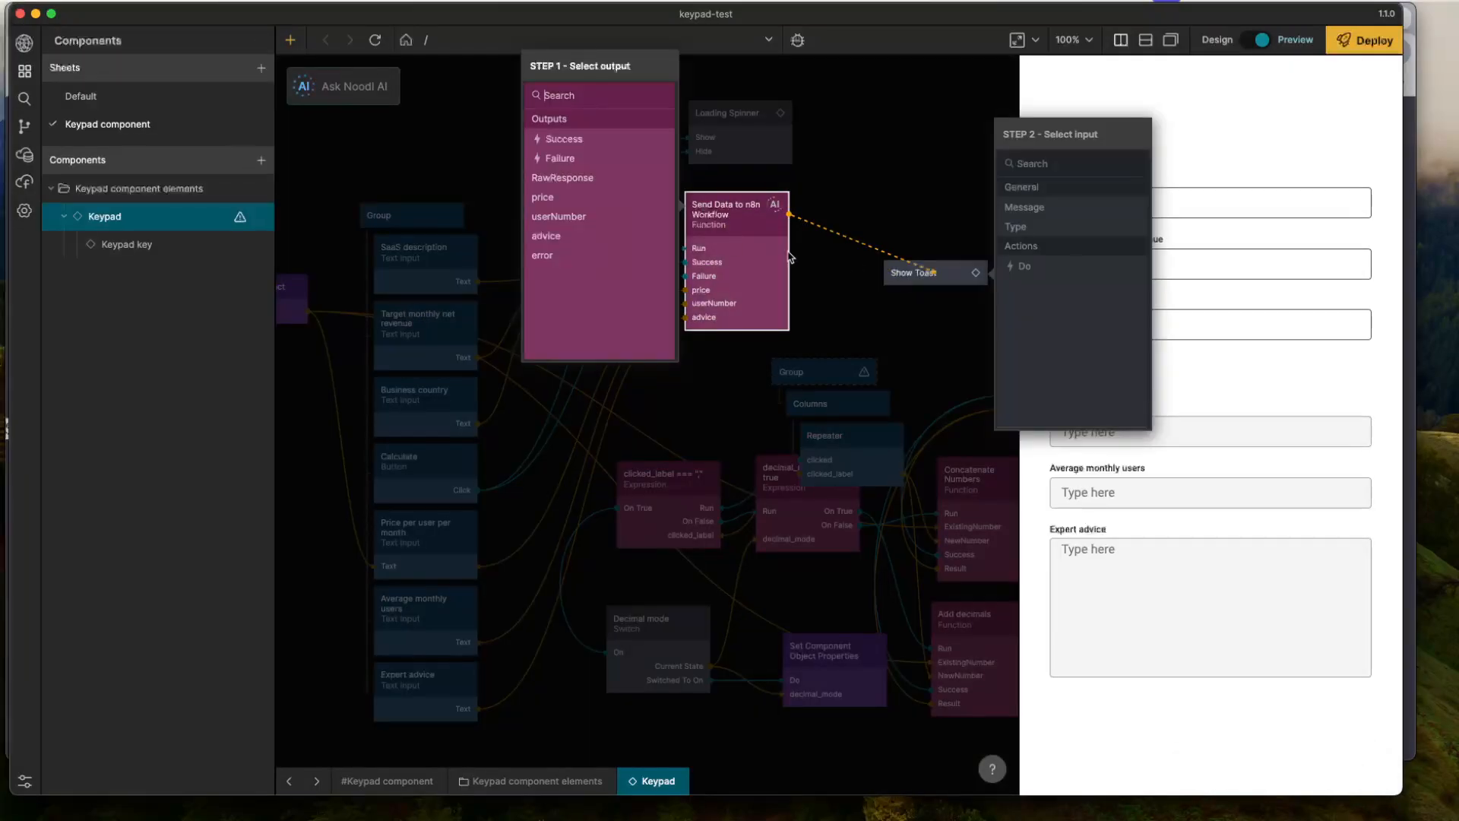
pyautogui.click(543, 158)
pyautogui.click(1023, 208)
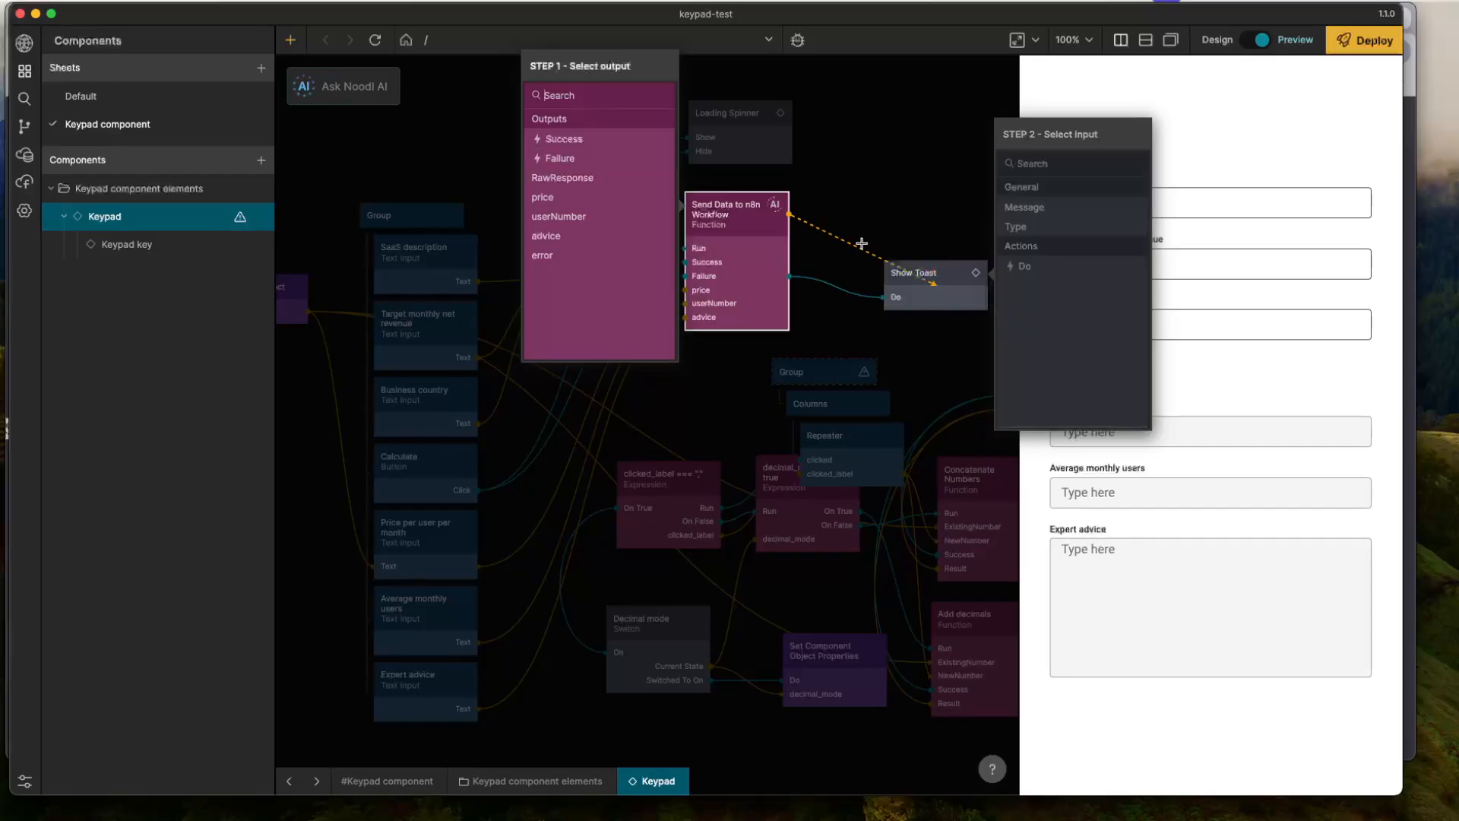
pyautogui.click(555, 256)
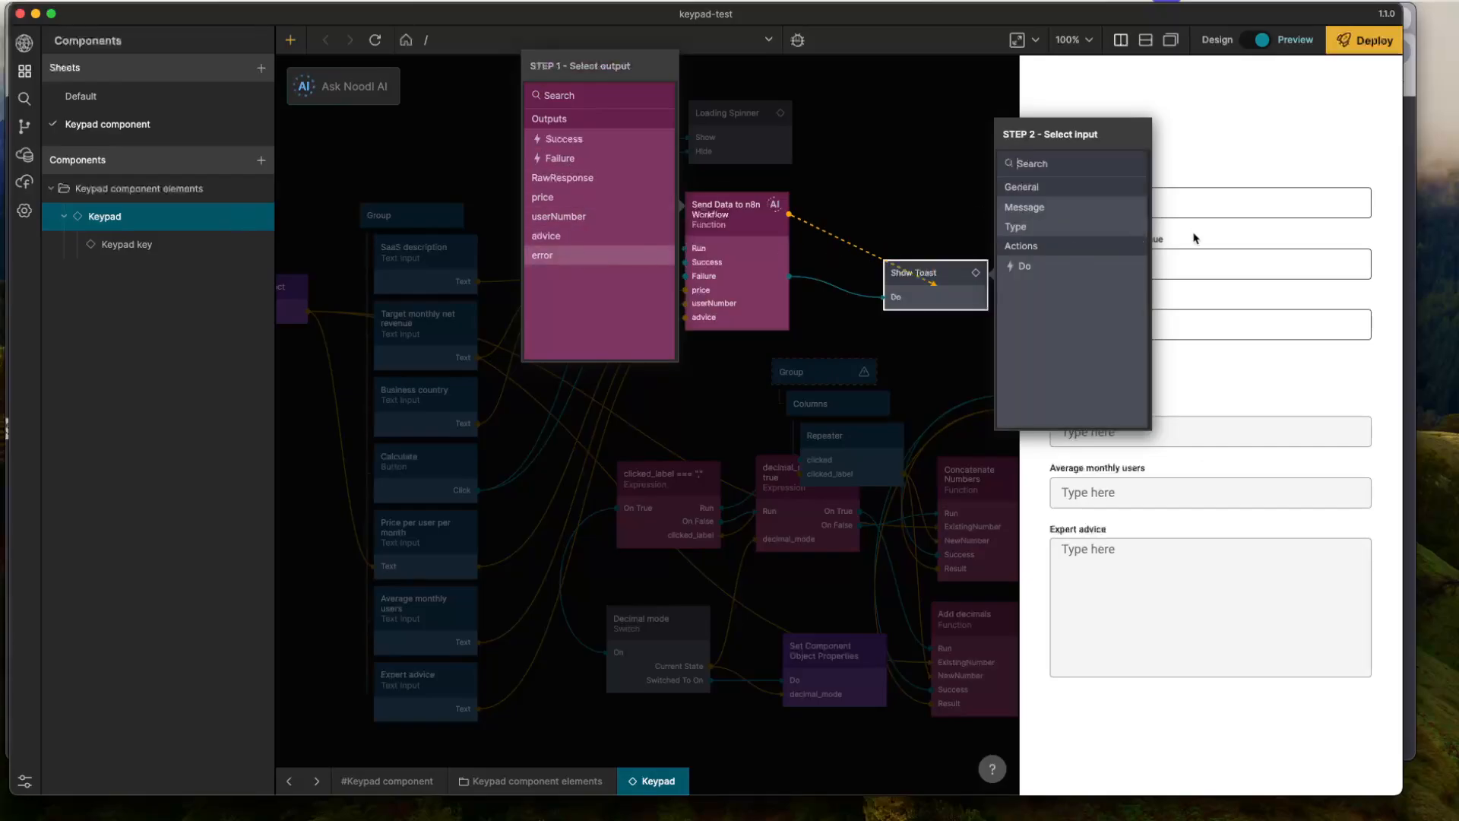
pyautogui.click(1053, 217)
# - Set the Show Toast node's type to Error and shift the node slightly closer to the function
pyautogui.click(946, 313)
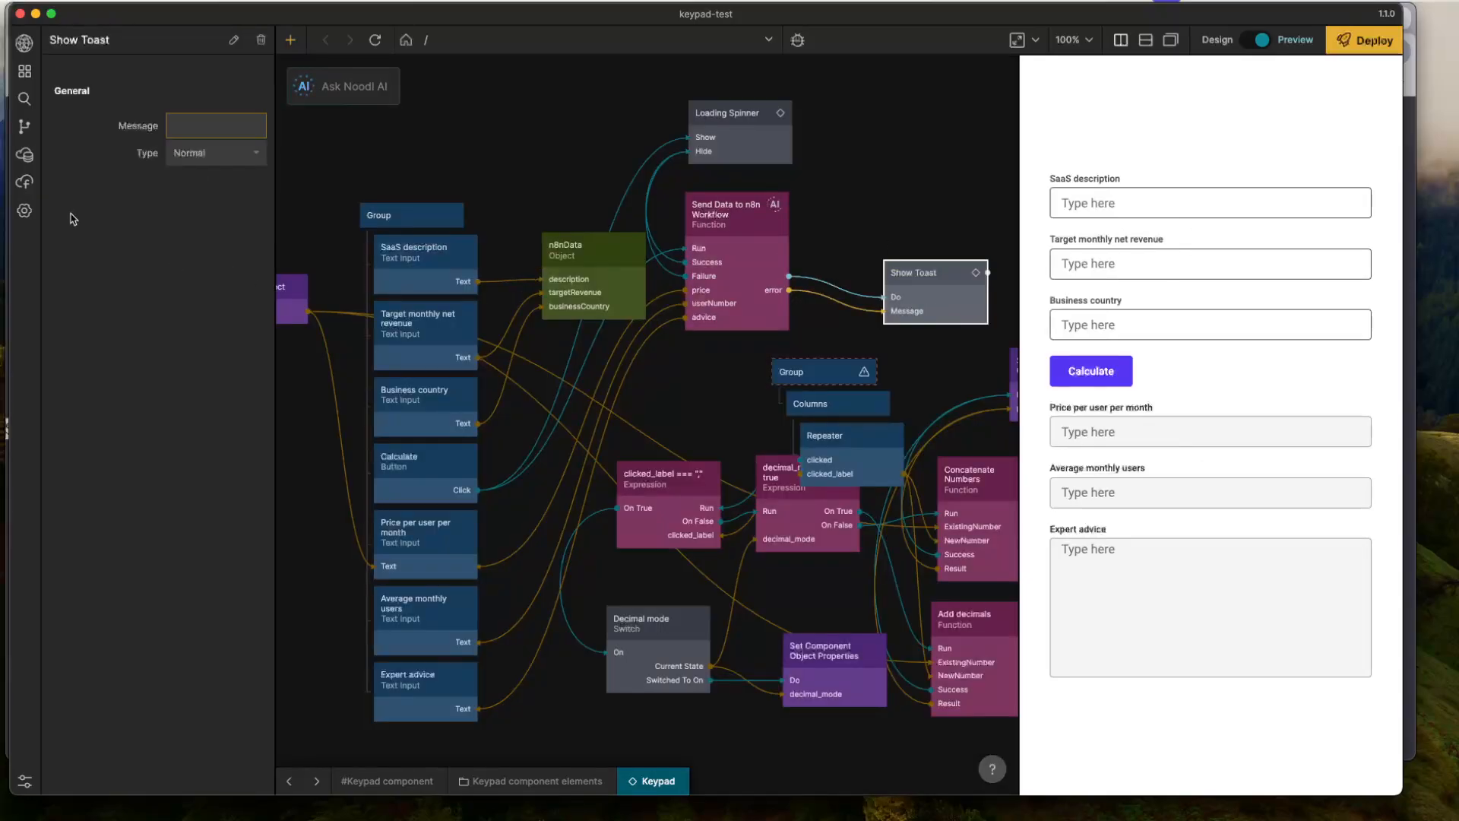
pyautogui.click(212, 153)
pyautogui.click(217, 226)
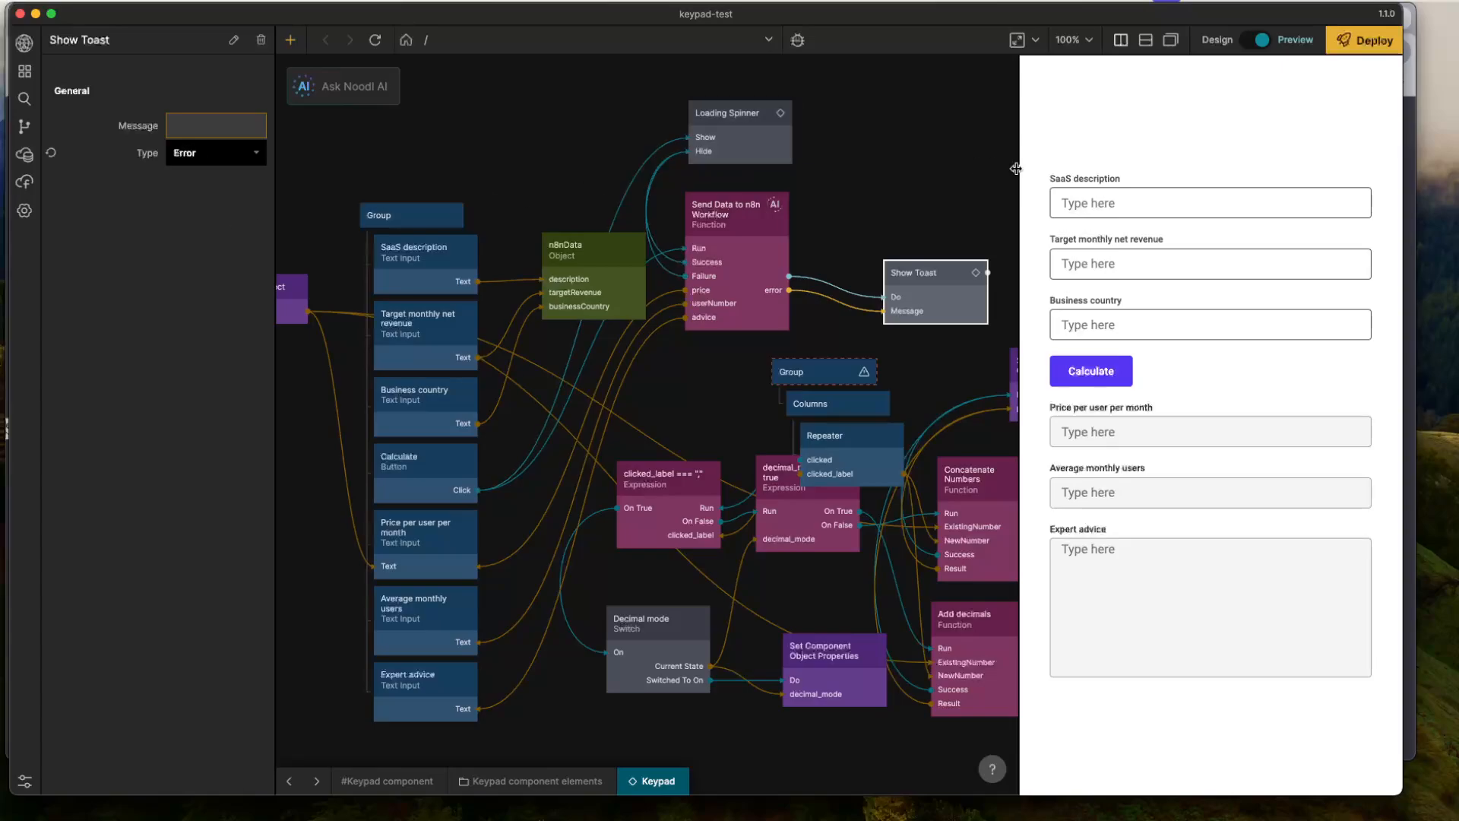
pyautogui.click(904, 203)
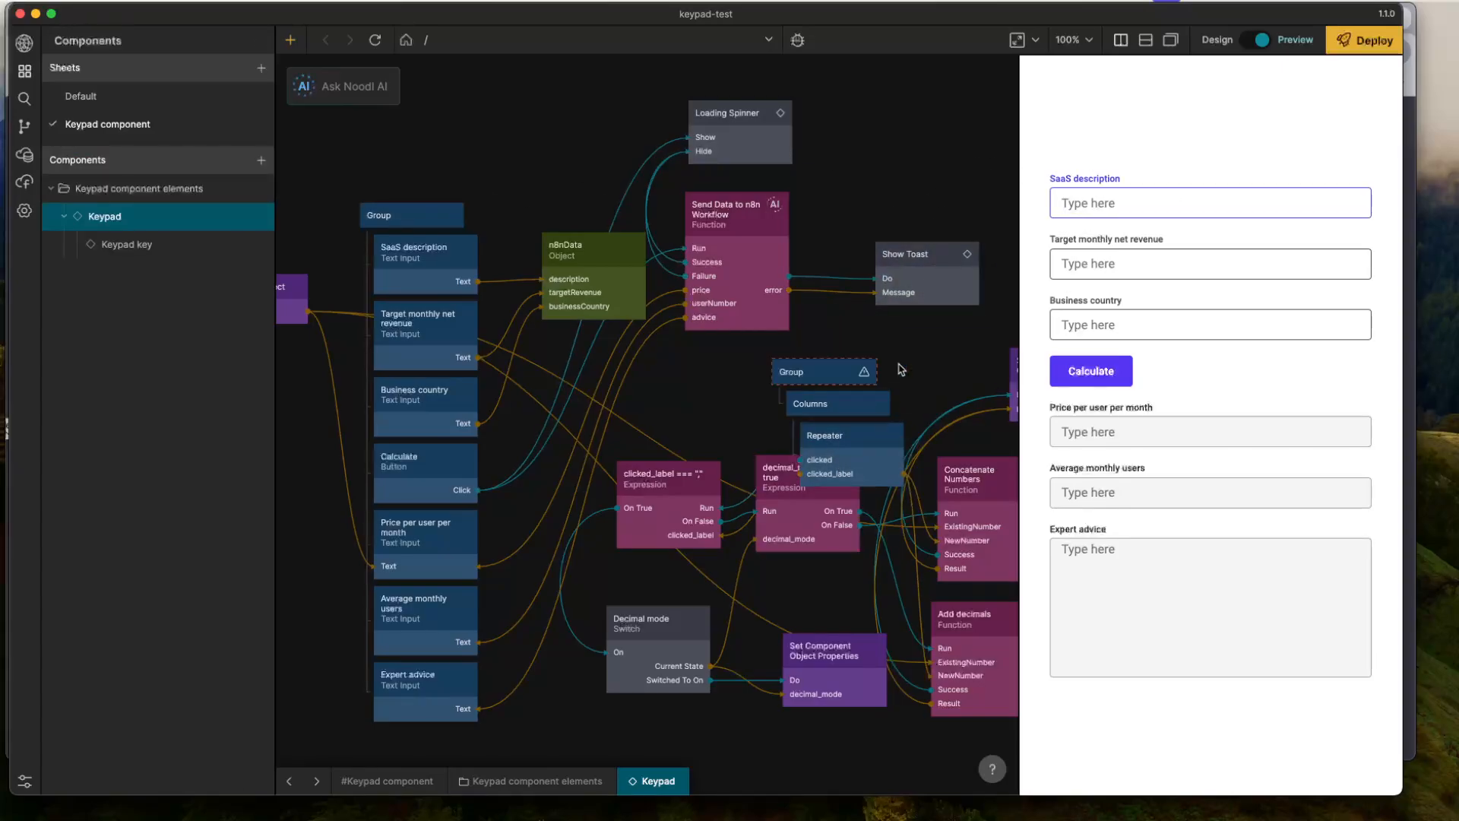
# - Copy the description from the Webhook body in n8n's Calculate SaaS stuff input and paste it into the preview's SaaS description field
pyautogui.press('super+Tab')
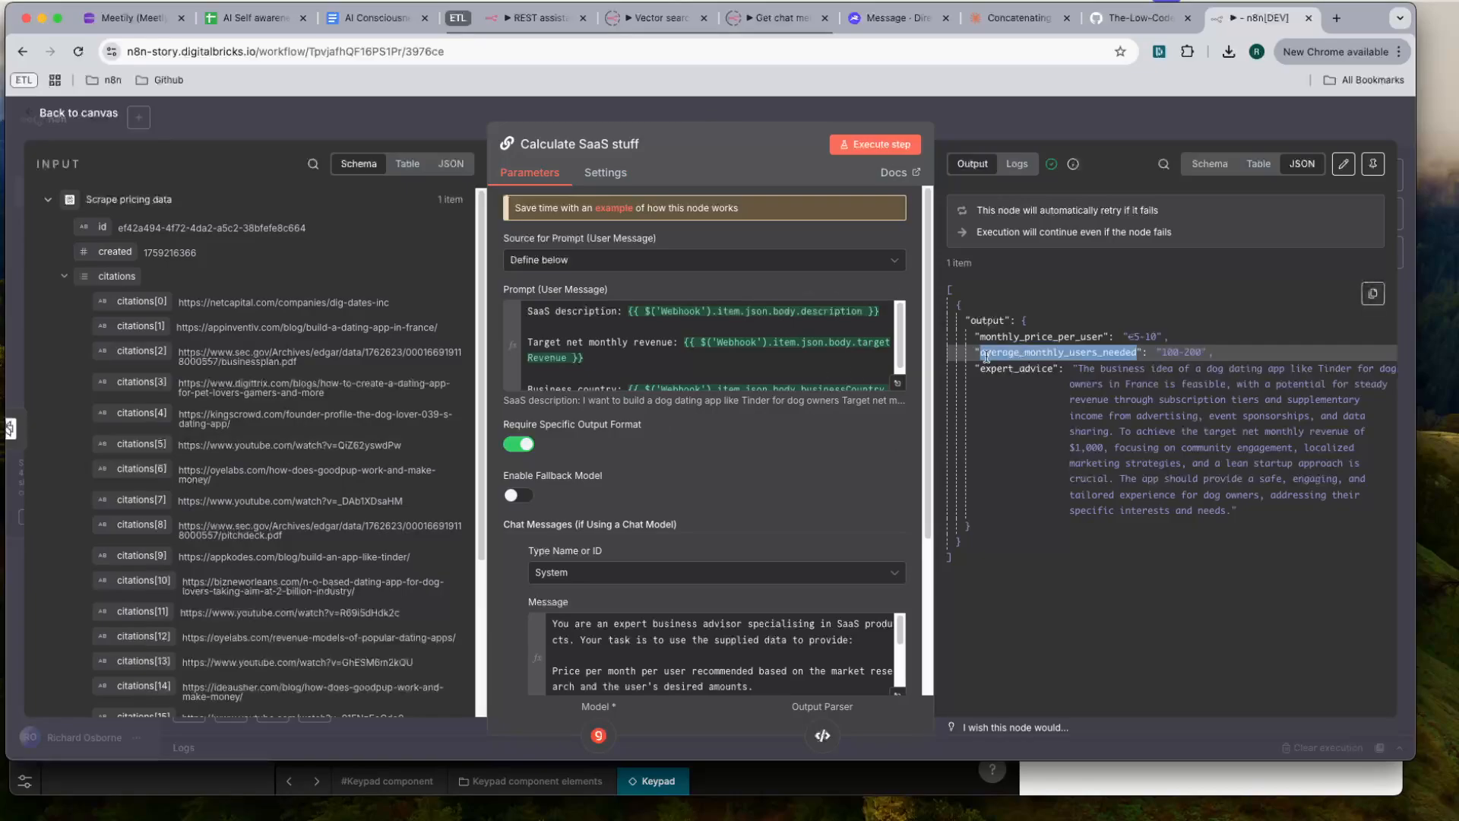
pyautogui.click(47, 200)
pyautogui.click(50, 227)
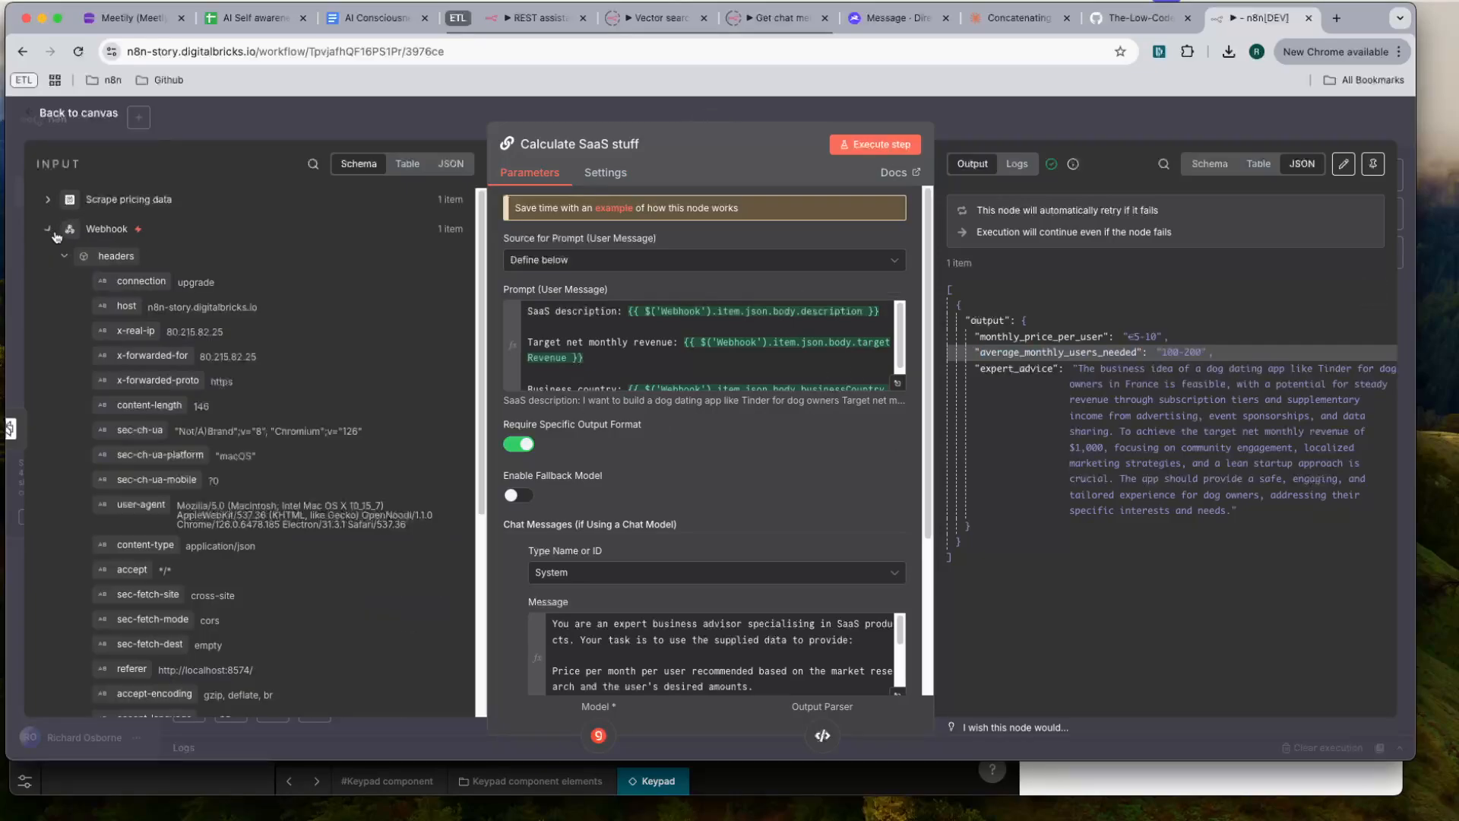
pyautogui.scroll(-5, 201, 390)
pyautogui.tripleClick(253, 514)
pyautogui.press('super+c')
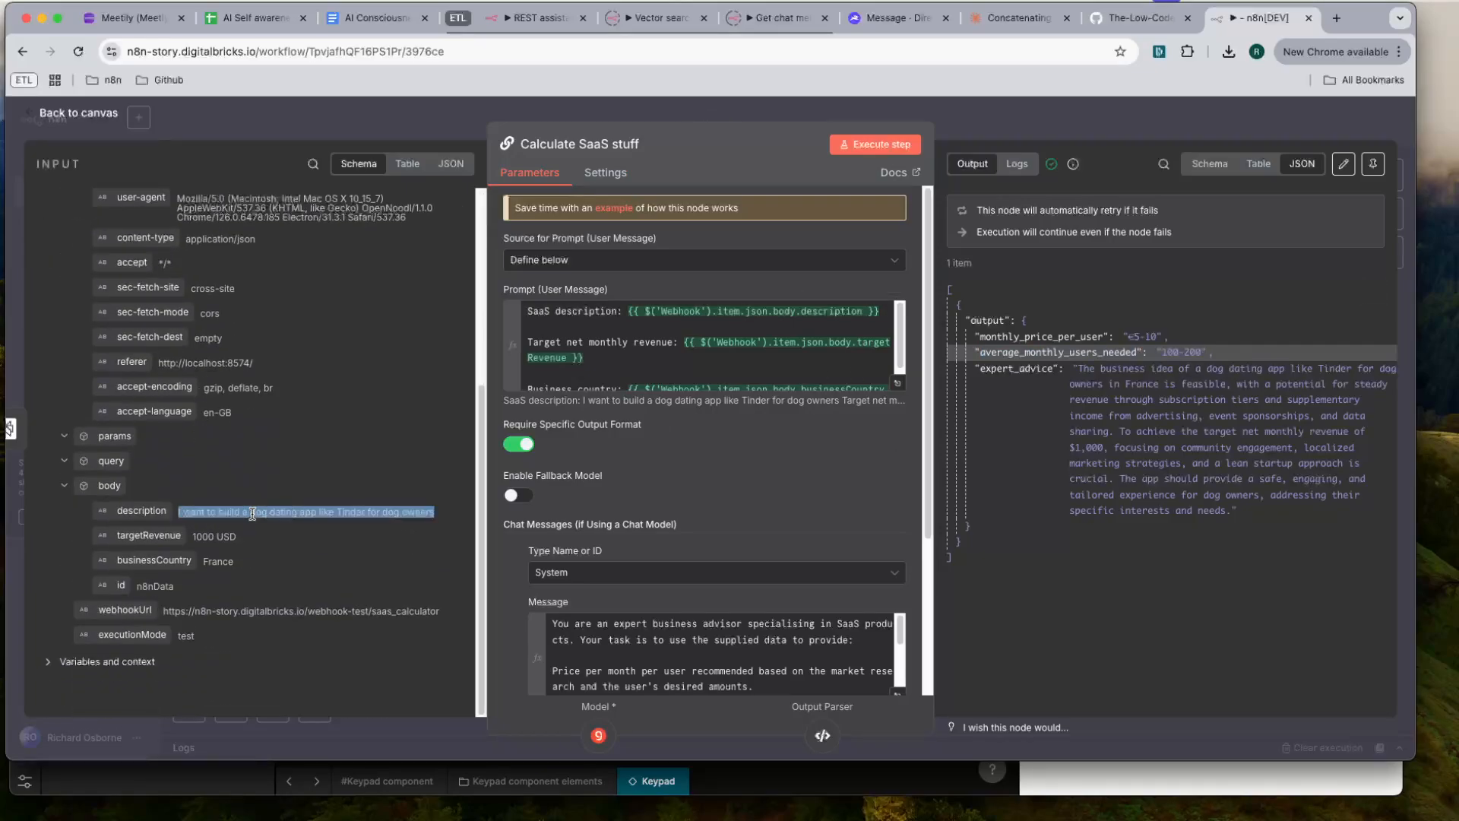
pyautogui.press('super+Tab')
pyautogui.click(1215, 202)
pyautogui.press('super+v')
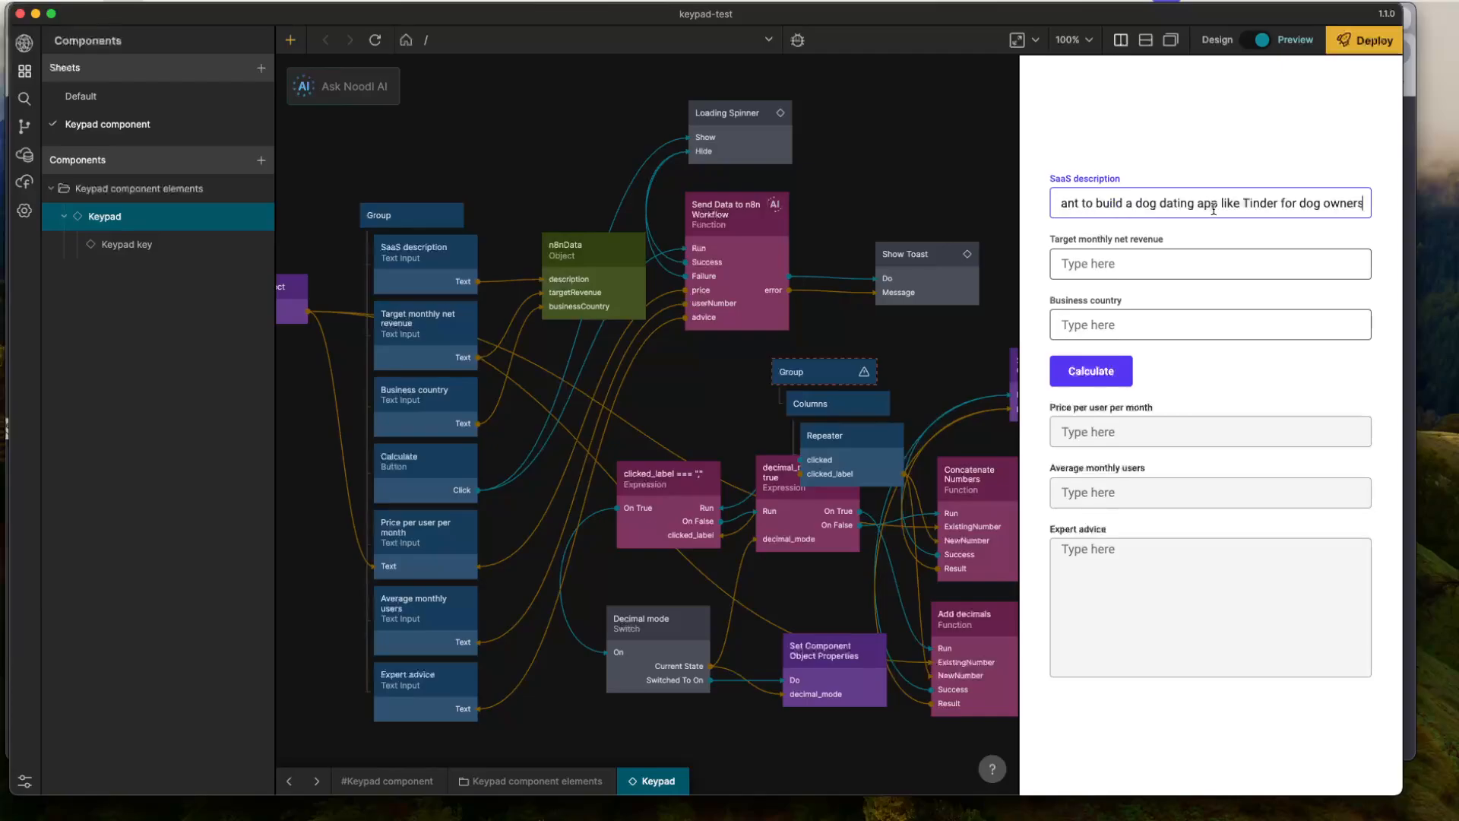
# - Enter a target monthly net revenue of 1000 USD and business country France in the preview form, and run the calculation
pyautogui.click(1128, 266)
pyautogui.write('1000USD')
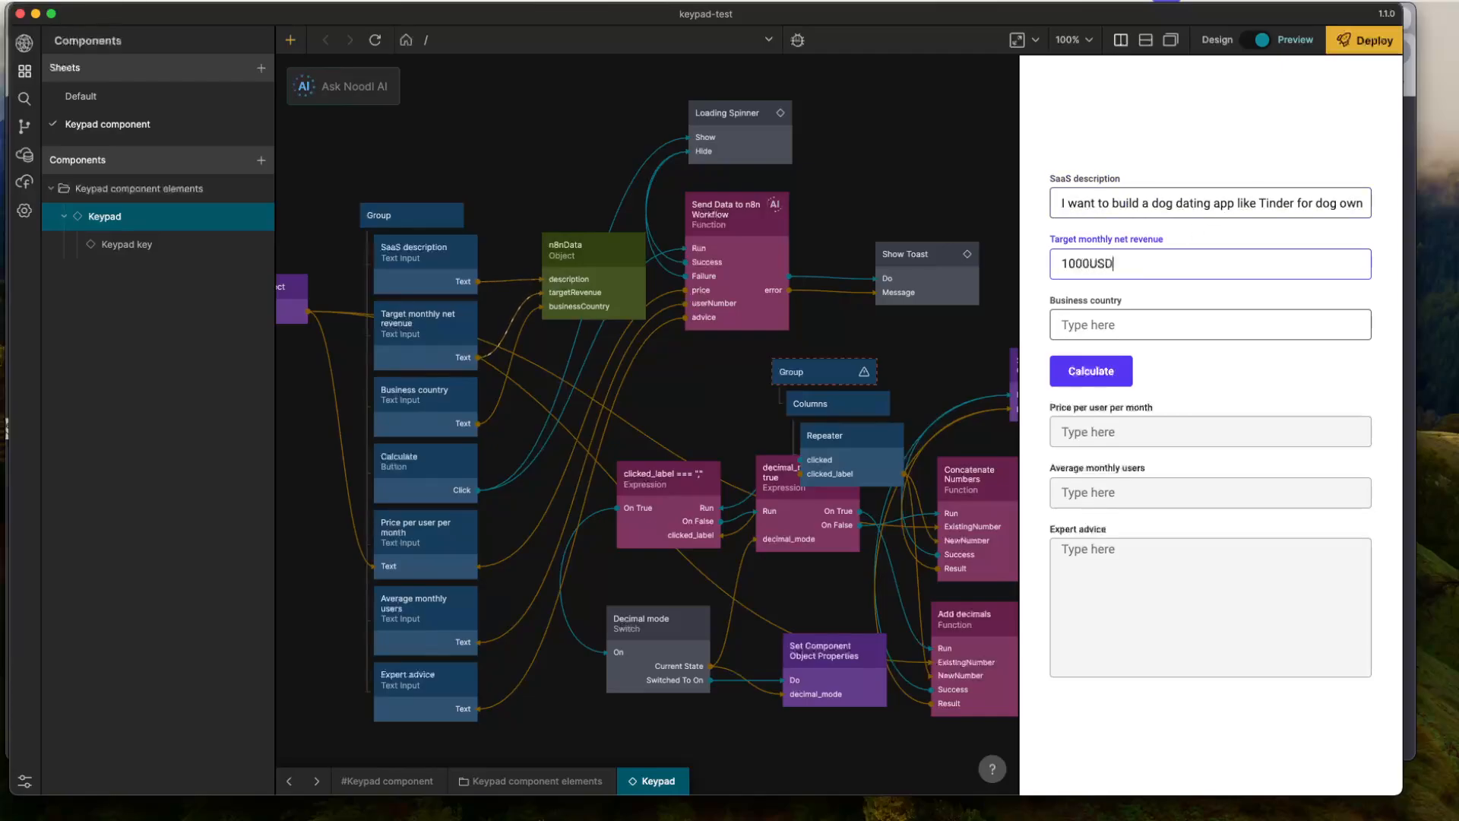
pyautogui.write('France')
pyautogui.click(1095, 370)
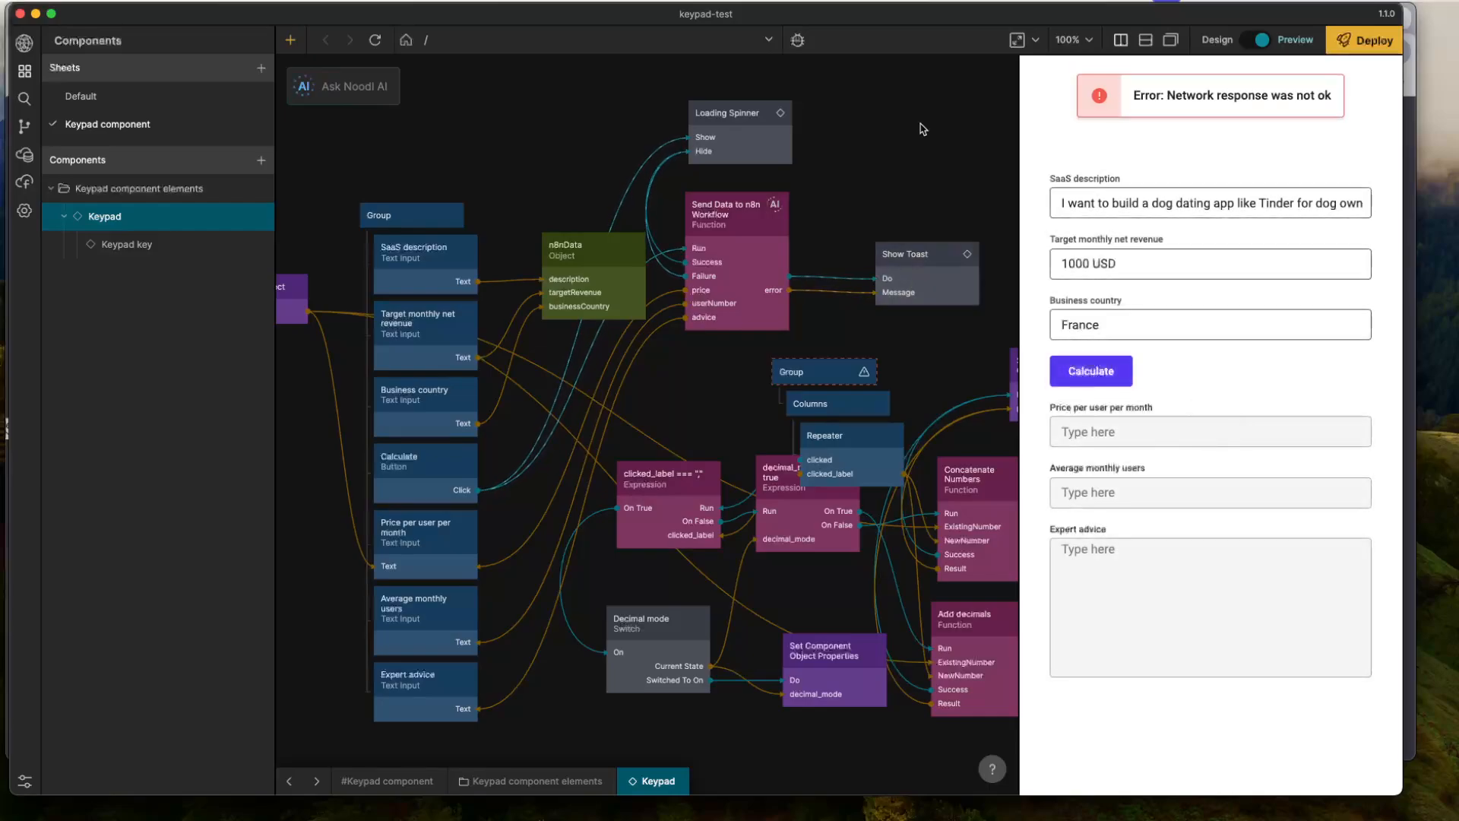
pyautogui.tripleClick(1238, 96)
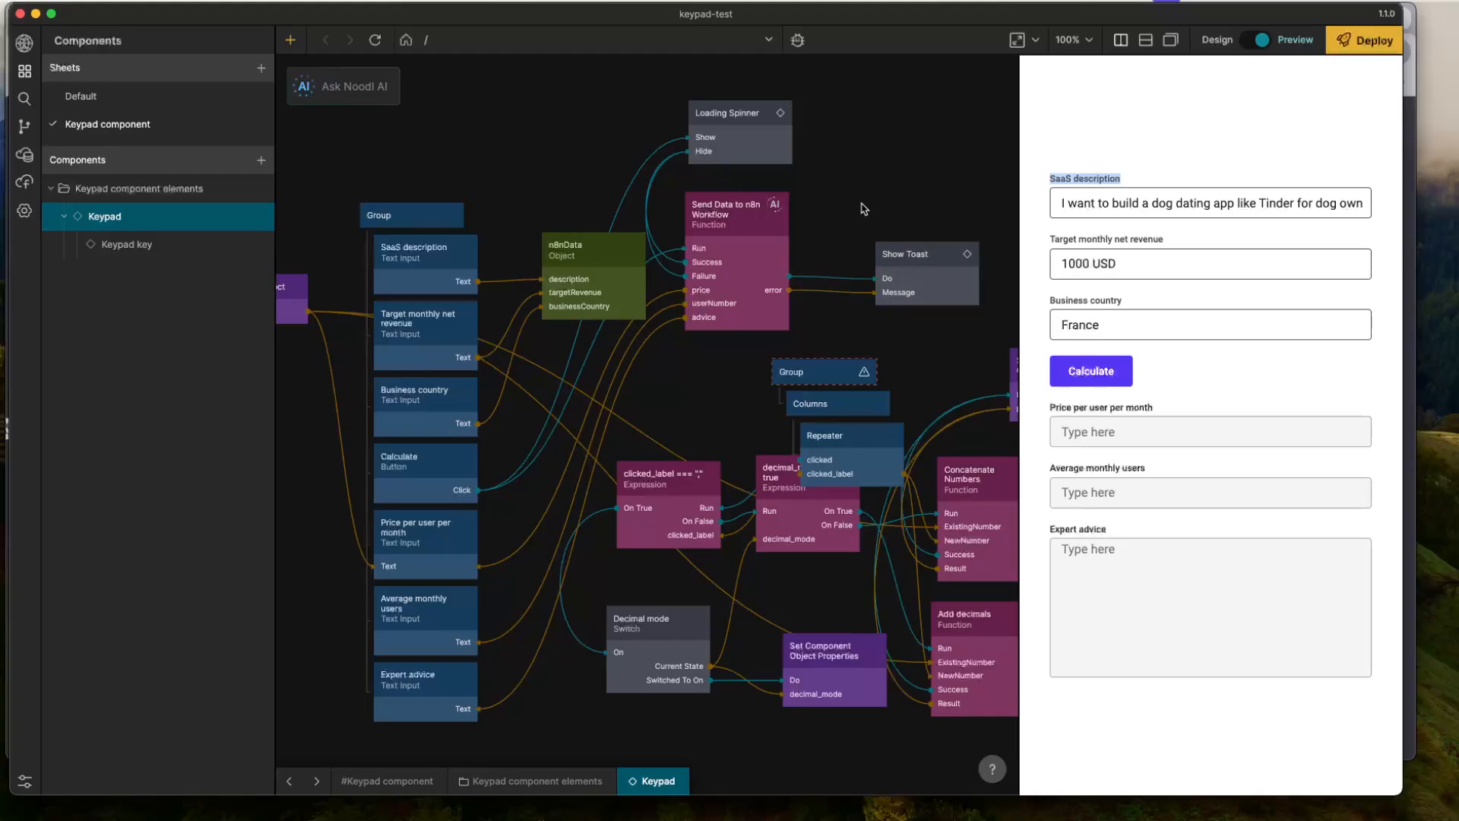
# - Switch to n8n and activate the SaaS calculator workflow, dismissing the production checklist
pyautogui.press('super+Tab')
pyautogui.click(1041, 110)
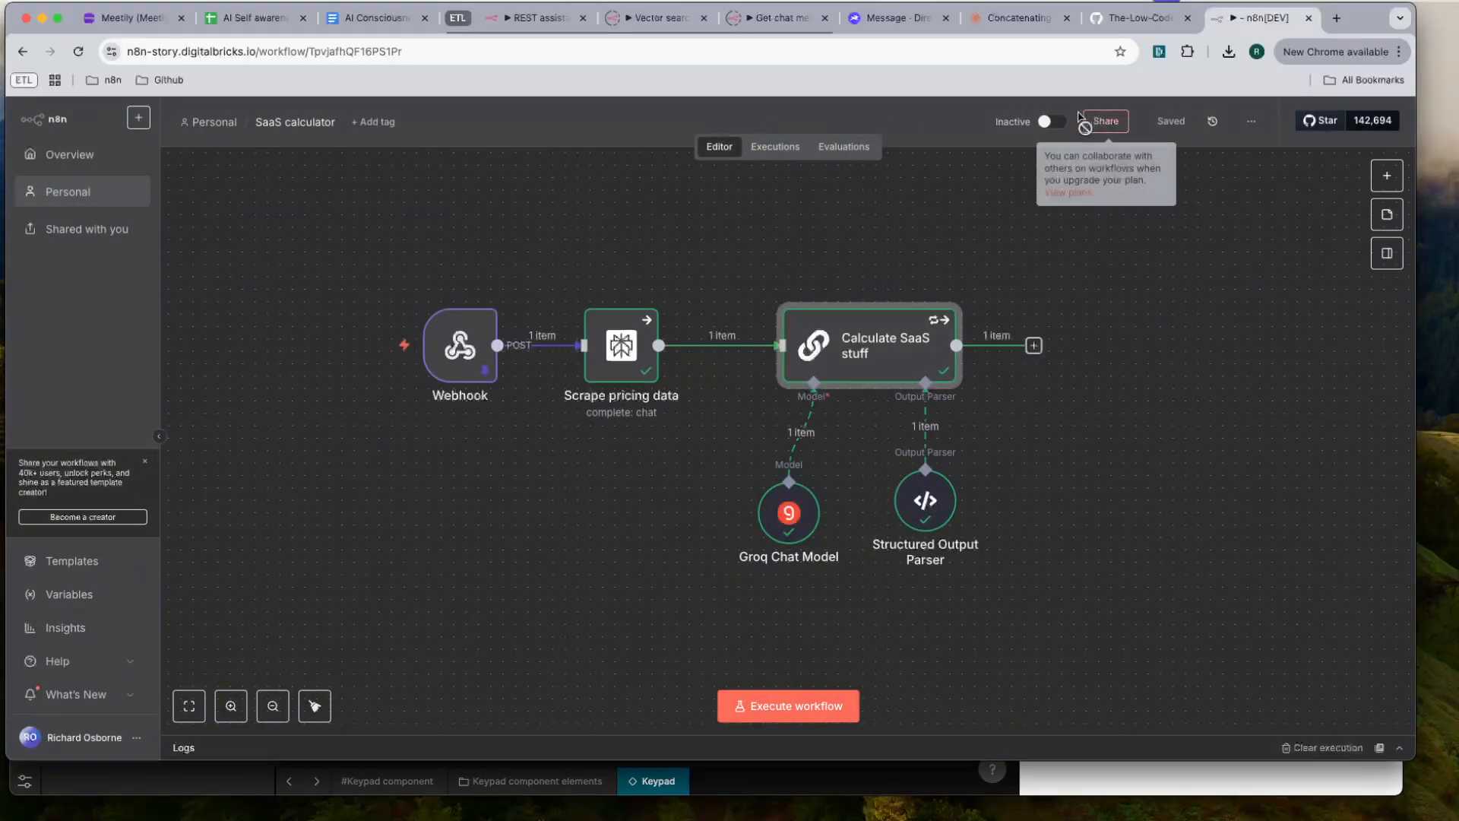
pyautogui.click(1046, 123)
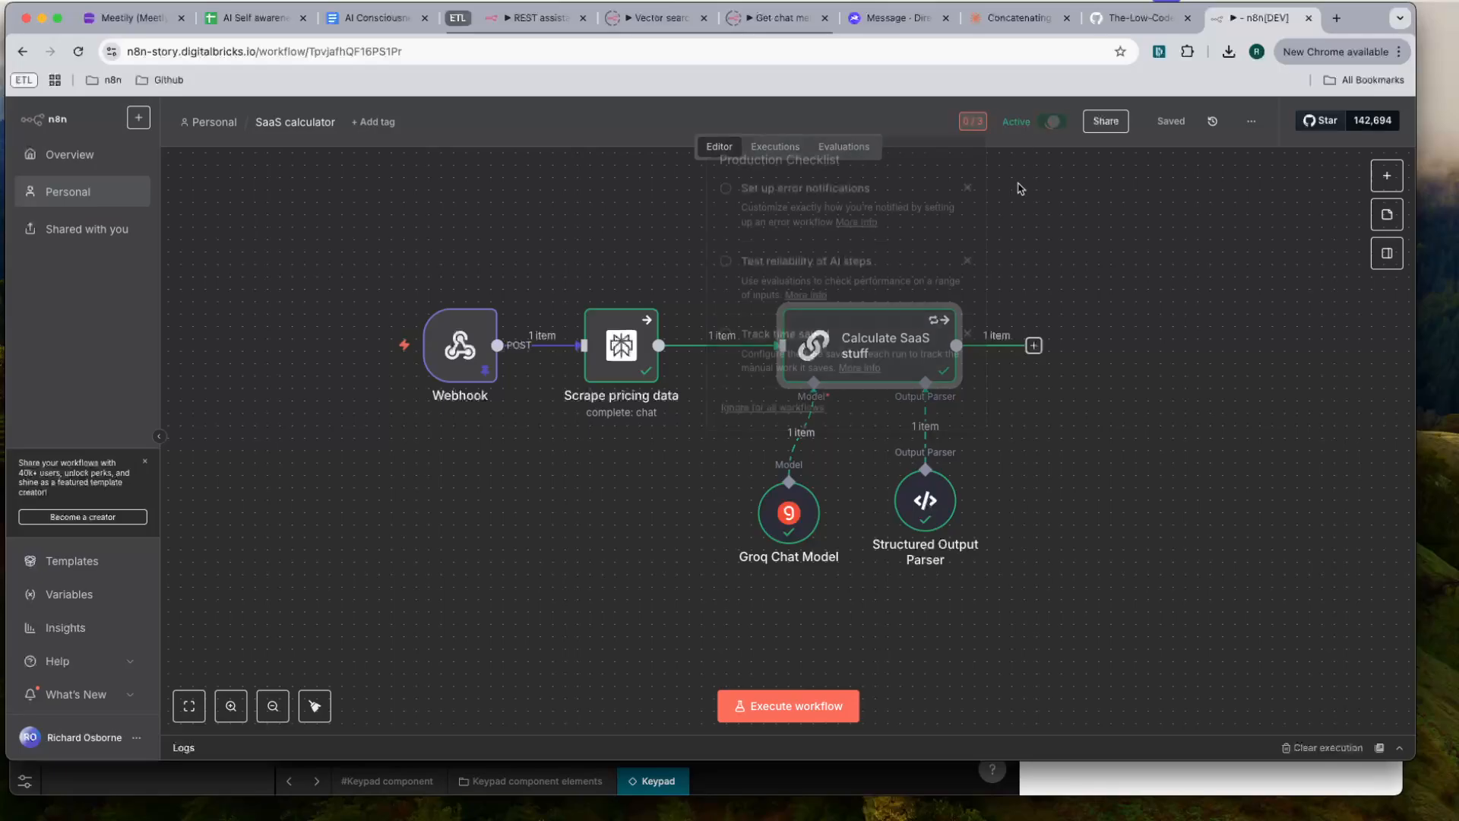
pyautogui.click(595, 218)
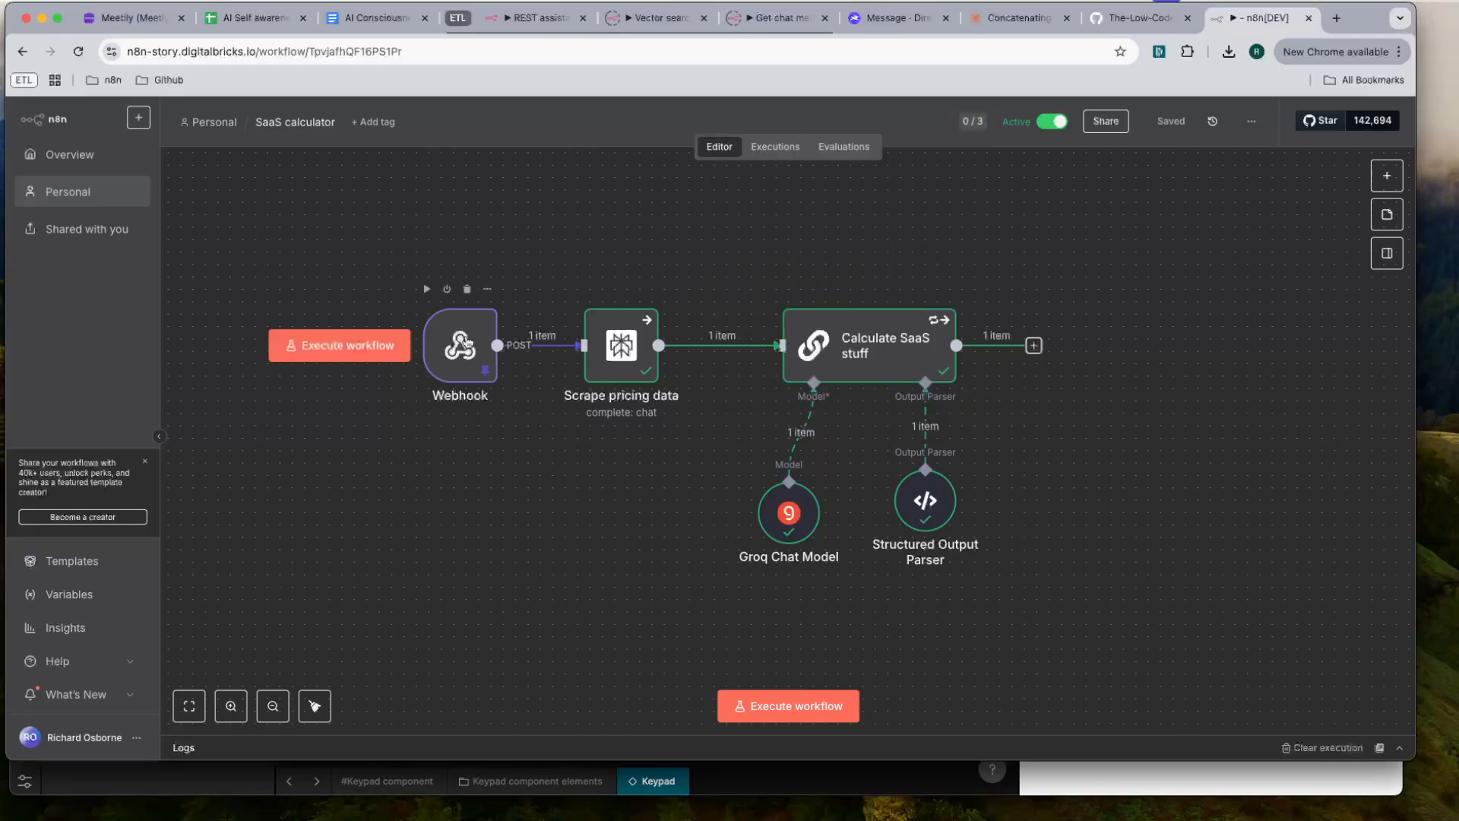
# - Compare the Webhook node's test and production URLs, copy the production URL and return to the workflow canvas
pyautogui.doubleClick(460, 346)
pyautogui.click(479, 229)
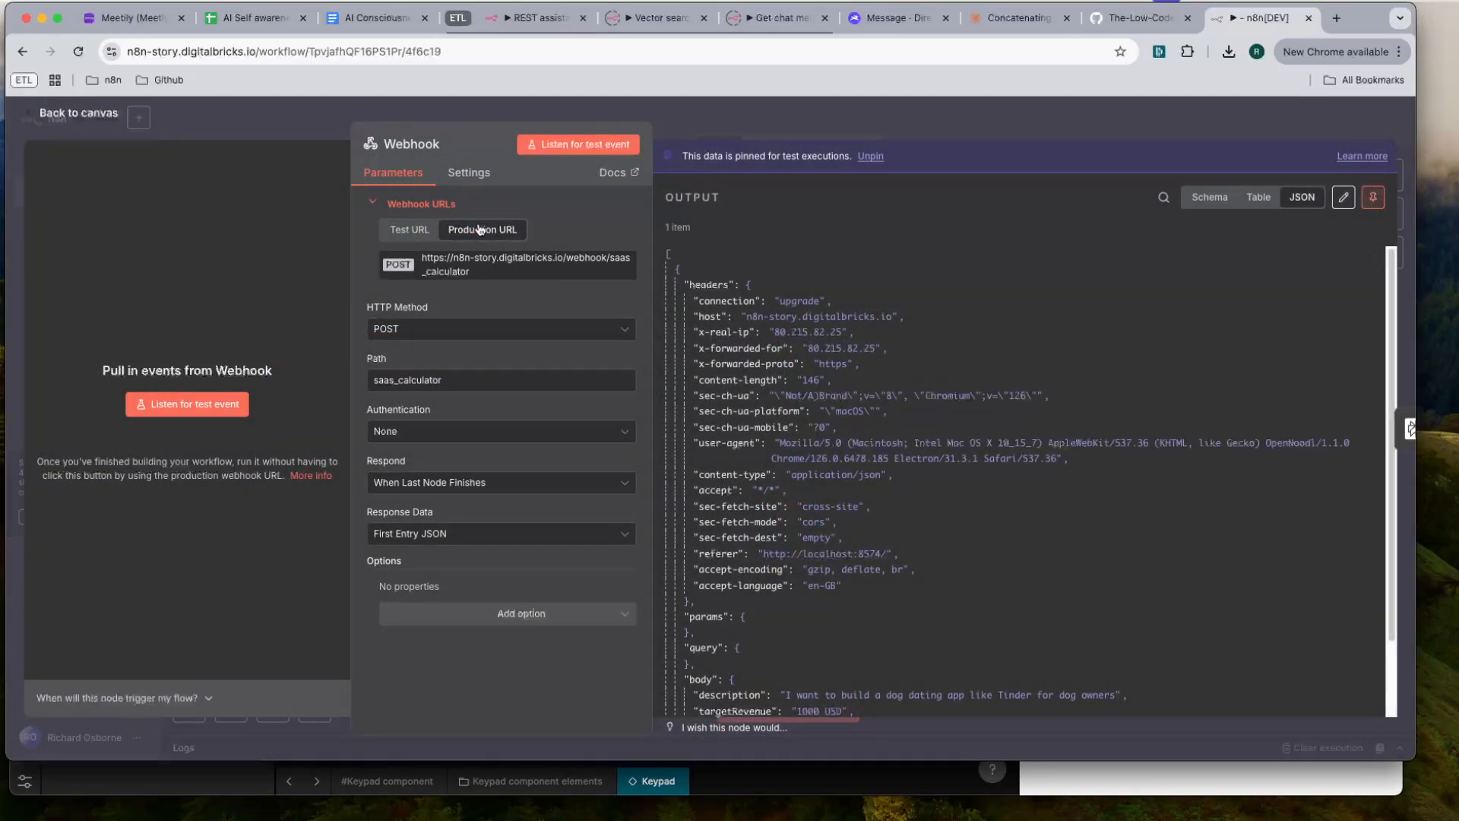
pyautogui.click(418, 236)
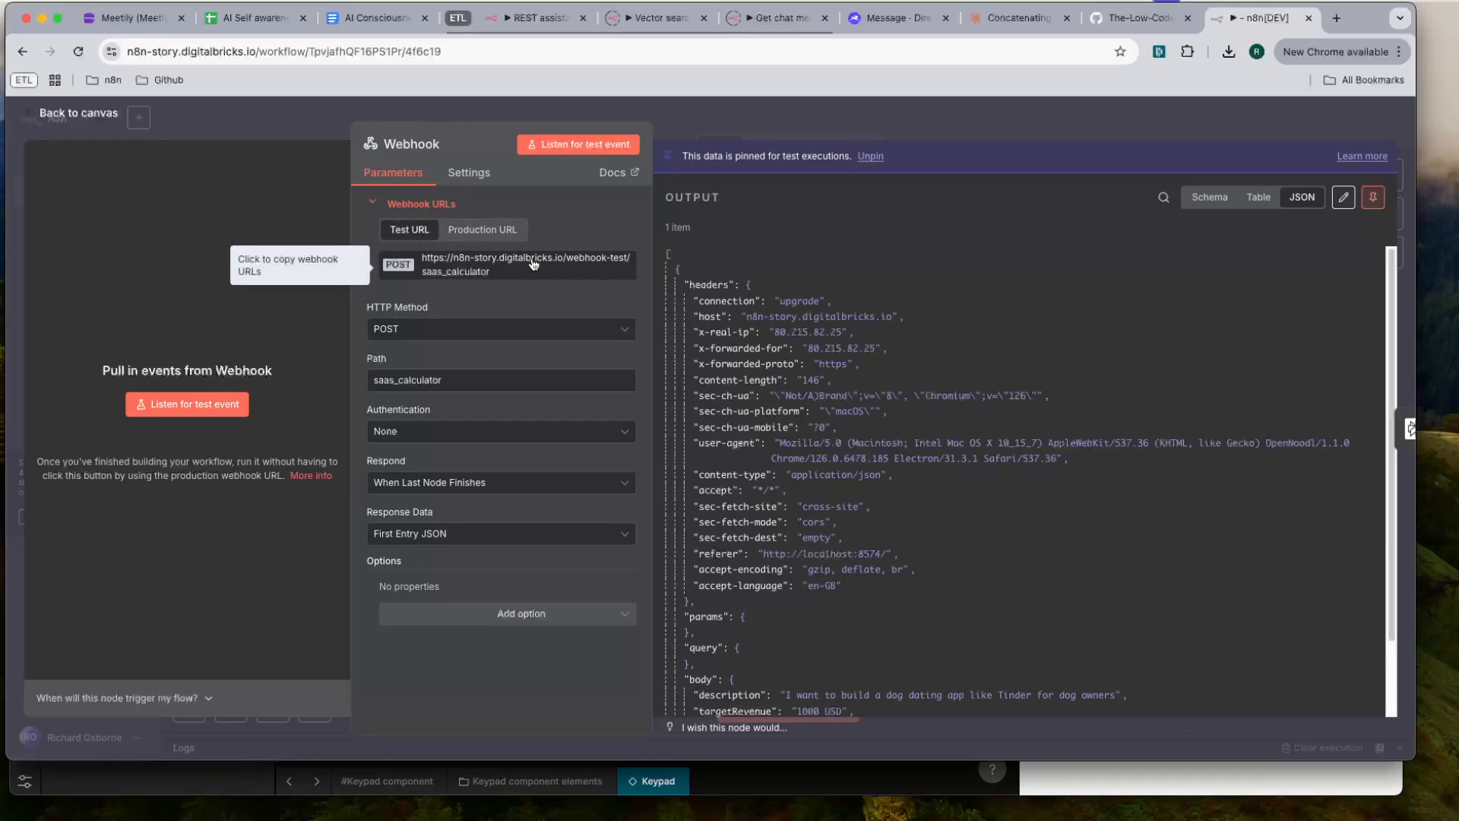
pyautogui.click(506, 266)
pyautogui.click(927, 118)
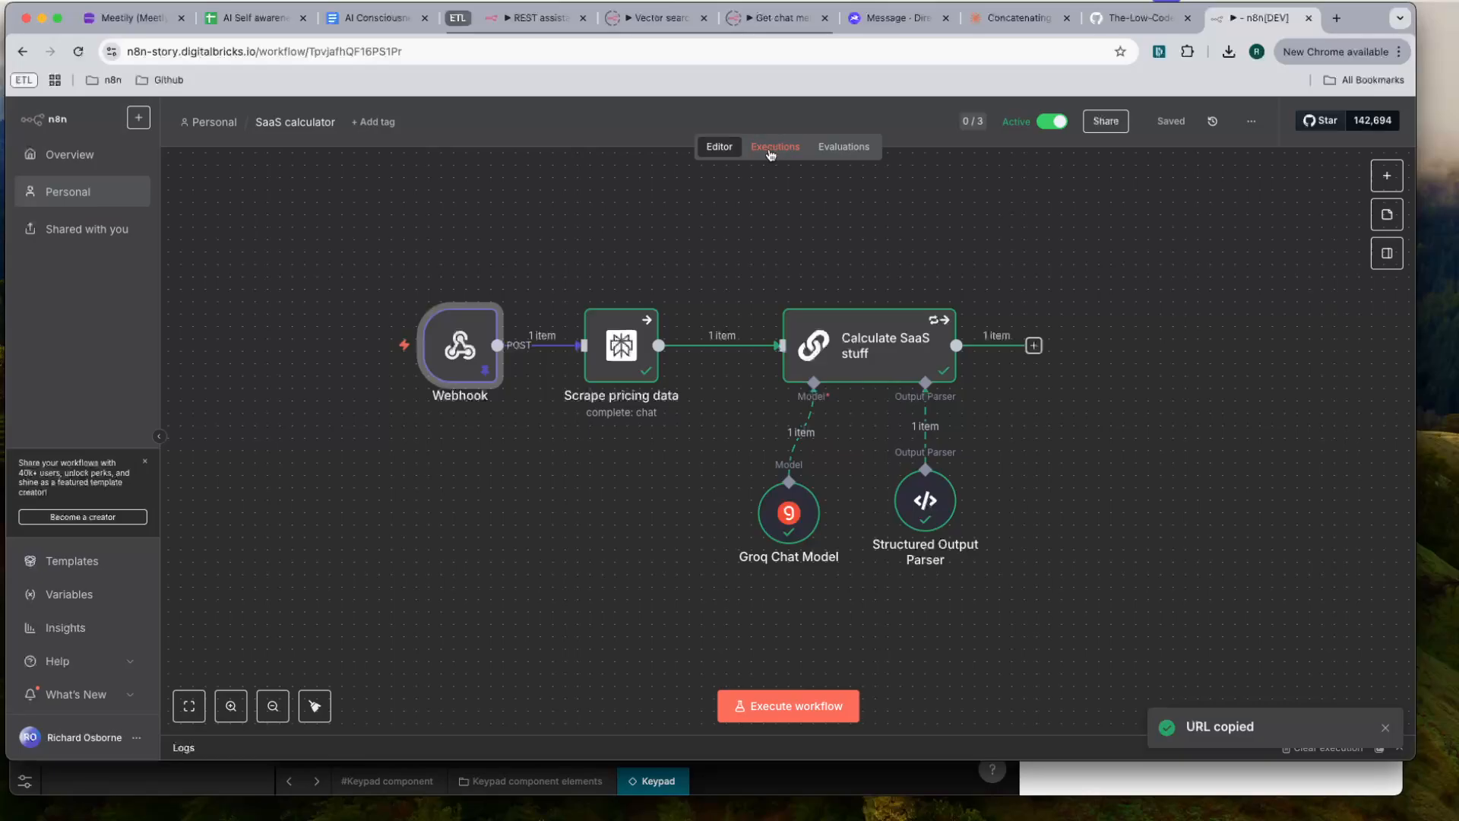
pyautogui.press('super+Tab')
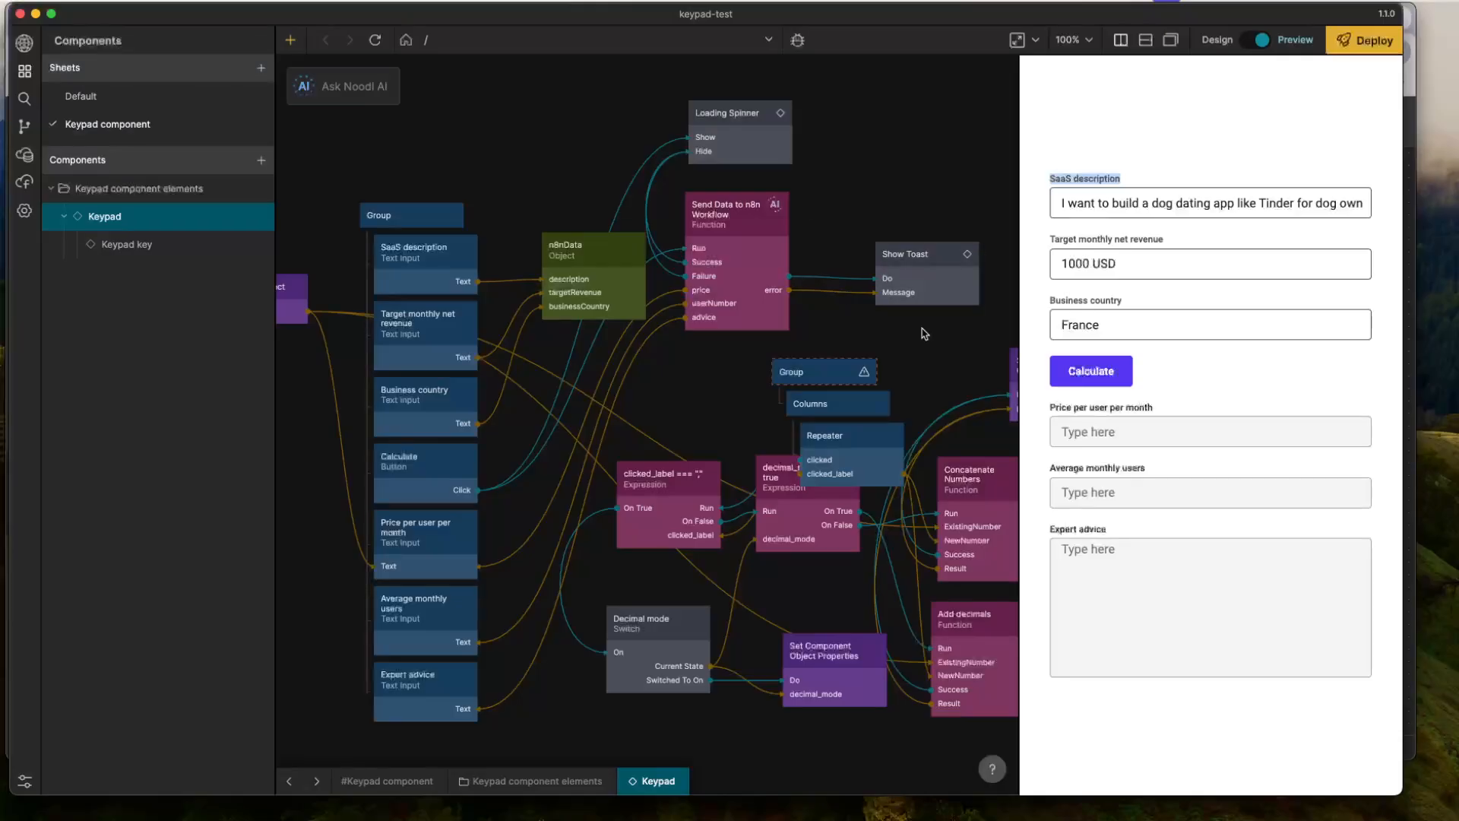
pyautogui.click(708, 239)
pyautogui.moveTo(731, 467); pyautogui.dragTo(385, 464)
pyautogui.press('super+v')
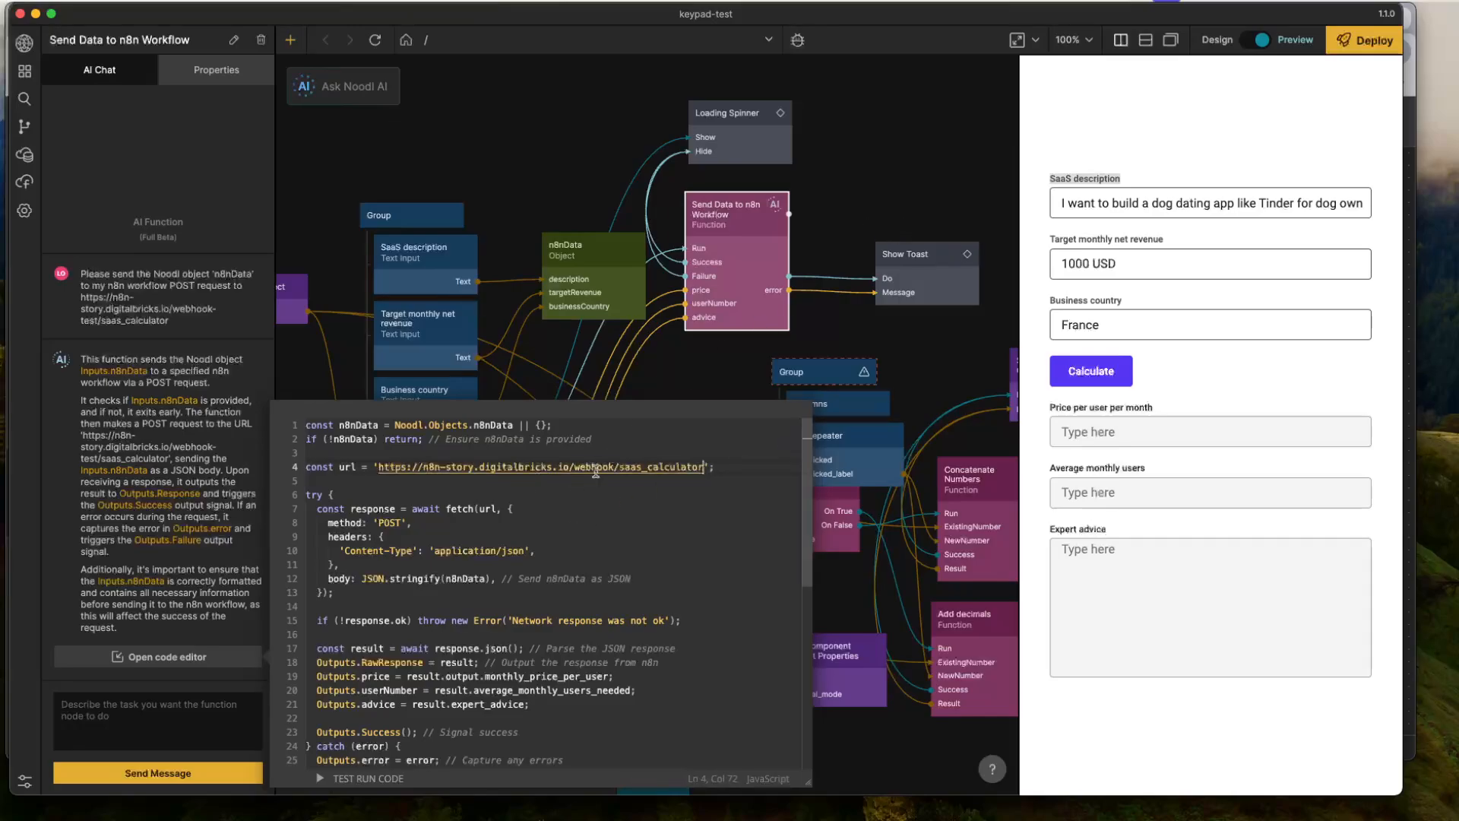
pyautogui.click(833, 343)
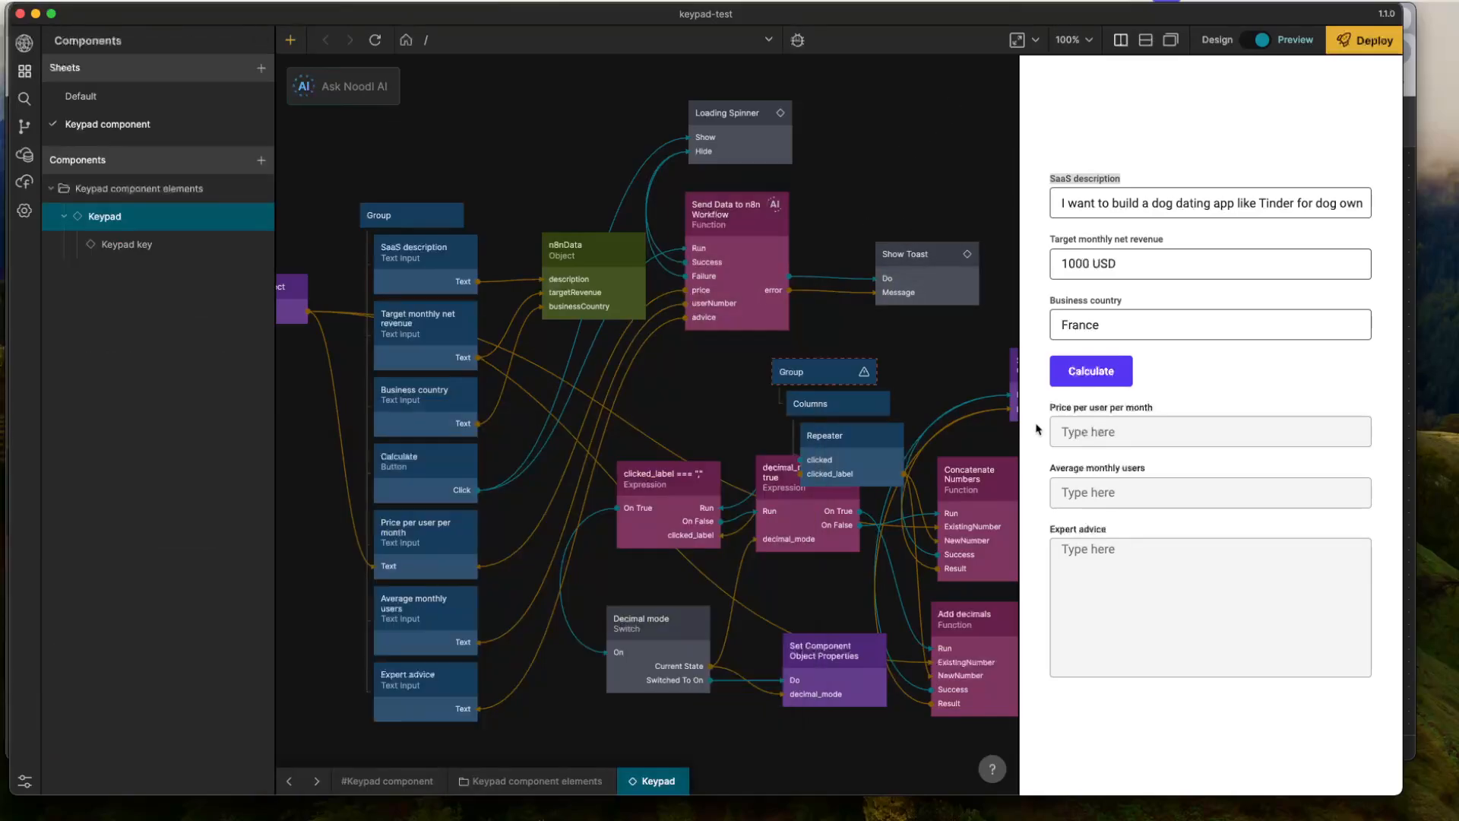
# - Run the calculation again from the preview form, check the workflow's executions in n8n and return to Noodl
pyautogui.click(1091, 371)
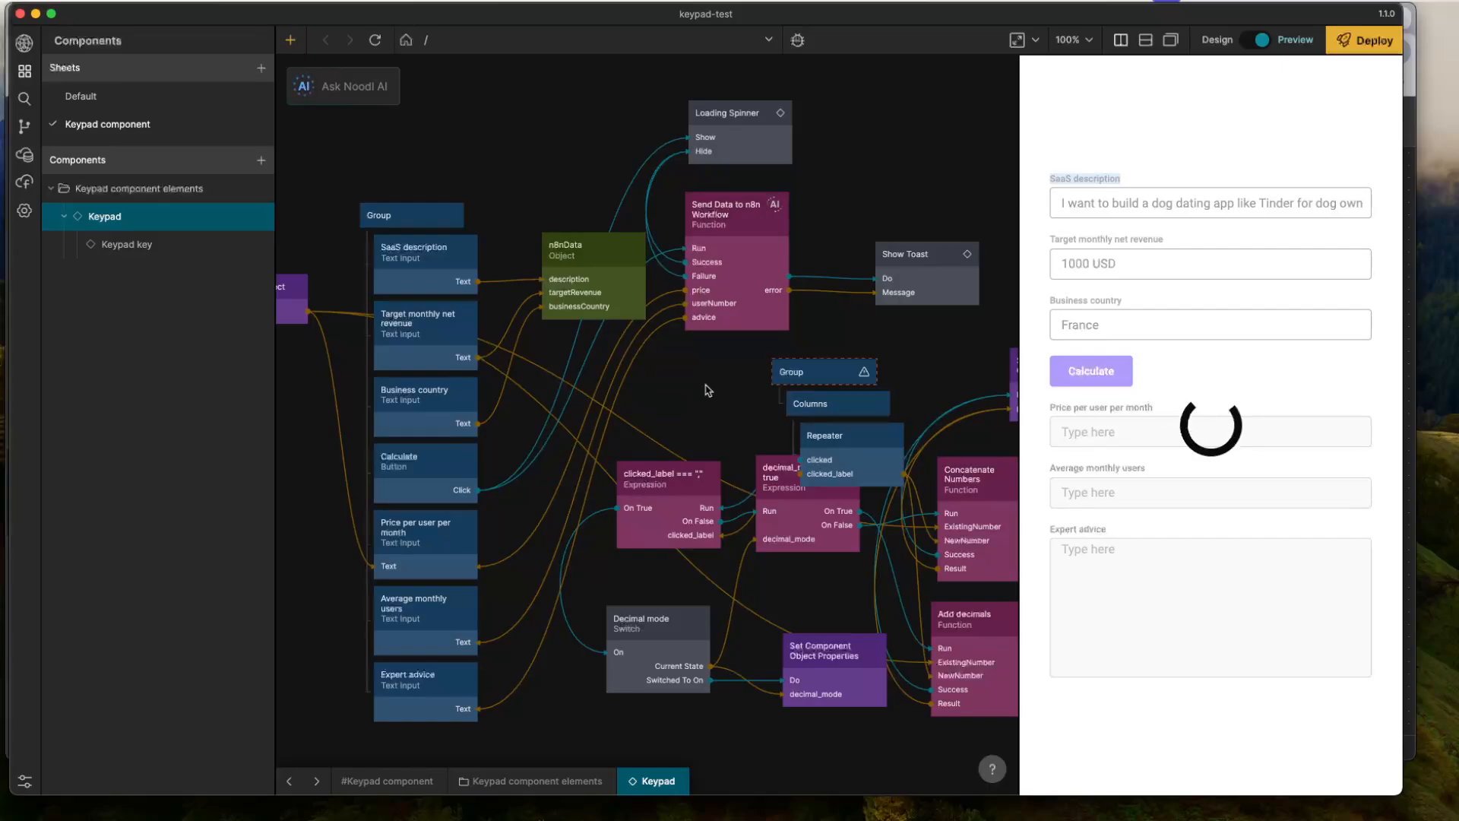
pyautogui.press('super+Tab')
pyautogui.click(775, 146)
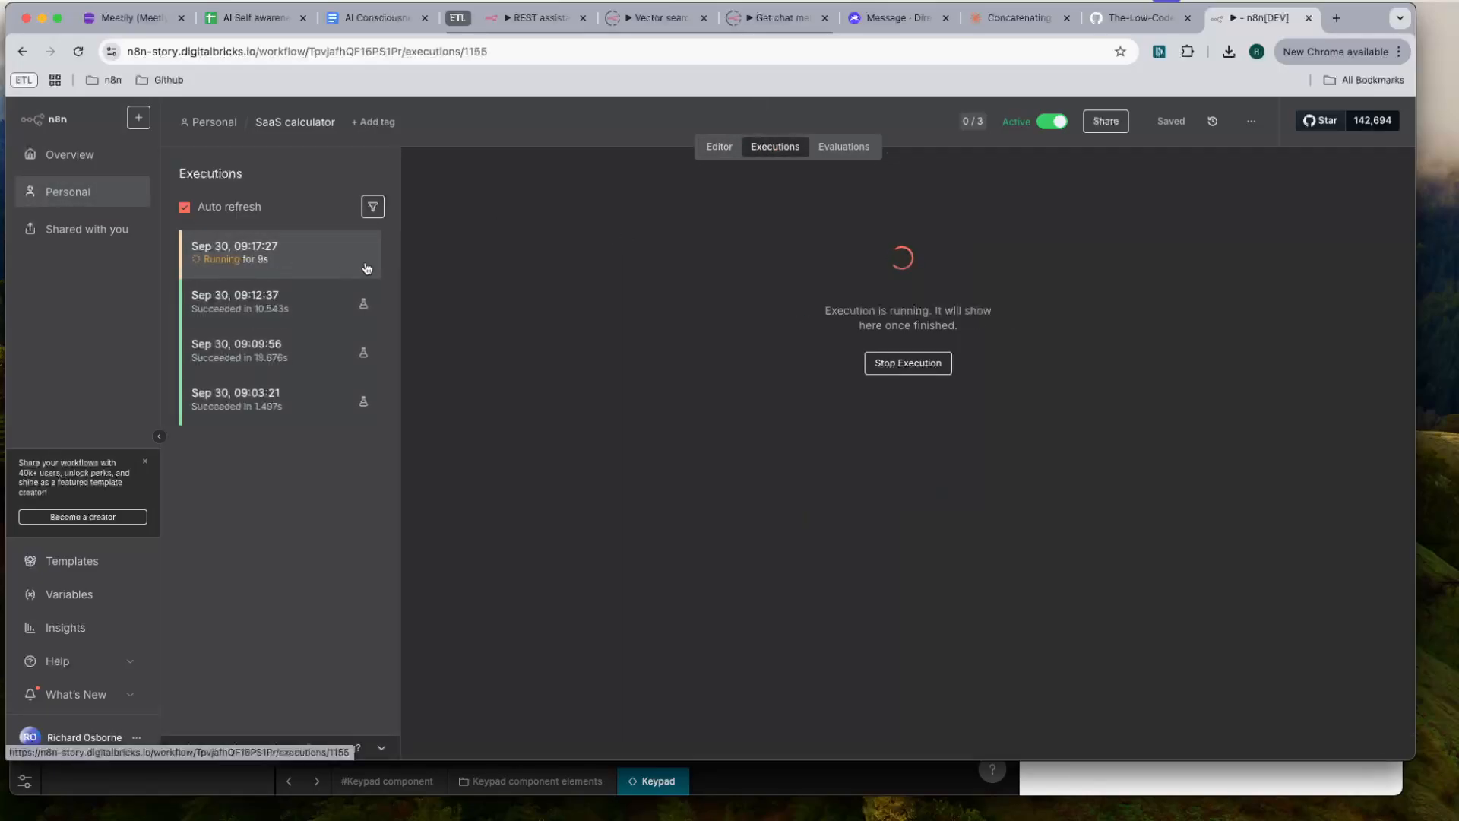
pyautogui.press('super+Tab')
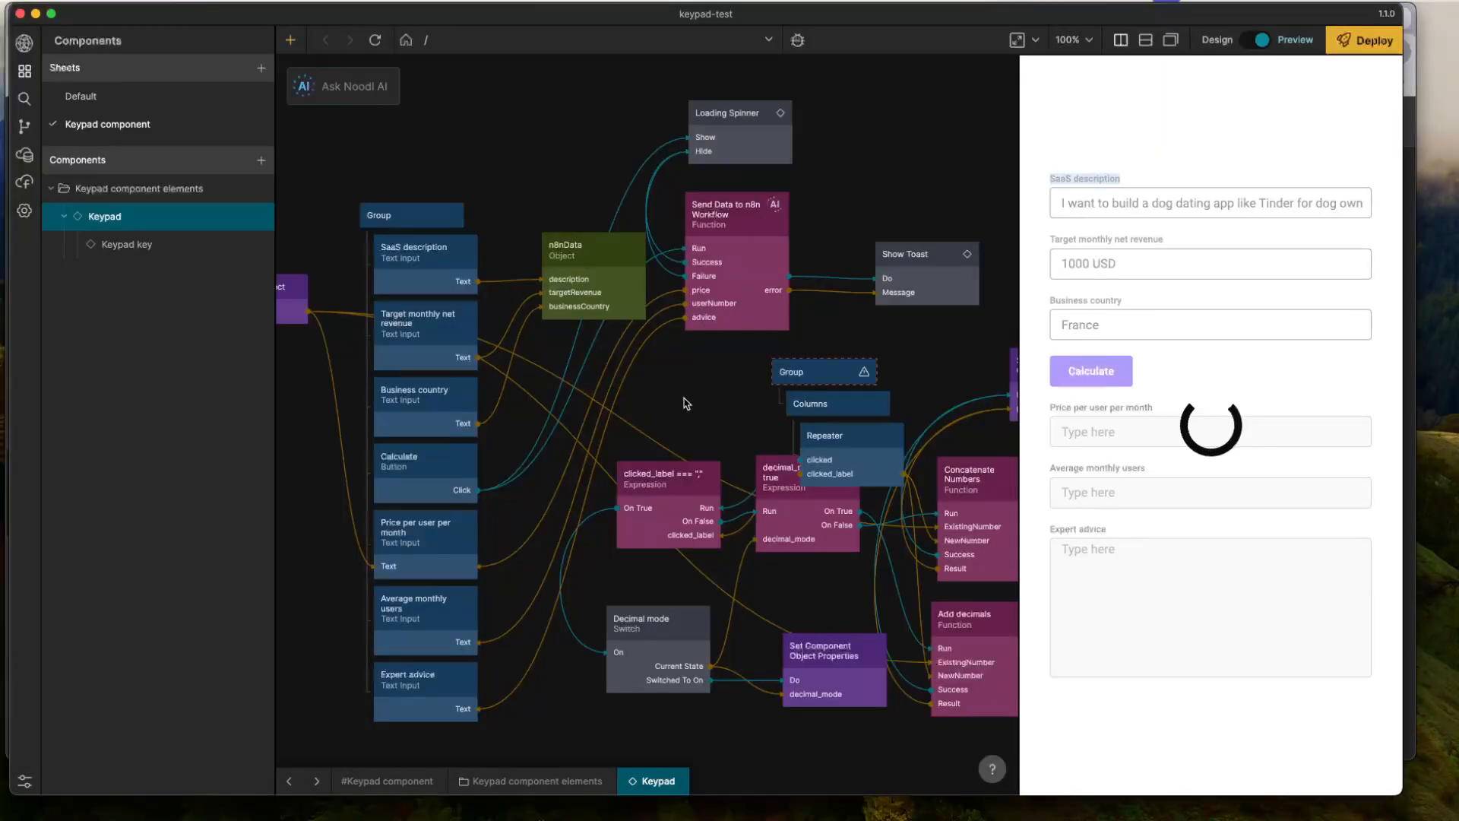
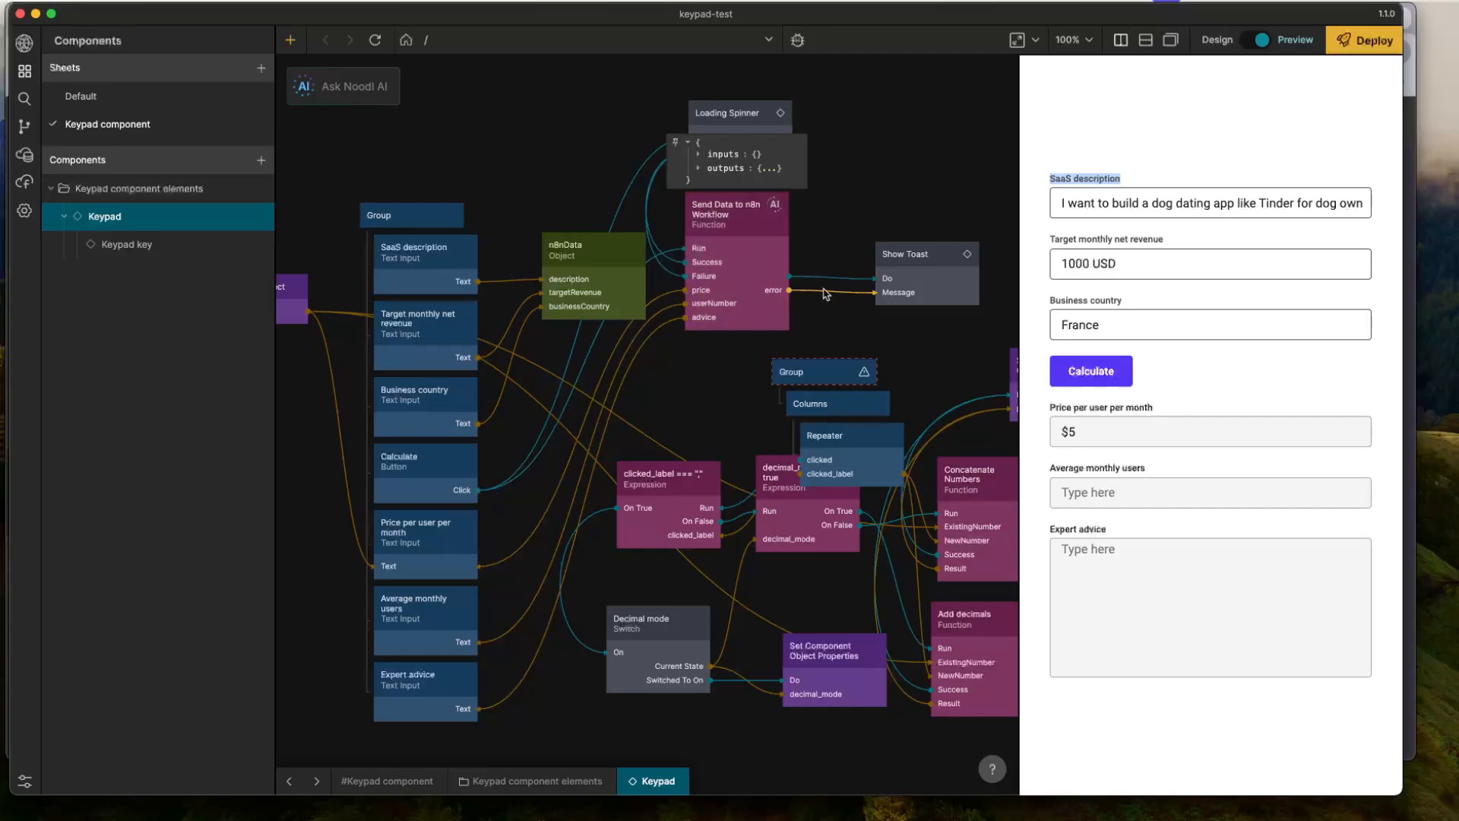
# - Inspect the Send Data to n8n Workflow node's outputs, expanding RawResponse down to its output object
pyautogui.moveTo(735, 240)
pyautogui.click(712, 168)
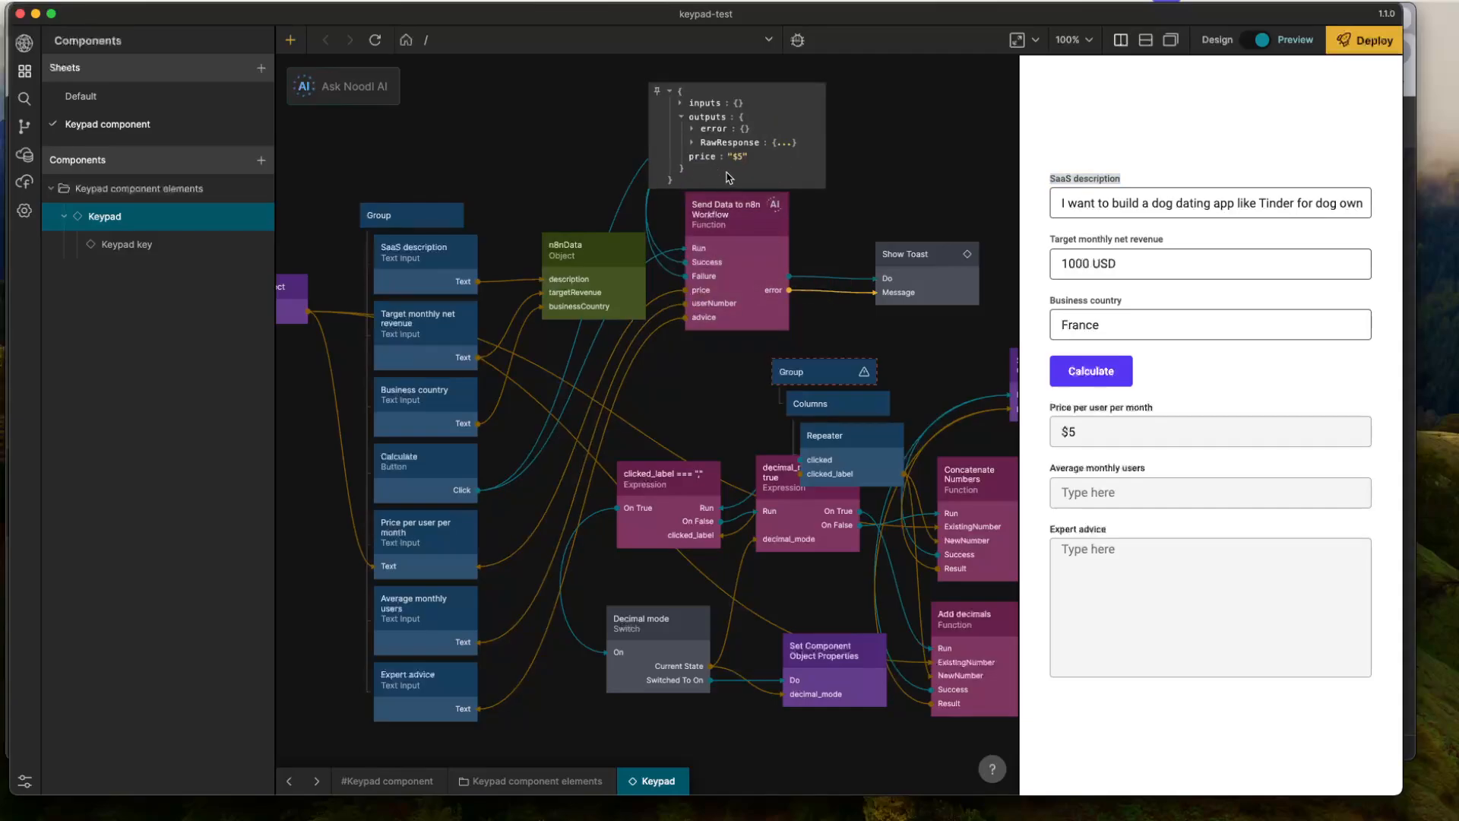
pyautogui.click(723, 145)
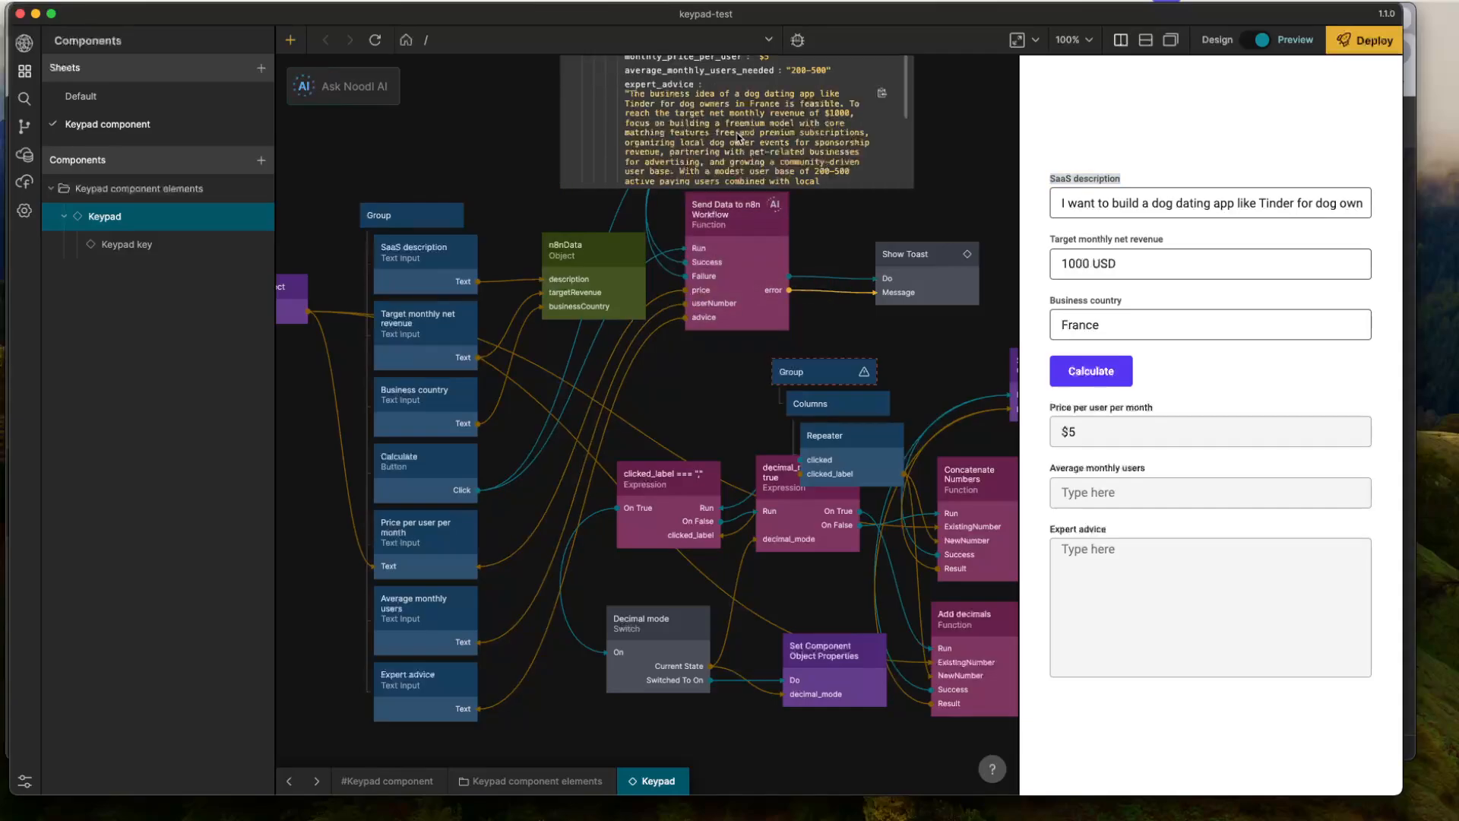
pyautogui.click(739, 132)
# - In the Send Data to n8n Workflow code, read userNumber from result.output.average_monthly_users_needed and advice from result.output.expert_advice
pyautogui.click(729, 263)
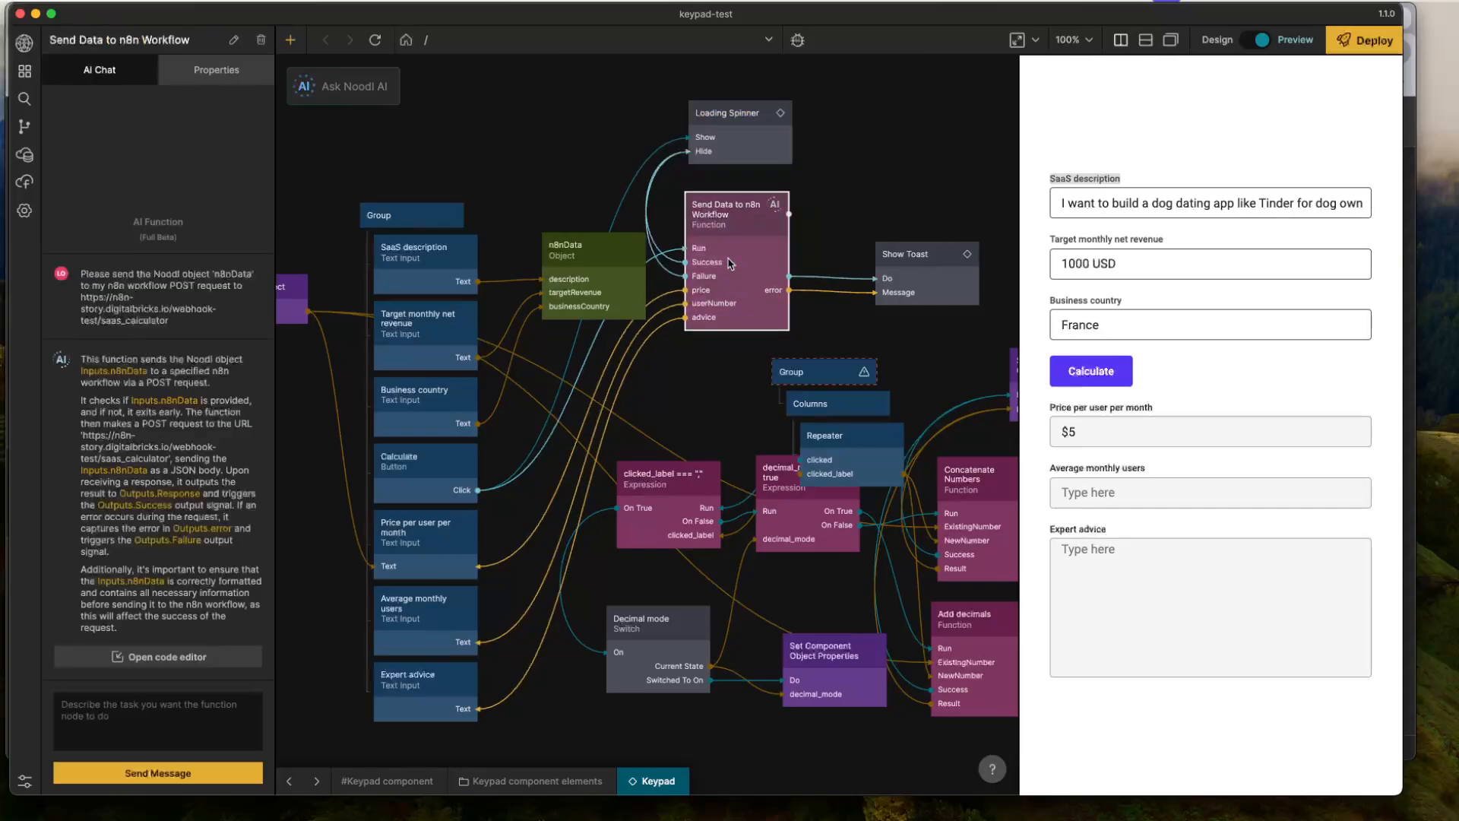
pyautogui.click(729, 263)
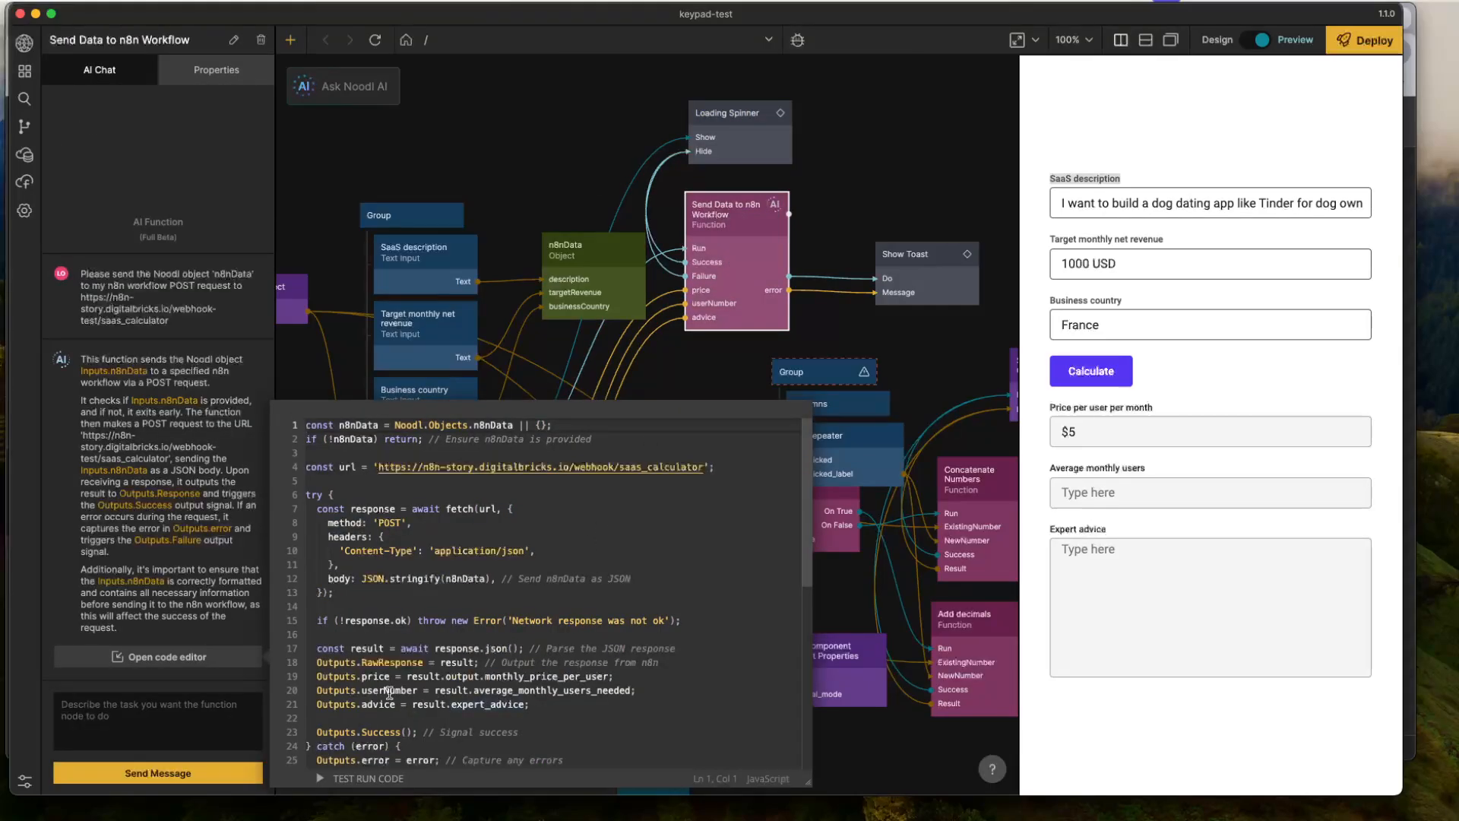
pyautogui.click(475, 691)
pyautogui.doubleClick(477, 690)
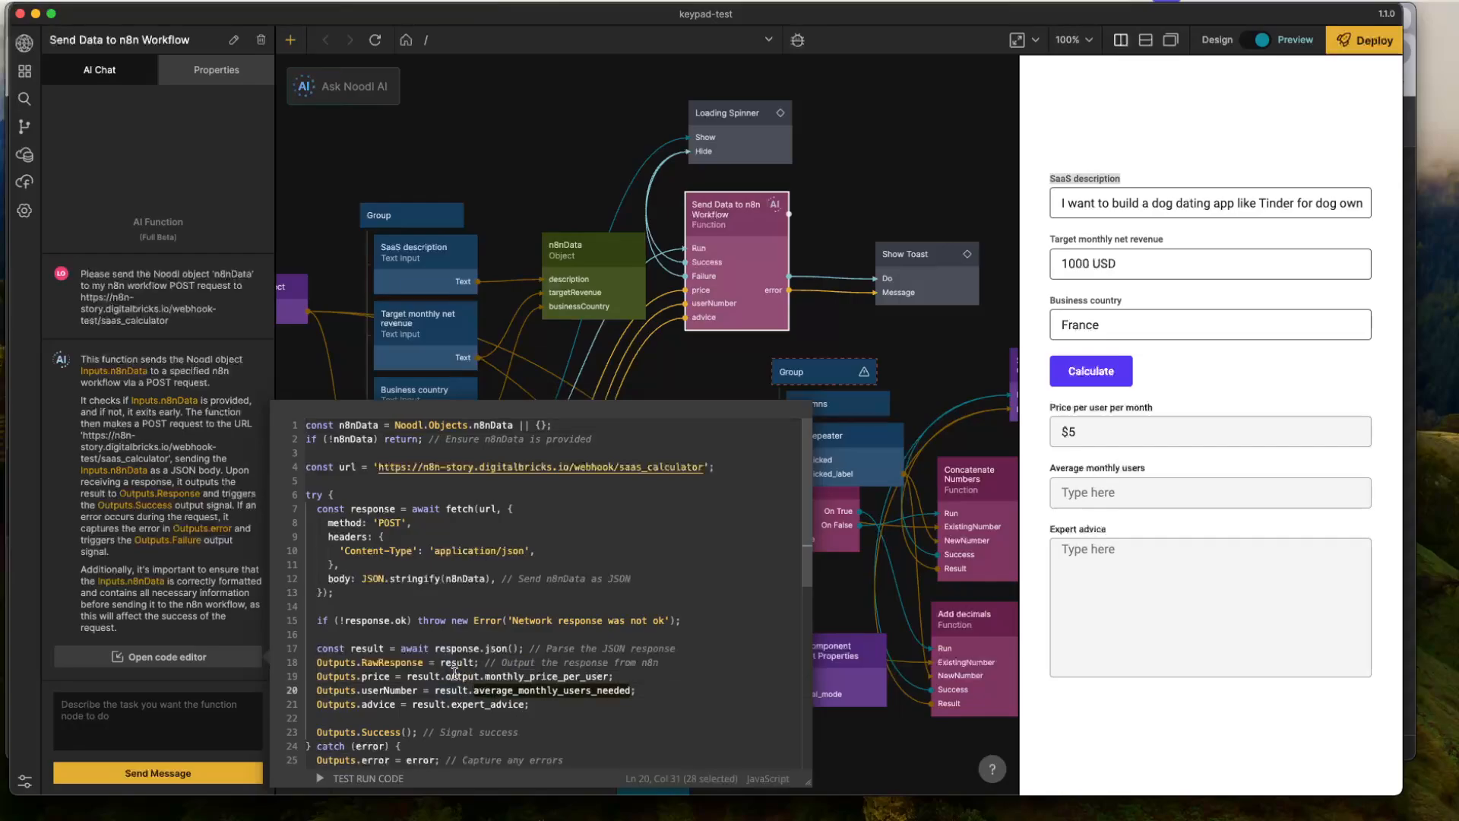
pyautogui.doubleClick(456, 676)
pyautogui.click(472, 690)
pyautogui.write('output.')
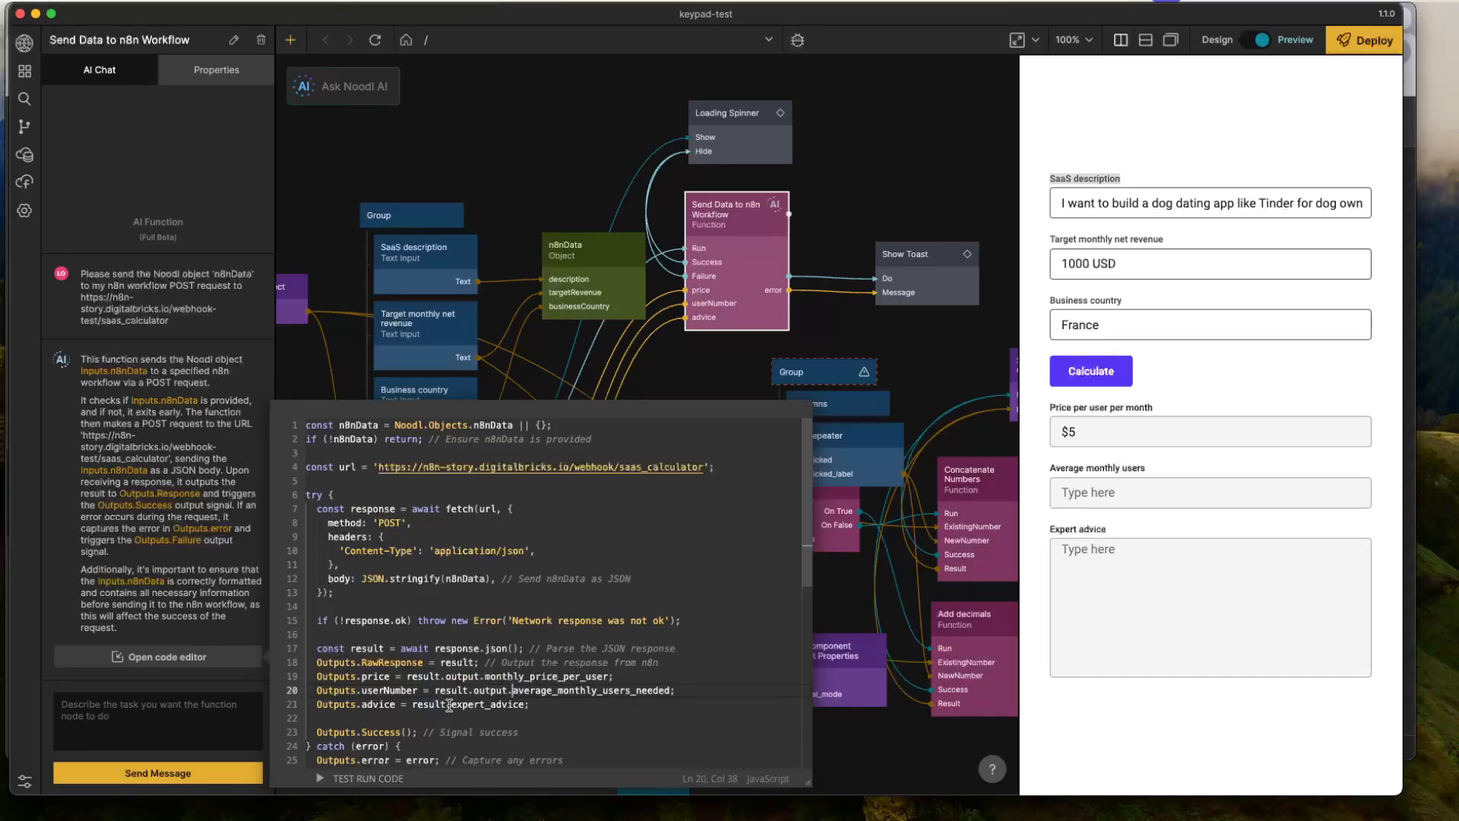
pyautogui.click(450, 705)
pyautogui.write('output.')
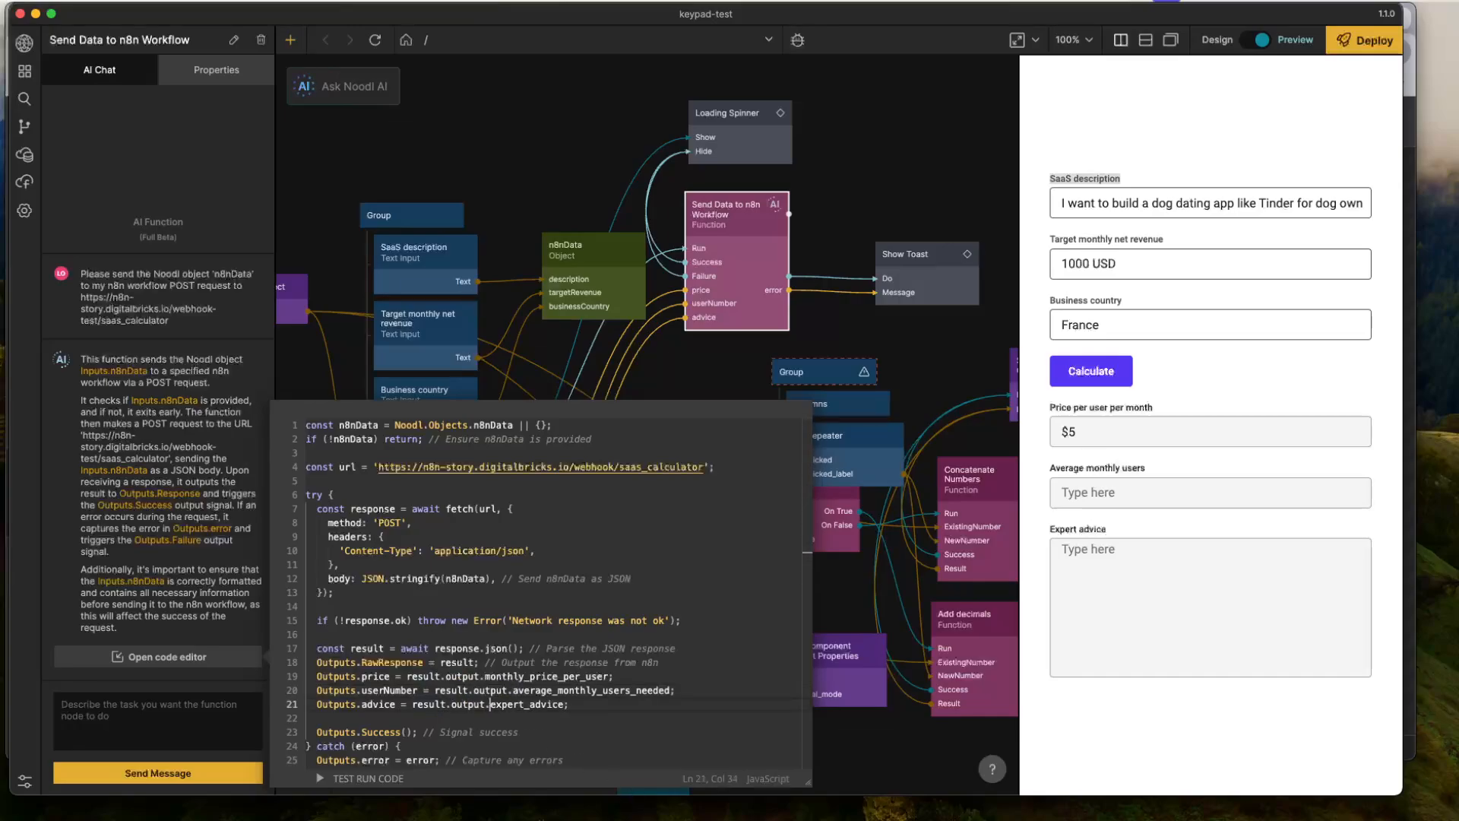
pyautogui.click(900, 152)
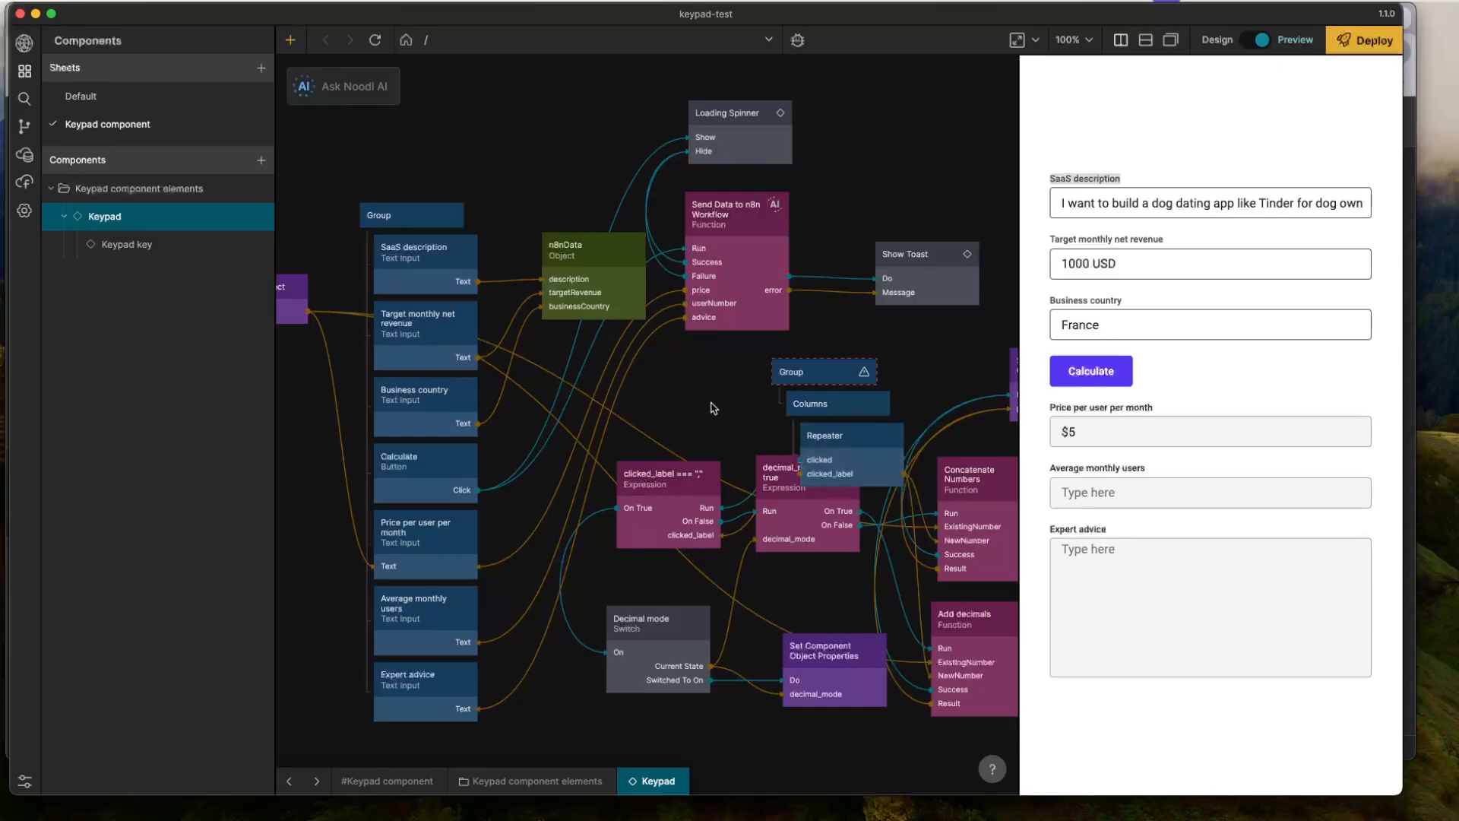
# - Recheck the field names nested inside RawResponse on the Send Data to n8n Workflow node
pyautogui.moveTo(726, 301)
pyautogui.click(725, 169)
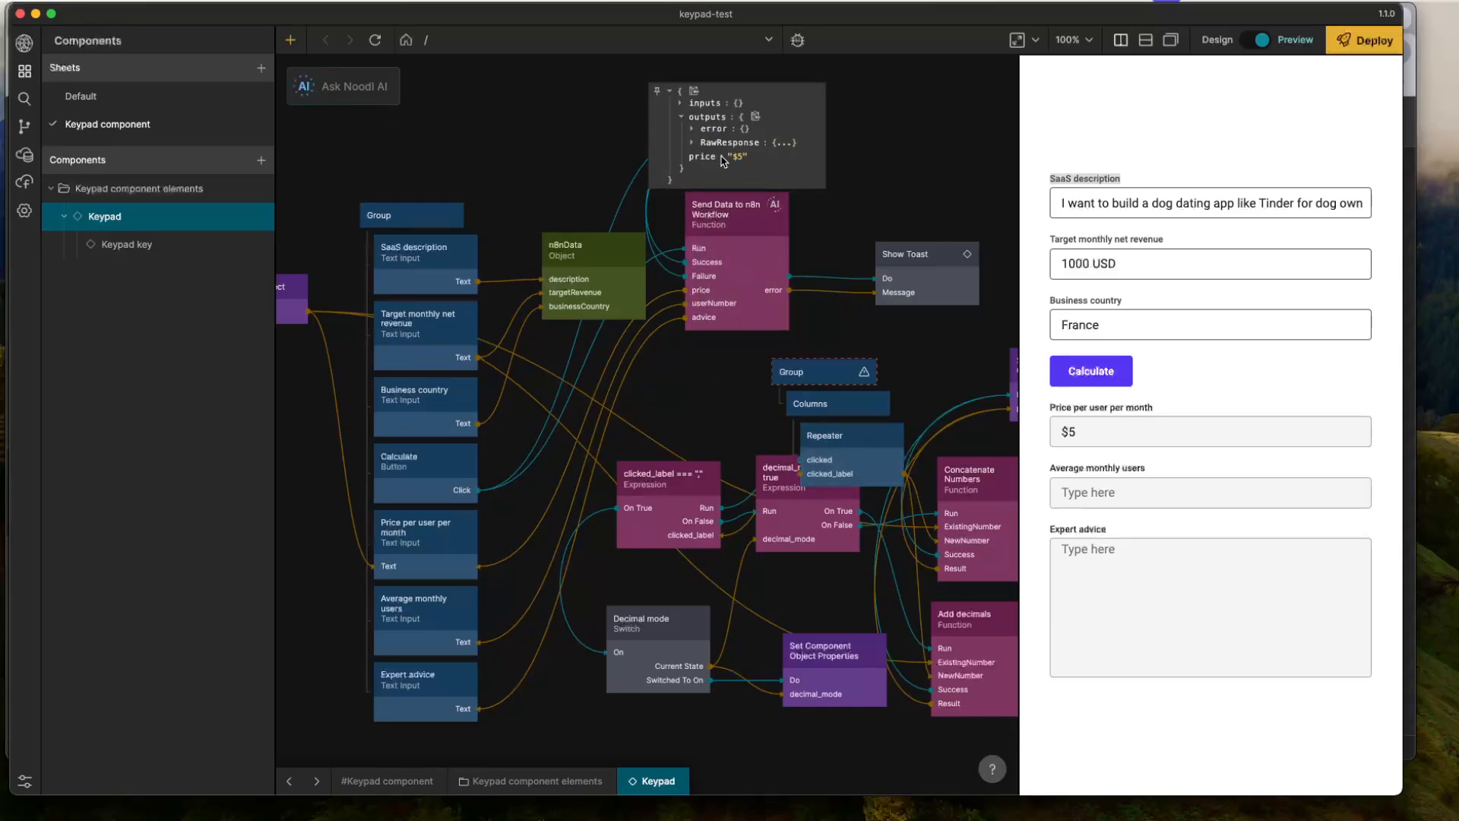
pyautogui.click(728, 147)
pyautogui.click(732, 131)
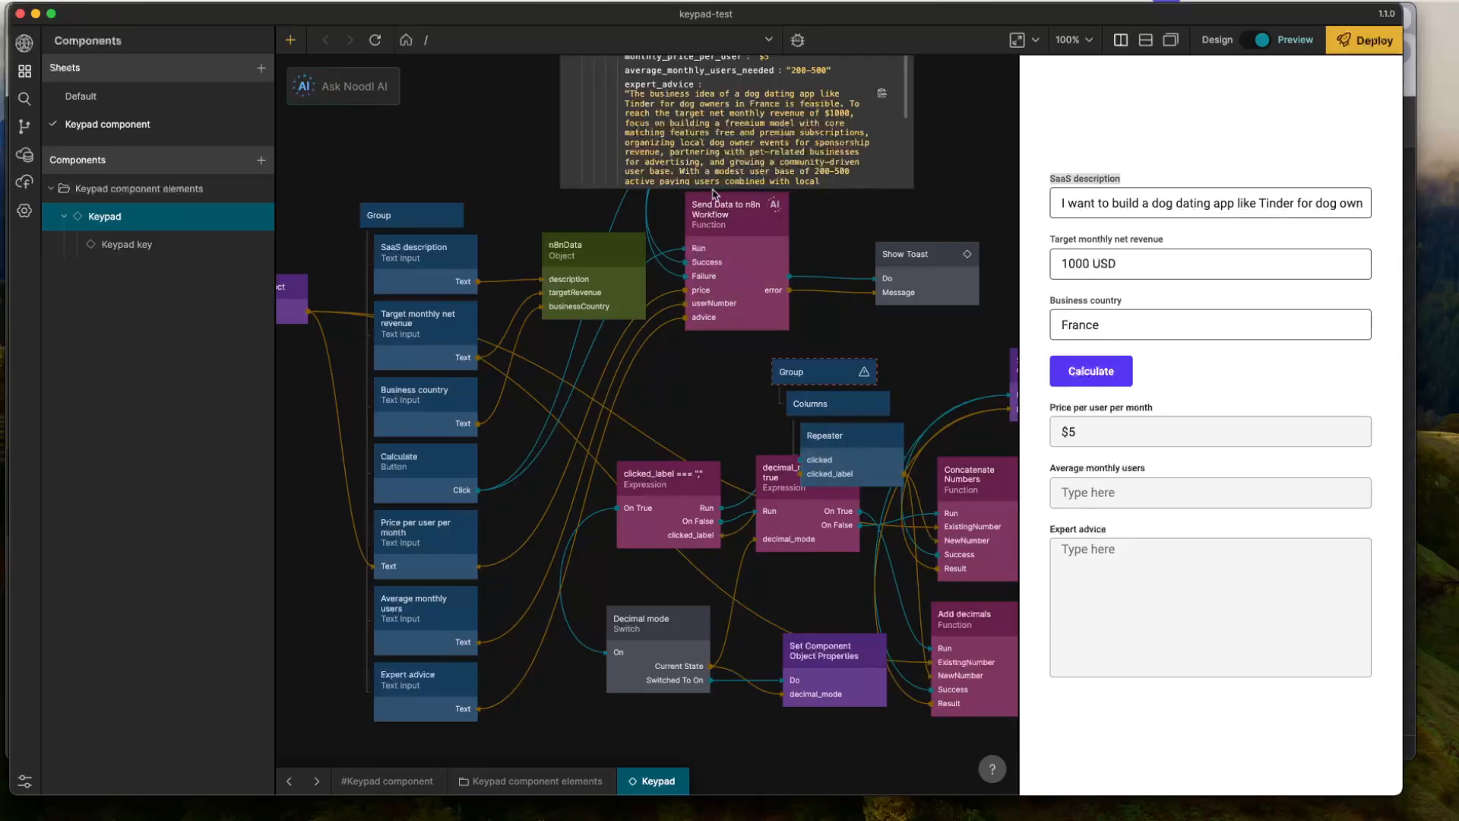
# - Switch to n8n and examine the latest execution's Webhook request body and the Calculate SaaS stuff node's output
pyautogui.press('super+Tab')
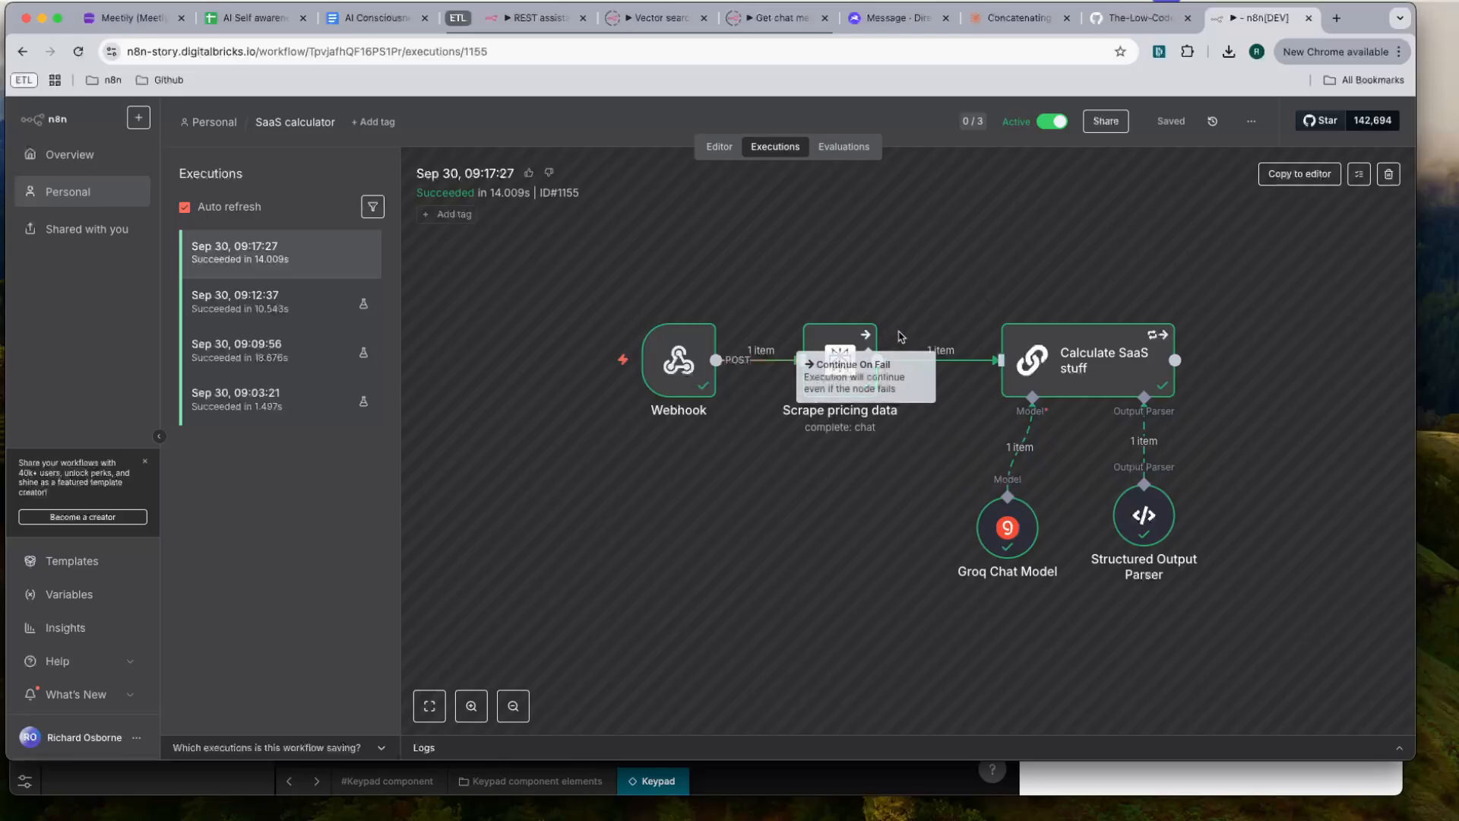
pyautogui.doubleClick(688, 363)
pyautogui.scroll(-3, 941, 487)
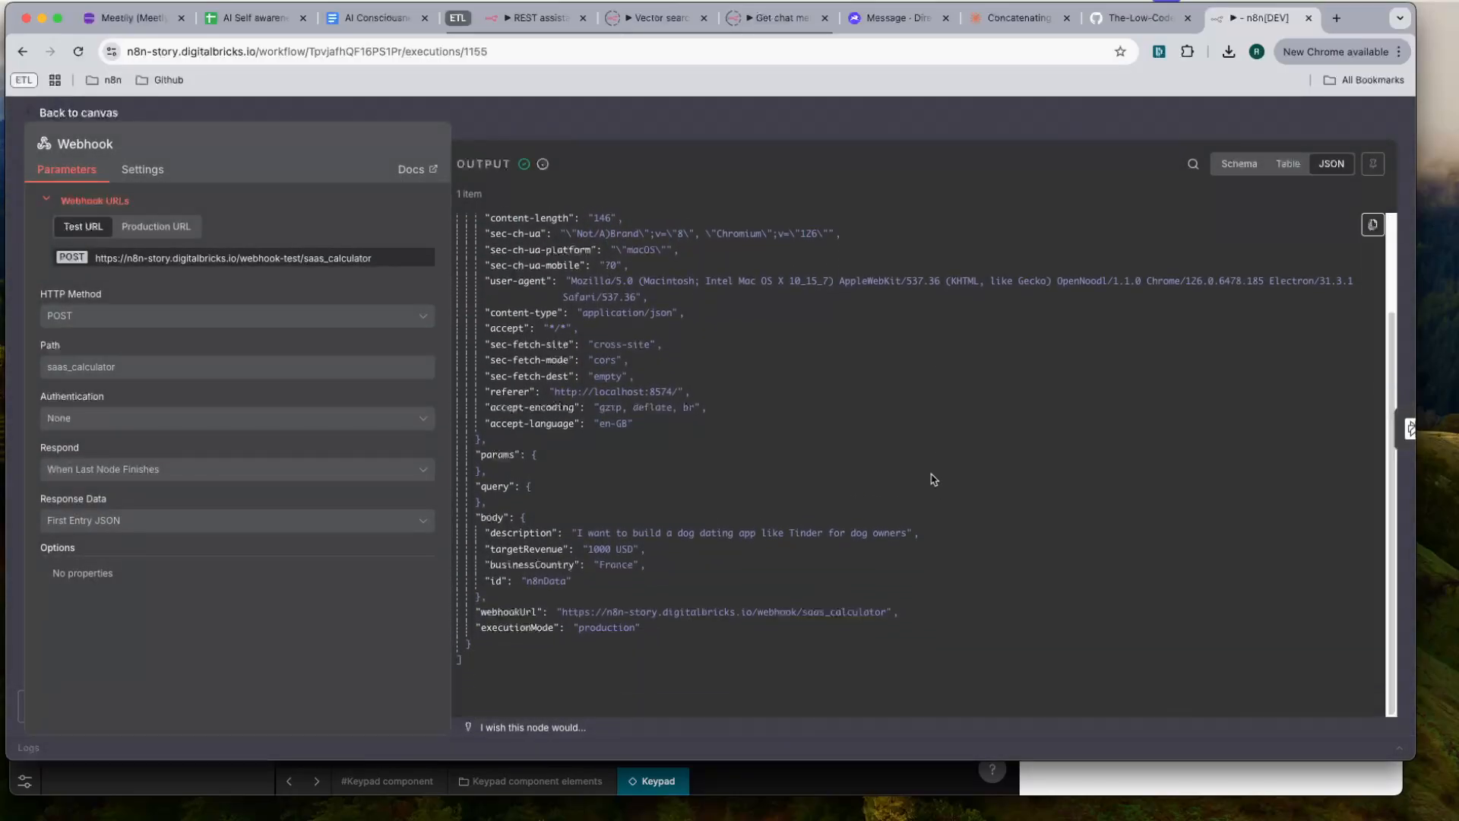
pyautogui.click(873, 124)
pyautogui.doubleClick(1065, 354)
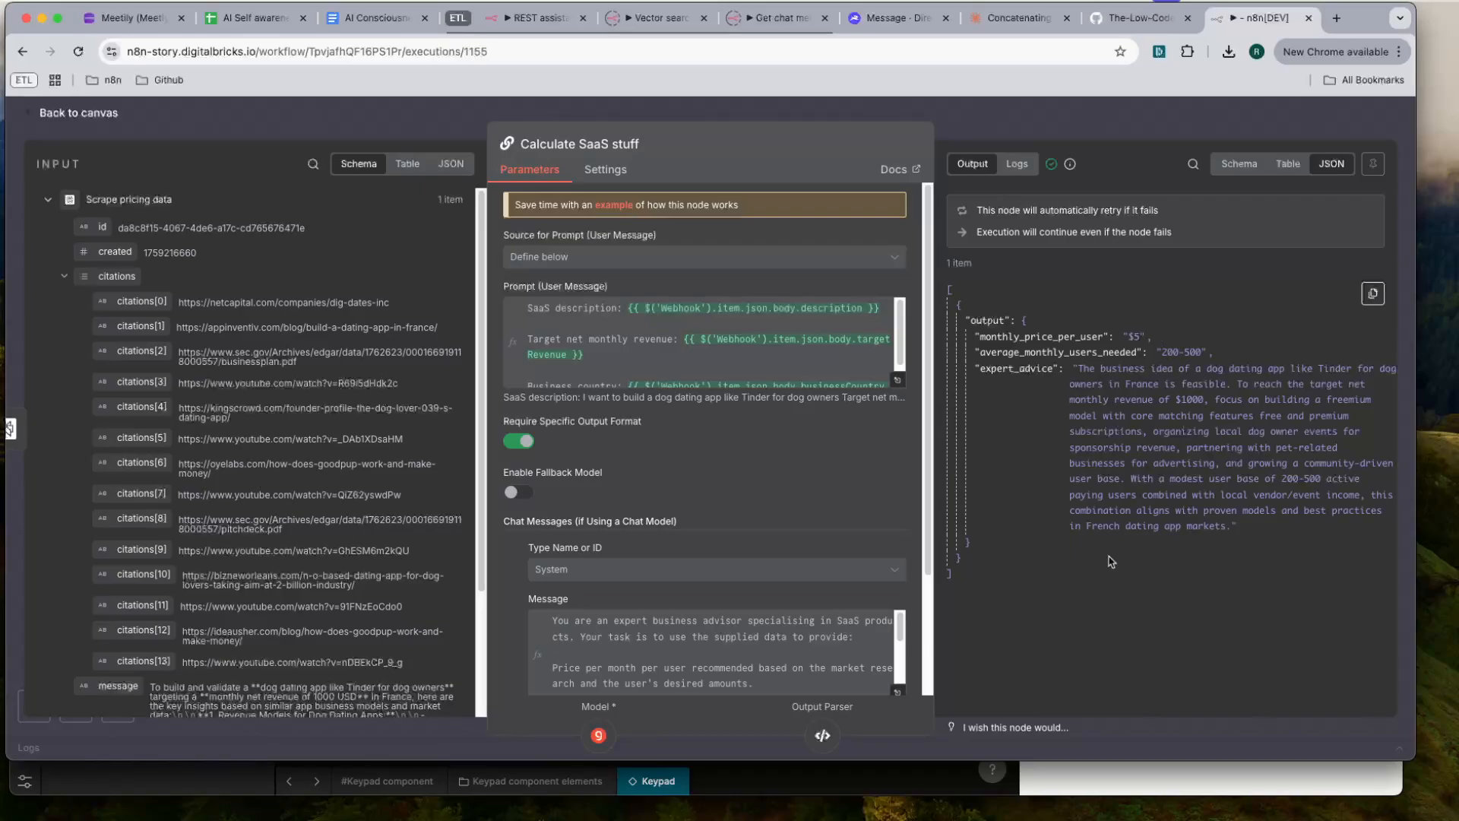
pyautogui.click(1115, 137)
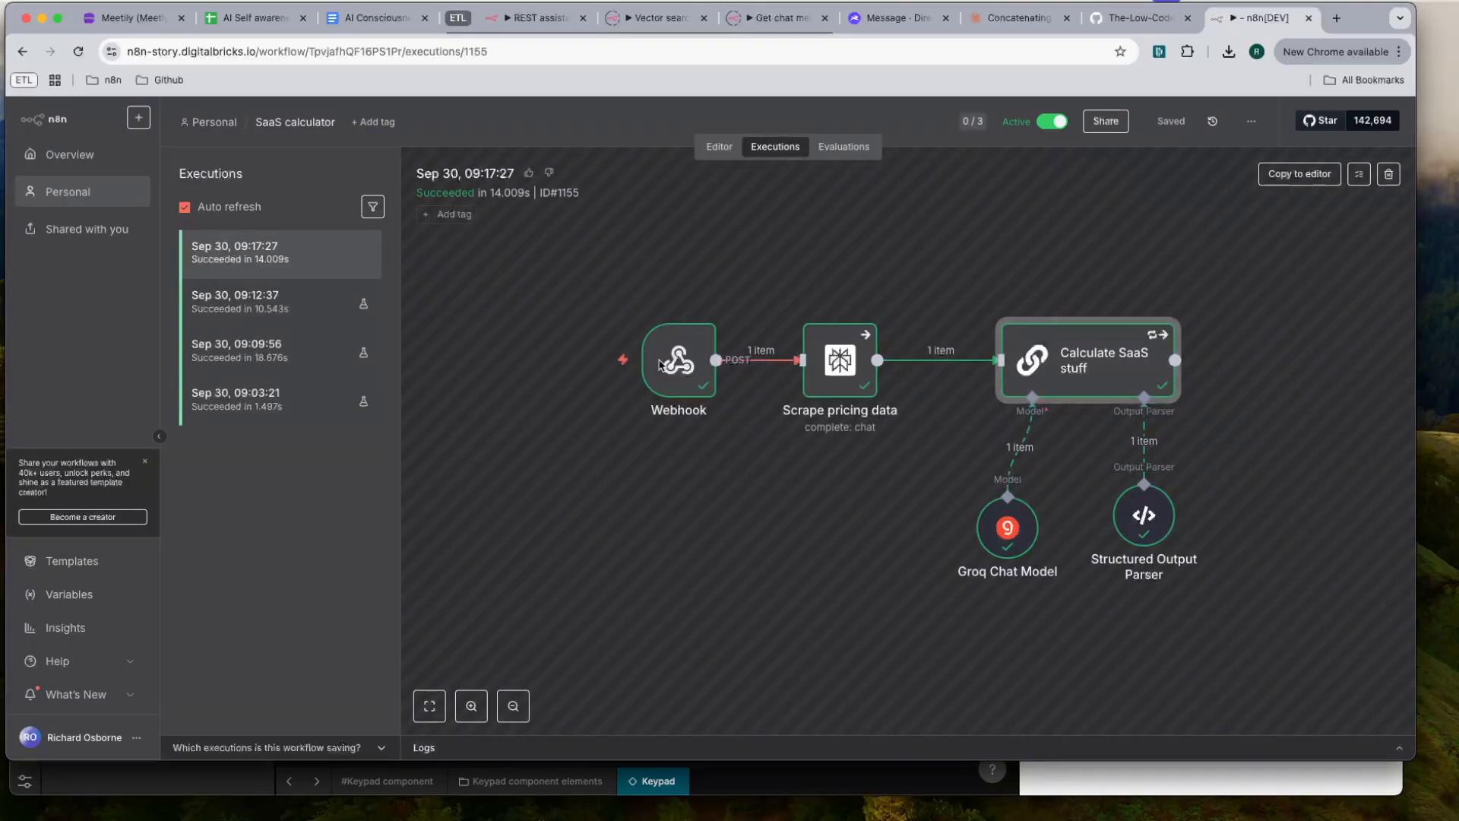
# - Copy the latest execution's data into the editor, unpinning the existing Webhook data, and save the workflow
pyautogui.click(1301, 175)
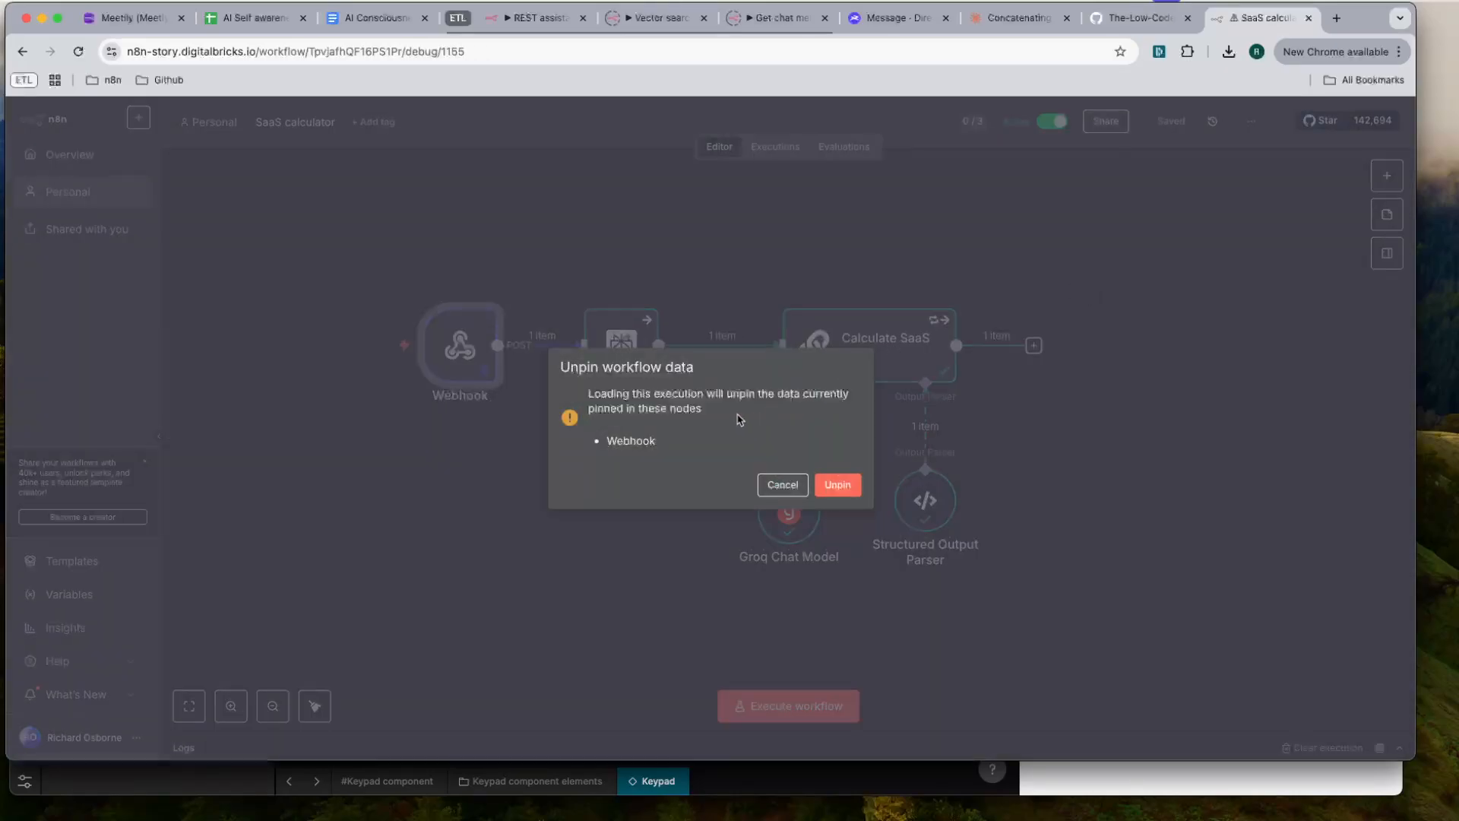
pyautogui.click(838, 485)
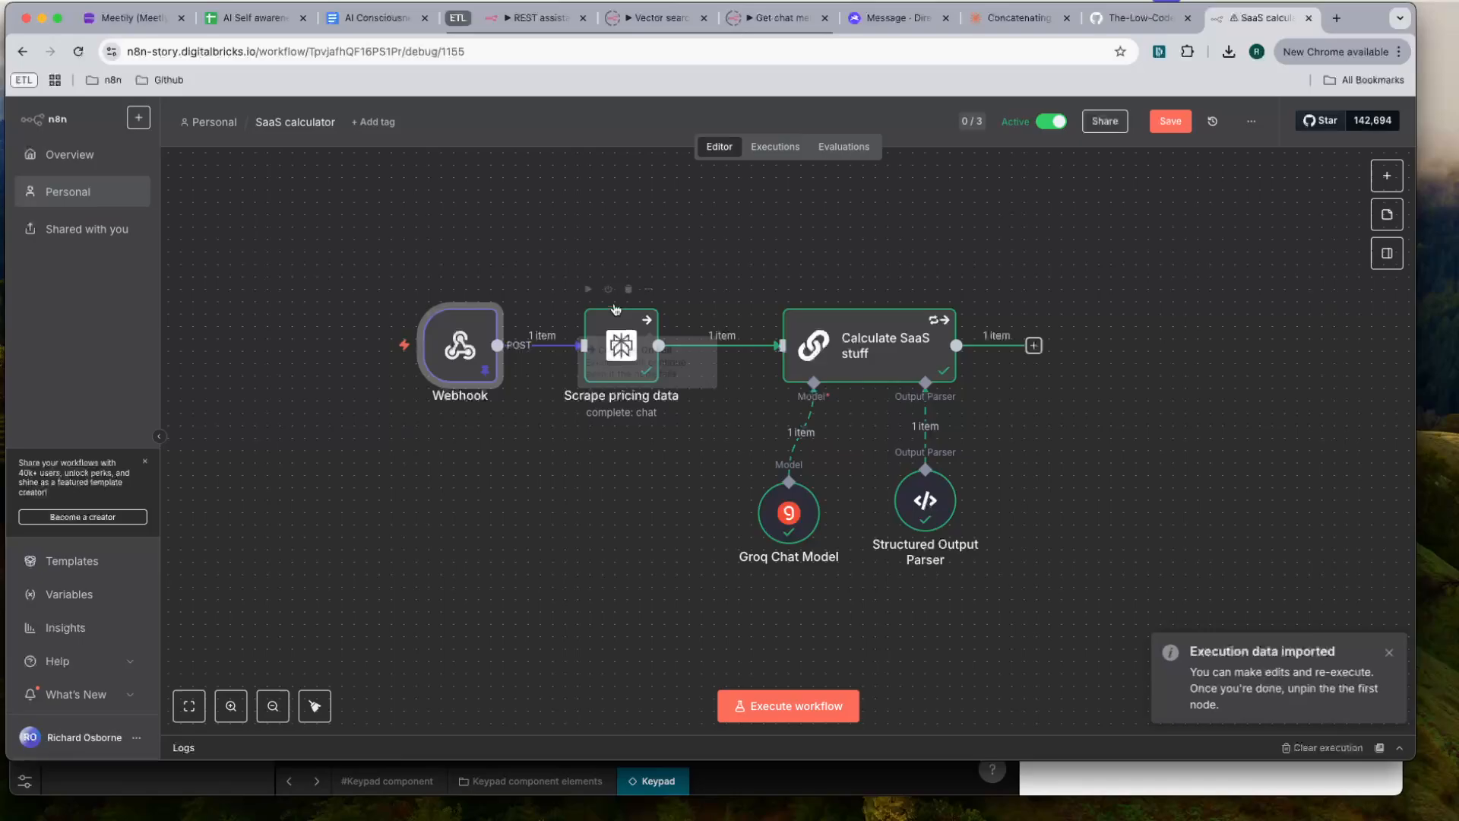
pyautogui.doubleClick(448, 352)
pyautogui.press('Escape')
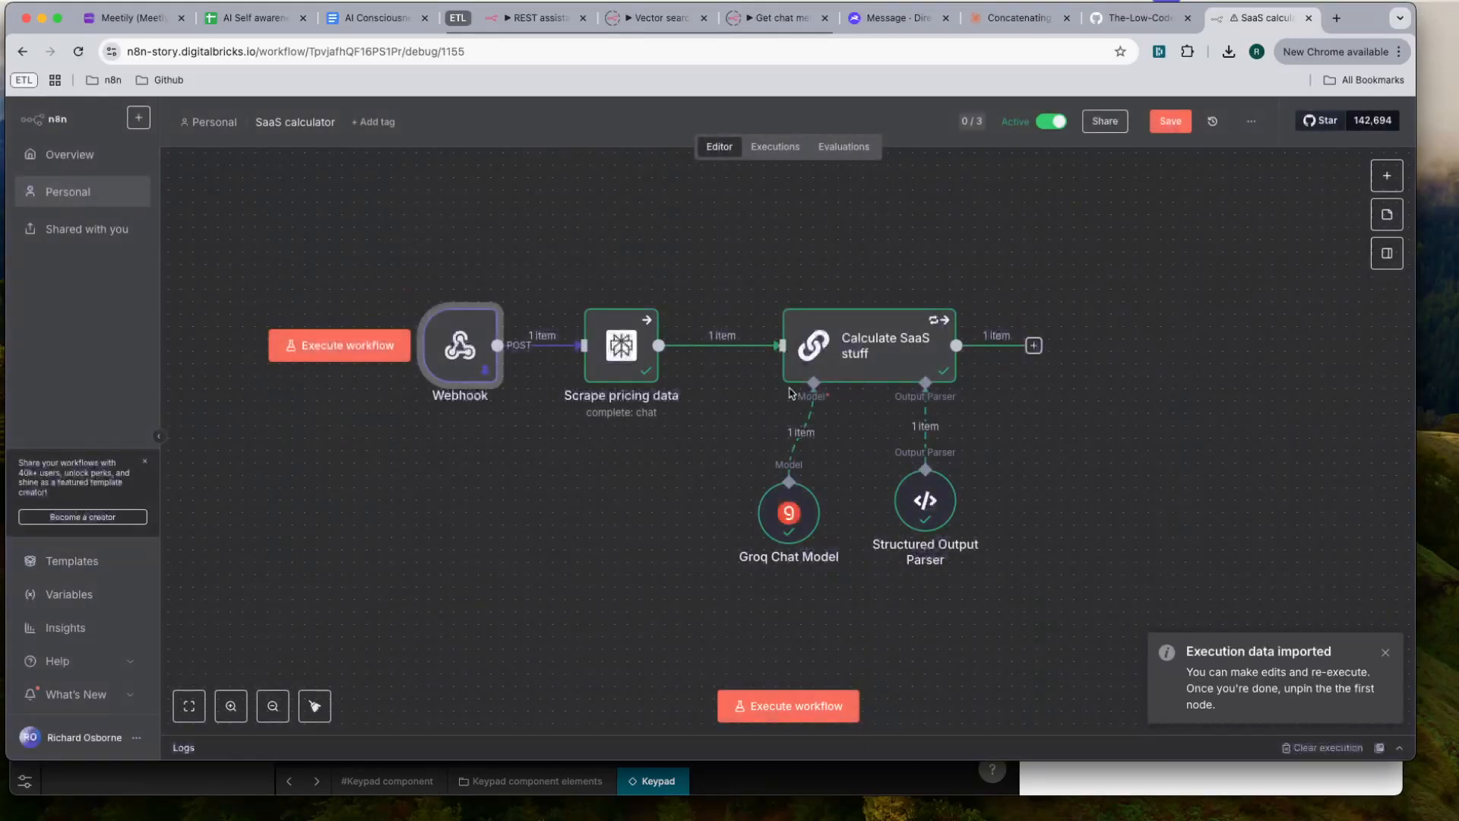
pyautogui.click(1164, 120)
# - Switch to Noodl, run the calculation from the preview form and read through the returned expert advice
pyautogui.press('super+Tab')
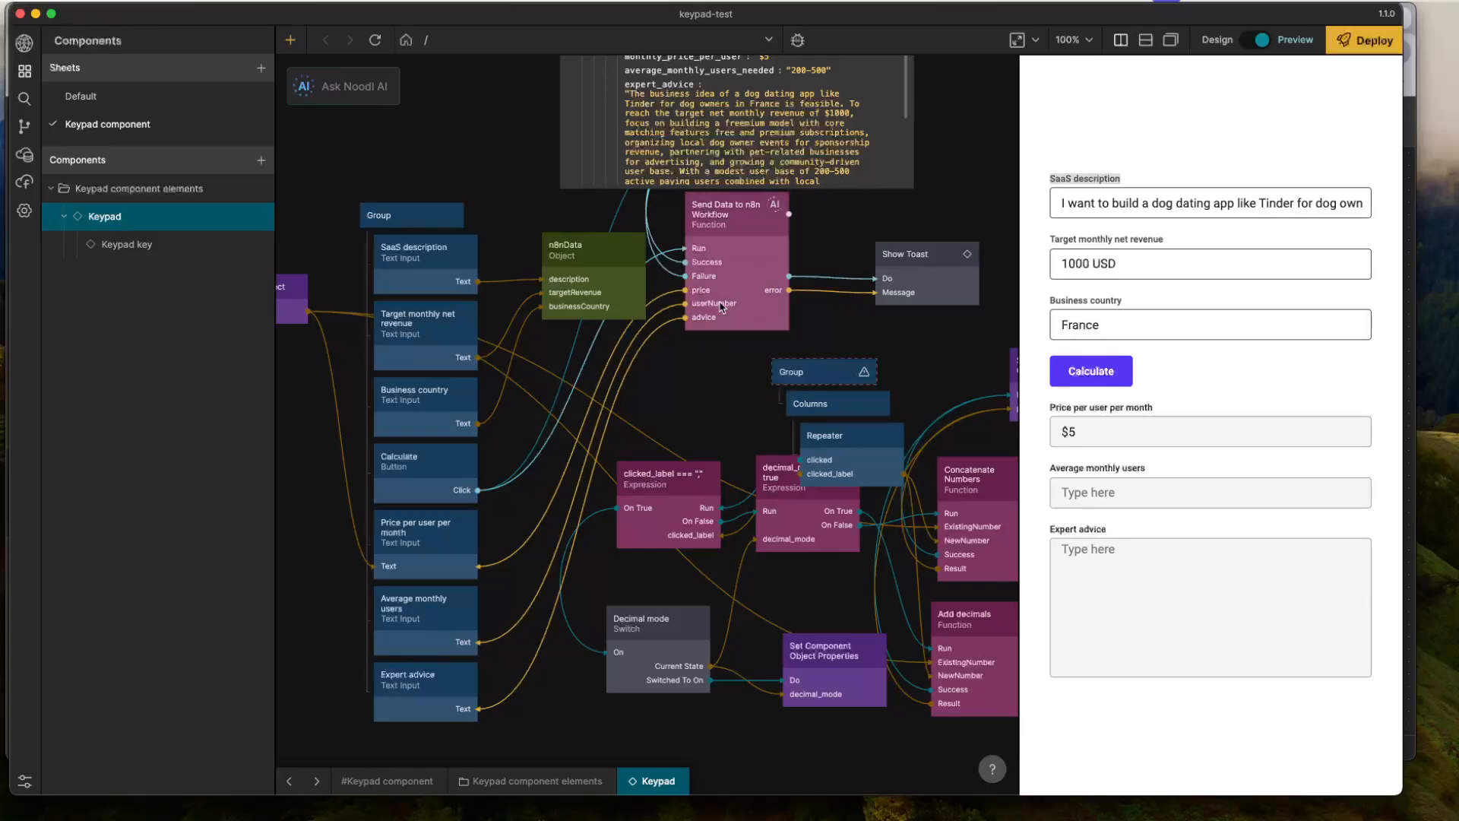
pyautogui.click(1090, 371)
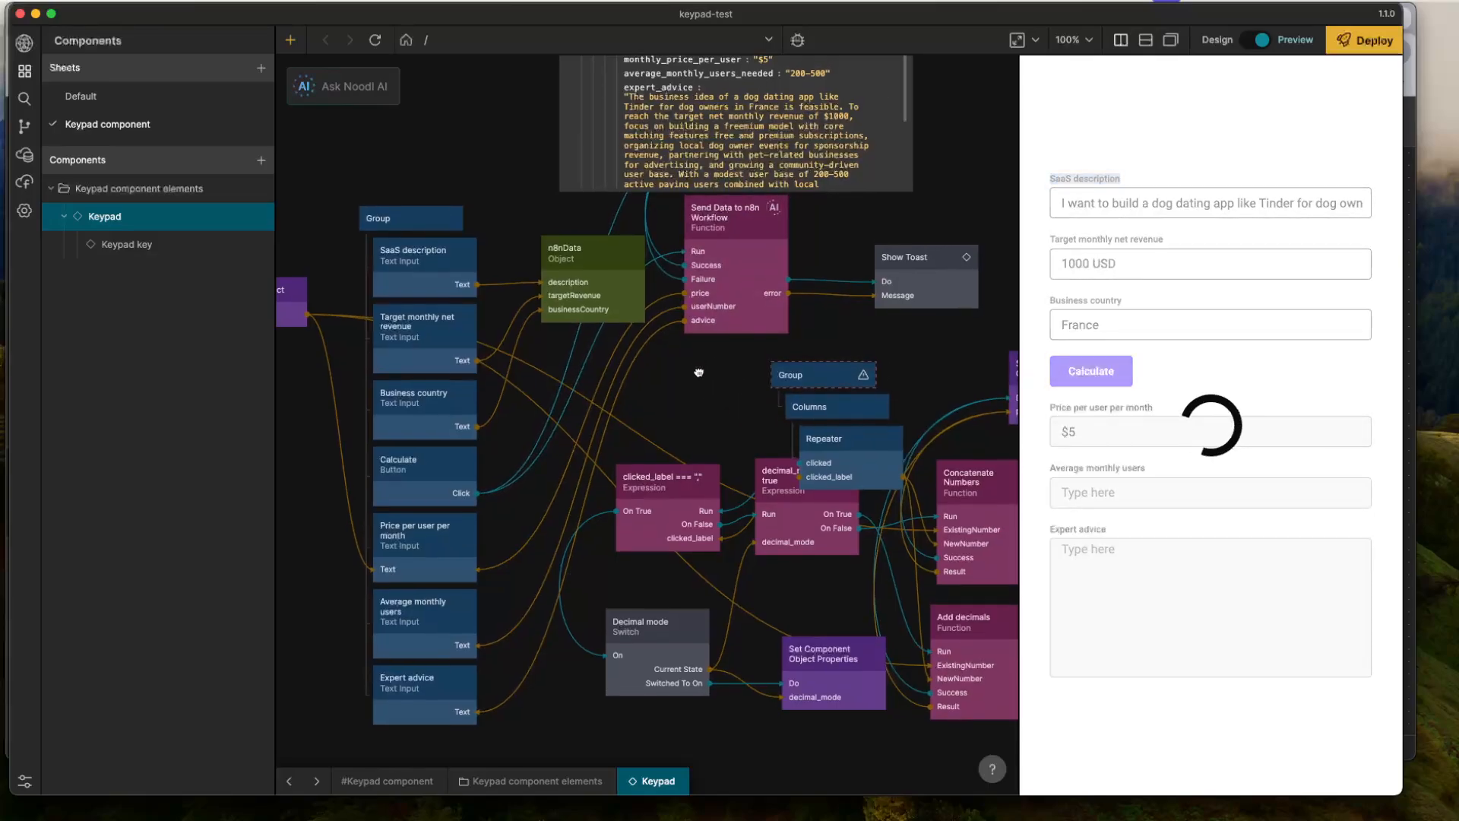
pyautogui.moveTo(699, 372); pyautogui.dragTo(735, 442)
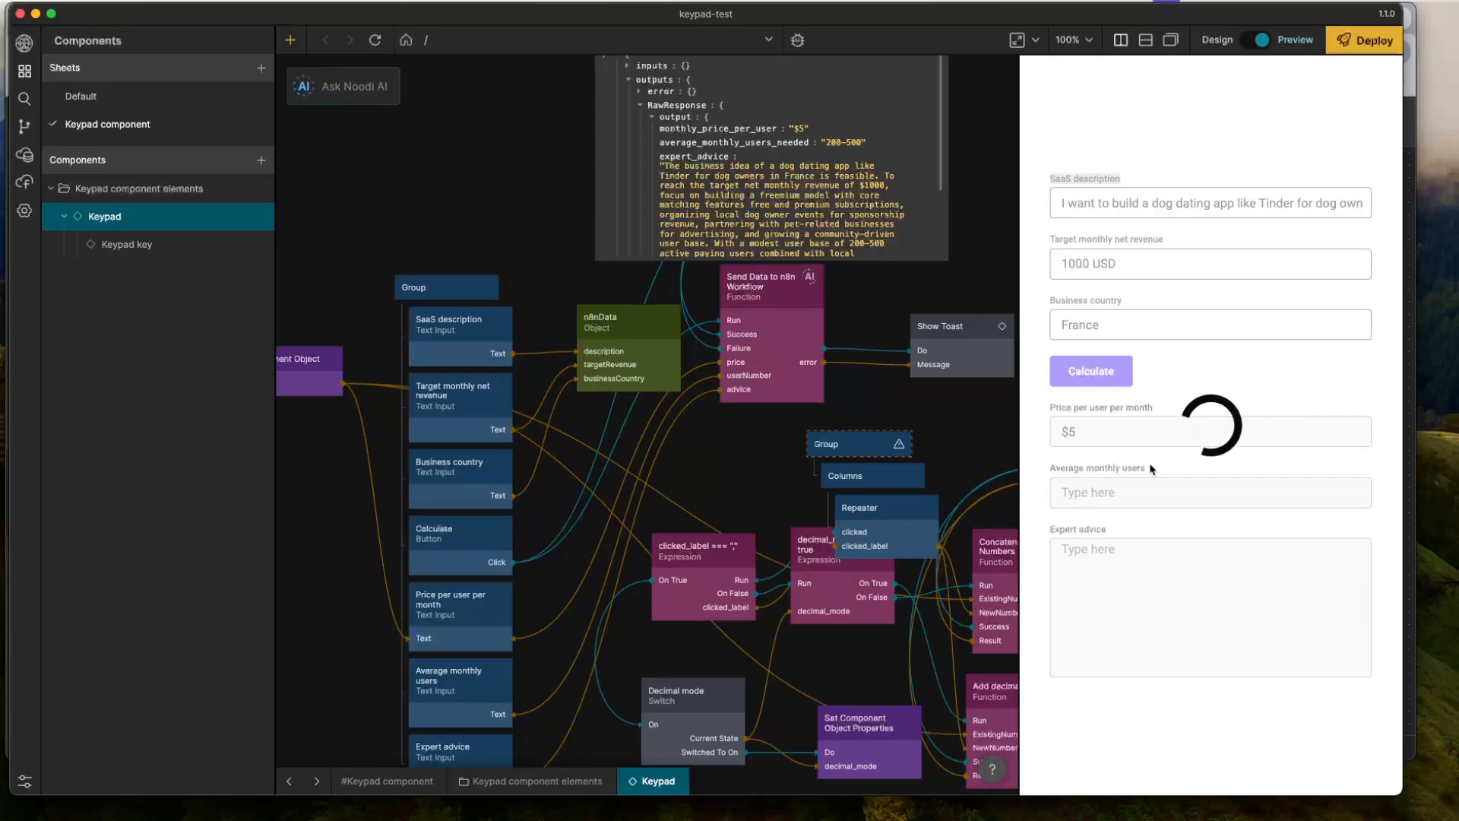
pyautogui.moveTo(730, 465); pyautogui.dragTo(688, 375)
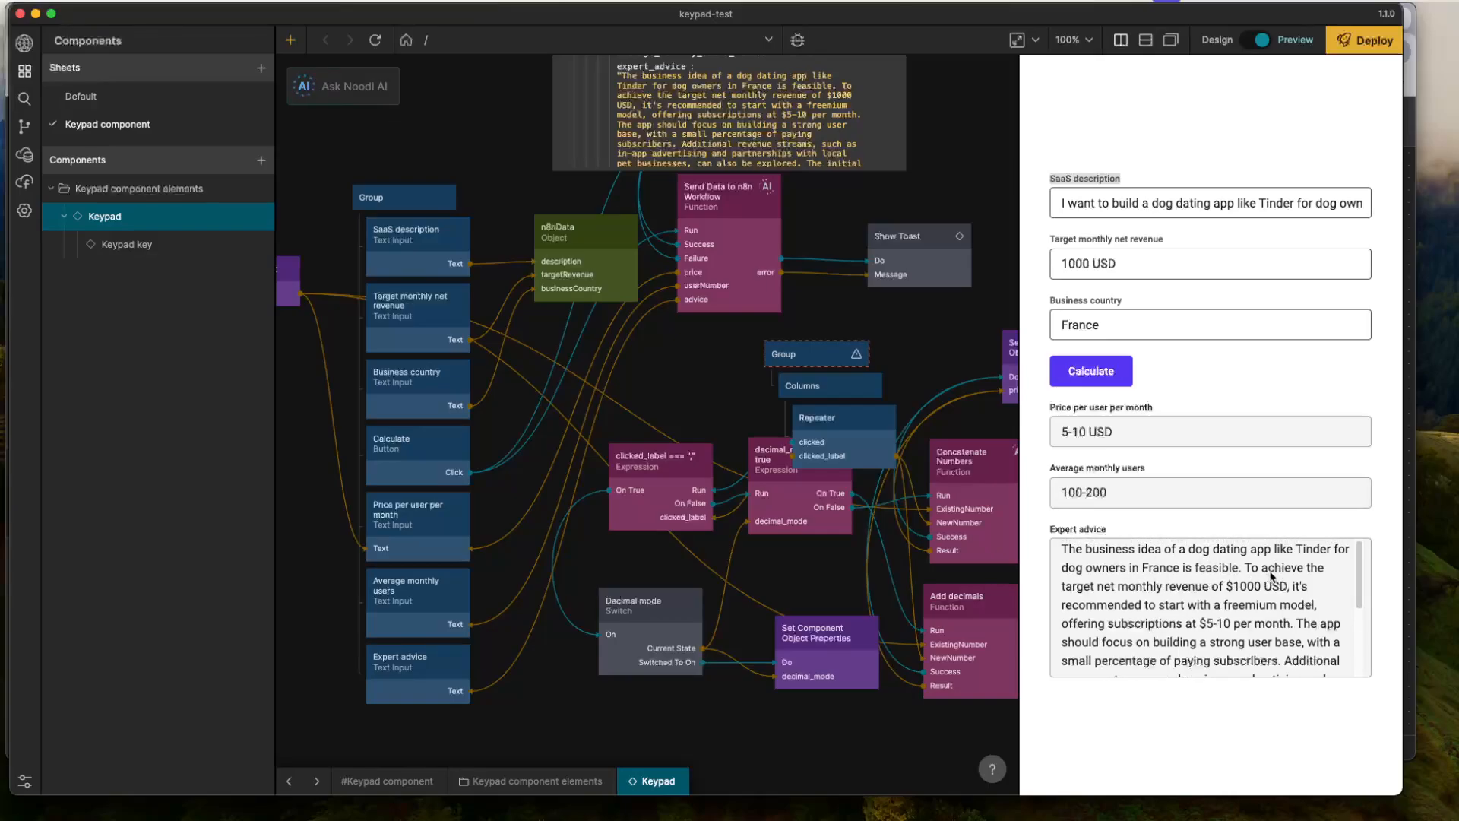
pyautogui.scroll(-2, 1144, 583)
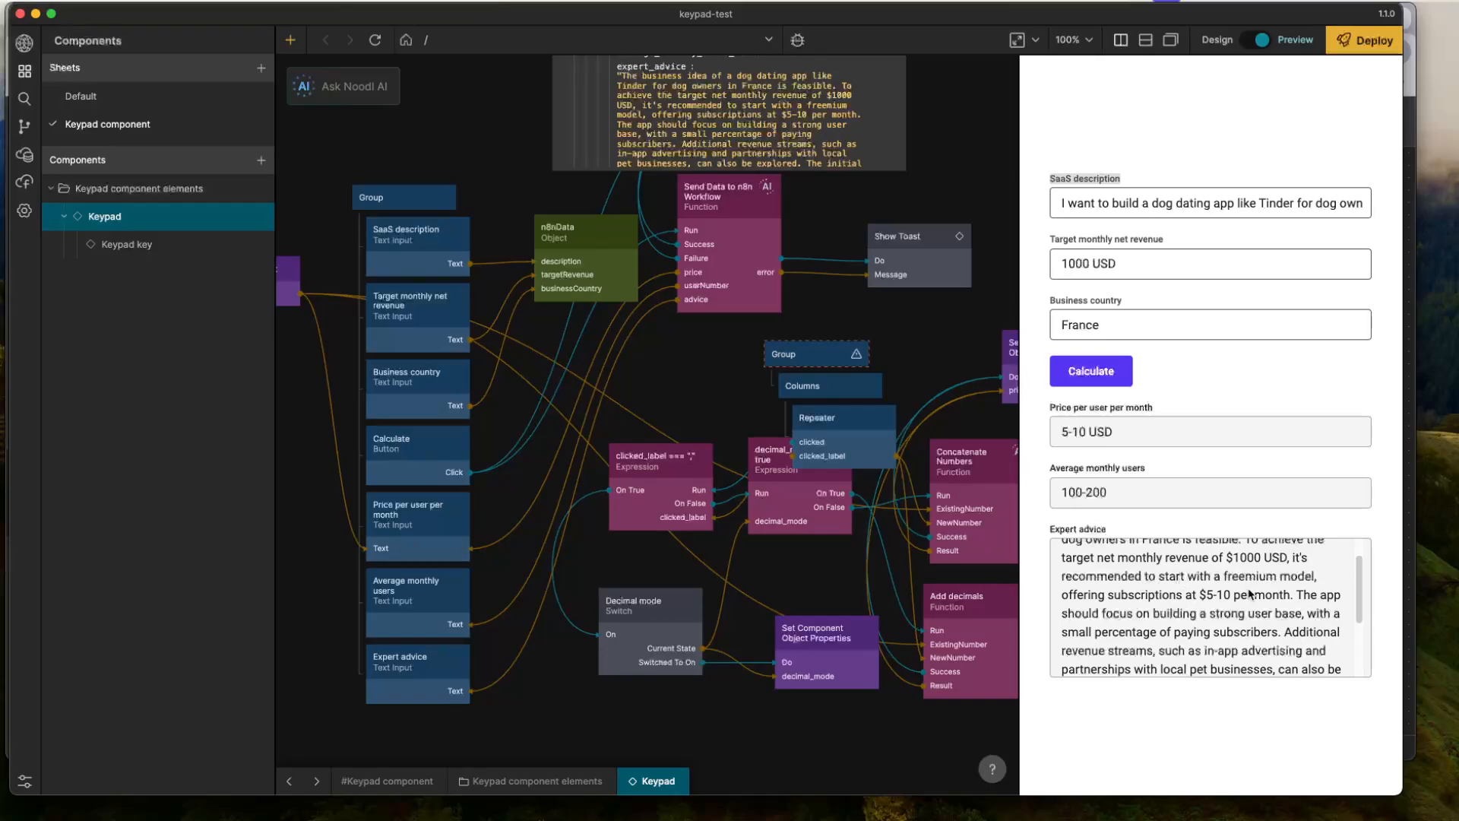
pyautogui.scroll(-1, 1155, 592)
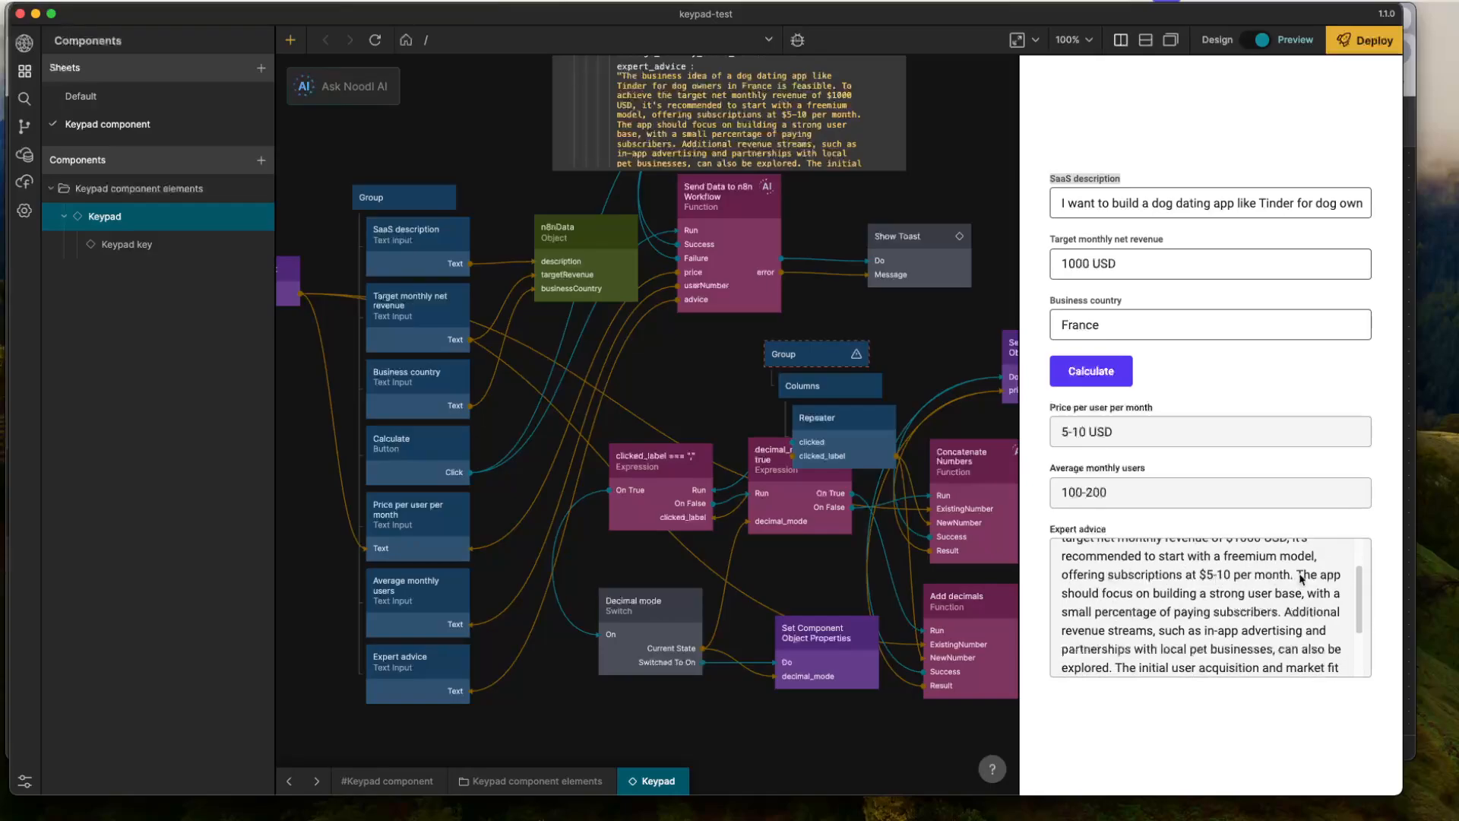
pyautogui.scroll(-1, 1301, 578)
pyautogui.scroll(-1, 1247, 578)
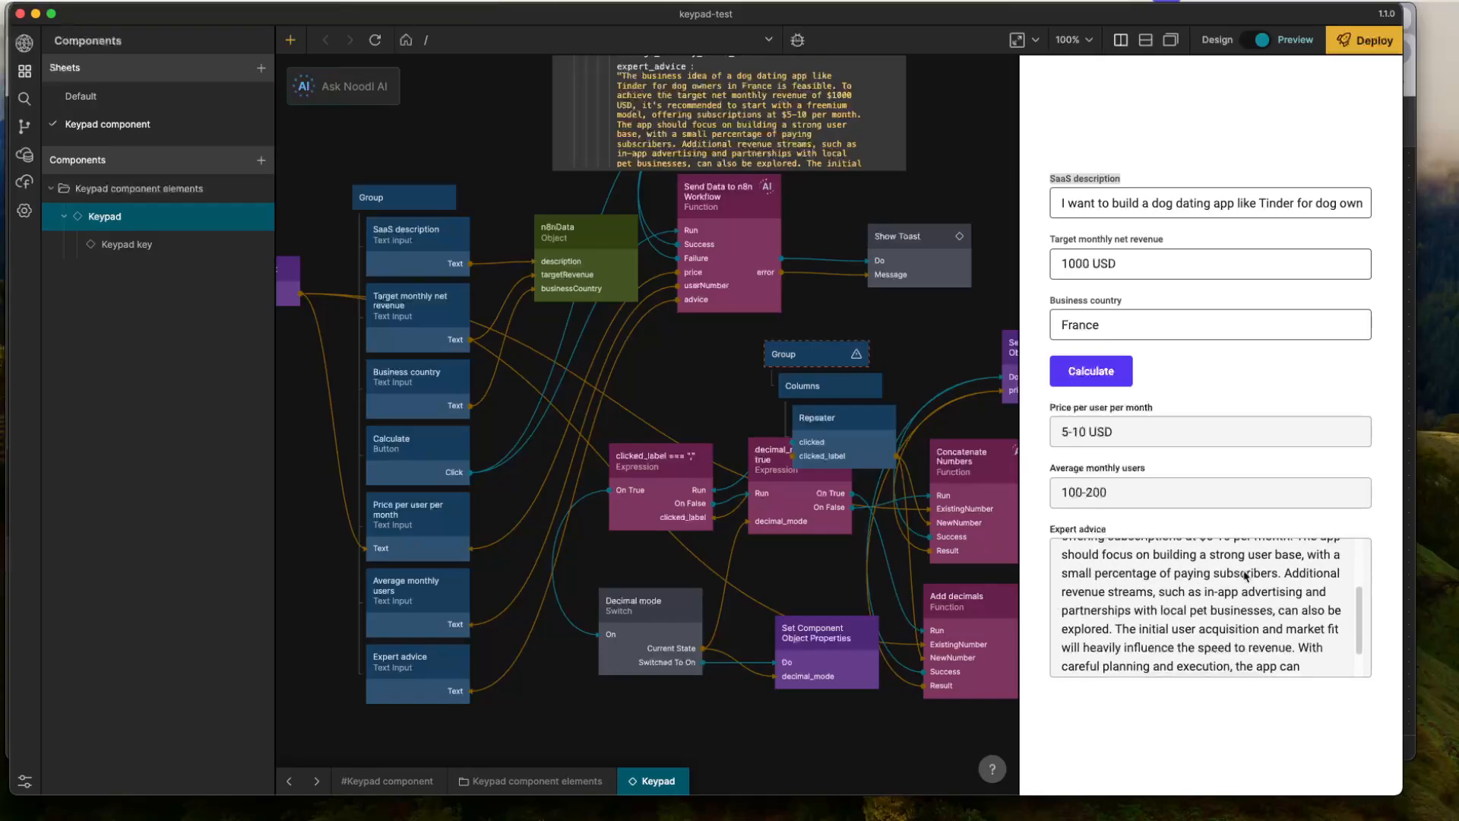
pyautogui.scroll(-1, 1083, 589)
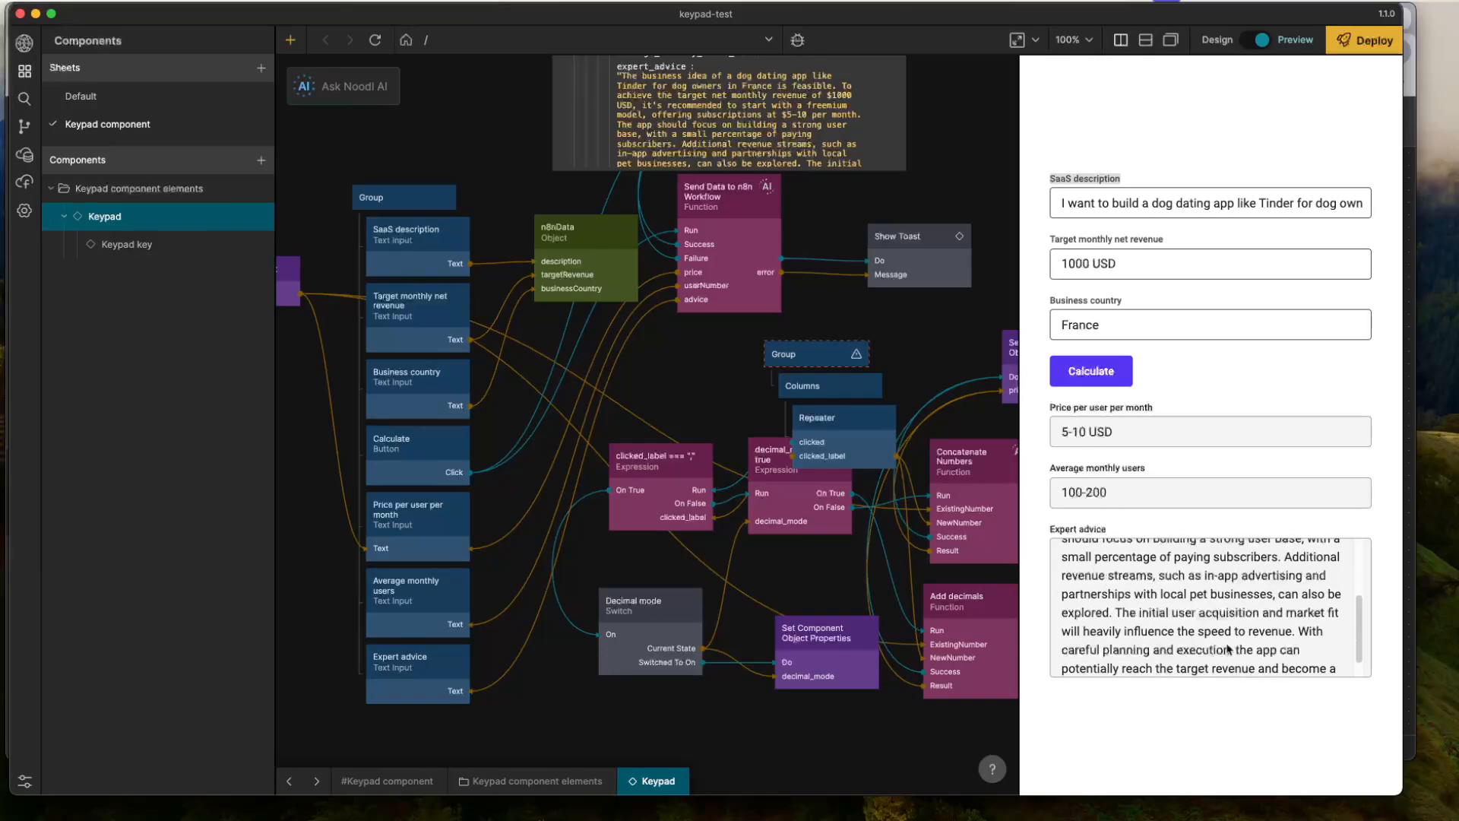
# - Switch to n8n and disconnect the Groq Chat Model from the Calculate SaaS stuff node
pyautogui.press('super+Tab')
pyautogui.click(825, 445)
pyautogui.moveTo(792, 526)
pyautogui.mouseDown()
pyautogui.moveTo(742, 513)
pyautogui.moveTo(805, 514)
pyautogui.mouseUp()
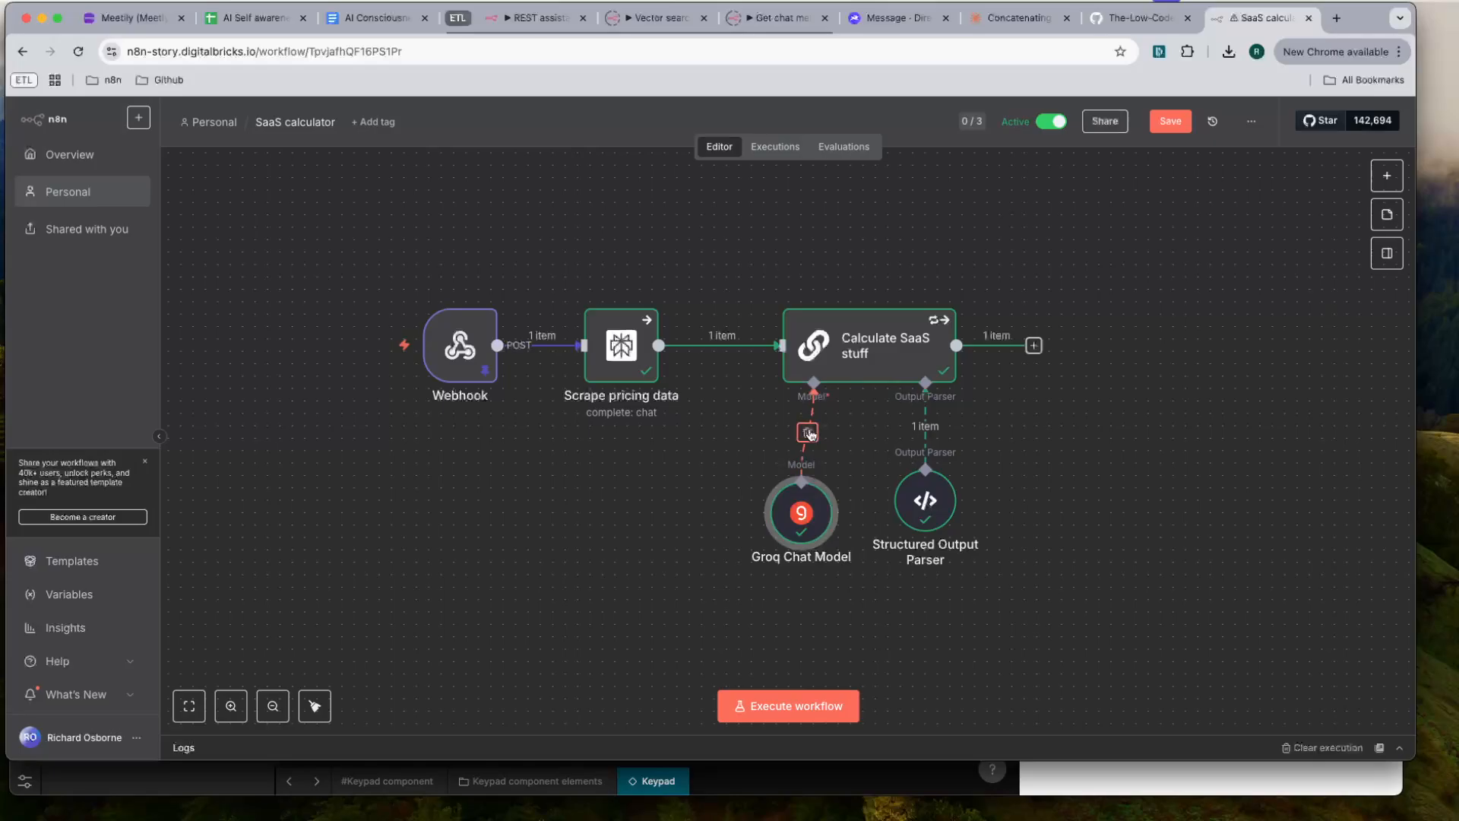
pyautogui.click(810, 434)
# - Browse the language models that can be attached to the Calculate SaaS stuff node's model input
pyautogui.click(813, 433)
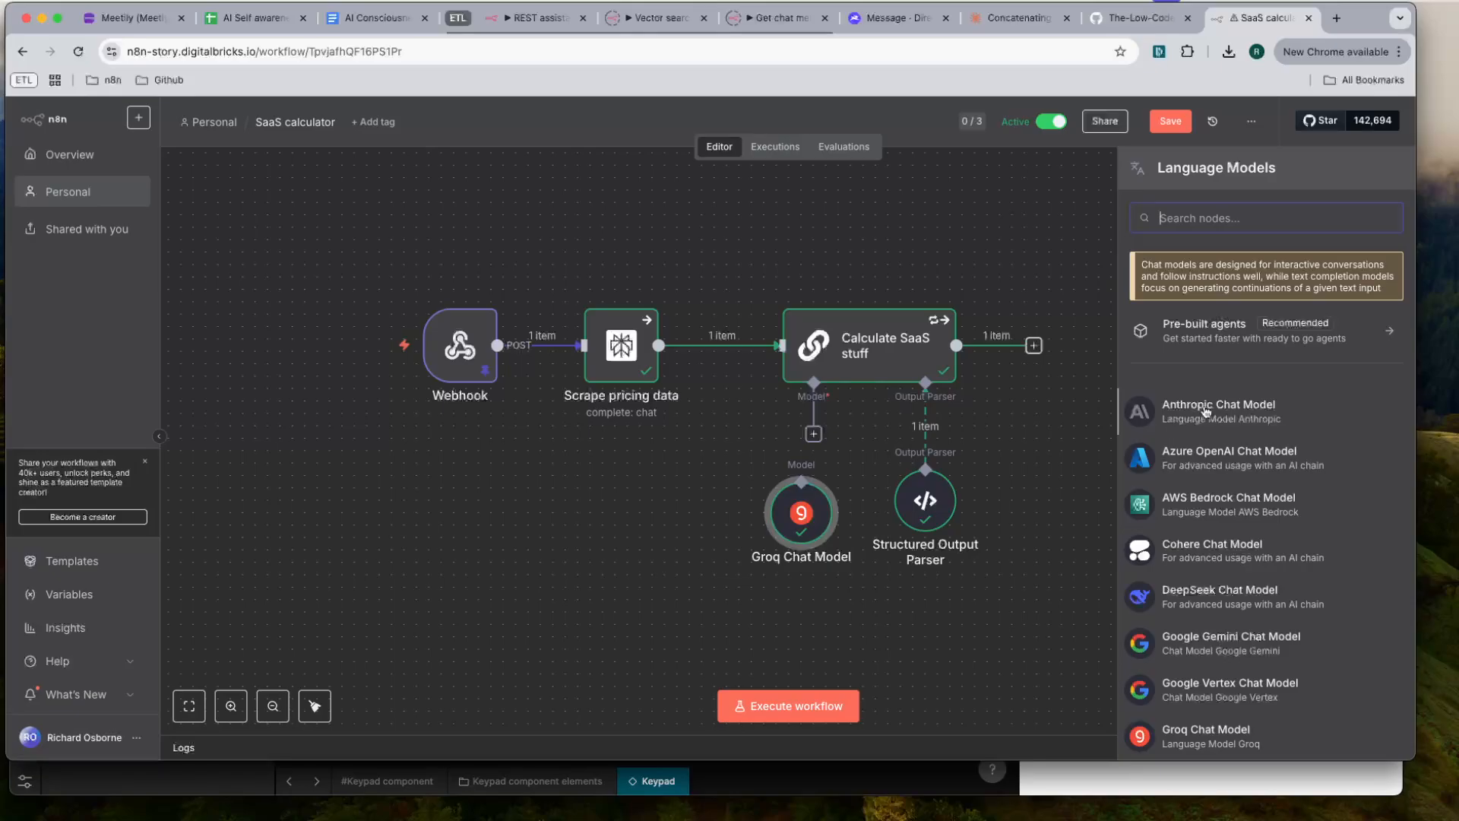
pyautogui.scroll(-1, 1205, 403)
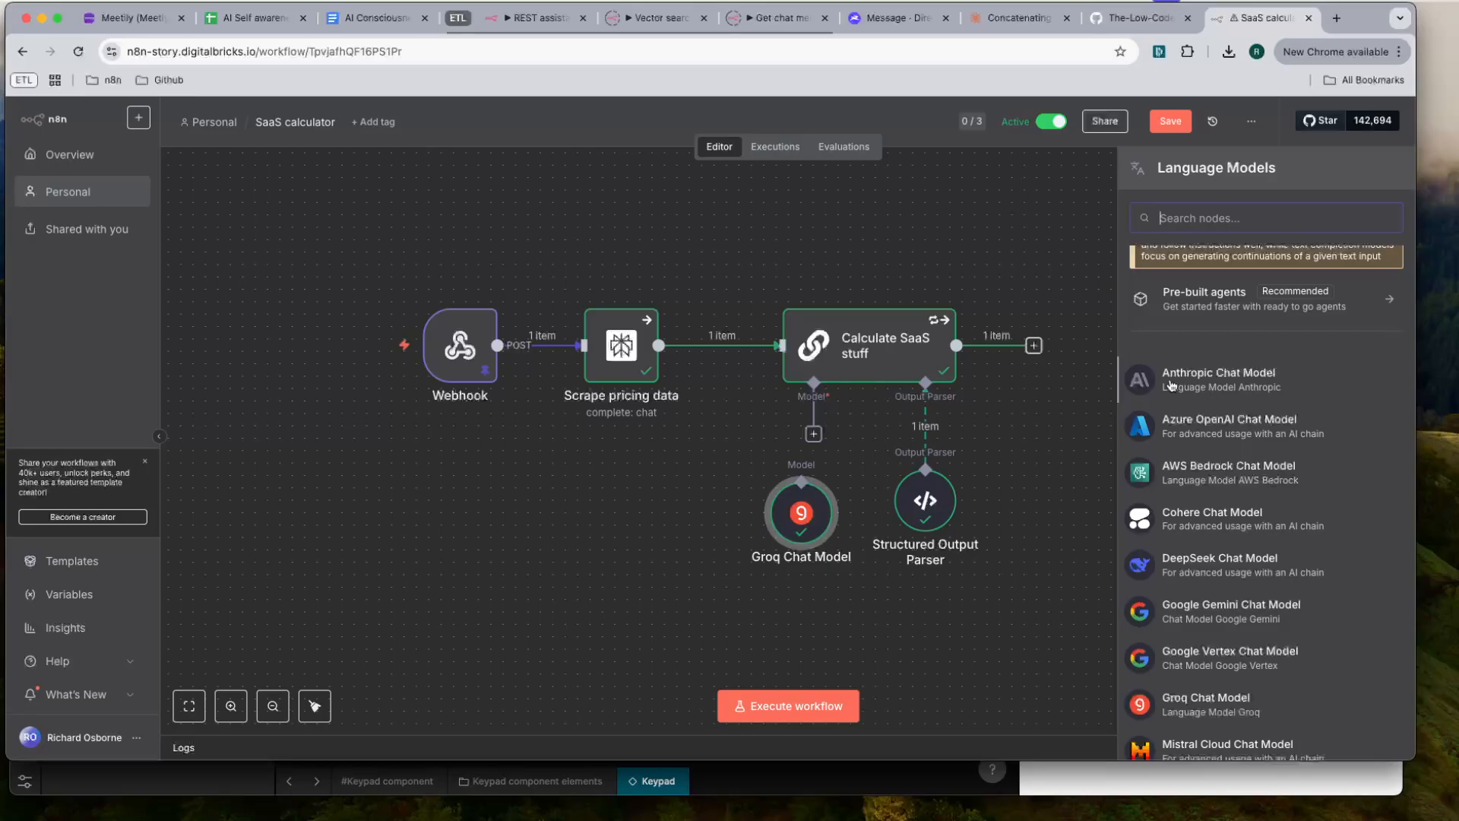
pyautogui.scroll(-3, 1175, 384)
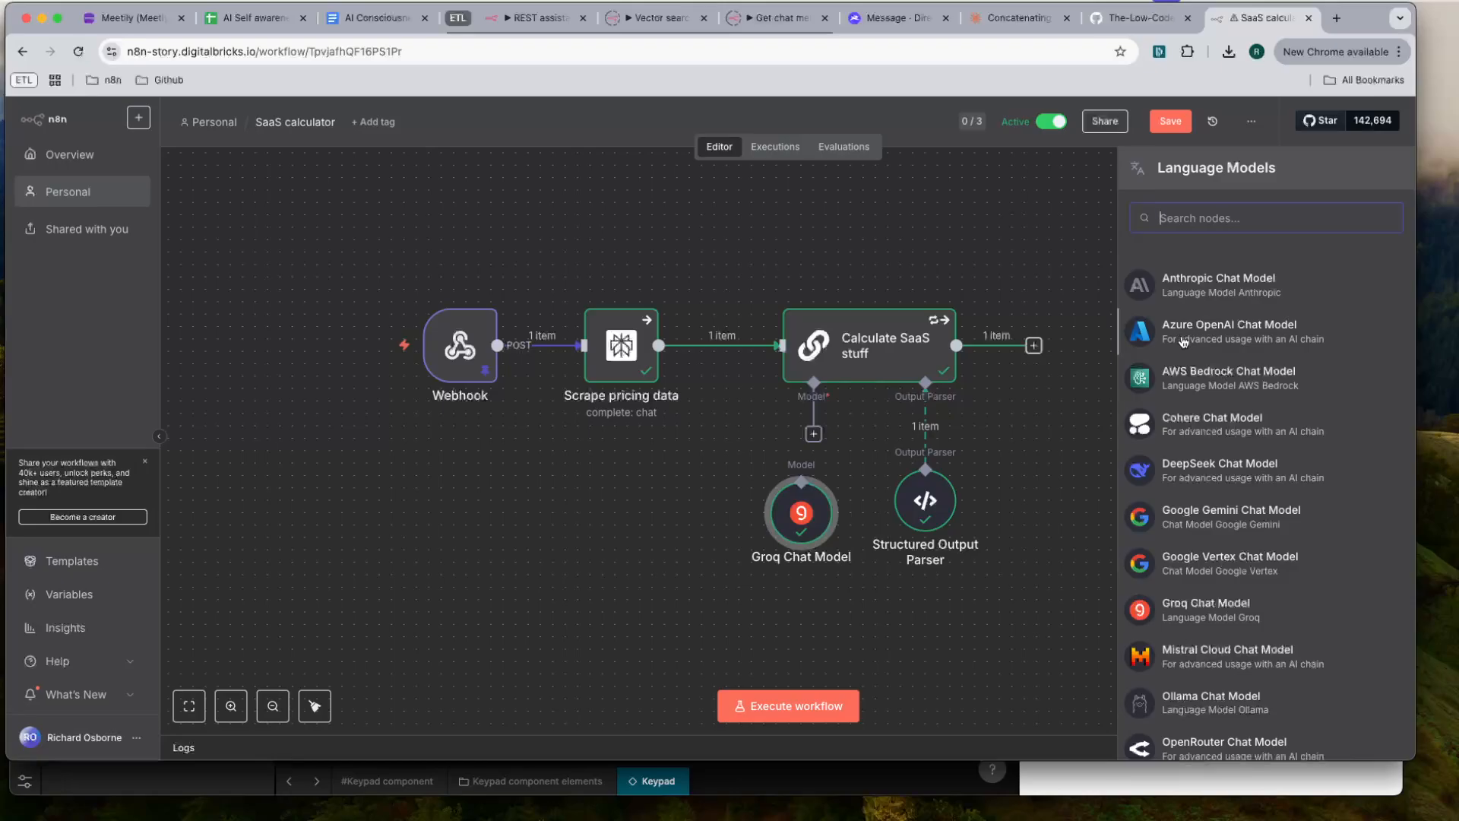
pyautogui.scroll(-1, 1193, 415)
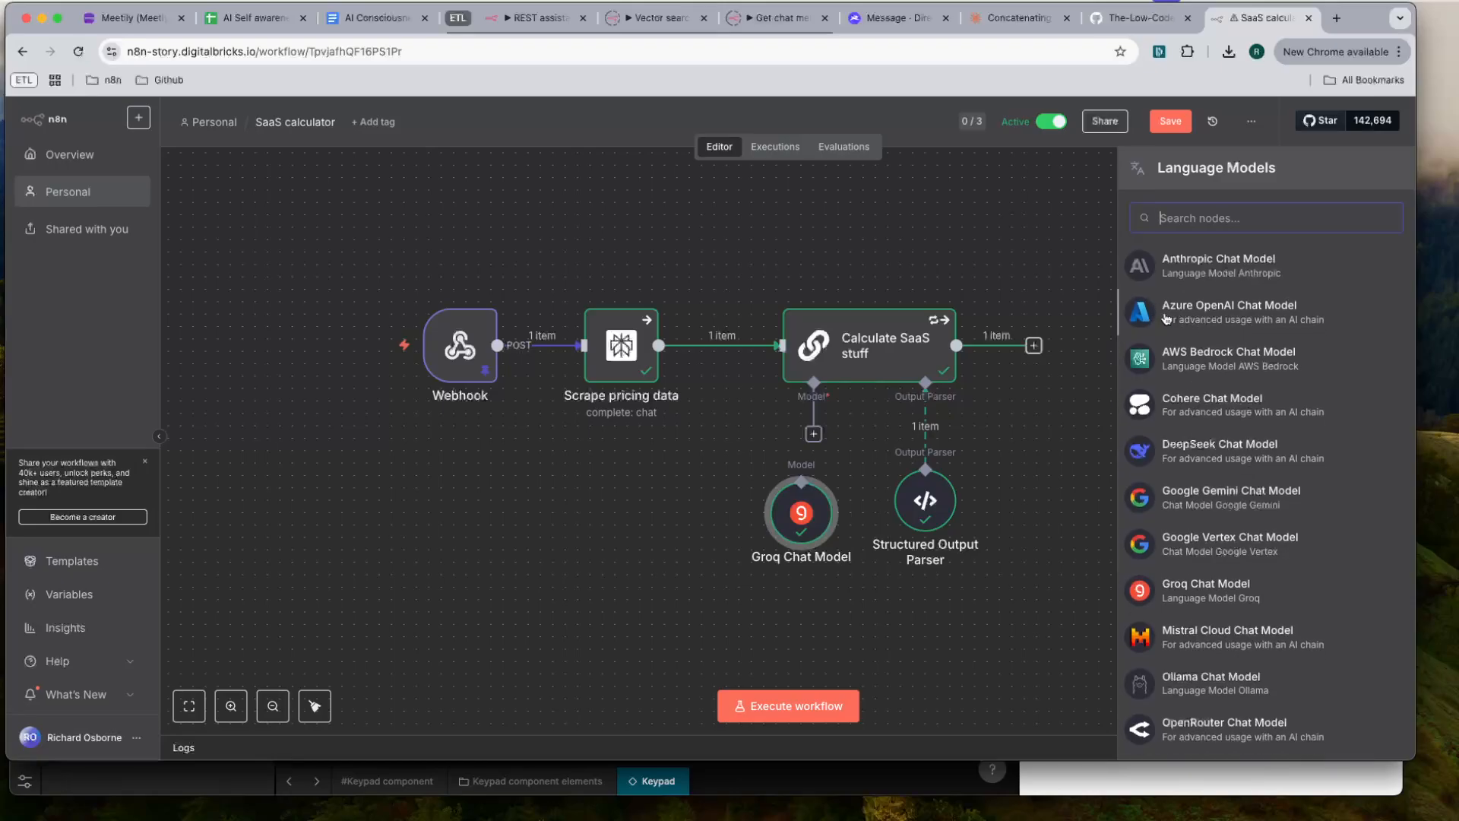
pyautogui.scroll(-2, 1200, 420)
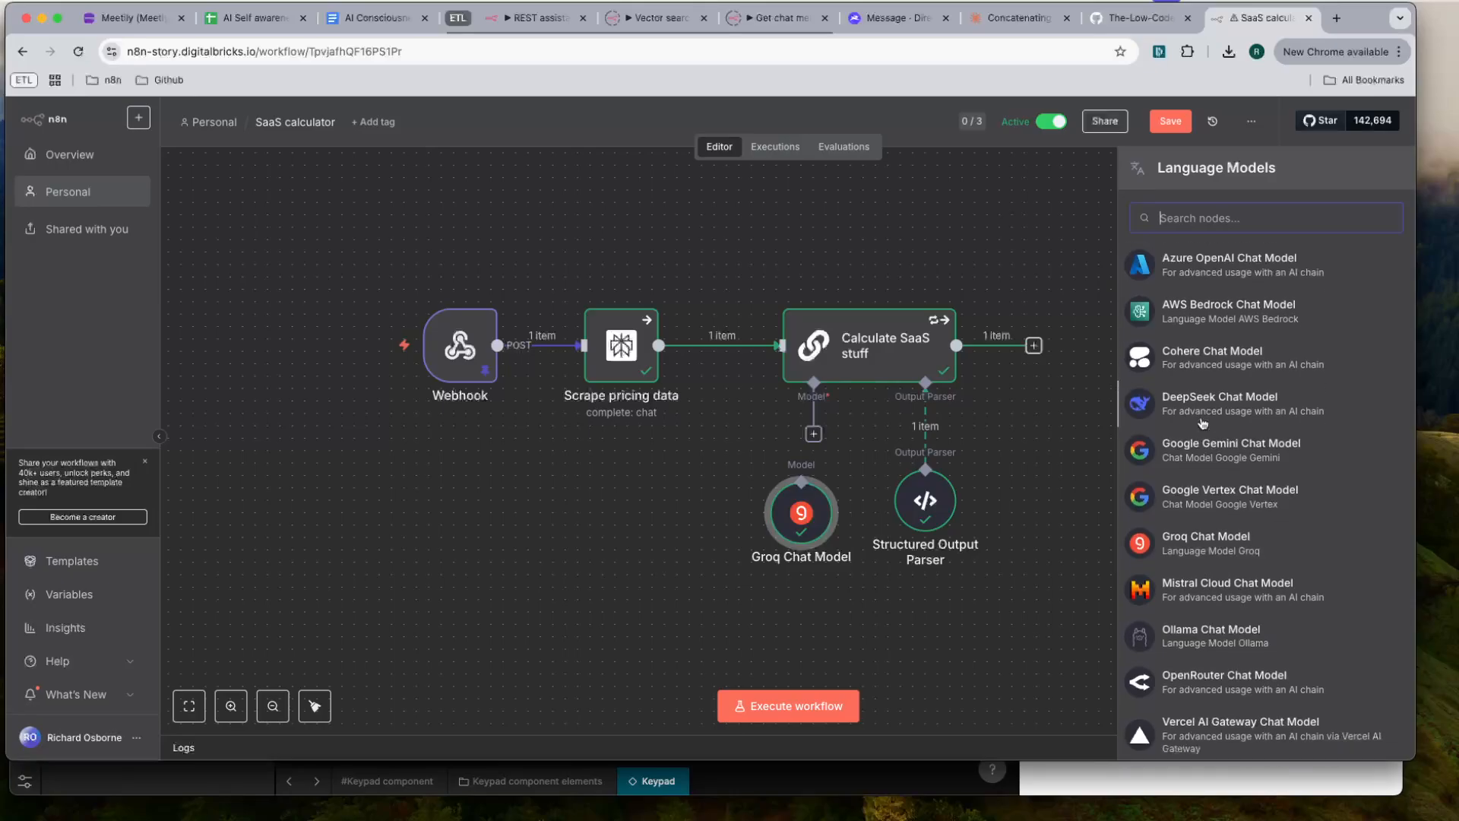
pyautogui.scroll(-2, 1202, 423)
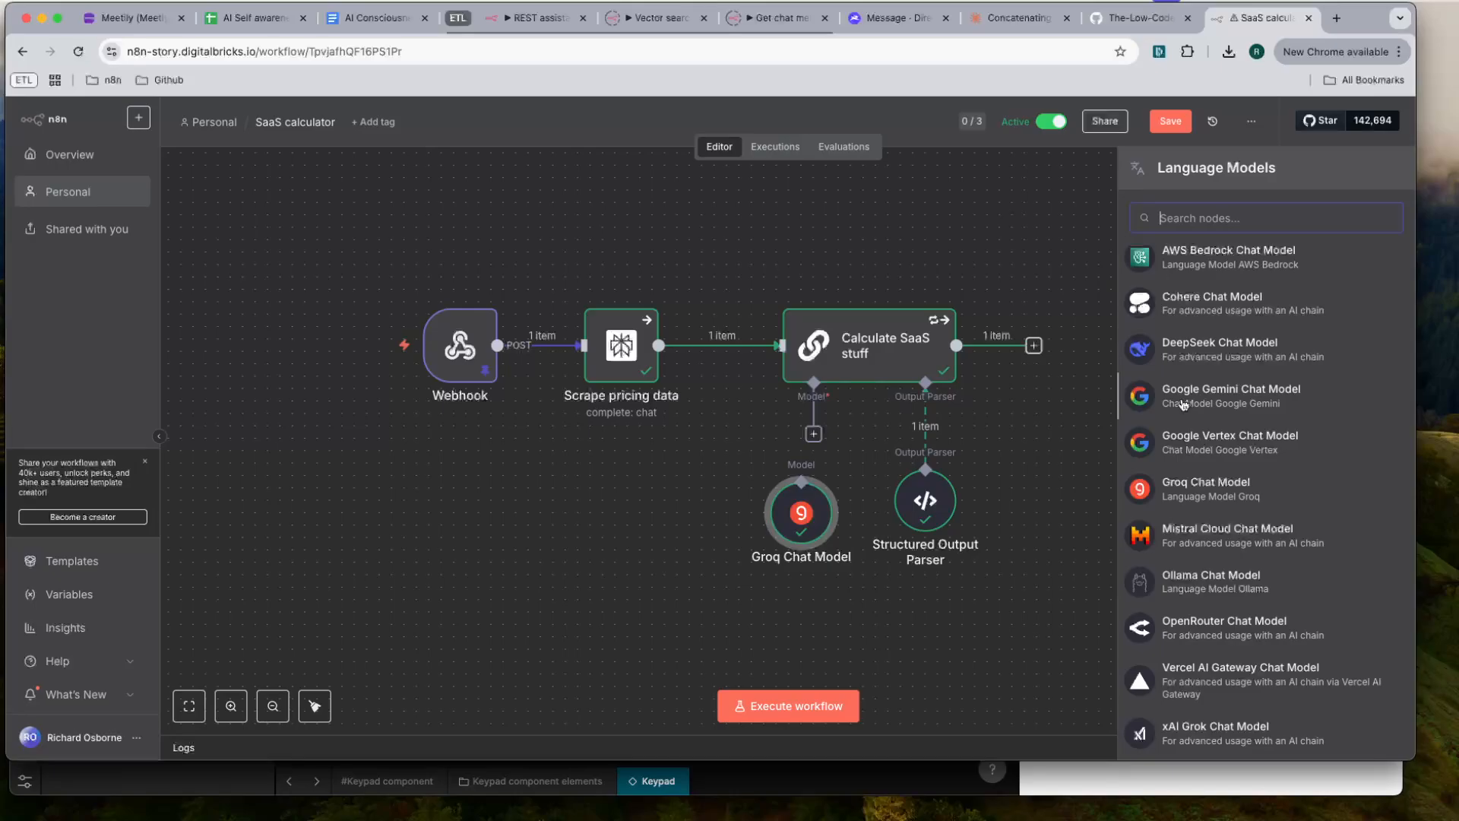
pyautogui.scroll(-1, 1181, 425)
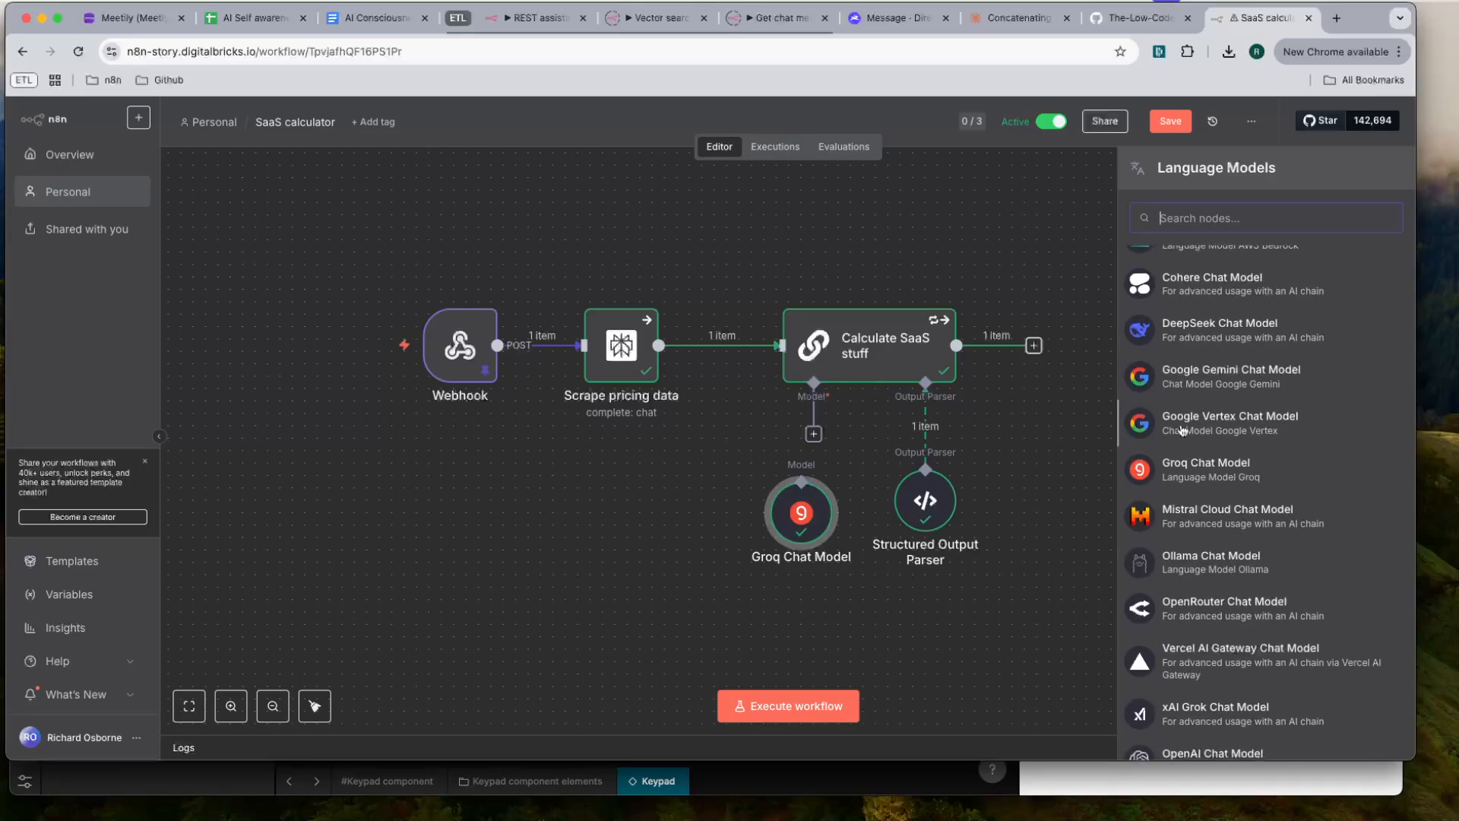
pyautogui.scroll(-1, 1182, 430)
pyautogui.scroll(-1, 1201, 446)
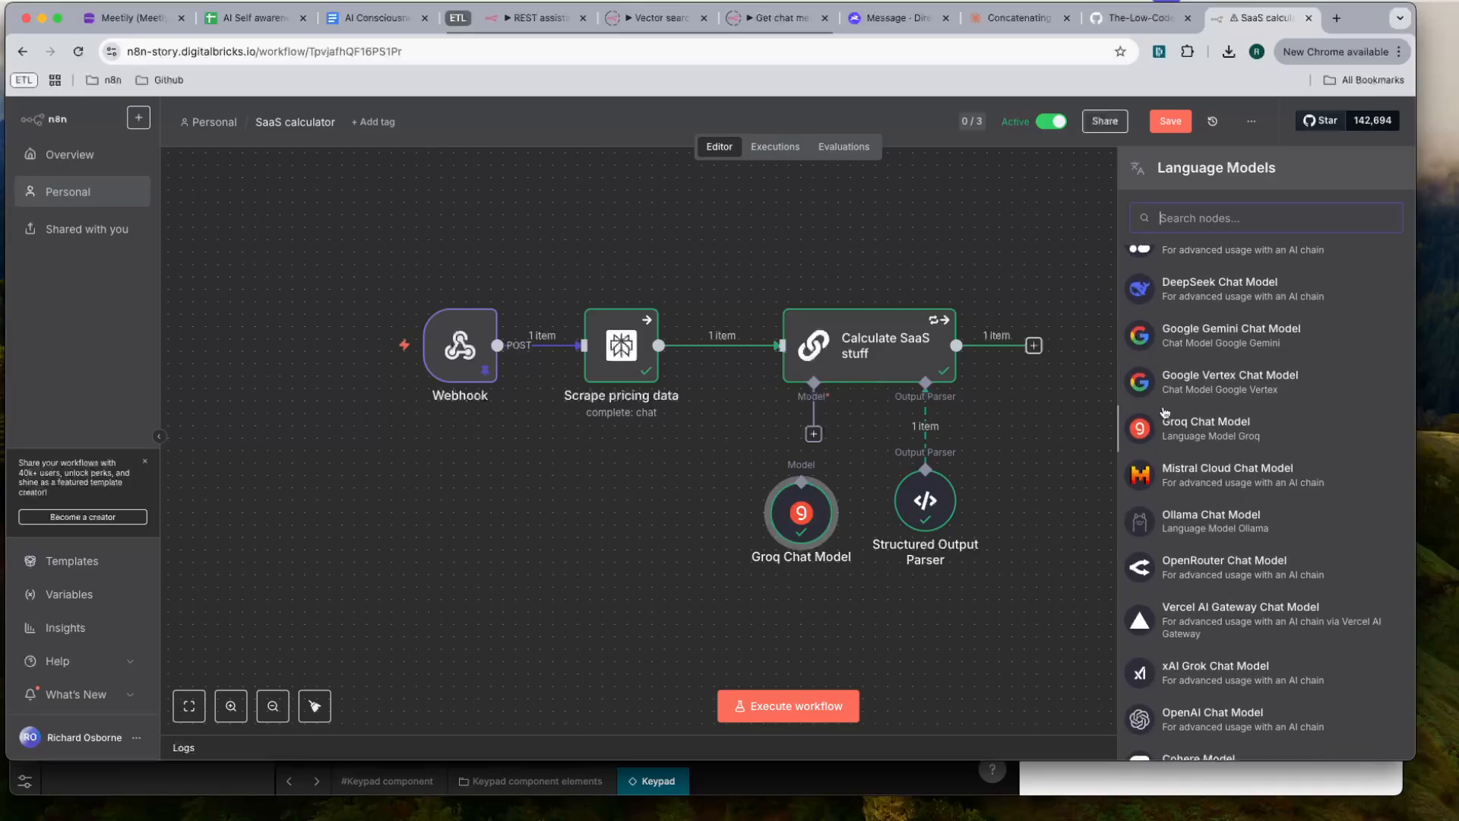
pyautogui.scroll(-5, 1164, 413)
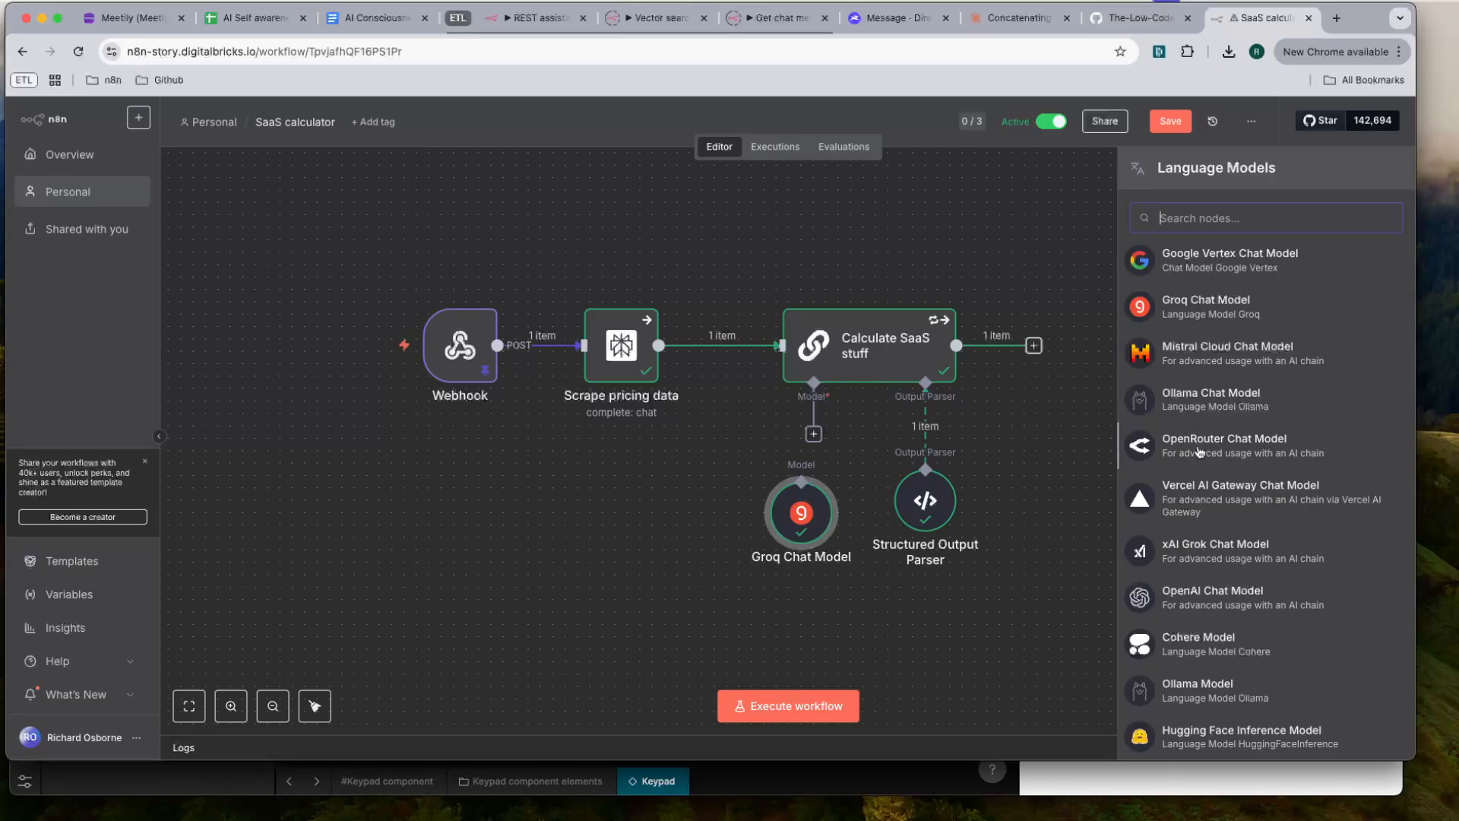
# - Look through the full list of available language models, from Anthropic Chat Model down to Model Selector, and close the list
pyautogui.scroll(-1, 1227, 573)
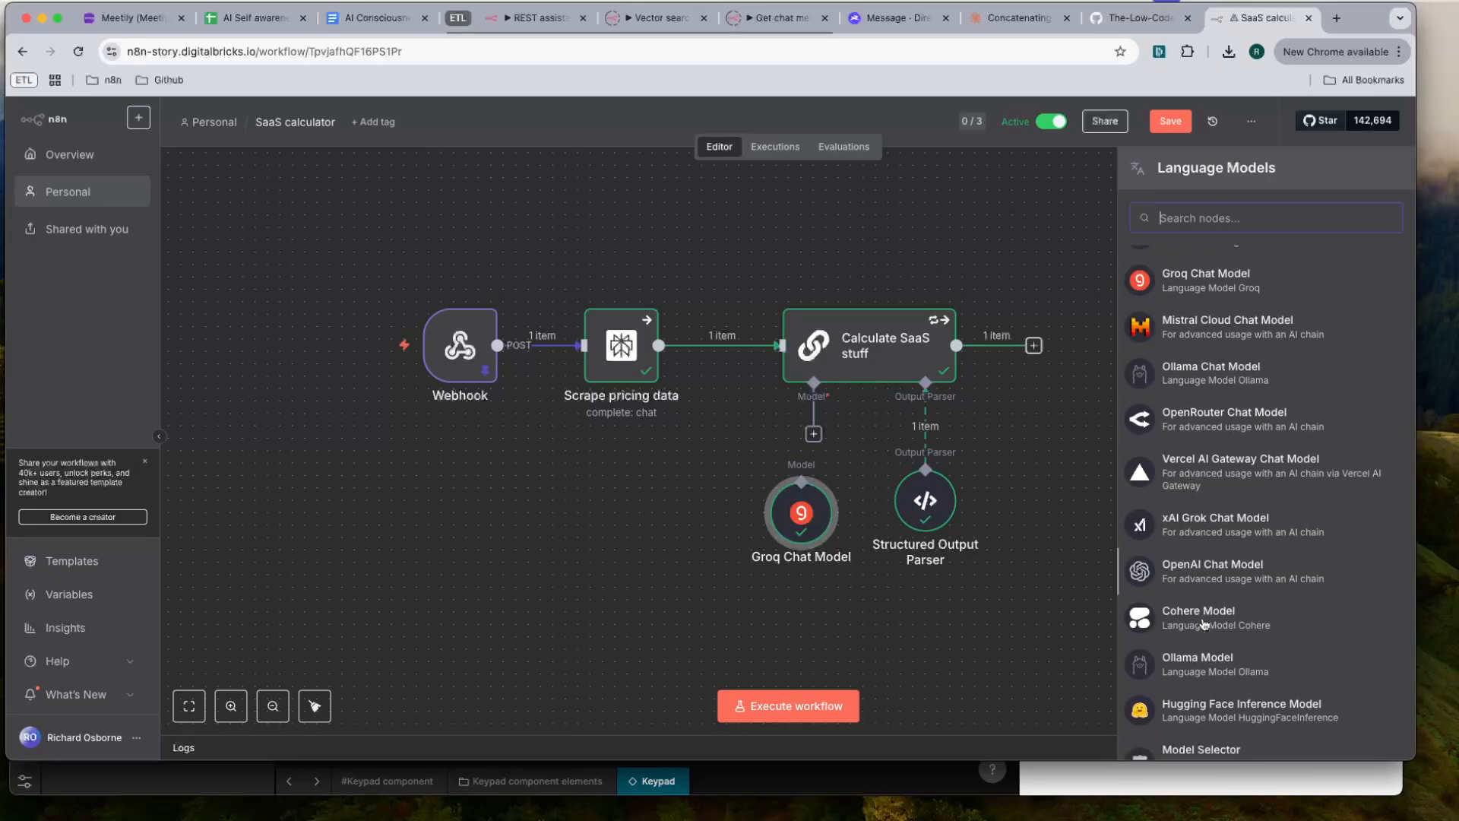
pyautogui.scroll(-3, 1207, 579)
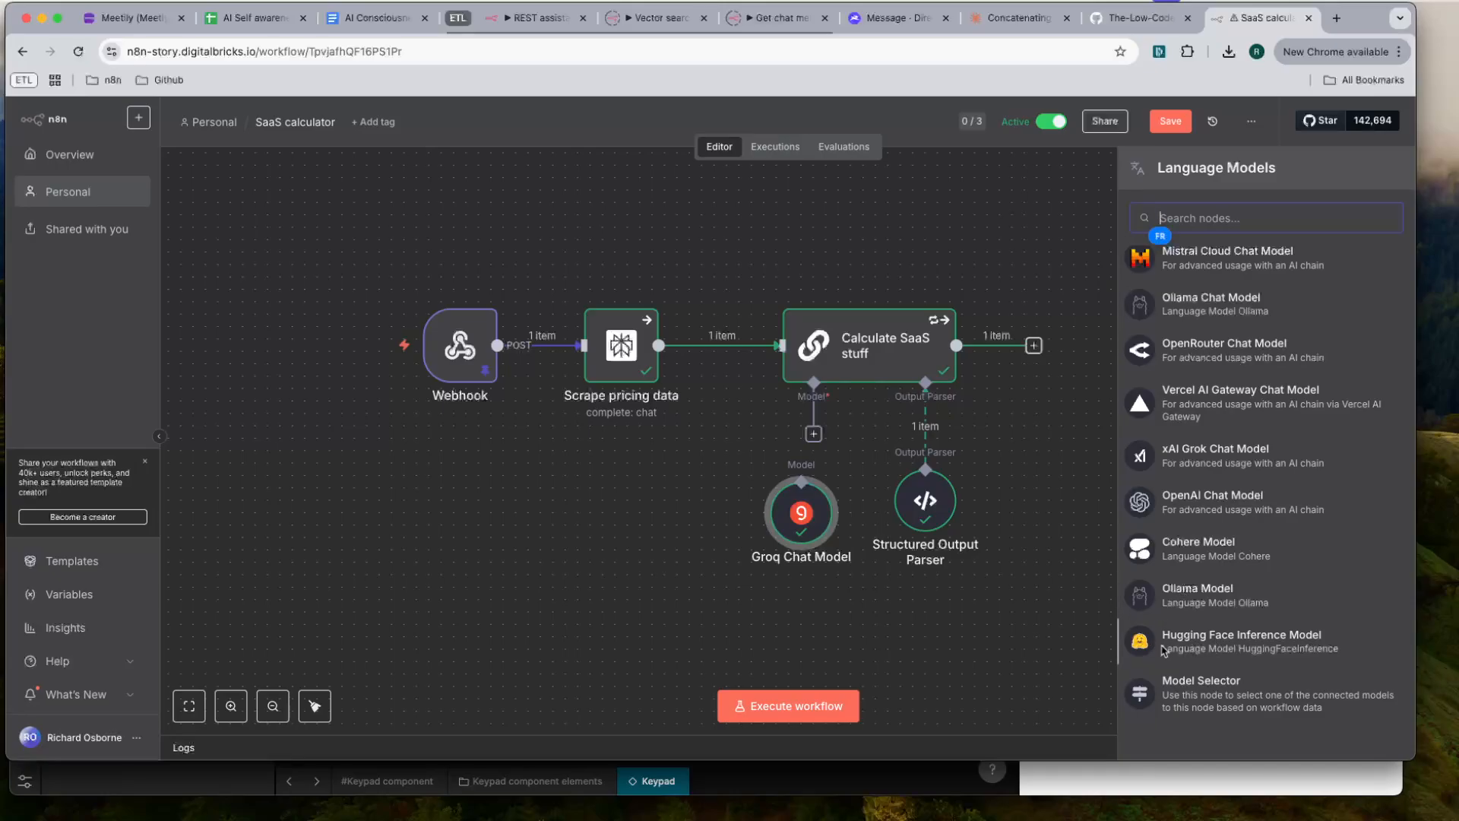
pyautogui.scroll(1, 1221, 643)
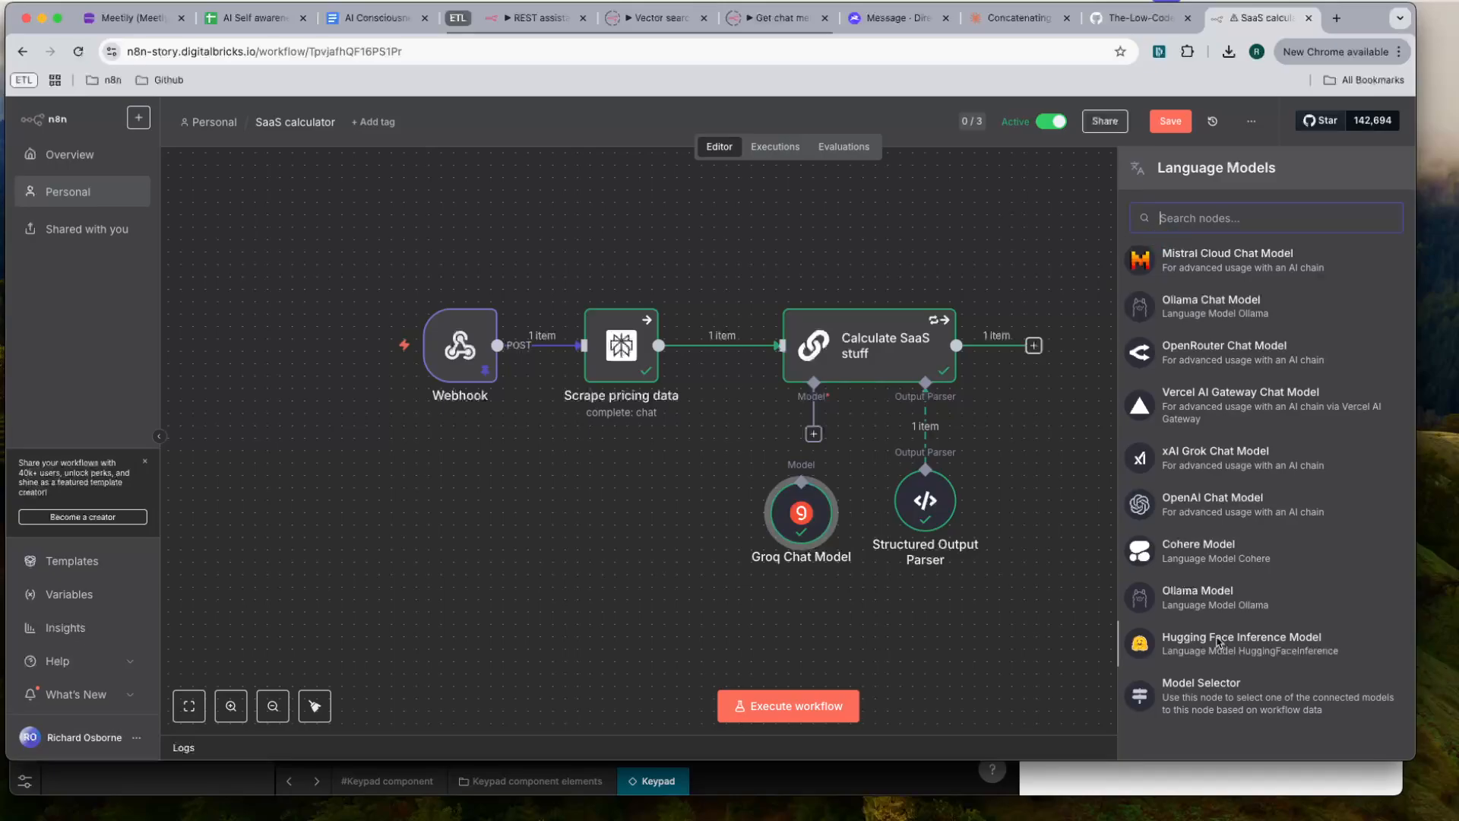
pyautogui.scroll(3, 1186, 623)
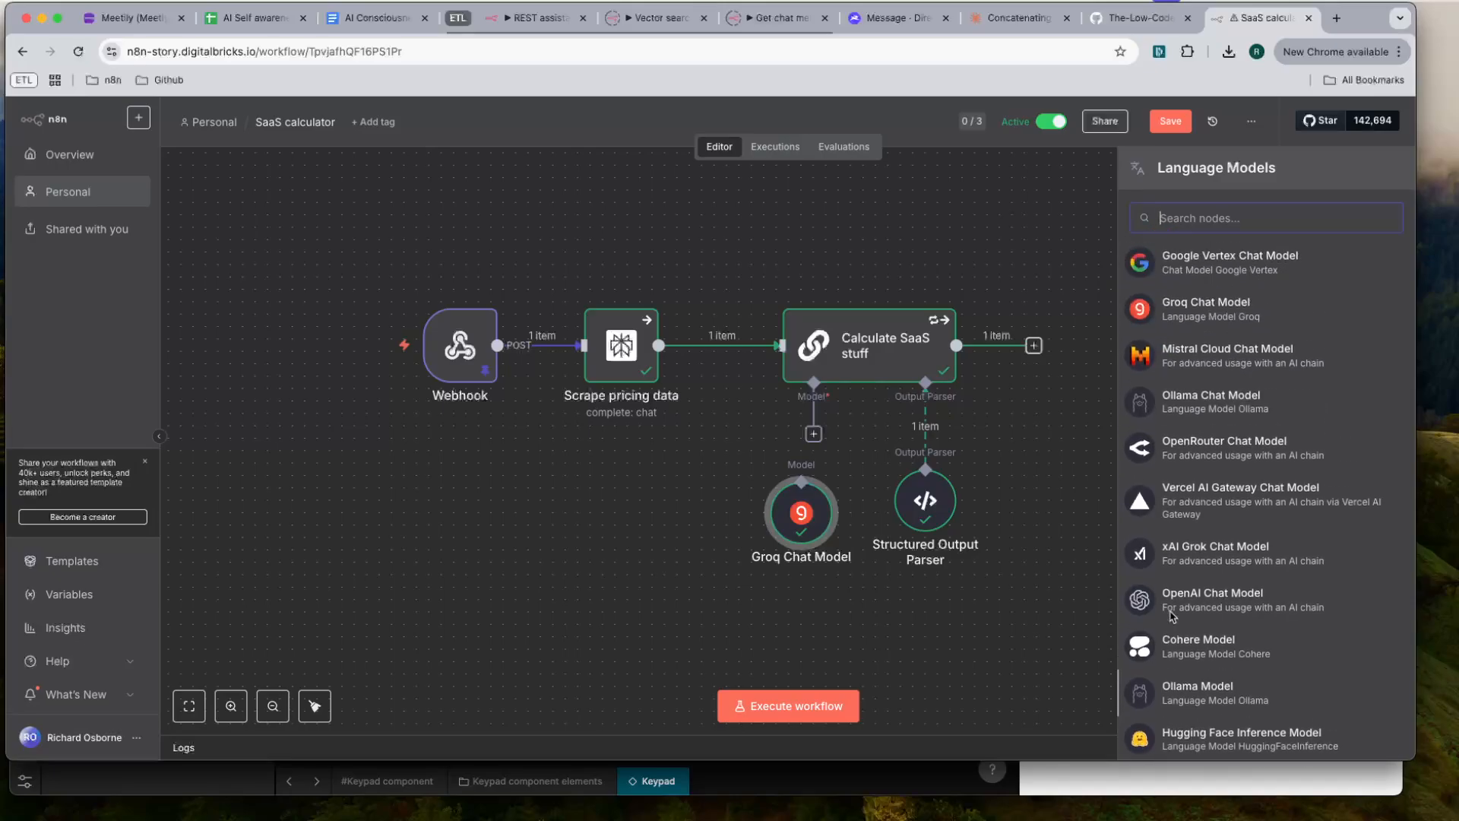
pyautogui.scroll(5, 1182, 600)
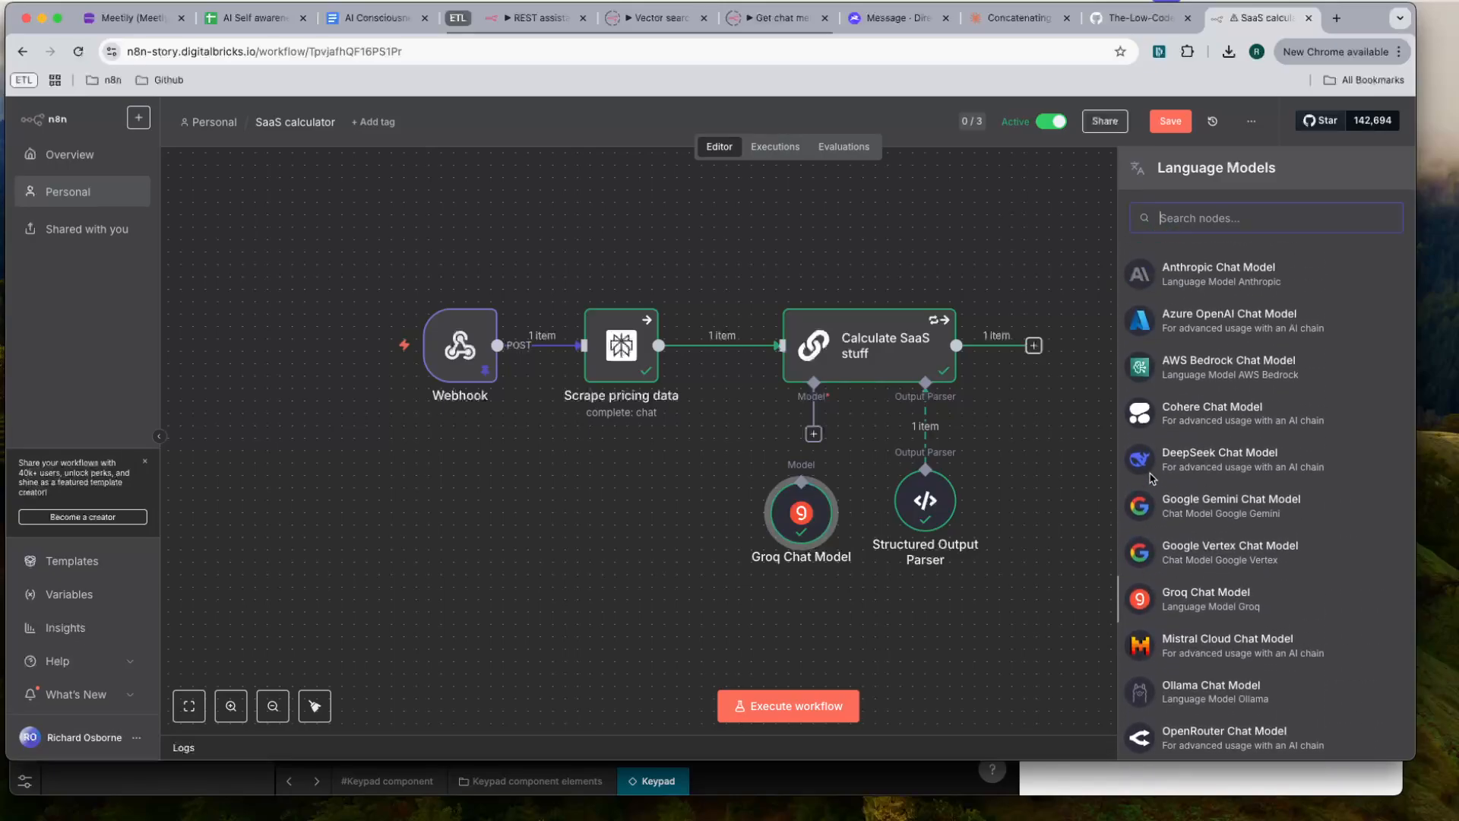
pyautogui.scroll(-1, 1184, 411)
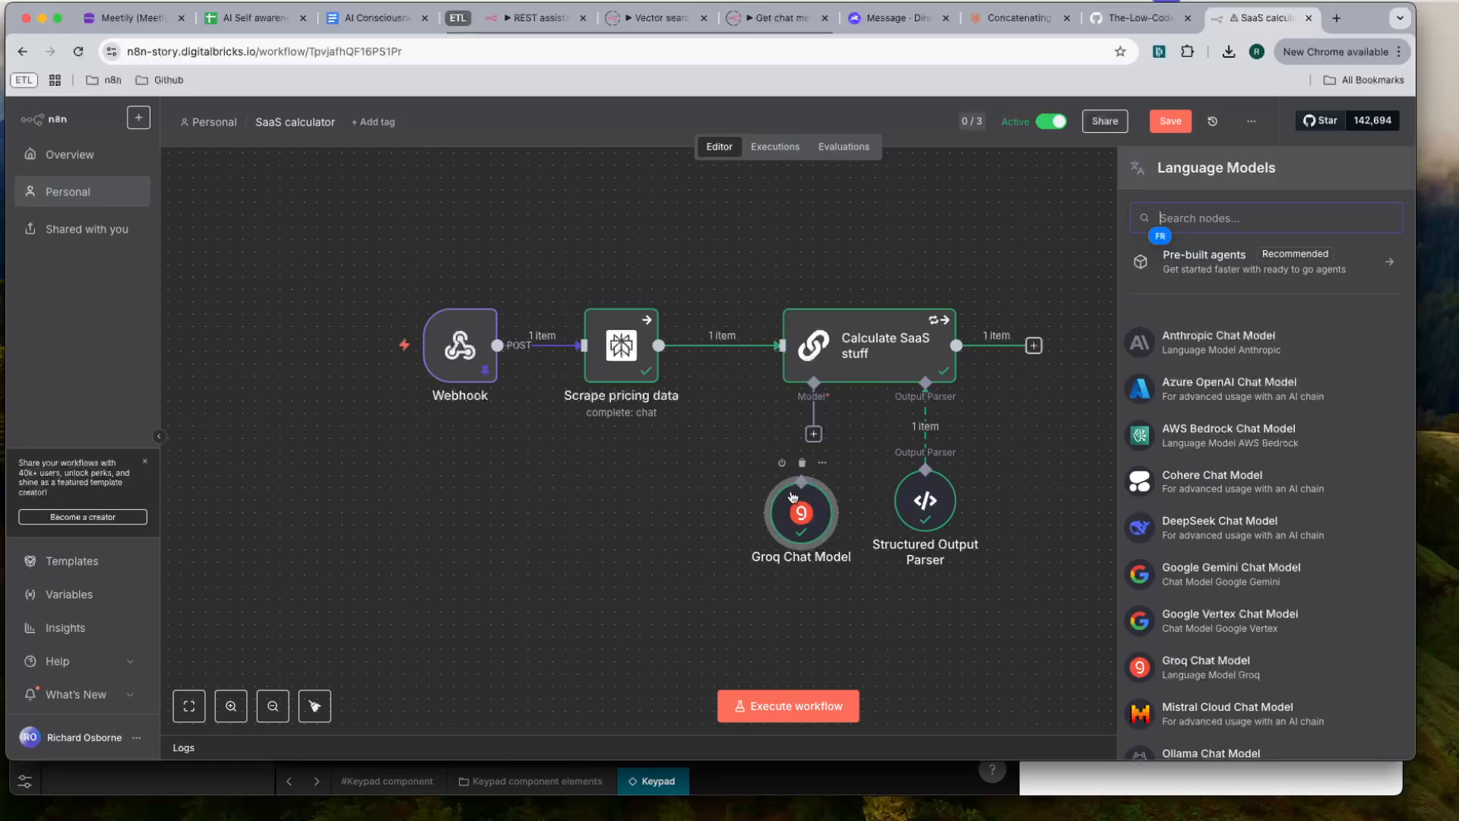
pyautogui.click(741, 449)
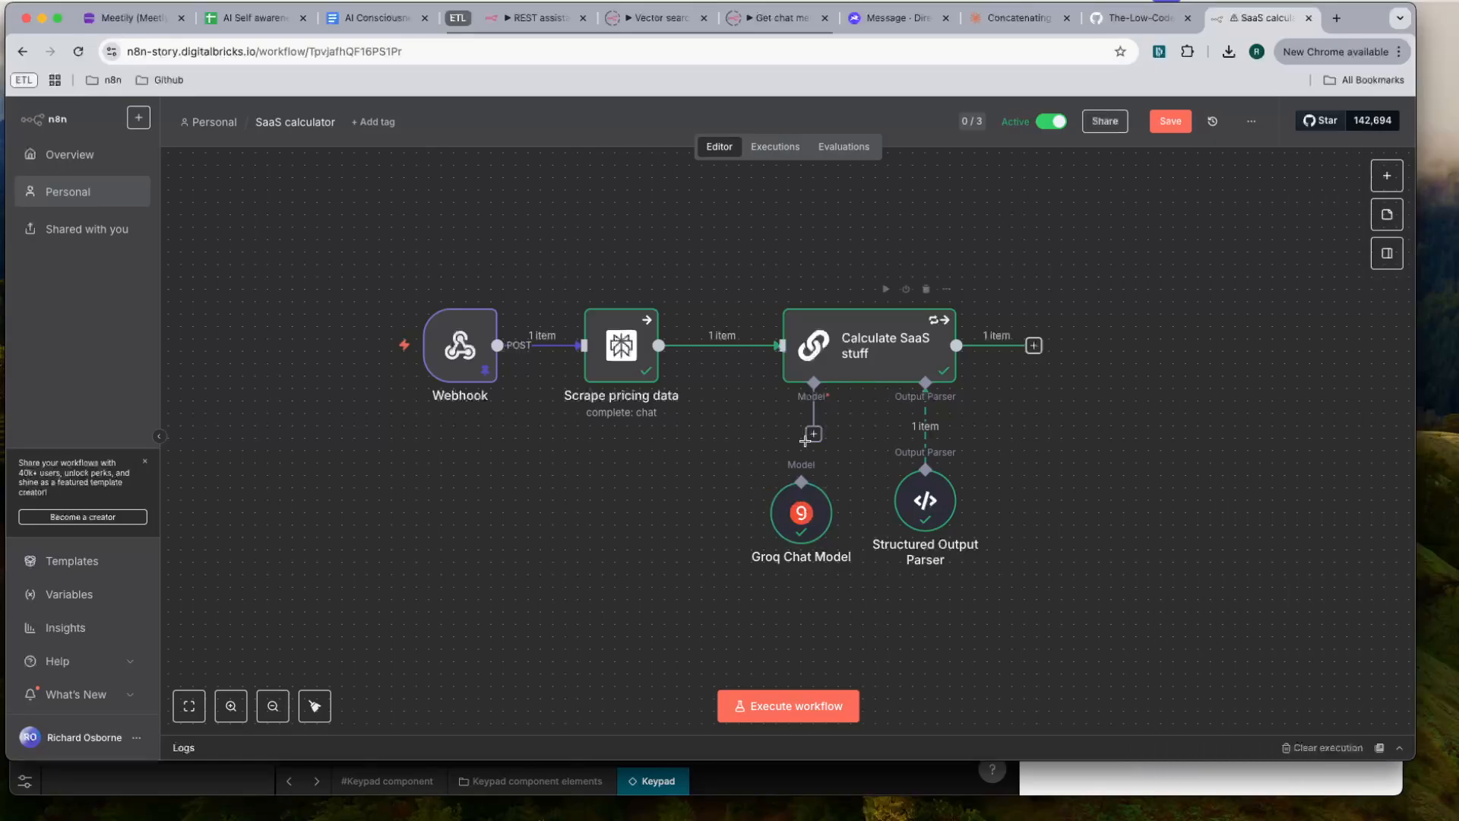
# - Reconnect the Groq Chat Model to the Calculate SaaS stuff node's model input and save the workflow
pyautogui.moveTo(813, 434); pyautogui.dragTo(794, 502)
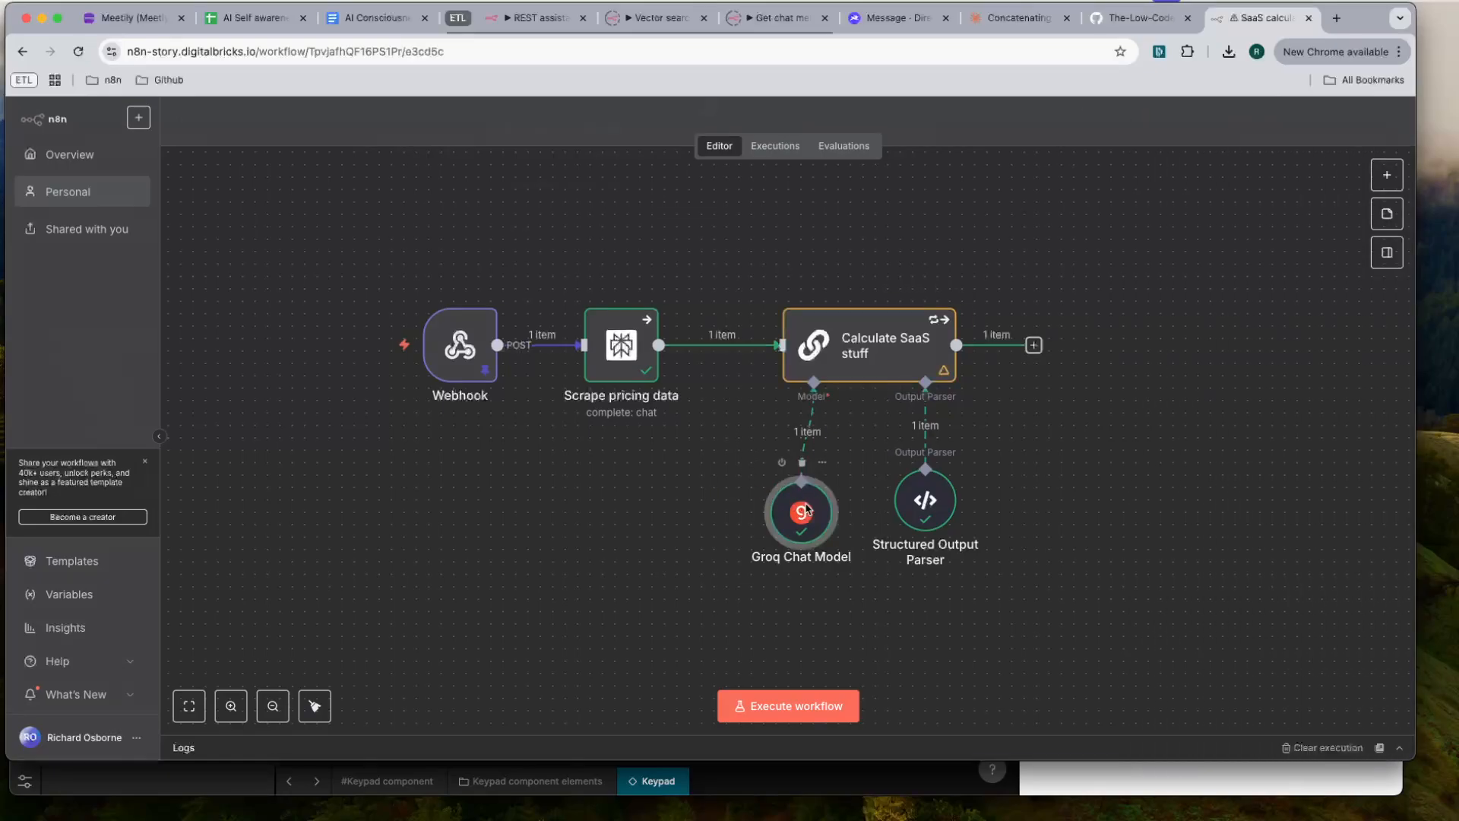
pyautogui.doubleClick(801, 510)
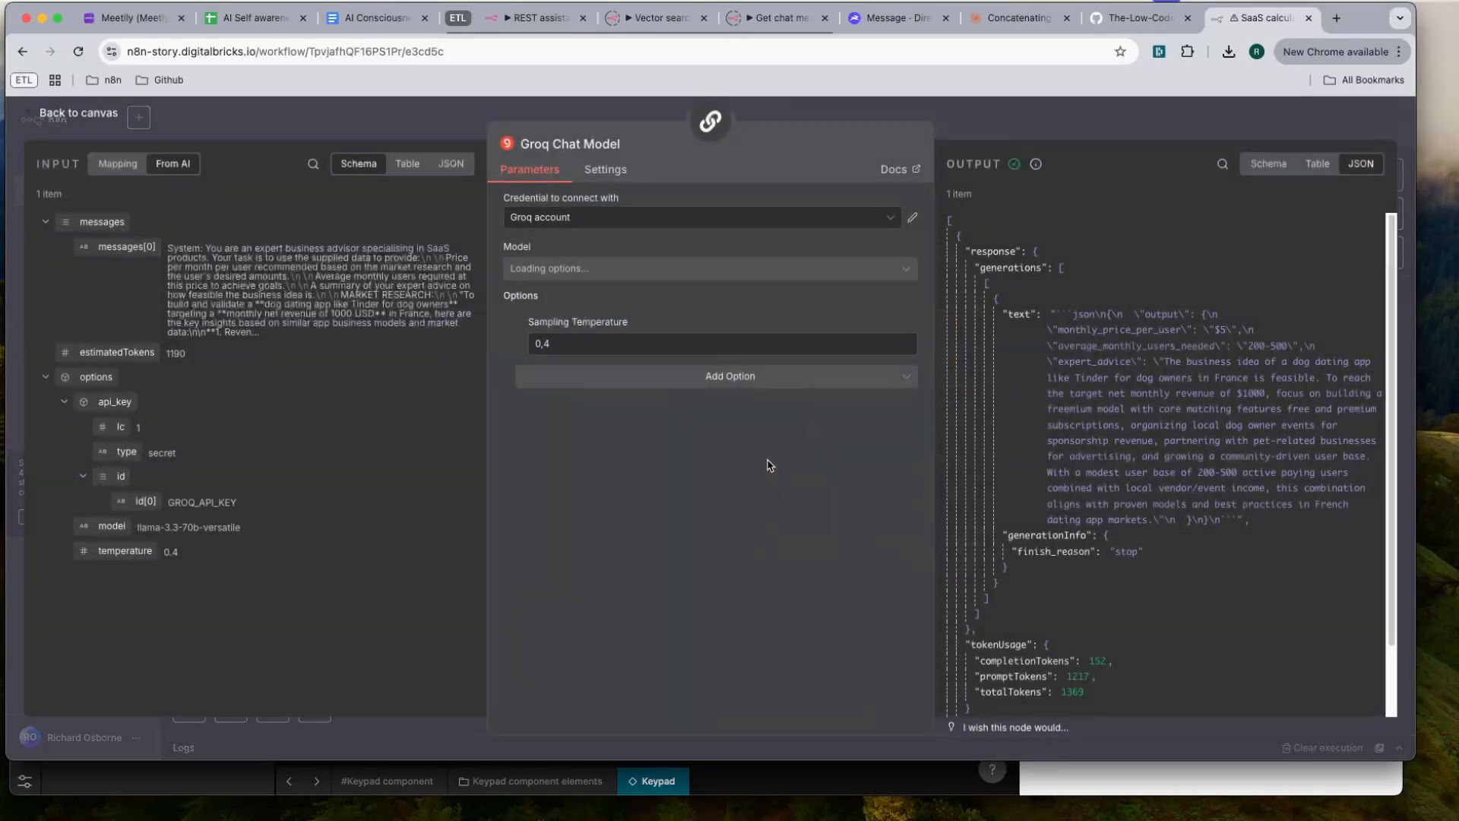
pyautogui.click(1168, 121)
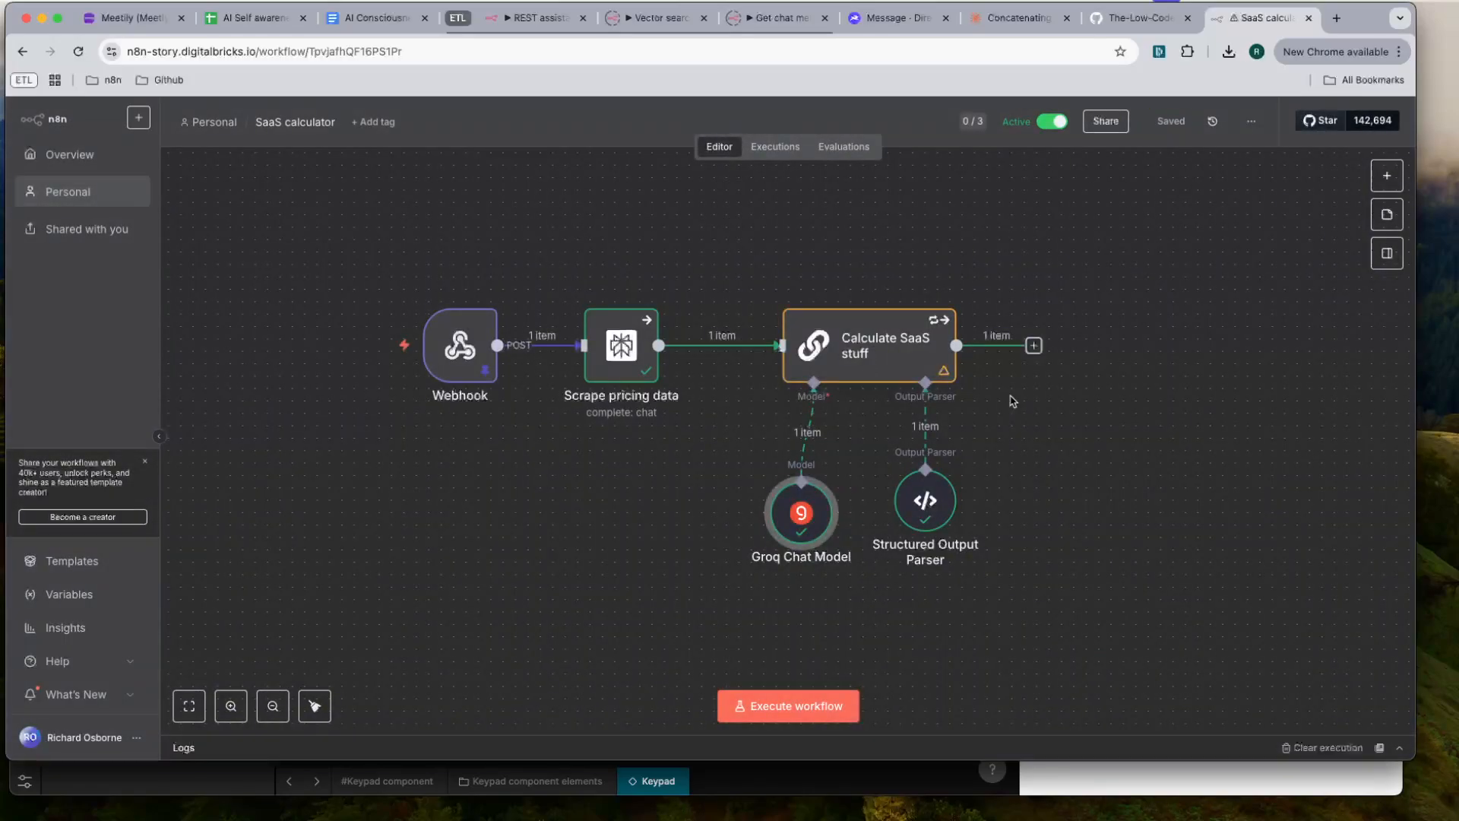
# - Switch to Noodl and select the entire SaaS description text in the preview form
pyautogui.press('super+Tab')
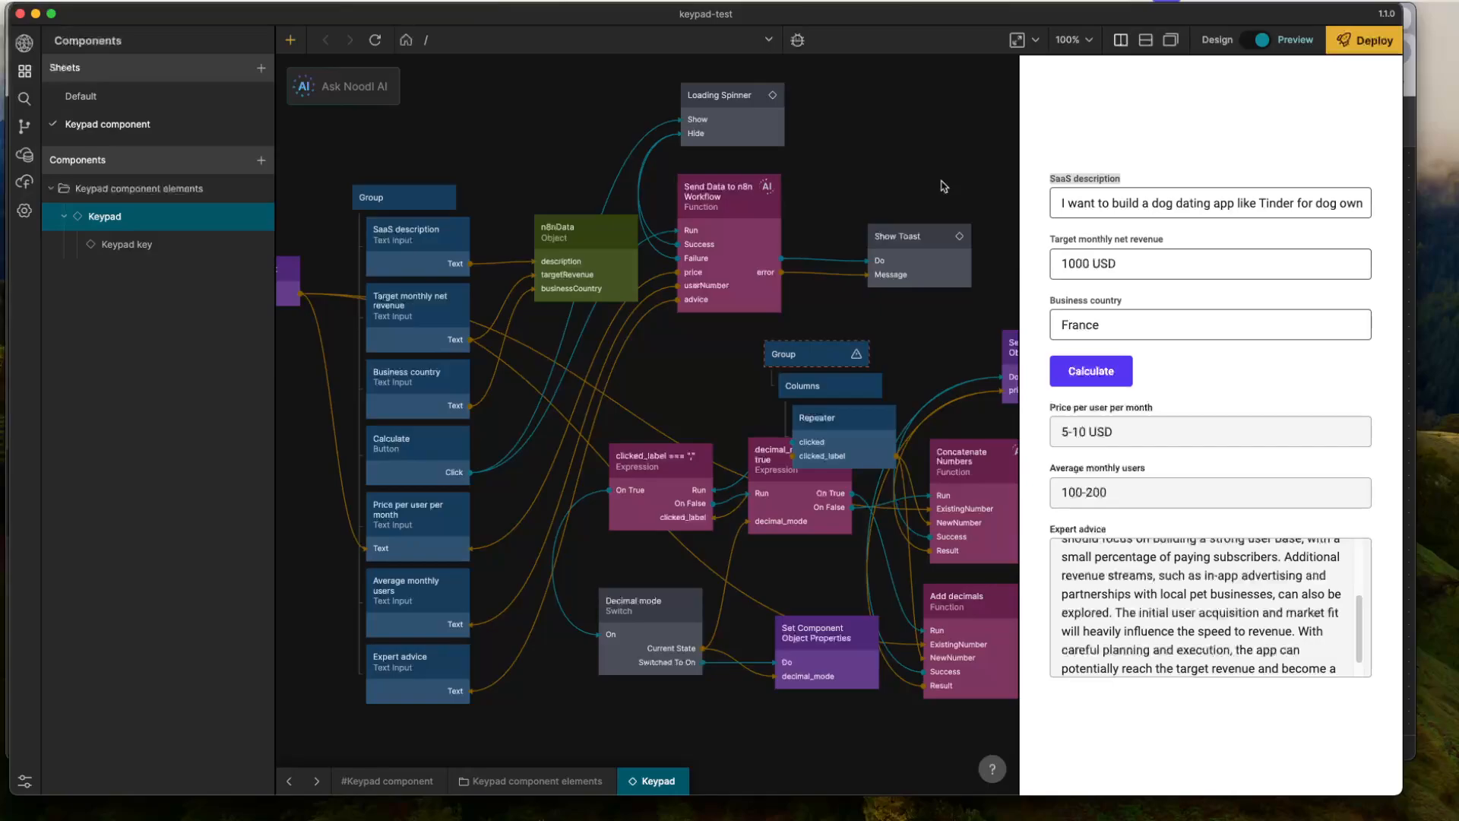
pyautogui.tripleClick(1184, 199)
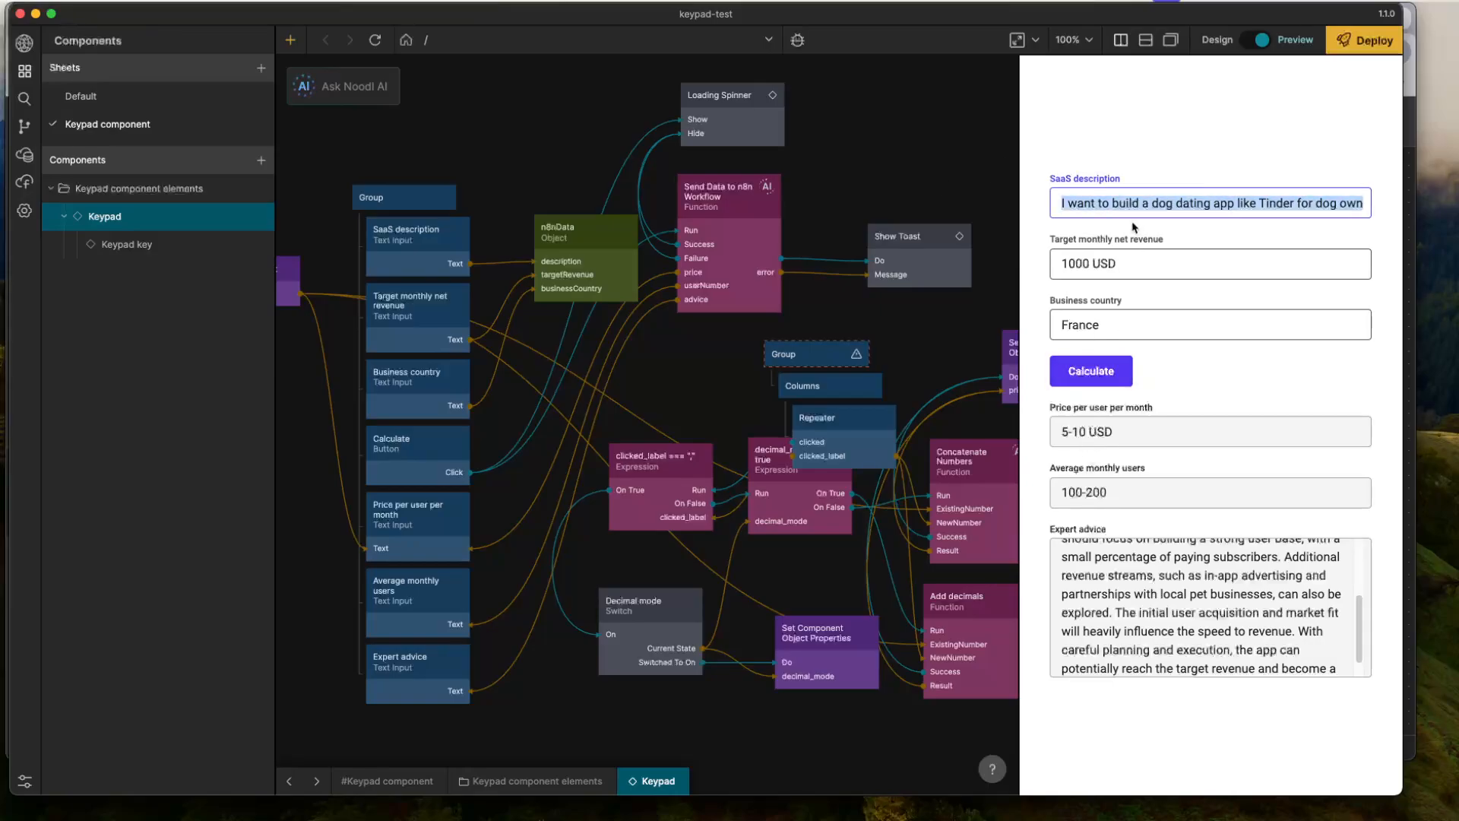